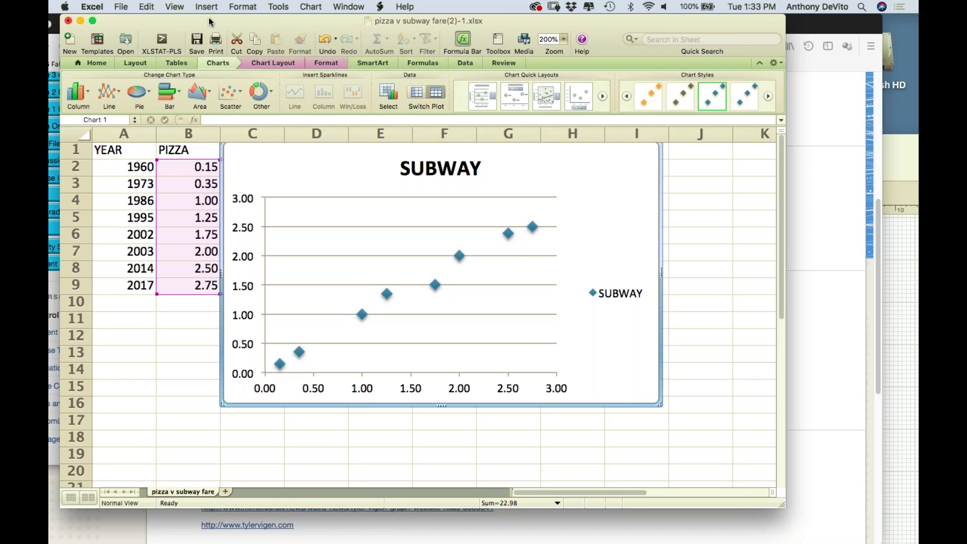
- Move the pizza v subway fare spreadsheet and the browser window aside on the desktop, and open the EOHS Blank notebook
drag(210, 22, 620, 115)
click(401, 23)
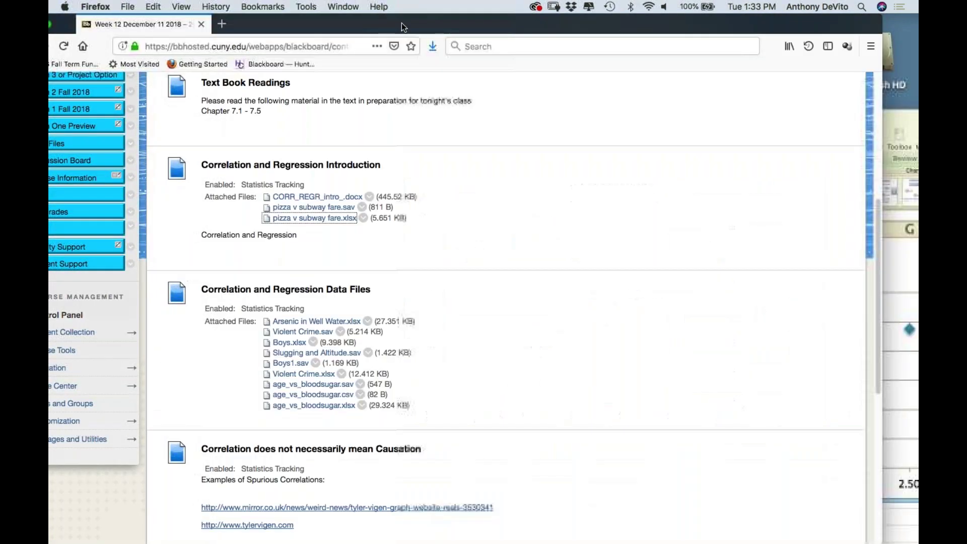
drag(356, 23, 462, 395)
double_click(647, 51)
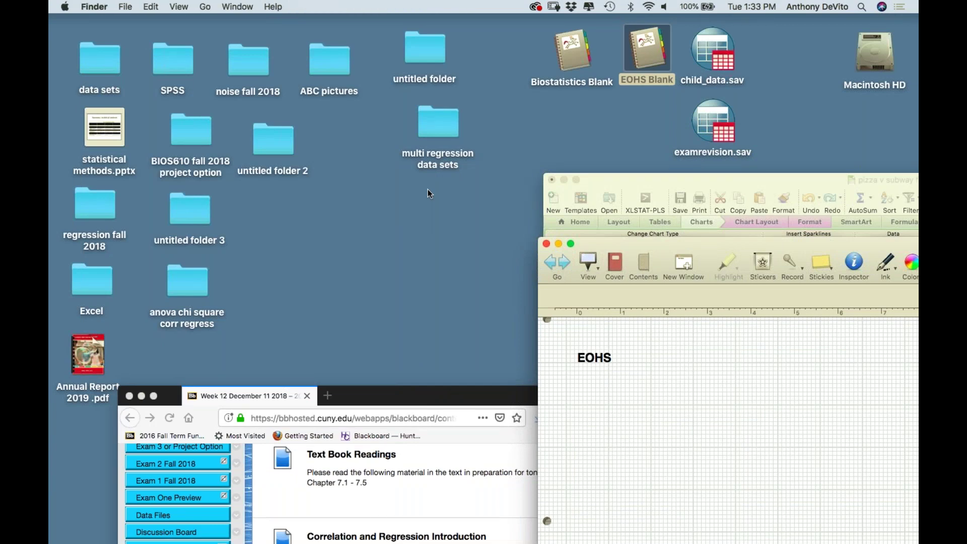
- Launch SPSS Statistics and dismiss its welcome dialog
click(560, 510)
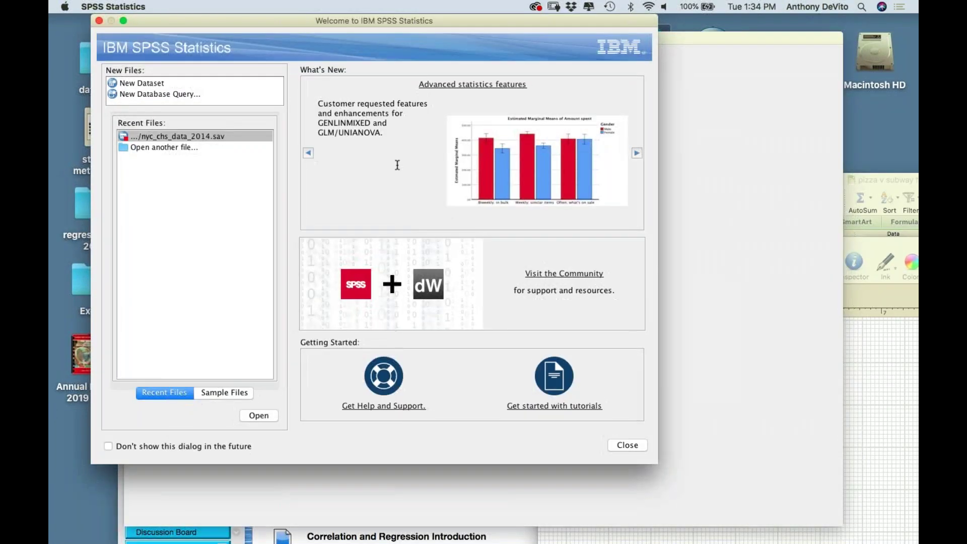
click(99, 20)
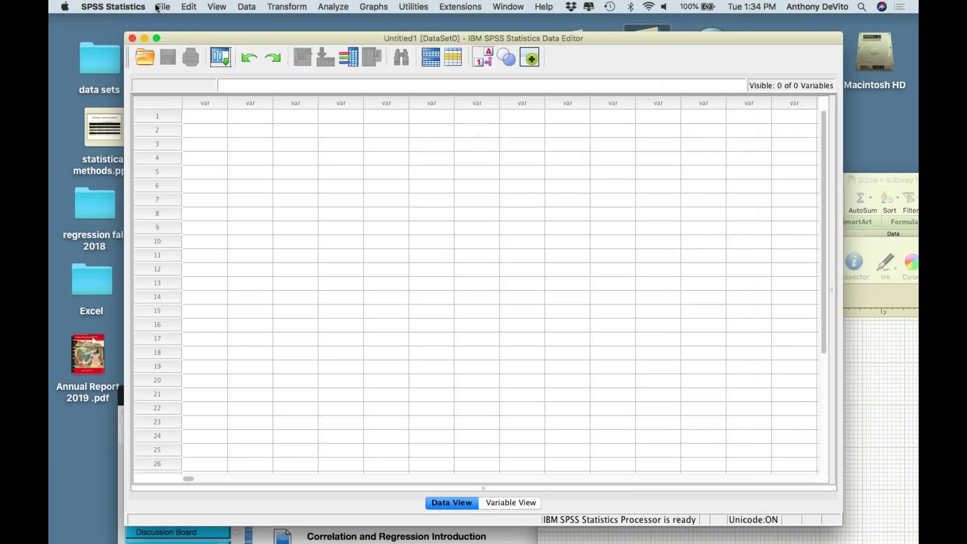
click(160, 7)
mouse_move(237, 32)
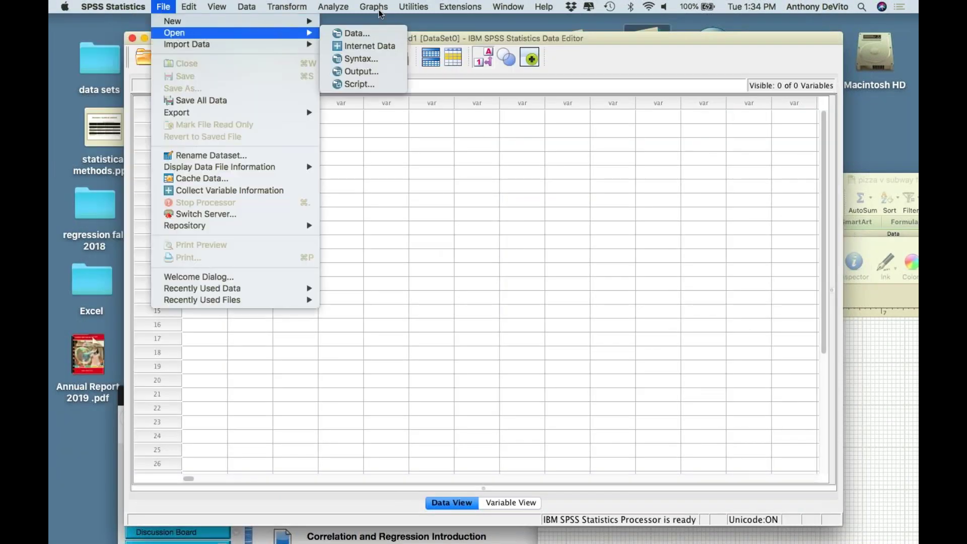
click(359, 30)
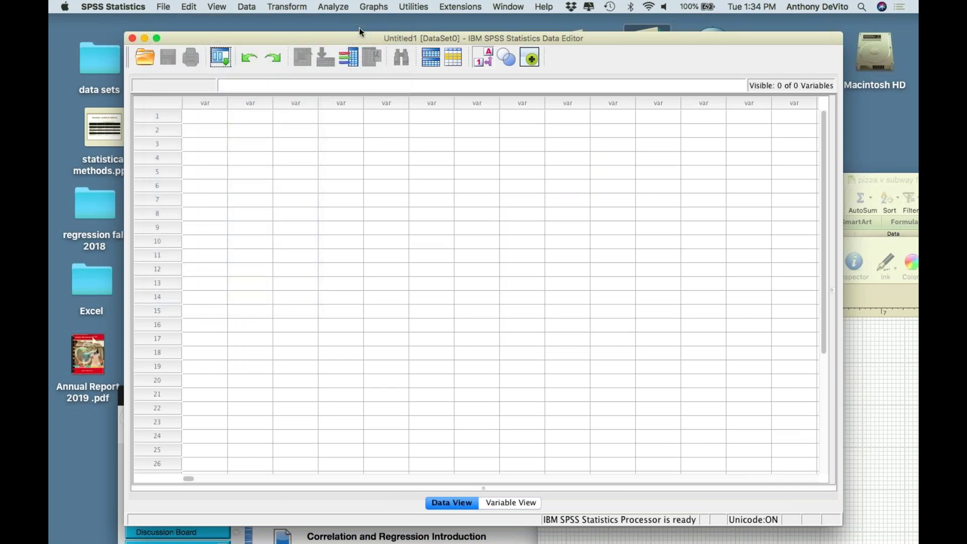
click(425, 172)
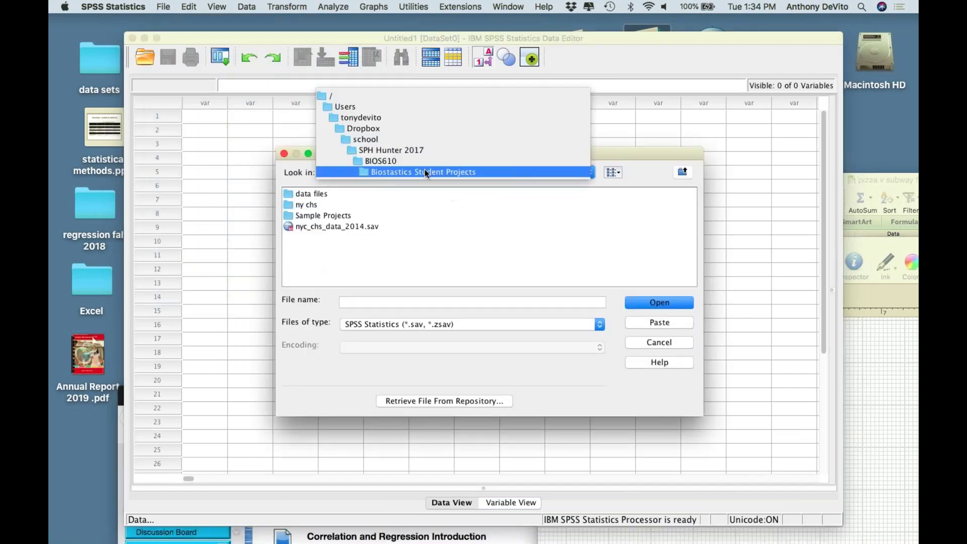
click(407, 120)
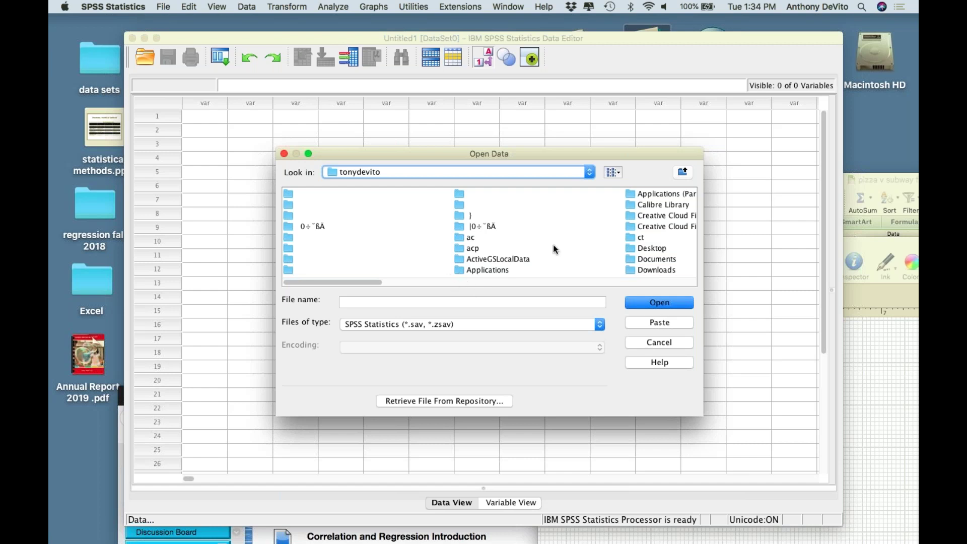
click(634, 248)
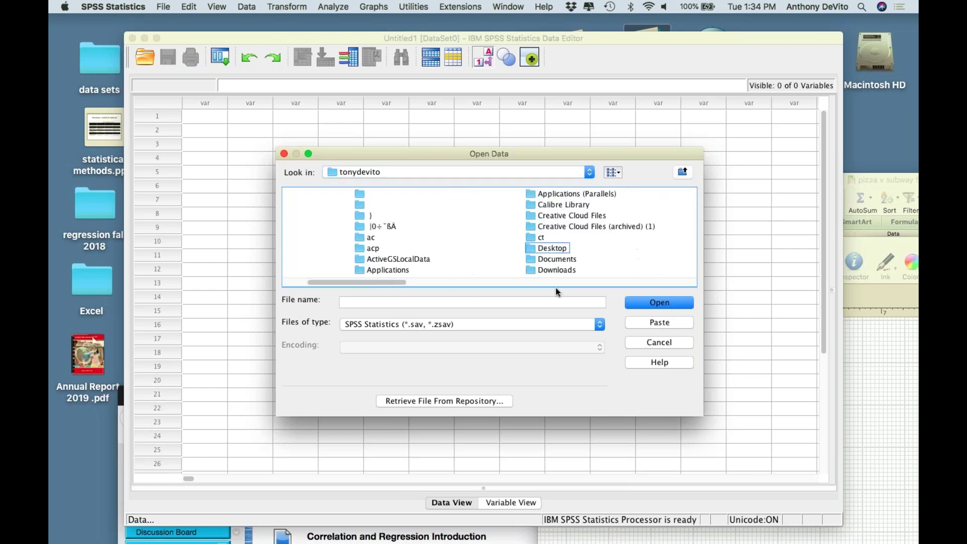
scroll(513, 243, right, 10)
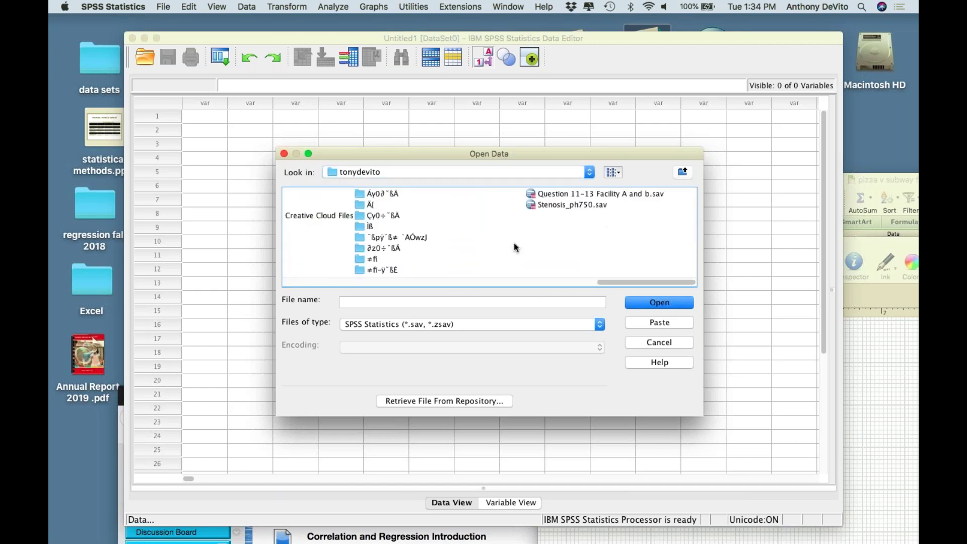
scroll(513, 247, left, 3)
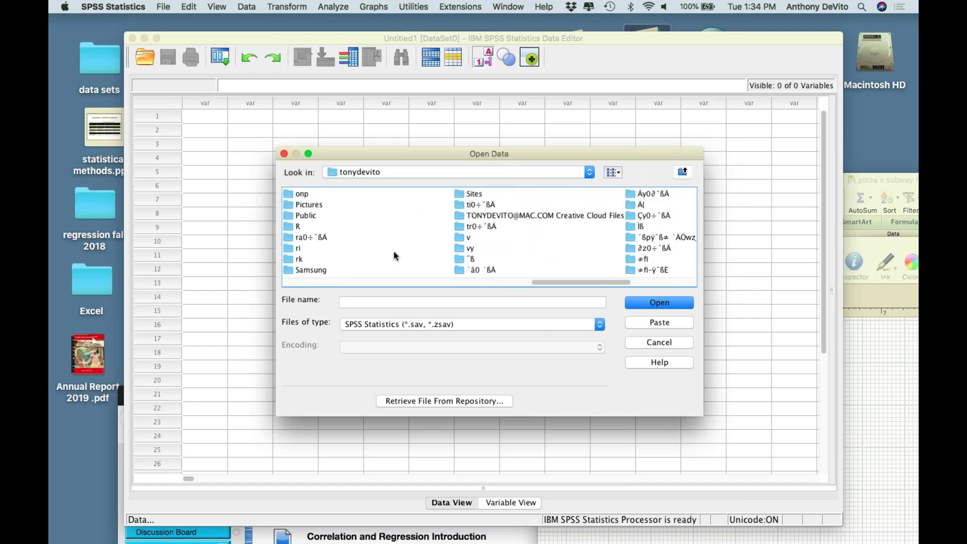
scroll(395, 256, left, 3)
scroll(395, 255, right, 10)
scroll(395, 256, left, 5)
scroll(394, 256, right, 5)
scroll(395, 255, left, 5)
scroll(395, 255, right, 5)
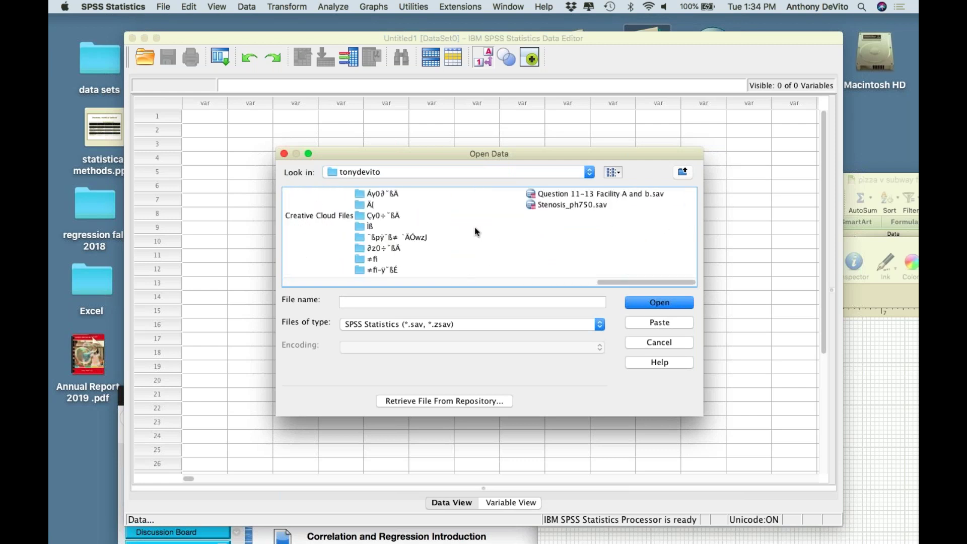
- Move the Open Data dialog and the empty data editor aside, and display the Desktop folder's files in a Finder window
drag(461, 153, 240, 287)
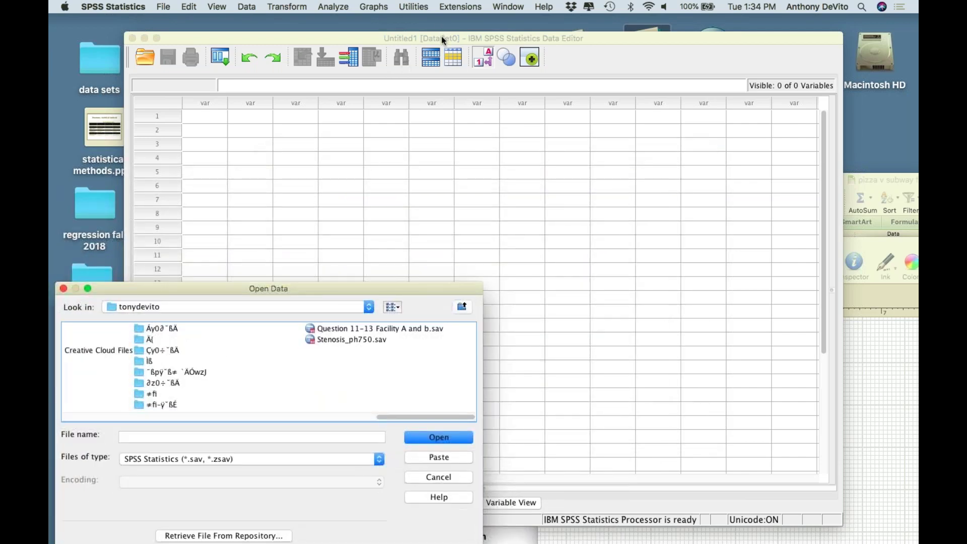
drag(442, 39, 481, 204)
click(328, 65)
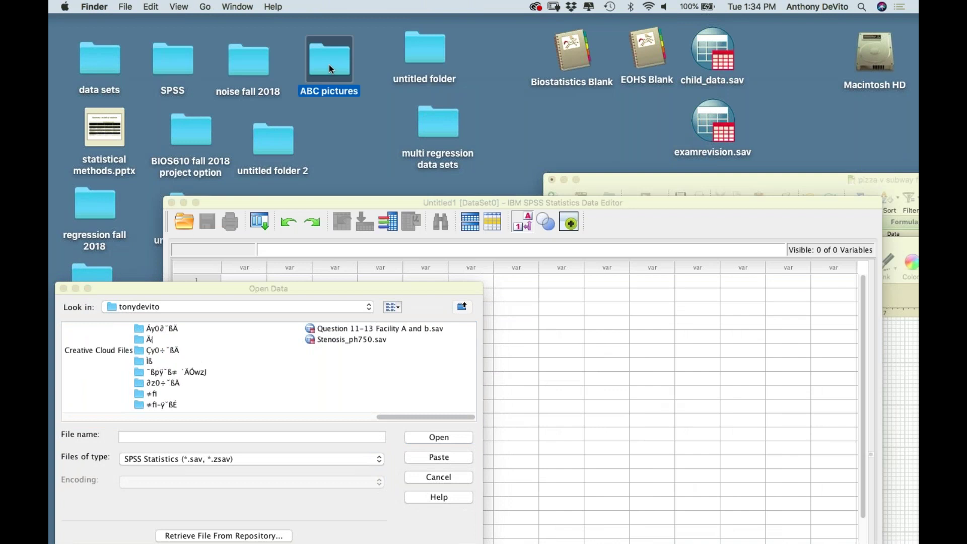
double_click(328, 65)
click(126, 77)
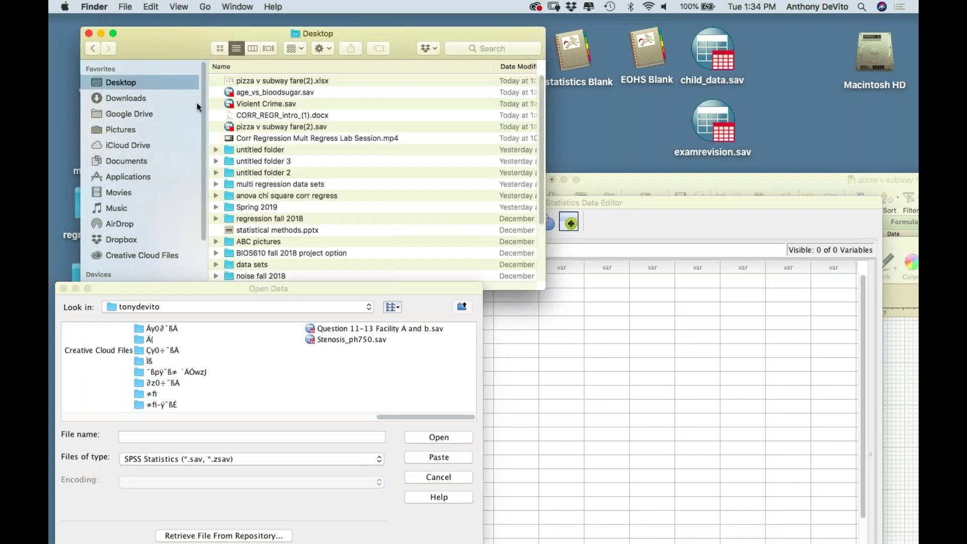
- Open pizza v subway fare(2).sav from the Desktop folder in SPSS Statistics and dismiss the Open Data dialog
click(291, 128)
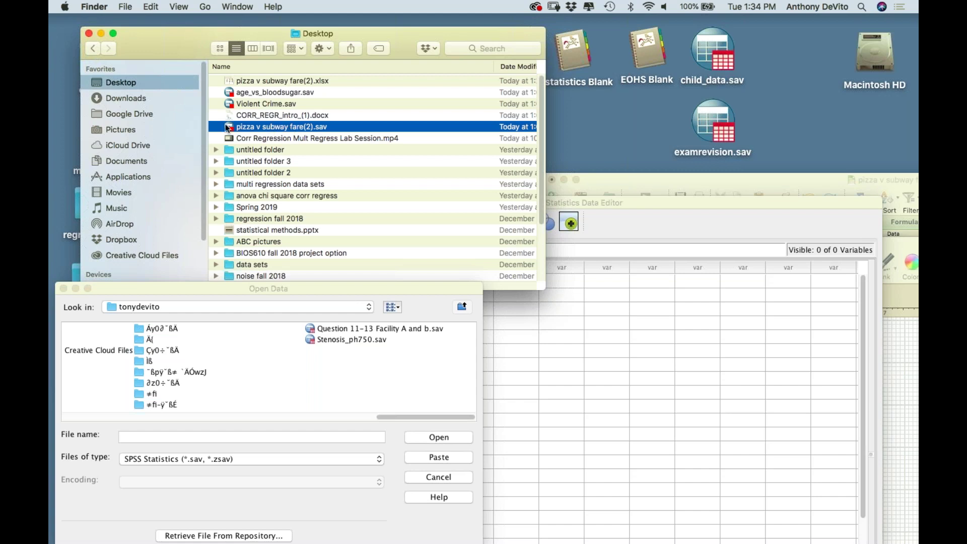
drag(228, 129, 135, 222)
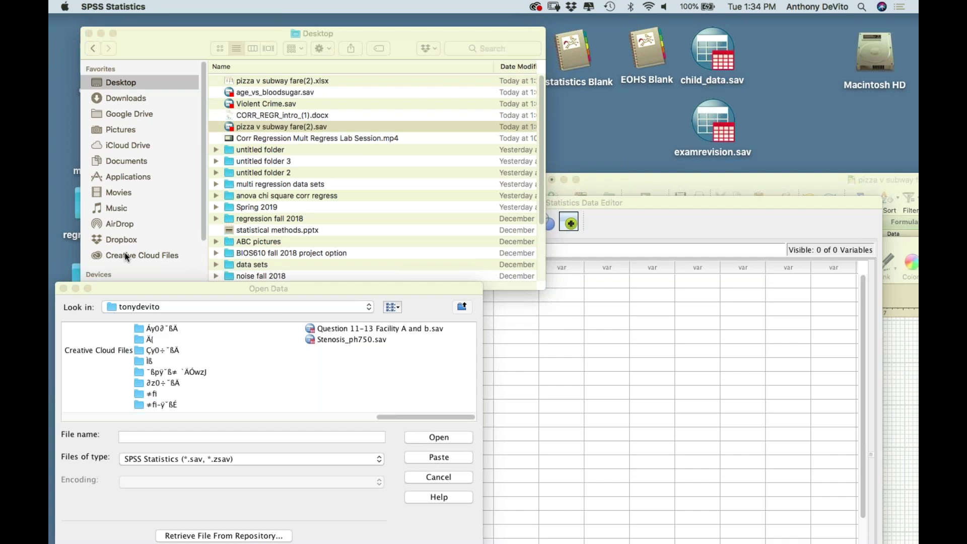
click(63, 289)
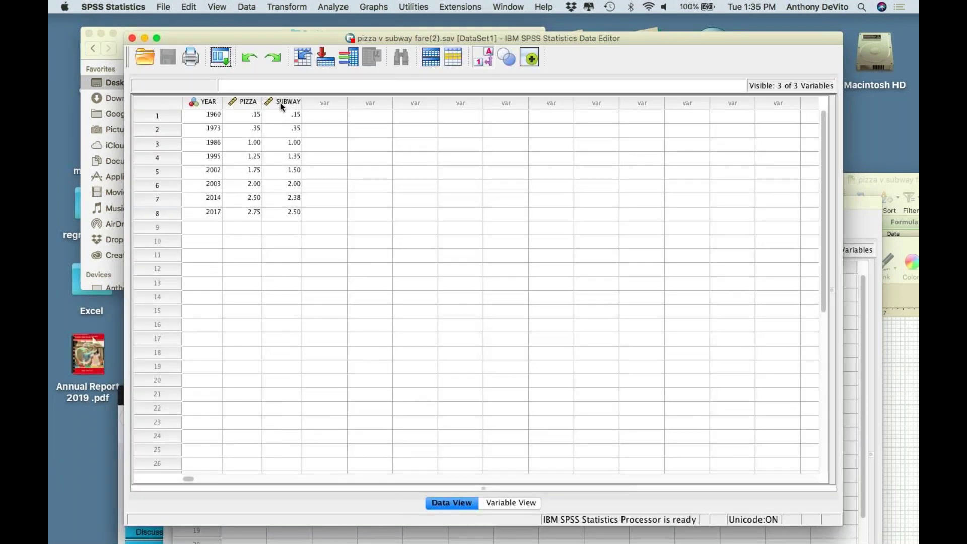
- Highlight the PIZZA and SUBWAY columns together to examine the two variables, and clear the selection
mouse_move(250, 113)
click(242, 102)
shift+click(282, 101)
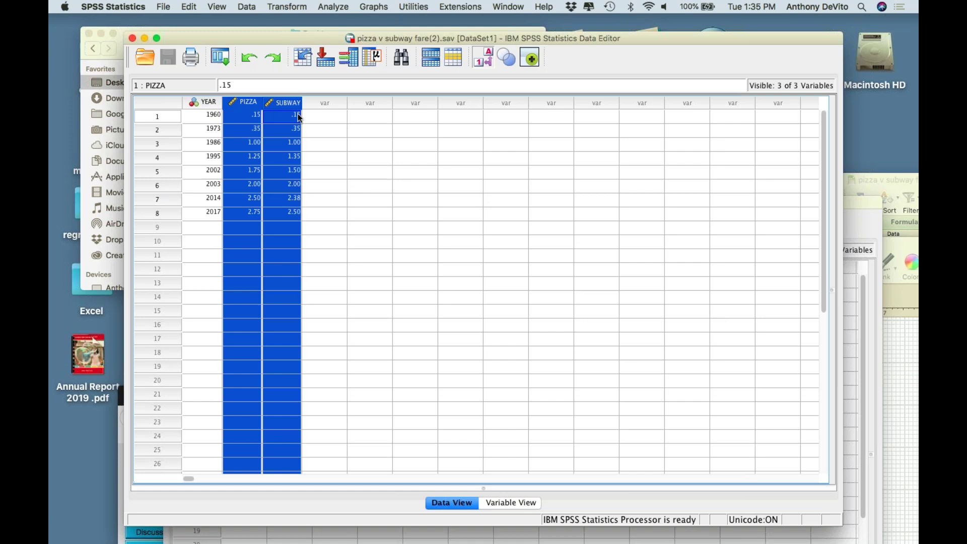
click(349, 147)
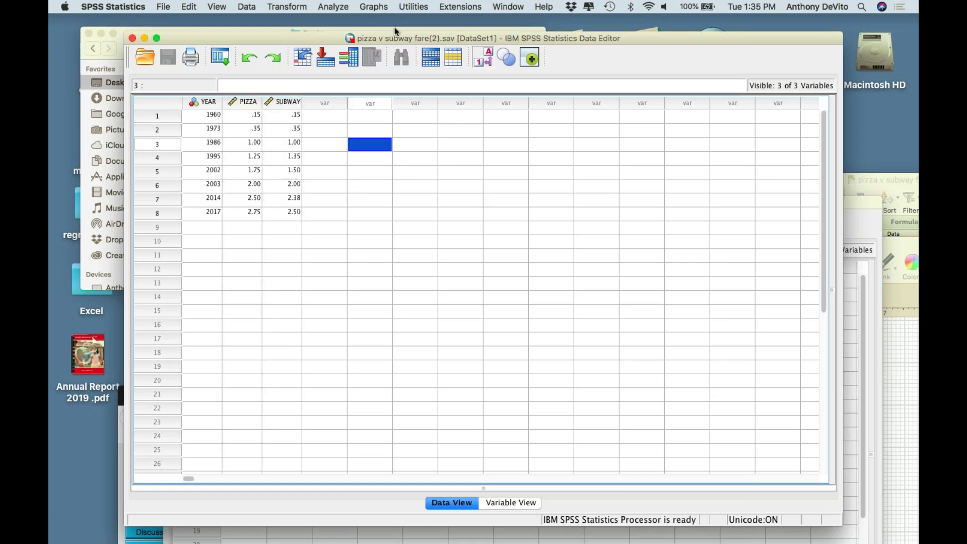
- Start defining a Simple Scatter chart with the legacy Scatter/Dot command
drag(560, 35, 495, 24)
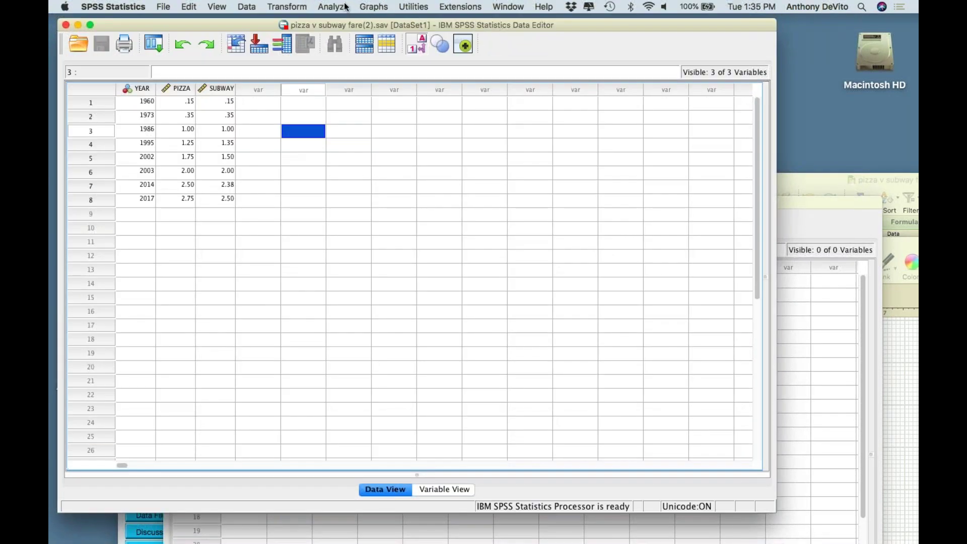
click(366, 5)
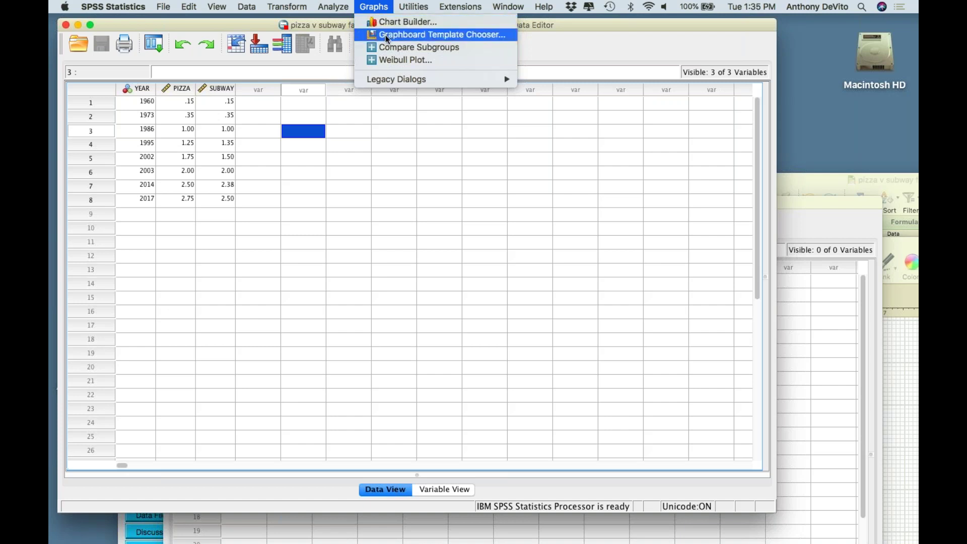
mouse_move(395, 80)
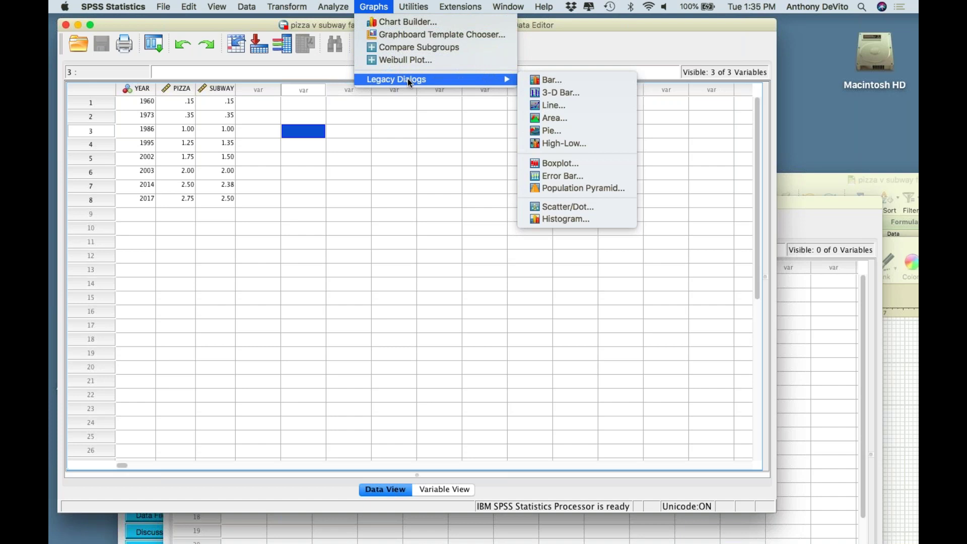
click(543, 207)
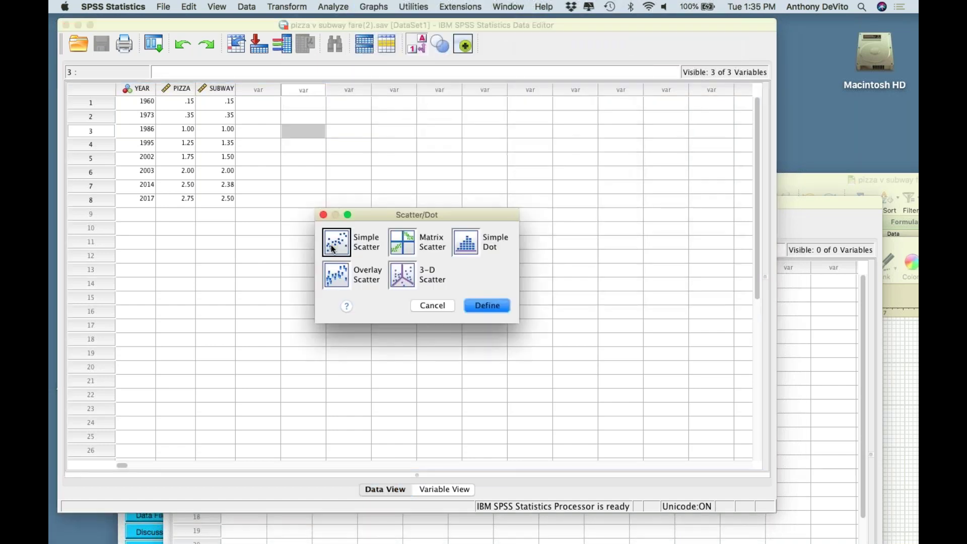
click(333, 249)
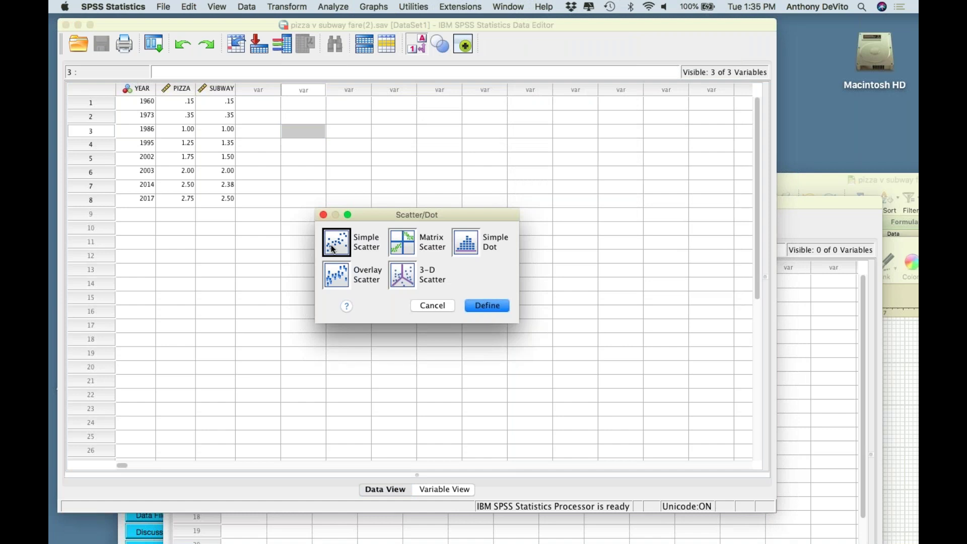
click(486, 306)
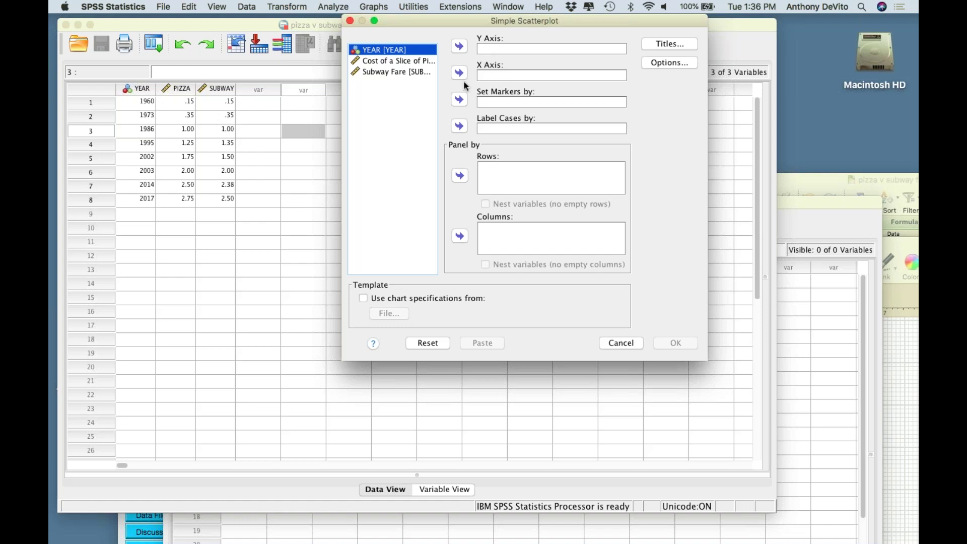
- Assign Cost of a Slice of Pizza to the X axis and Subway Fare to the Y axis, and generate the scatterplot
click(488, 76)
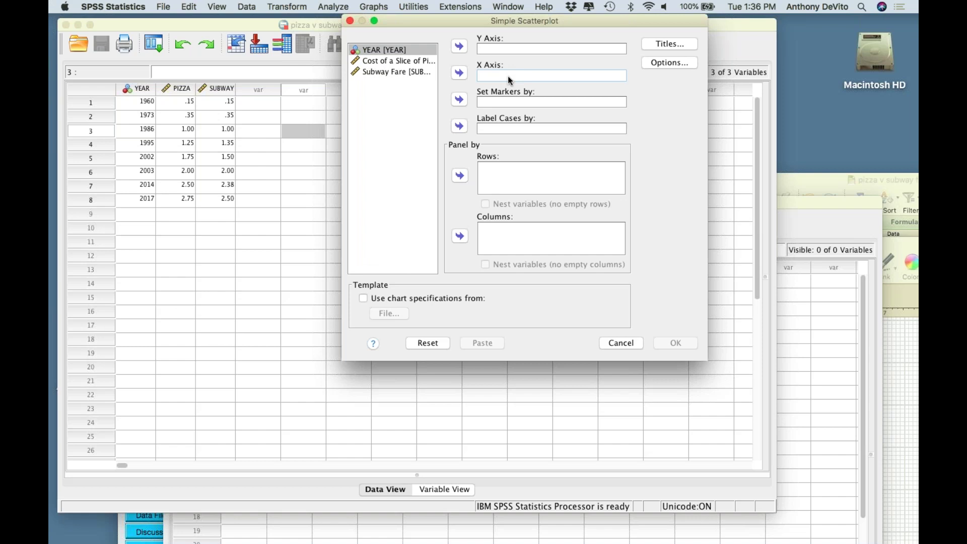
click(391, 74)
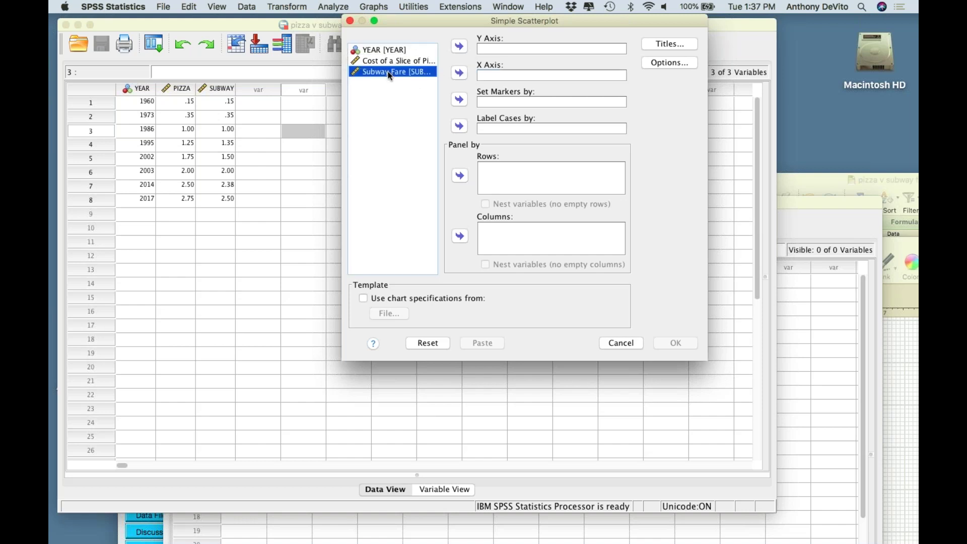
click(375, 61)
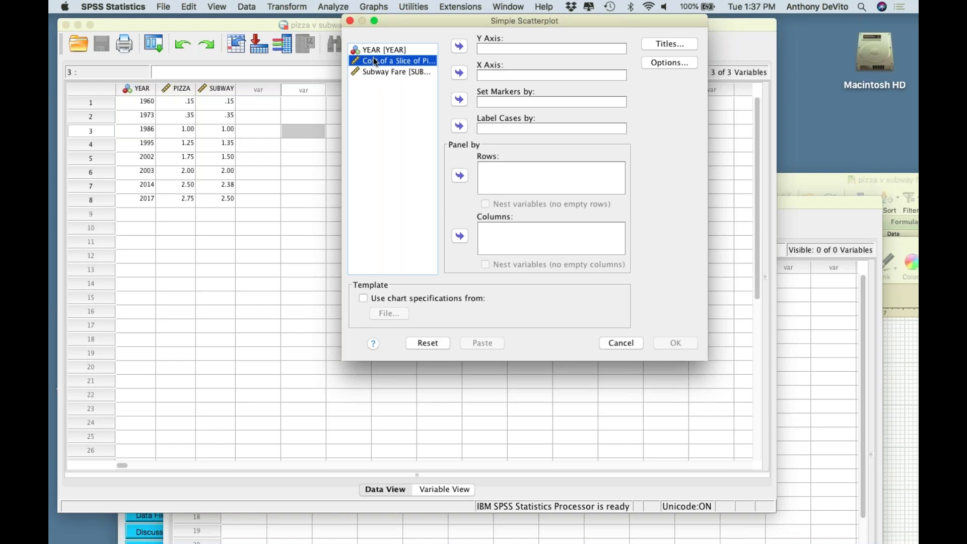
click(460, 74)
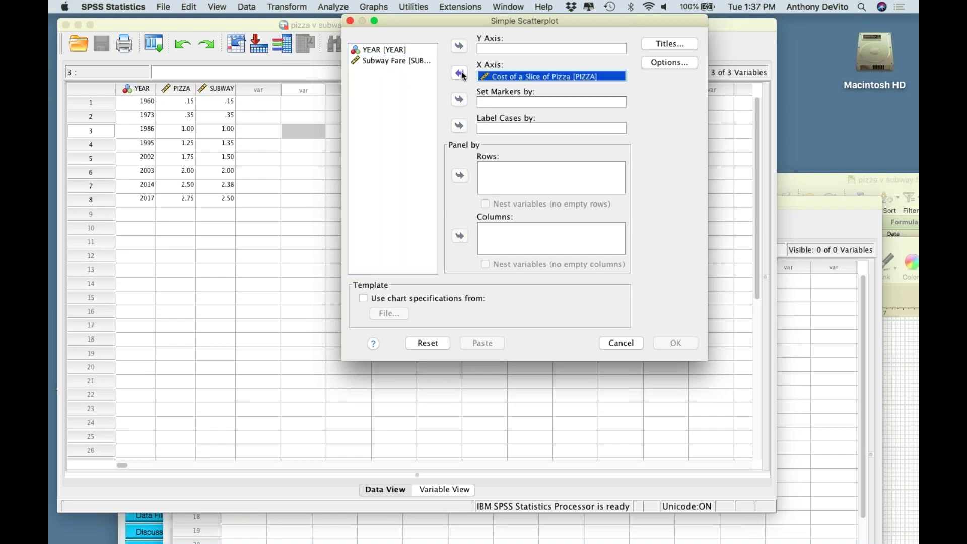
click(405, 61)
click(459, 47)
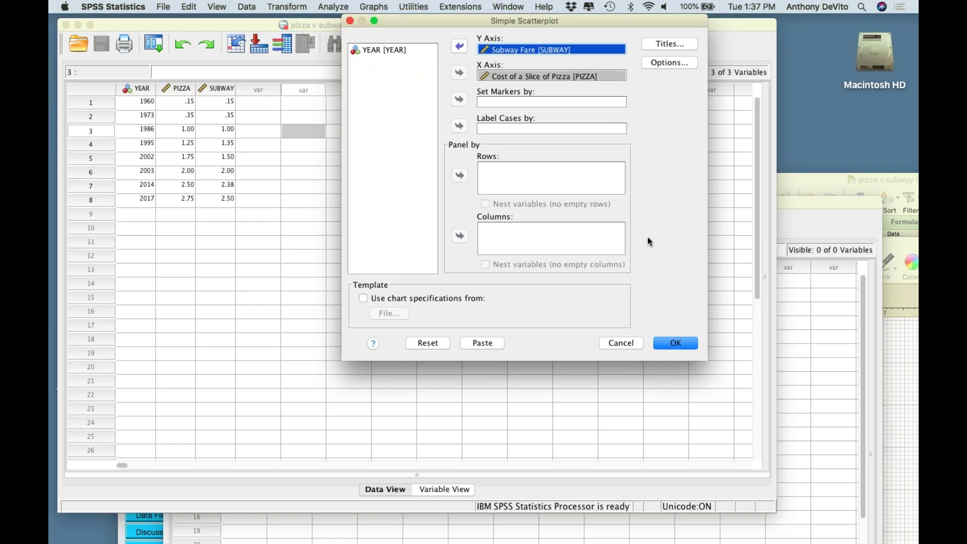
click(671, 346)
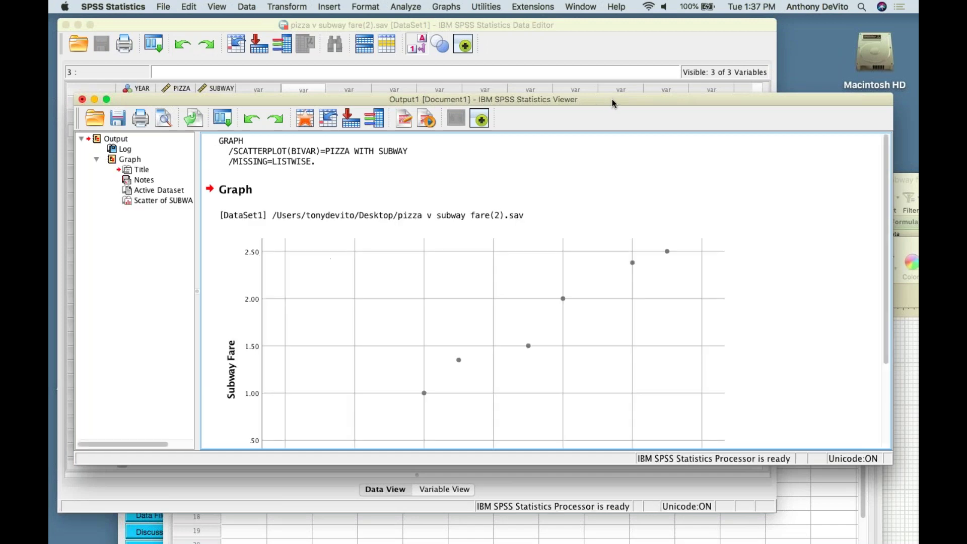
- Reposition the output window and examine the whole scatterplot of subway fare against pizza slice cost
drag(613, 104, 588, 24)
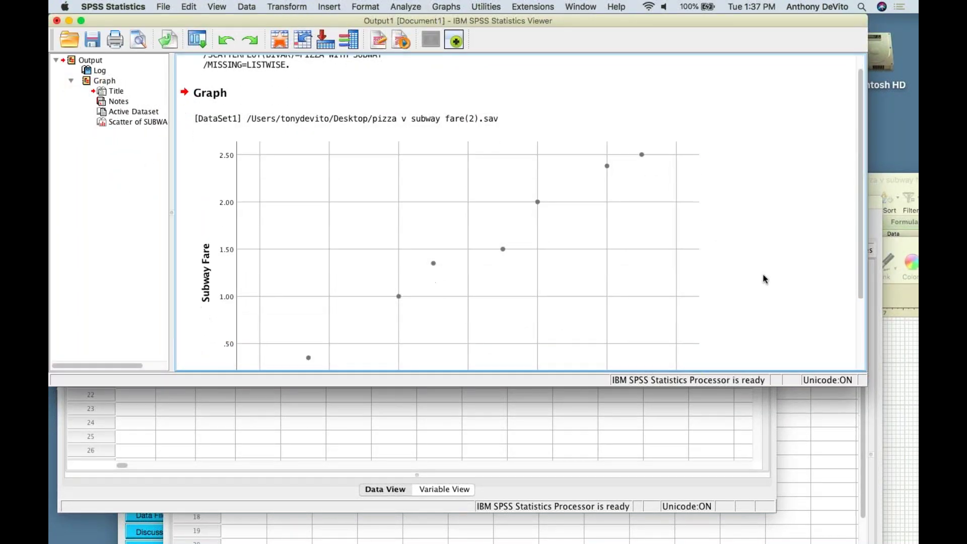
scroll(765, 278, down, 3)
scroll(765, 279, down, 3)
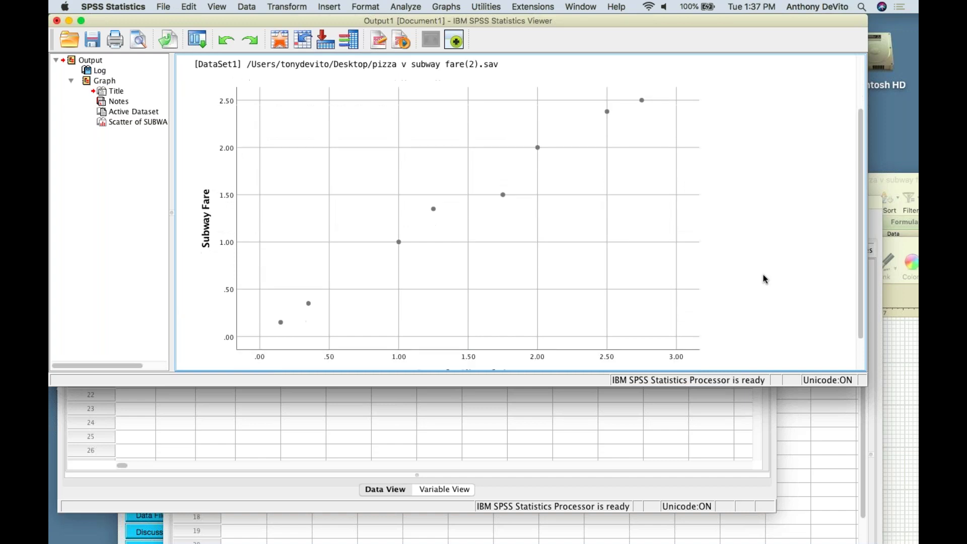
click(406, 308)
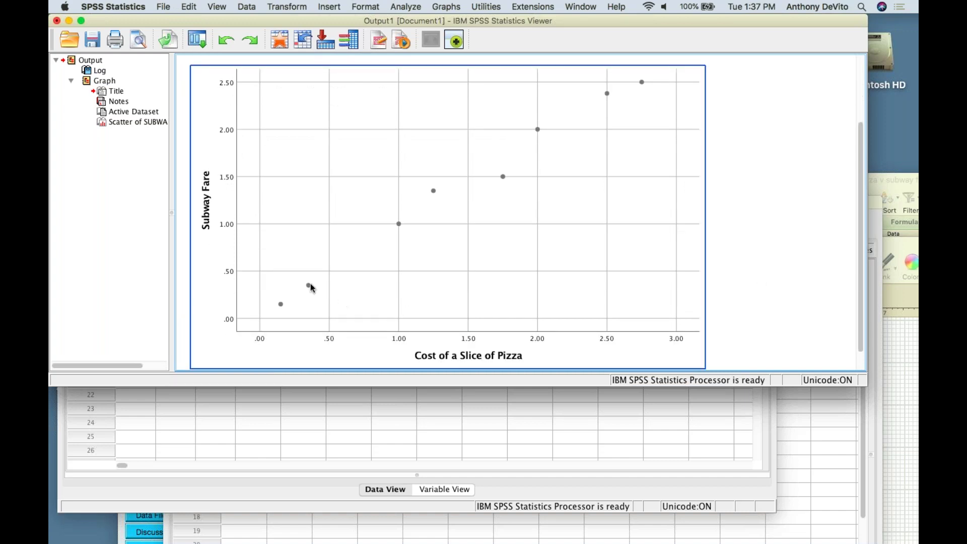
- Open the scatterplot for editing, move its properties window aside, add a linear fit line at total, and return to the output
click(439, 231)
double_click(439, 231)
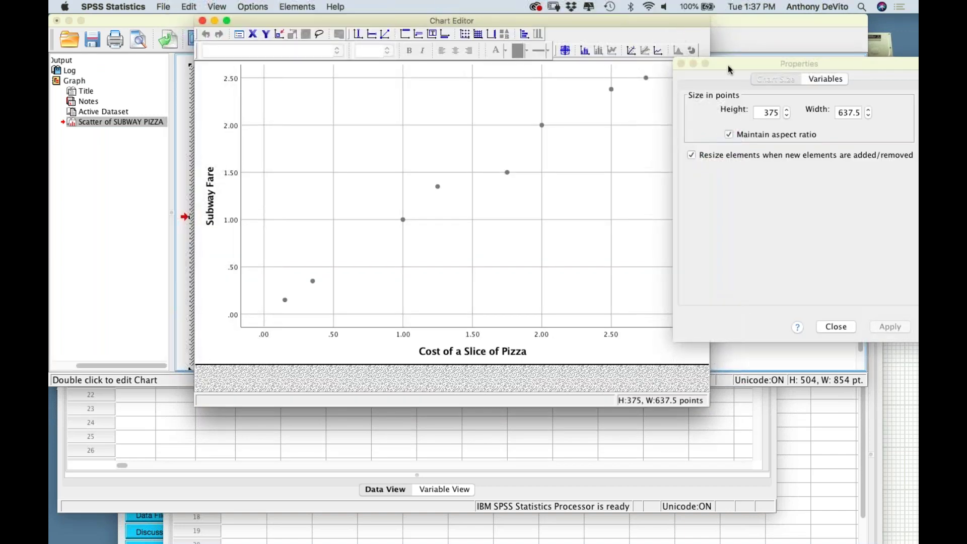
click(718, 65)
drag(718, 65, 765, 87)
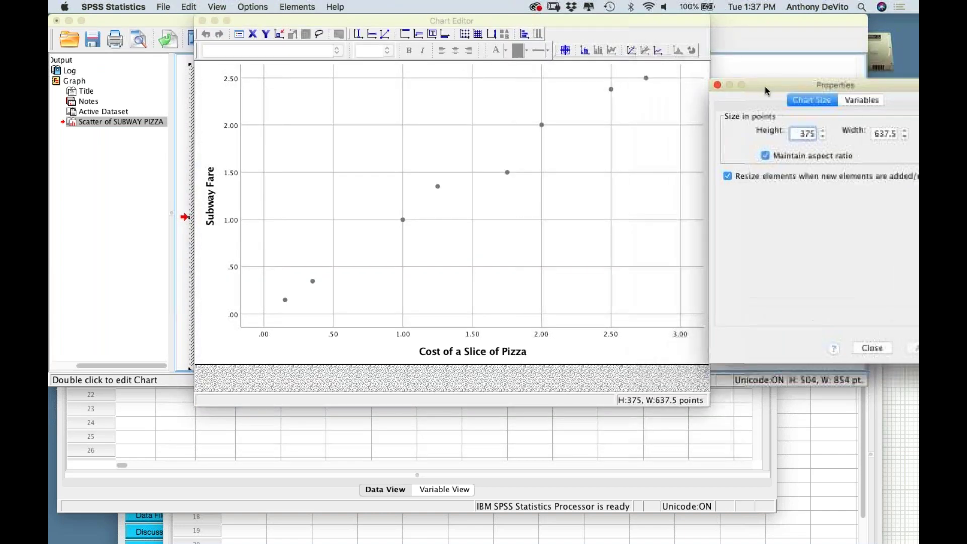
click(632, 49)
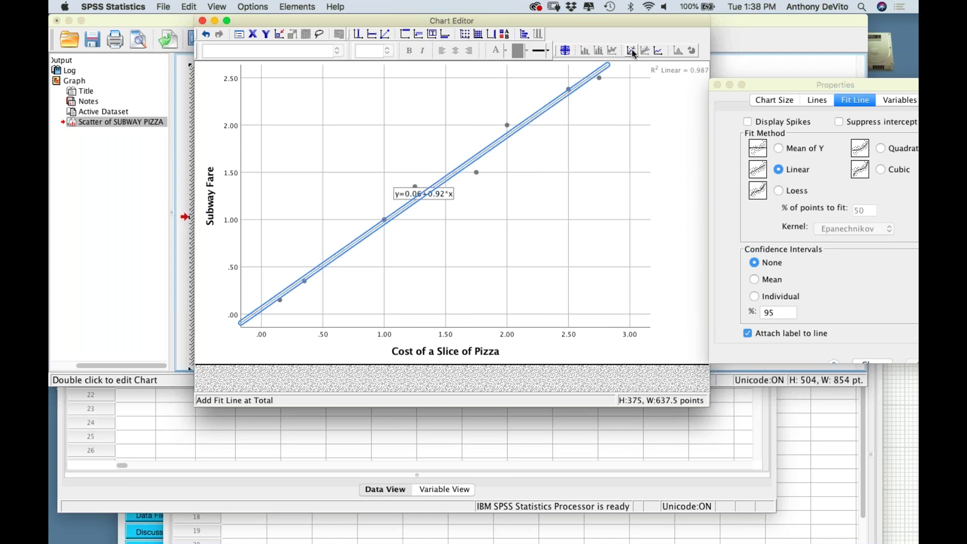
click(602, 173)
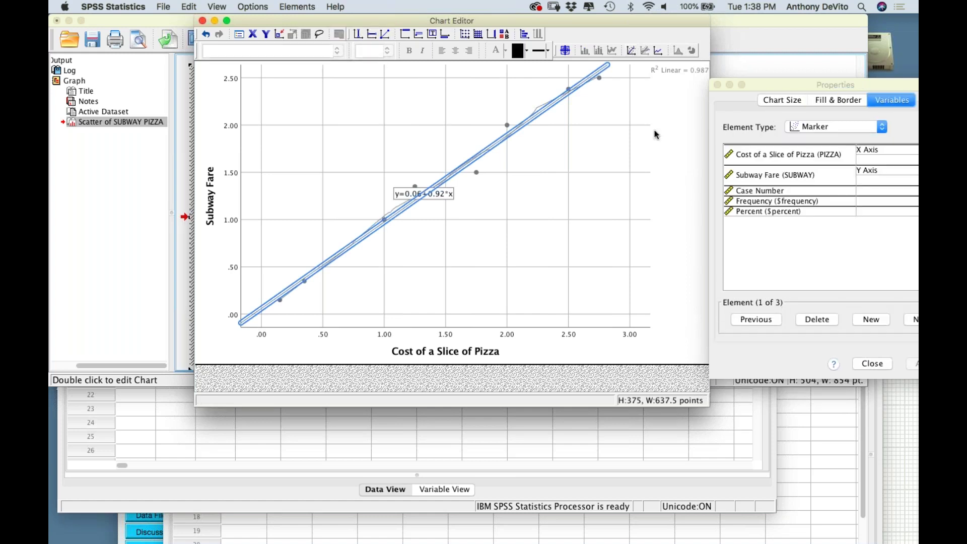
click(202, 20)
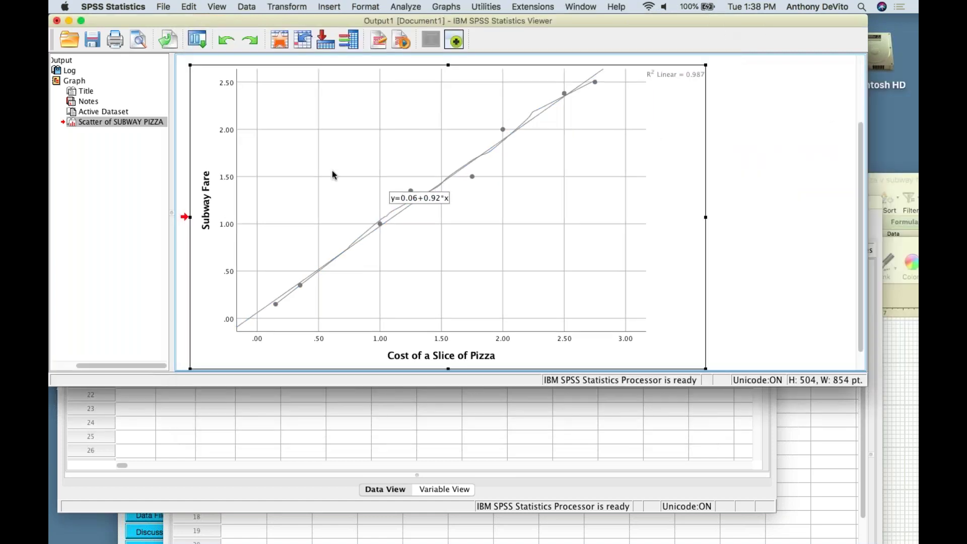
click(746, 185)
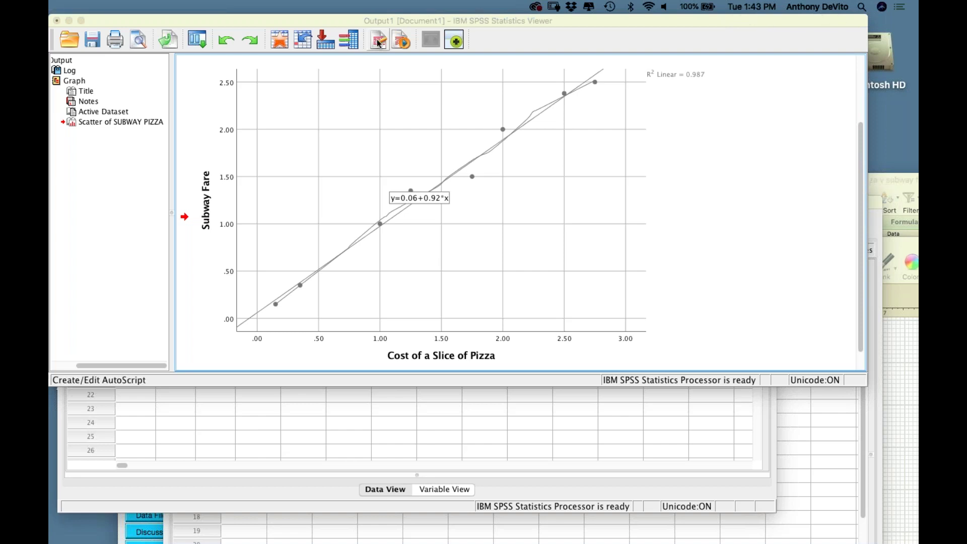
- Run a two-tailed Pearson bivariate correlation between Cost of a Slice of Pizza and Subway Fare with significant correlations flagged
click(352, 151)
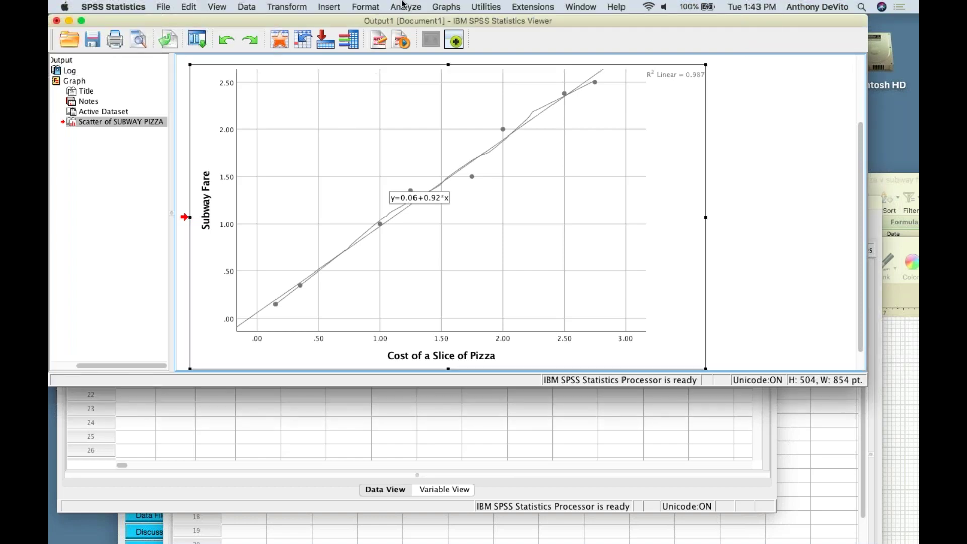
click(405, 6)
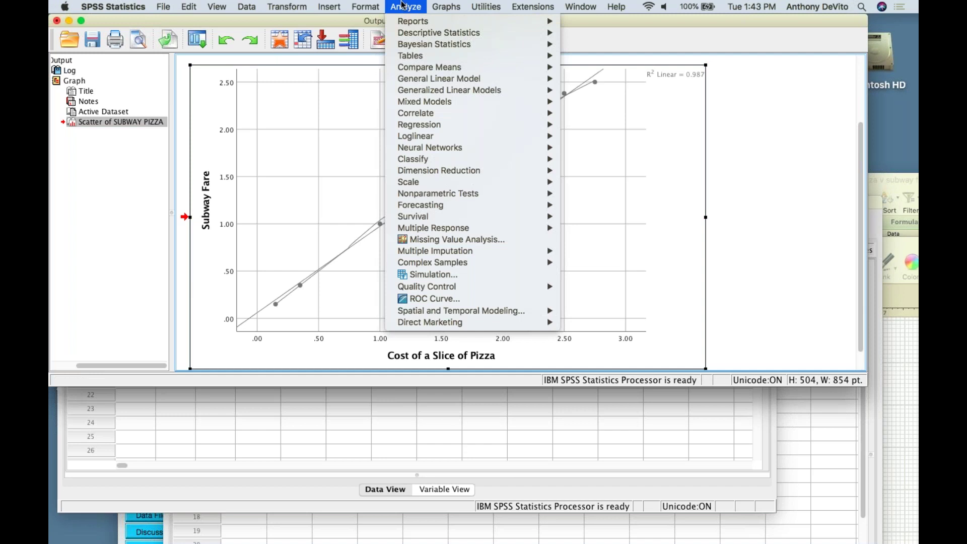
mouse_move(414, 116)
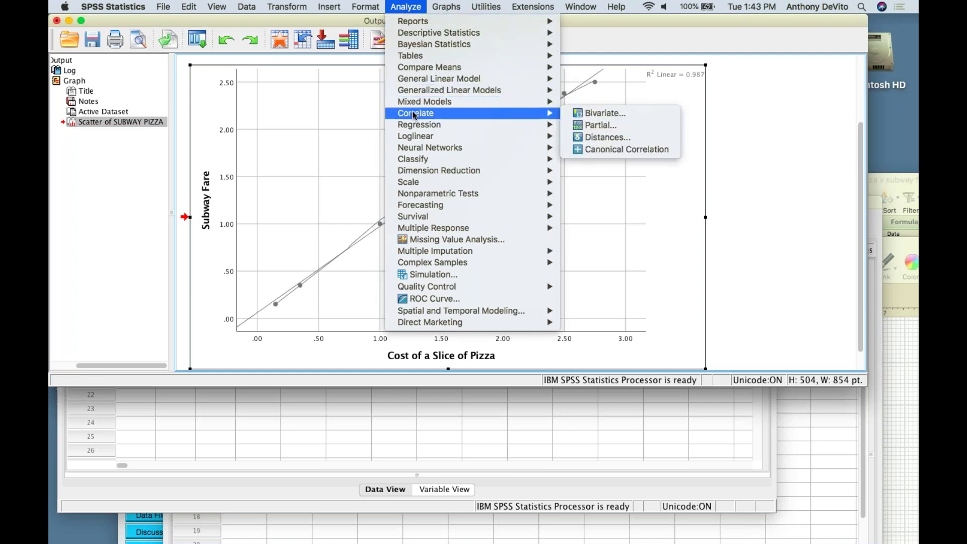
click(598, 117)
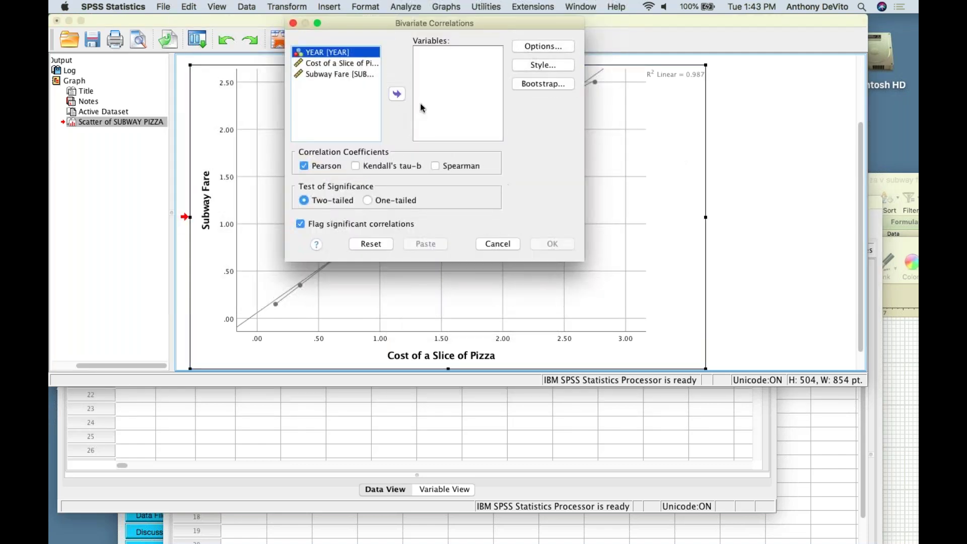
click(353, 65)
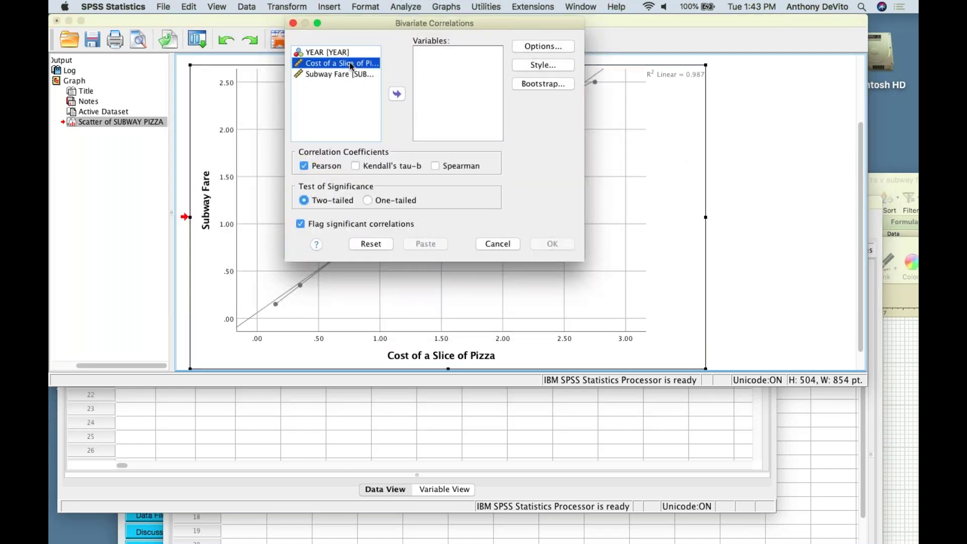
click(397, 94)
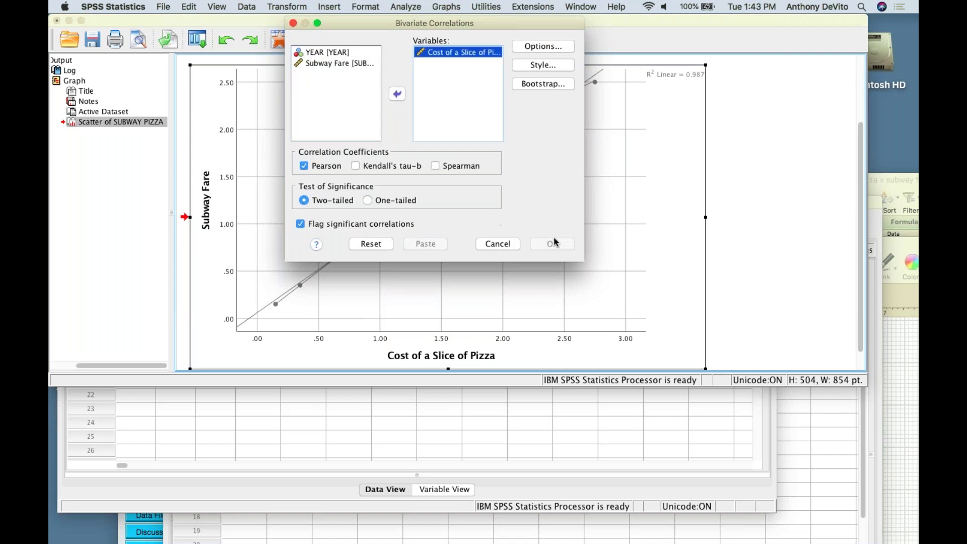
click(365, 65)
click(398, 95)
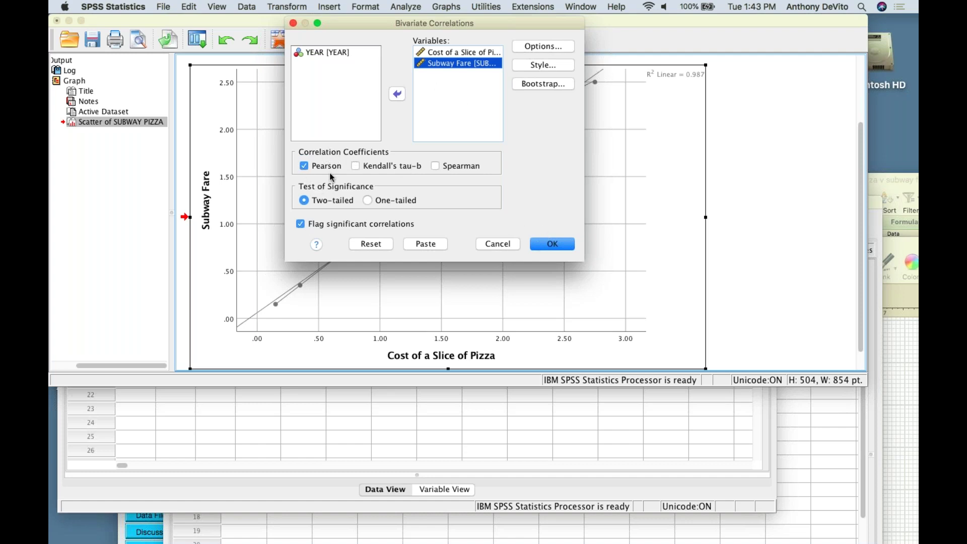
click(553, 244)
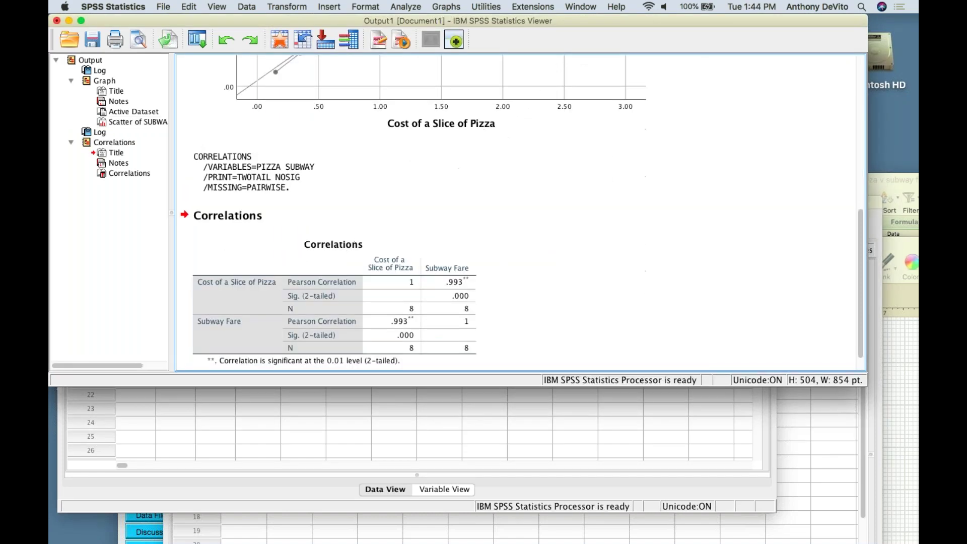
- Examine the Correlations table for the Pearson coefficient, two-tailed significance and sample size of pizza cost and subway fare
click(441, 274)
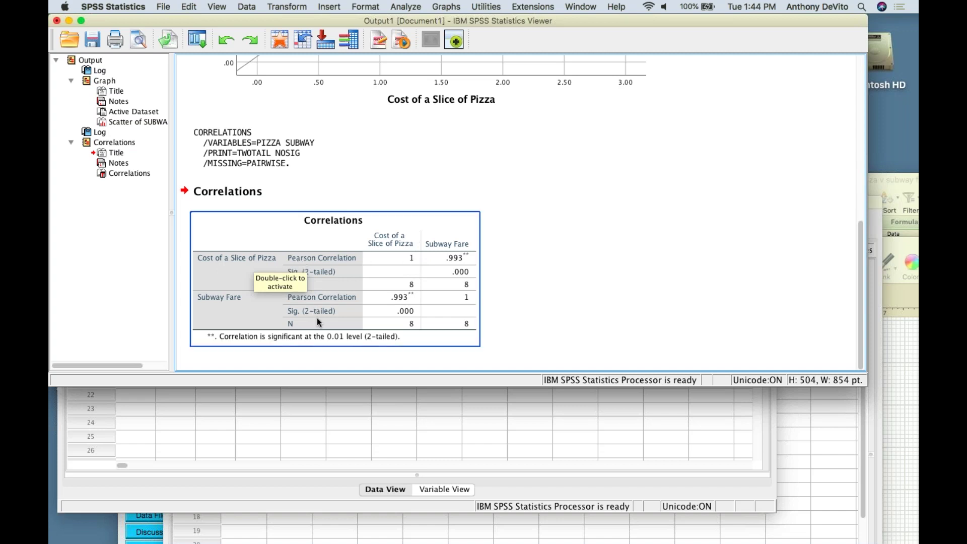
click(283, 350)
click(282, 346)
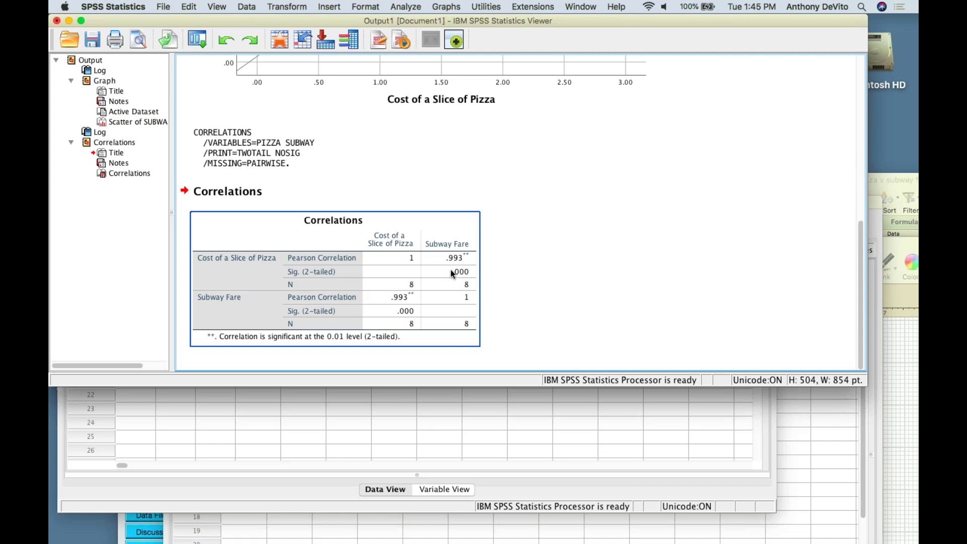
click(563, 262)
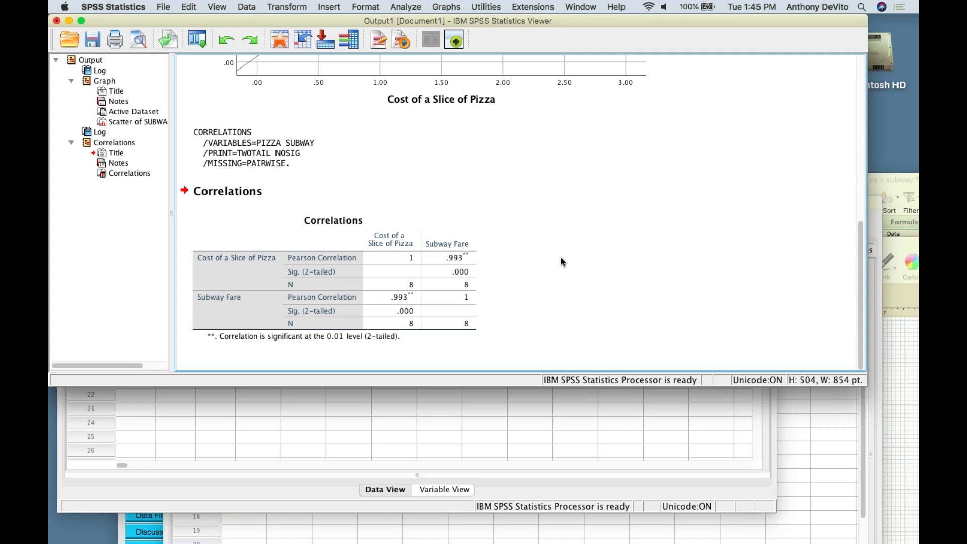
click(456, 273)
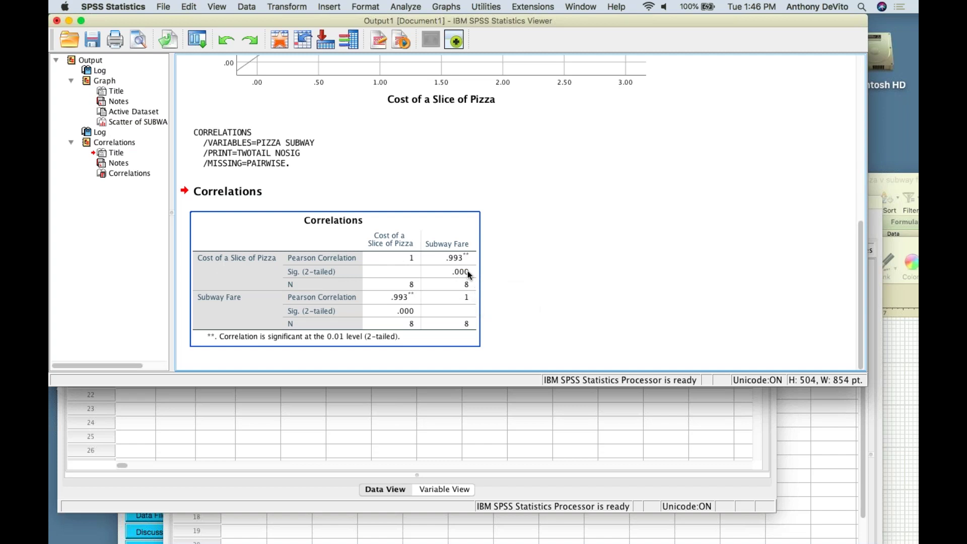
click(569, 225)
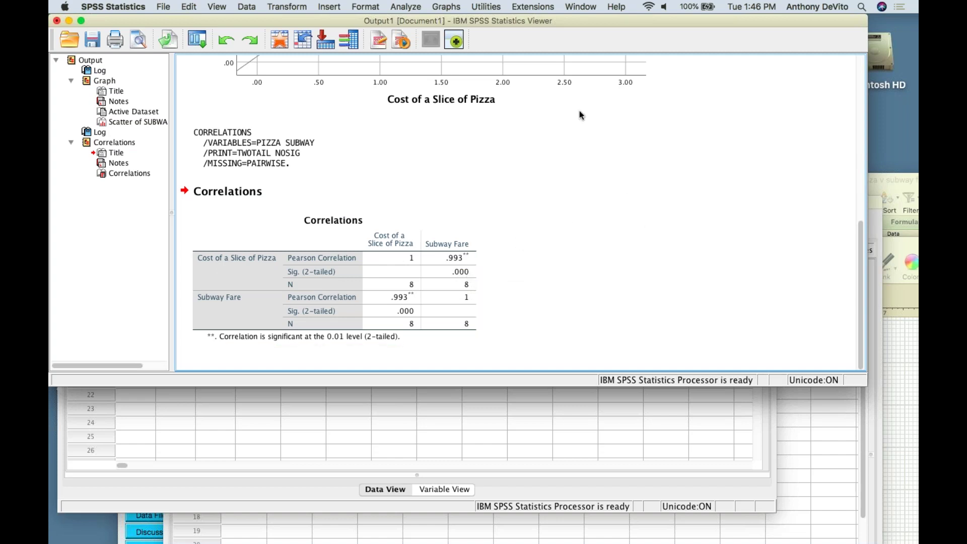
- Move the output and data windows out of the way and switch to the Desktop folder in Finder
drag(567, 22, 494, 354)
drag(577, 29, 566, 366)
click(464, 159)
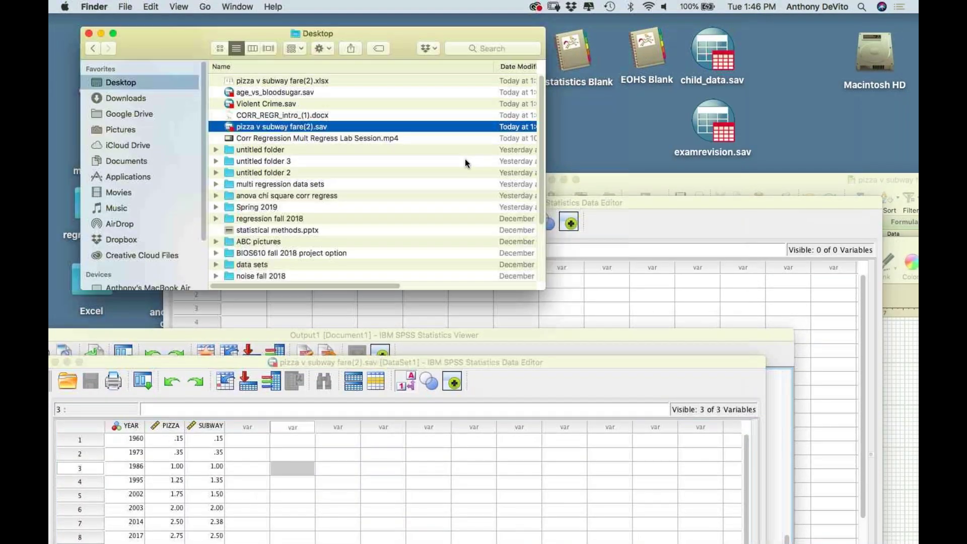
- Preview the variable information of age_vs_bloodsugar.sav and of Violent Crime.sav, closing each preview
click(265, 90)
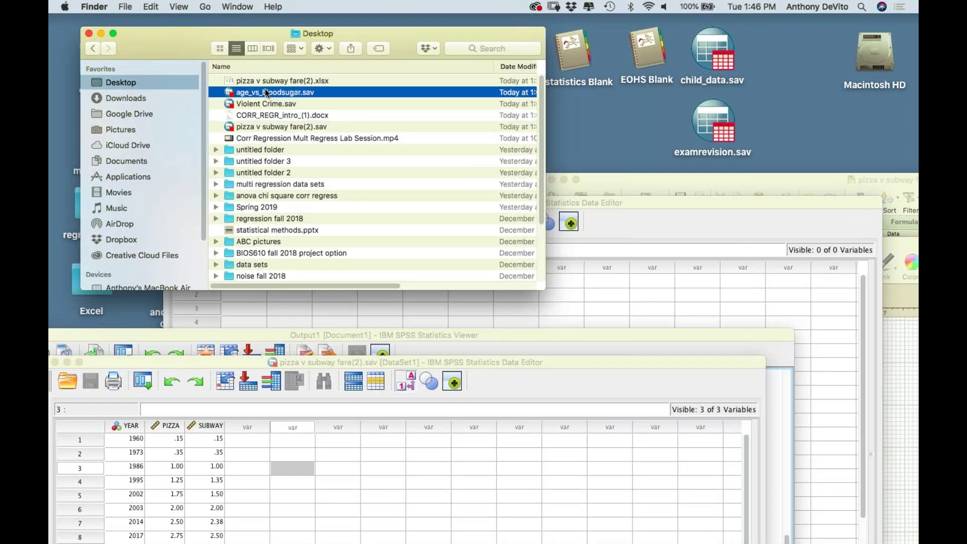
key(space)
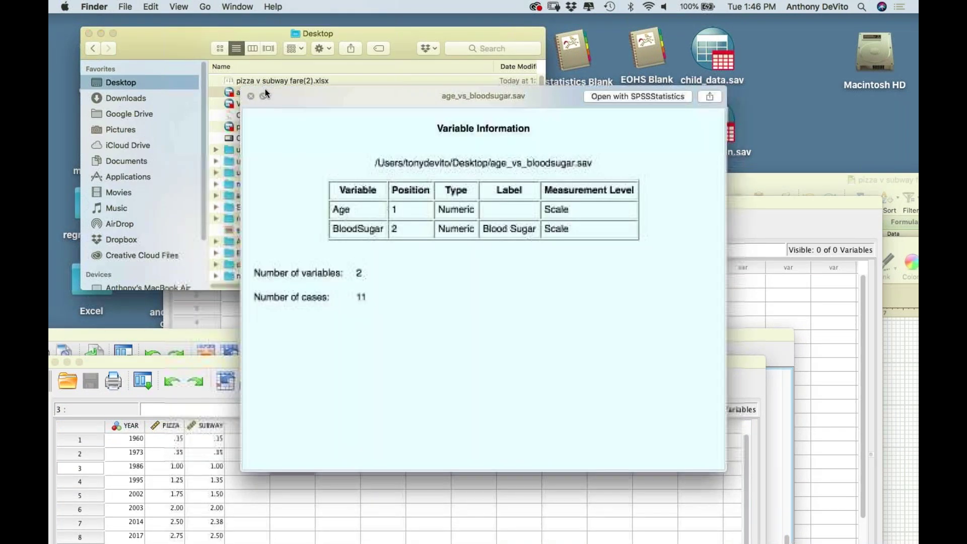
key(space)
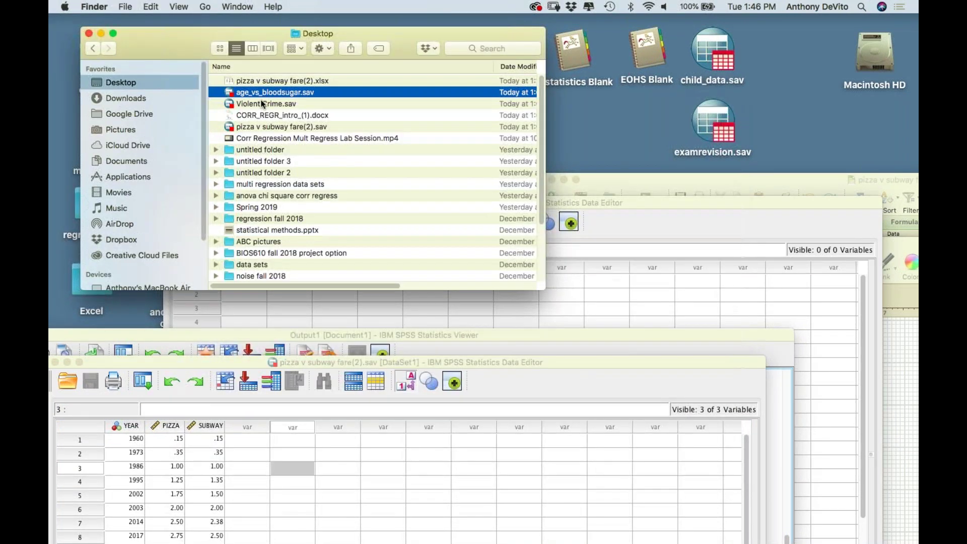
click(263, 104)
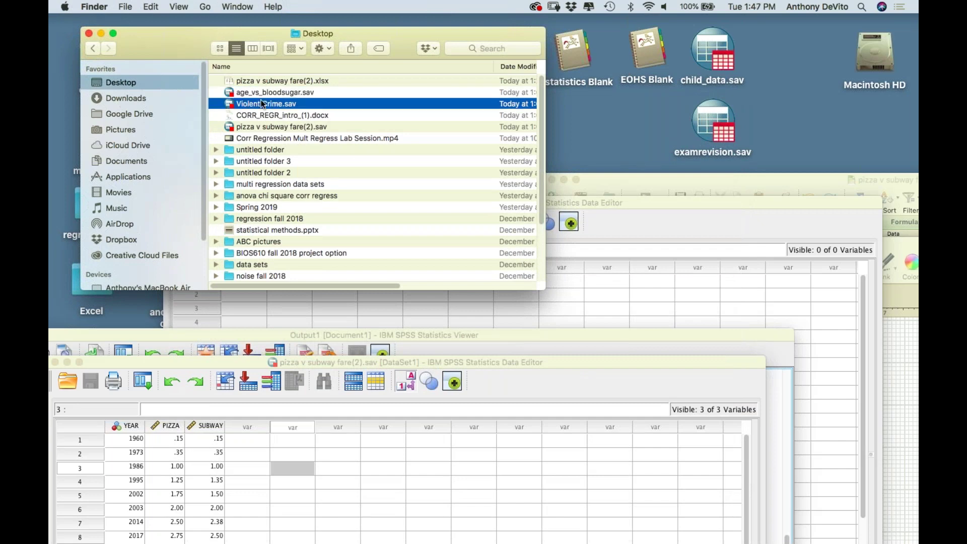
key(space)
key(space)
- Open Violent Crime.sav in SPSS with string widths set to the minimum required, and reposition its data window
double_click(229, 105)
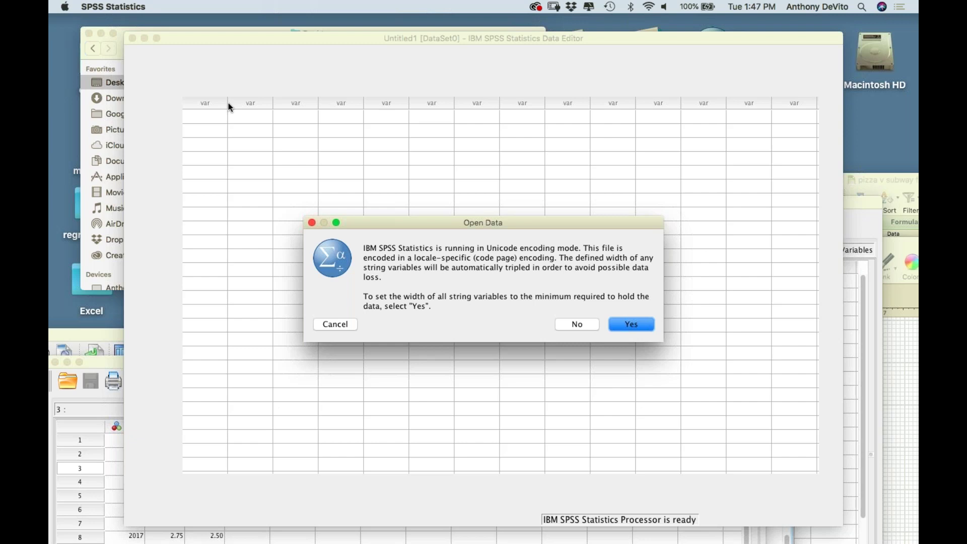
click(631, 325)
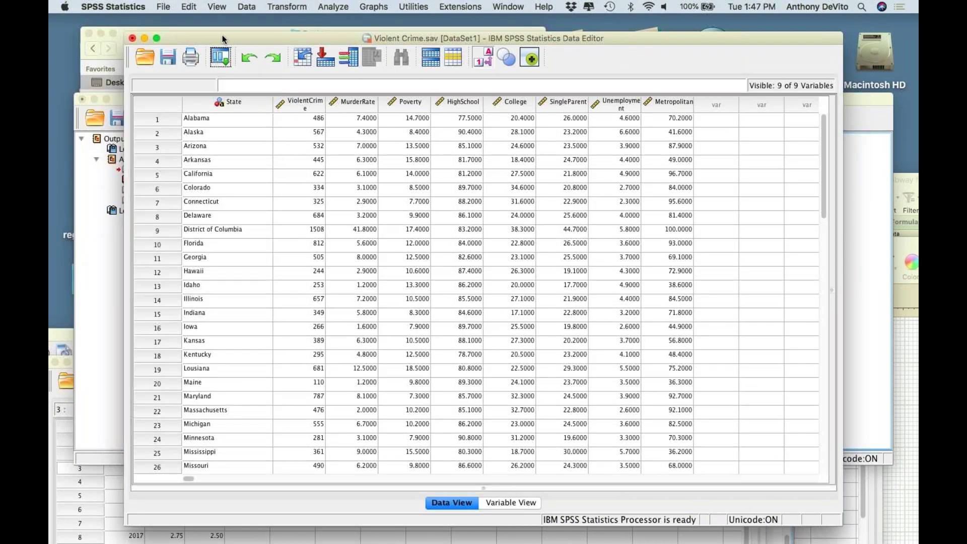
drag(219, 34, 150, 7)
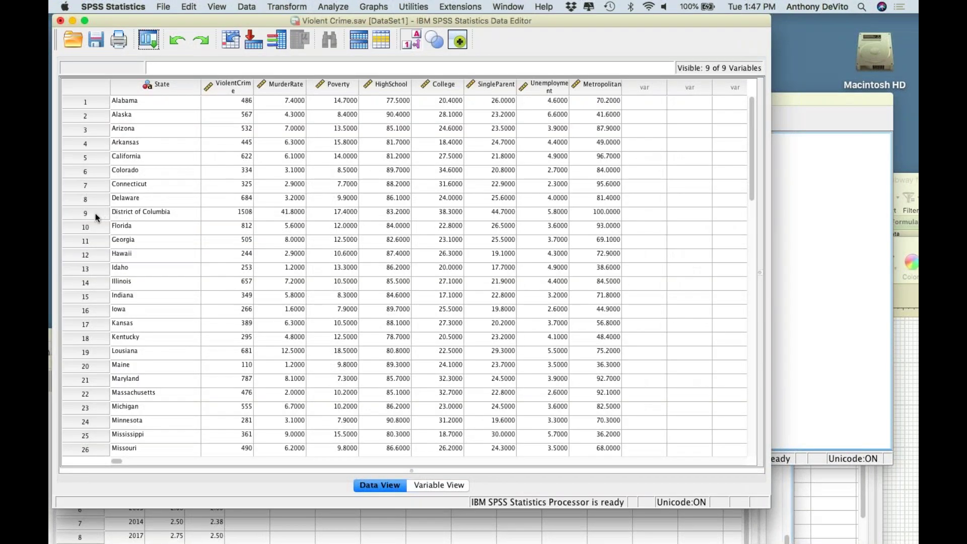
- Examine the state cases in the Violent Crime data, including District of Columbia, Delaware and Arkansas
click(95, 213)
click(184, 198)
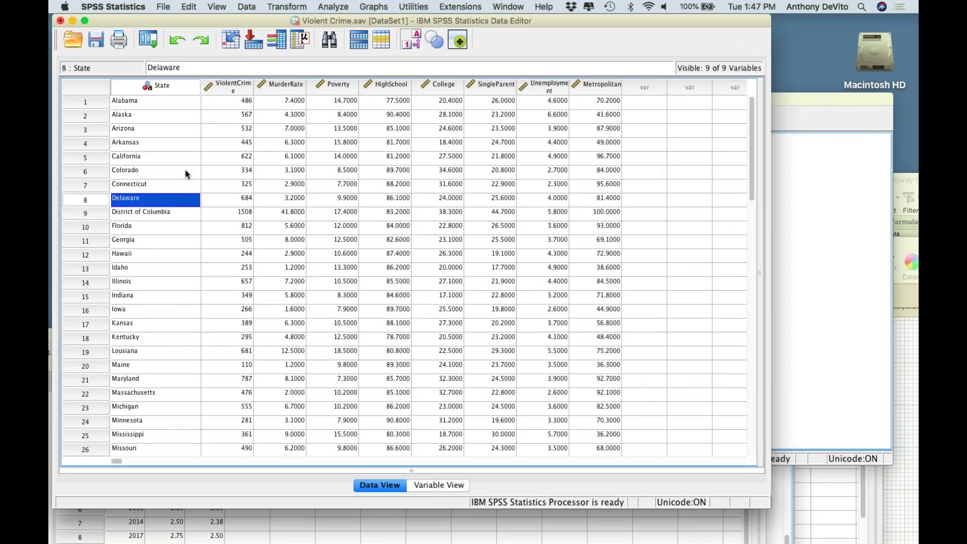
click(189, 148)
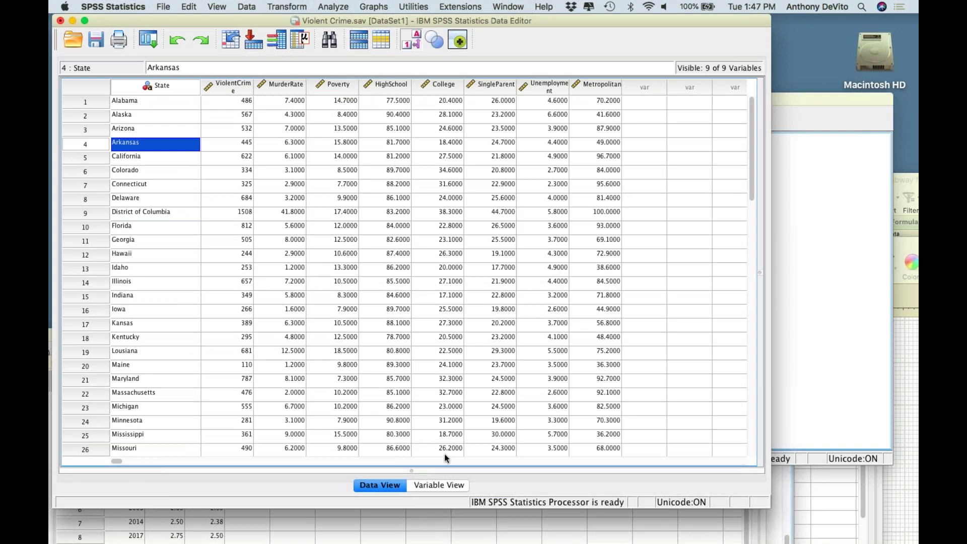
- Review the variable definitions from ViolentCrime through Metropolitan in Variable View, with the Label column widened
click(440, 486)
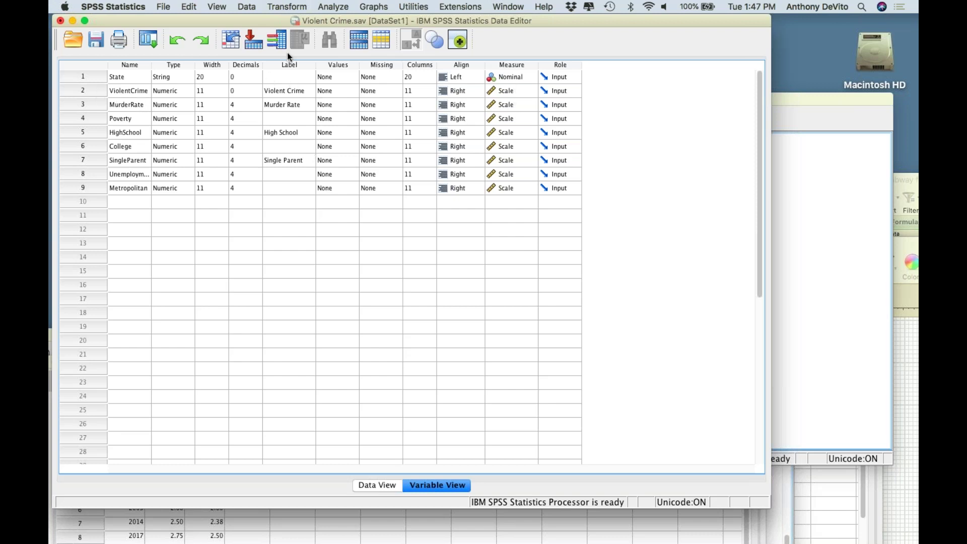
drag(317, 64, 344, 64)
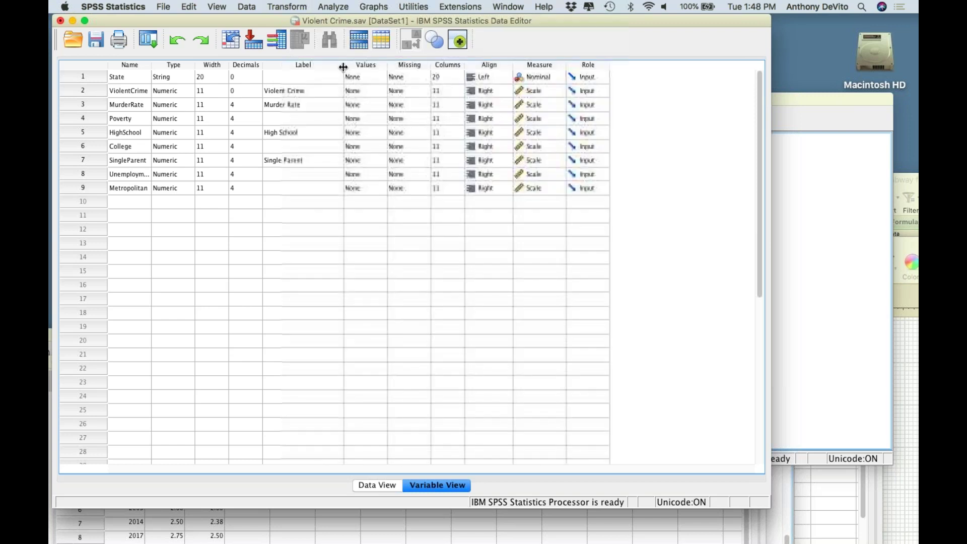
click(124, 89)
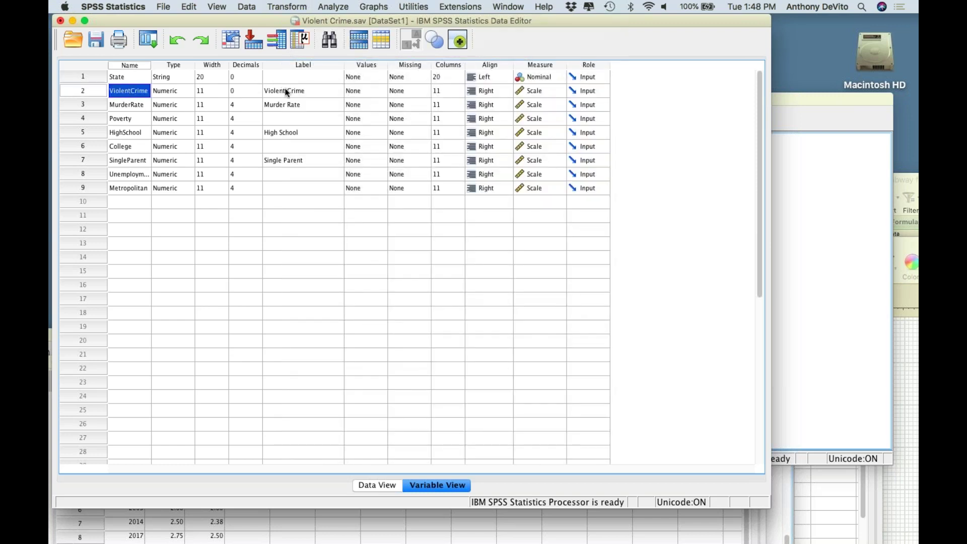
click(288, 93)
click(134, 108)
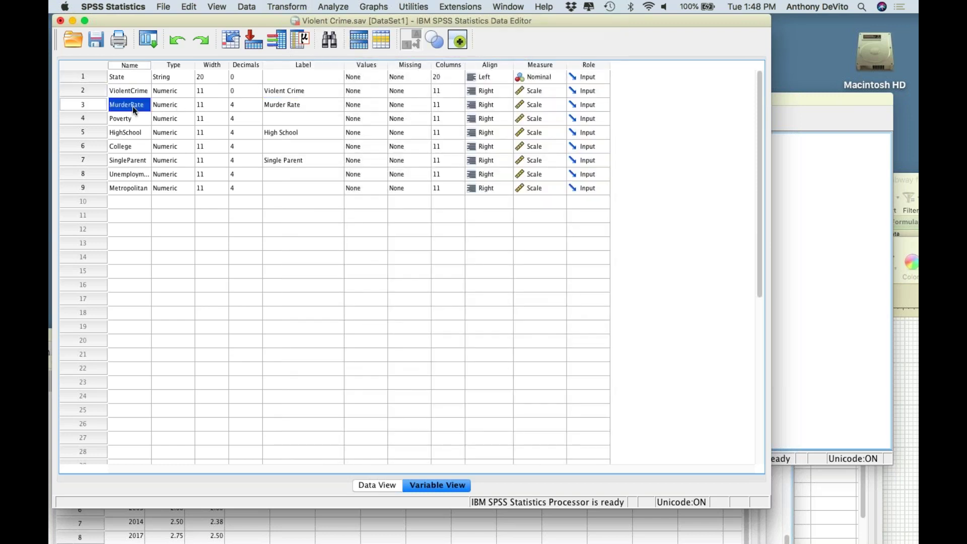
click(129, 121)
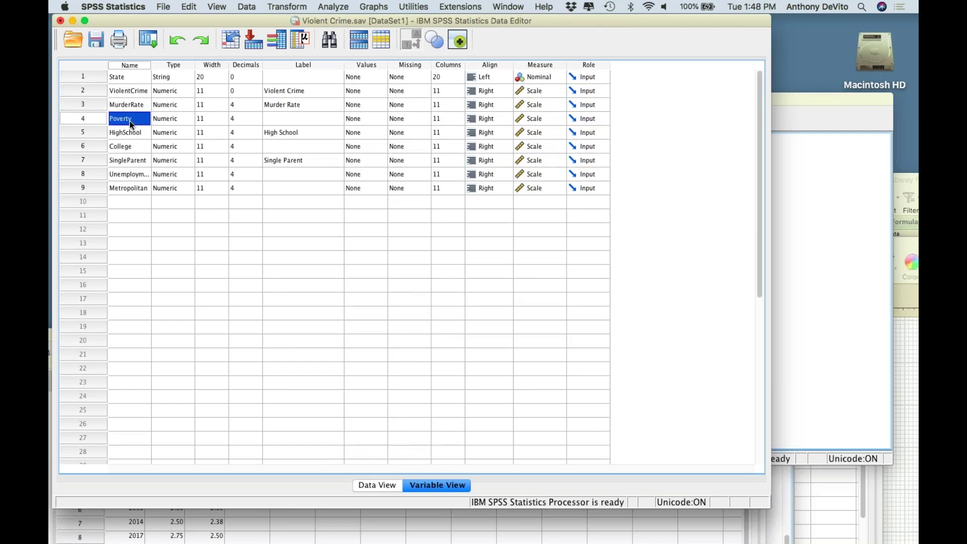
click(130, 132)
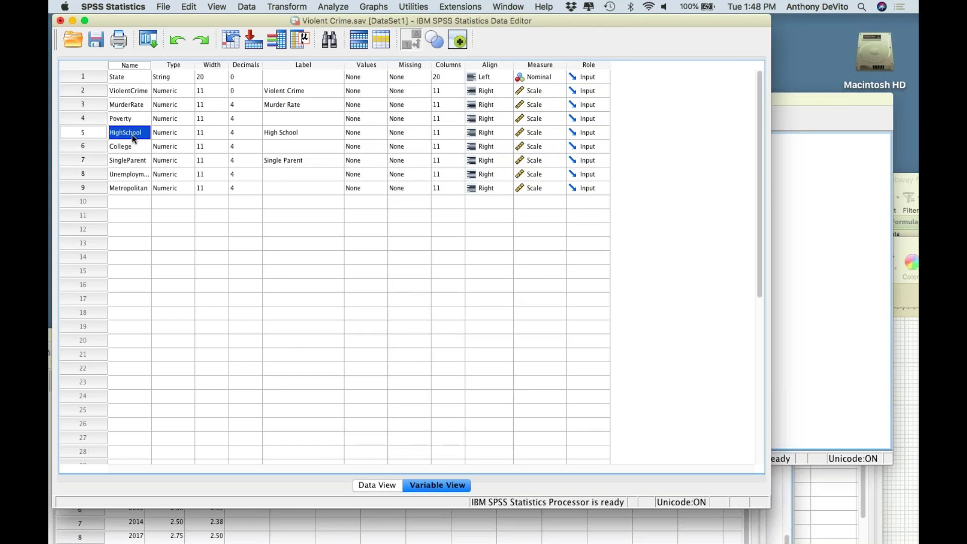
click(128, 148)
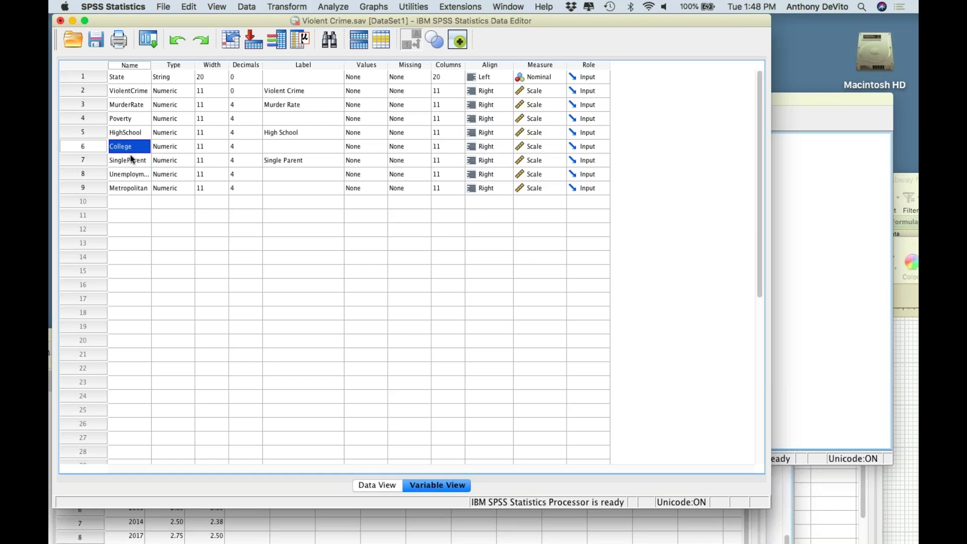
click(142, 160)
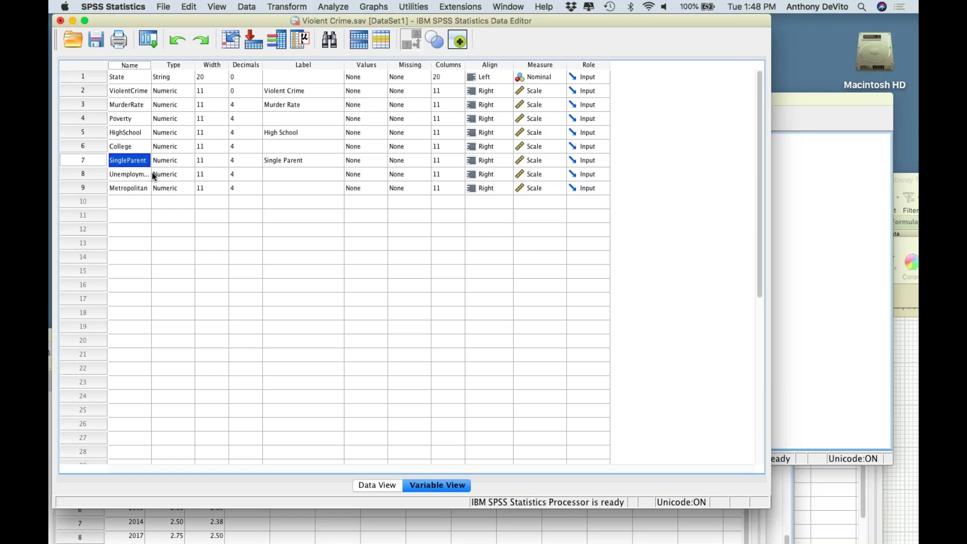
click(128, 174)
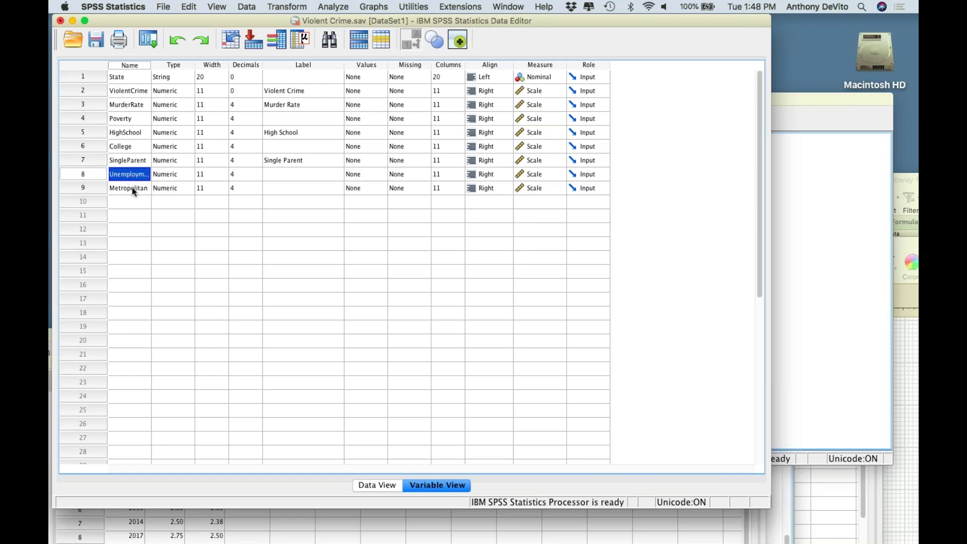
click(139, 189)
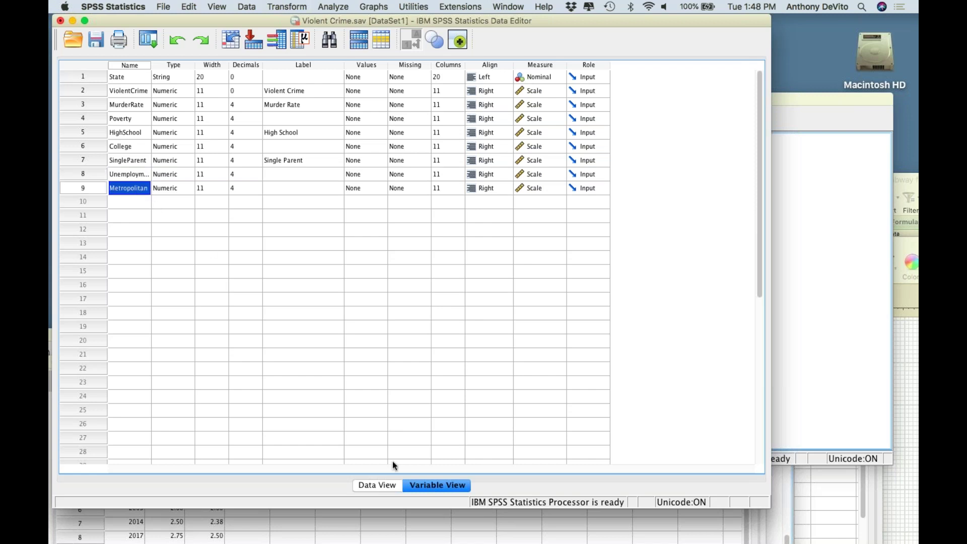
- Return to the case data and examine the numeric variables from ViolentCrime to Metropolitan and the first state cases
click(380, 486)
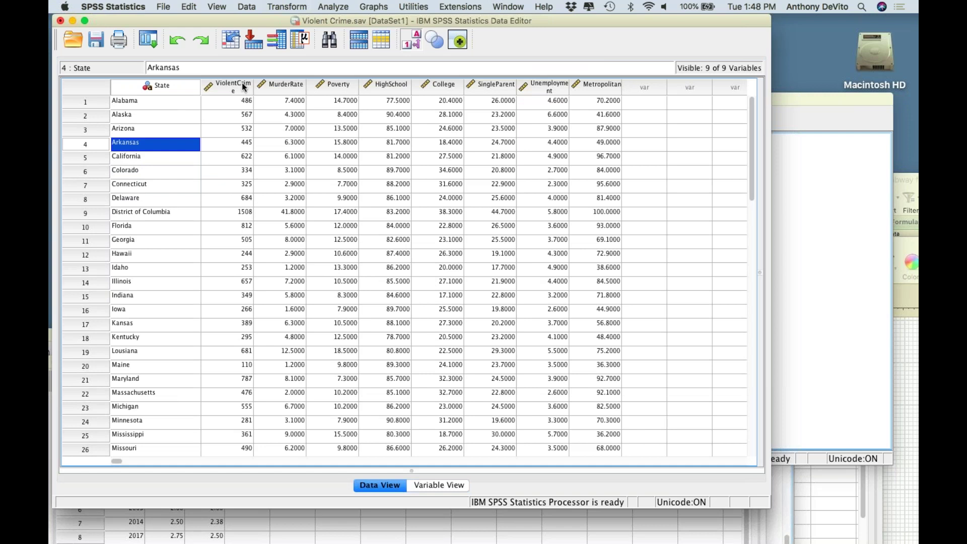
drag(242, 83, 608, 91)
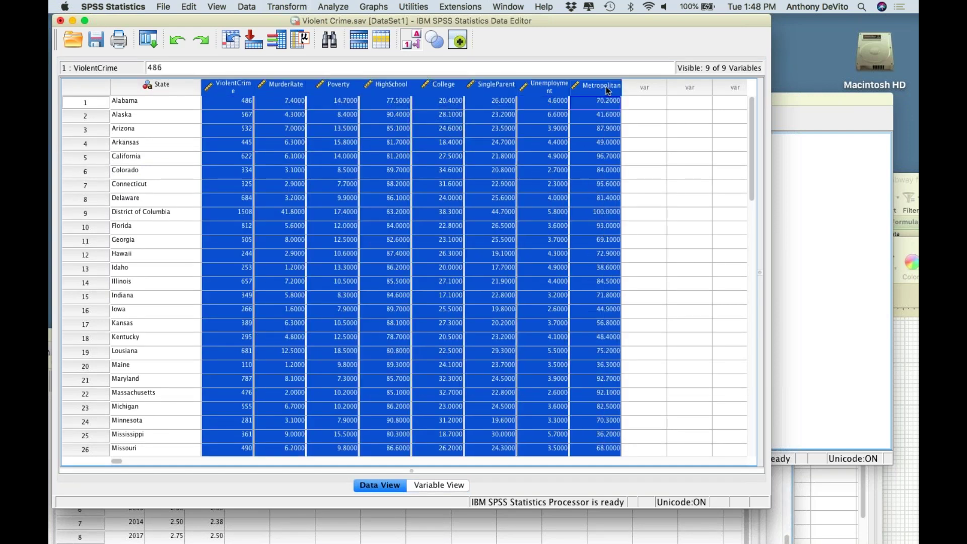
click(672, 126)
click(560, 101)
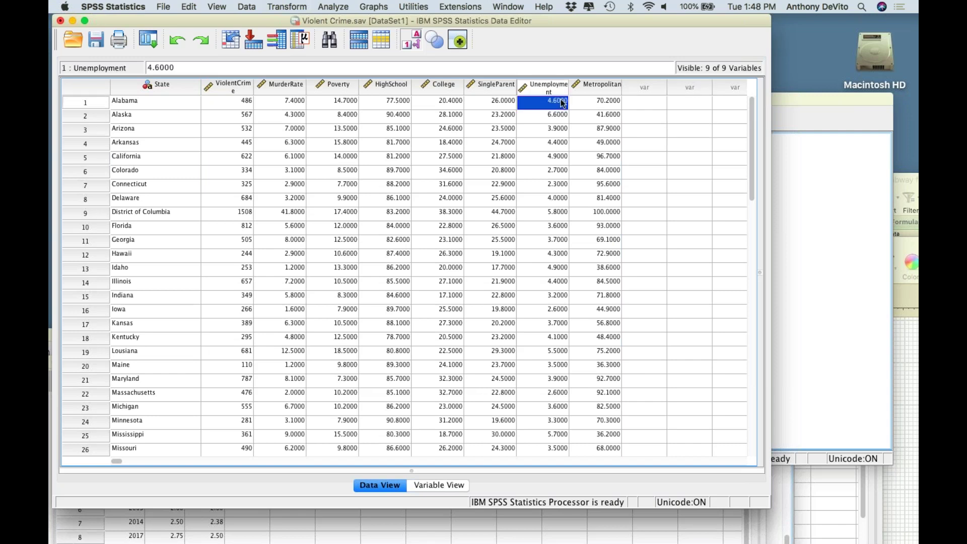
click(392, 101)
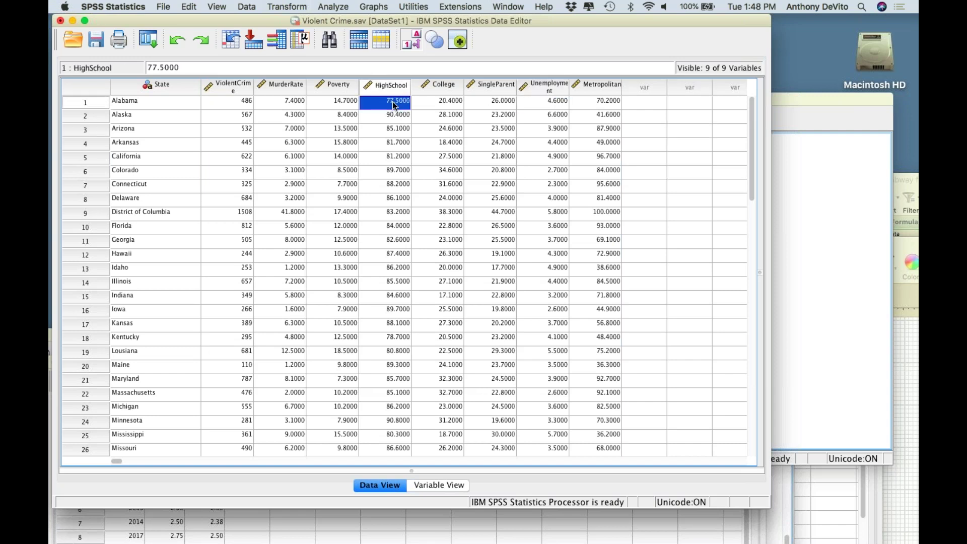
click(330, 99)
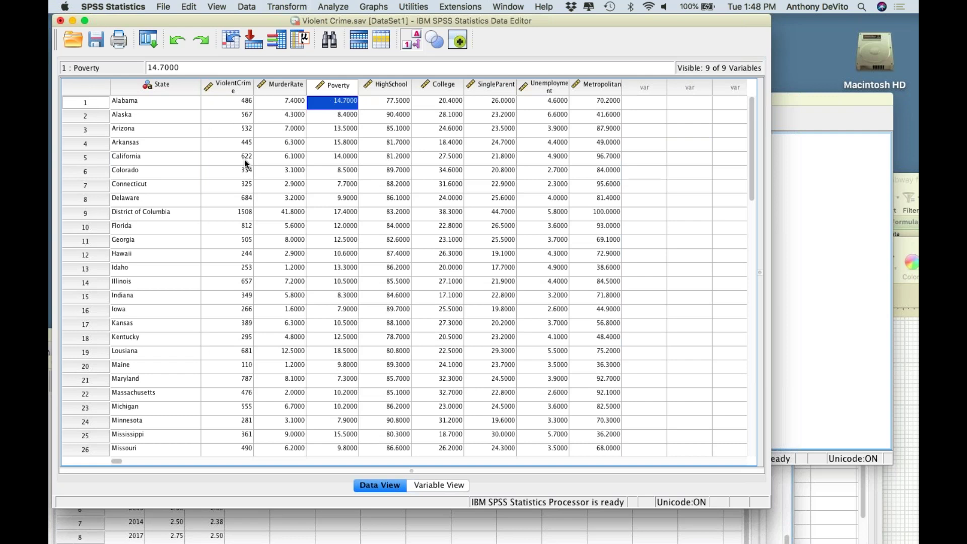
click(143, 104)
click(140, 131)
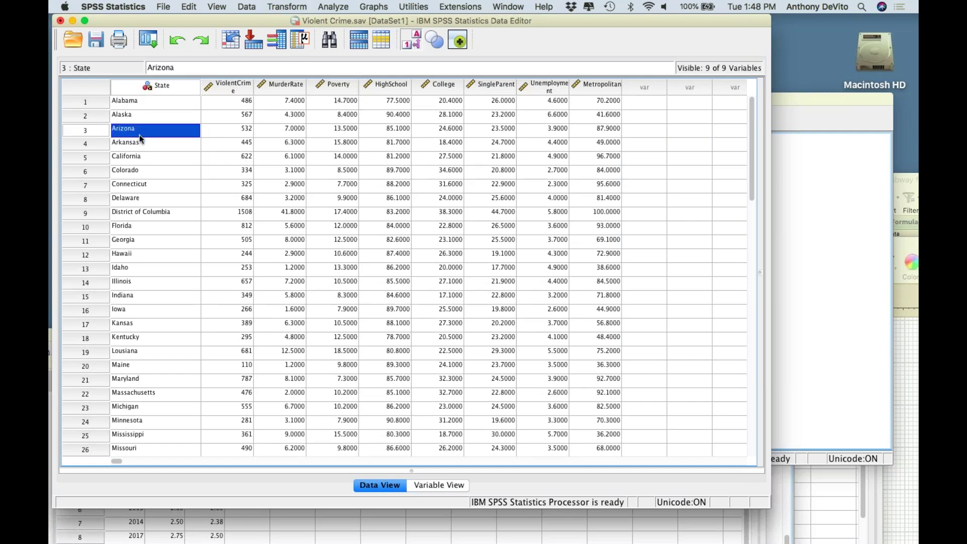
click(147, 187)
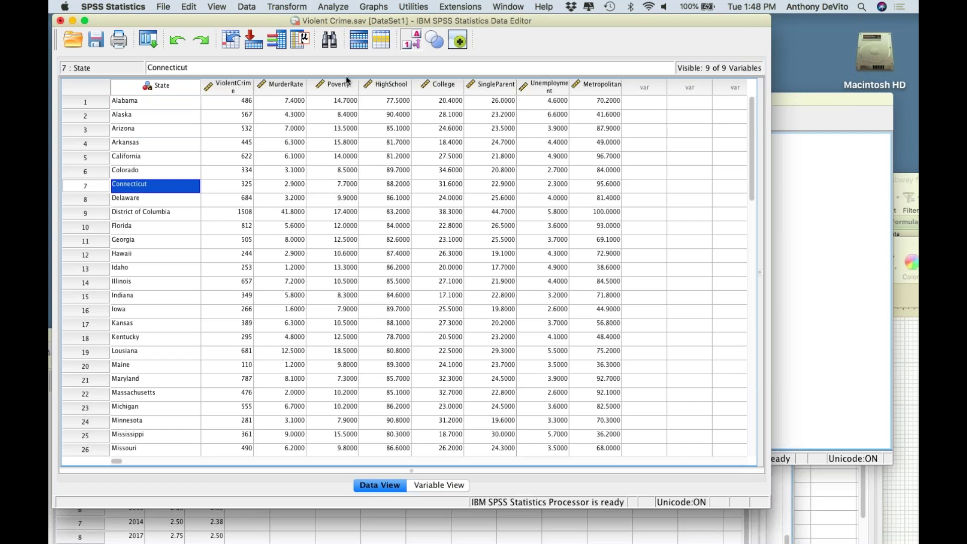
- Compare the ViolentCrime, MurderRate and Poverty columns as candidate variables for a scatterplot
click(237, 90)
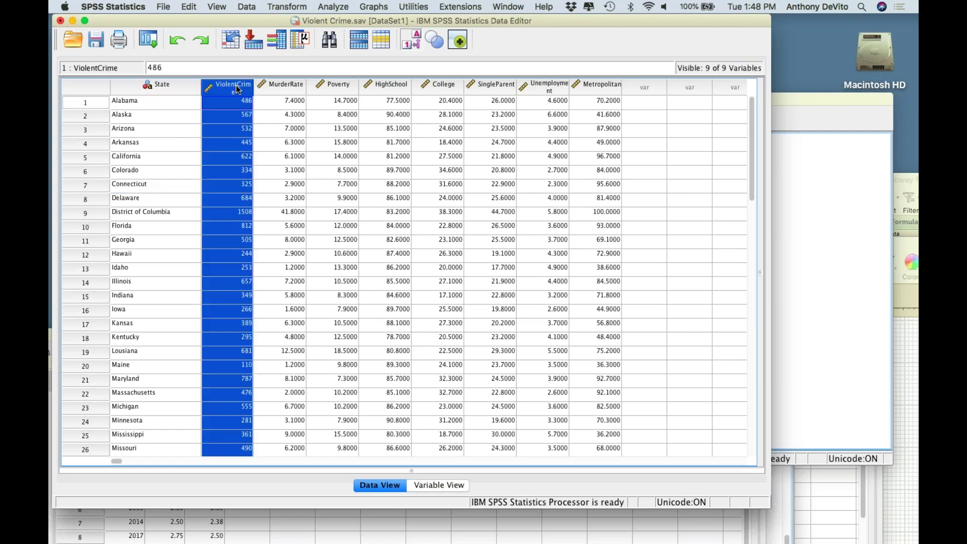
click(235, 113)
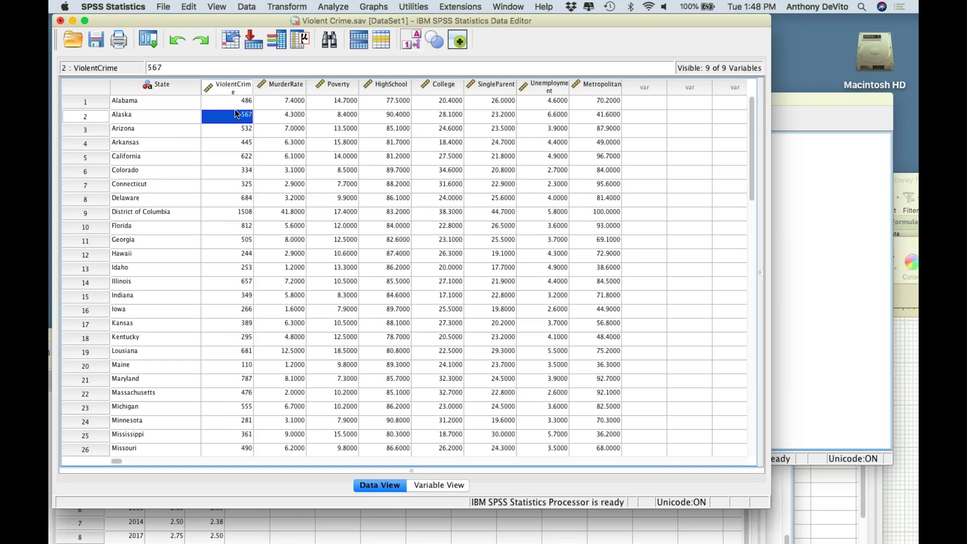
click(296, 116)
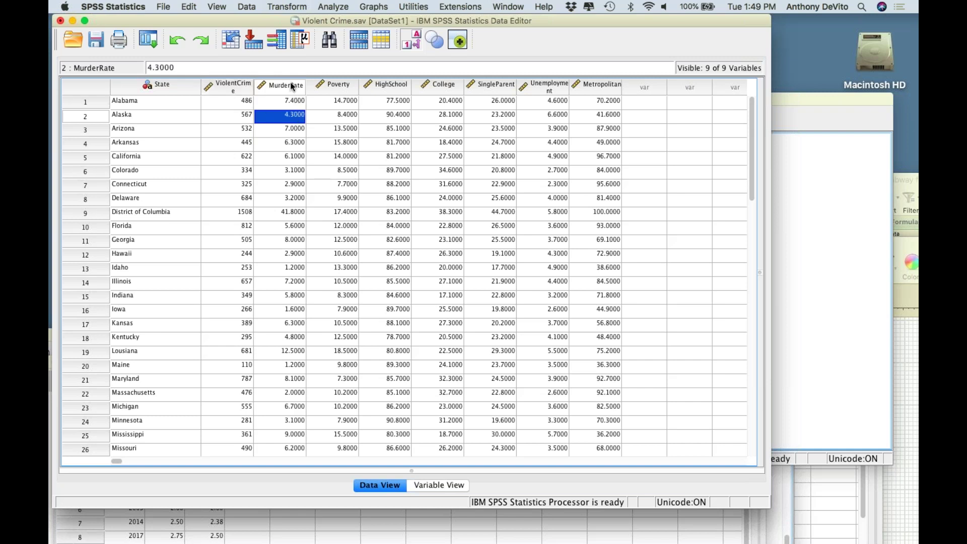
click(335, 85)
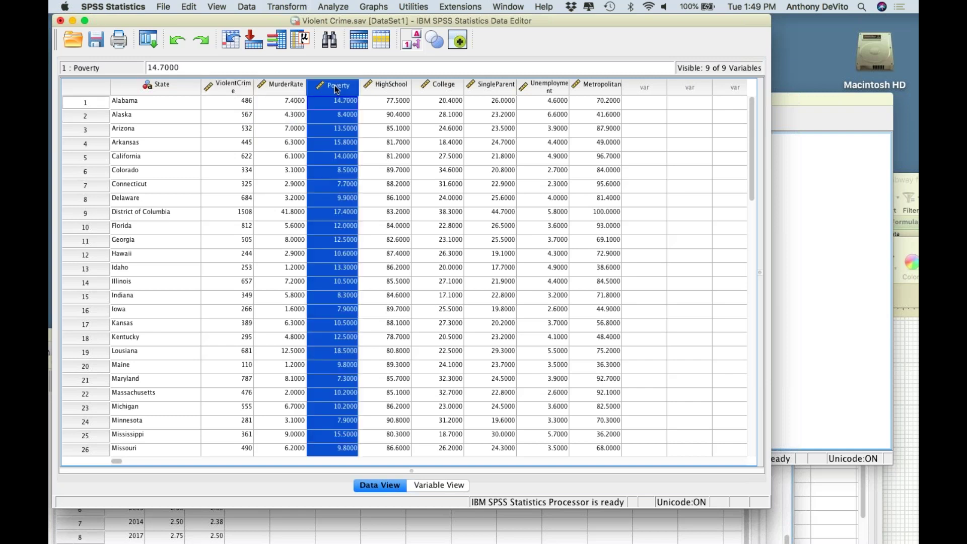
click(269, 87)
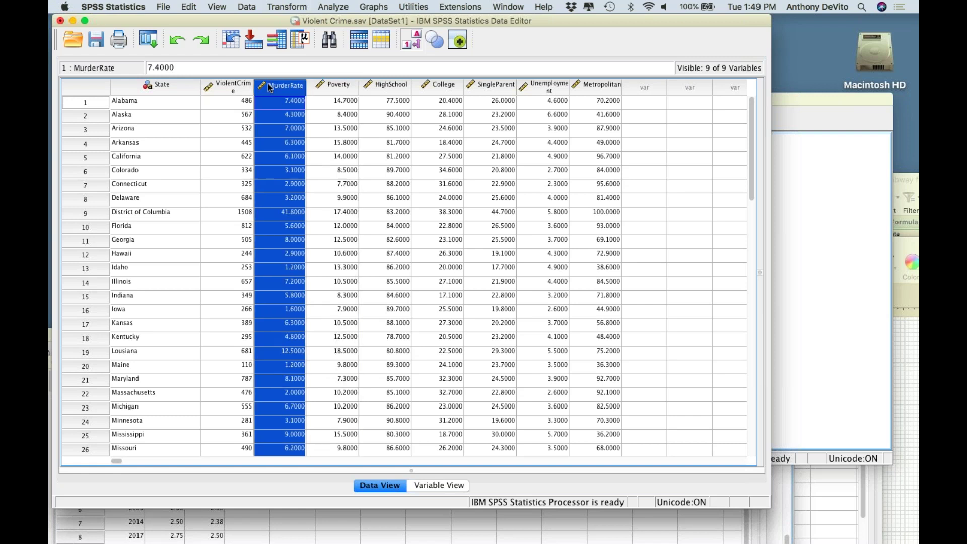
click(337, 84)
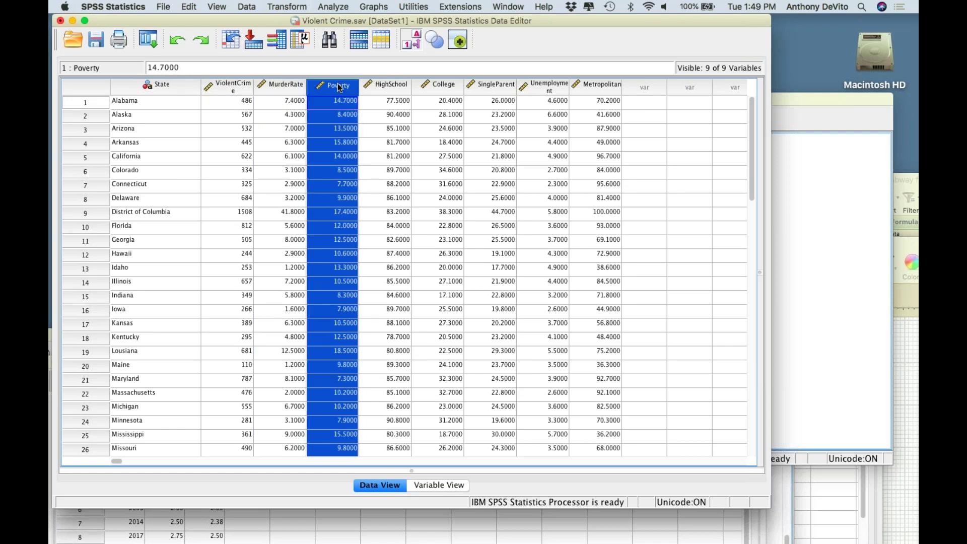
click(278, 86)
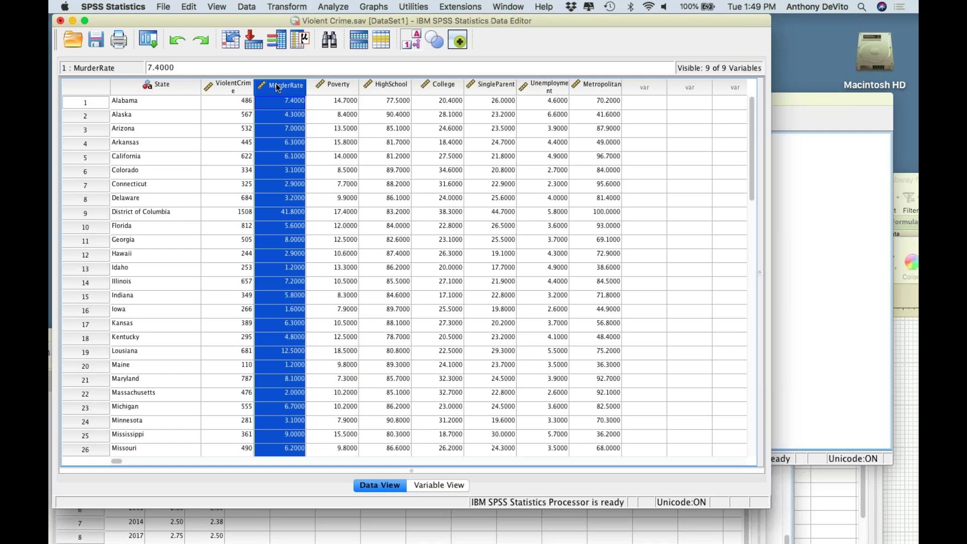
click(336, 85)
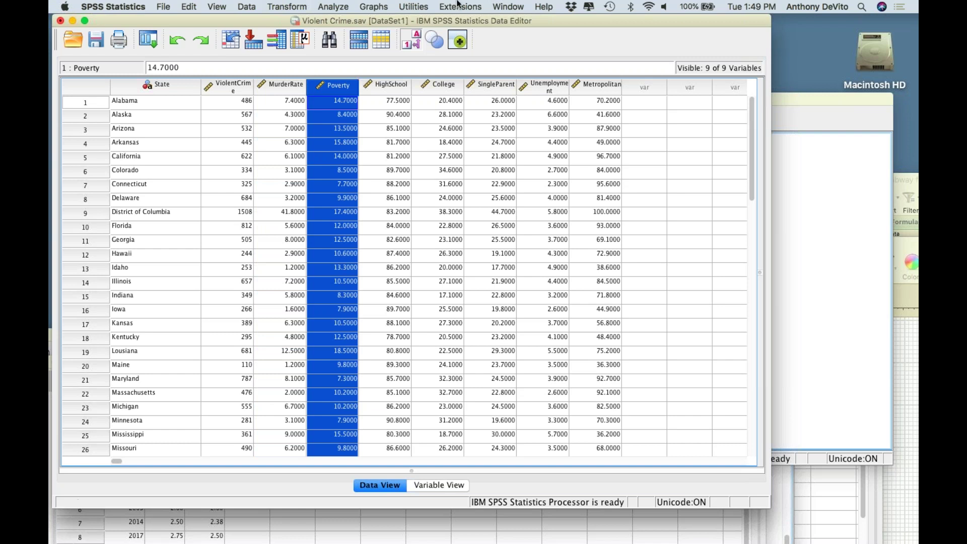
- Start defining a simple scatterplot with the legacy Scatter/Dot chart command
click(341, 6)
click(372, 6)
mouse_move(395, 80)
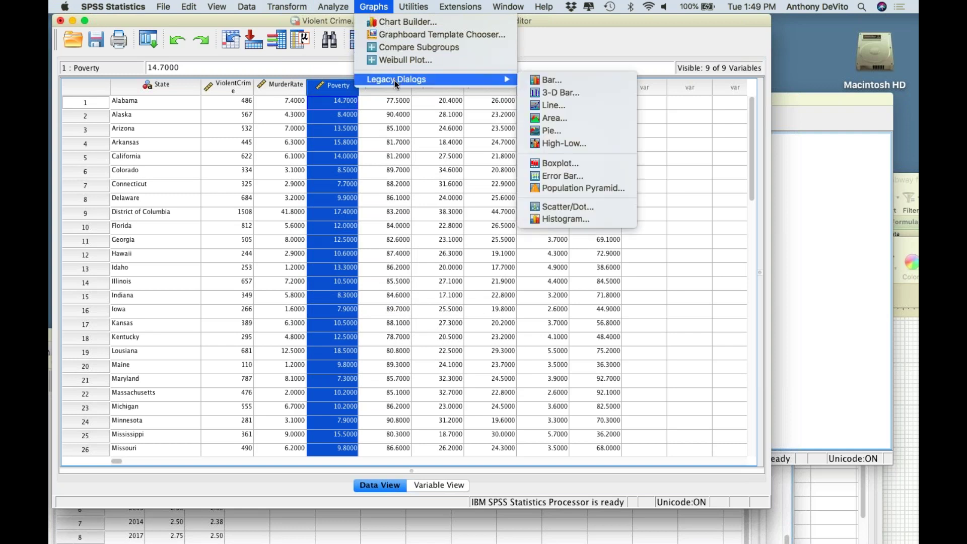
click(573, 208)
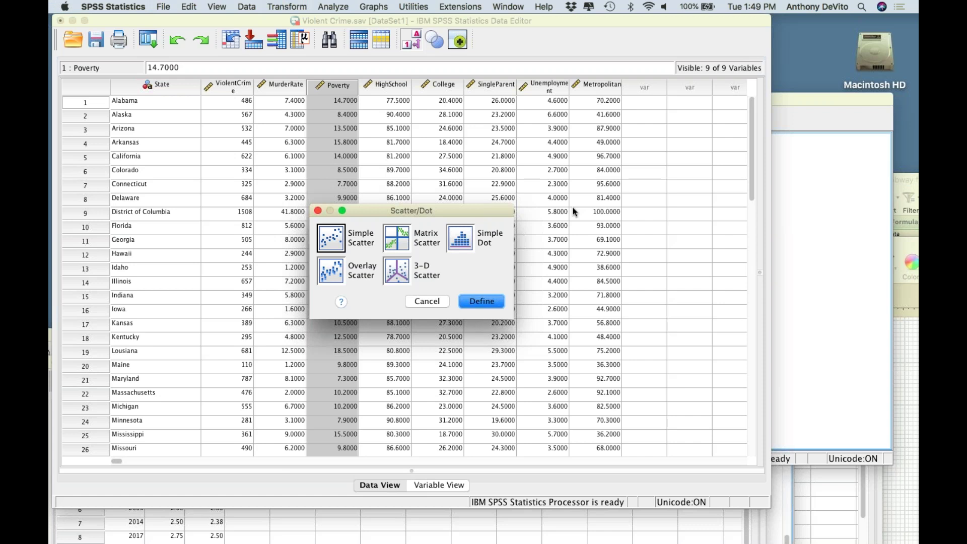
click(481, 301)
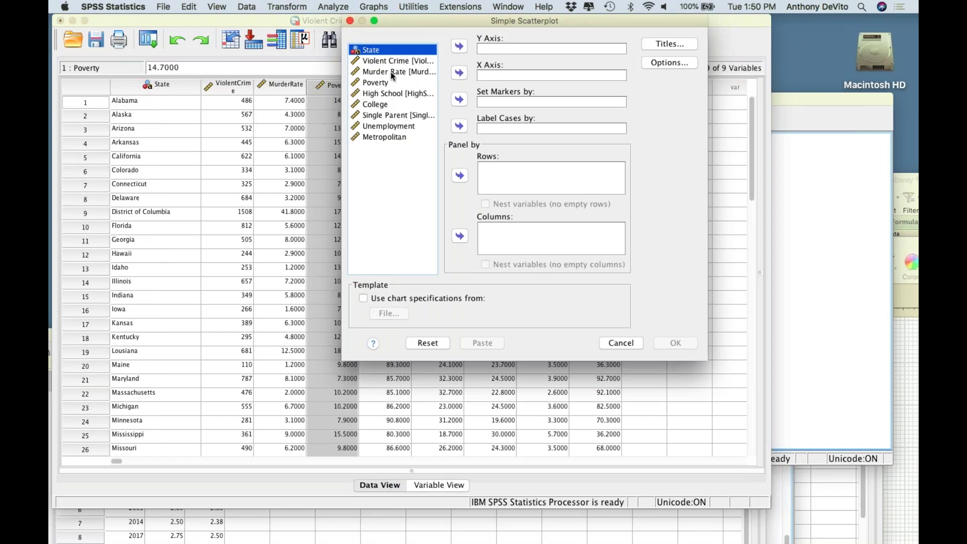
- Assign Poverty to the X axis and Murder Rate to the Y axis, and generate the scatterplot
click(368, 84)
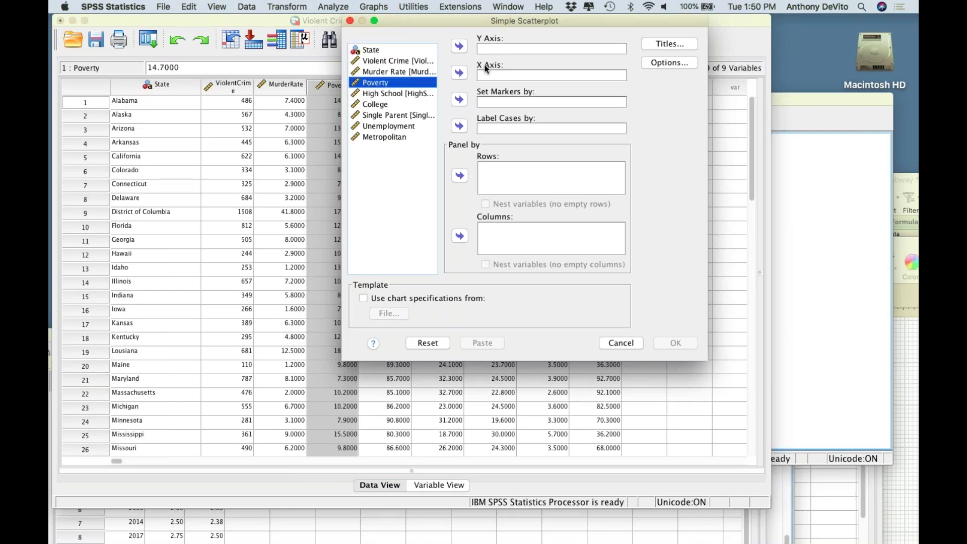
click(458, 74)
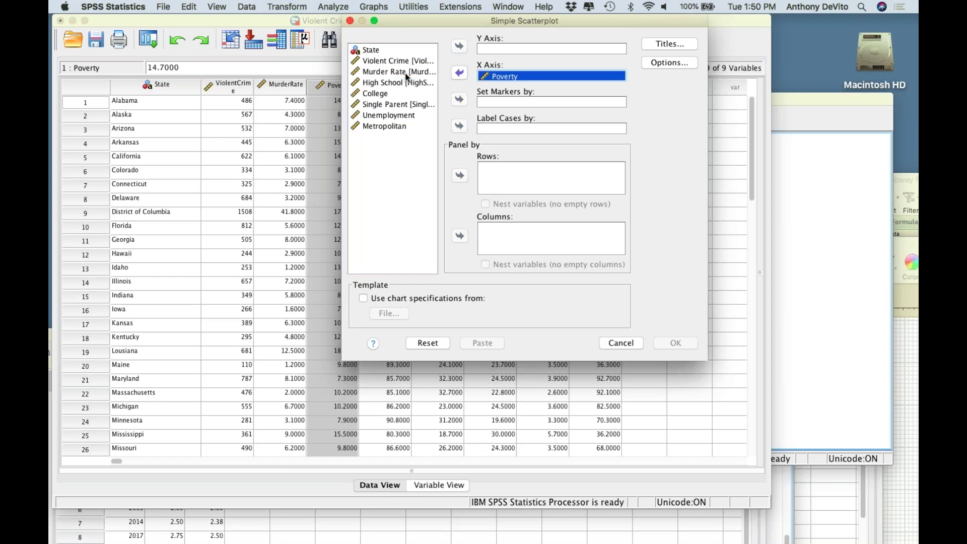
click(407, 72)
click(460, 46)
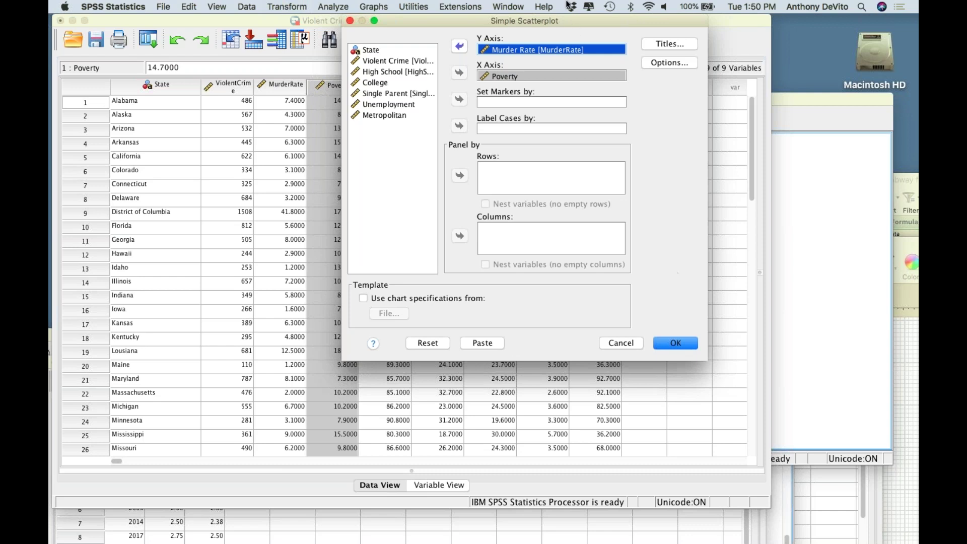
drag(561, 19, 593, 19)
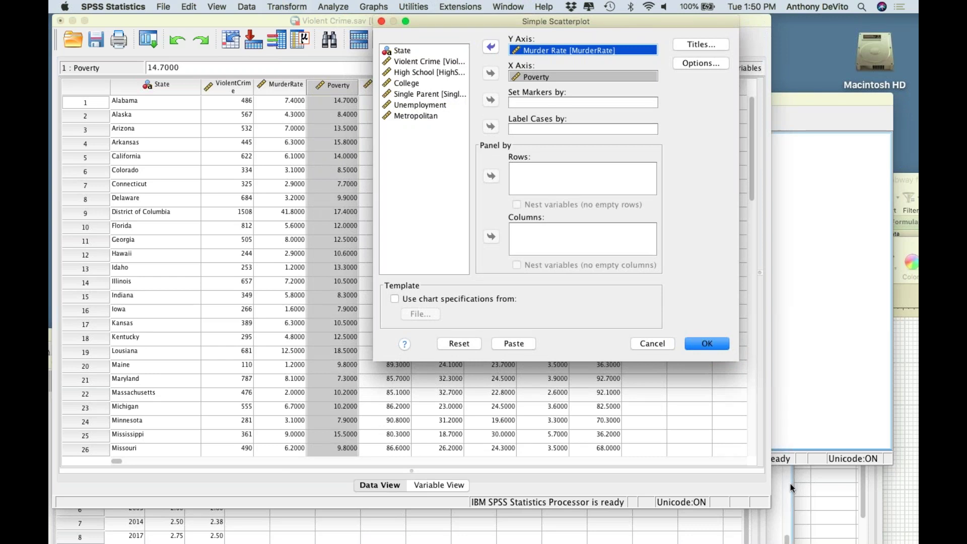
click(706, 343)
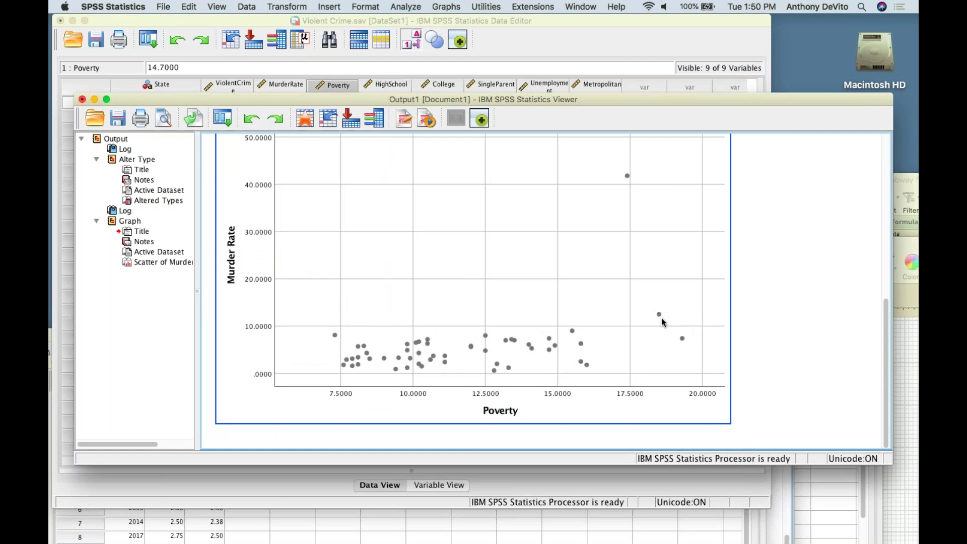
- Inspect the outlying point in the Murder Rate scatterplot and locate its case in the MurderRate data column
click(627, 174)
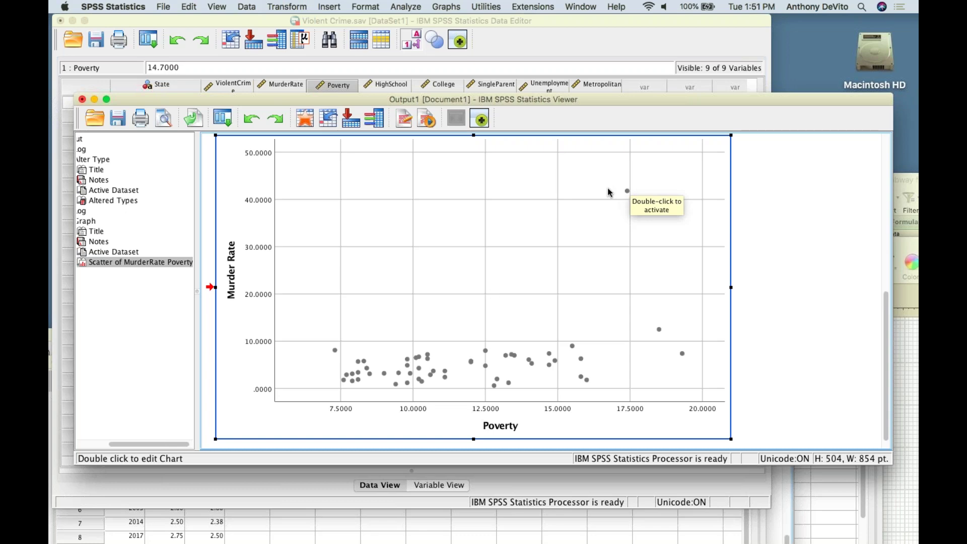
click(280, 479)
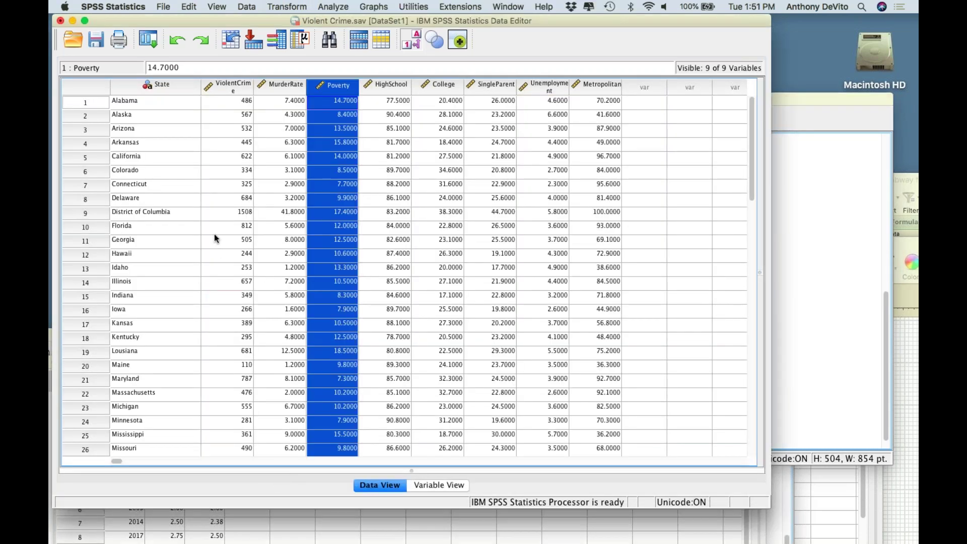
click(265, 217)
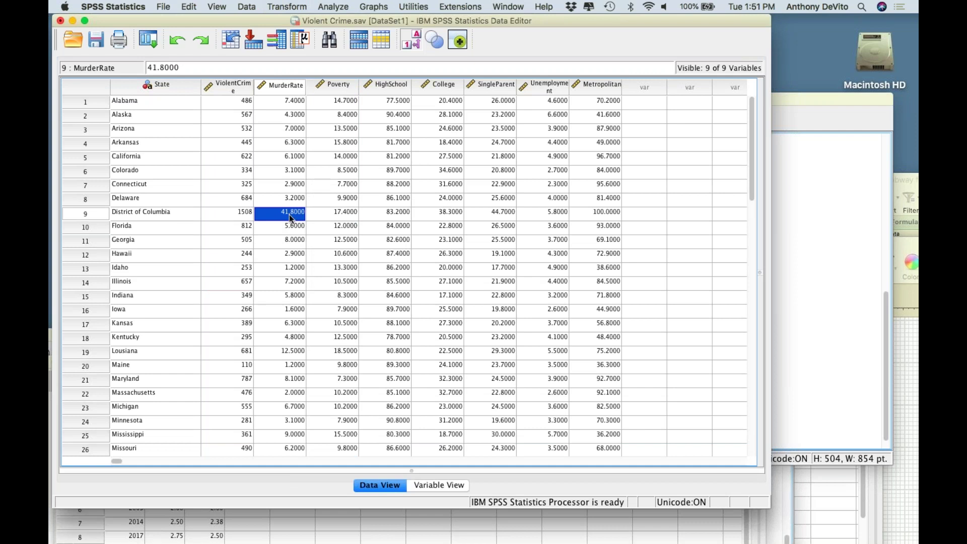
- Delete the entire District of Columbia case from the Violent Crime data
click(85, 213)
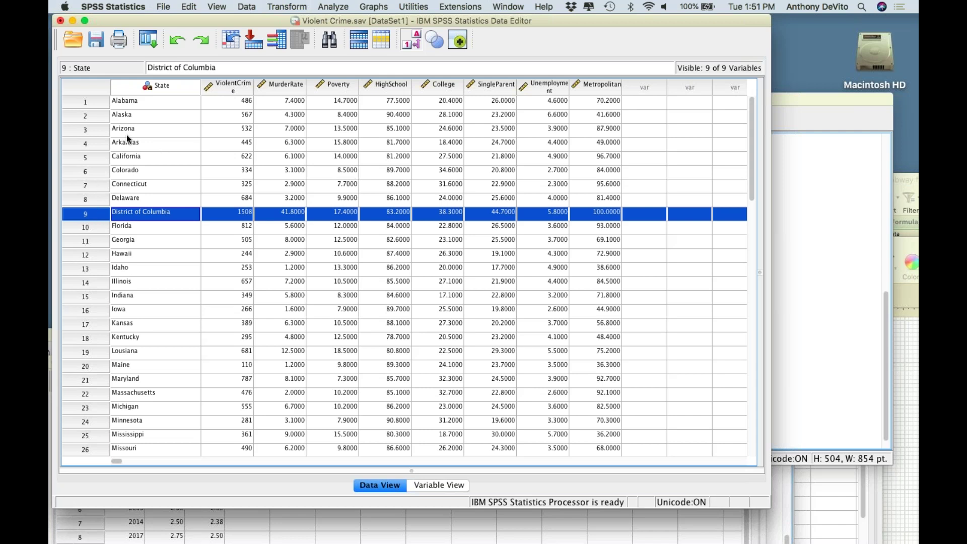
click(190, 5)
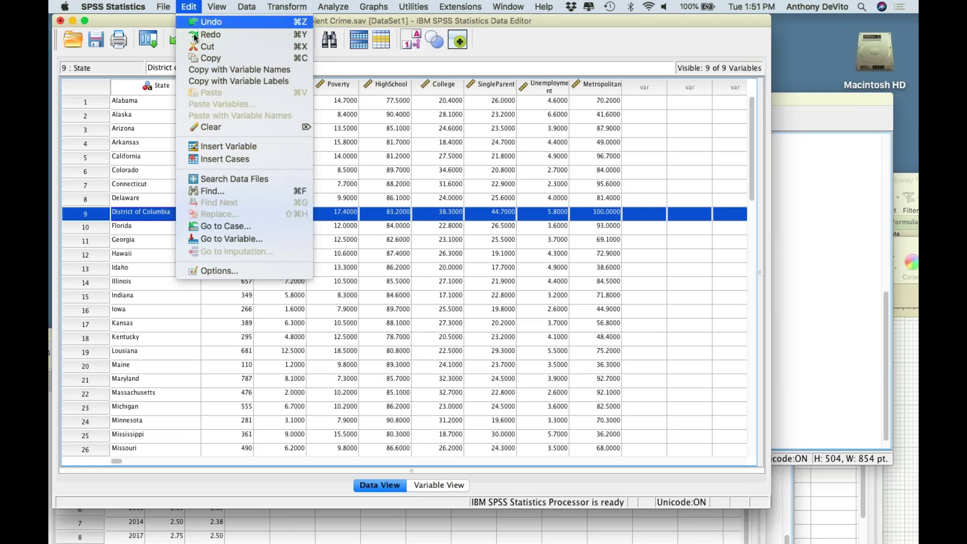
click(199, 126)
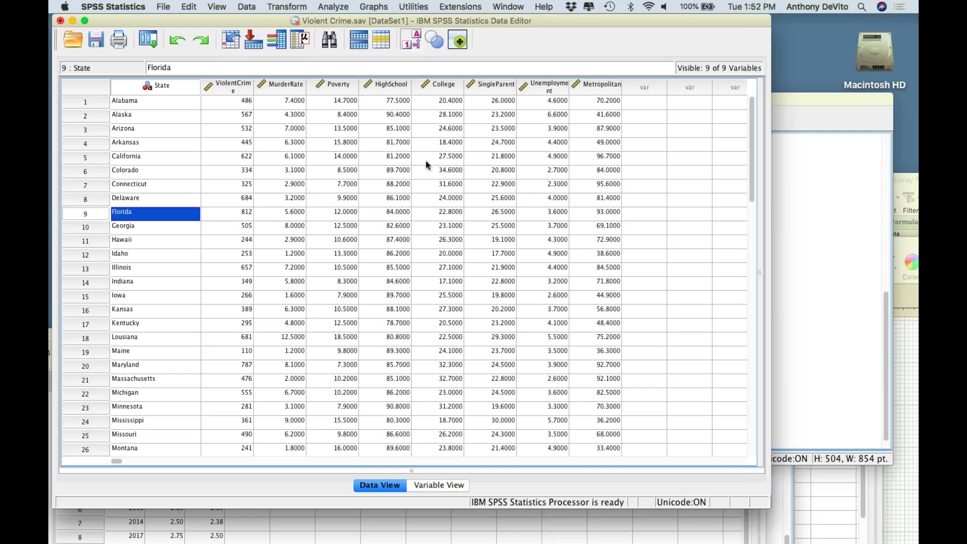
- Generate a new simple scatterplot of Murder Rate against Poverty from the remaining cases, using the legacy Scatter/Dot command
click(374, 7)
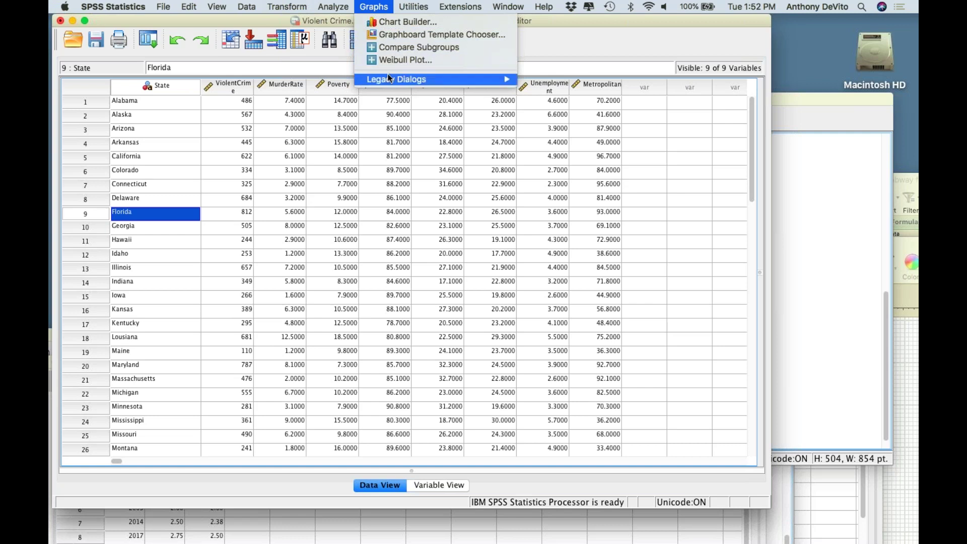
mouse_move(453, 78)
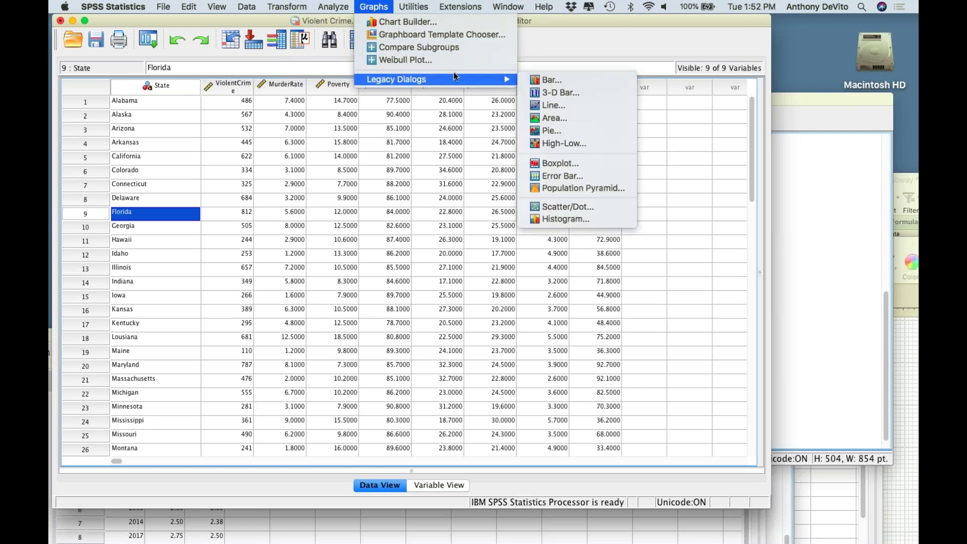
click(566, 207)
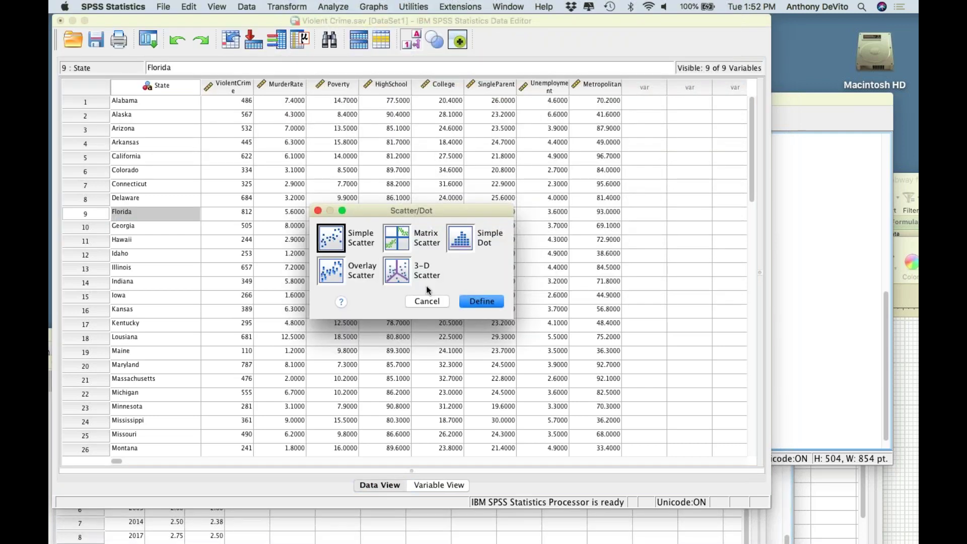
click(479, 300)
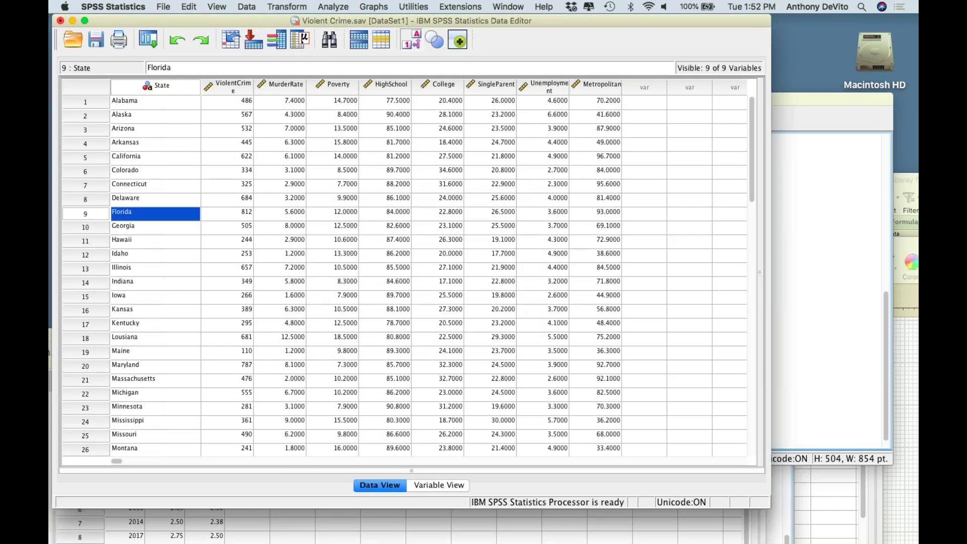
click(700, 342)
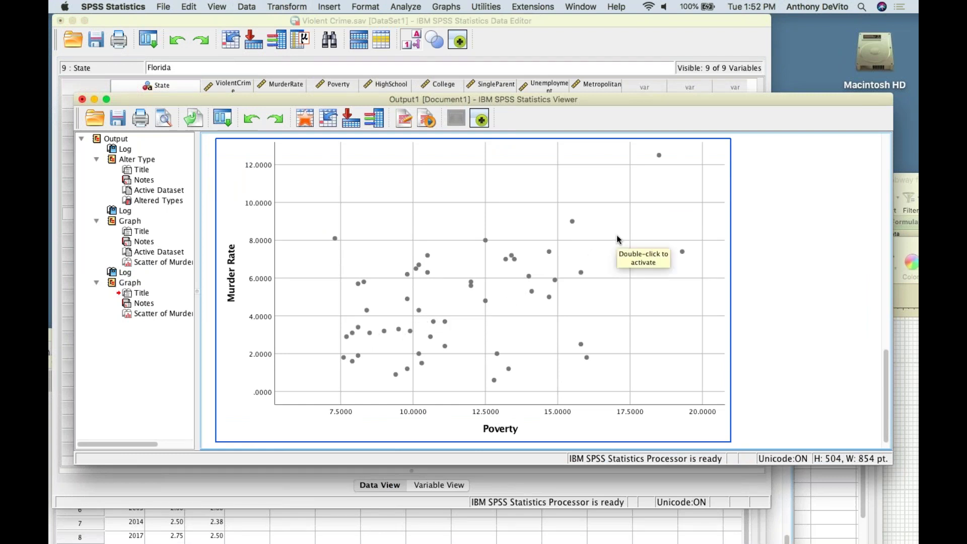
- Add a linear fit line at total to the new Murder Rate and Poverty scatterplot and close the chart editor
click(549, 262)
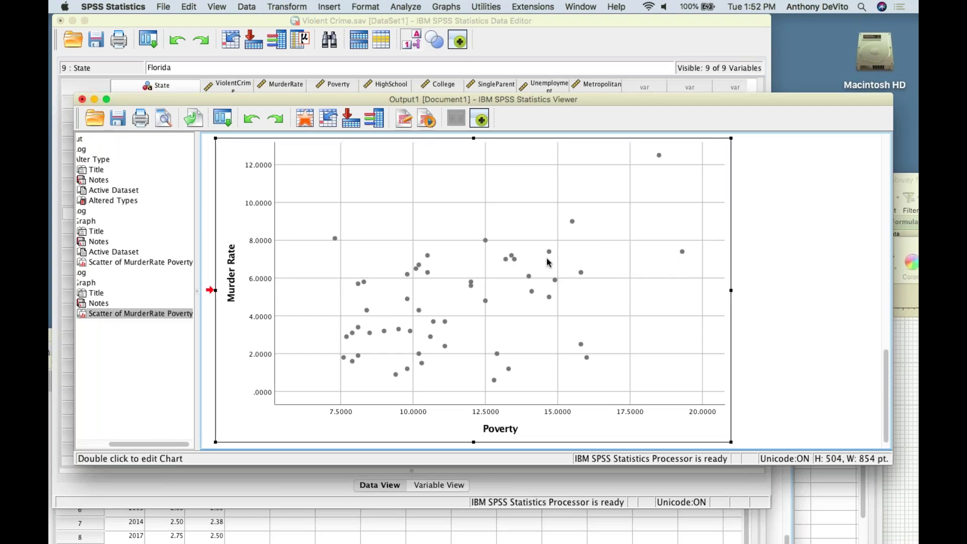
double_click(549, 262)
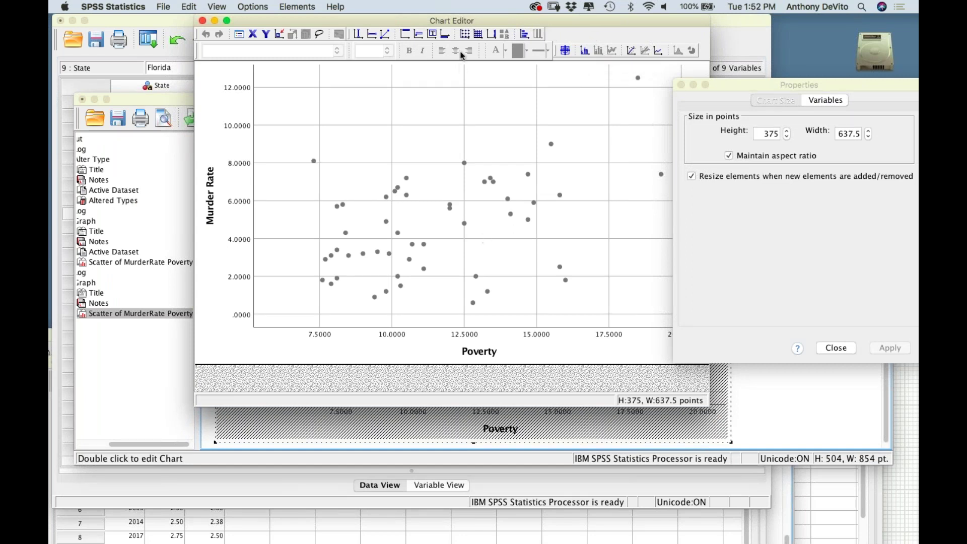
drag(469, 20, 385, 7)
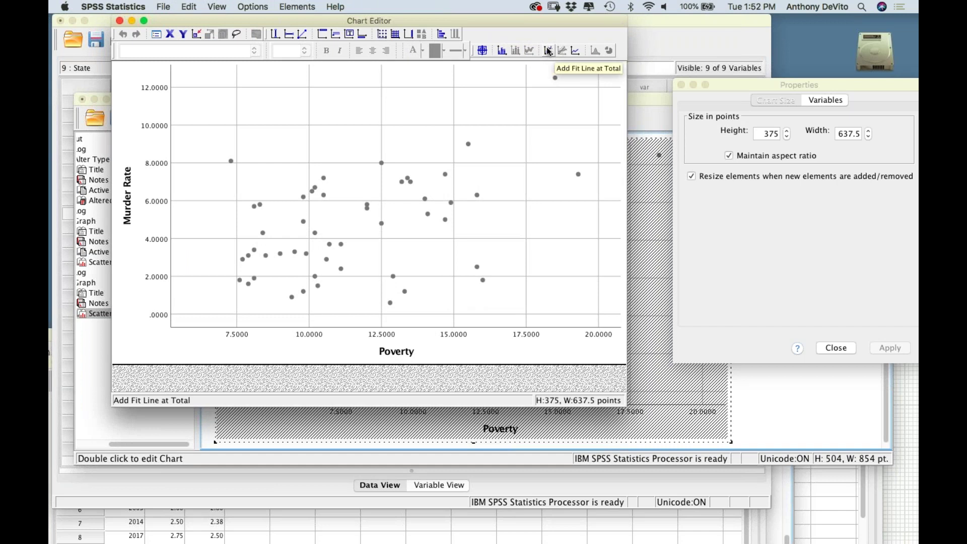
click(549, 51)
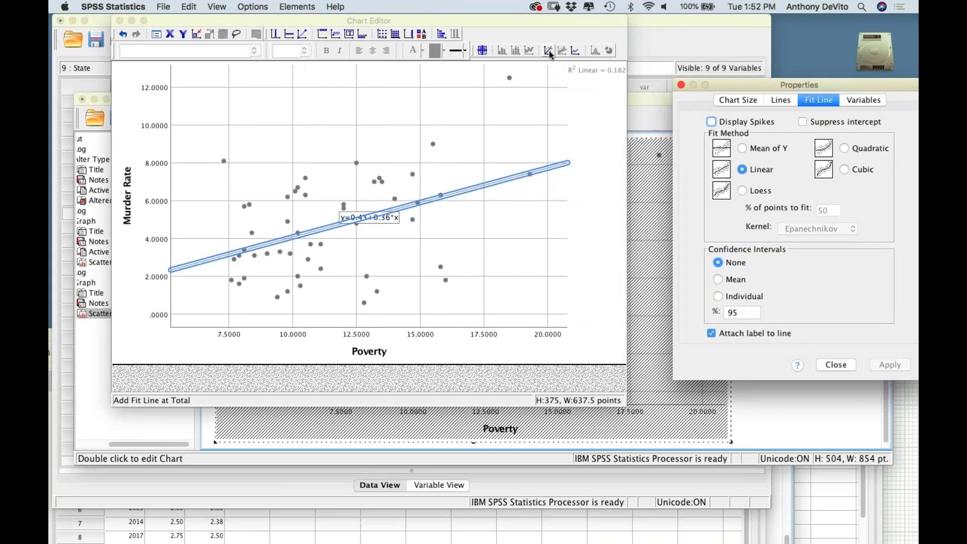
click(576, 180)
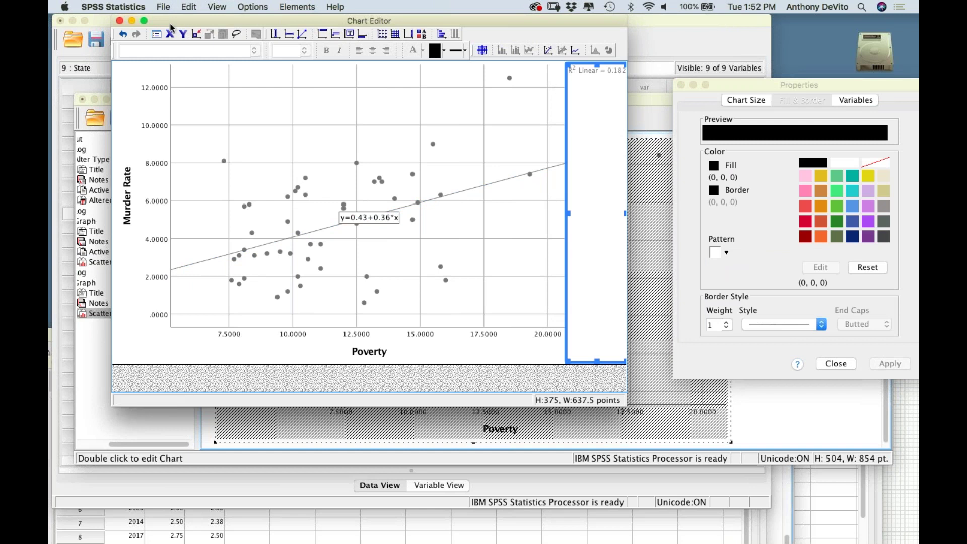
click(120, 20)
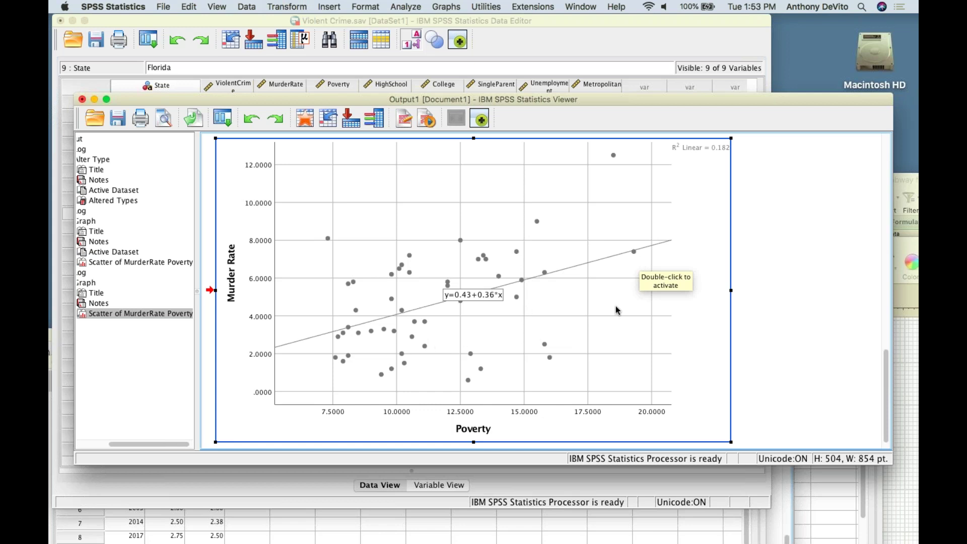
click(677, 283)
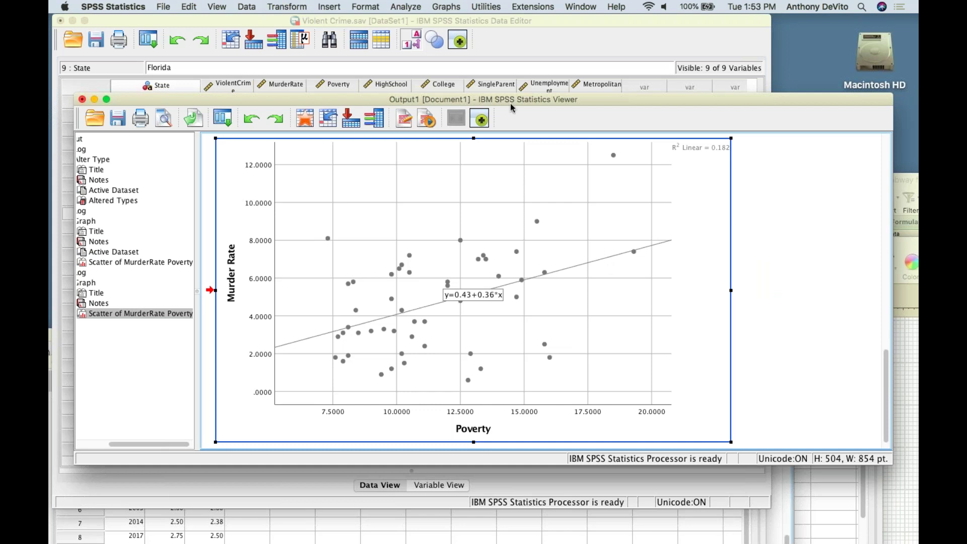
- Run a bivariate Pearson correlation between Murder Rate and Poverty with a two-tailed significance test
click(406, 6)
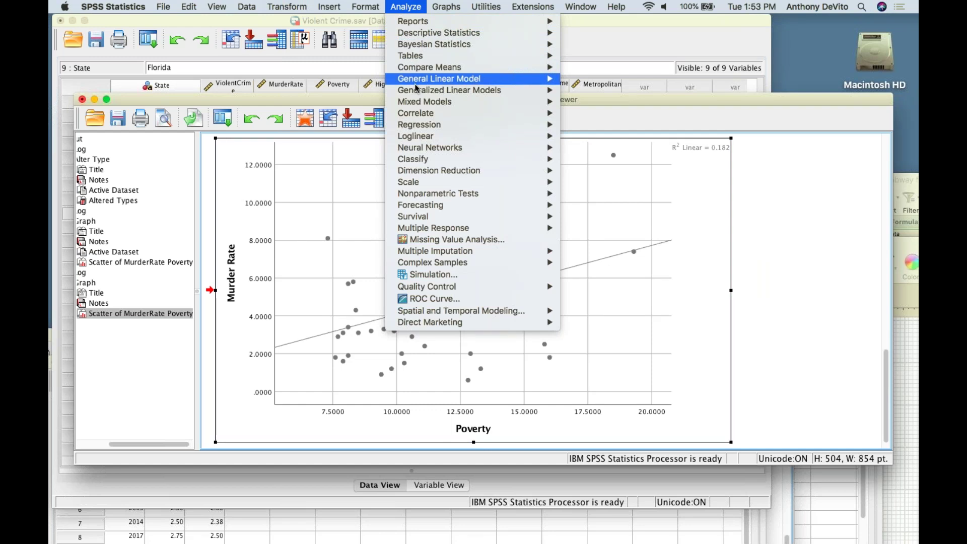
mouse_move(419, 112)
click(585, 113)
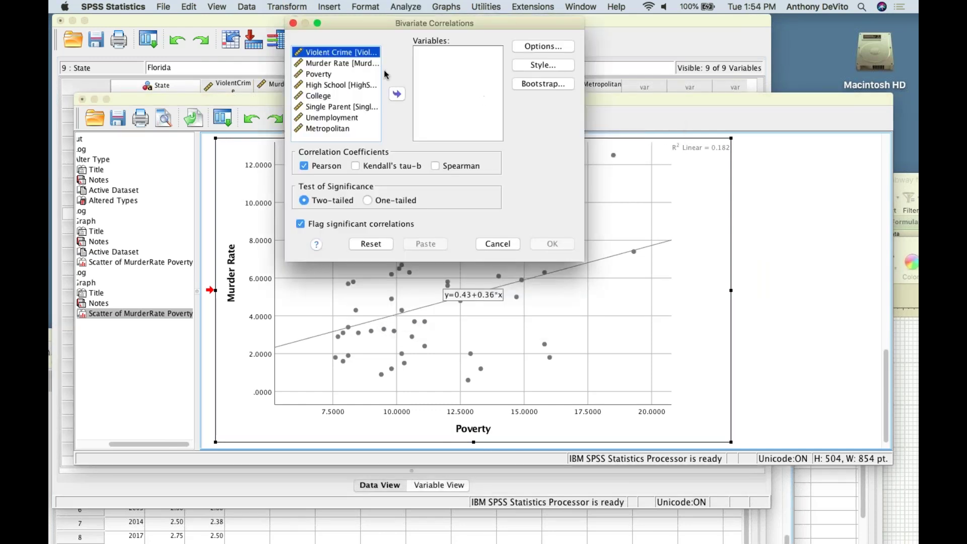
double_click(335, 63)
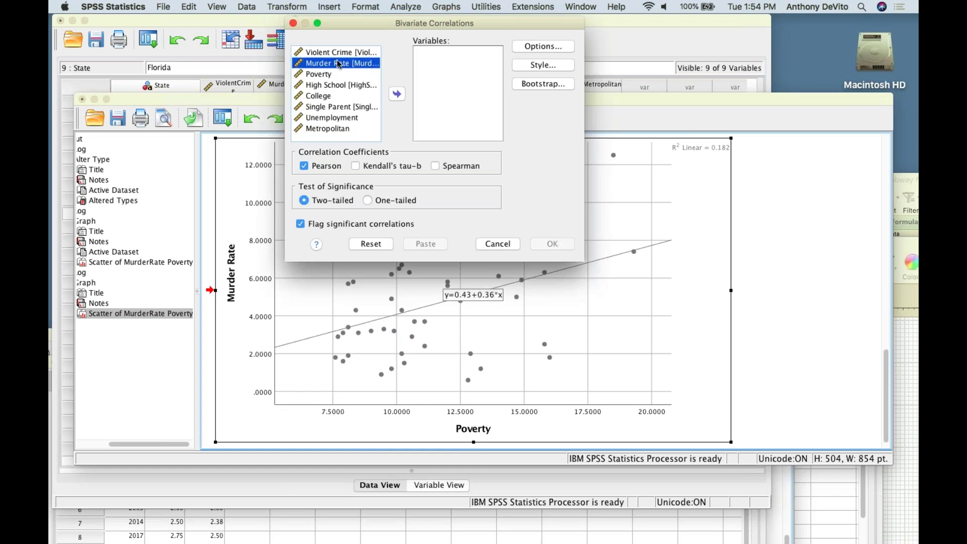
click(344, 64)
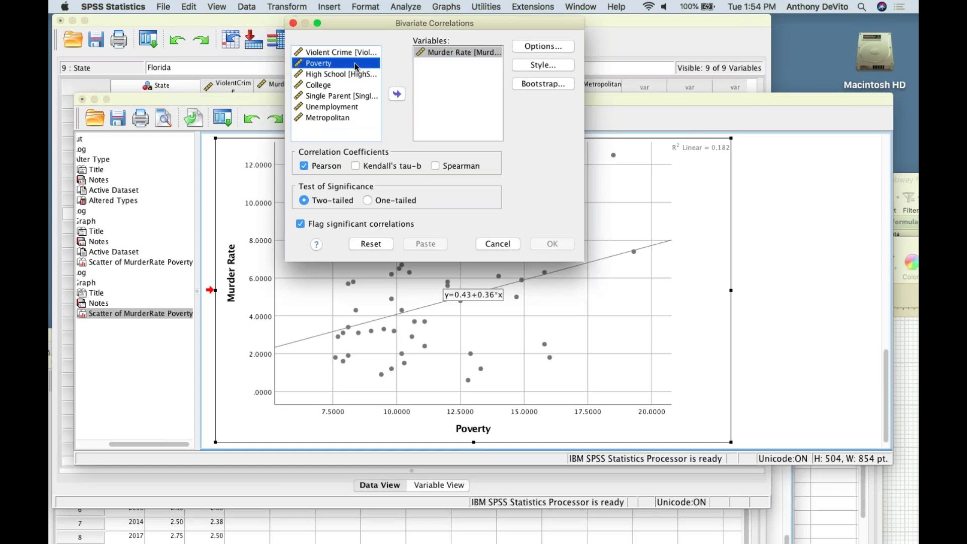
click(397, 94)
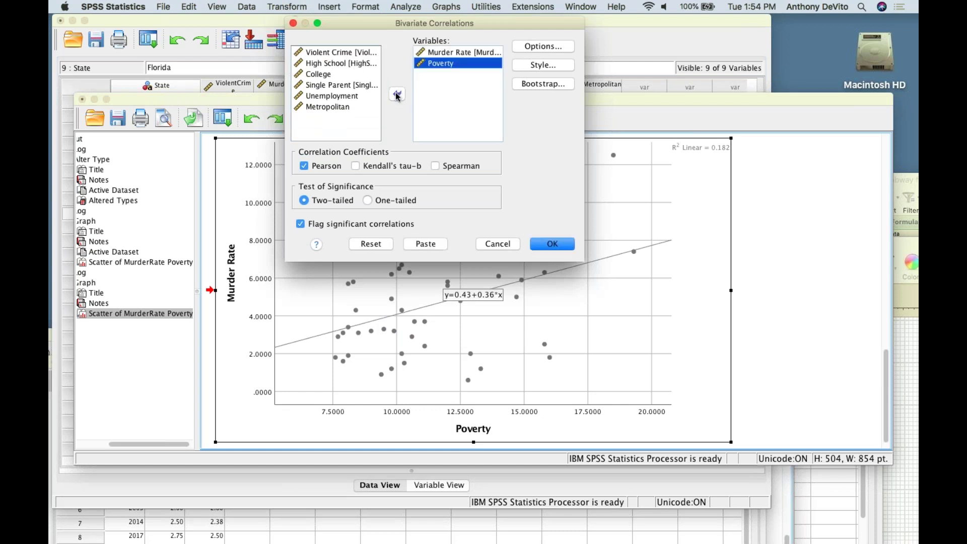
click(550, 245)
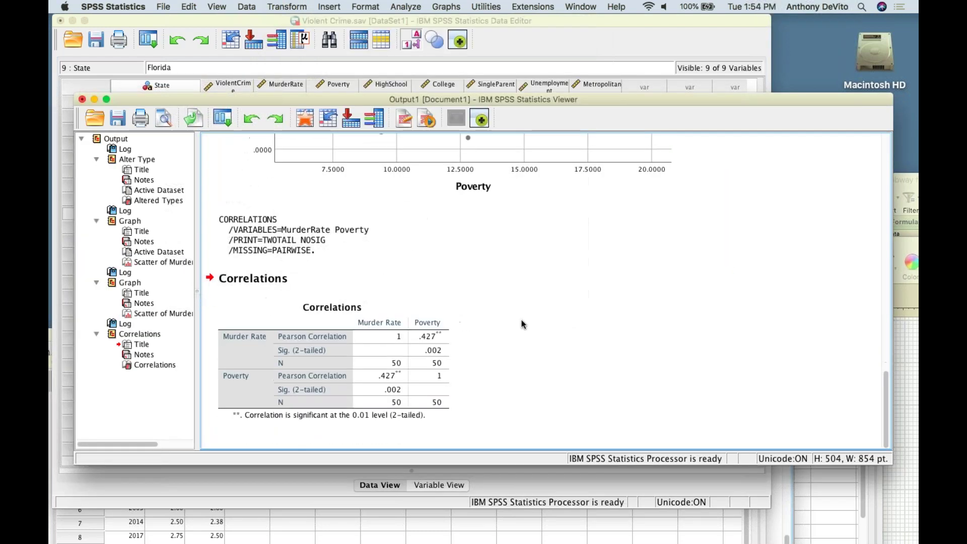
- Examine the Pearson coefficient and two-tailed significance for Murder Rate and Poverty in the Correlations table
click(436, 349)
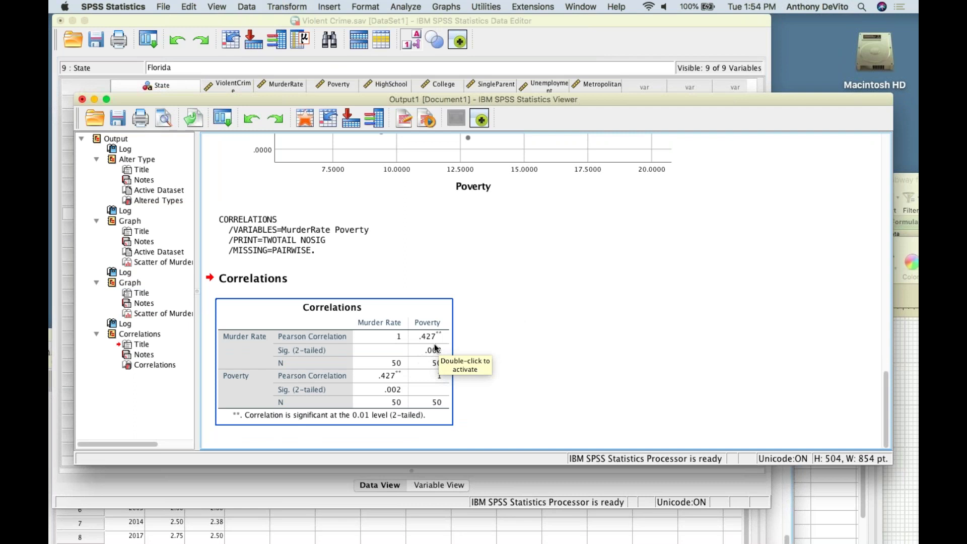
click(527, 343)
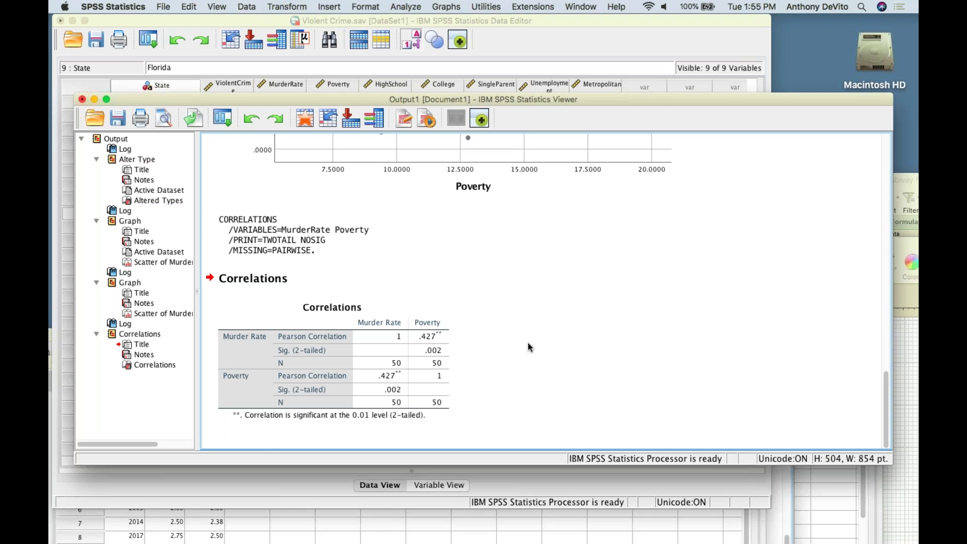
click(438, 337)
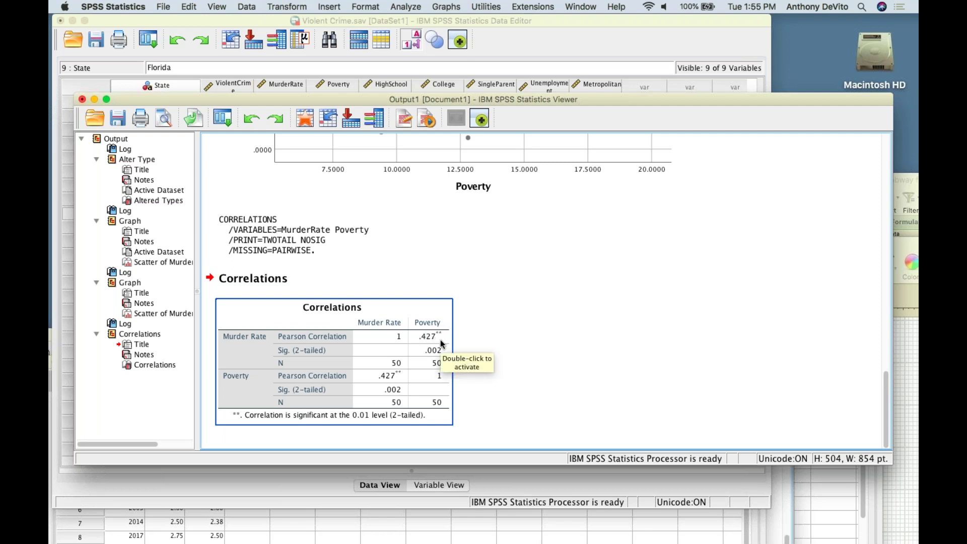
click(456, 325)
click(418, 337)
click(459, 342)
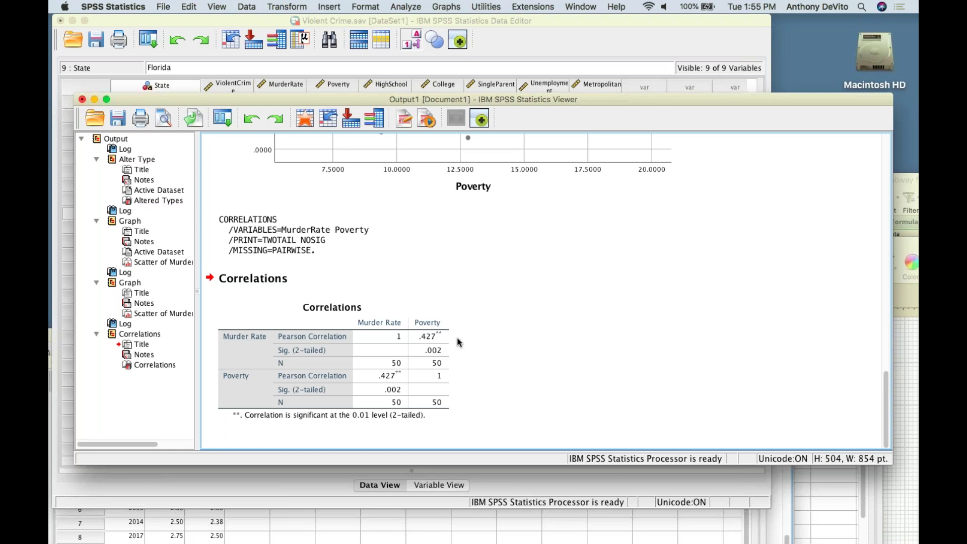
click(442, 349)
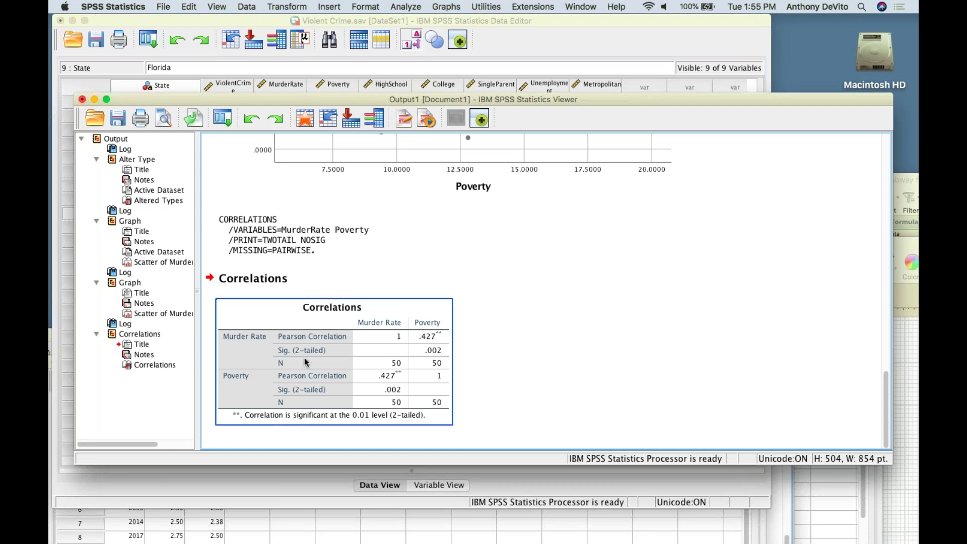
click(455, 347)
click(424, 355)
click(459, 342)
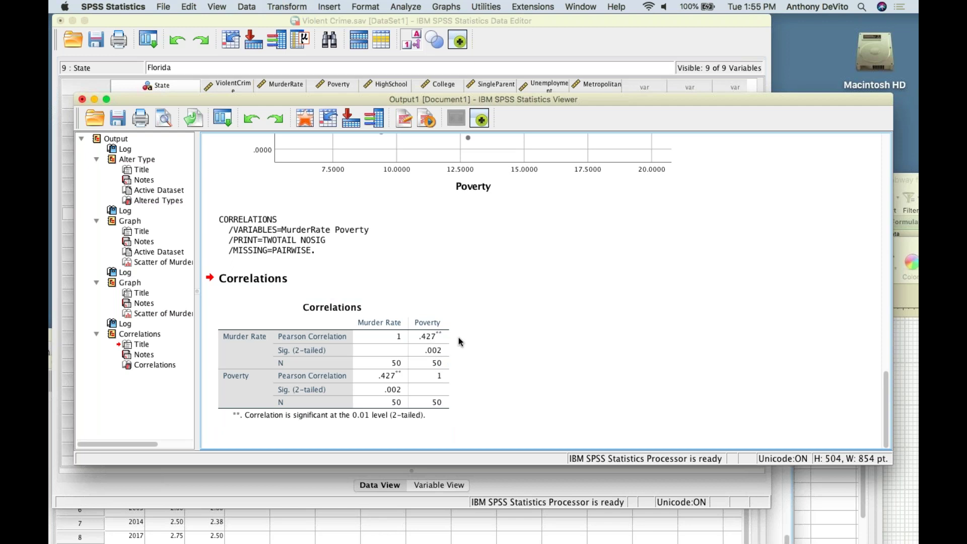
click(450, 348)
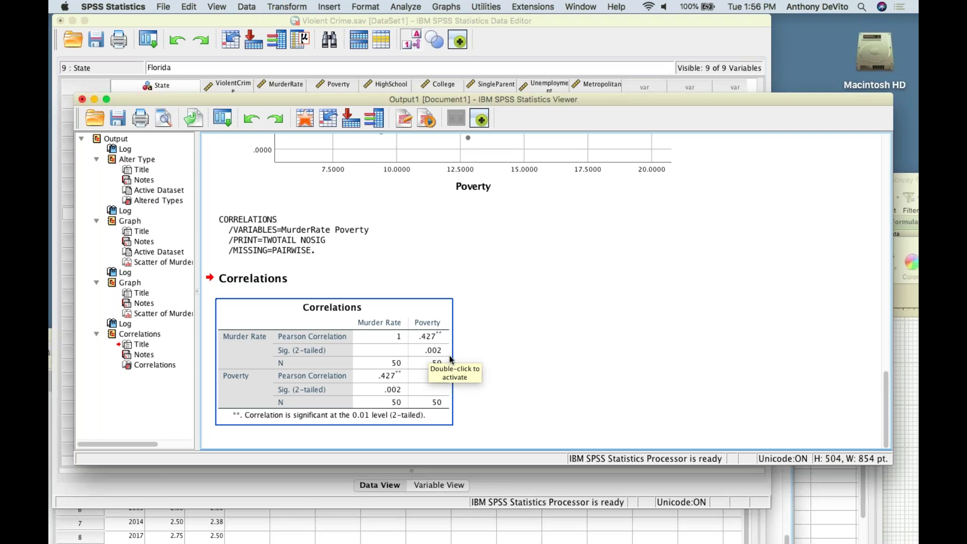
click(456, 354)
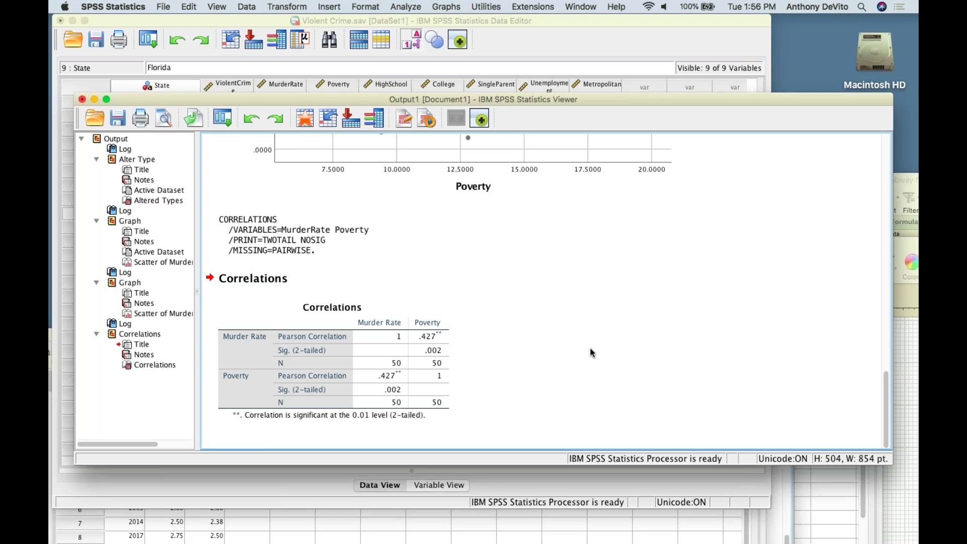
click(438, 335)
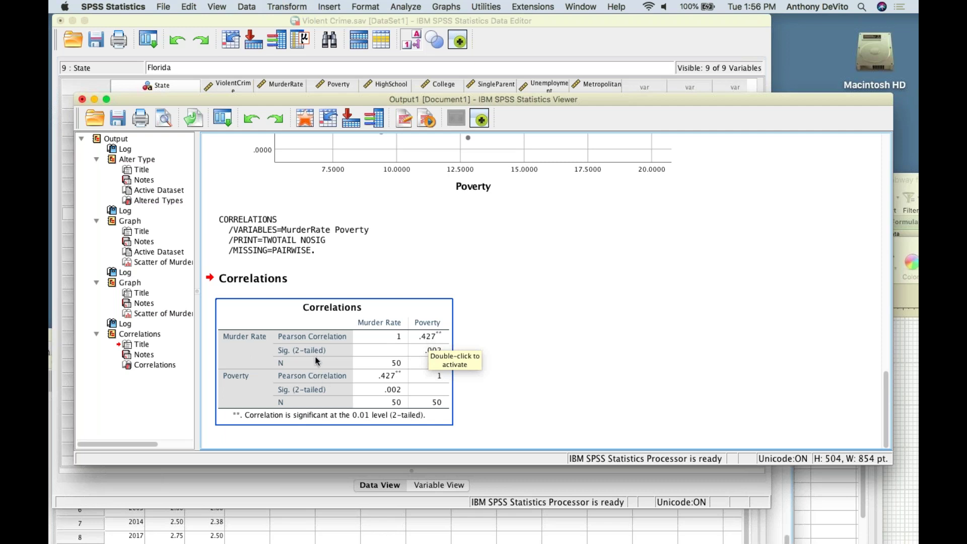
click(558, 336)
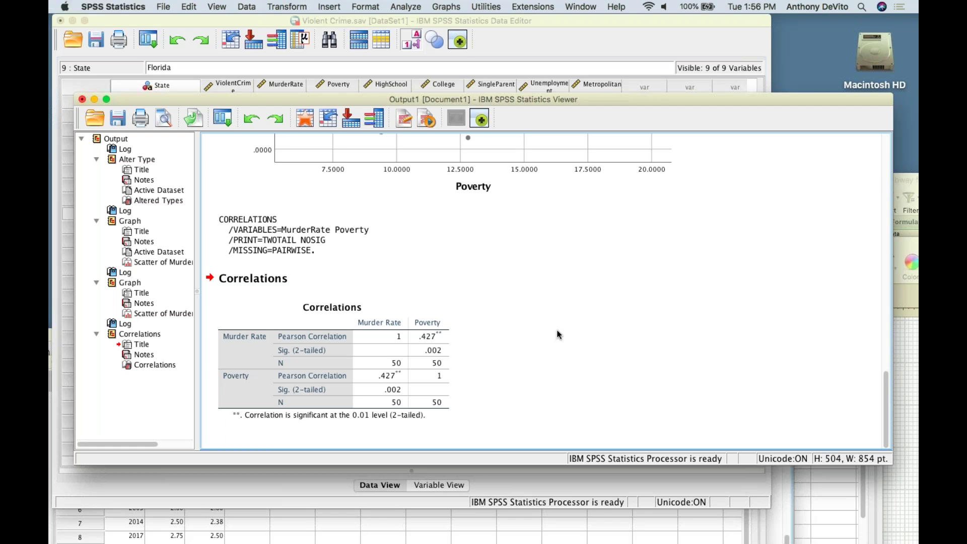
click(561, 282)
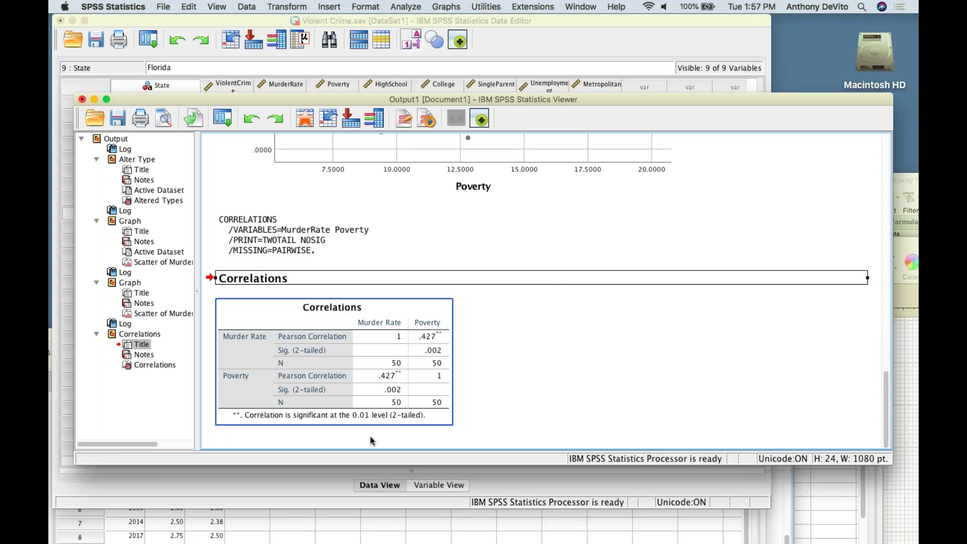
- Return to the data editor and examine the Violent Crime, Poverty, High School, College, Single Parent, Unemployment and Metropolitan columns as possible correlation variables
click(326, 493)
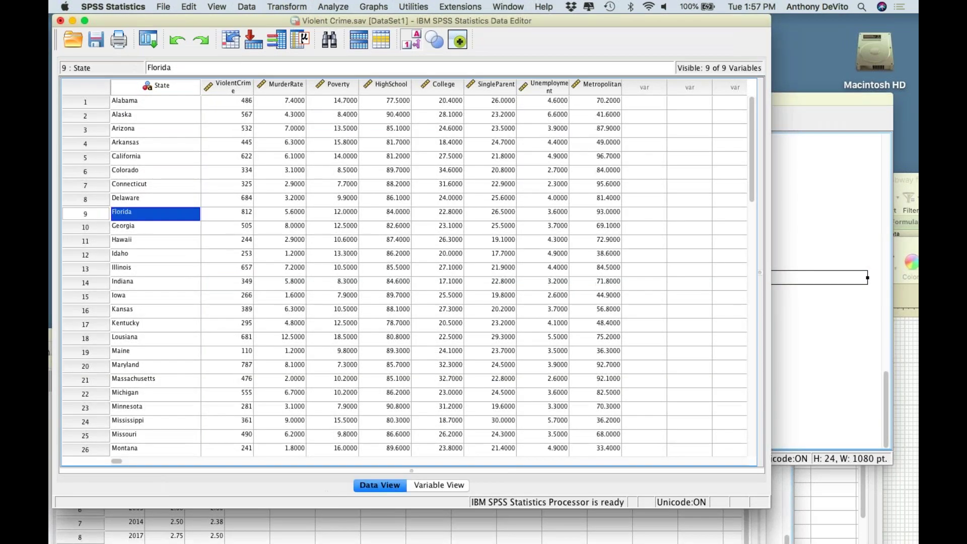
click(395, 83)
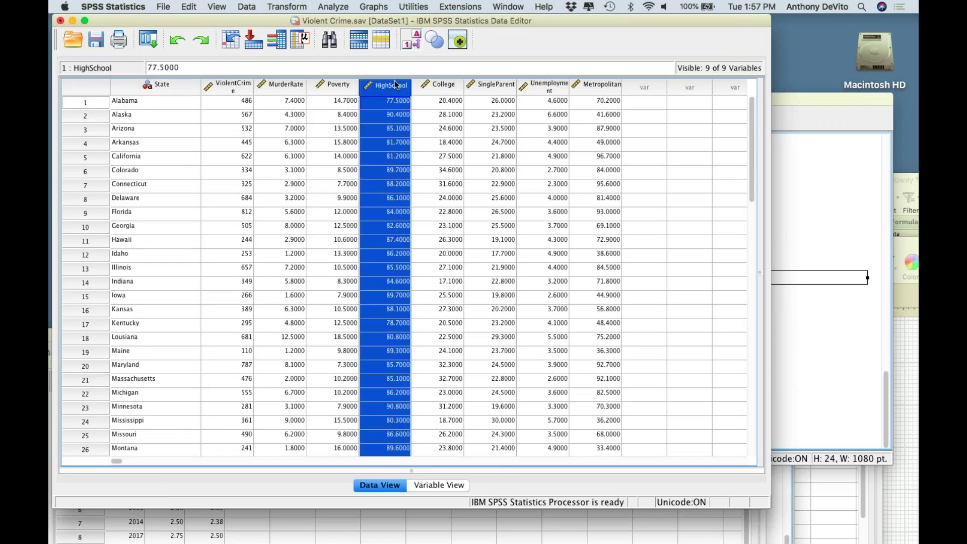
click(238, 84)
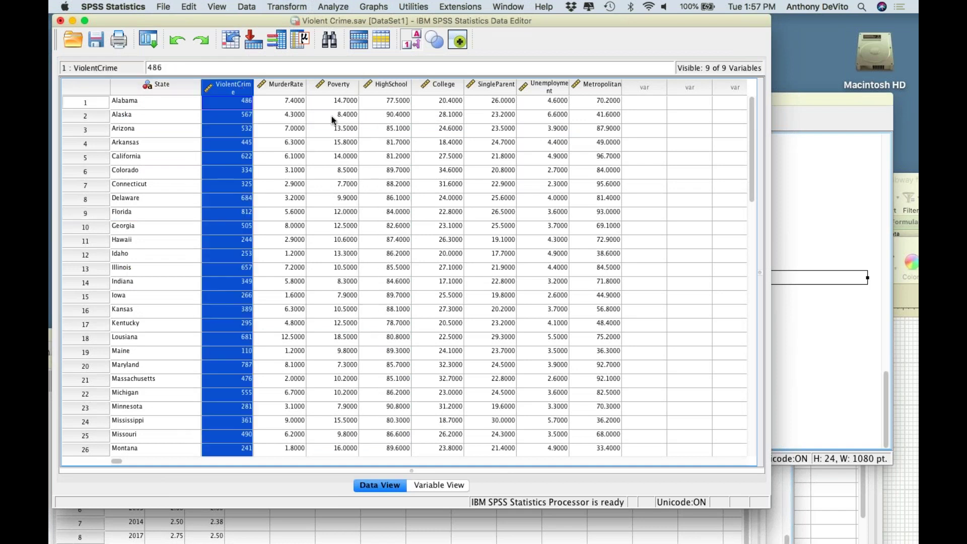
click(505, 87)
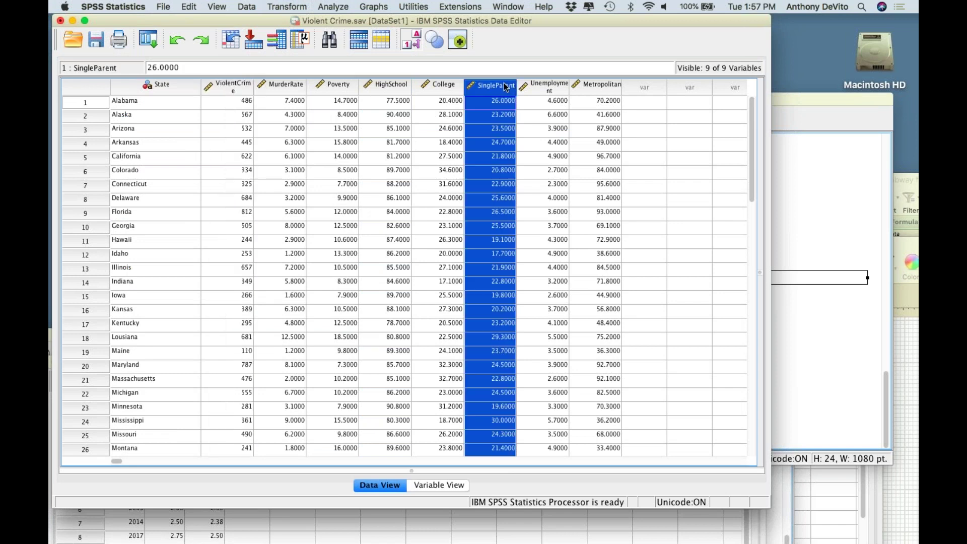
click(337, 86)
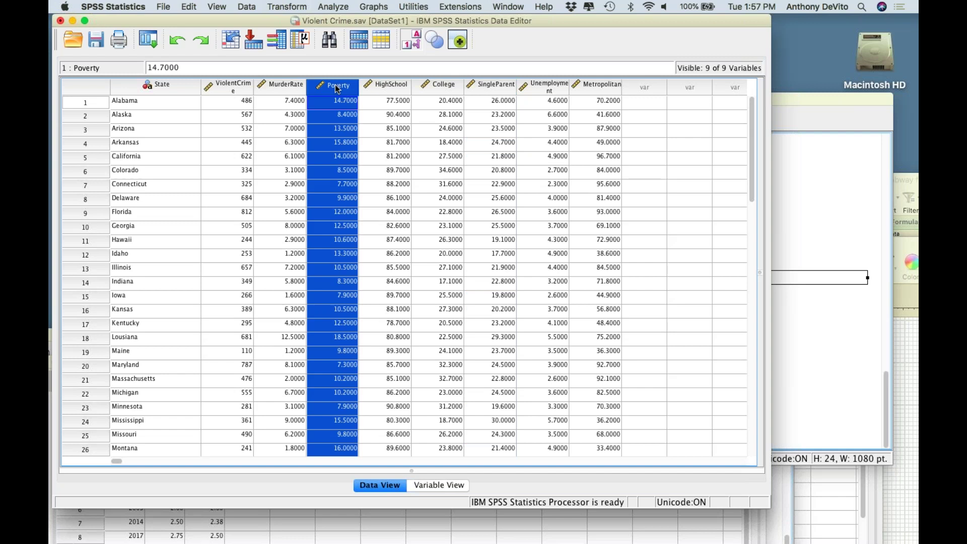
click(492, 86)
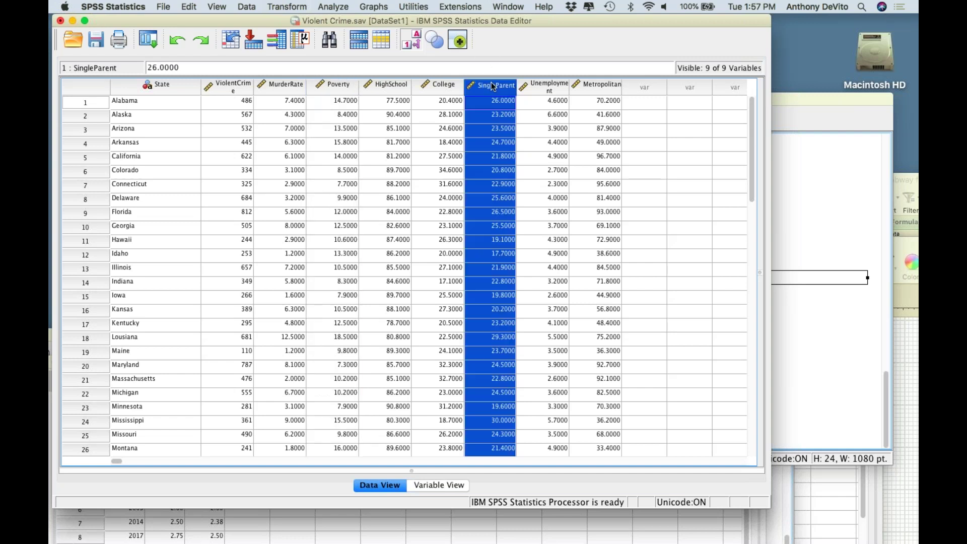
click(544, 85)
click(597, 86)
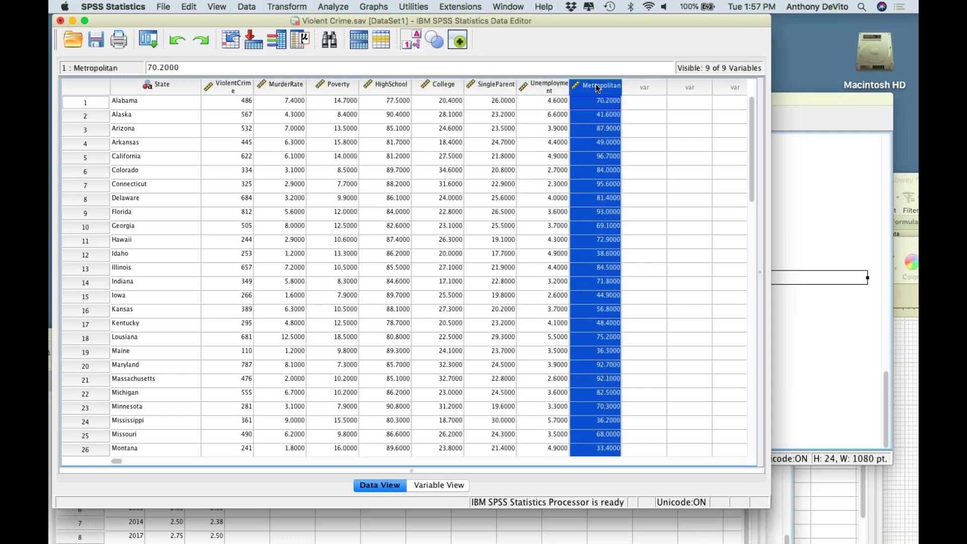
click(459, 91)
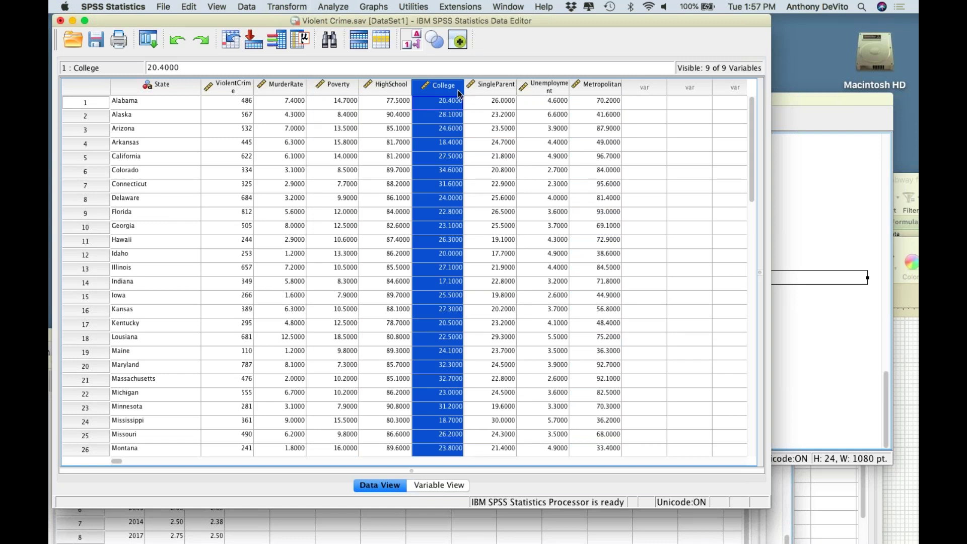
click(488, 85)
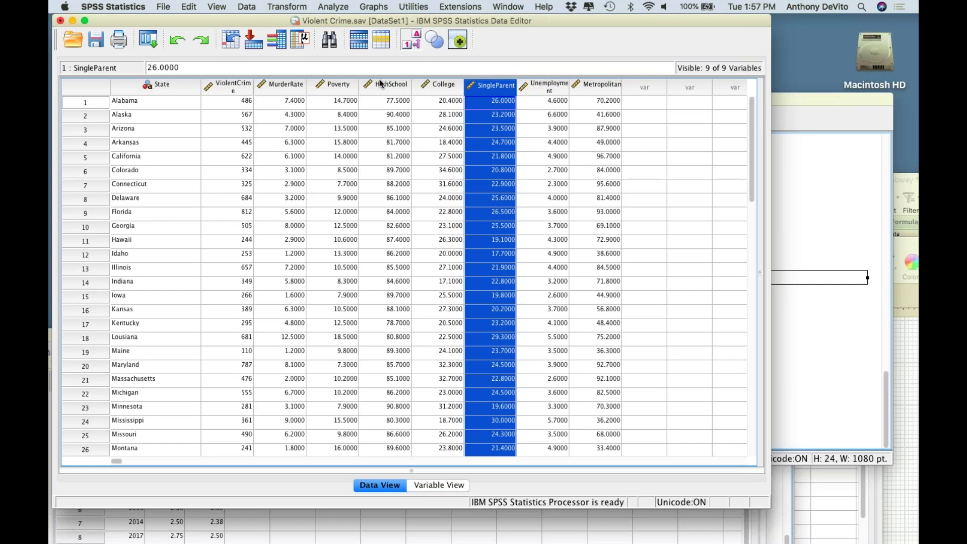
click(331, 84)
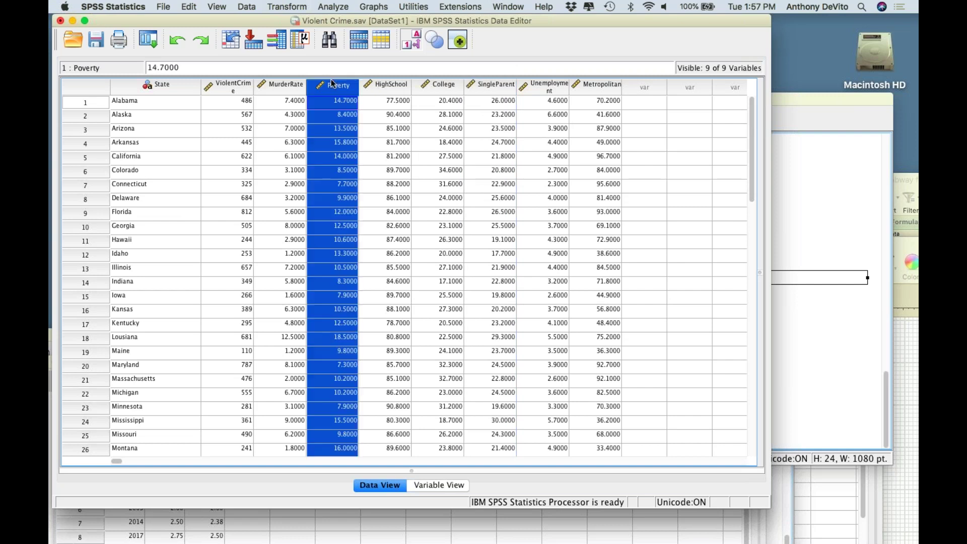
click(502, 85)
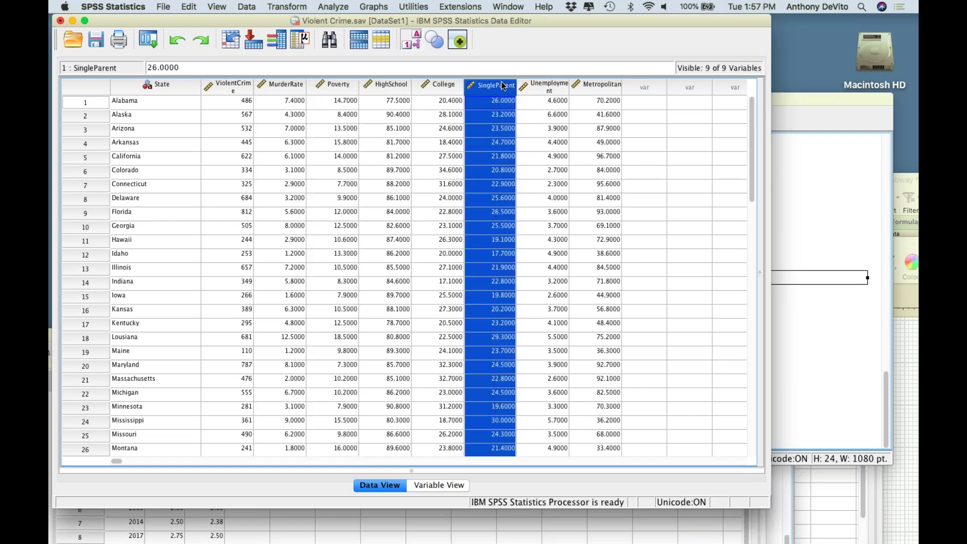
click(332, 84)
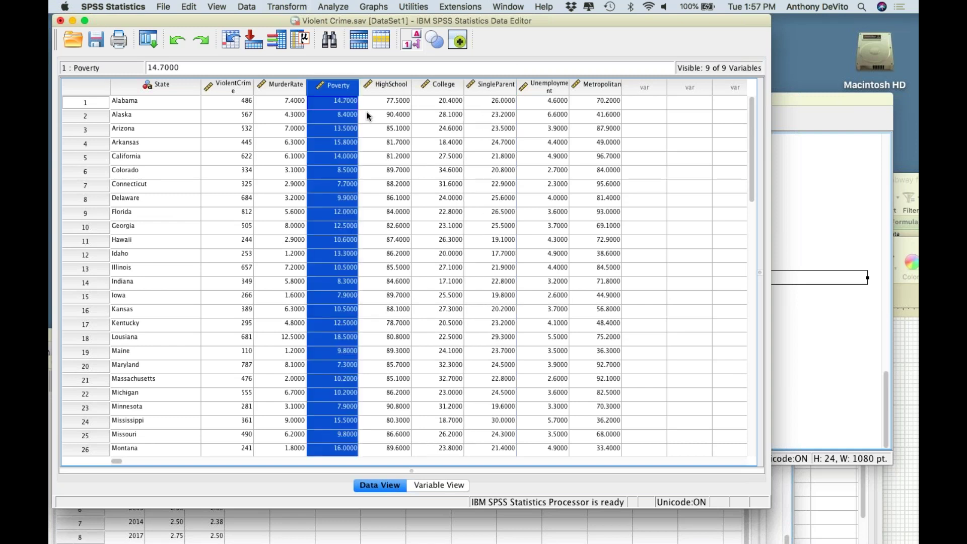
click(374, 7)
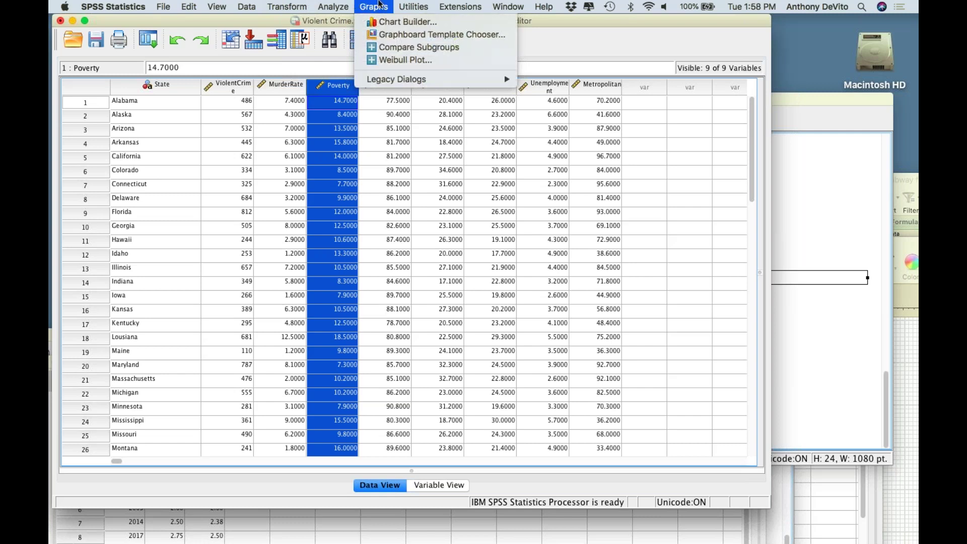
click(379, 6)
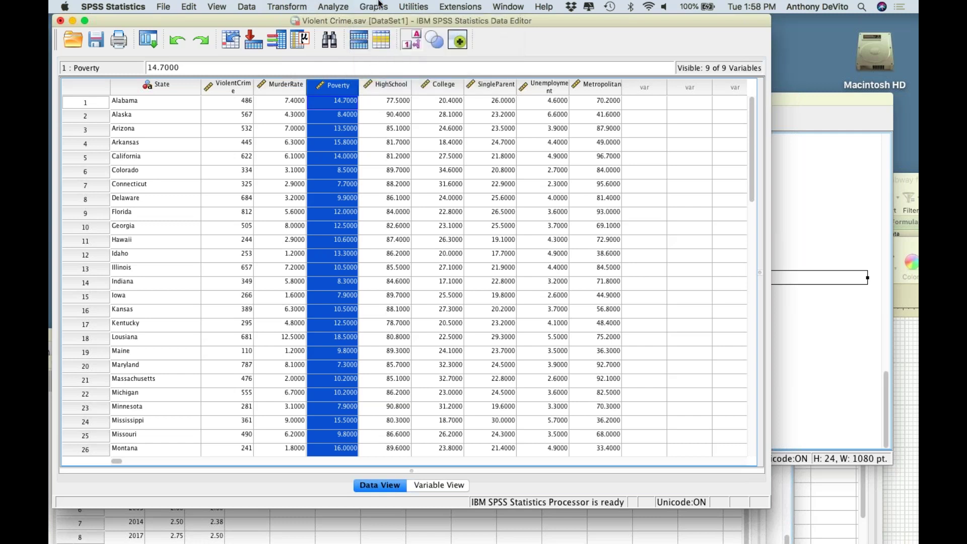
click(375, 5)
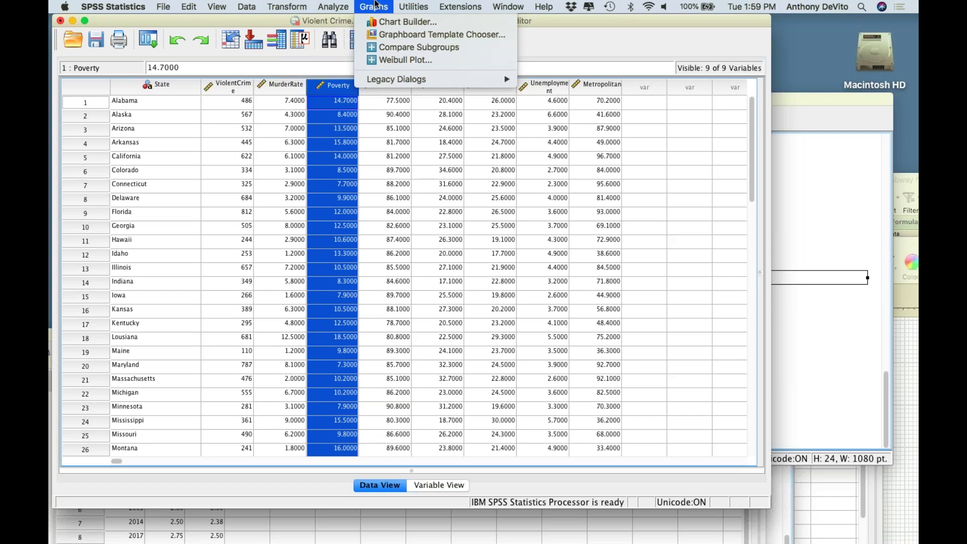
click(375, 4)
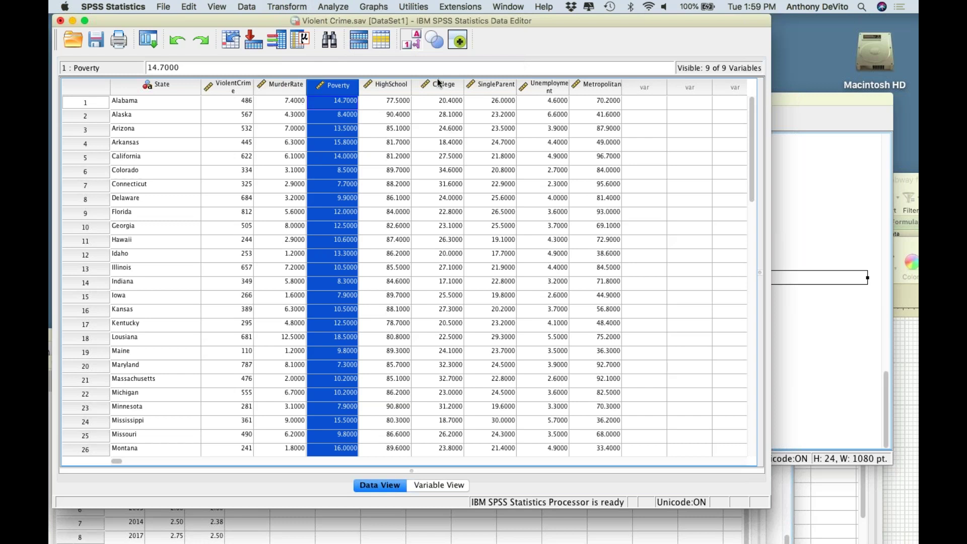
- Examine the Single Parent and Poverty columns across all state rows, including the complete record for Utah
click(498, 83)
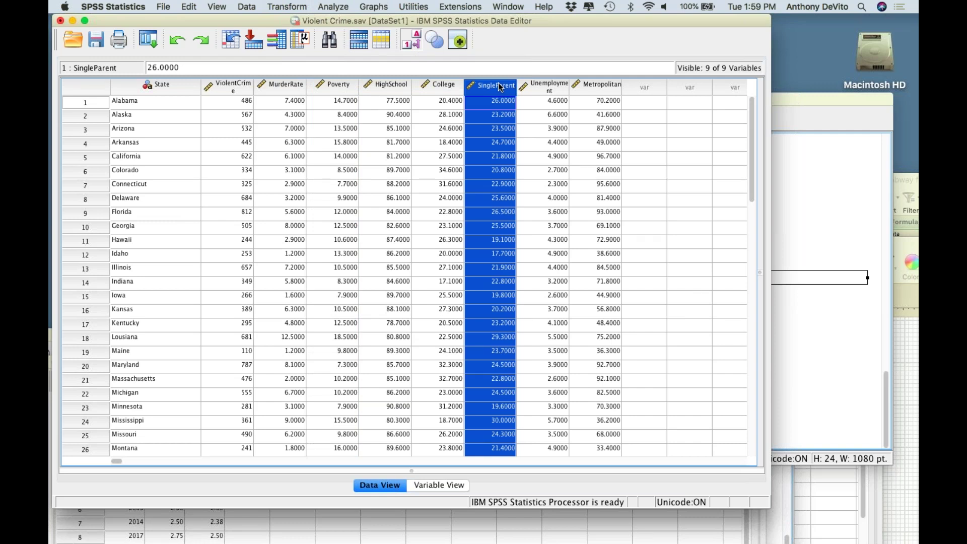
click(342, 84)
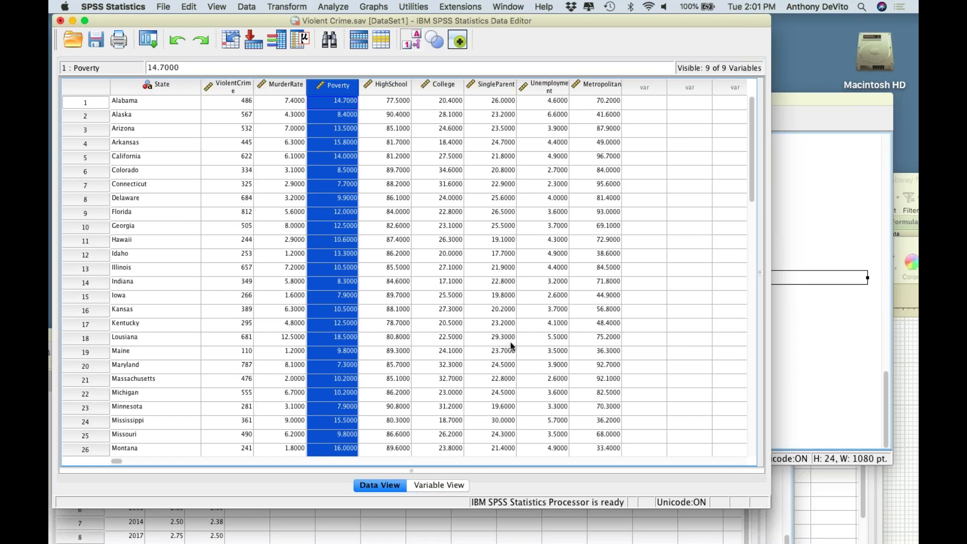
scroll(510, 343, down, 4)
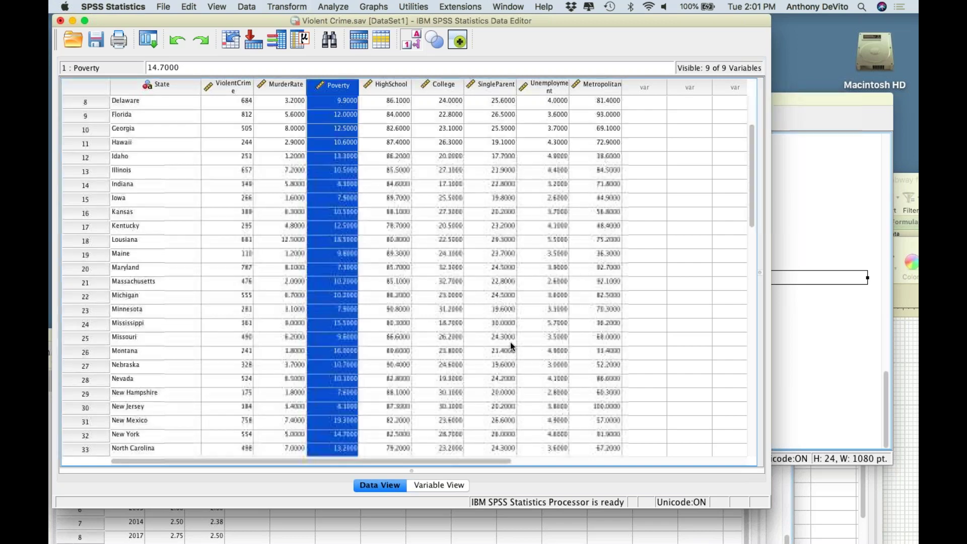
scroll(510, 343, up, 5)
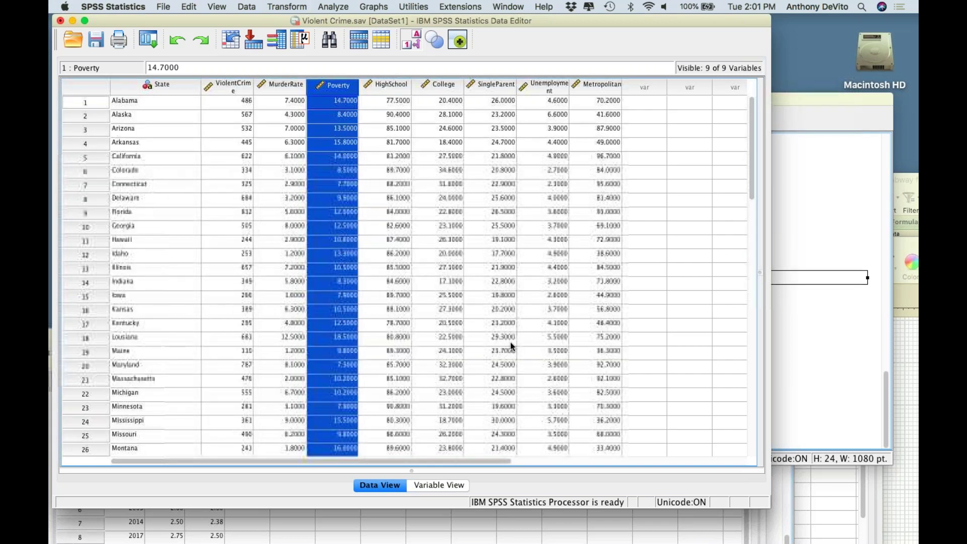
scroll(508, 360, down, 5)
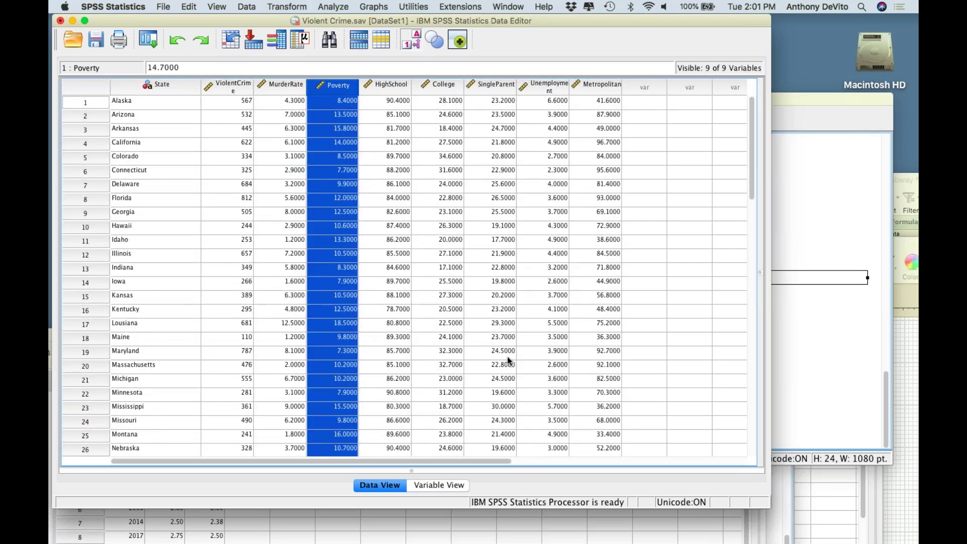
scroll(508, 360, down, 7)
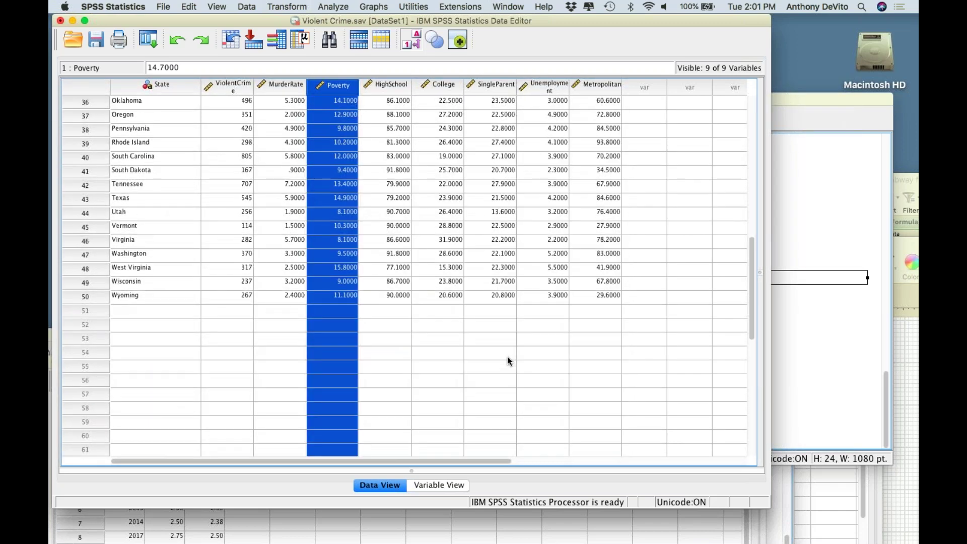
scroll(492, 265, up, 2)
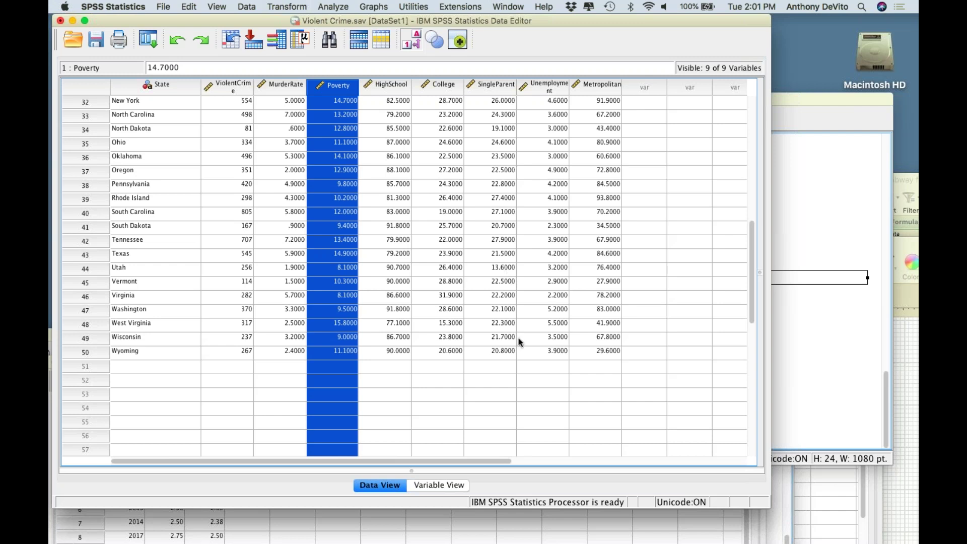
click(504, 366)
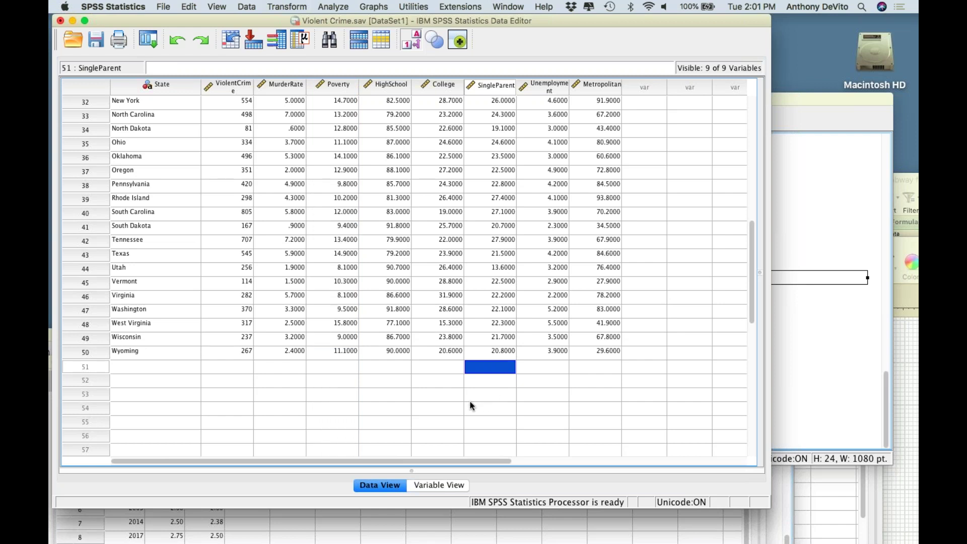
click(87, 268)
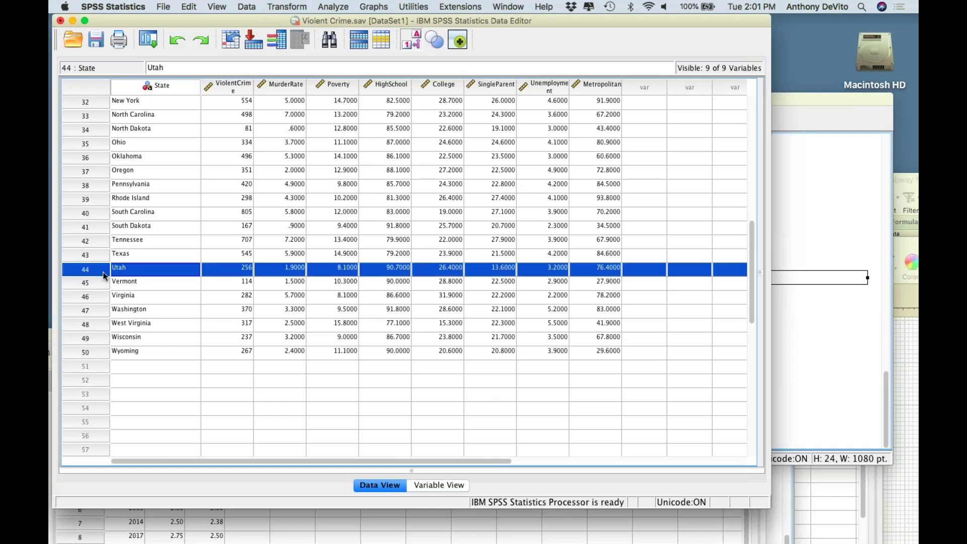
click(351, 400)
scroll(351, 401, up, 4)
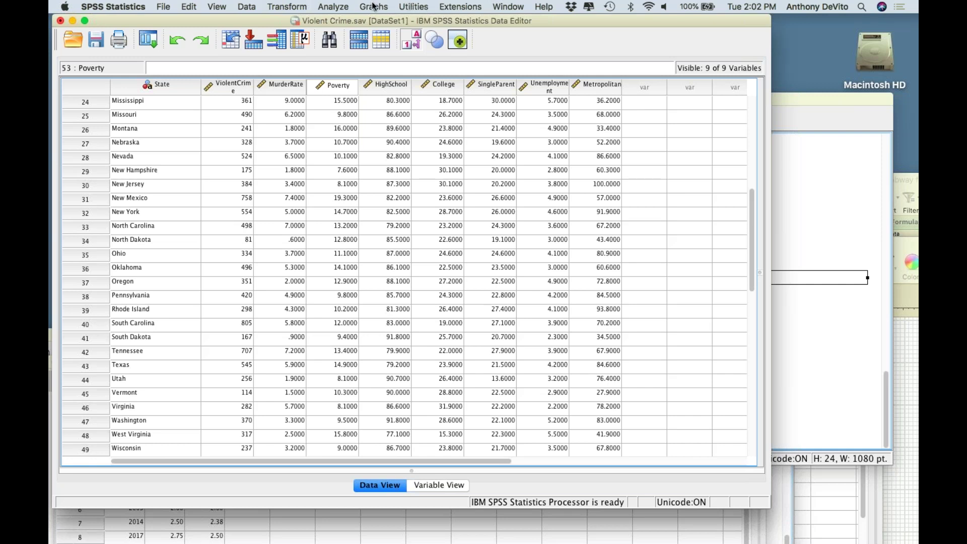
- Generate another simple scatterplot with Murder Rate on the Y axis and Poverty on the X axis, using the legacy Scatter/Dot command
click(331, 4)
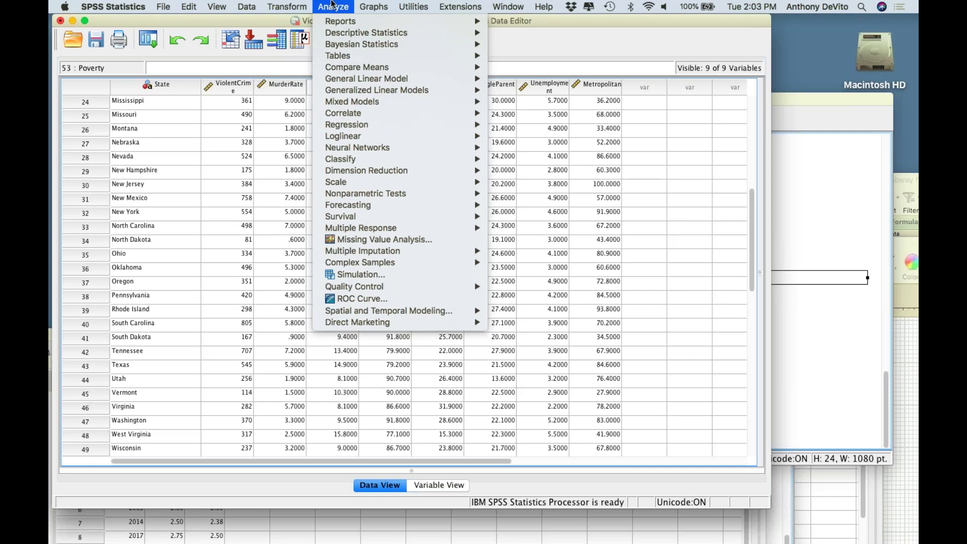
mouse_move(374, 7)
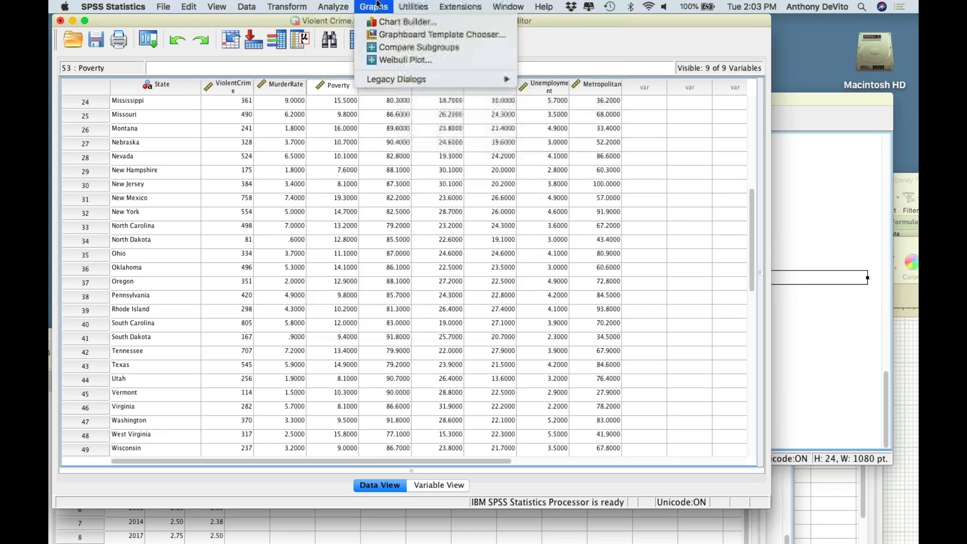
mouse_move(375, 79)
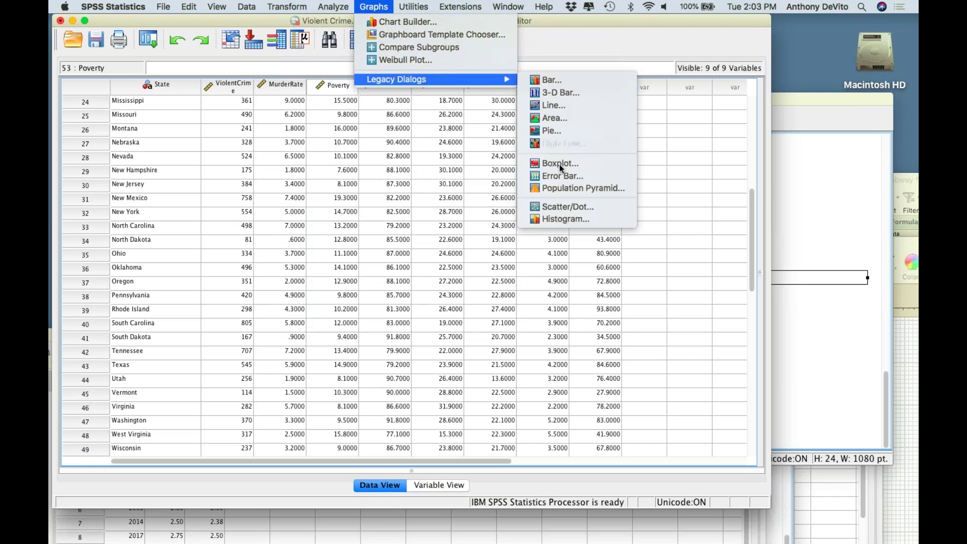
click(562, 209)
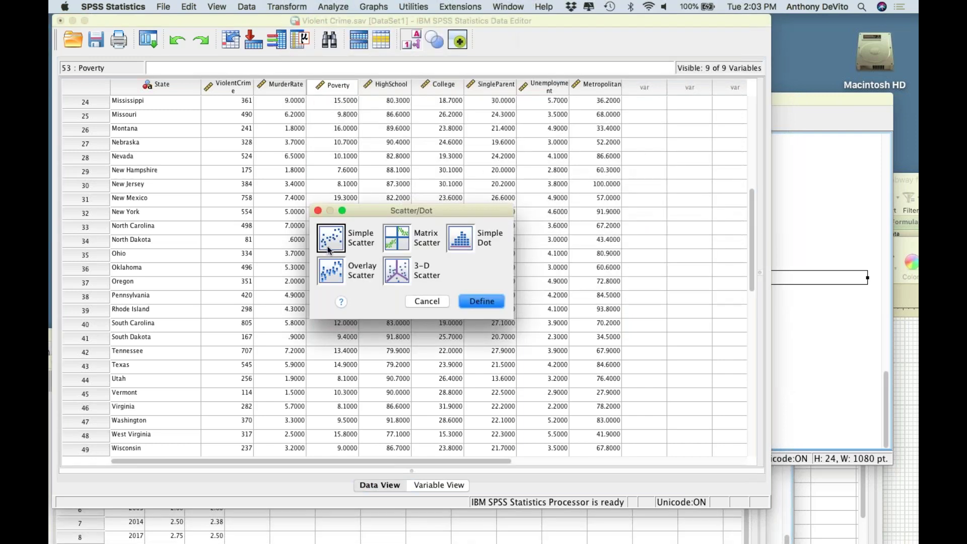
click(481, 301)
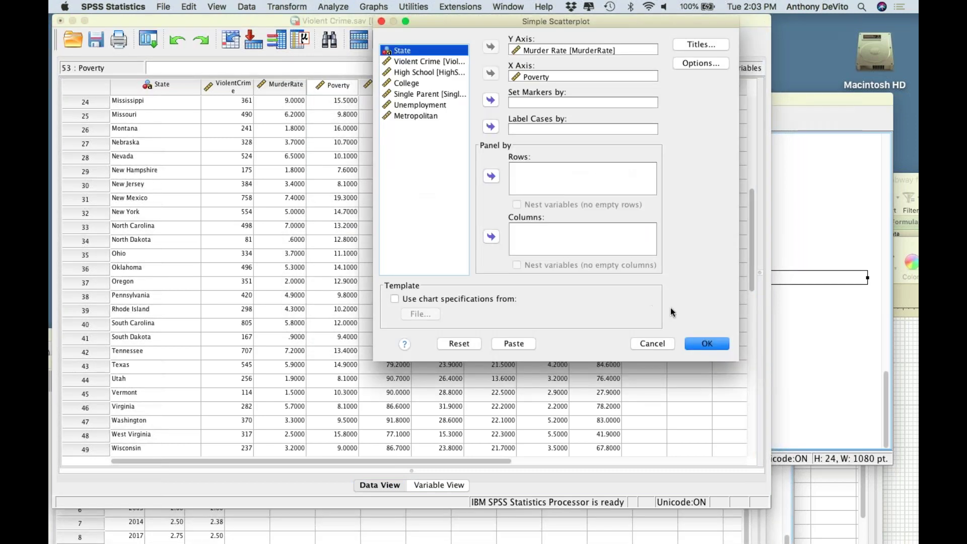
click(701, 344)
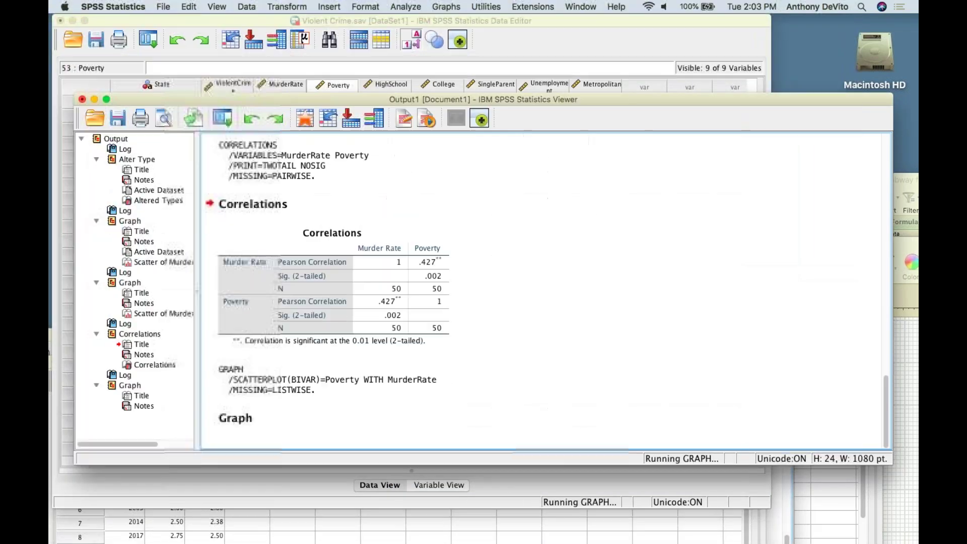
- Open the newly generated Murder Rate by Poverty scatterplot for editing in the Chart Editor
scroll(627, 325, down, 8)
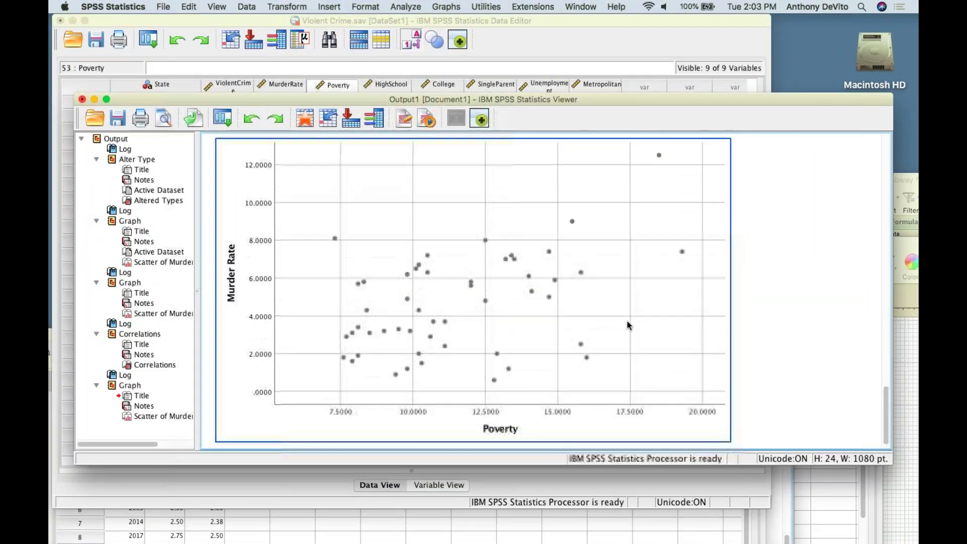
scroll(520, 255, up, 2)
click(515, 253)
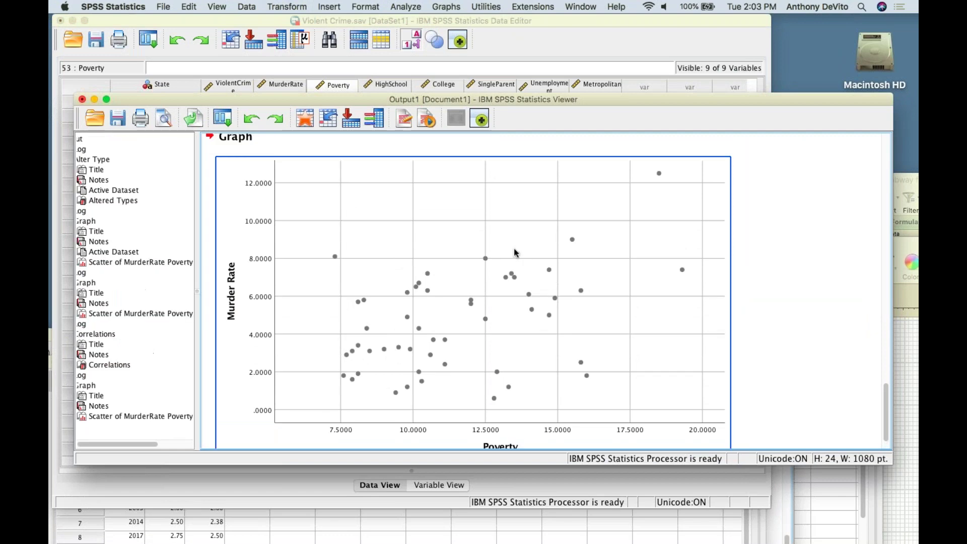
double_click(515, 253)
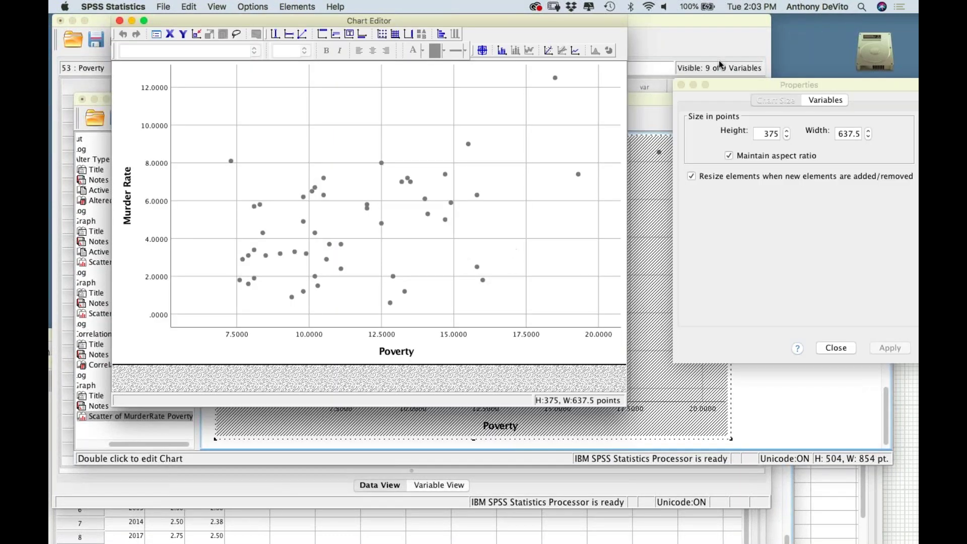
- Add a linear fit line for all points, with its equation label attached, to the Murder Rate by Poverty scatterplot
click(725, 67)
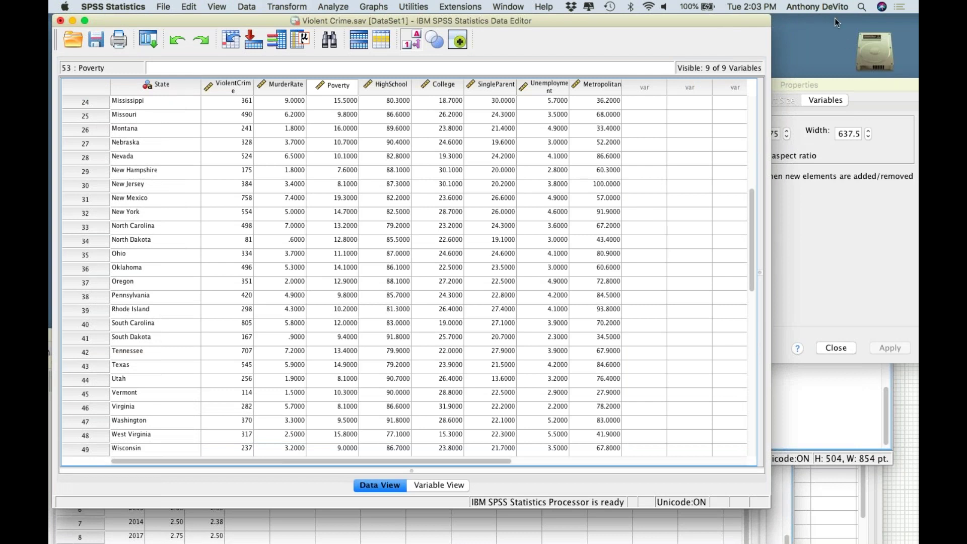
click(875, 23)
click(791, 171)
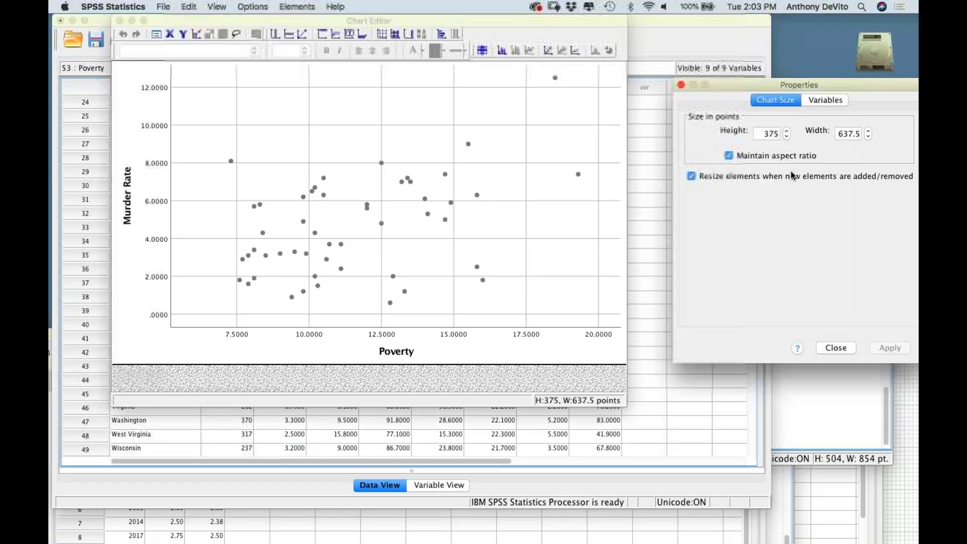
click(455, 258)
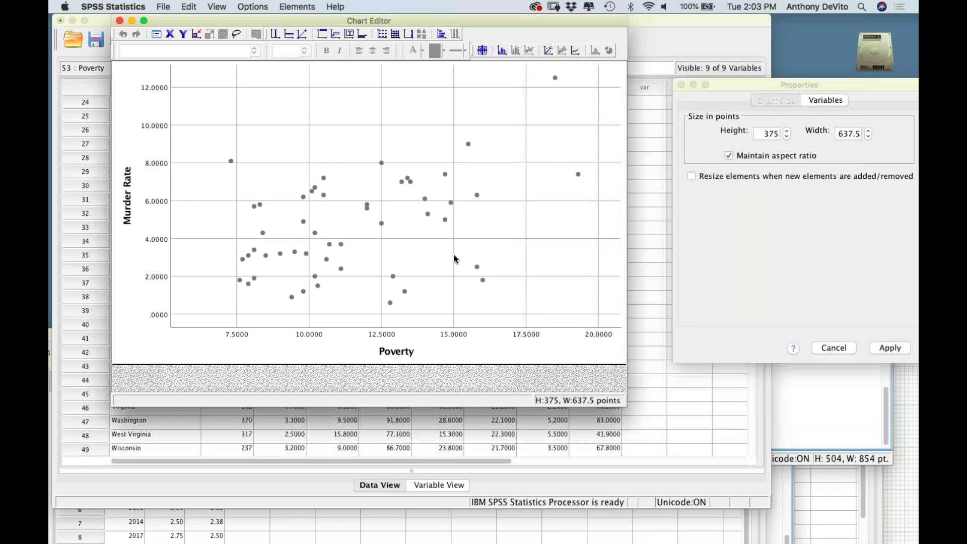
click(454, 259)
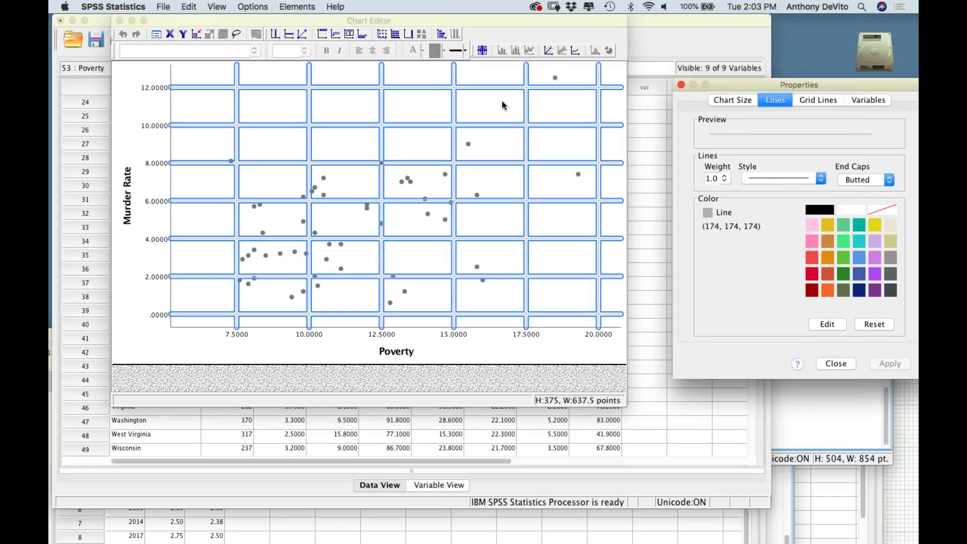
click(549, 49)
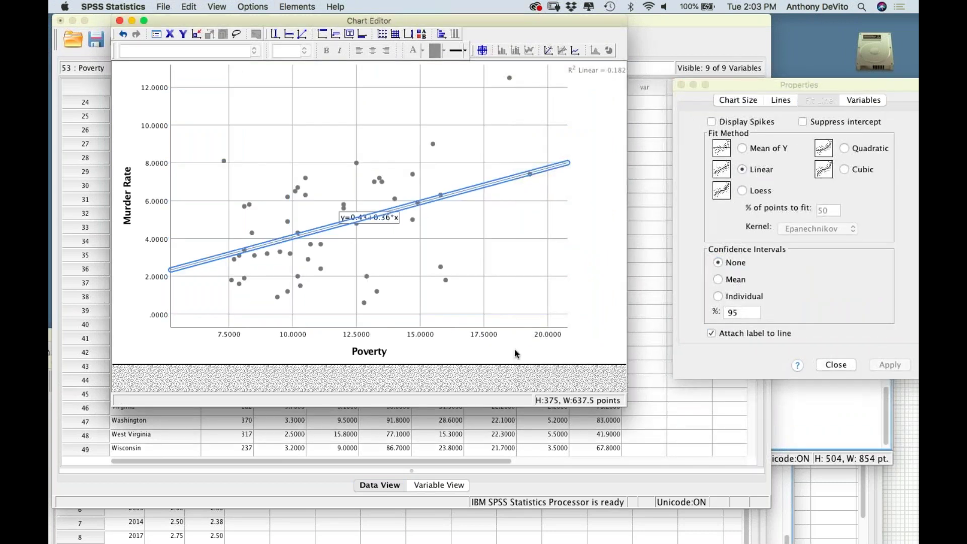
click(539, 192)
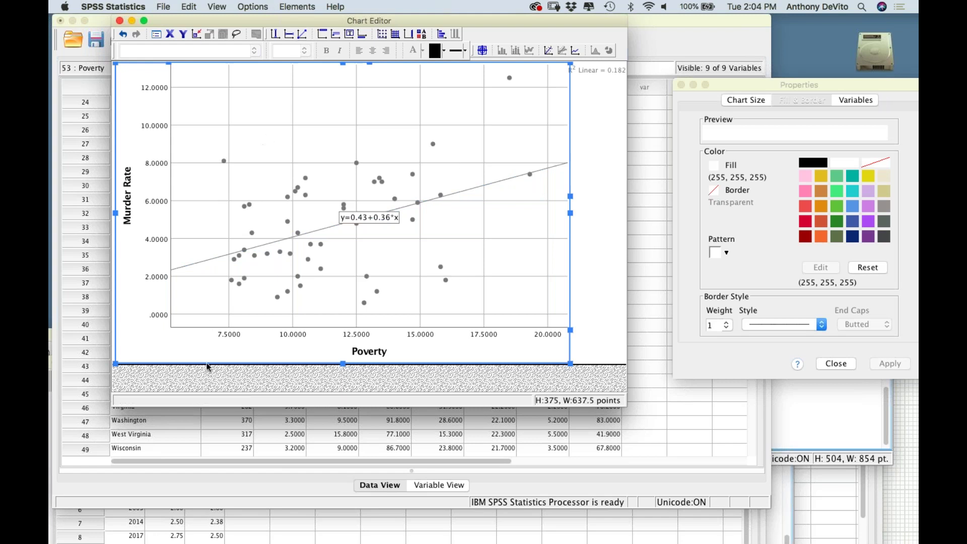
- Run a two-tailed Pearson bivariate correlation between Poverty and Single Parent, removing Murder Rate from the variables, and examine the coefficient
click(236, 496)
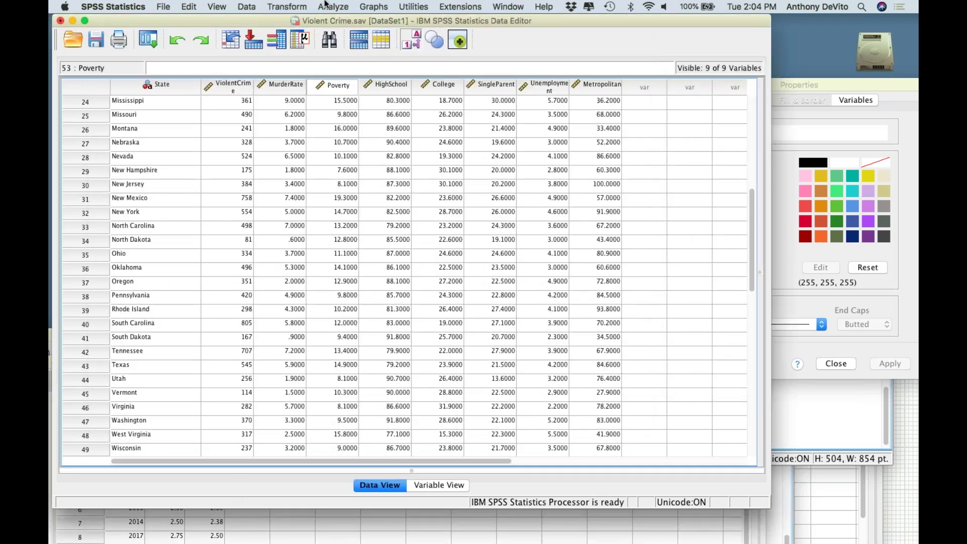
click(327, 5)
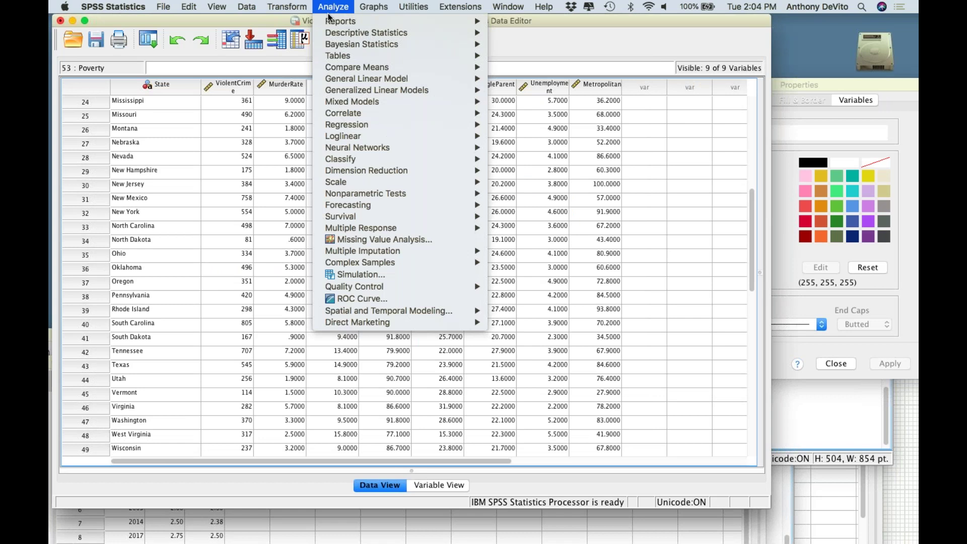
mouse_move(355, 114)
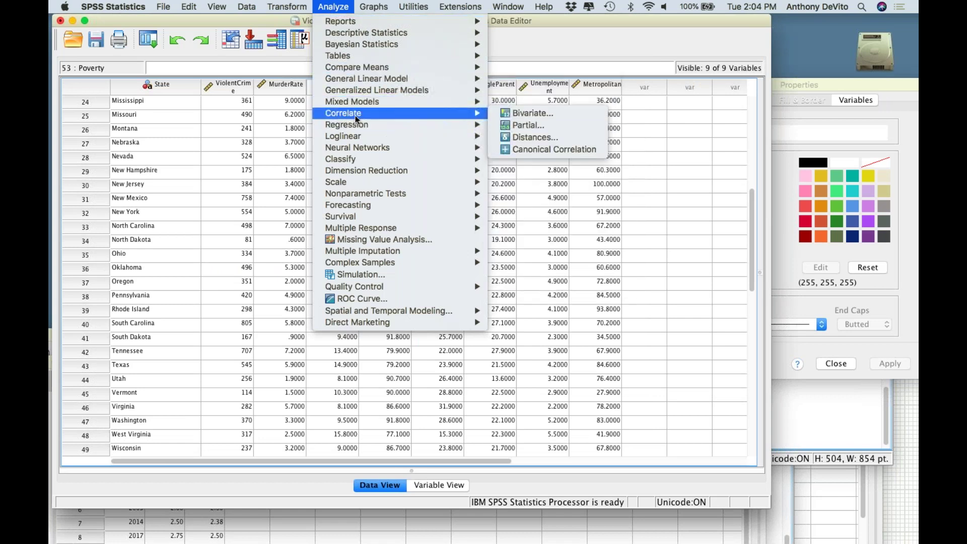
click(517, 114)
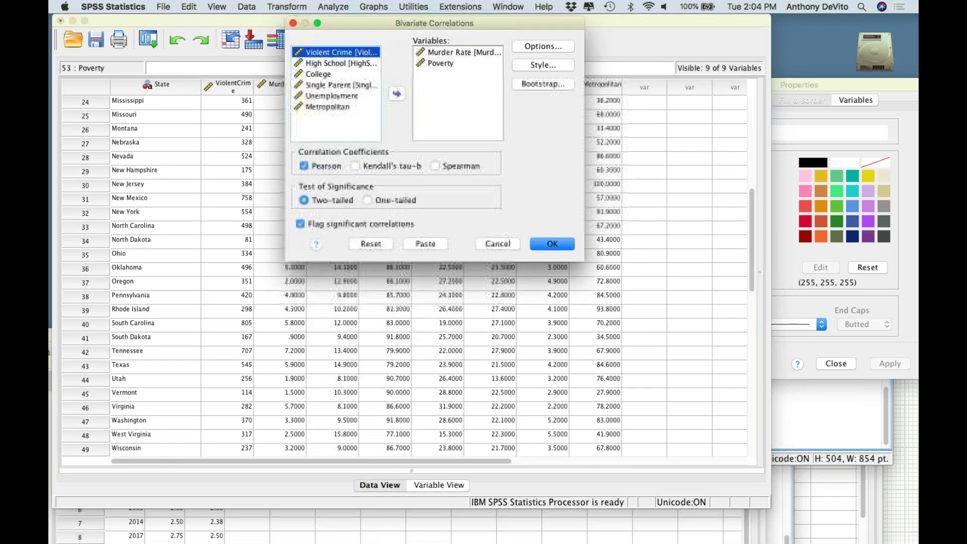
click(456, 53)
click(401, 93)
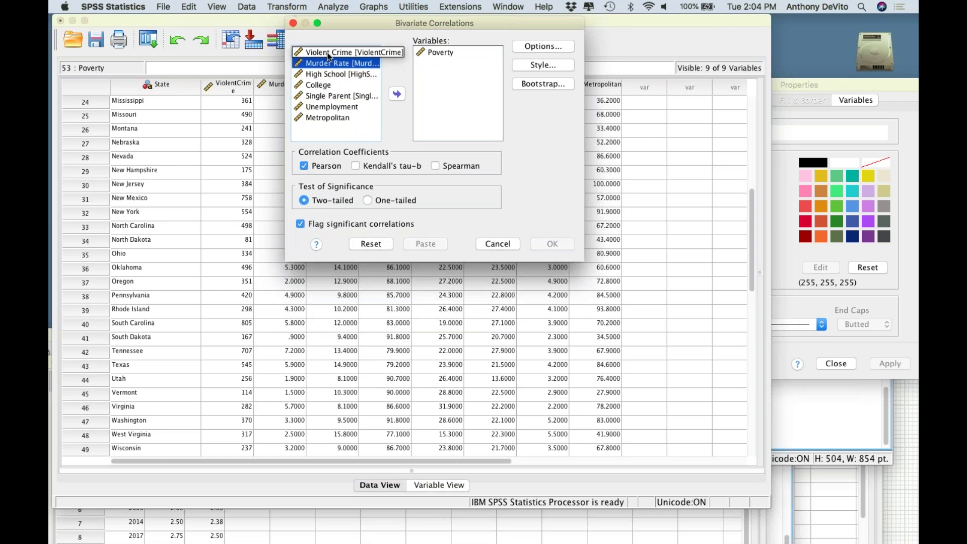
click(325, 95)
click(402, 93)
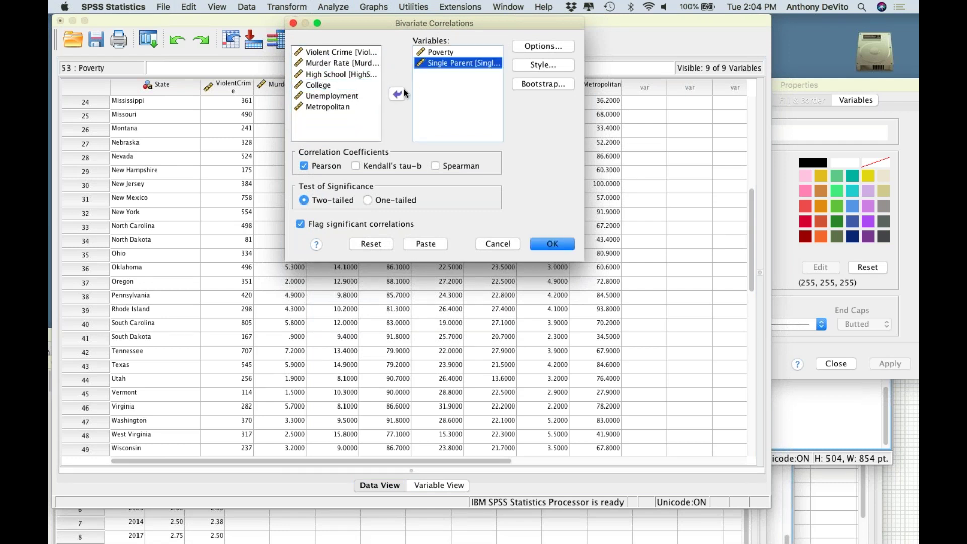
click(552, 245)
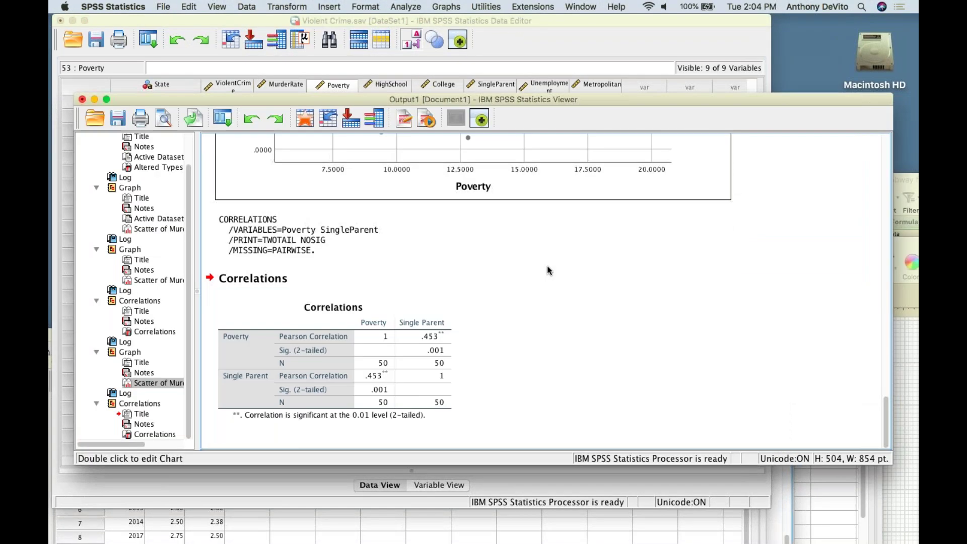
click(446, 336)
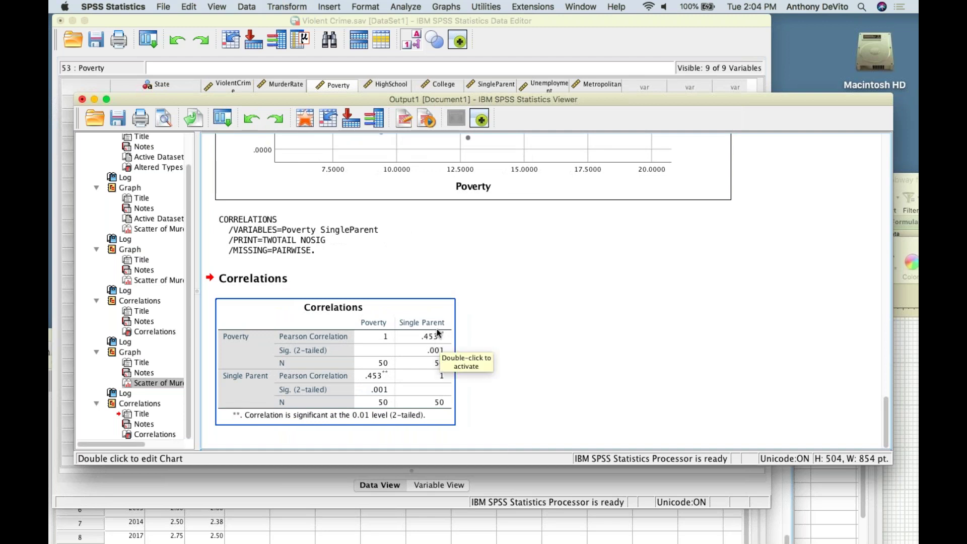
click(413, 262)
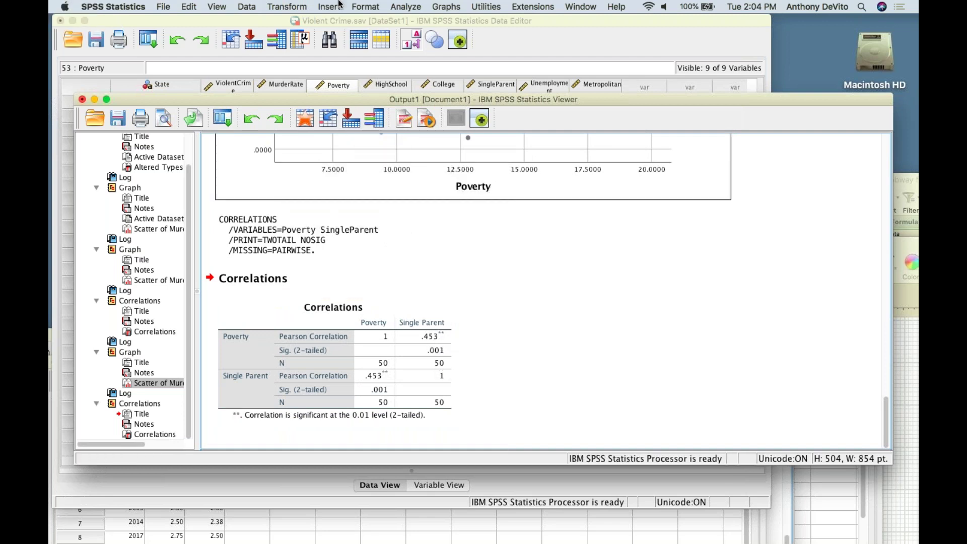
click(400, 6)
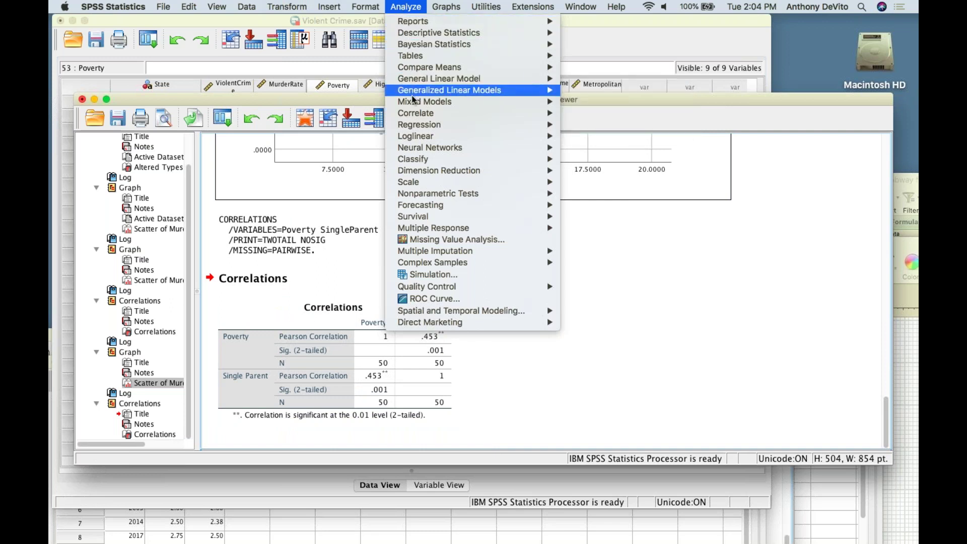
mouse_move(415, 116)
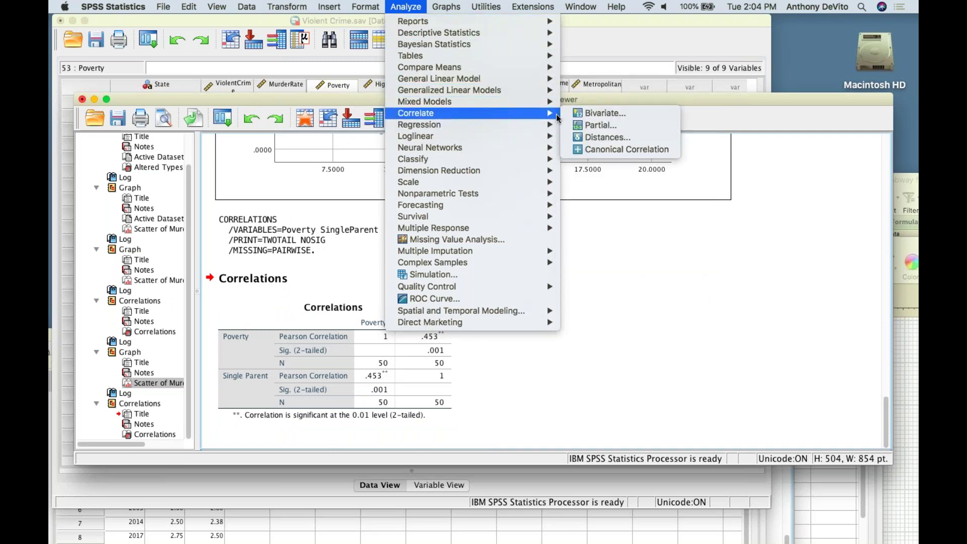
click(597, 125)
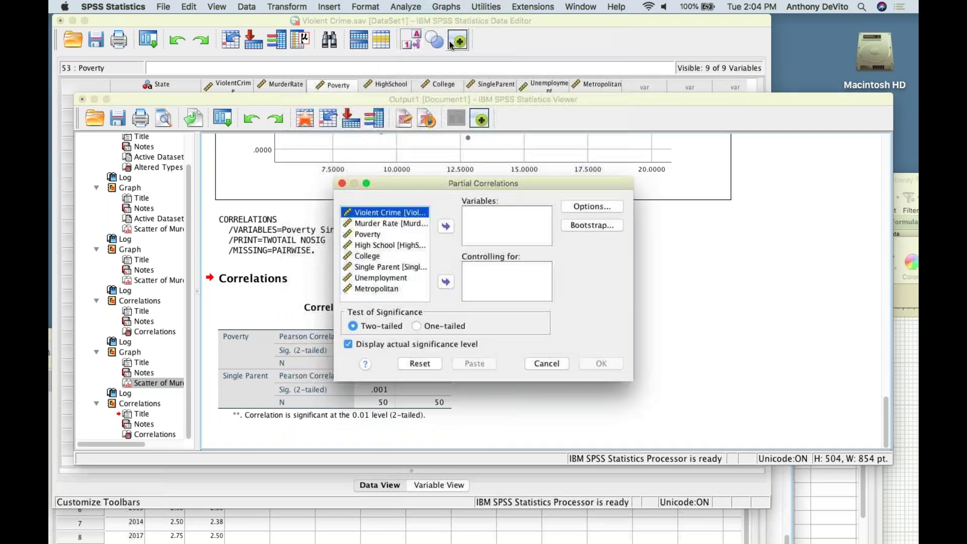
click(549, 363)
- Rerun the bivariate Pearson correlation with Single Parent ordered before Poverty and compare the output with the previous Correlations table
click(405, 6)
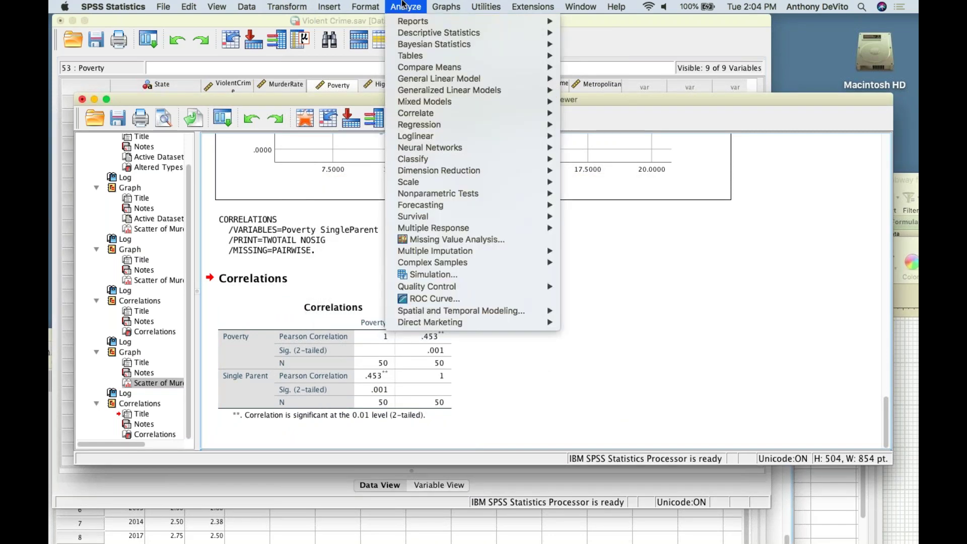
mouse_move(429, 129)
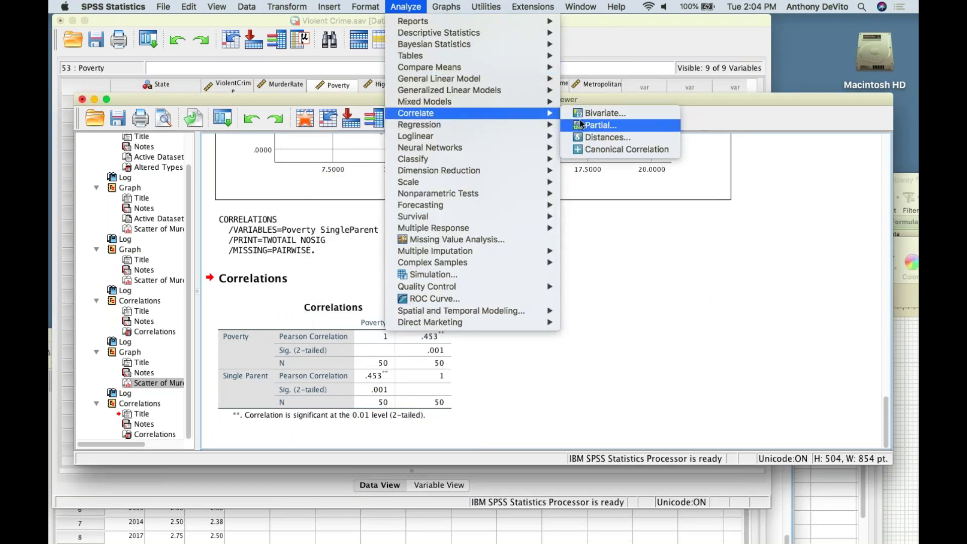
click(585, 114)
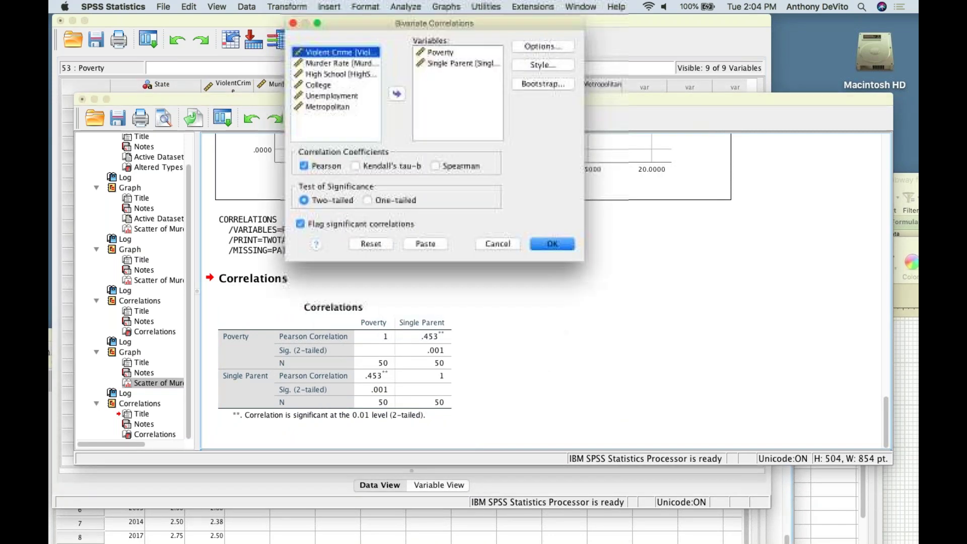
click(455, 53)
click(398, 94)
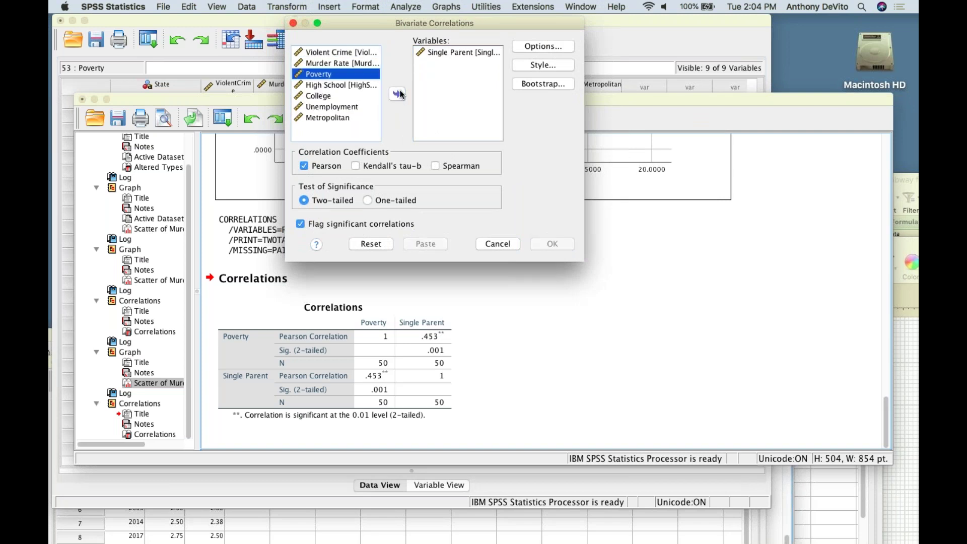
click(398, 94)
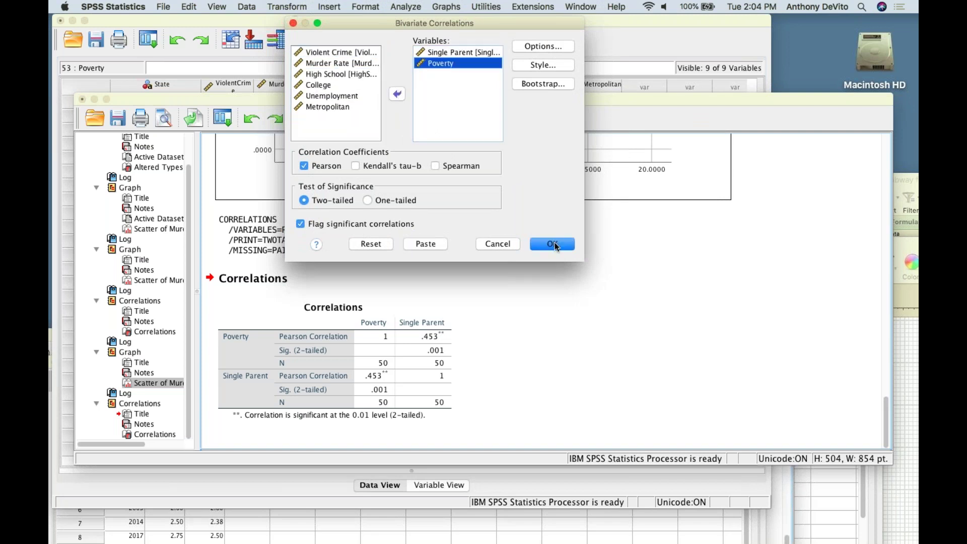
click(554, 244)
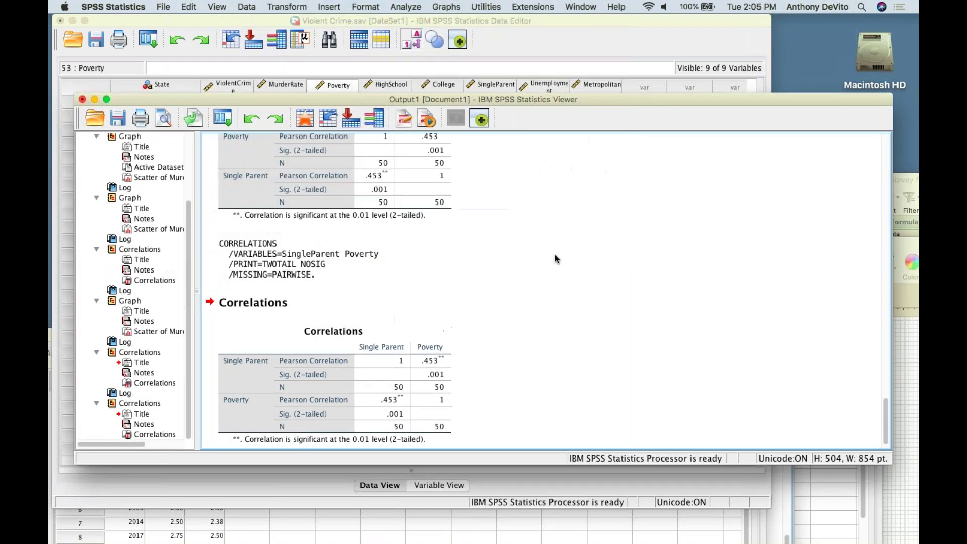
scroll(540, 306, up, 2)
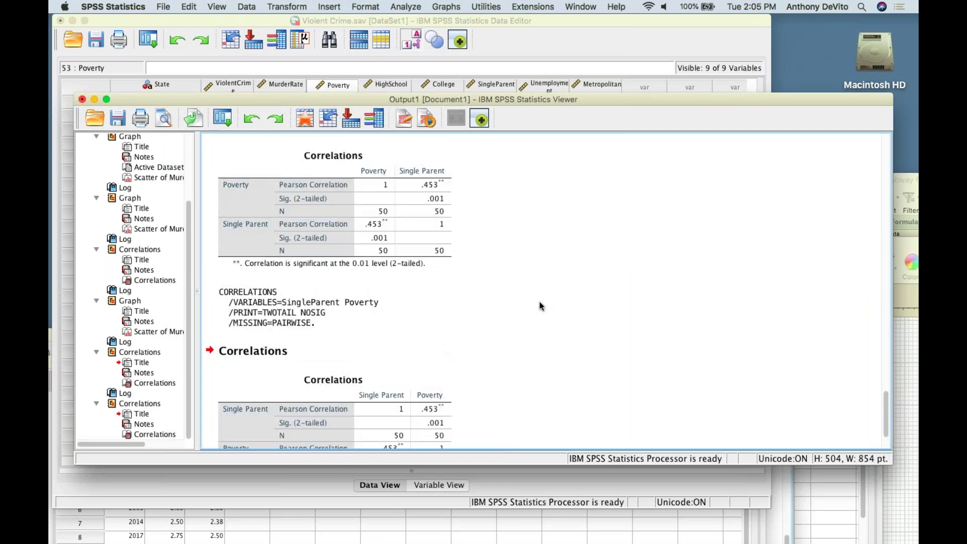
scroll(541, 306, up, 2)
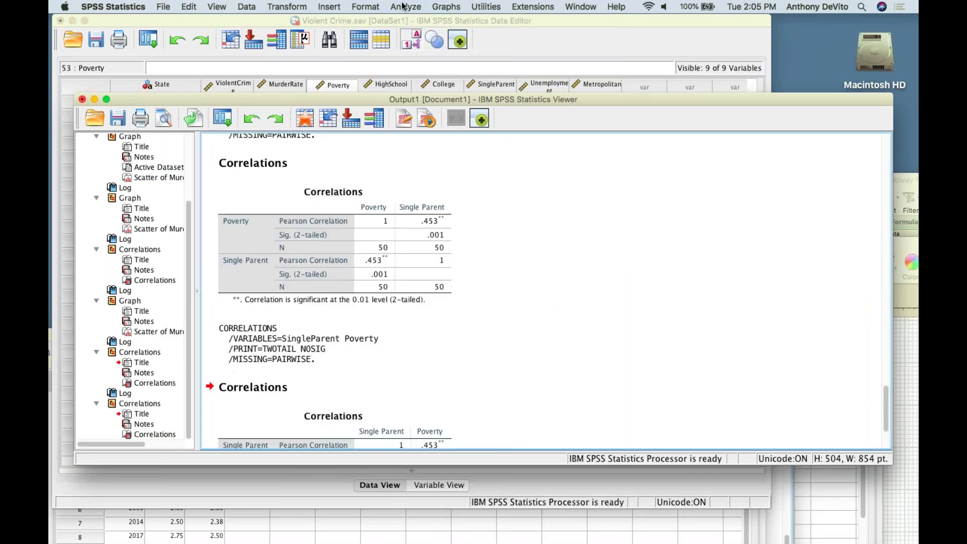
click(404, 7)
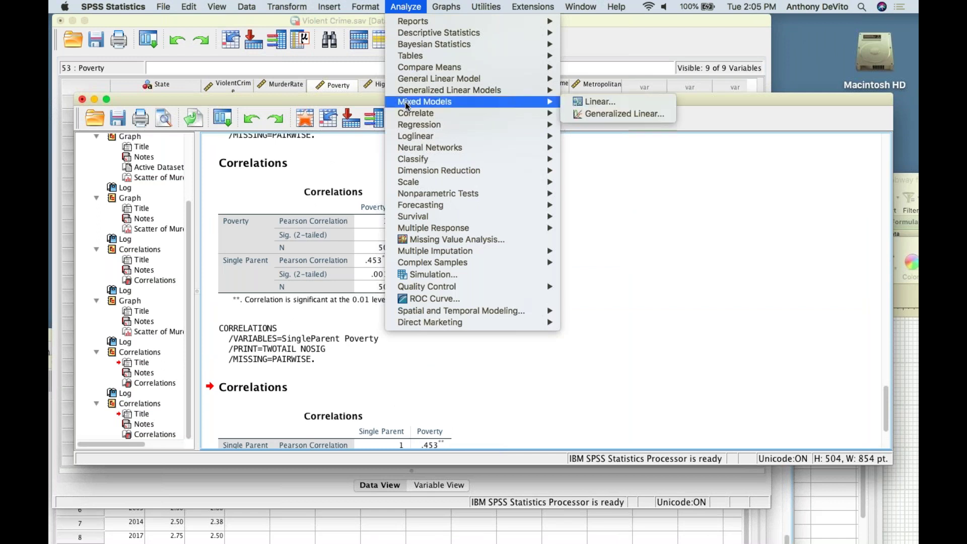
mouse_move(536, 114)
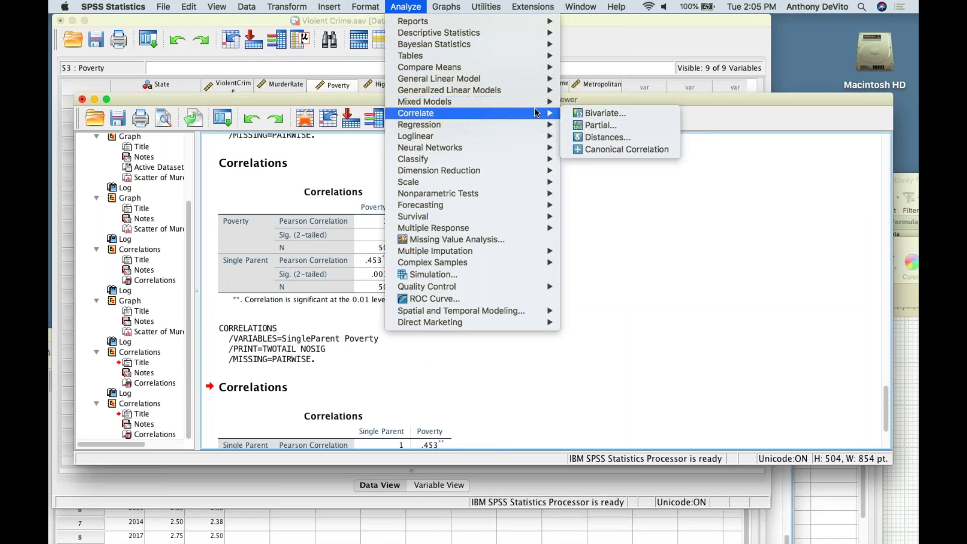
click(578, 114)
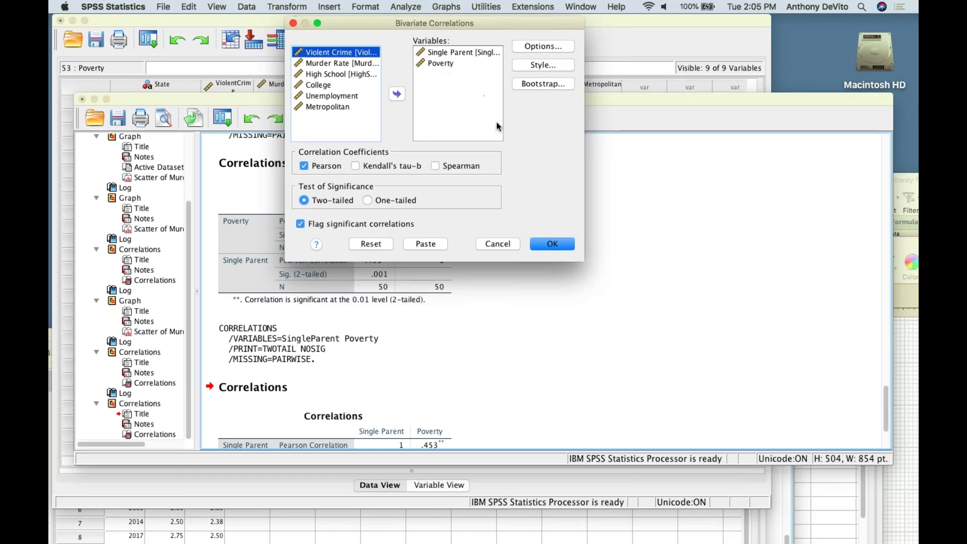
click(494, 243)
- Examine the Pearson coefficient and two-tailed significance in the latest Correlations table for Single Parent and Poverty
scroll(508, 337, down, 4)
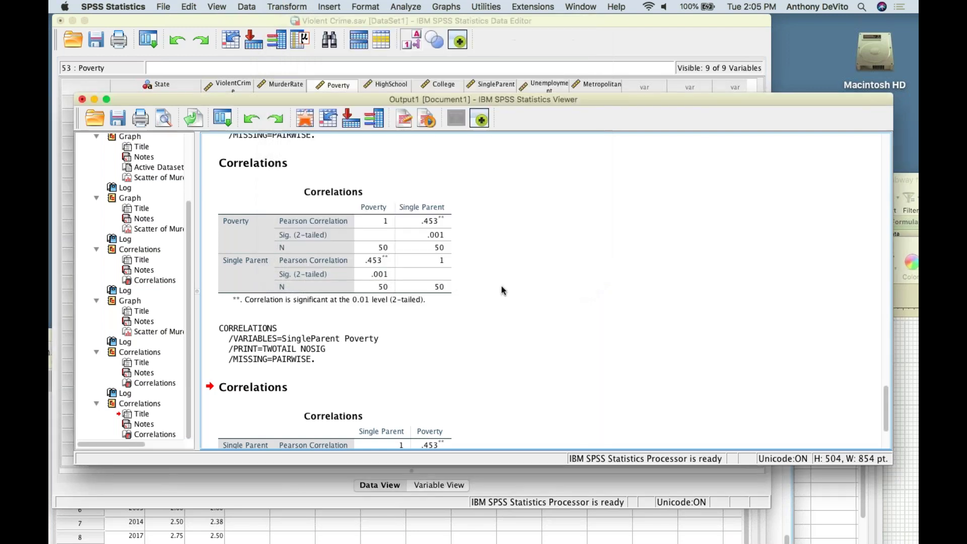
click(425, 322)
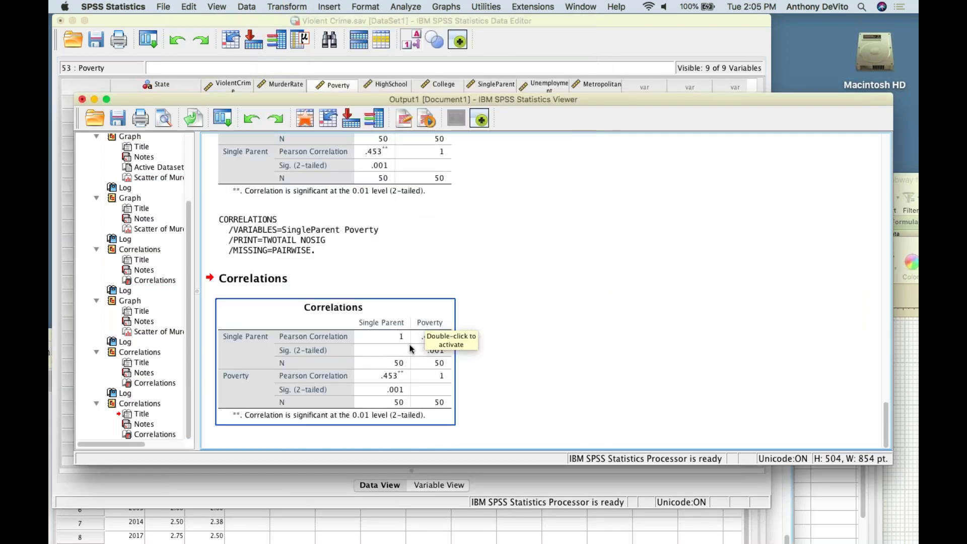
click(480, 325)
click(440, 337)
click(457, 337)
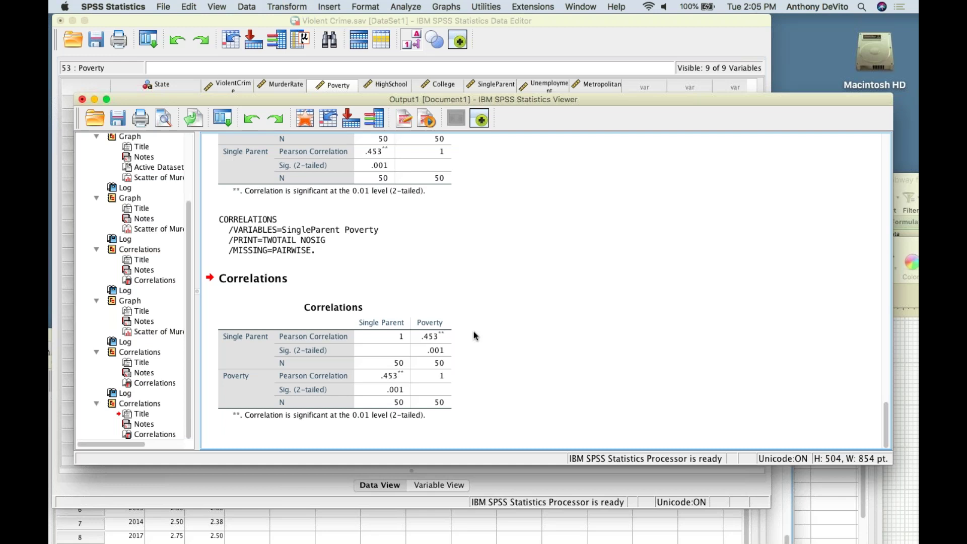
- Compare the Single Parent and Poverty Correlations table with the earlier Murder Rate by Poverty scatterplots and correlation output
click(434, 353)
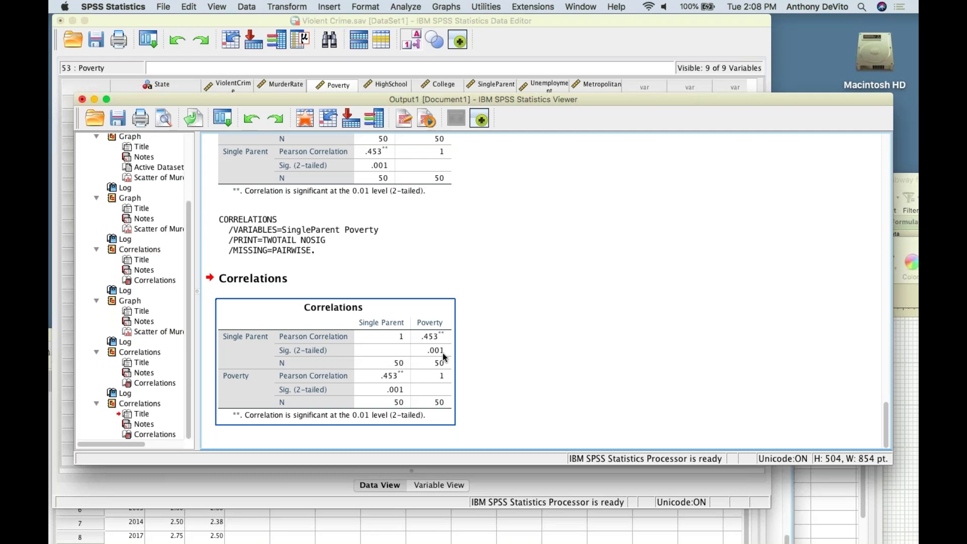
click(458, 235)
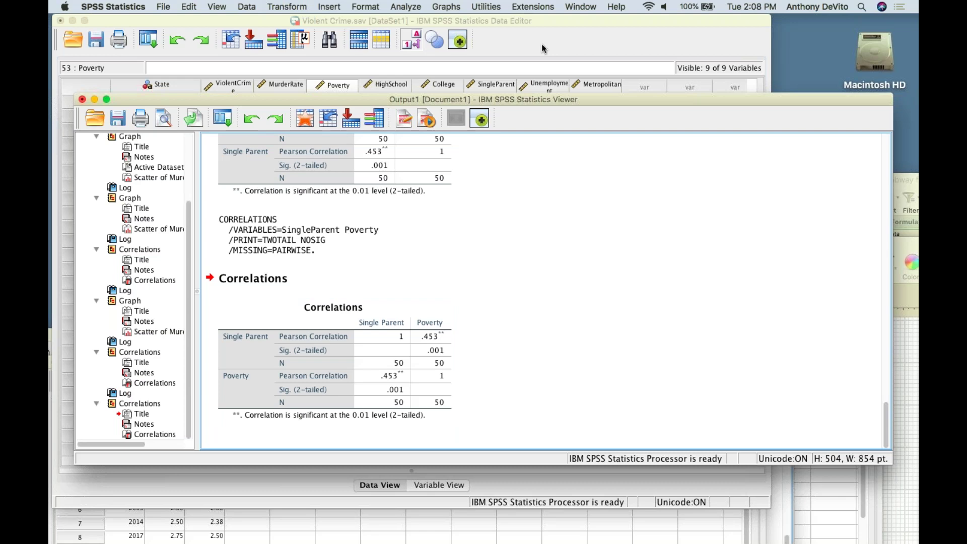
click(542, 43)
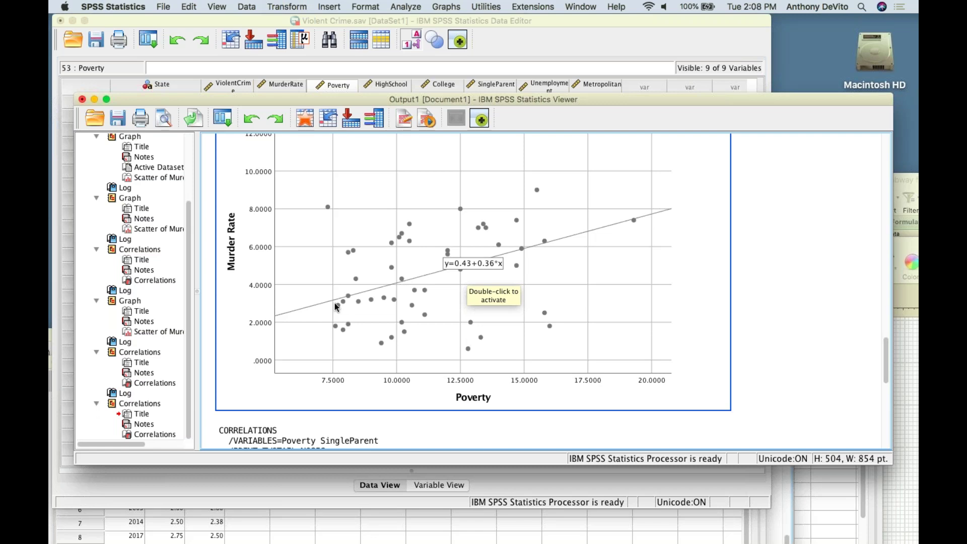
scroll(336, 305, down, 15)
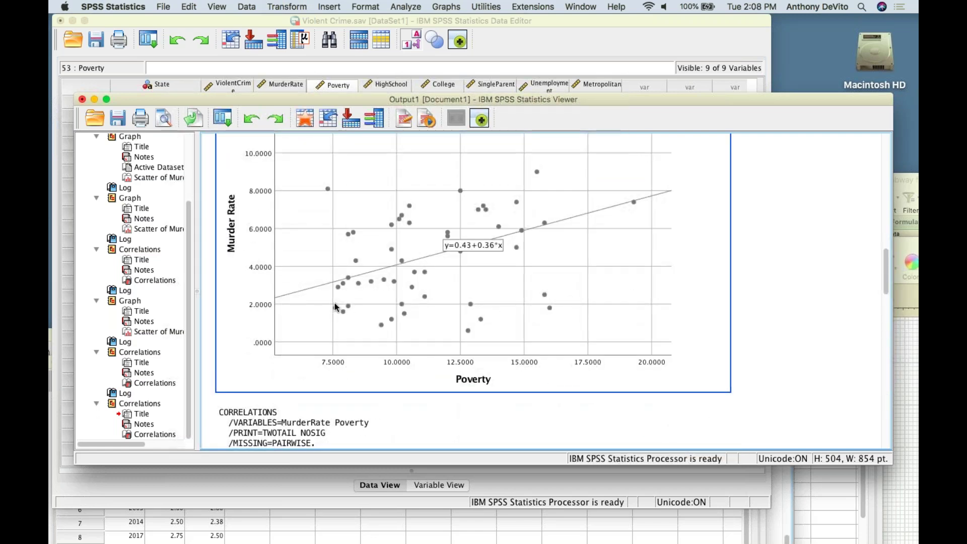
scroll(336, 306, up, 15)
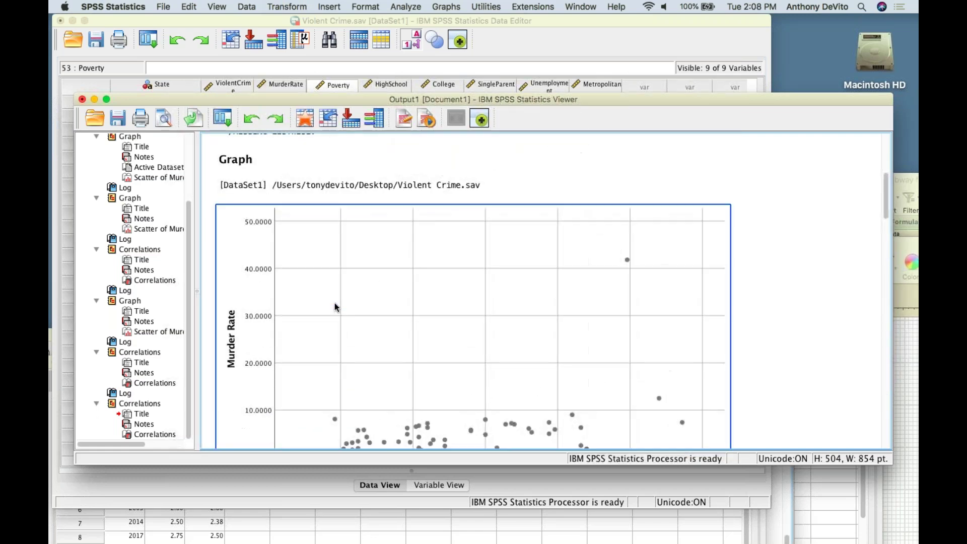
scroll(336, 307, up, 15)
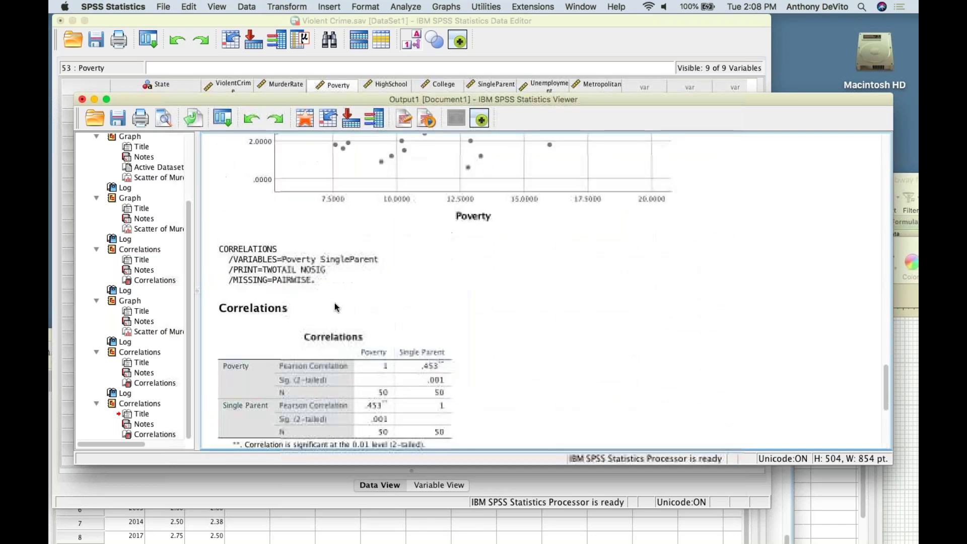
scroll(336, 307, up, 5)
click(336, 307)
scroll(336, 307, down, 2)
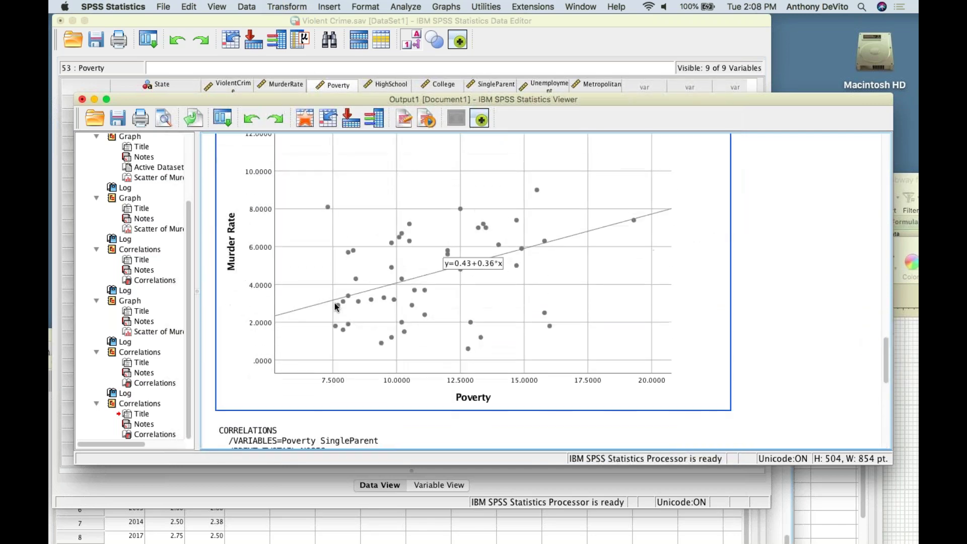
scroll(336, 307, down, 10)
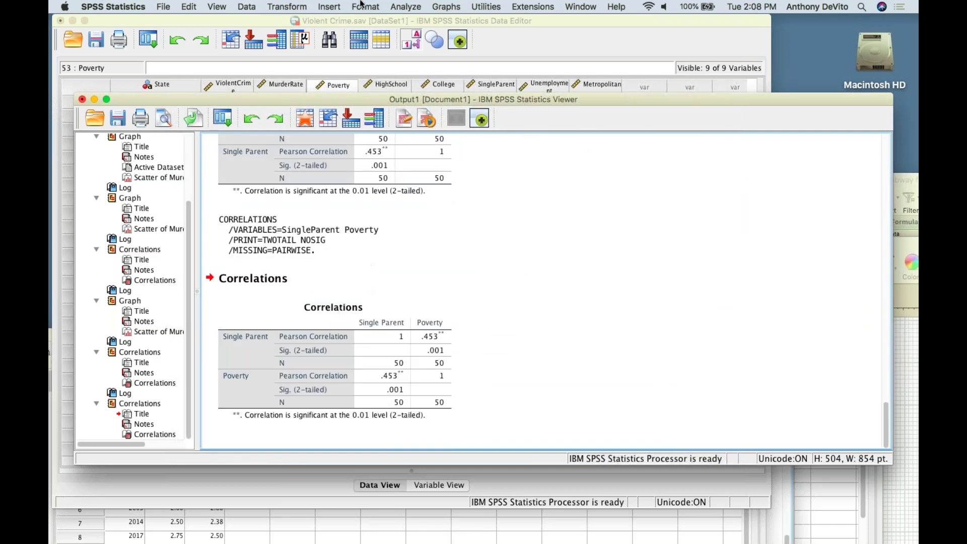
- Start a new simple scatterplot and remove Murder Rate from the Y axis and Poverty from the X axis
click(401, 6)
mouse_move(447, 6)
mouse_move(503, 79)
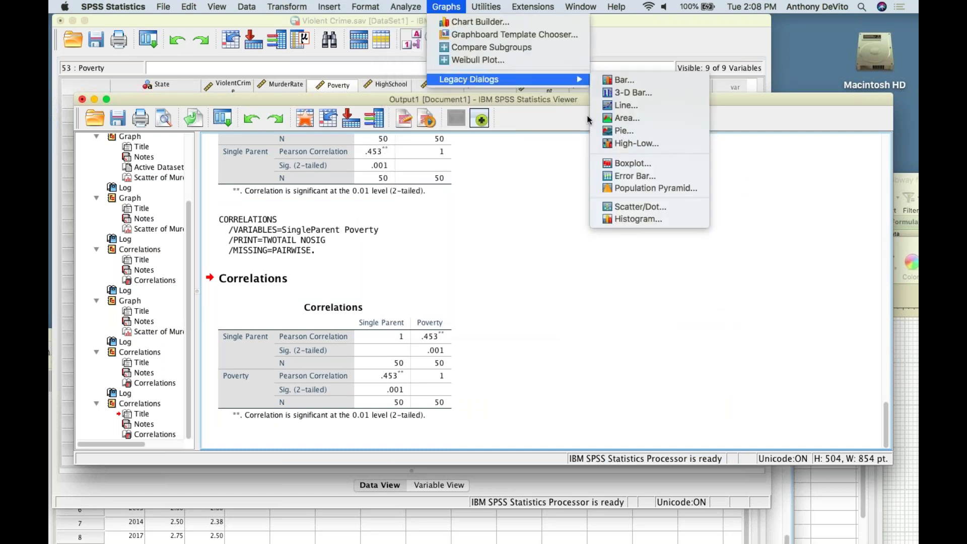
click(639, 207)
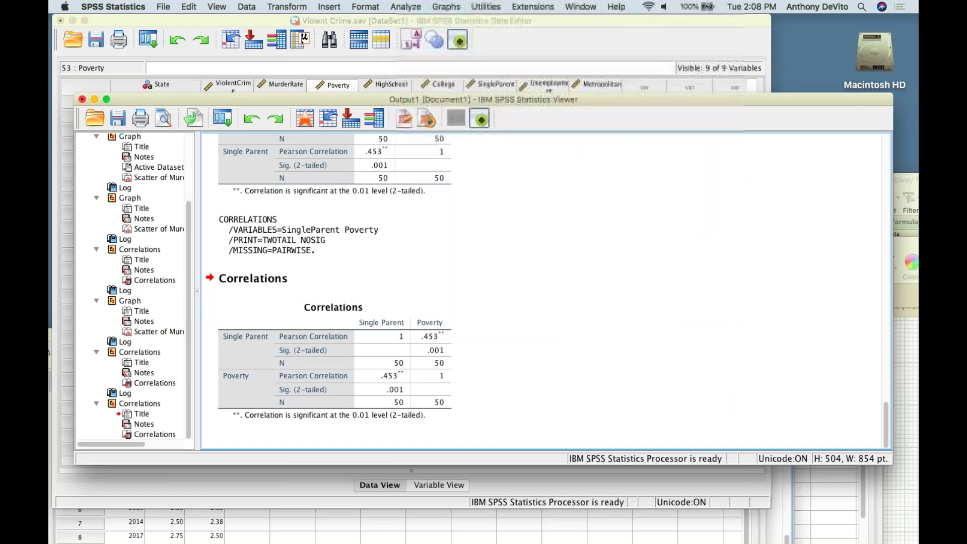
click(395, 262)
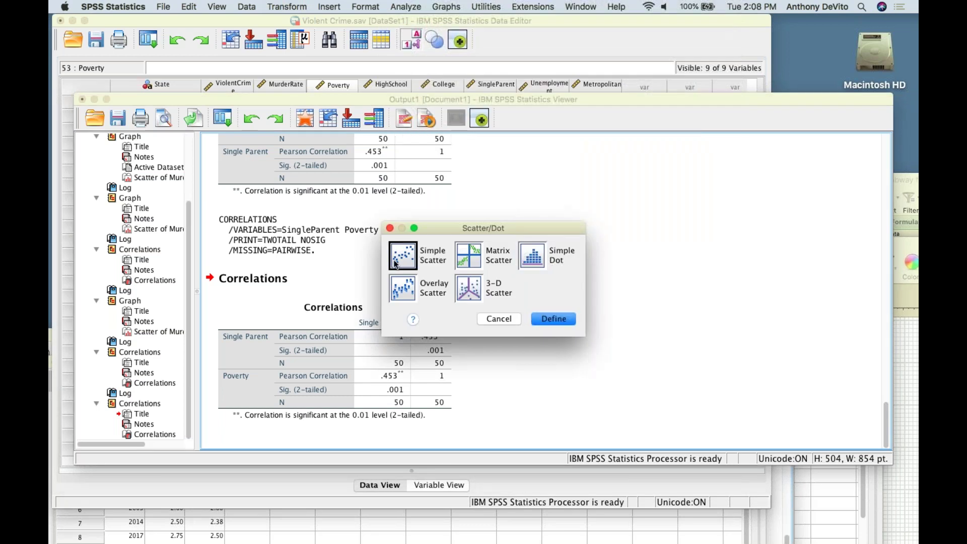
click(544, 319)
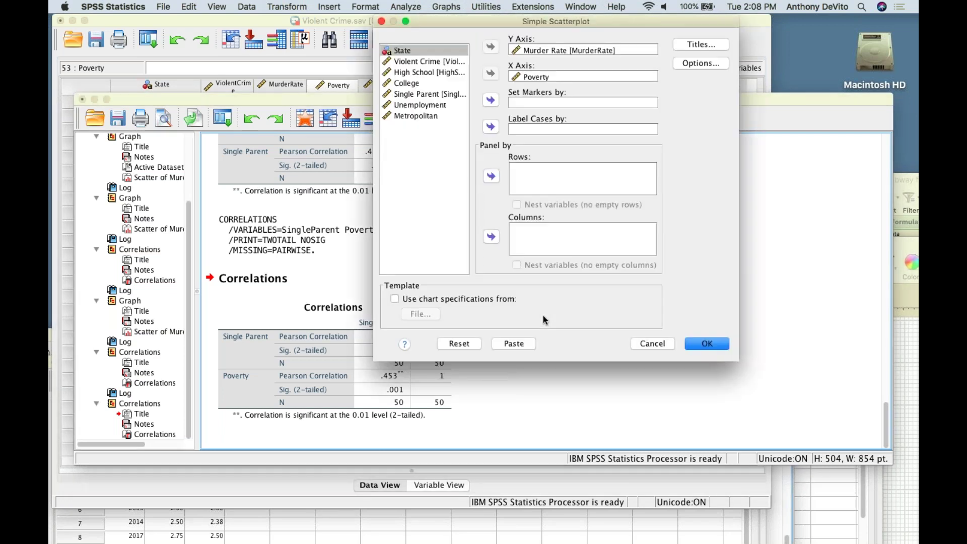
click(524, 50)
click(492, 46)
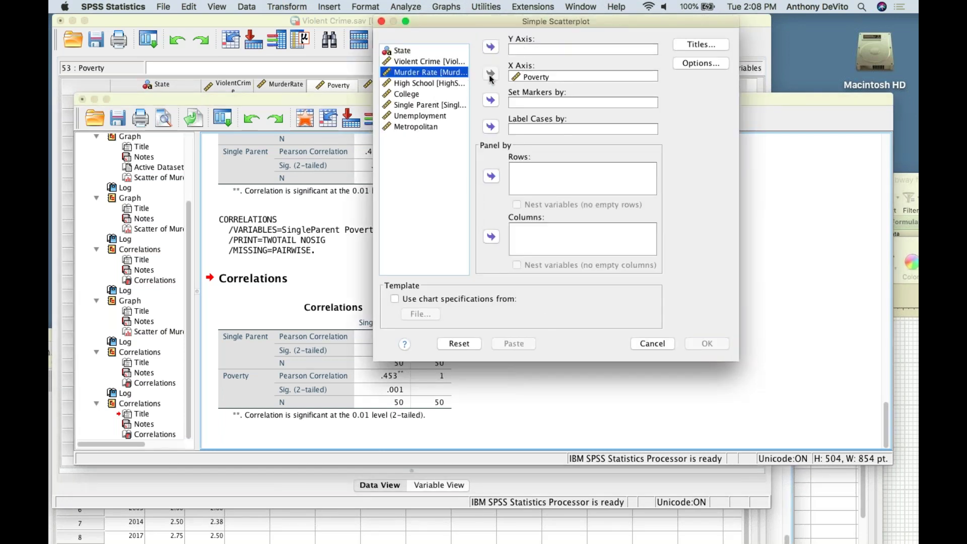
click(517, 75)
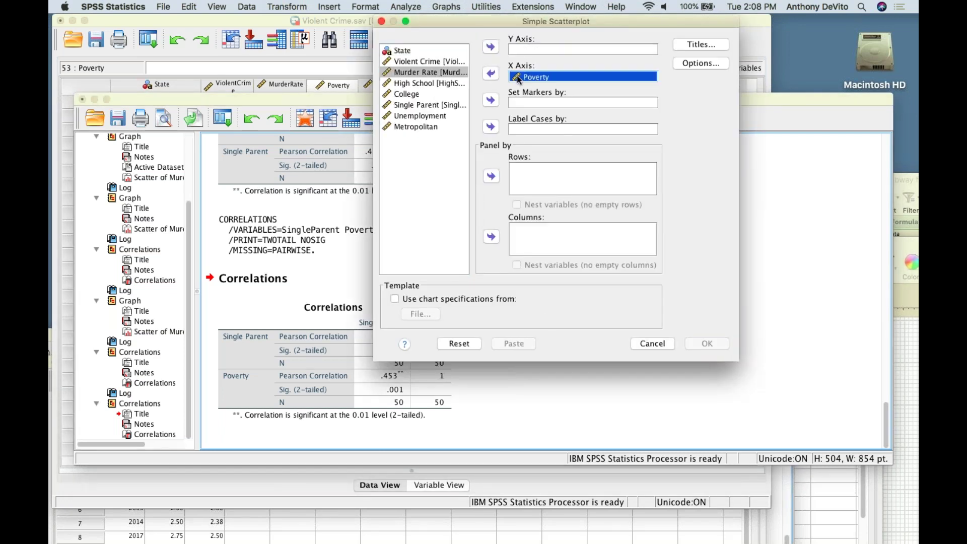
click(491, 73)
- Assign Single Parent to the X axis and Poverty to the Y axis, and generate the scatterplot
click(418, 117)
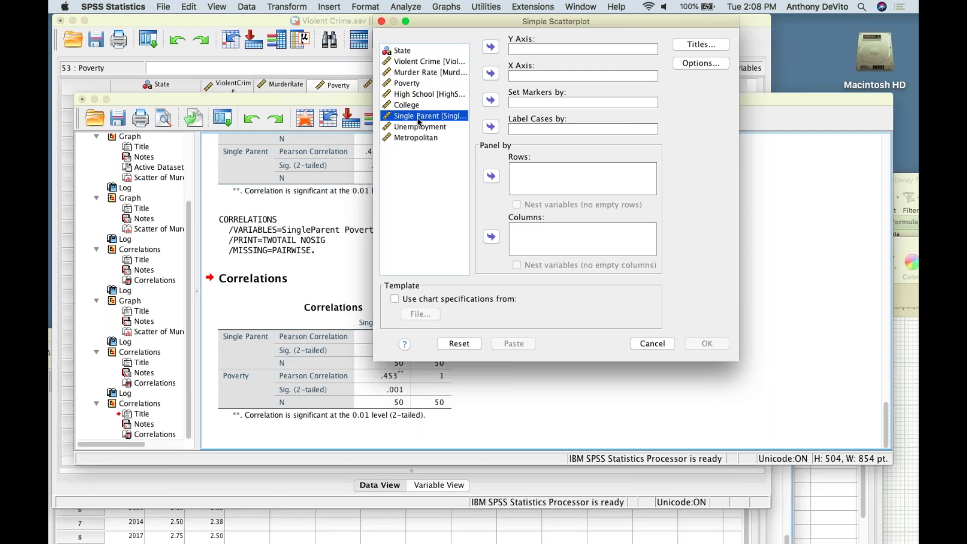
click(490, 75)
click(421, 83)
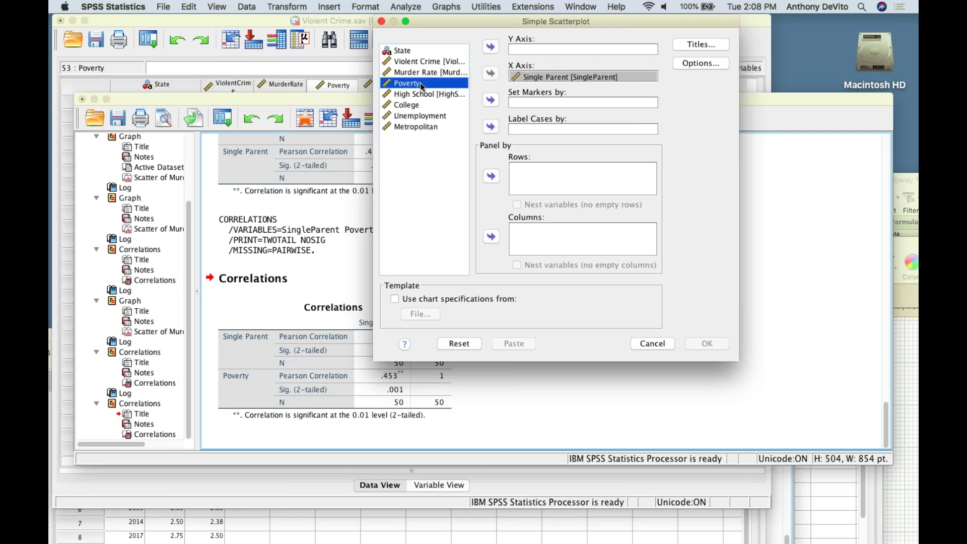
click(490, 49)
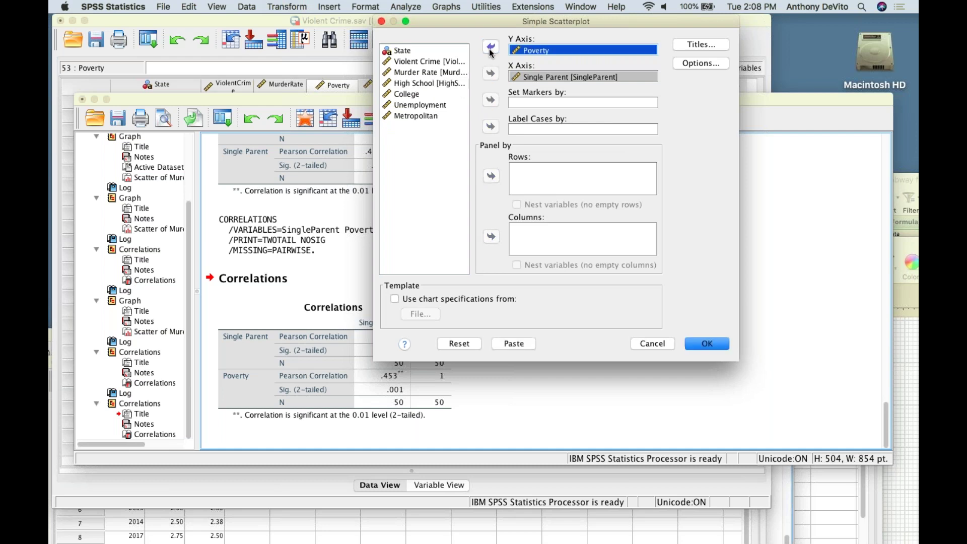
click(704, 346)
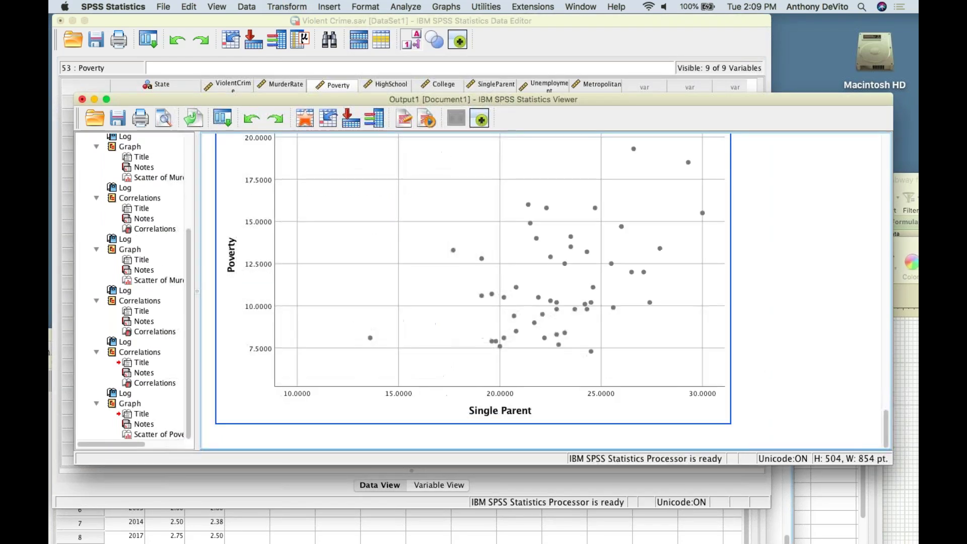
- Add a linear fit line at total with its equation label to the Poverty by Single Parent scatterplot and view it in the output
double_click(600, 319)
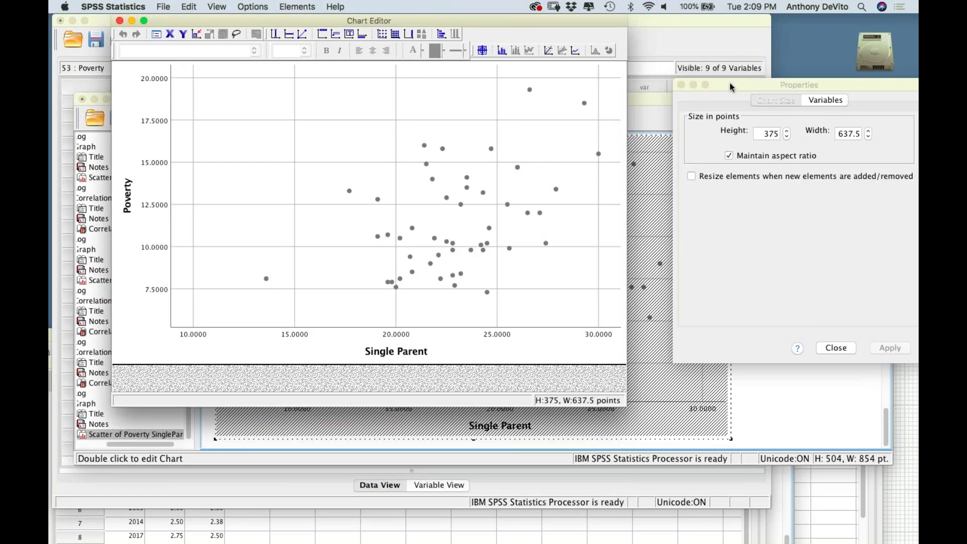
click(735, 88)
drag(736, 88, 764, 134)
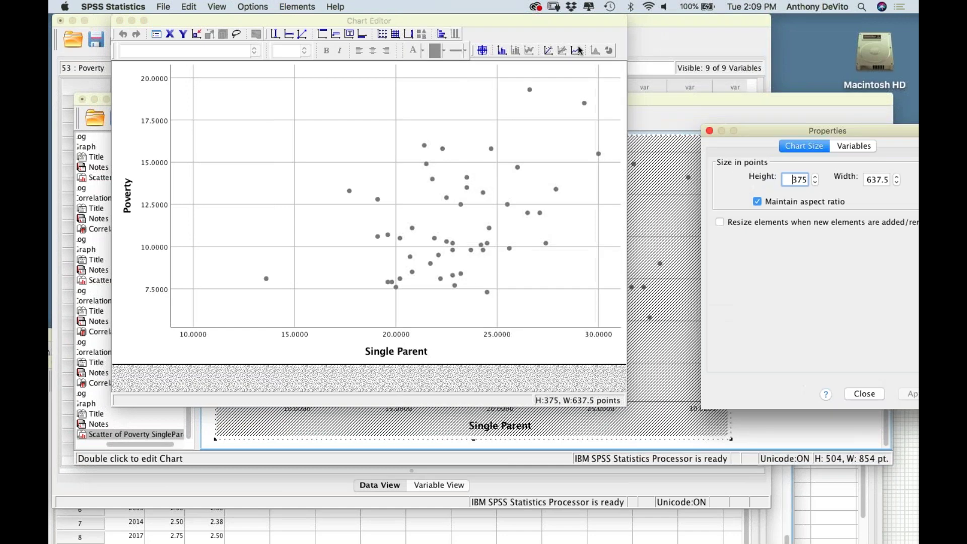
click(548, 51)
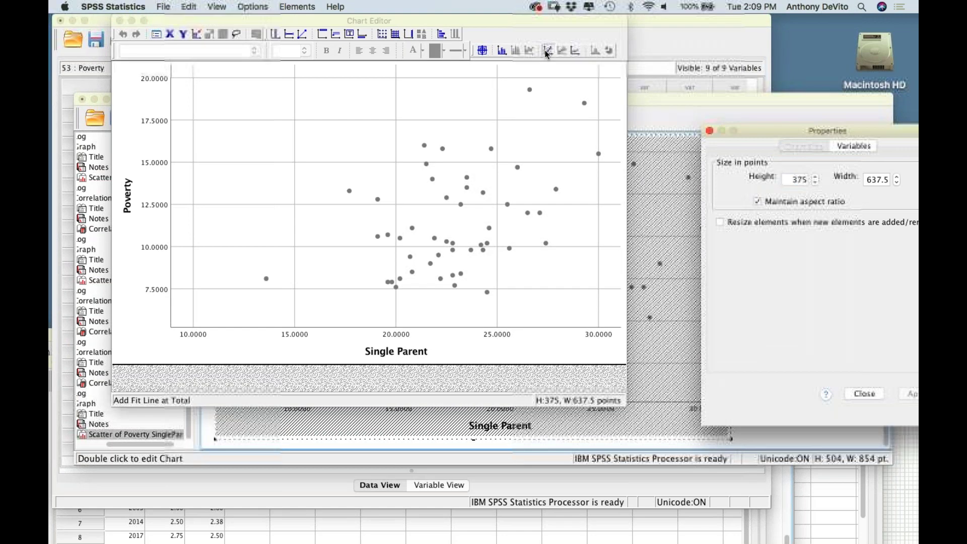
click(574, 243)
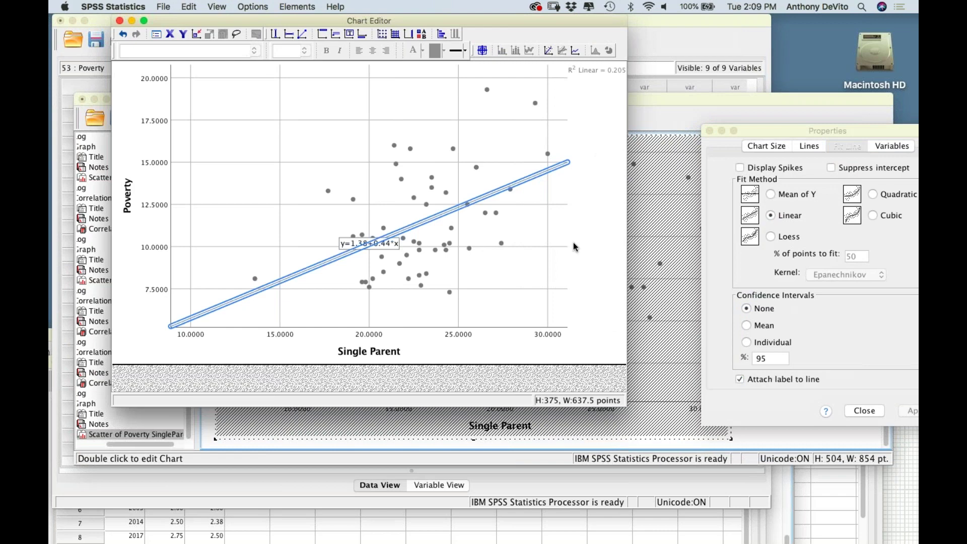
click(573, 242)
key(super+w)
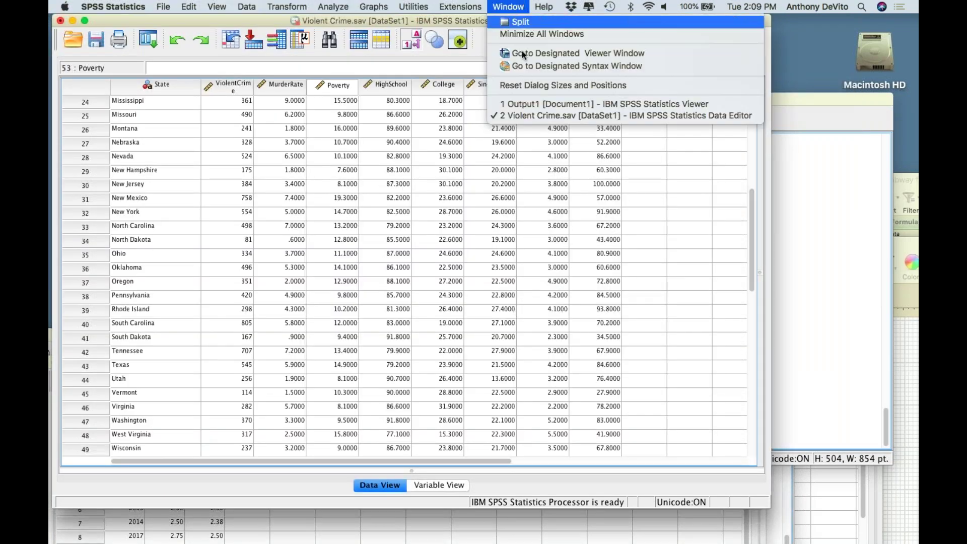
click(537, 107)
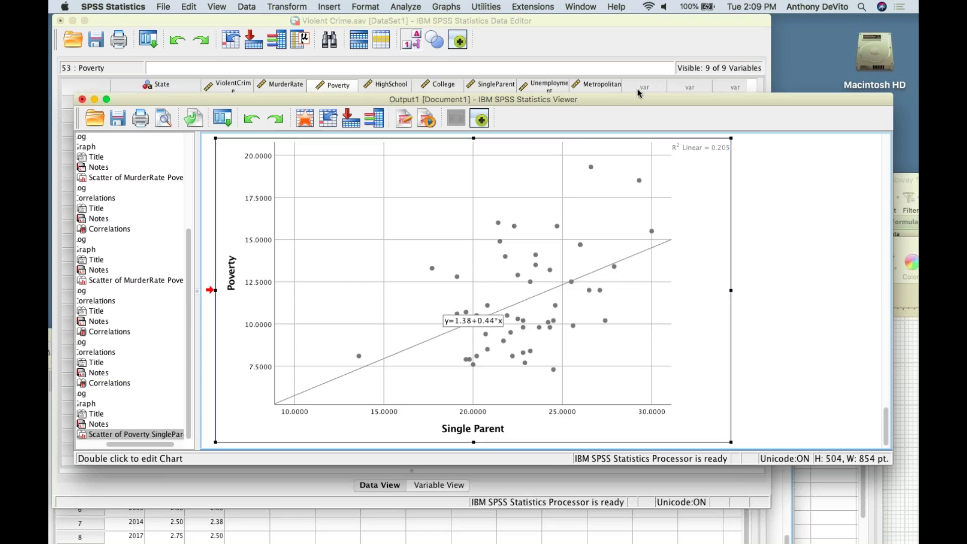
- Move the output and data windows aside, open the Biostatistics Blank notebook from the desktop in NoteBook, and enlarge its window
drag(646, 103, 772, 186)
click(585, 20)
drag(585, 19, 590, 105)
click(574, 45)
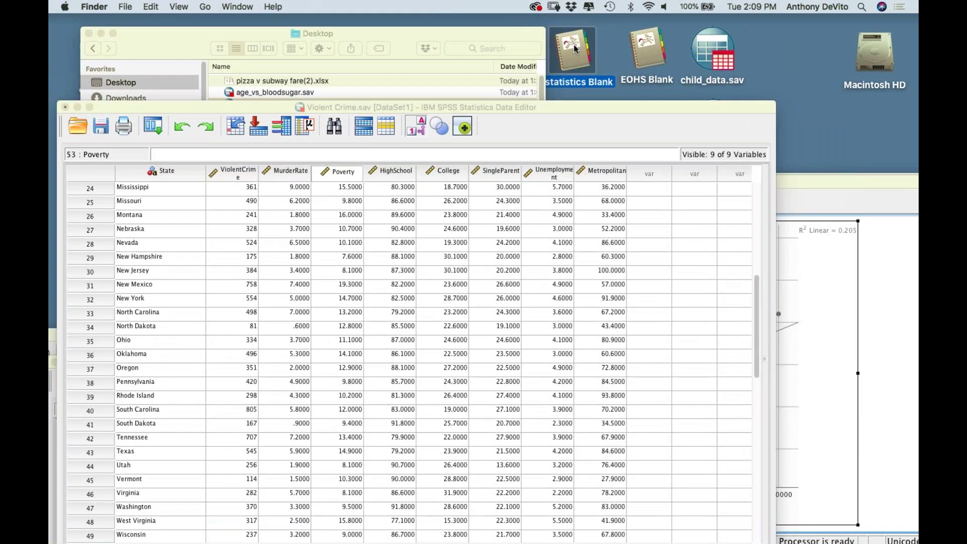
double_click(573, 44)
drag(524, 20, 212, 16)
drag(625, 474, 820, 510)
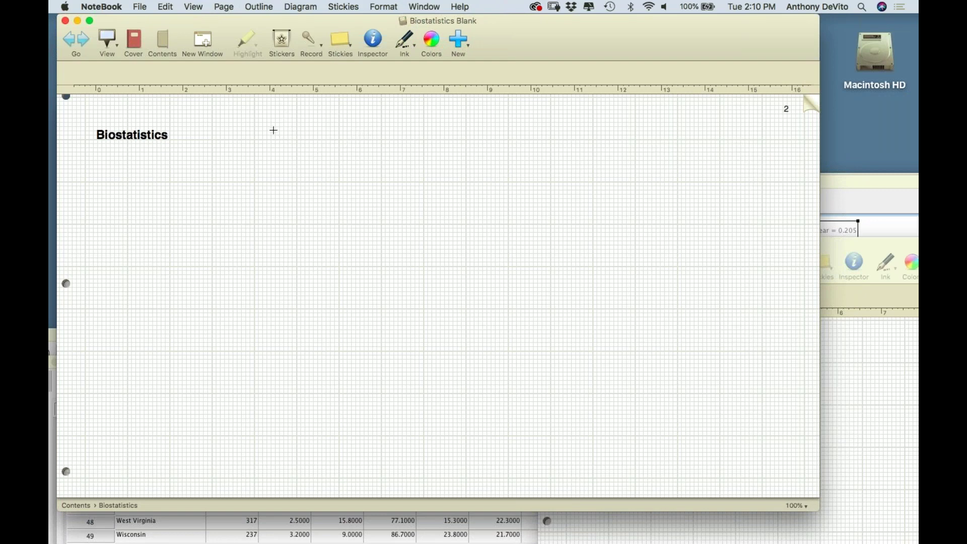
- Handwrite the line equation y = mx + b beside the Biostatistics heading on the page
mouse_move(286, 144)
mouse_down()
mouse_move(303, 172)
mouse_move(310, 158)
mouse_move(336, 143)
mouse_up()
mouse_move(326, 155)
mouse_down()
mouse_move(404, 153)
mouse_move(388, 153)
mouse_up()
mouse_move(439, 132)
mouse_down()
mouse_move(441, 148)
mouse_move(470, 146)
mouse_up()
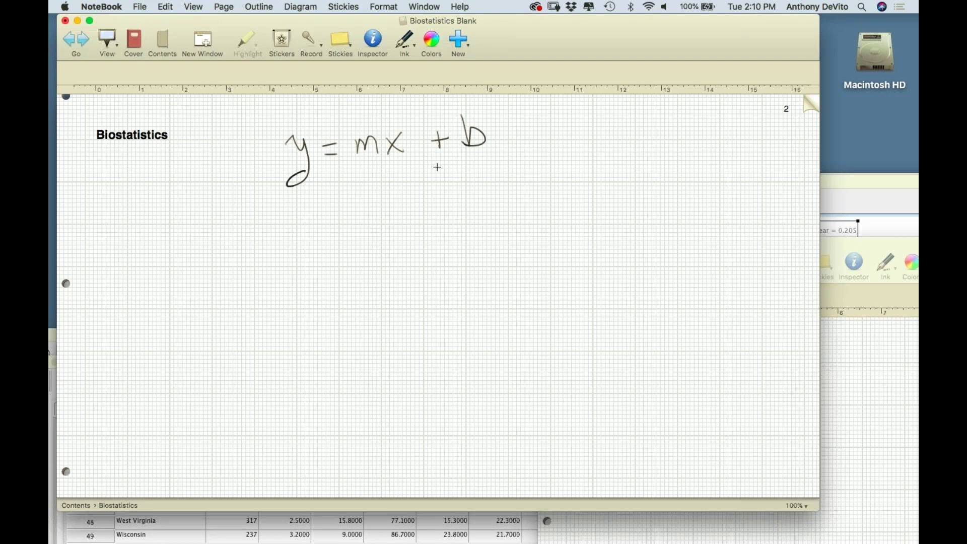
- Handwrite y = A + Bx below the first equation, and circle the m and the b in y = mx + b
mouse_move(294, 211)
mouse_down()
mouse_move(308, 208)
mouse_move(298, 237)
mouse_up()
mouse_move(321, 217)
mouse_down()
mouse_move(336, 223)
mouse_move(375, 194)
mouse_move(386, 225)
mouse_move(385, 210)
mouse_up()
mouse_move(420, 200)
mouse_down()
mouse_move(420, 213)
mouse_move(450, 214)
mouse_up()
mouse_move(449, 182)
mouse_down()
mouse_move(466, 197)
mouse_move(449, 214)
mouse_move(494, 211)
mouse_move(478, 220)
mouse_up()
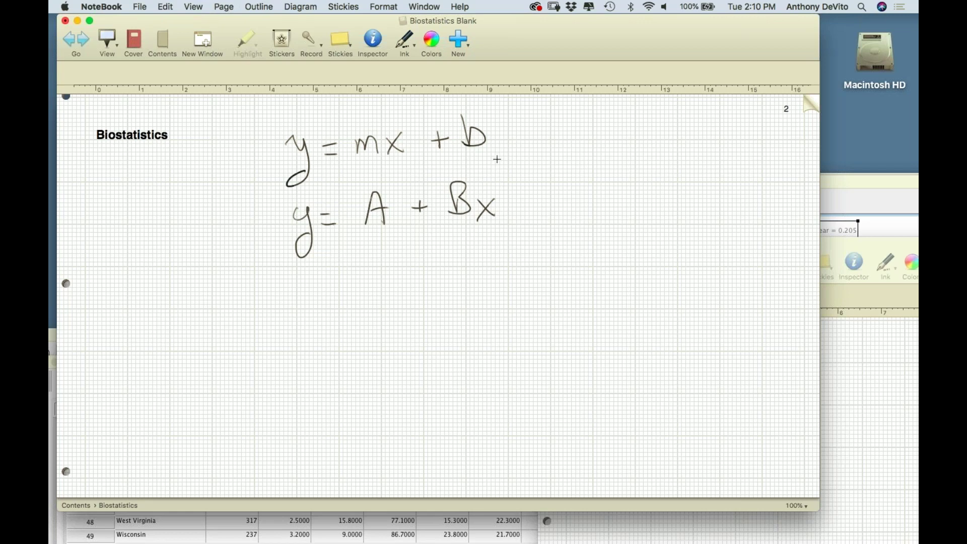
mouse_move(355, 133)
mouse_down()
mouse_move(373, 164)
mouse_move(377, 124)
mouse_up()
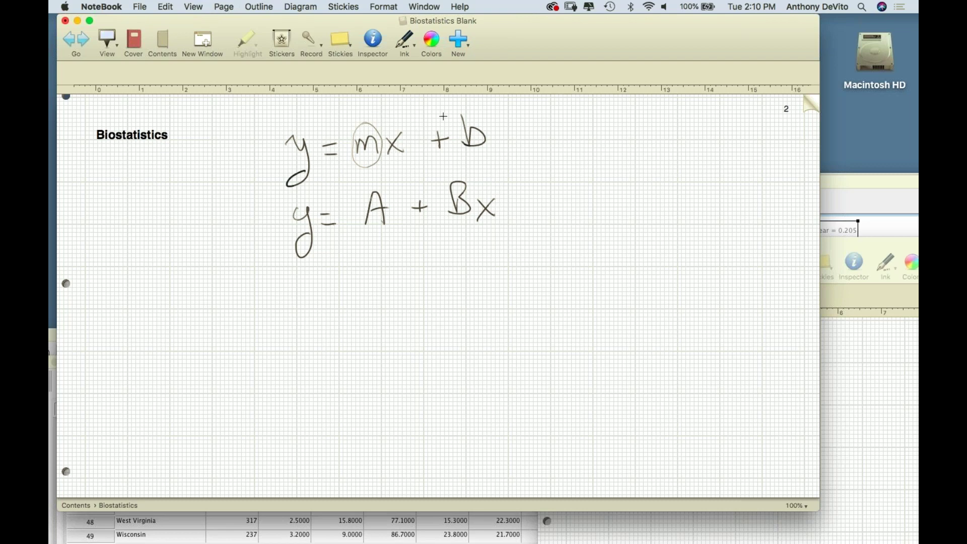
mouse_move(456, 107)
mouse_down()
mouse_move(467, 101)
mouse_move(448, 115)
mouse_up()
- Sketch a pair of graph axes beside the equations, labelling the horizontal axis 1 to 10 and the vertical axis 1 to 20
mouse_move(570, 118)
mouse_down()
mouse_move(552, 224)
mouse_move(744, 254)
mouse_up()
drag(555, 265, 554, 283)
drag(727, 289, 740, 285)
drag(527, 247, 527, 261)
drag(537, 115, 545, 125)
drag(550, 116, 551, 117)
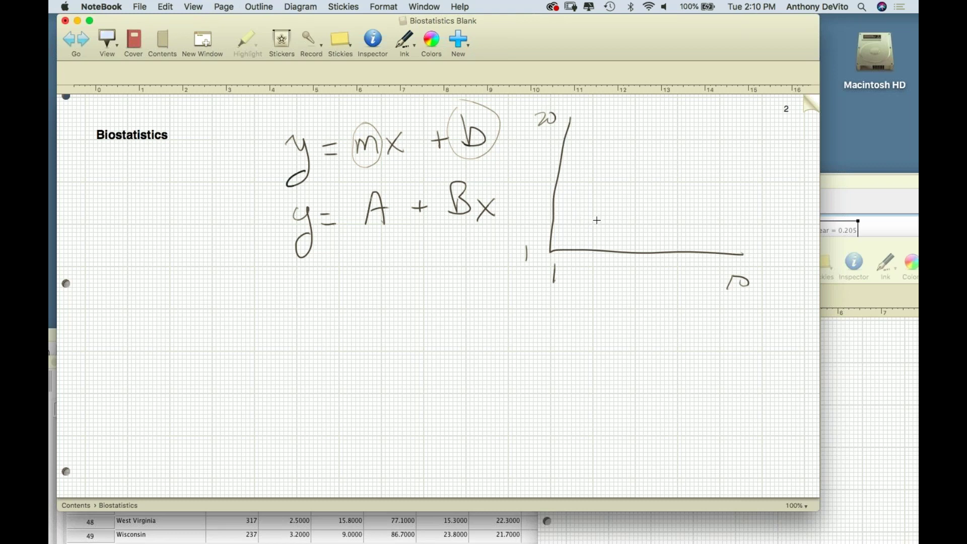
- Draw a rising straight line across the graph, extend it down past the vertical axis, and thicken the start of the horizontal axis
drag(720, 149, 724, 145)
drag(560, 240, 746, 135)
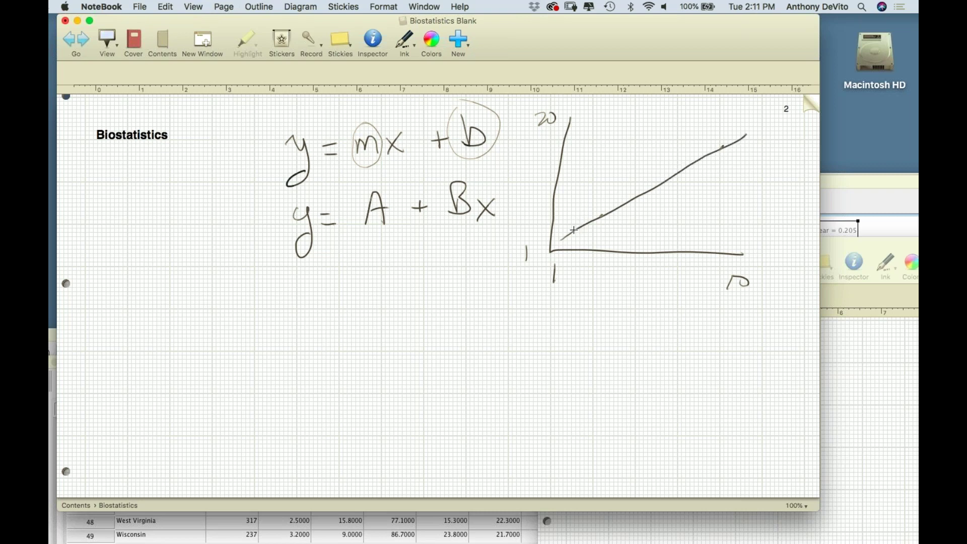
drag(573, 230, 440, 310)
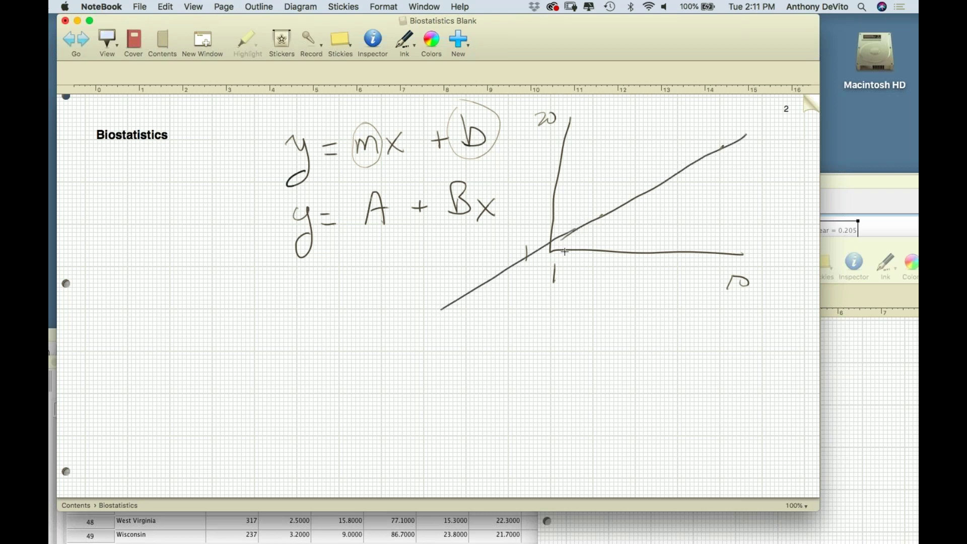
drag(552, 248, 630, 256)
drag(554, 254, 644, 256)
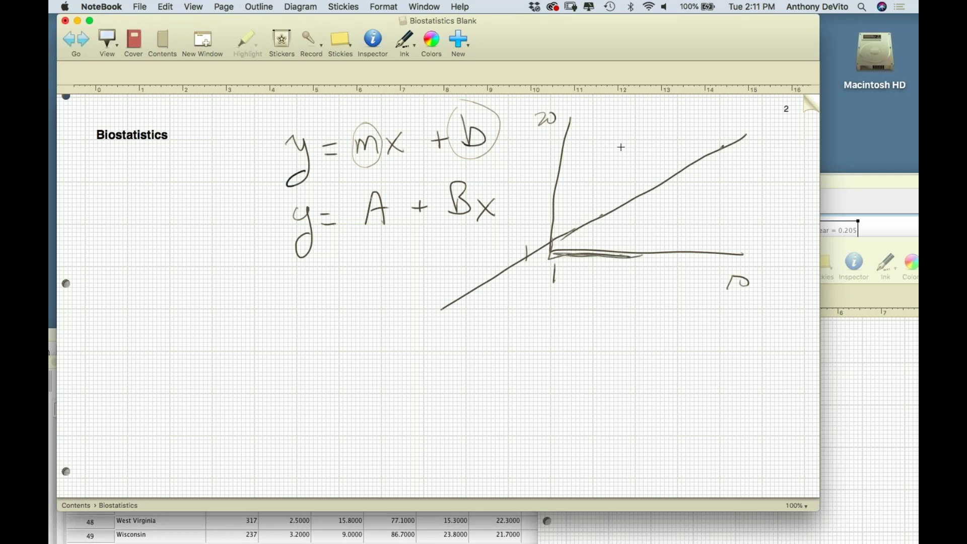
- Handwrite y = above the sloped line with the slope worked out as Δy/Δx = 20/10
mouse_move(603, 137)
mouse_down()
mouse_move(608, 168)
mouse_move(608, 158)
mouse_up()
drag(630, 140, 643, 144)
mouse_move(557, 253)
mouse_down()
mouse_move(728, 256)
mouse_move(751, 147)
mouse_up()
mouse_move(647, 123)
mouse_down()
mouse_move(652, 112)
mouse_move(665, 123)
mouse_up()
drag(658, 124, 655, 125)
mouse_move(655, 125)
mouse_down()
mouse_move(664, 141)
mouse_move(677, 120)
mouse_up()
mouse_move(683, 113)
mouse_down()
mouse_move(695, 116)
mouse_move(685, 135)
mouse_up()
mouse_move(692, 125)
mouse_down()
mouse_move(690, 135)
mouse_move(710, 114)
mouse_up()
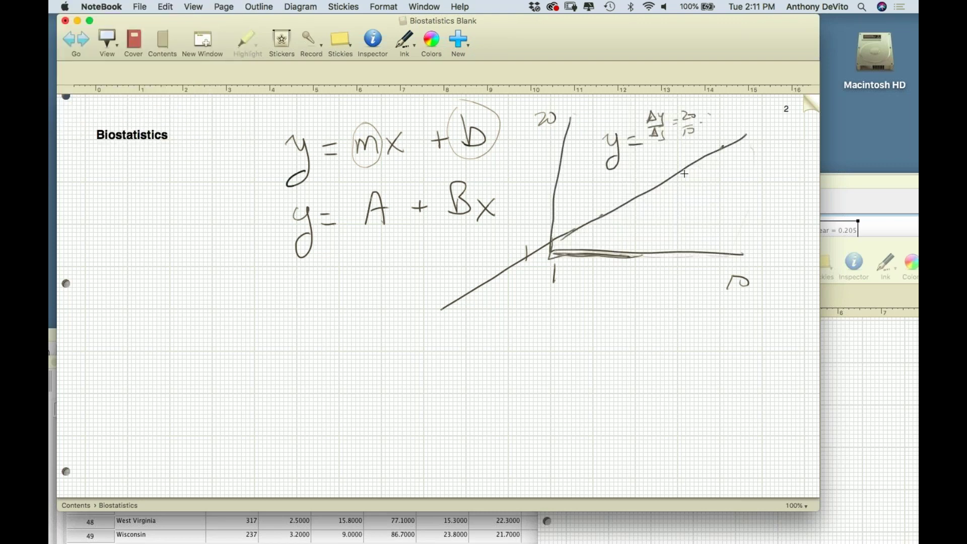
- Handwrite y = 2x + 2 beneath the sloped line, mark 2 as the intercept on the vertical axis, and circle the equation
mouse_move(673, 195)
mouse_down()
mouse_move(680, 217)
mouse_move(699, 195)
mouse_up()
mouse_move(694, 201)
mouse_down()
mouse_move(721, 187)
mouse_move(724, 201)
mouse_move(736, 202)
mouse_up()
drag(738, 189, 724, 203)
mouse_move(758, 186)
mouse_down()
mouse_move(767, 183)
mouse_move(761, 190)
mouse_up()
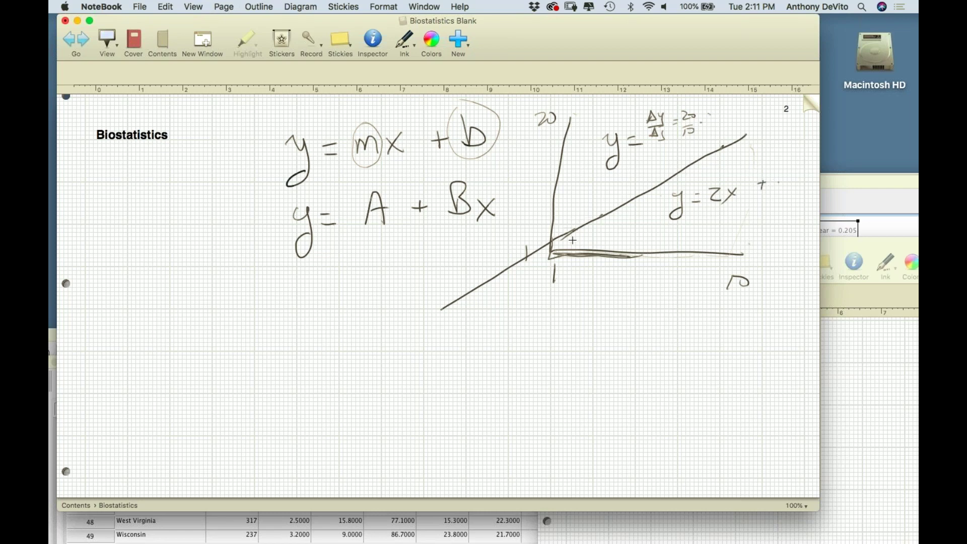
mouse_move(557, 265)
mouse_down()
mouse_move(546, 278)
mouse_move(560, 266)
mouse_up()
mouse_move(552, 215)
mouse_down()
mouse_move(548, 254)
mouse_move(558, 245)
mouse_move(547, 239)
mouse_move(579, 239)
mouse_move(510, 232)
mouse_move(516, 243)
mouse_up()
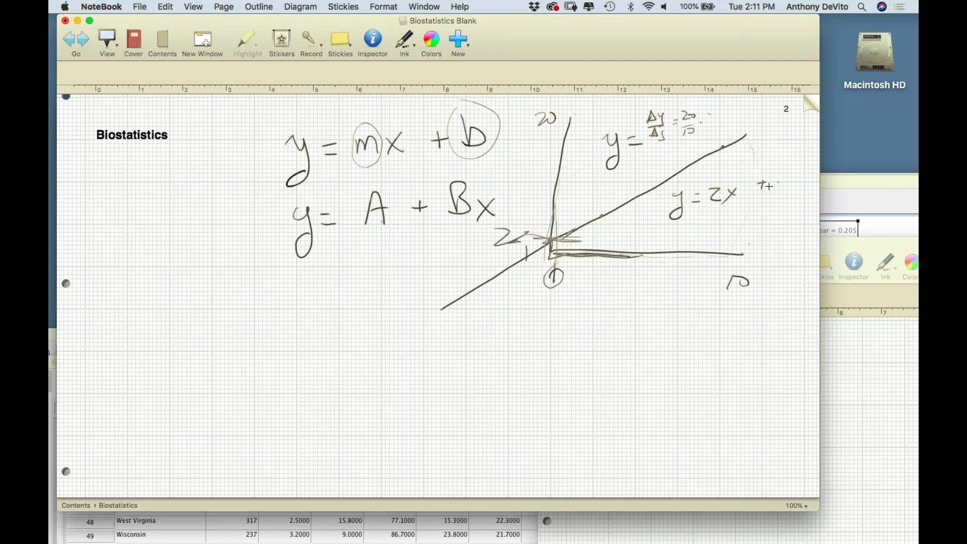
drag(777, 182, 789, 193)
mouse_move(778, 170)
mouse_down()
mouse_move(671, 182)
mouse_move(745, 216)
mouse_move(789, 199)
mouse_move(780, 166)
mouse_move(753, 135)
mouse_move(793, 111)
mouse_up()
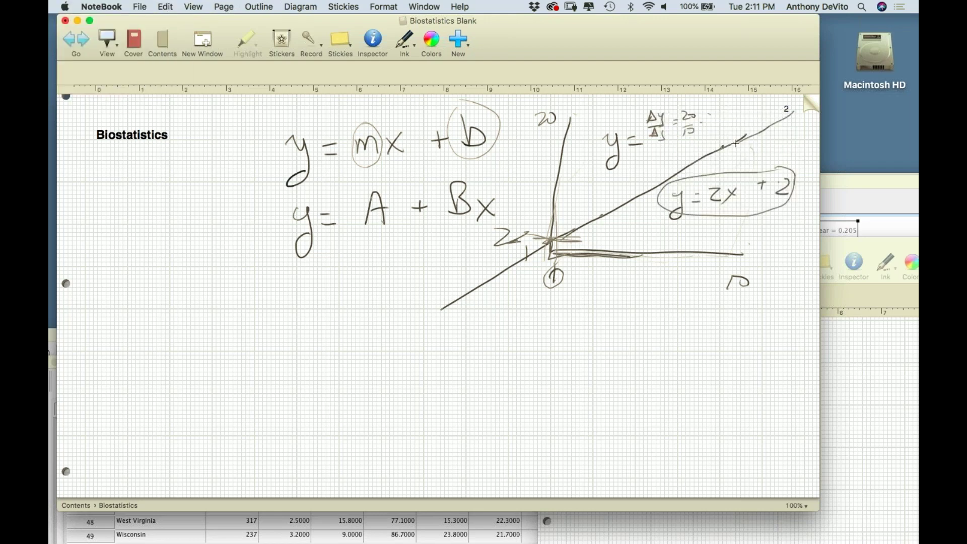
- Draw a second line parallel to and above the first, and dot the point where each line crosses the vertical axis
drag(551, 230, 554, 228)
drag(428, 270, 744, 106)
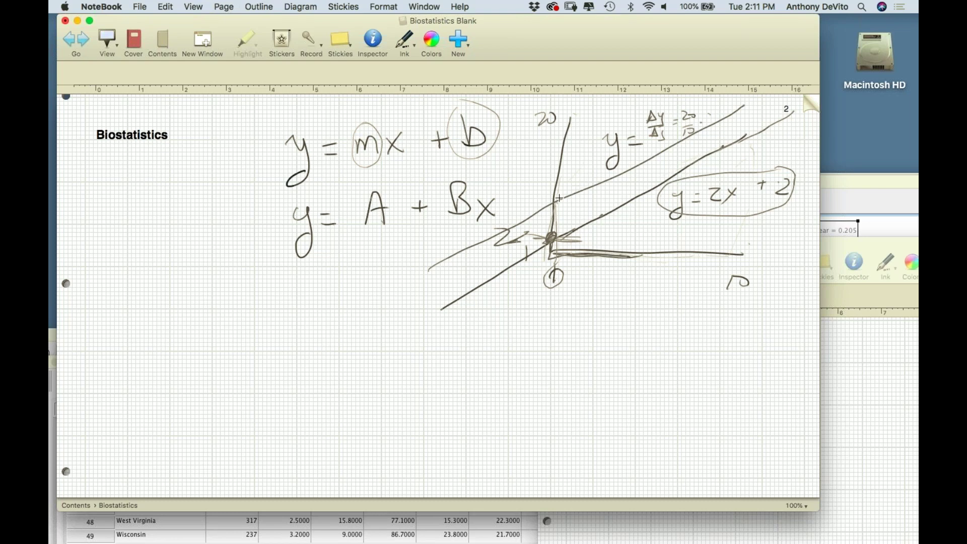
drag(554, 200, 553, 201)
- Circle the whole equation y = mx + b and circle its m and b again
mouse_move(506, 119)
mouse_down()
mouse_move(384, 110)
mouse_move(273, 156)
mouse_move(496, 144)
mouse_move(447, 118)
mouse_up()
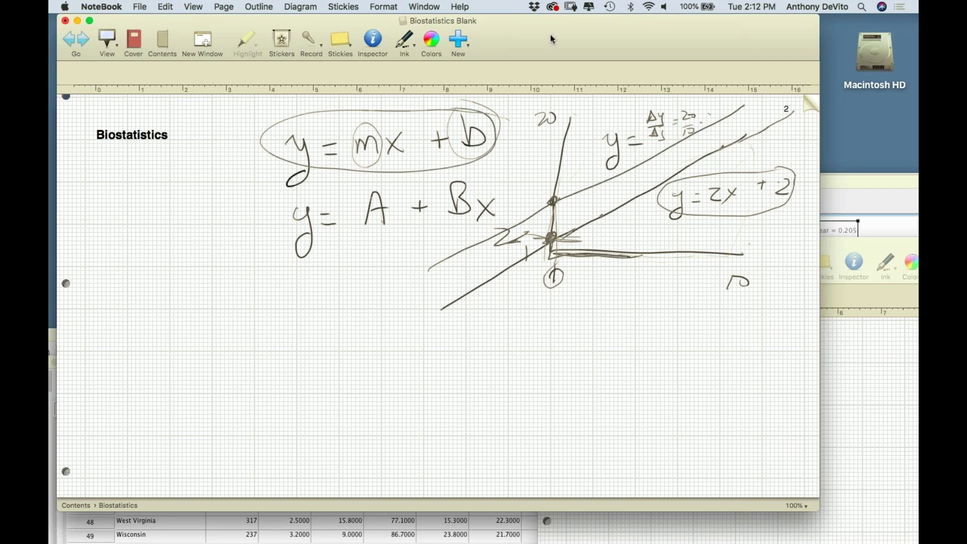
mouse_move(550, 34)
mouse_down()
mouse_move(513, 274)
mouse_move(551, 147)
mouse_move(552, 35)
mouse_up()
mouse_move(380, 137)
mouse_down()
mouse_move(373, 163)
mouse_move(375, 127)
mouse_up()
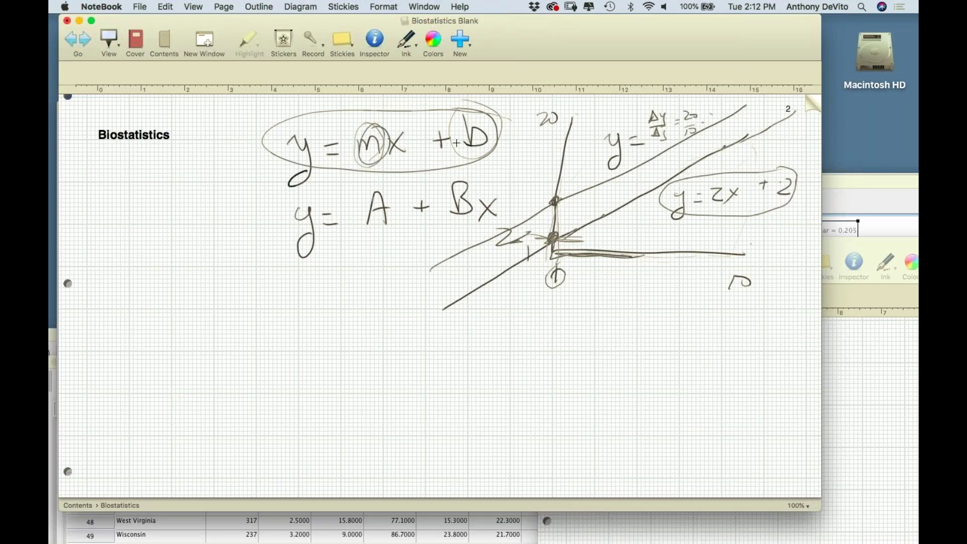
mouse_move(460, 116)
mouse_down()
mouse_move(490, 148)
mouse_move(464, 120)
mouse_up()
- Move the Biostatistics notebook down out of the way and bring the Violent Crime.sav data in SPSS Statistics to the front
drag(564, 34, 445, 204)
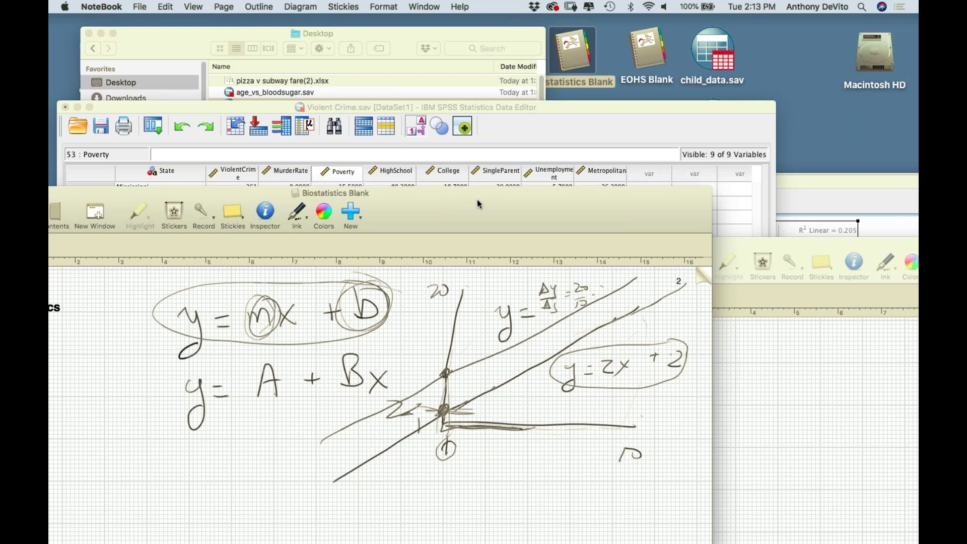
drag(537, 203, 587, 237)
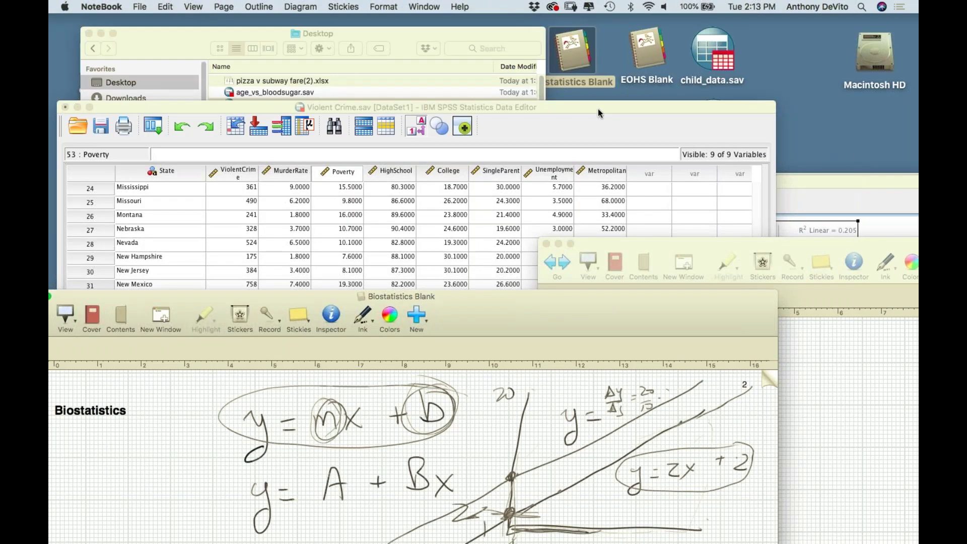
click(599, 106)
drag(600, 104, 585, 19)
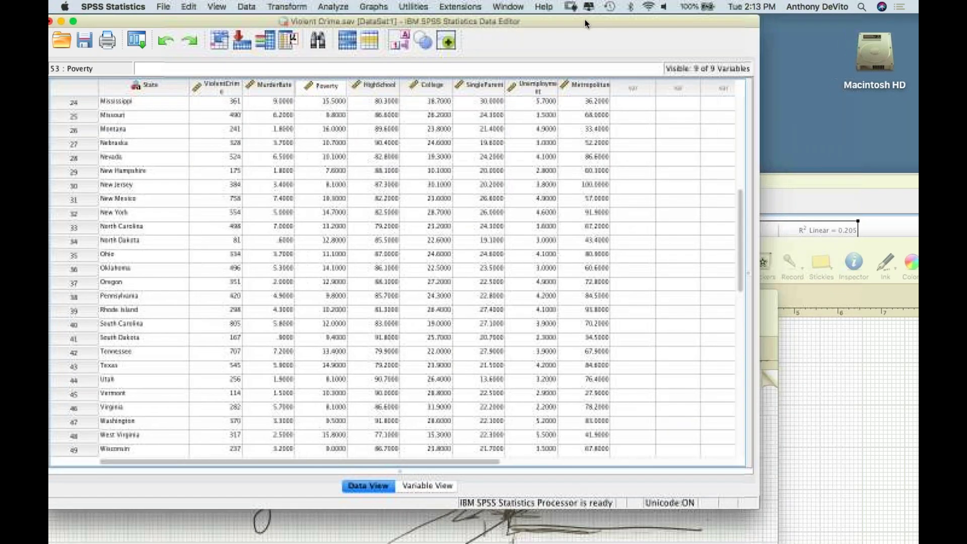
- Start a linear regression with Poverty as the dependent variable
click(334, 5)
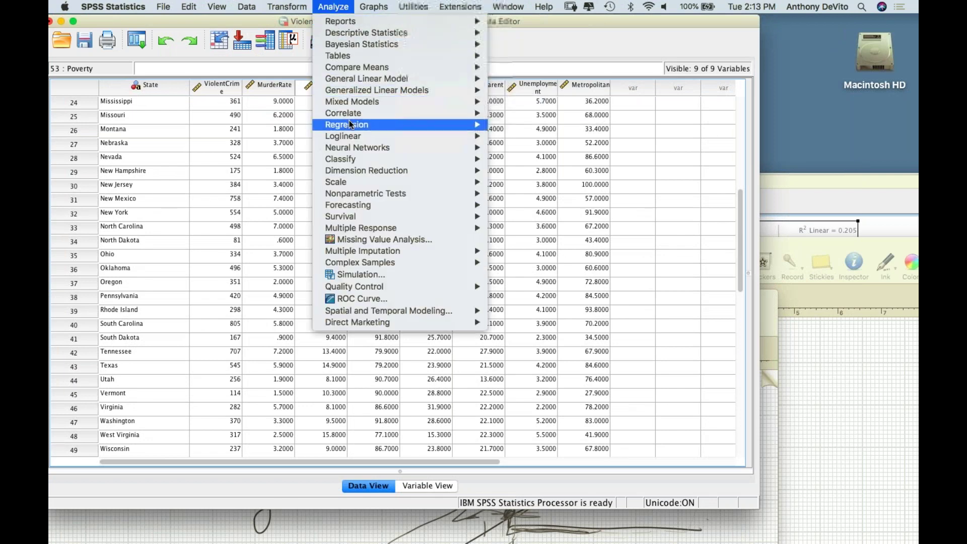
mouse_move(350, 117)
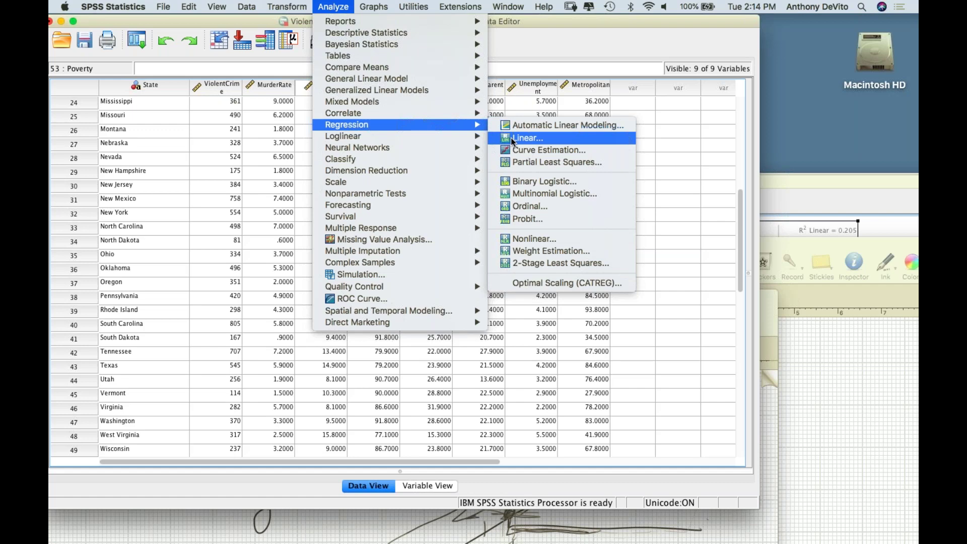
click(511, 138)
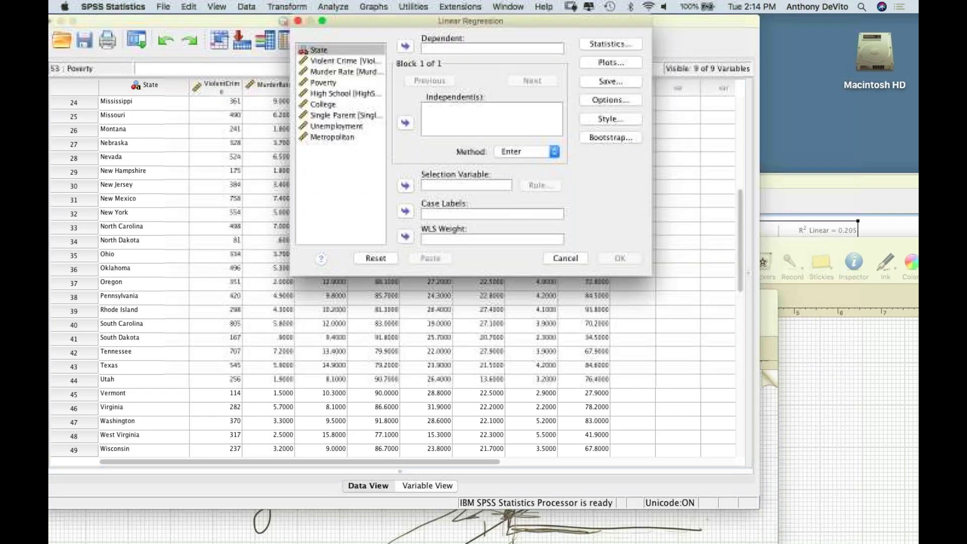
click(455, 116)
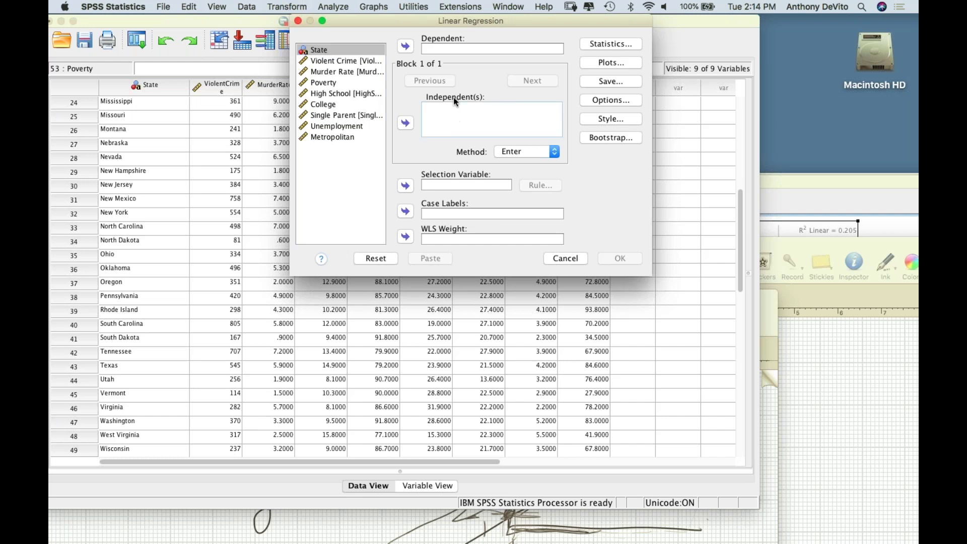
click(442, 48)
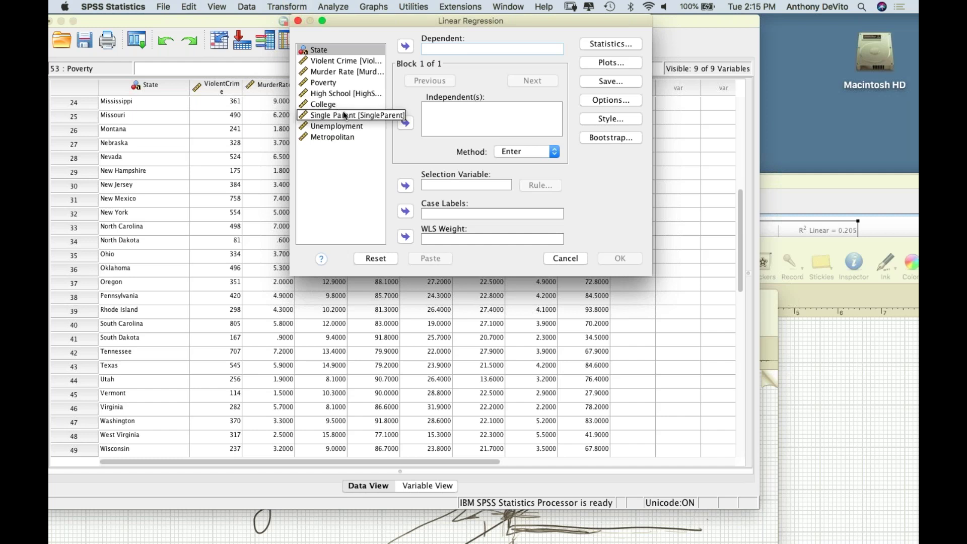
click(324, 83)
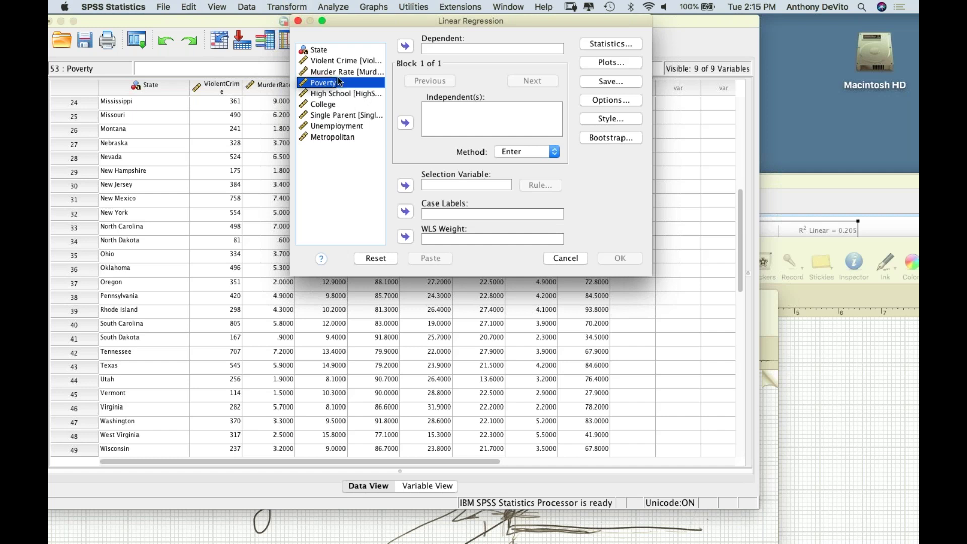
click(405, 47)
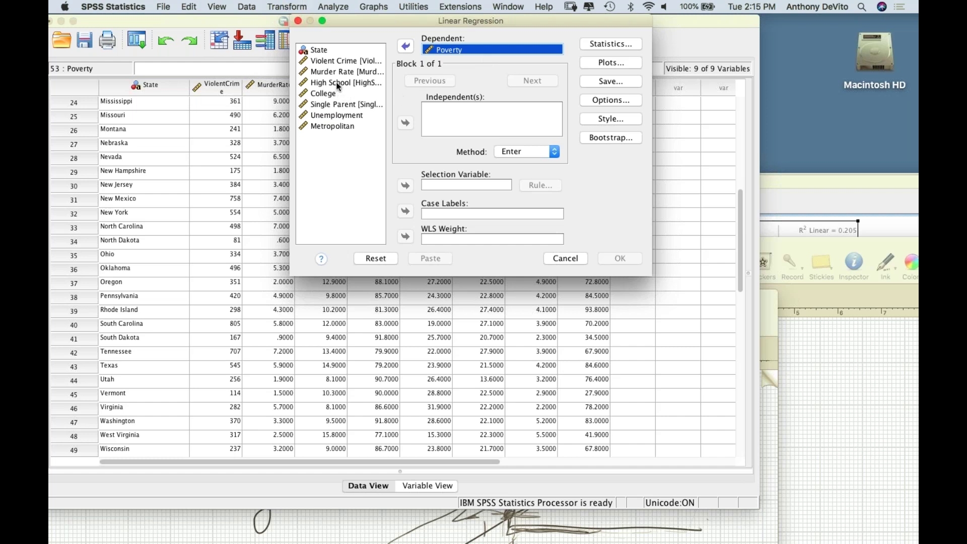
- Add Single Parent as the independent variable and run the regression with the Estimates and Model fit statistics
click(346, 105)
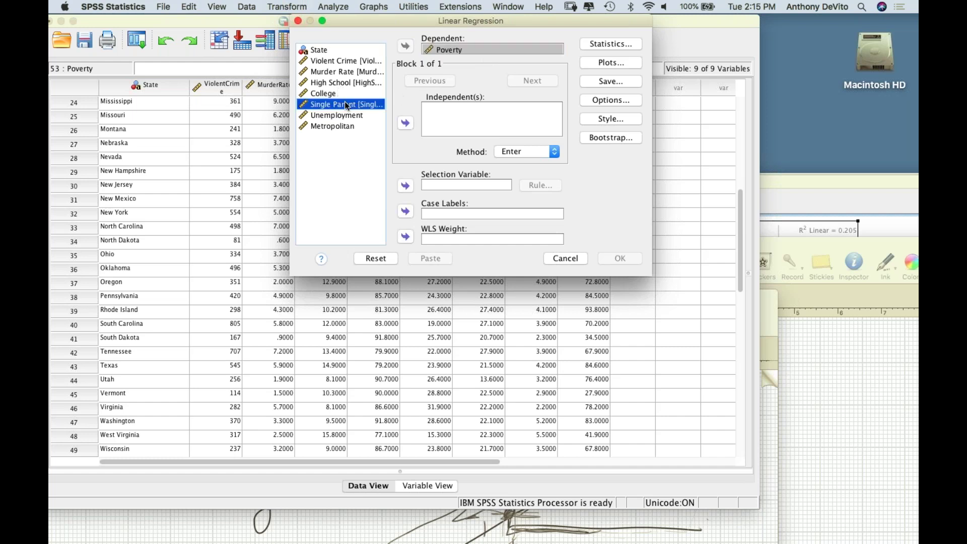
click(405, 122)
click(500, 107)
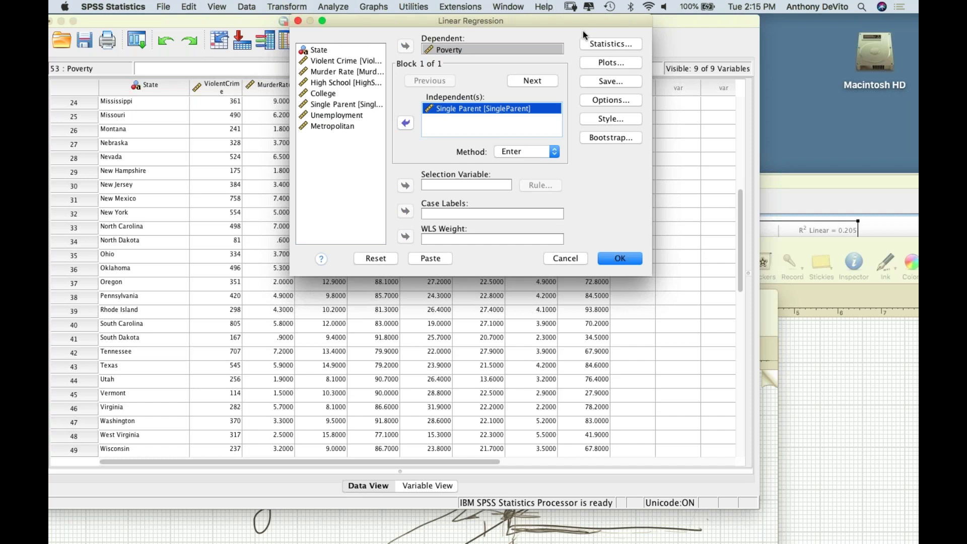
click(602, 44)
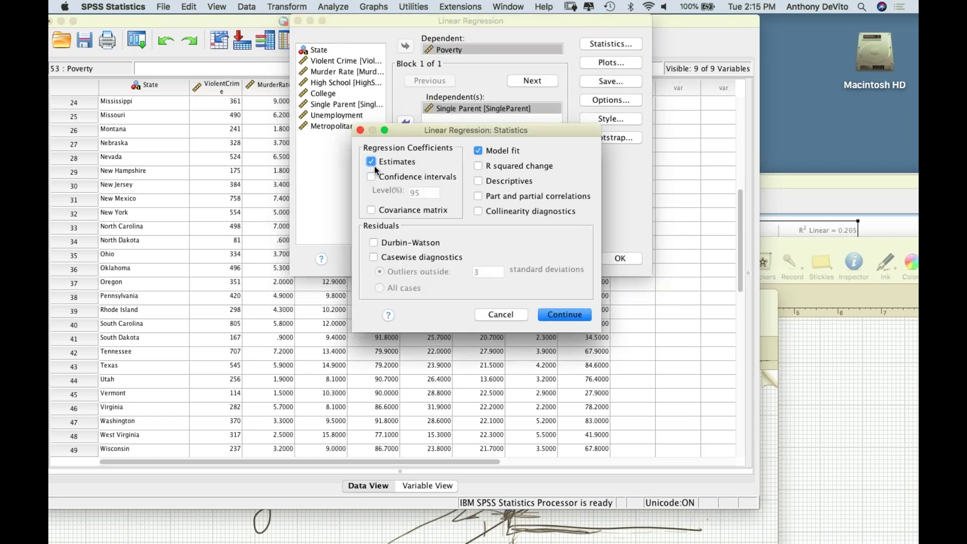
click(361, 130)
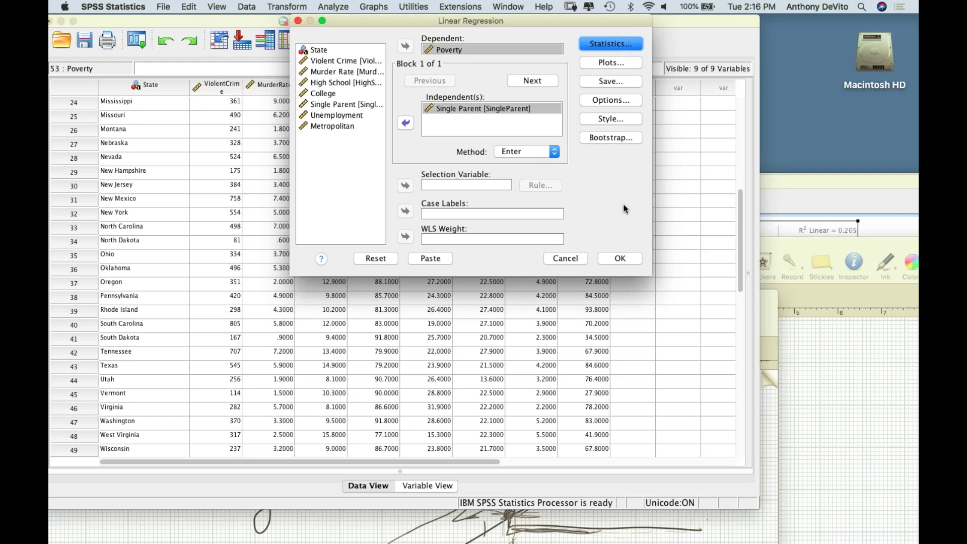
click(617, 259)
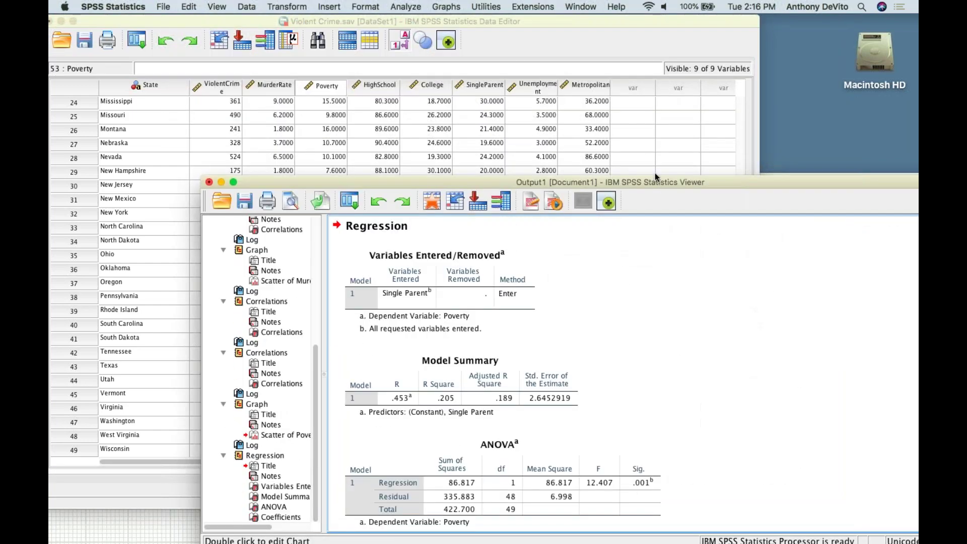
- Examine the Model Summary and ANOVA tables in the Poverty by Single Parent regression output
drag(656, 178, 582, 16)
scroll(546, 219, down, 3)
click(422, 124)
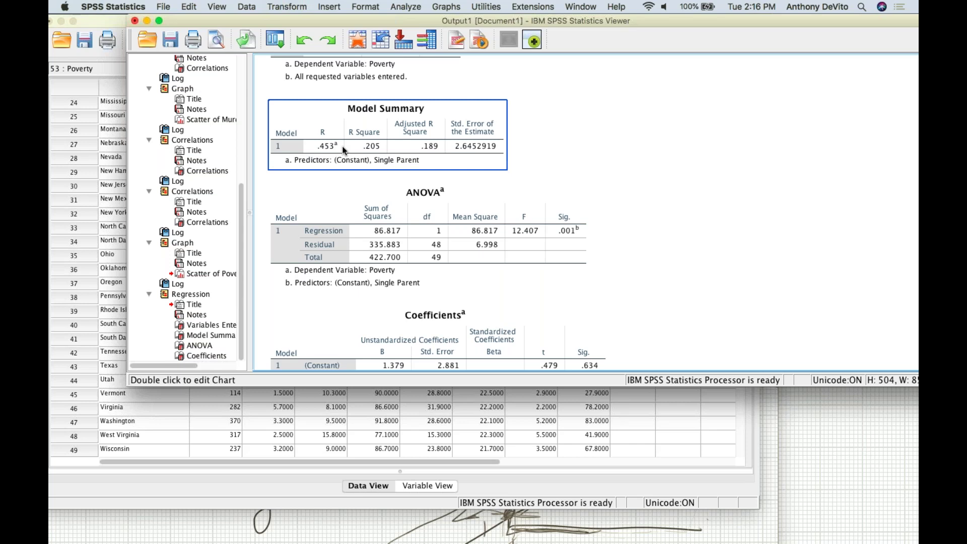
click(529, 164)
click(528, 192)
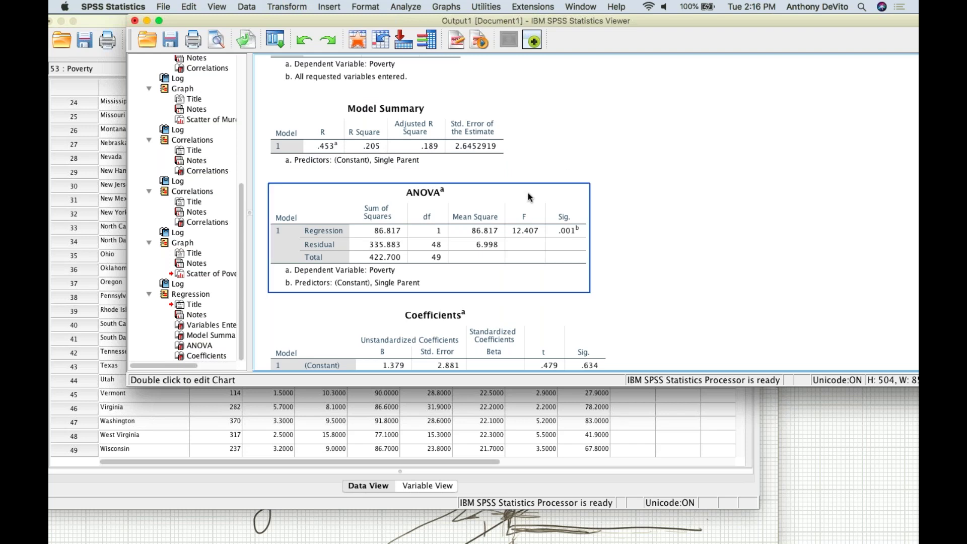
scroll(528, 193, down, 2)
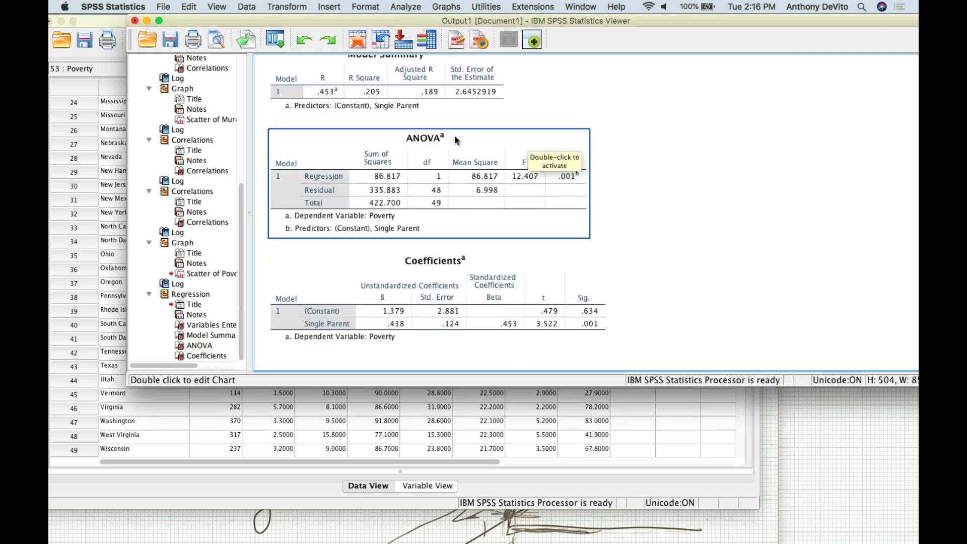
click(548, 255)
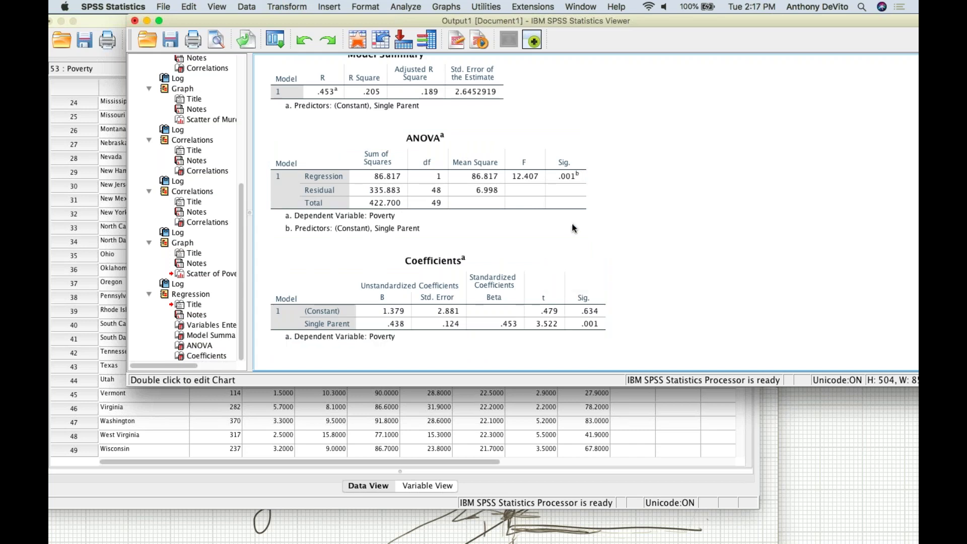
- Compare the ANOVA significance with the constant and Single Parent values in the Coefficients table
click(579, 175)
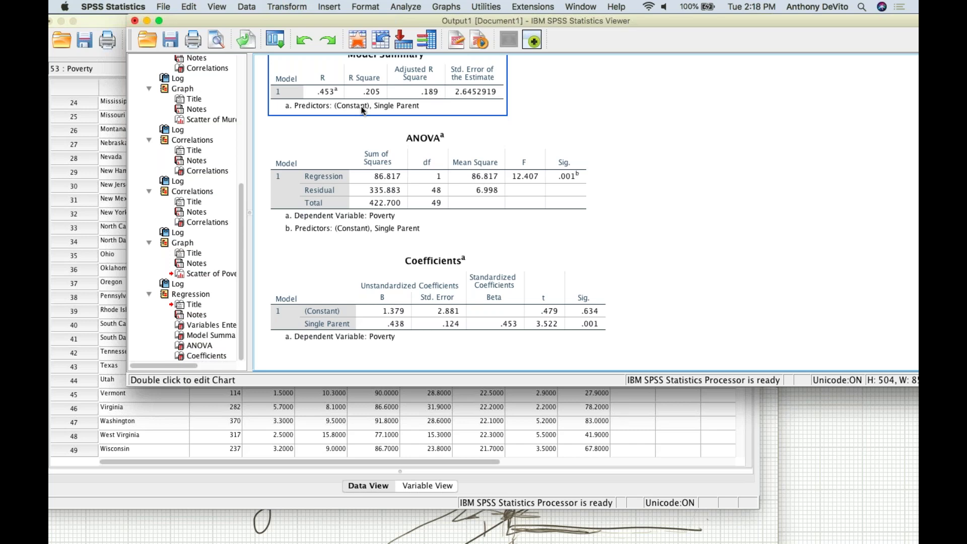
click(503, 137)
scroll(540, 185, up, 2)
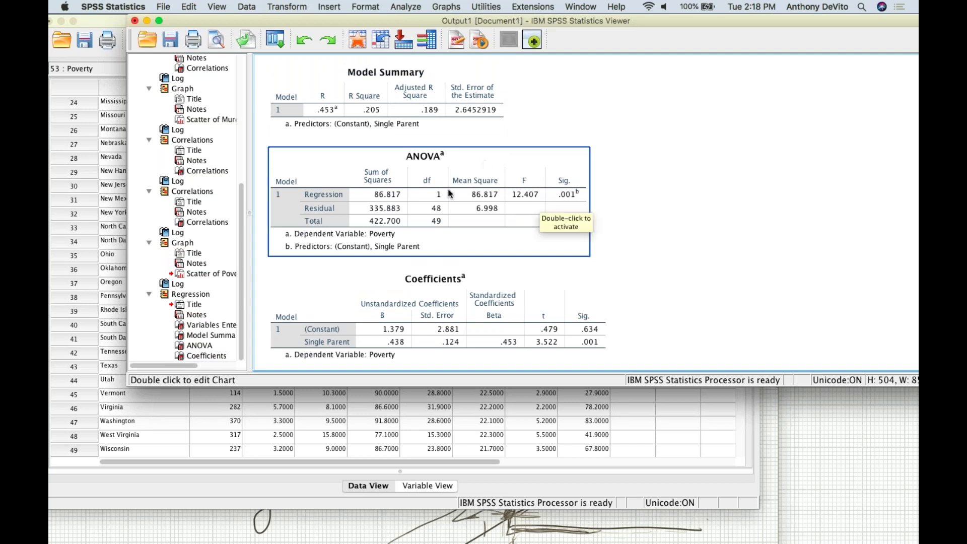
click(410, 299)
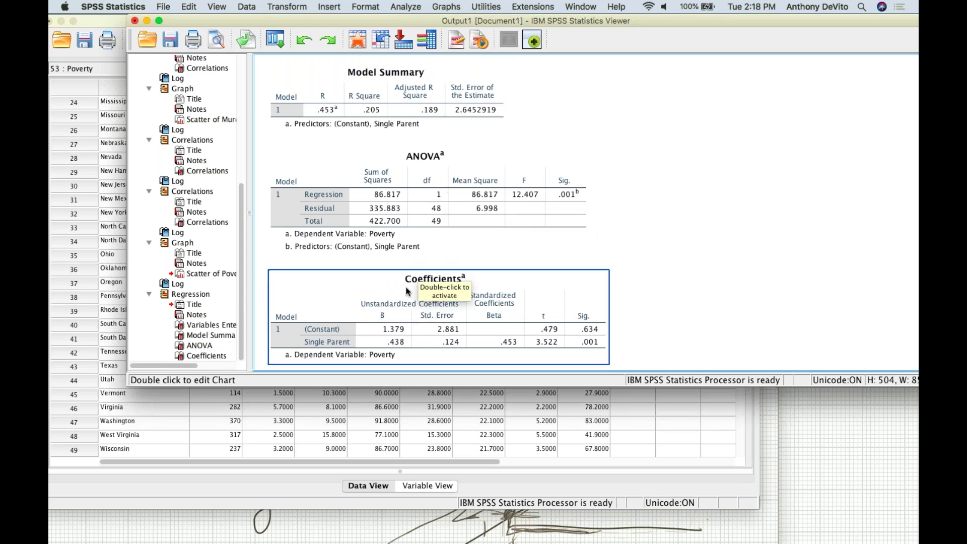
click(535, 236)
click(605, 253)
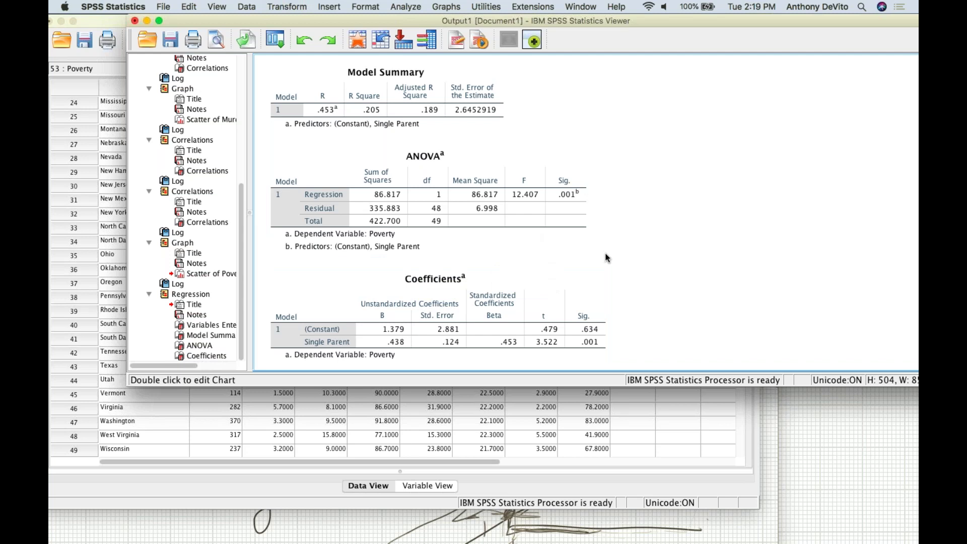
click(531, 305)
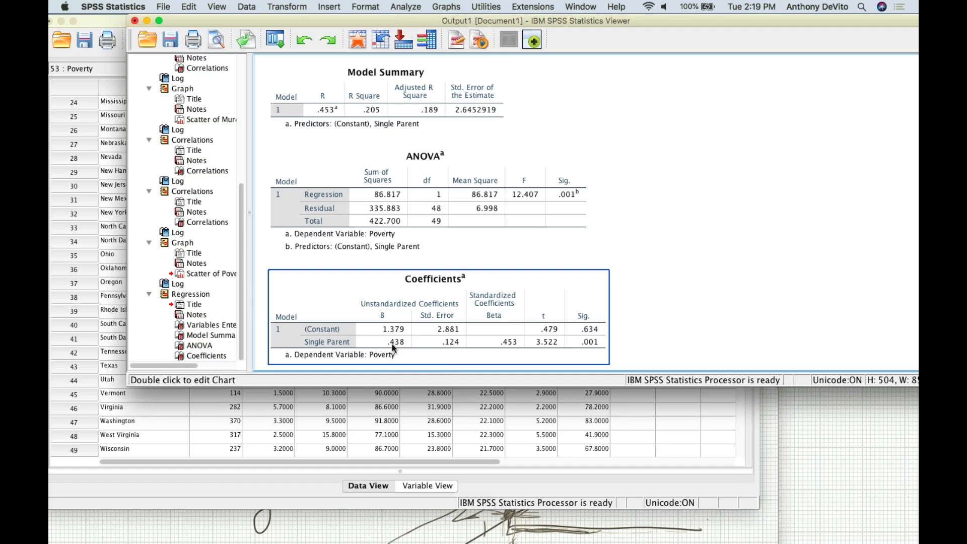
click(383, 139)
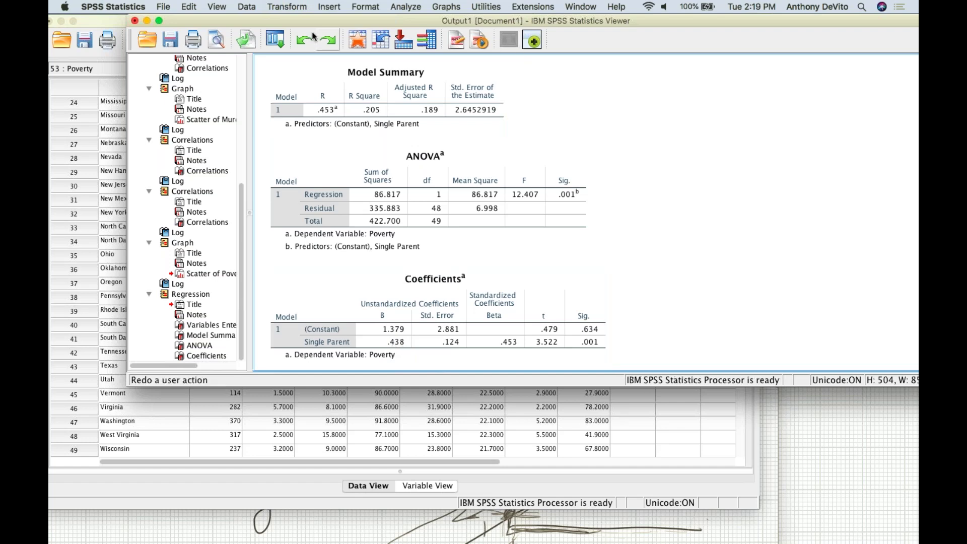
- Rearrange the open windows so the blank EOHS page in NotebooK sits beneath the regression output tables
drag(309, 22, 520, 20)
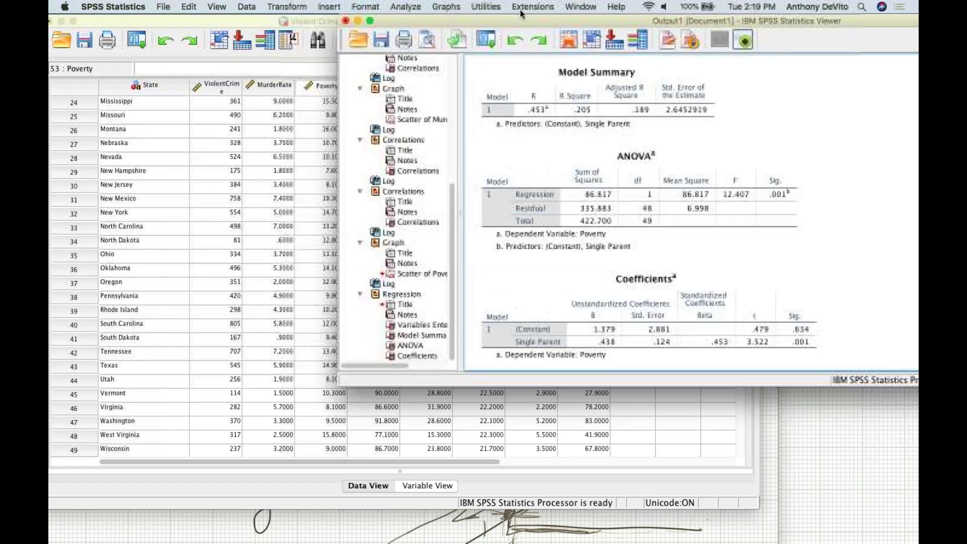
click(250, 22)
drag(249, 21, 225, 329)
drag(172, 47, 137, 171)
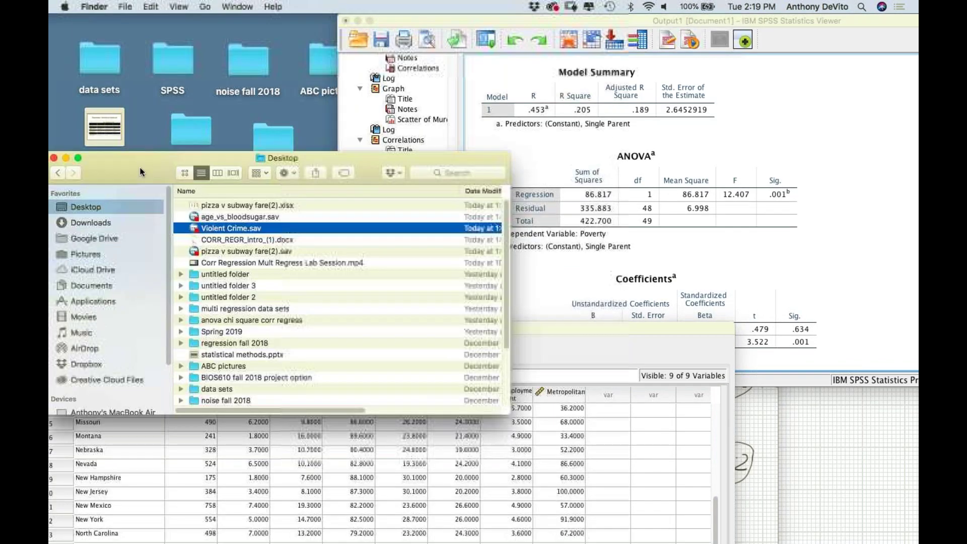
click(785, 428)
drag(657, 243, 377, 258)
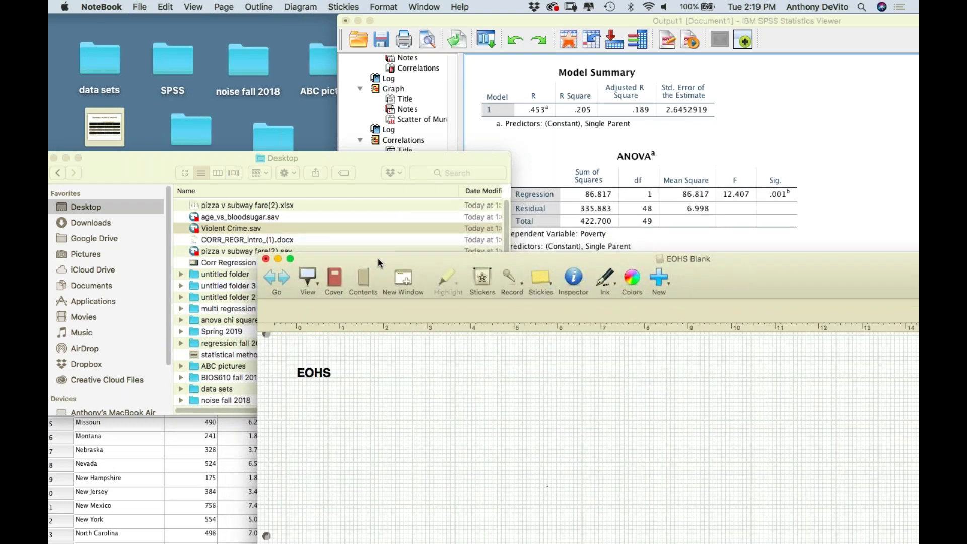
click(540, 122)
click(617, 151)
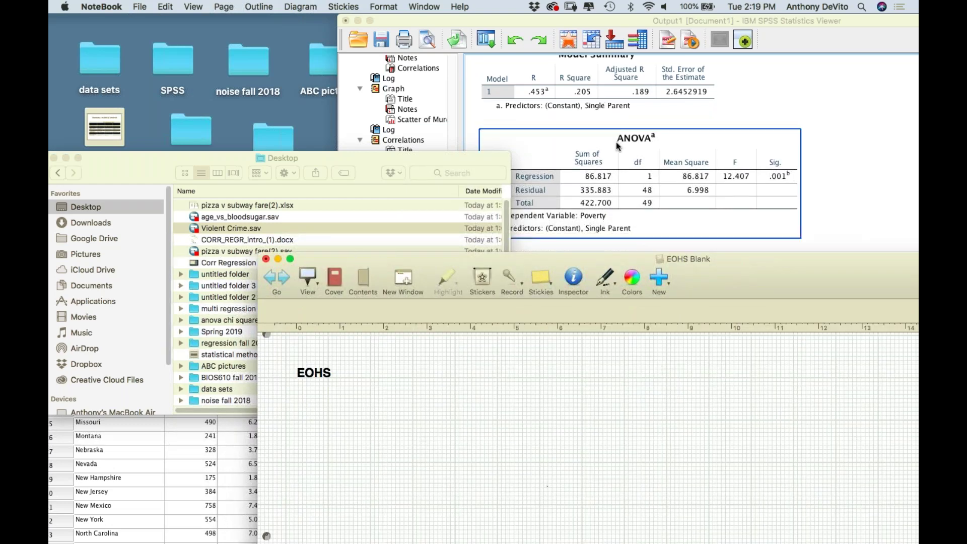
- Bring the Coefficients table into view in the output and place the EOHS page directly beneath it
drag(721, 276, 729, 197)
click(778, 368)
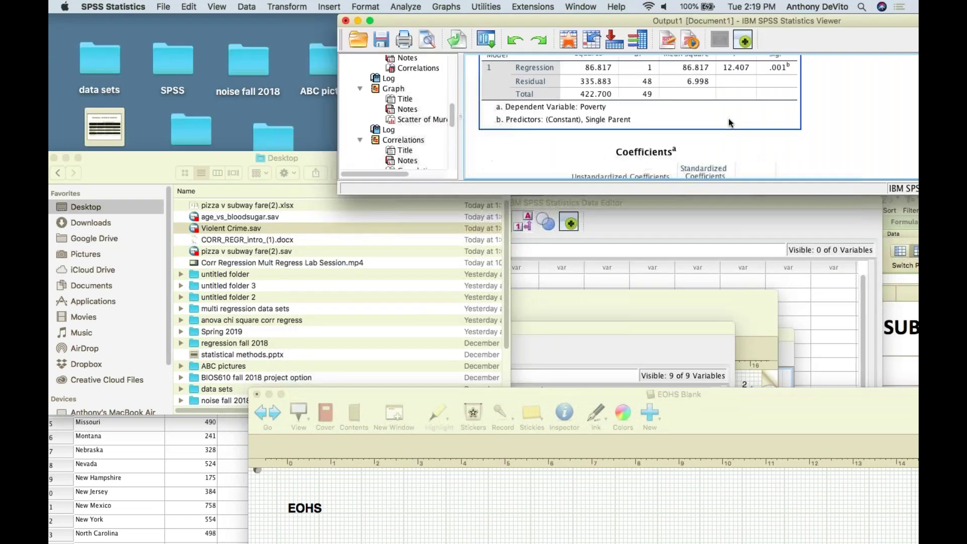
drag(707, 403, 573, 183)
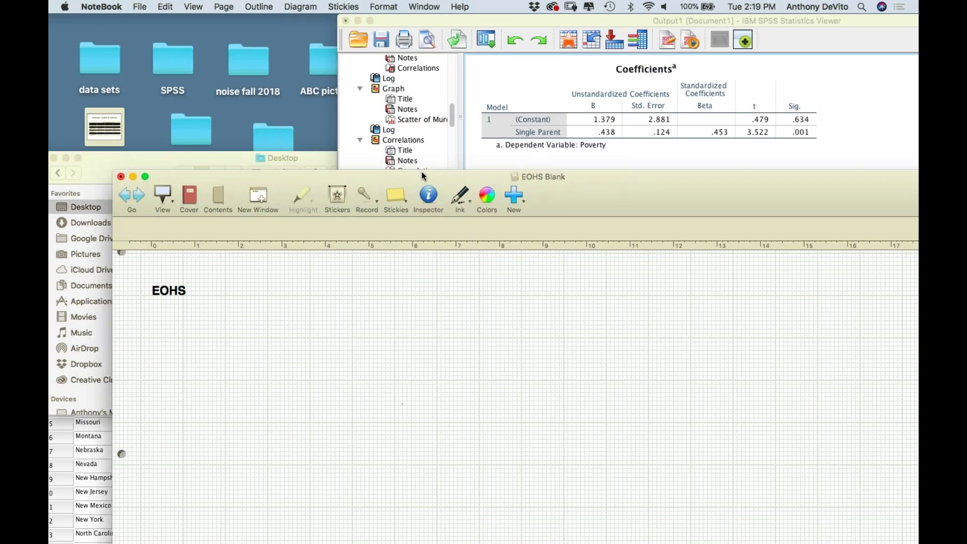
- Sketch a pair of graph axes on the EOHS page with a rising regression line across them
mouse_move(318, 295)
mouse_down()
mouse_move(301, 452)
mouse_move(579, 441)
mouse_up()
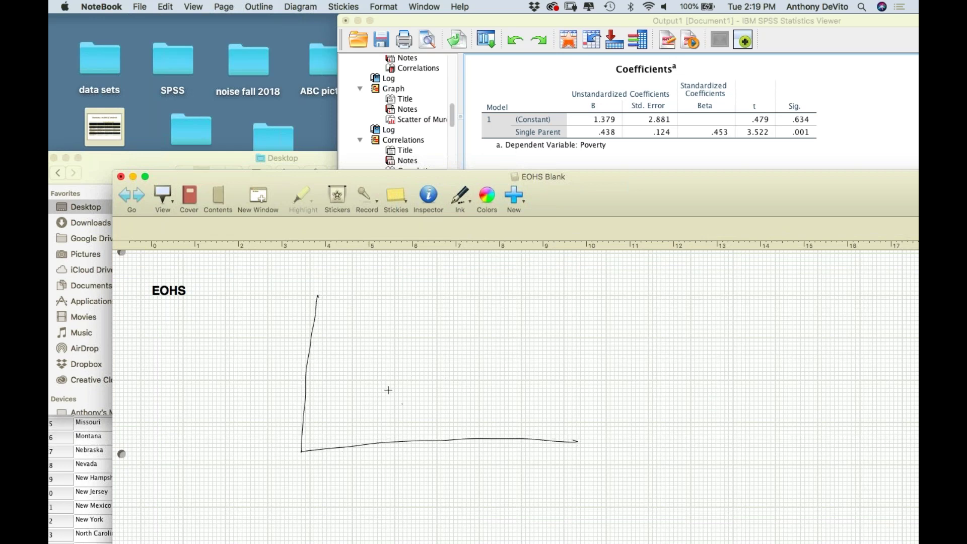
click(636, 130)
drag(314, 417, 591, 312)
- Handwrite the general line equation y = A + Bx above the graph
drag(414, 277, 422, 296)
mouse_move(426, 275)
mouse_down()
mouse_move(423, 309)
mouse_move(445, 278)
mouse_up()
mouse_move(440, 284)
mouse_down()
mouse_move(462, 273)
mouse_move(471, 289)
mouse_move(472, 280)
mouse_move(500, 275)
mouse_up()
mouse_move(494, 267)
mouse_down()
mouse_move(493, 286)
mouse_move(509, 288)
mouse_up()
mouse_move(523, 273)
mouse_down()
mouse_move(532, 289)
mouse_move(524, 290)
mouse_up()
- Handwrite y = 1.379 + .438(SP) beside the general equation, using the B values from the Coefficients table
drag(583, 272, 594, 283)
mouse_move(595, 271)
mouse_down()
mouse_move(592, 297)
mouse_move(616, 279)
mouse_up()
mouse_move(608, 287)
mouse_down()
mouse_move(644, 291)
mouse_move(670, 280)
mouse_move(666, 291)
mouse_up()
click(638, 291)
mouse_move(681, 271)
mouse_down()
mouse_move(683, 292)
mouse_move(718, 279)
mouse_up()
click(631, 150)
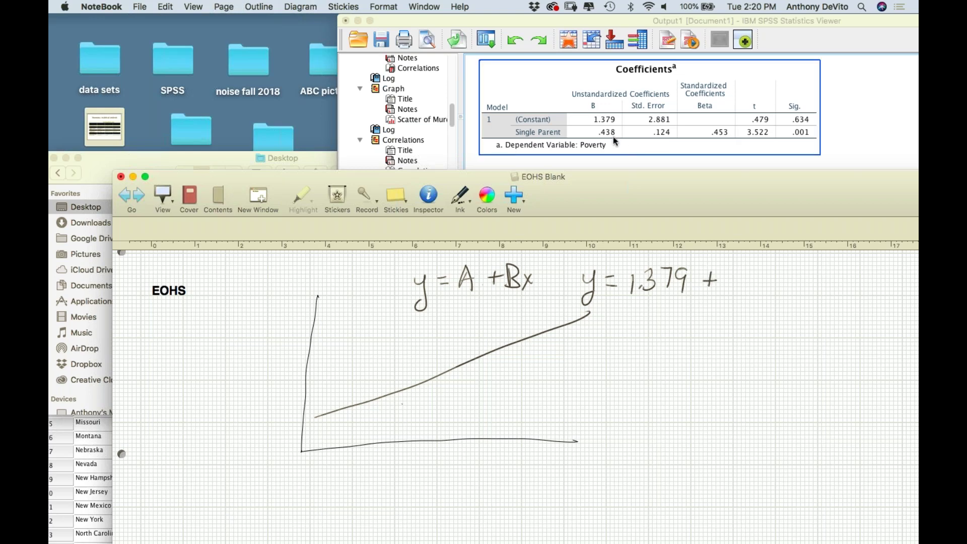
click(731, 282)
mouse_move(740, 266)
mouse_down()
mouse_move(745, 288)
mouse_move(763, 268)
mouse_move(781, 270)
mouse_move(780, 297)
mouse_up()
click(579, 153)
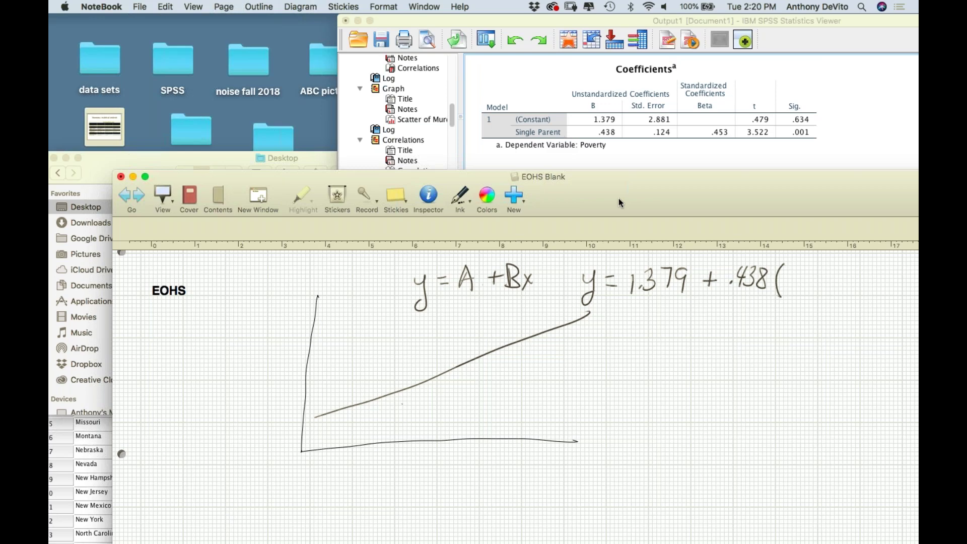
drag(799, 276, 784, 296)
drag(801, 275, 797, 297)
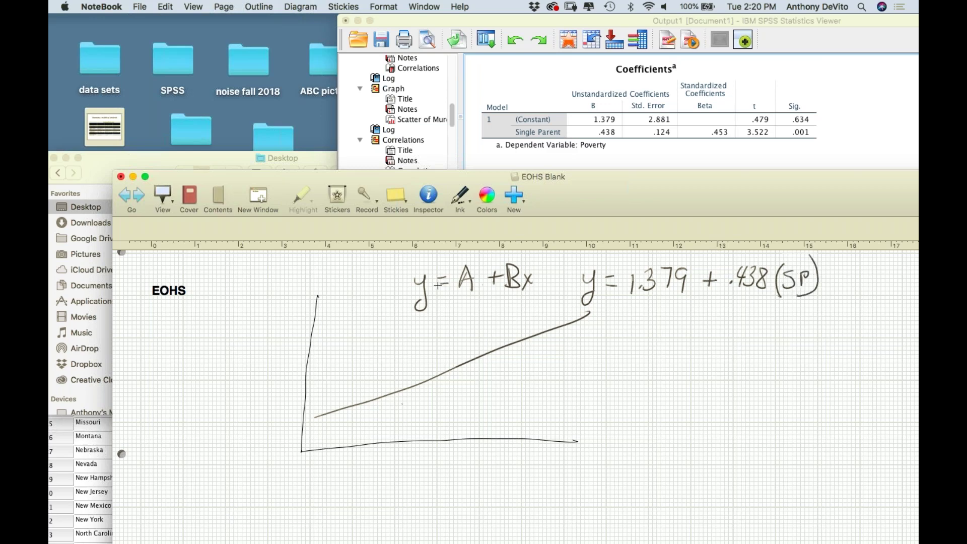
- Write the rounded equation PR = 1.38 + .44(SP) beneath it, circle PR and underline SP
mouse_move(570, 355)
mouse_down()
mouse_move(570, 377)
mouse_move(580, 354)
mouse_move(584, 378)
mouse_move(614, 366)
mouse_up()
mouse_move(608, 371)
mouse_down()
mouse_move(632, 366)
mouse_move(629, 376)
mouse_move(657, 355)
mouse_move(648, 377)
mouse_move(666, 373)
mouse_move(674, 351)
mouse_move(692, 377)
mouse_move(708, 379)
mouse_move(751, 362)
mouse_up()
click(642, 369)
drag(749, 353, 746, 378)
mouse_move(772, 336)
mouse_down()
mouse_move(764, 381)
mouse_move(789, 378)
mouse_move(796, 356)
mouse_move(809, 377)
mouse_move(793, 385)
mouse_up()
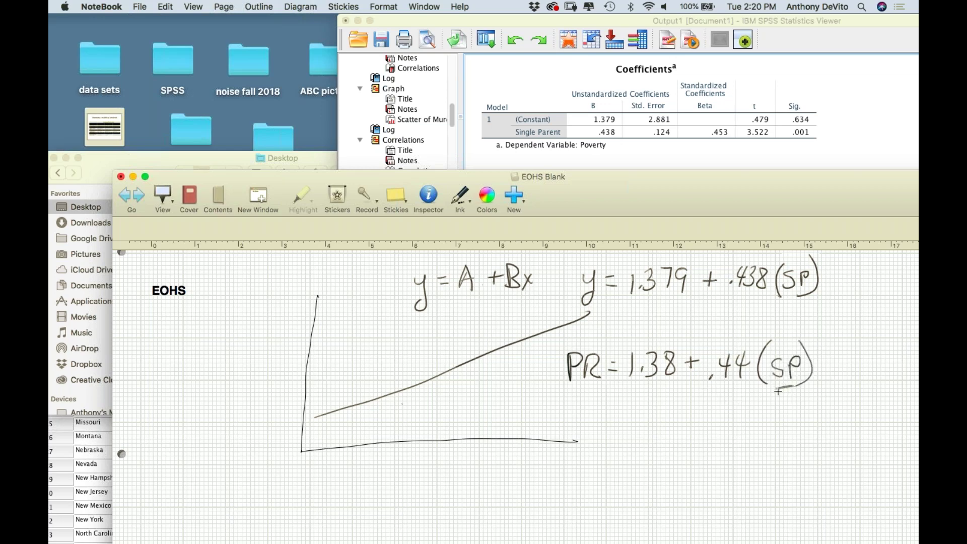
mouse_move(559, 386)
mouse_down()
mouse_move(604, 373)
mouse_move(605, 355)
mouse_move(561, 348)
mouse_move(558, 388)
mouse_up()
drag(786, 383, 793, 381)
- Write a line below substituting .20 for the Single Parent value: PR = 1.38 (.44(.20)
mouse_move(581, 407)
mouse_down()
mouse_move(592, 427)
mouse_move(603, 406)
mouse_move(626, 410)
mouse_up()
drag(615, 420, 657, 427)
drag(668, 401, 670, 426)
mouse_move(696, 404)
mouse_down()
mouse_move(689, 412)
mouse_move(697, 403)
mouse_move(730, 434)
mouse_move(751, 417)
mouse_up()
click(731, 424)
mouse_move(748, 409)
mouse_down()
mouse_move(747, 426)
mouse_move(768, 417)
mouse_up()
drag(765, 408, 763, 428)
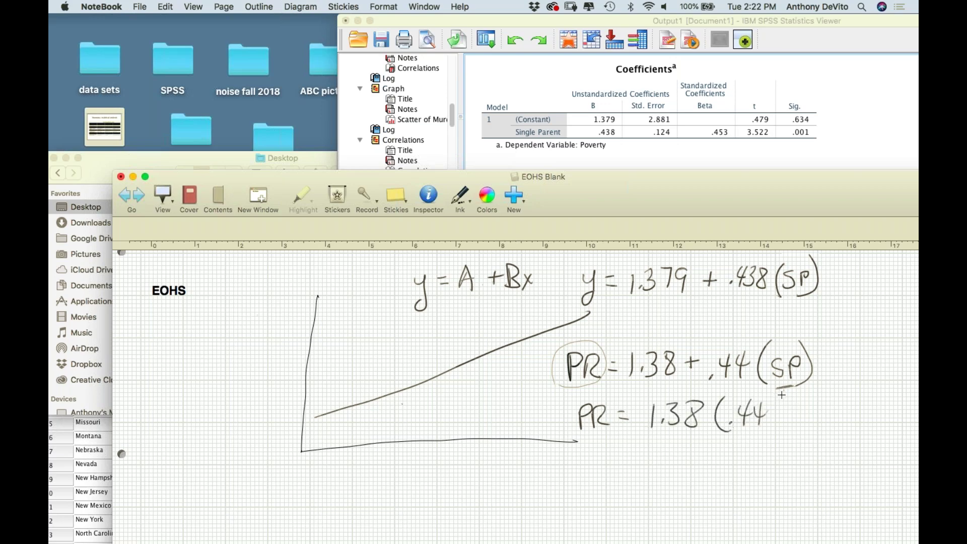
drag(786, 388, 784, 429)
click(789, 415)
mouse_move(795, 414)
mouse_down()
mouse_move(805, 427)
mouse_move(809, 409)
mouse_move(817, 429)
mouse_up()
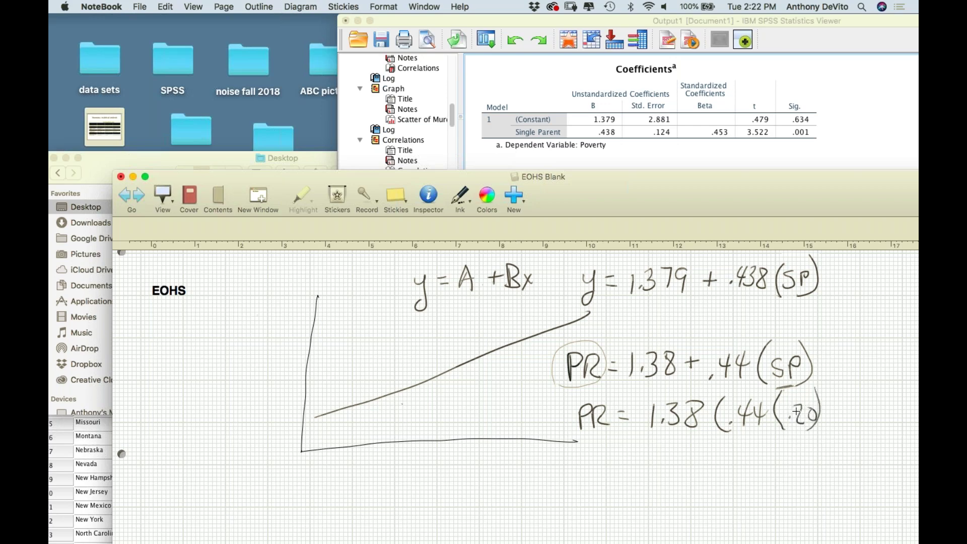
drag(780, 399, 776, 404)
- Switch to the Violent Crime.sav data and check how the Poverty and SingleParent values are expressed
click(651, 167)
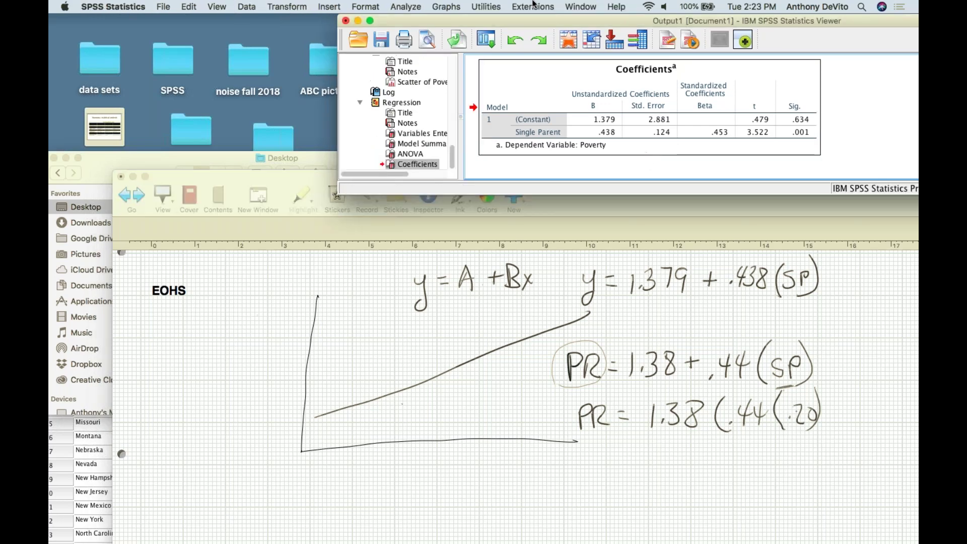
click(582, 7)
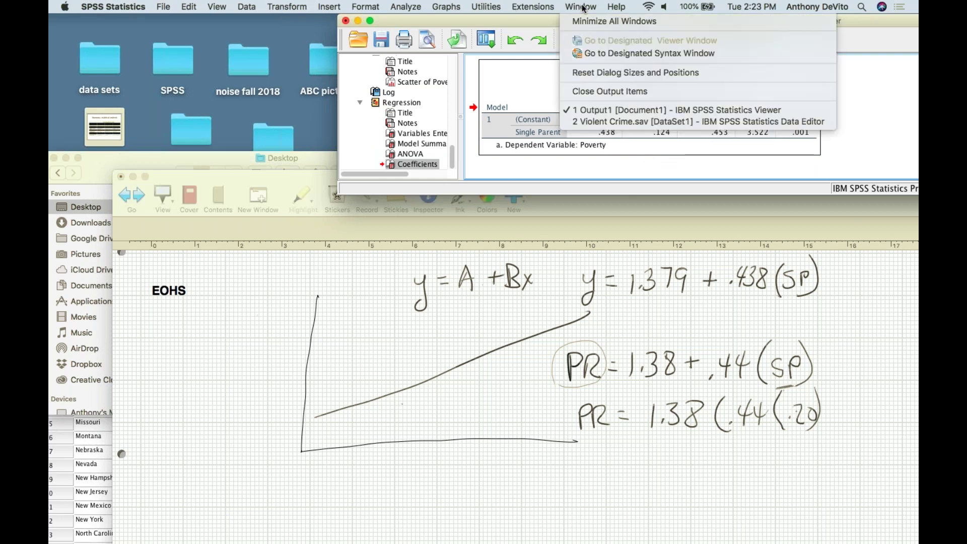
click(611, 122)
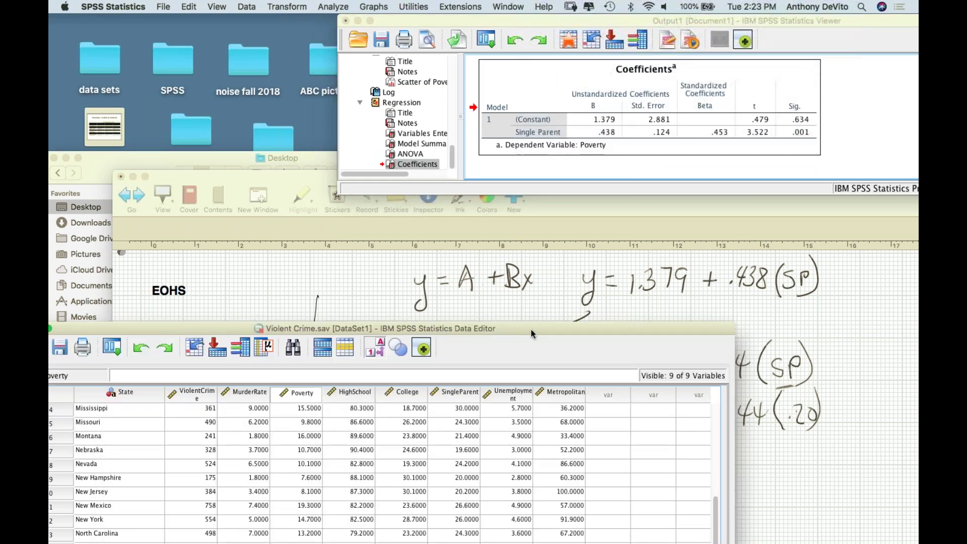
double_click(531, 330)
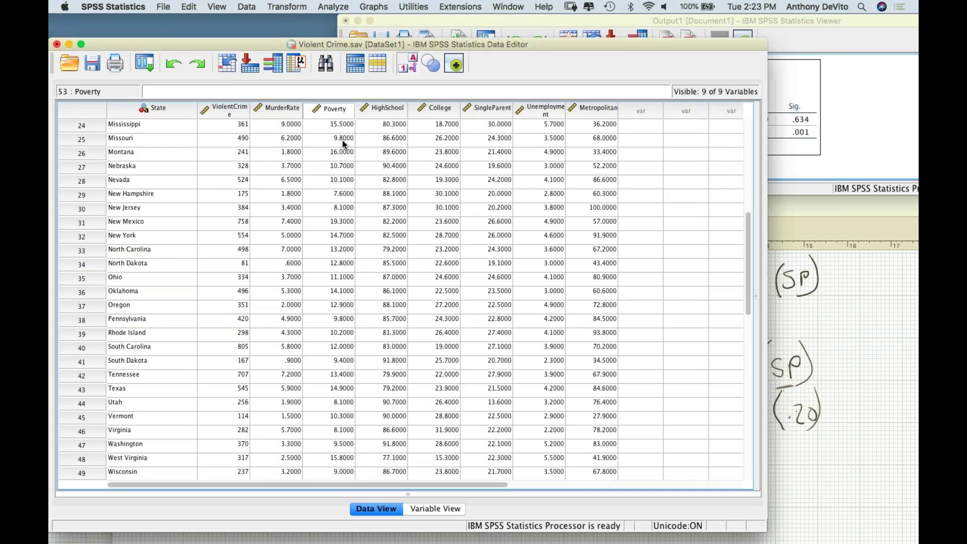
- Return to the EOHS page, correct the substituted value to 20 and close the bracket after .44
click(806, 293)
drag(737, 213, 700, 119)
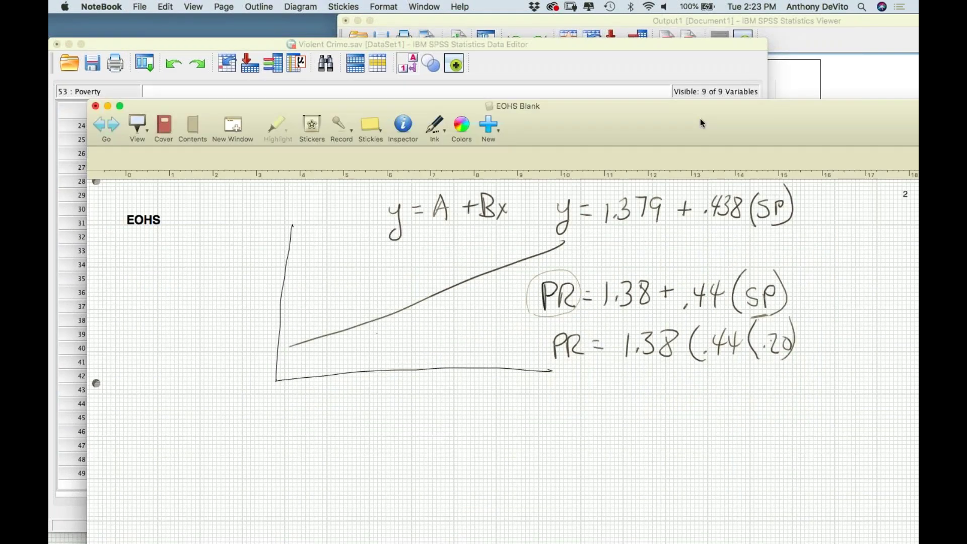
mouse_move(756, 349)
mouse_down()
mouse_move(771, 337)
mouse_move(776, 351)
mouse_move(786, 339)
mouse_move(772, 334)
mouse_move(765, 352)
mouse_move(779, 353)
mouse_up()
drag(743, 326, 737, 368)
- Write the simplified line PR = 1.38 + 8.8 under the substituted equation
mouse_move(567, 373)
mouse_down()
mouse_move(583, 408)
mouse_move(596, 391)
mouse_move(678, 379)
mouse_up()
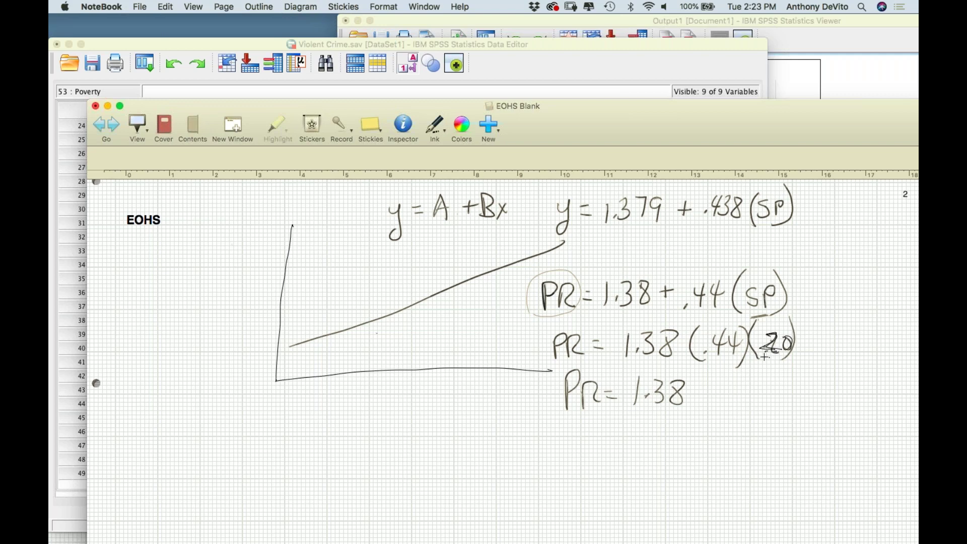
mouse_move(724, 381)
mouse_down()
mouse_move(760, 388)
mouse_move(765, 403)
mouse_move(763, 383)
mouse_up()
mouse_move(698, 387)
mouse_down()
mouse_move(697, 401)
mouse_move(706, 394)
mouse_up()
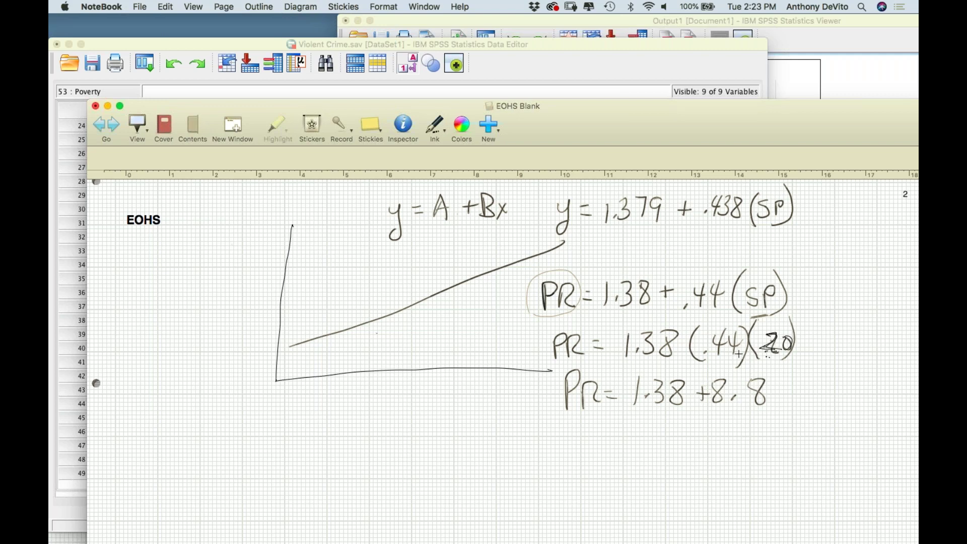
- Begin the final PR = line and work out 1.38 plus 8.80 as 10.18 in a side sum below the graph
mouse_move(590, 427)
mouse_down()
mouse_move(587, 456)
mouse_move(591, 443)
mouse_move(625, 453)
mouse_up()
drag(634, 441, 648, 447)
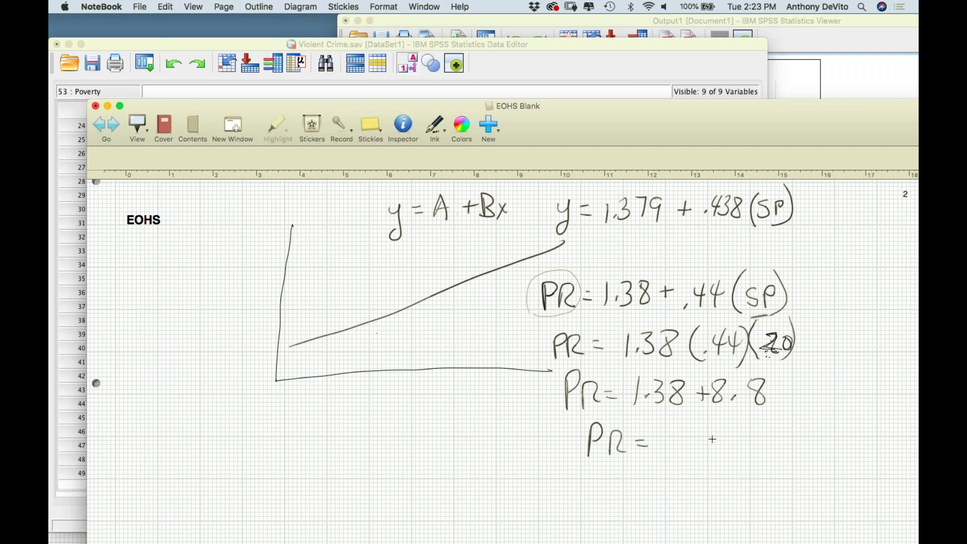
mouse_move(415, 389)
mouse_down()
mouse_move(416, 408)
mouse_move(429, 407)
mouse_up()
click(422, 399)
mouse_move(449, 398)
mouse_down()
mouse_move(455, 402)
mouse_move(450, 387)
mouse_move(432, 415)
mouse_move(460, 418)
mouse_up()
click(438, 428)
mouse_move(412, 444)
mouse_down()
mouse_move(490, 431)
mouse_move(471, 455)
mouse_move(478, 444)
mouse_move(454, 463)
mouse_move(416, 463)
mouse_move(417, 471)
mouse_up()
drag(437, 446, 436, 447)
click(446, 461)
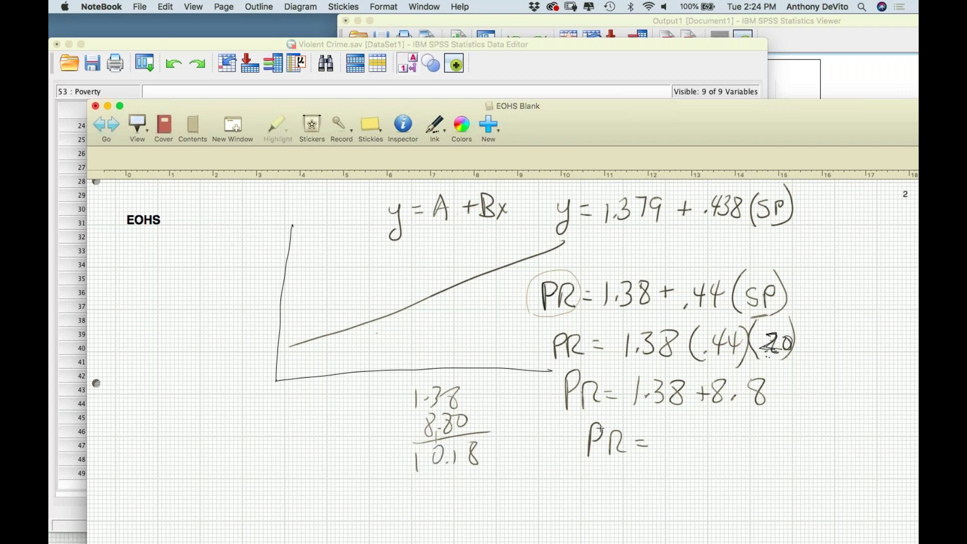
- Complete the final line as PR = 10.2 and emphasize it with circles, a star and an underline
drag(684, 428, 682, 448)
mouse_move(698, 429)
mouse_down()
mouse_move(733, 424)
mouse_move(739, 444)
mouse_up()
click(713, 440)
mouse_move(712, 414)
mouse_down()
mouse_move(548, 438)
mouse_move(593, 463)
mouse_move(718, 457)
mouse_move(705, 414)
mouse_up()
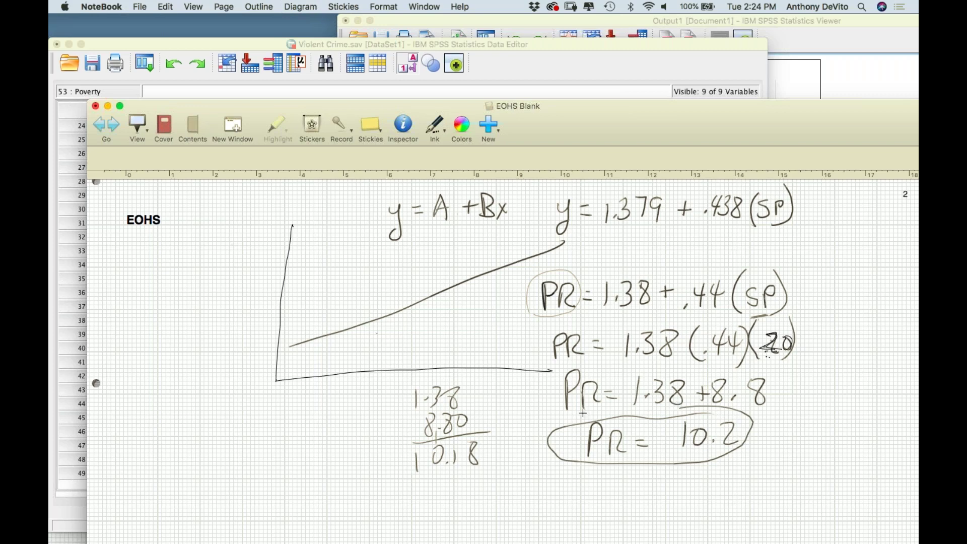
mouse_move(537, 418)
mouse_down()
mouse_move(573, 430)
mouse_move(561, 433)
mouse_up()
drag(577, 469, 707, 464)
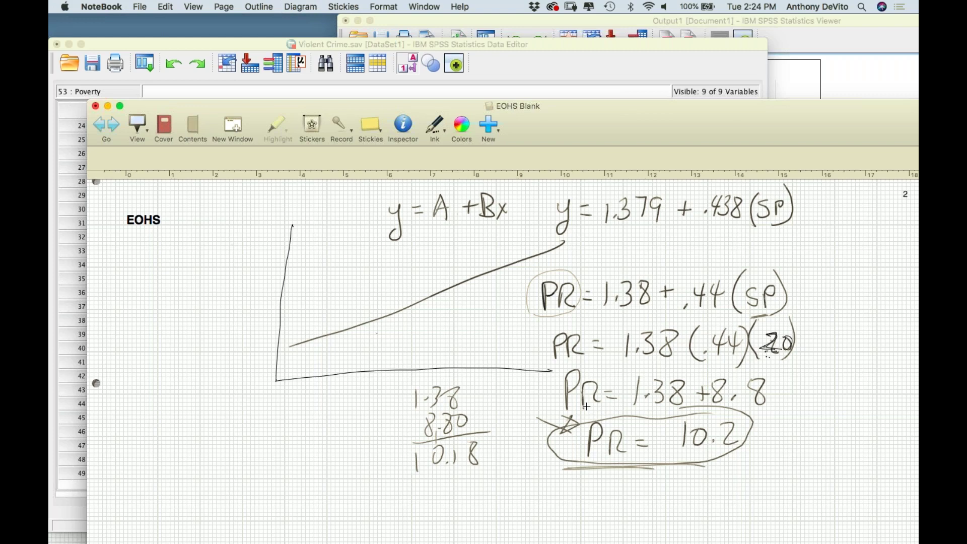
mouse_move(651, 415)
mouse_down()
mouse_move(548, 424)
mouse_move(546, 462)
mouse_move(687, 476)
mouse_move(784, 462)
mouse_move(743, 414)
mouse_move(558, 425)
mouse_up()
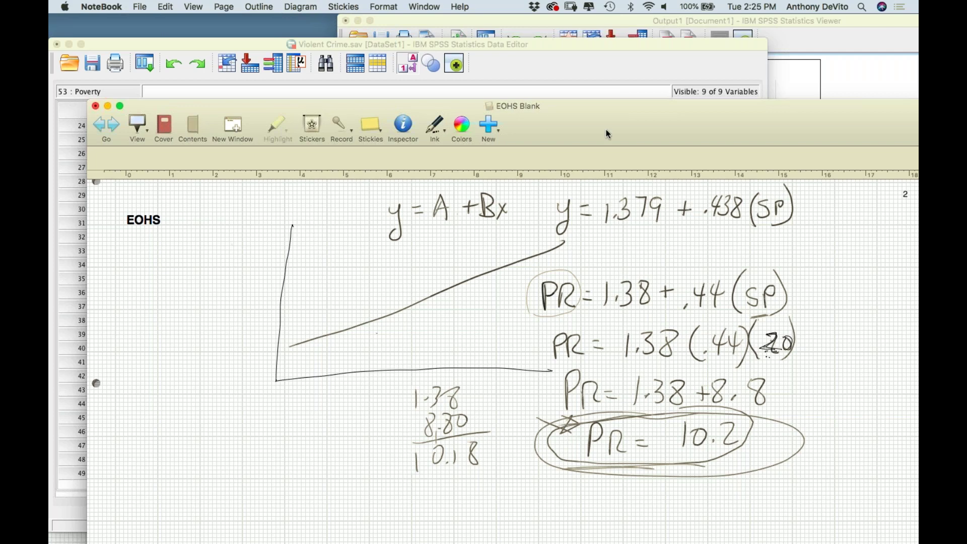
- Rerun the linear regression of Poverty on Single Parent, saving the unstandardized predicted values and unstandardized residuals
click(572, 50)
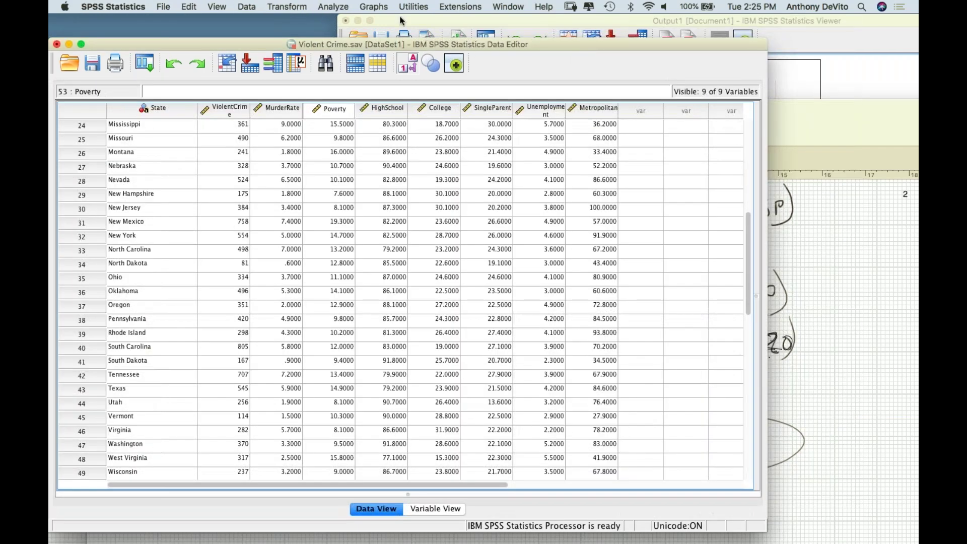
click(331, 7)
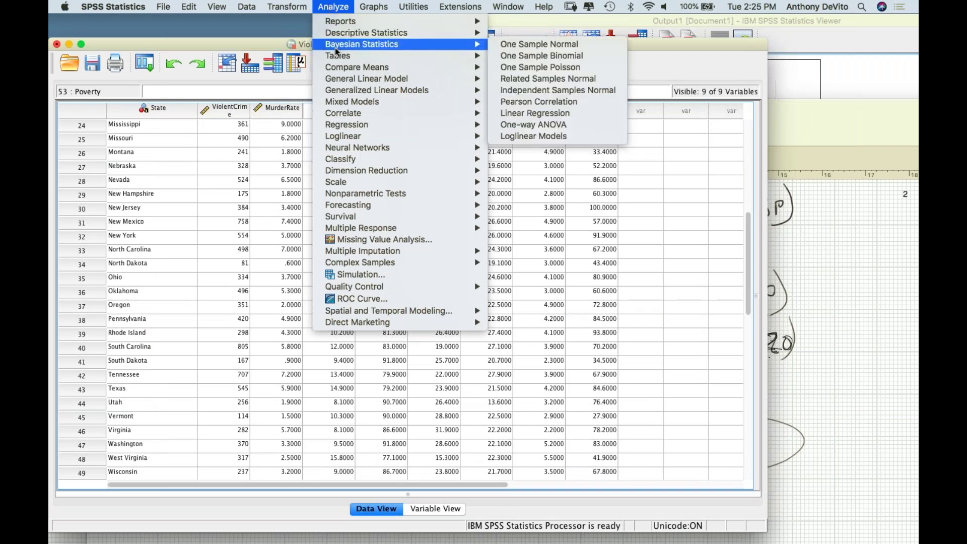
mouse_move(346, 45)
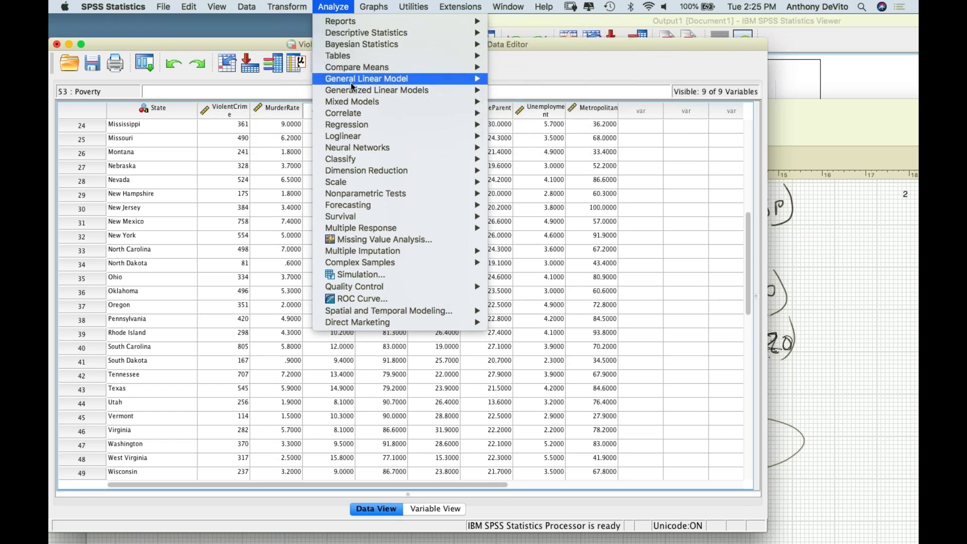
mouse_move(356, 125)
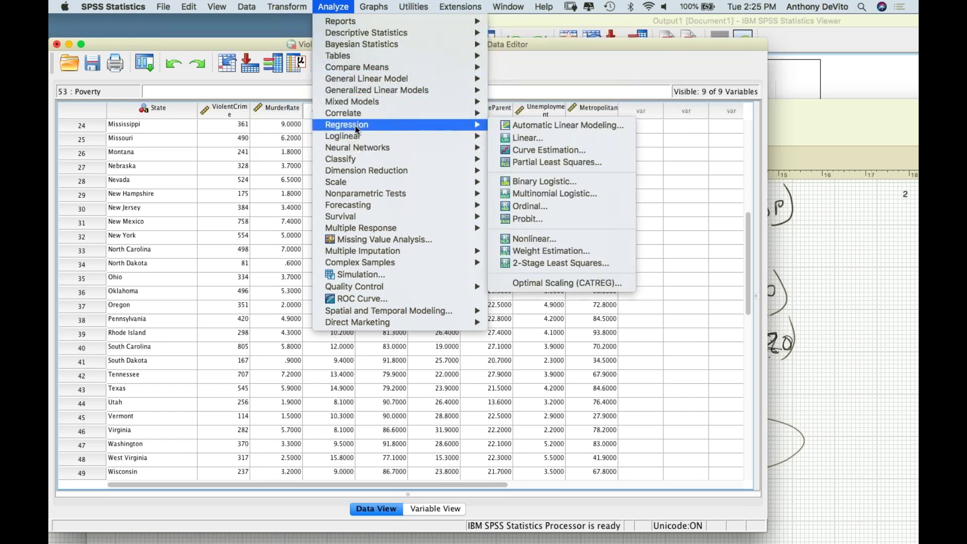
click(512, 135)
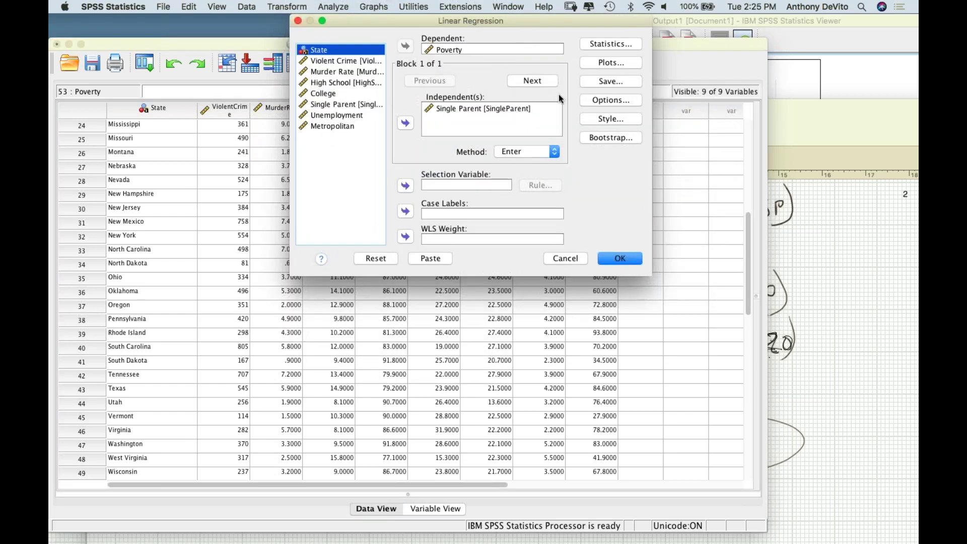
click(620, 83)
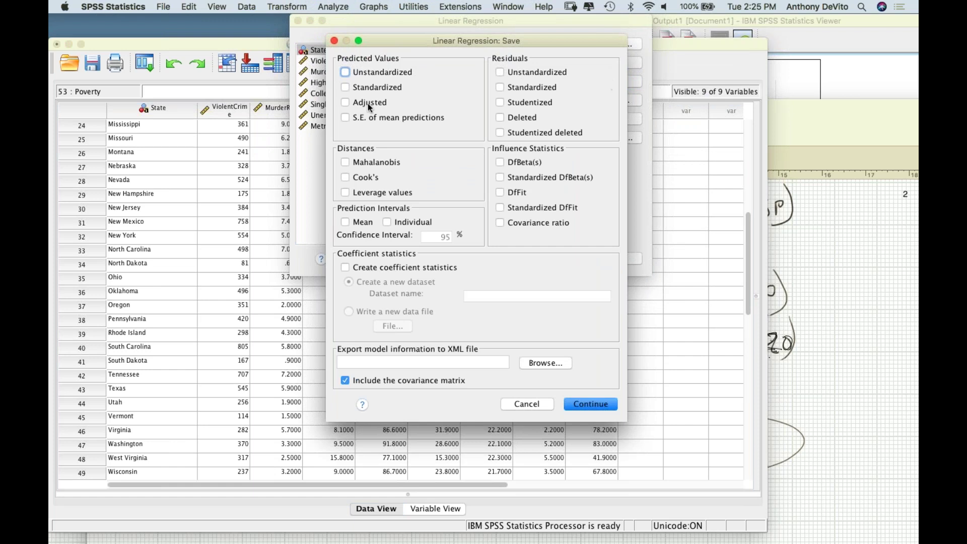
click(346, 73)
click(500, 72)
click(597, 406)
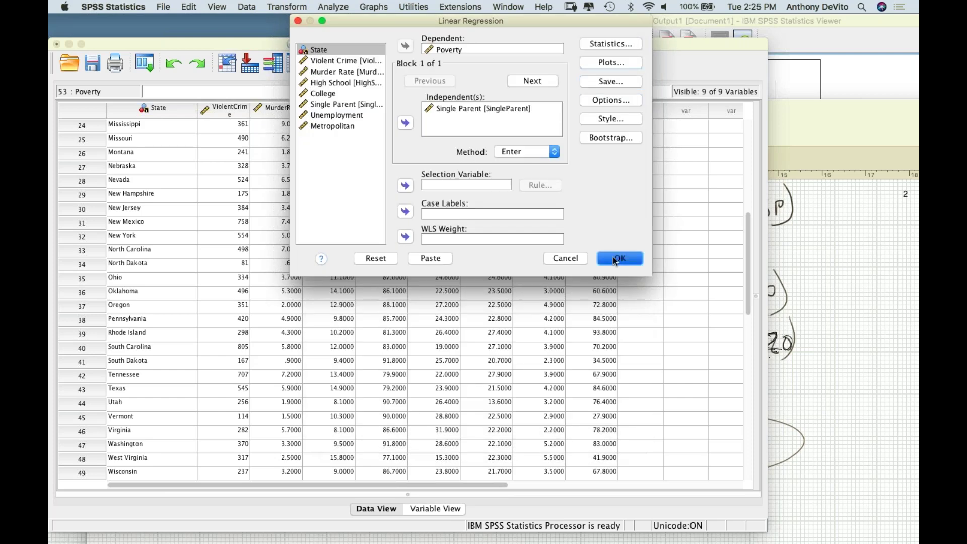
click(617, 258)
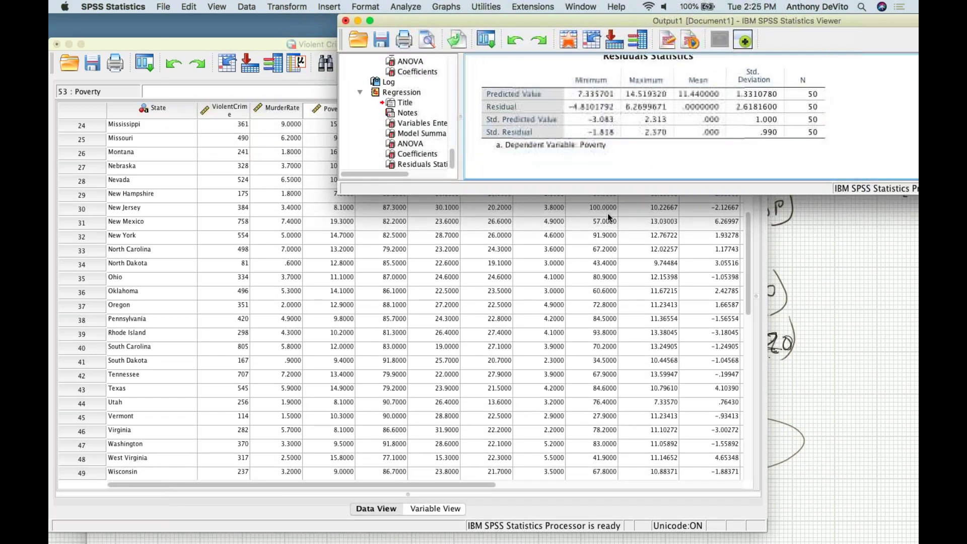
- Enlarge the output window and examine the Coefficients and Residuals Statistics tables of the new regression
drag(602, 194, 594, 424)
click(606, 243)
scroll(606, 243, up, 1)
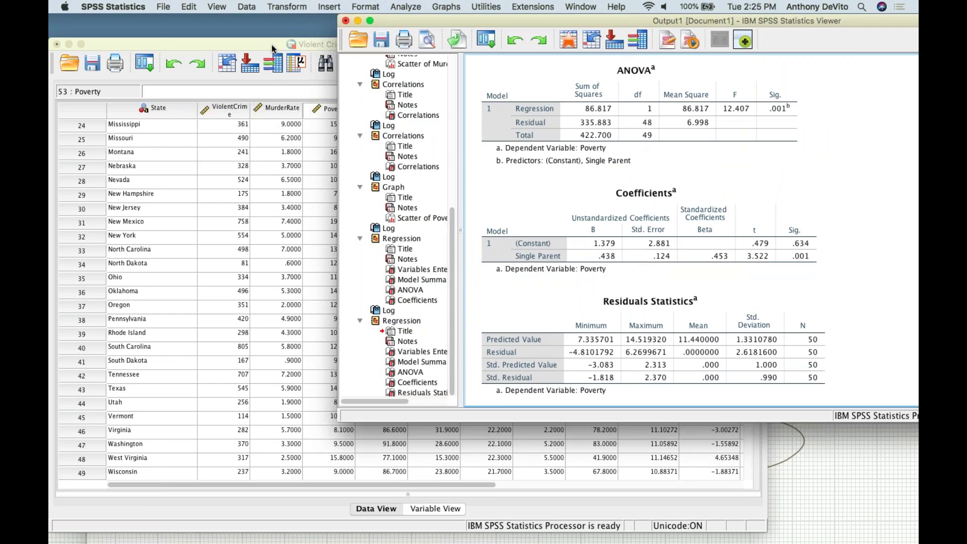
- Return to the Violent Crime.sav data and highlight the new PRE_1 and RES_1 columns to inspect them
click(272, 49)
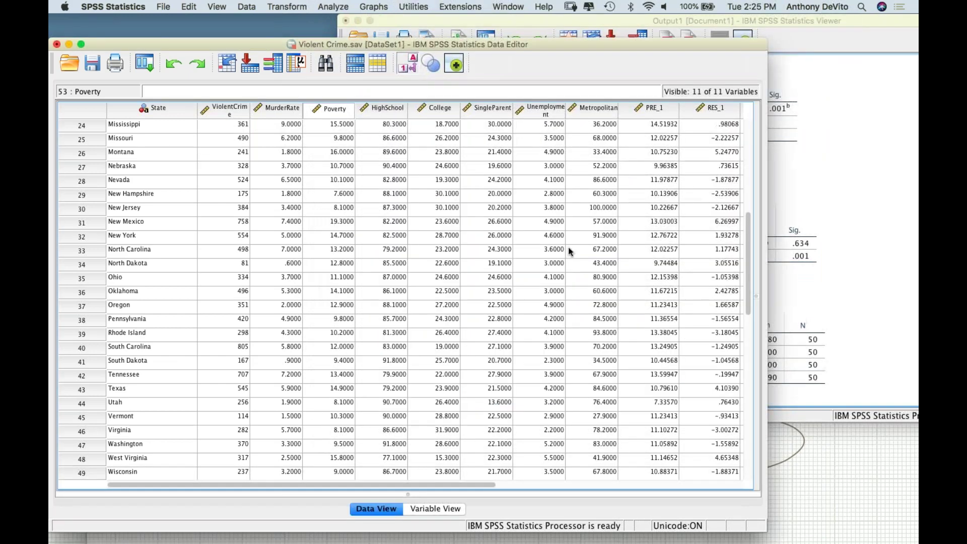
scroll(544, 230, right, 5)
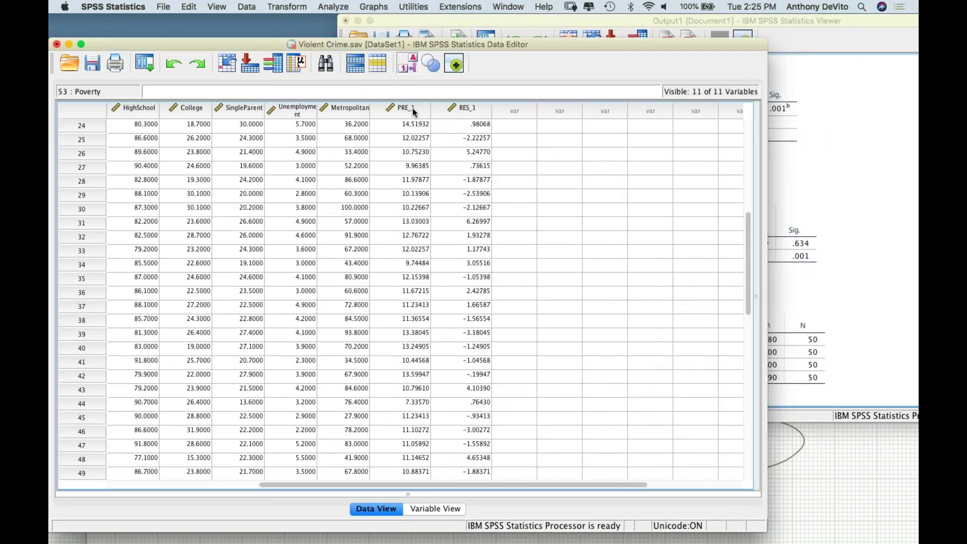
drag(413, 112, 451, 111)
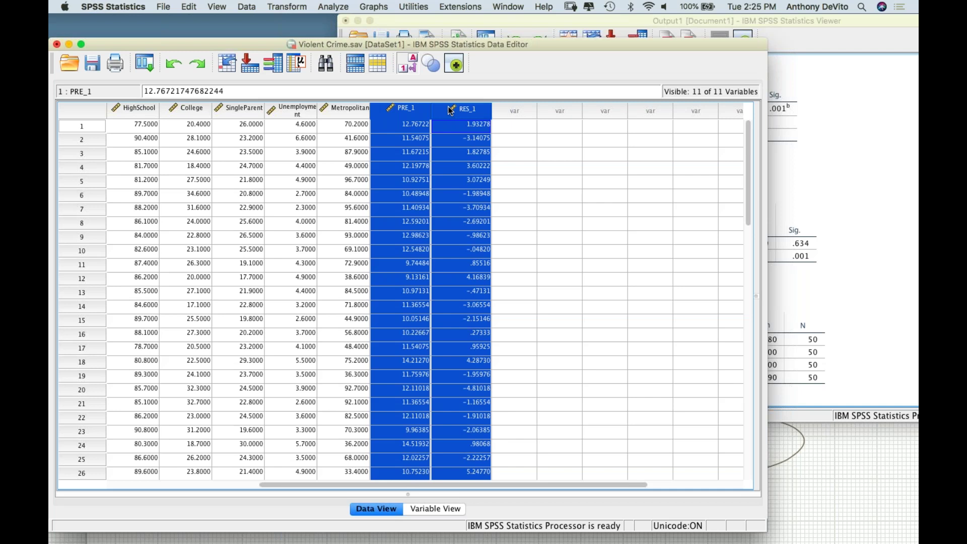
click(540, 182)
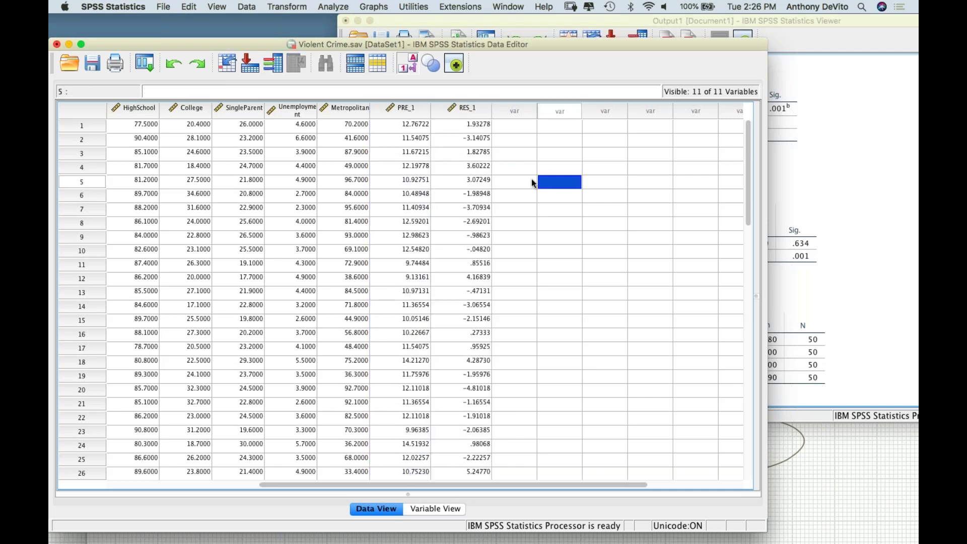
click(407, 108)
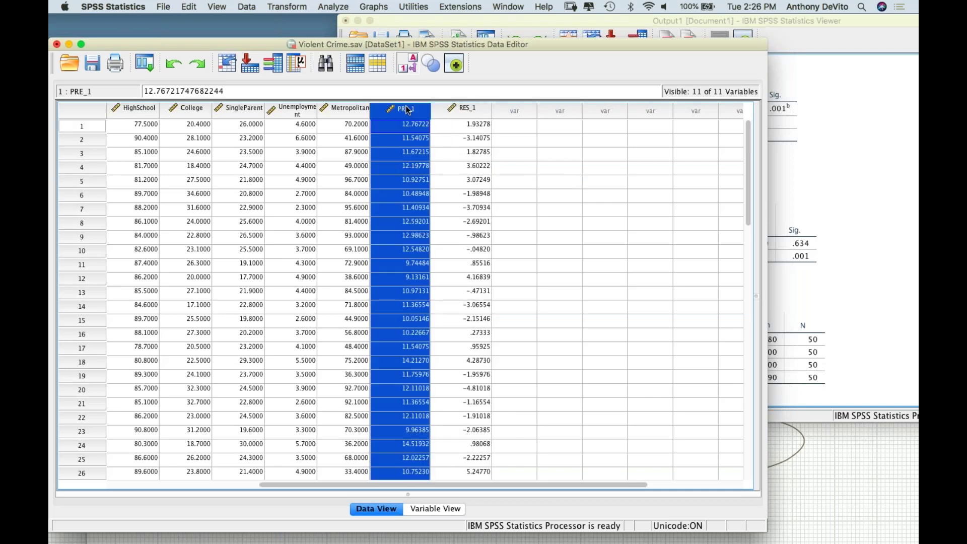
- Highlight the RES_1 column, then compare the first case's Poverty, SingleParent, PRE_1 and RES_1 values
click(466, 108)
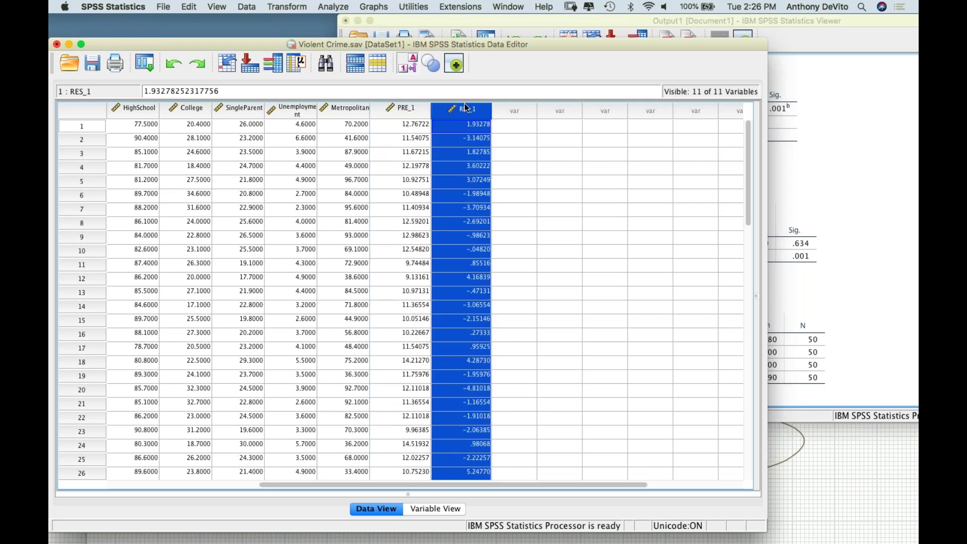
drag(499, 41, 620, 41)
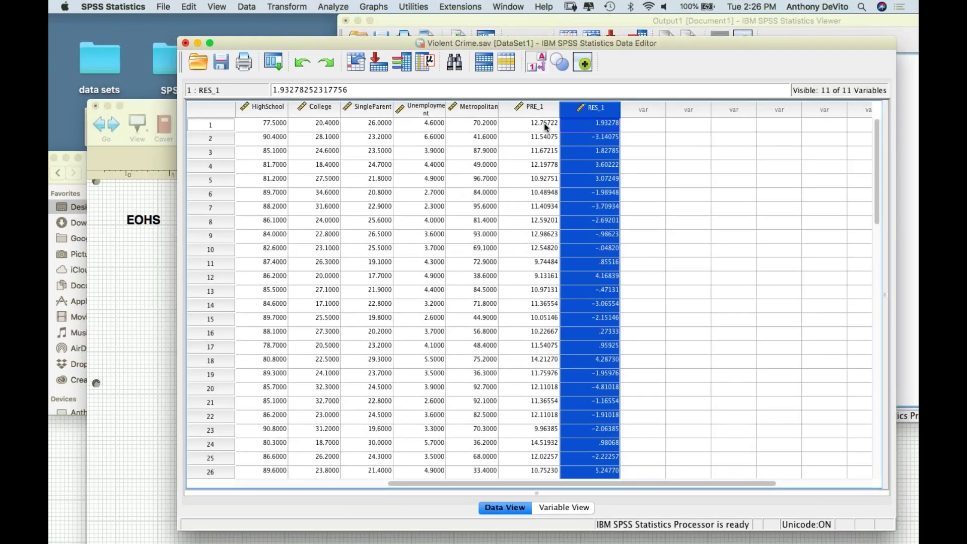
click(544, 124)
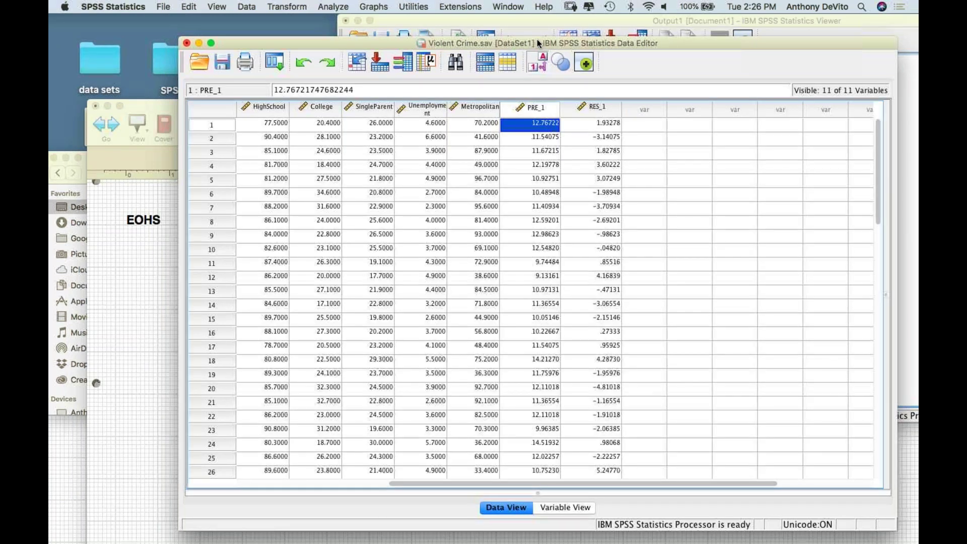
drag(552, 44, 587, 39)
scroll(429, 154, left, 5)
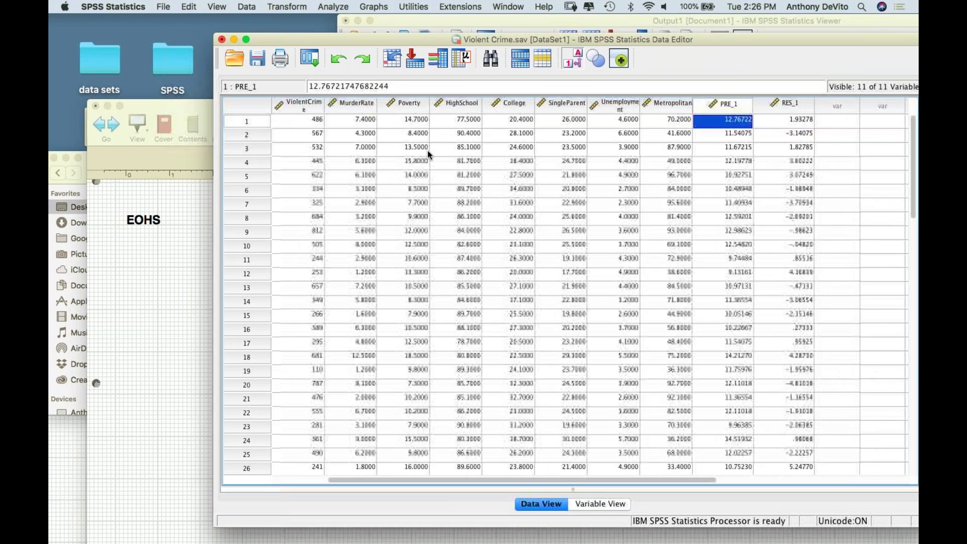
scroll(429, 153, right, 1)
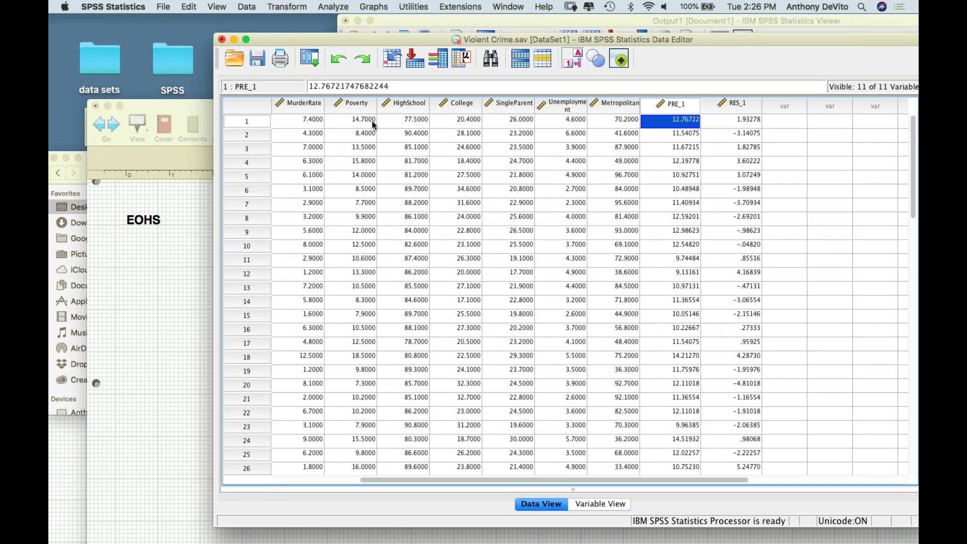
click(520, 123)
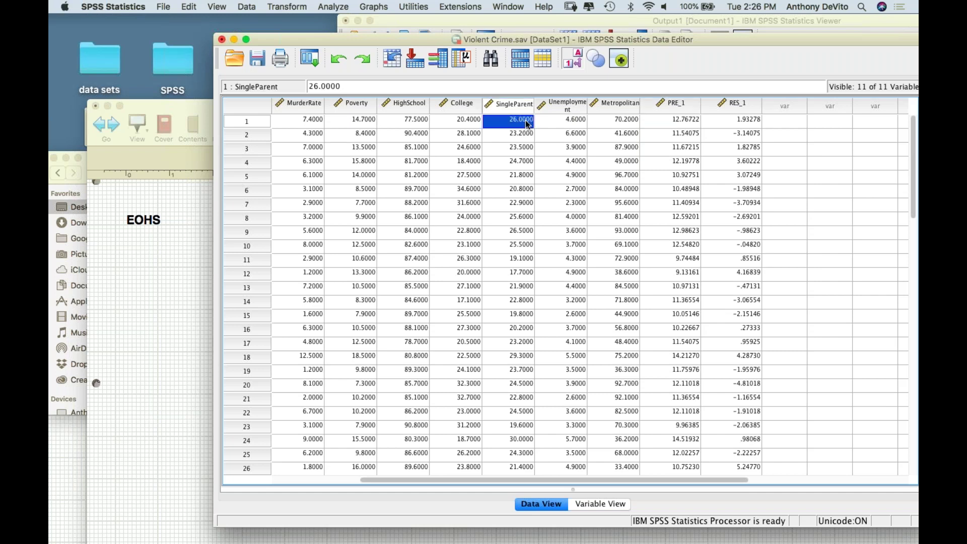
click(686, 123)
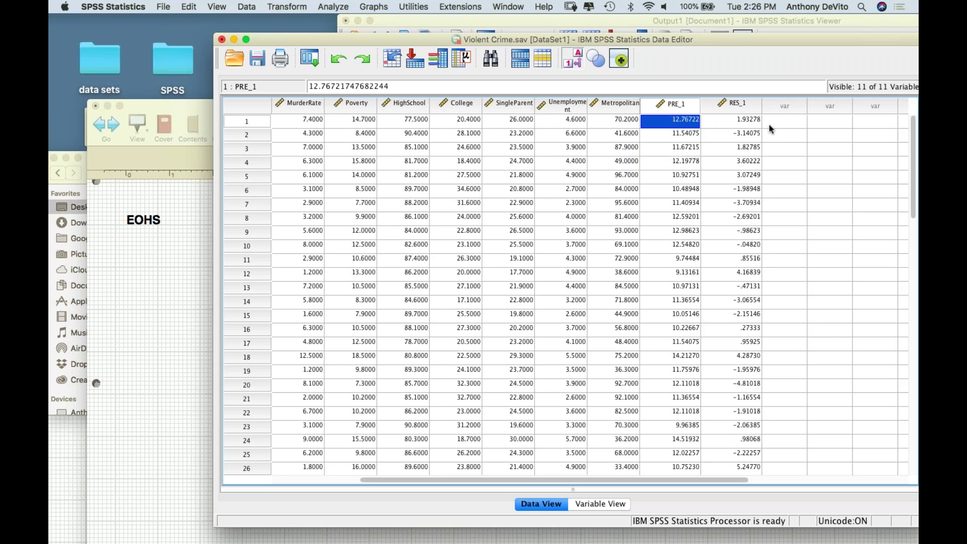
click(744, 126)
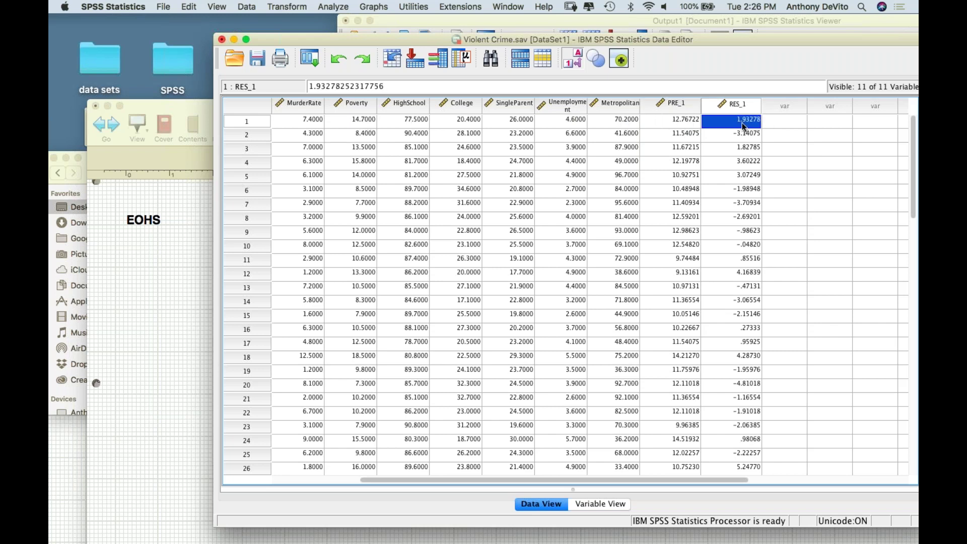
- Check the residuals of the second and third cases and the predicted values of cases farther down the dataset
click(738, 133)
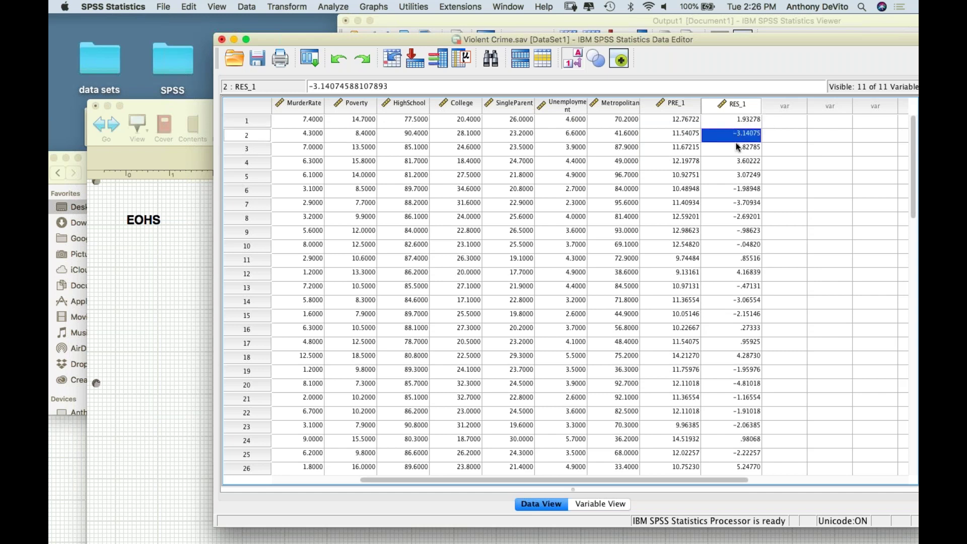
click(738, 147)
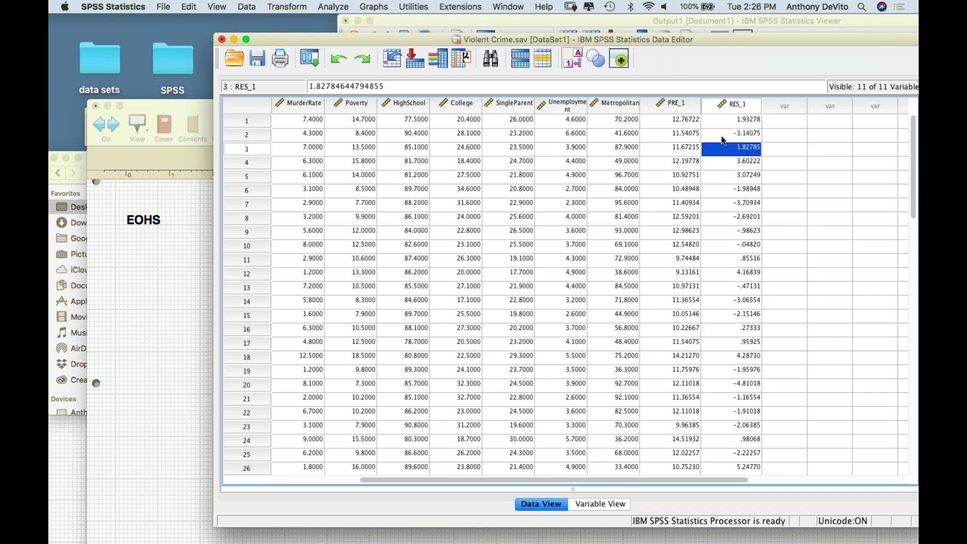
scroll(683, 190, down, 1)
click(682, 179)
click(684, 207)
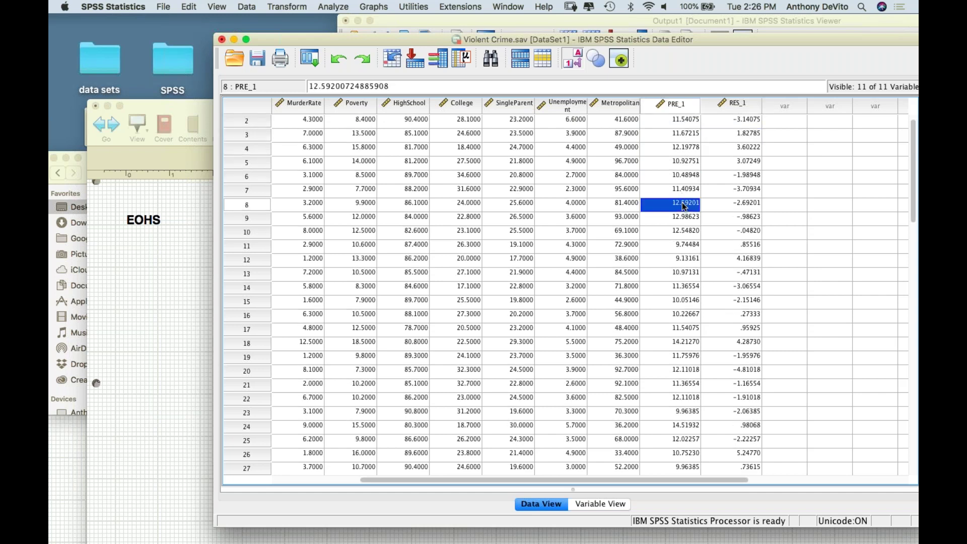
scroll(683, 205, down, 4)
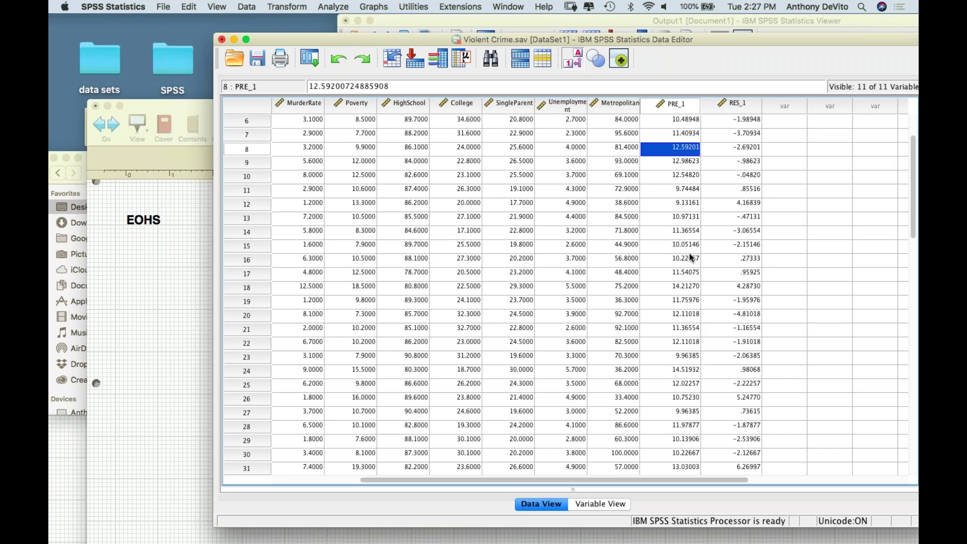
- Inspect the Kansas and Idaho rows alongside their state names, finishing with the whole PRE_1 and RES_1 columns highlighted
scroll(444, 258, left, 3)
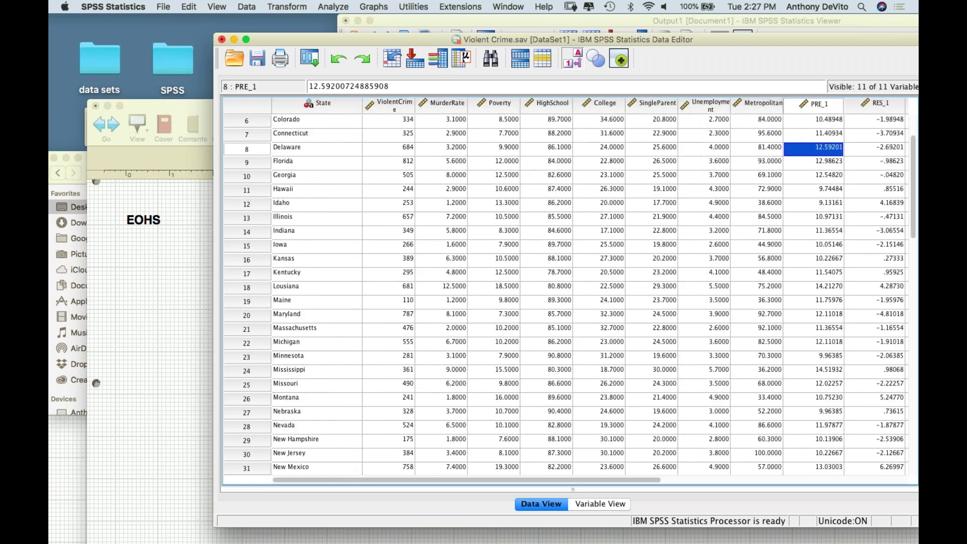
drag(362, 34, 235, 18)
click(131, 243)
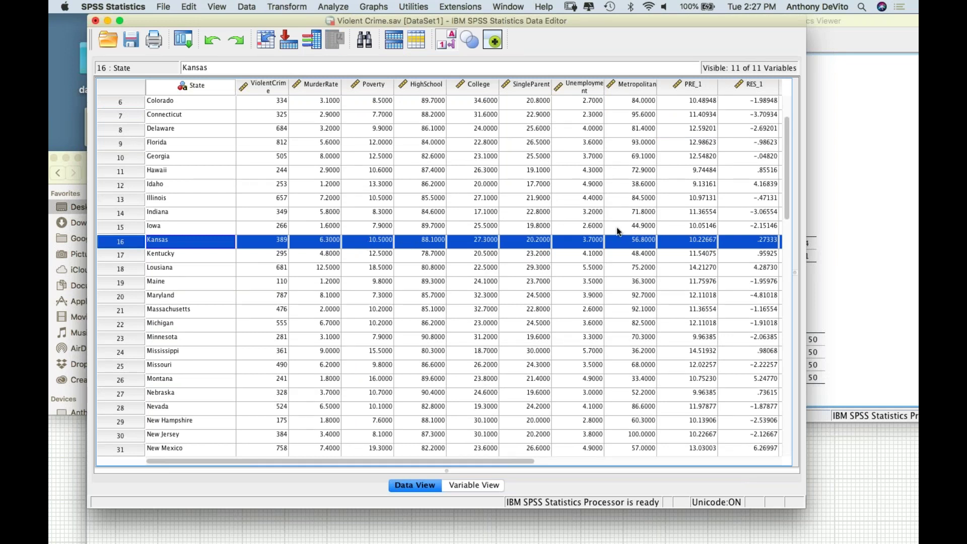
click(754, 187)
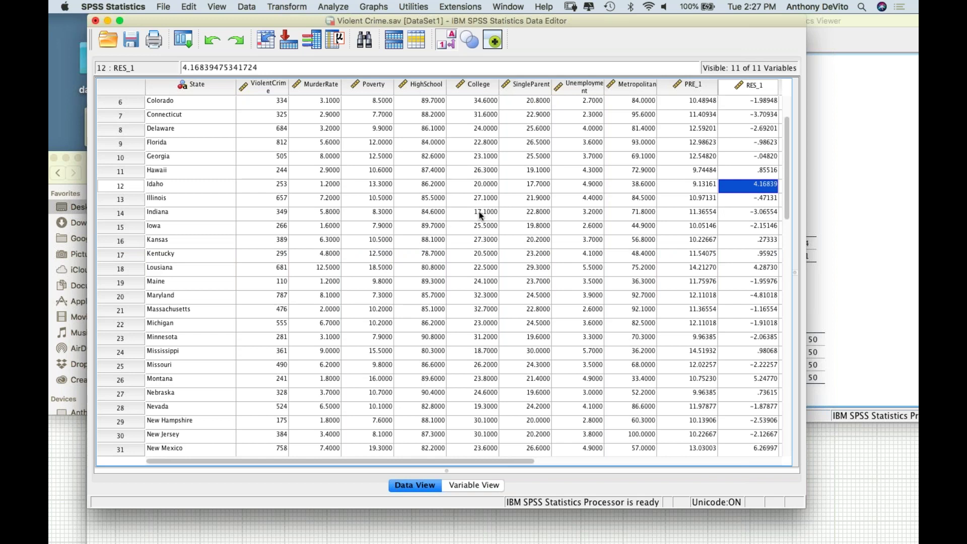
click(121, 185)
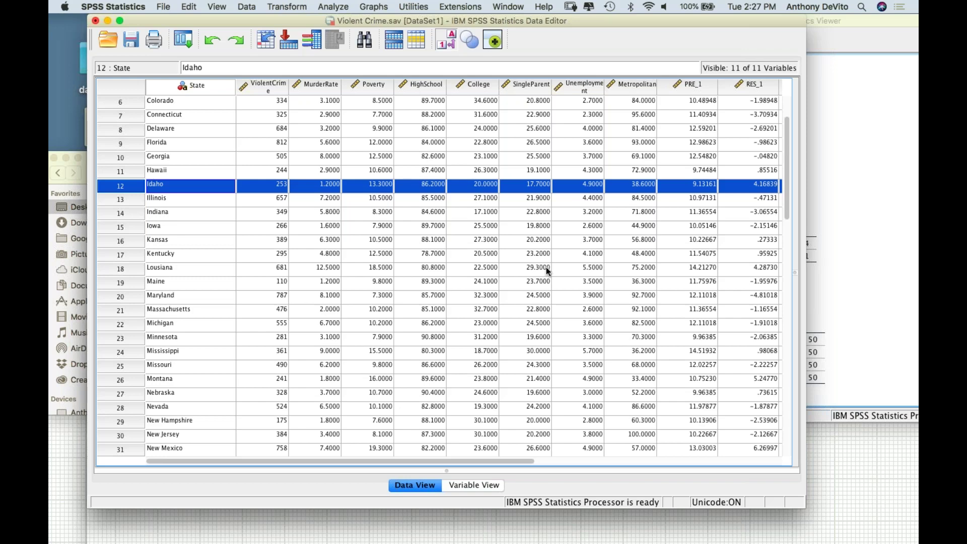
click(688, 83)
click(747, 83)
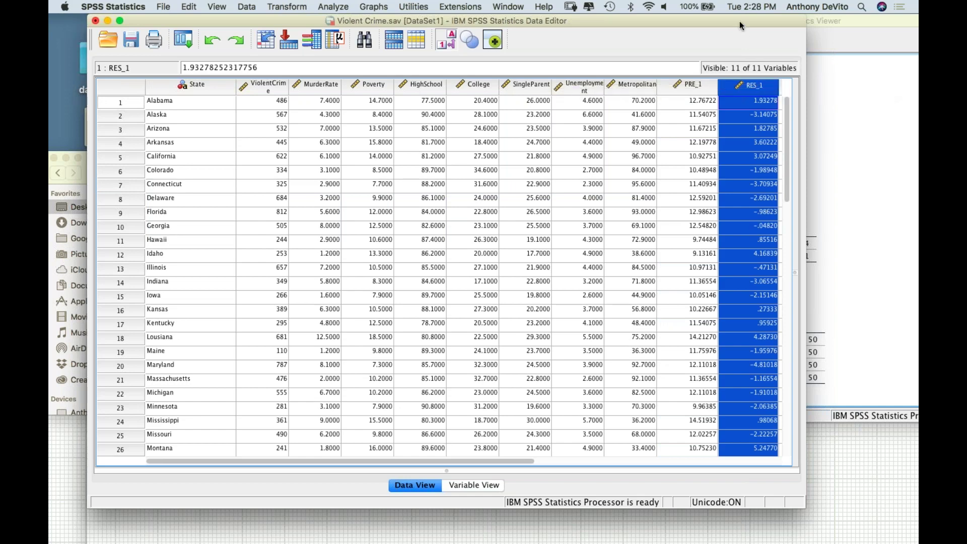
drag(727, 21, 675, 20)
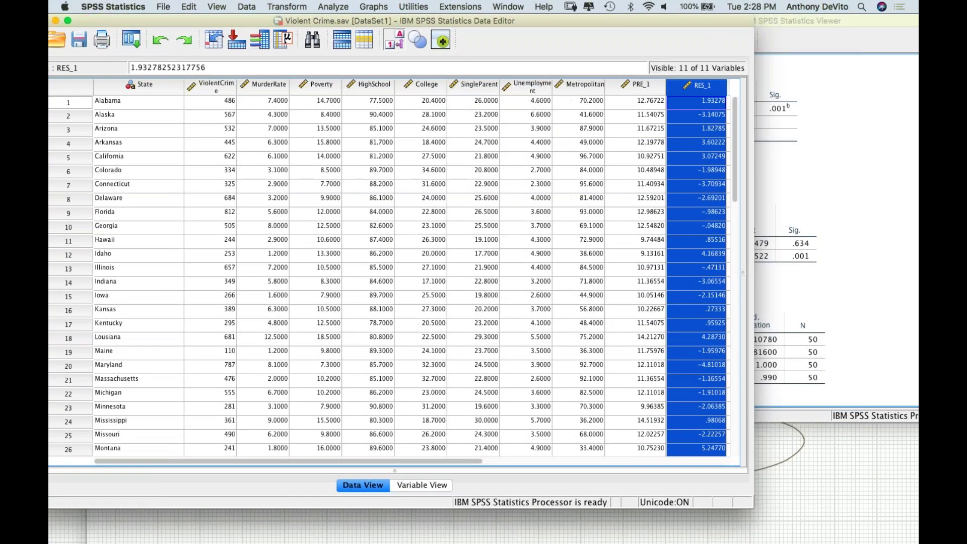
drag(755, 159, 795, 159)
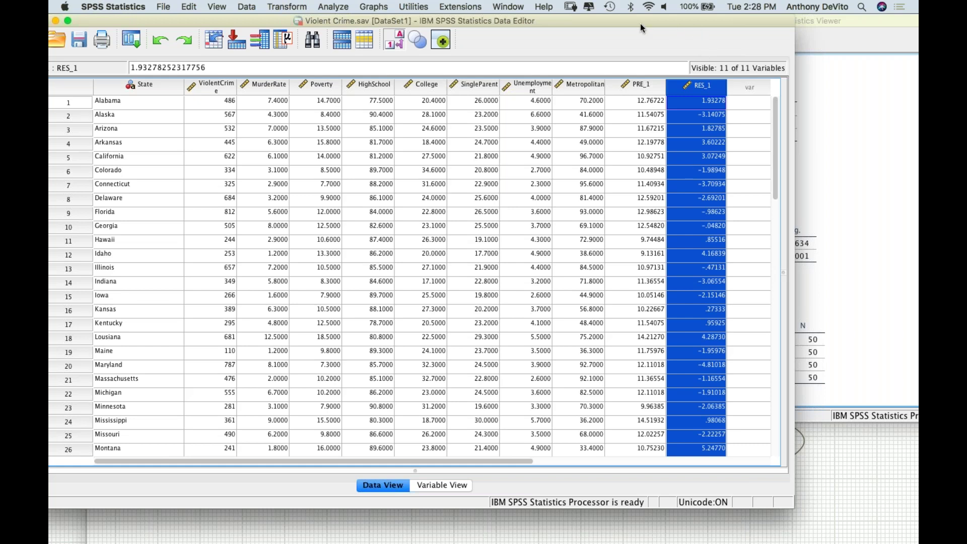
drag(639, 20, 749, 18)
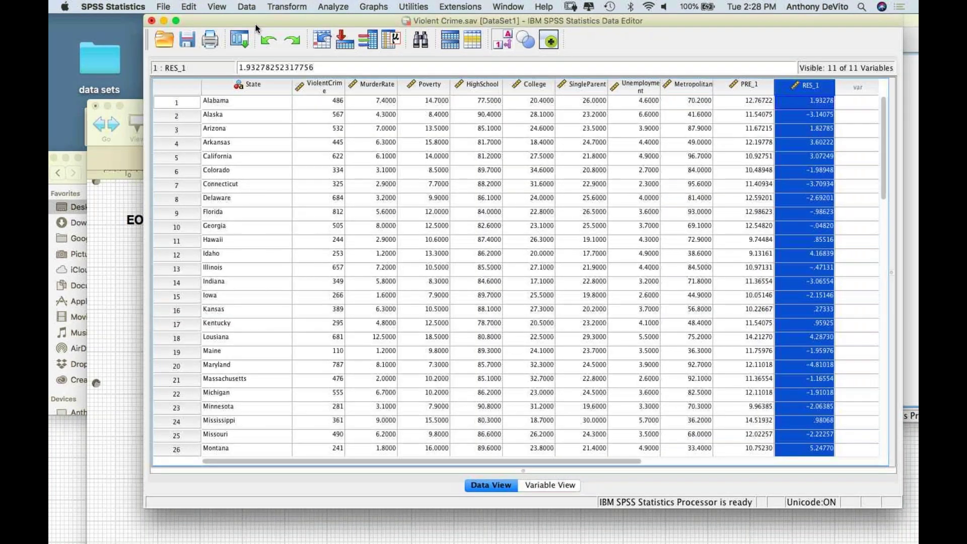
drag(257, 26, 195, 25)
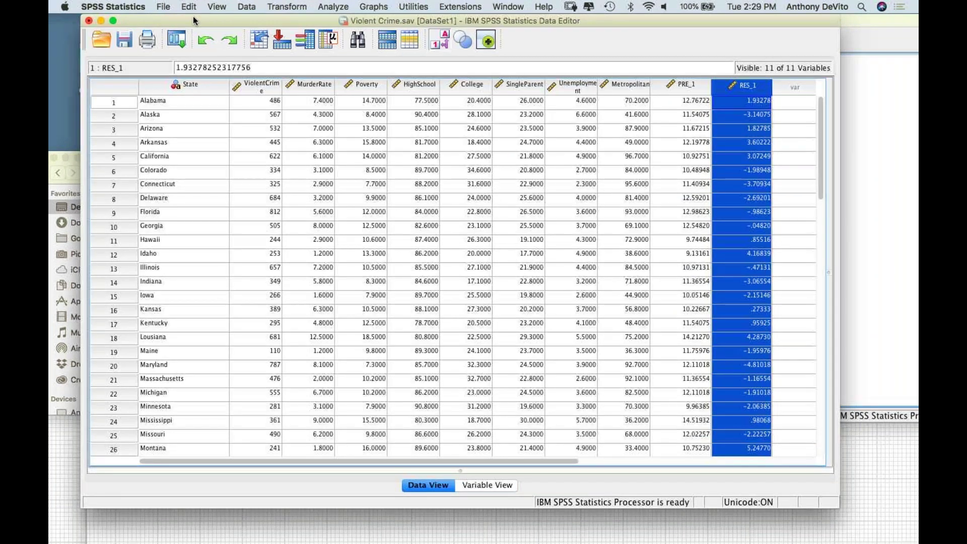
drag(192, 17, 165, 17)
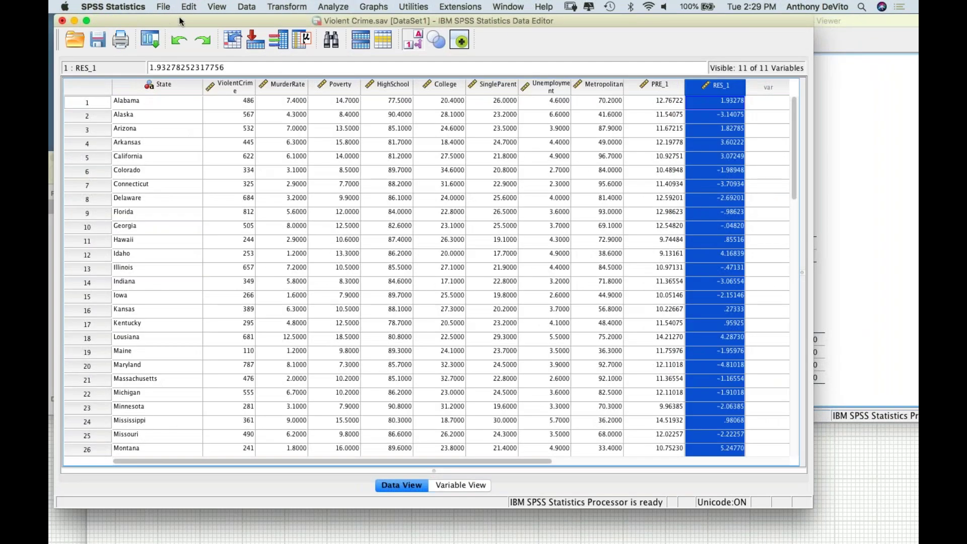
drag(194, 25, 207, 22)
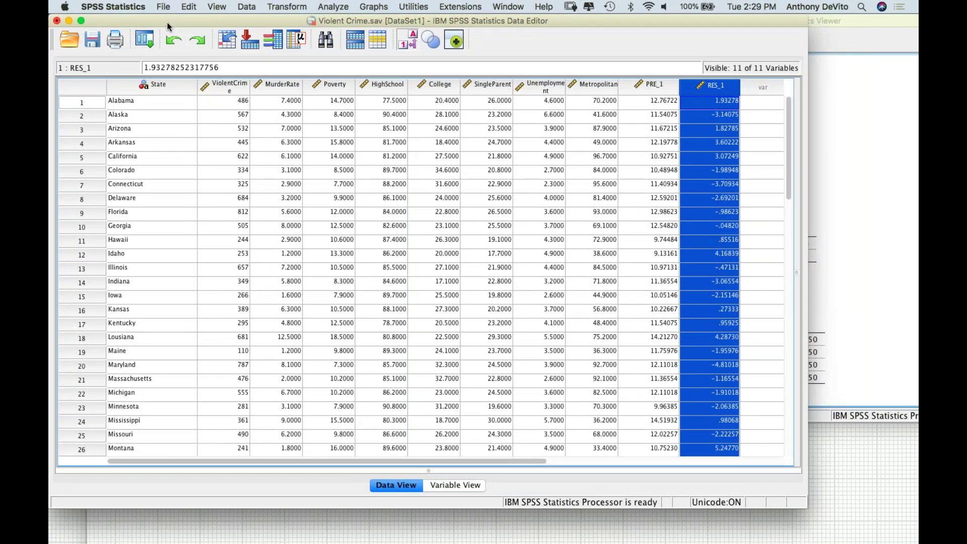
drag(172, 20, 179, 20)
drag(180, 23, 171, 23)
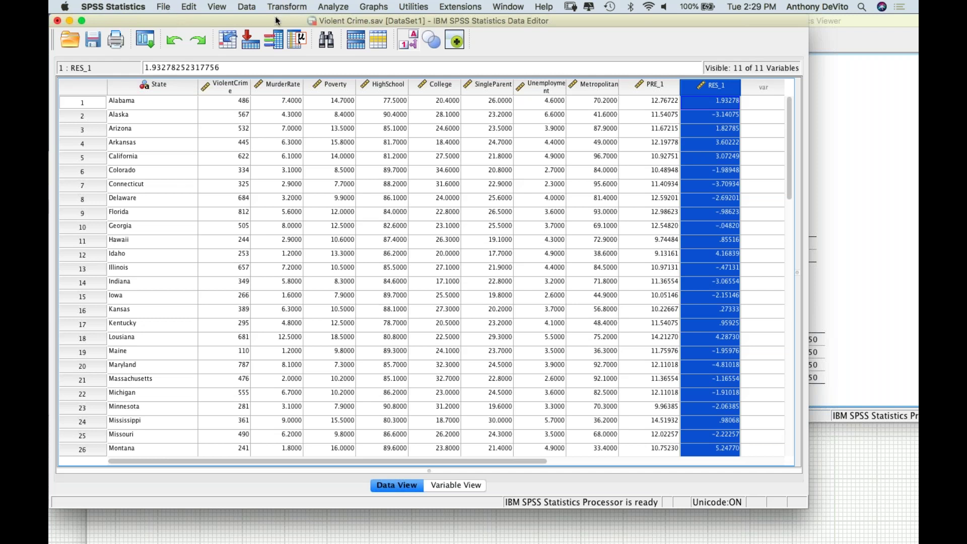
drag(276, 20, 282, 20)
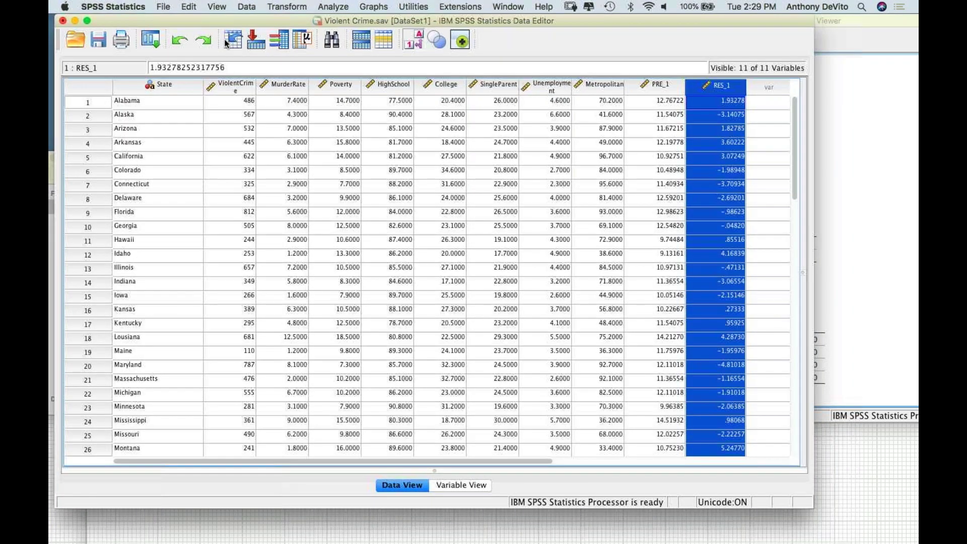
drag(225, 32, 219, 32)
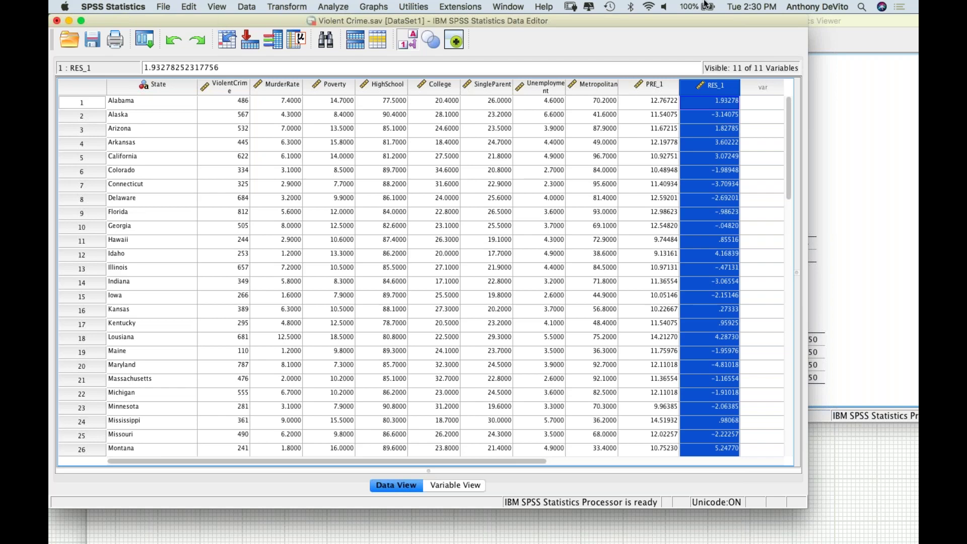
click(888, 24)
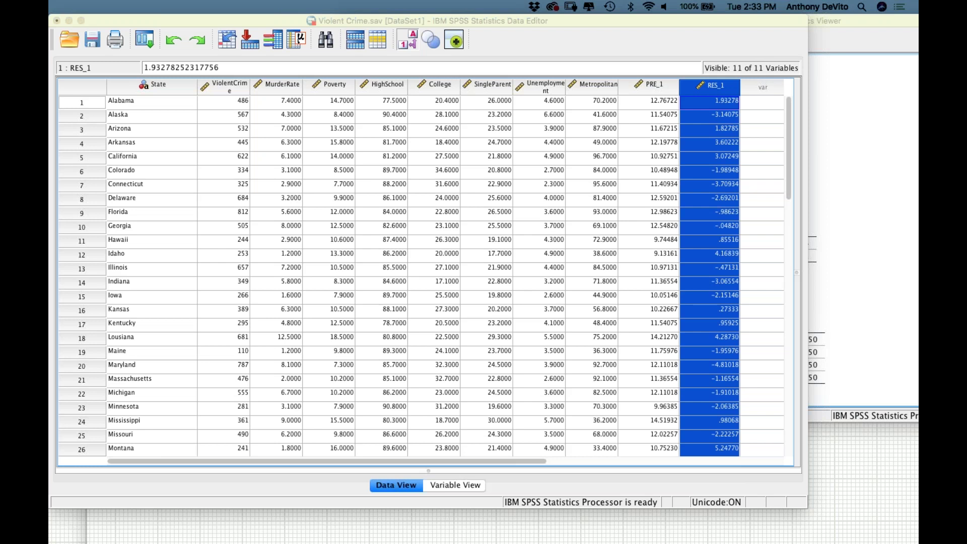
mouse_move(262, 539)
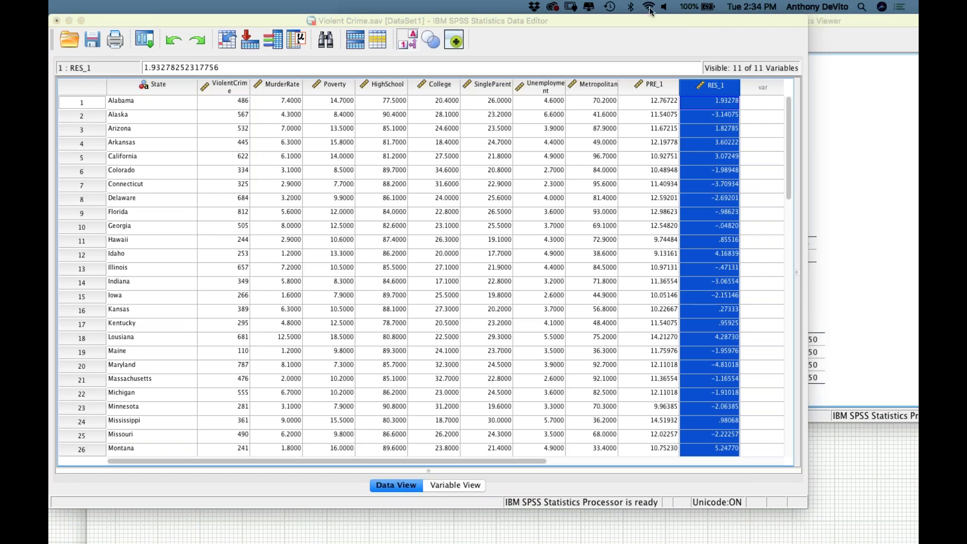
click(637, 24)
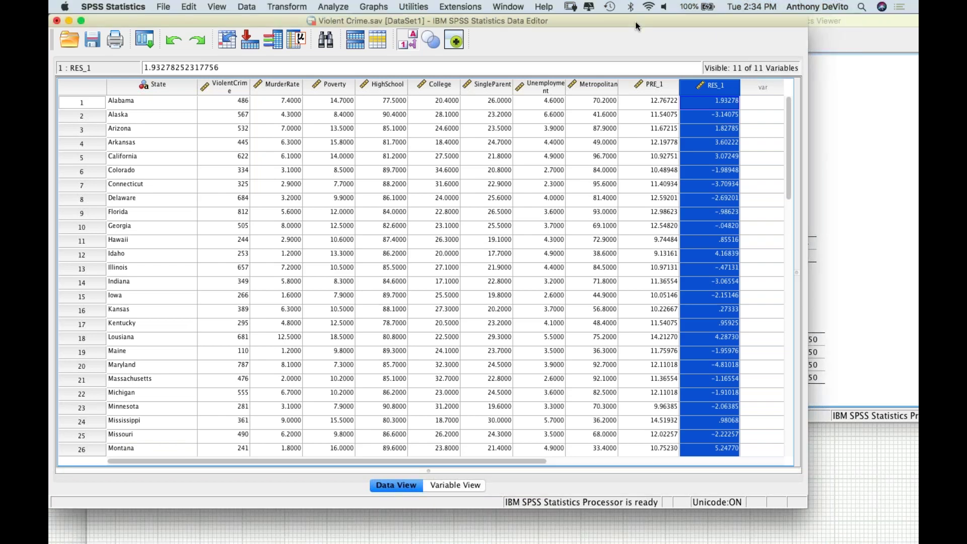
drag(642, 22, 694, 11)
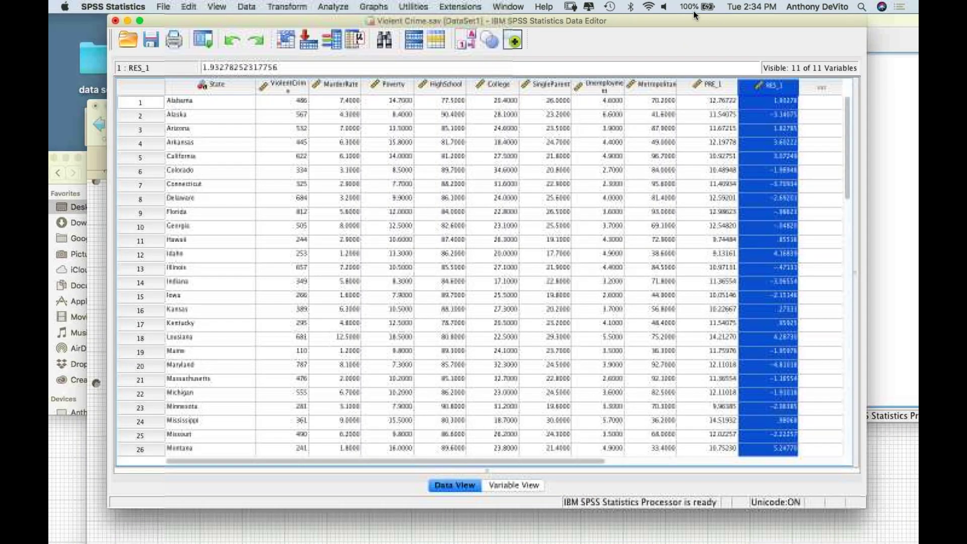
- Put away the Violent Crime.sav data, Output1 viewer, EOHS Blank notebook and Desktop folder windows
click(129, 22)
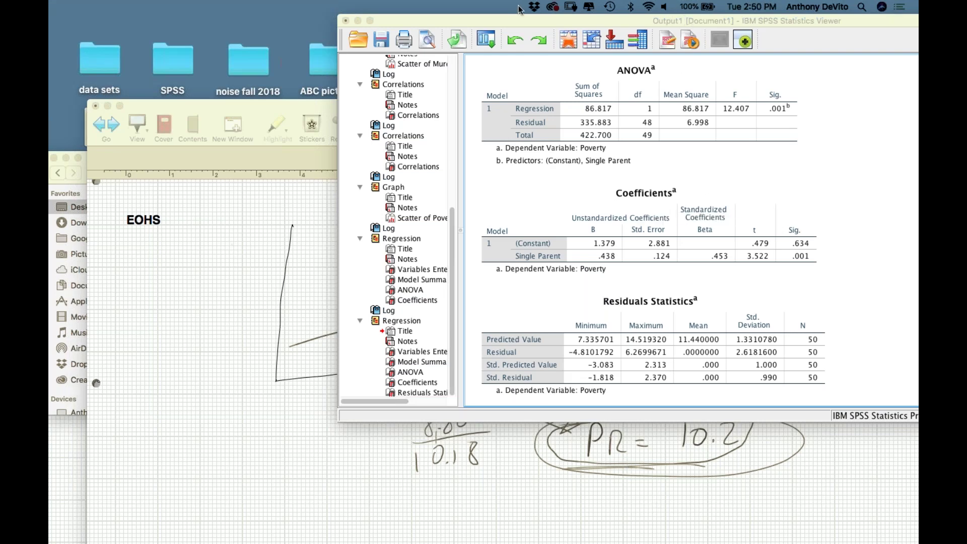
click(358, 20)
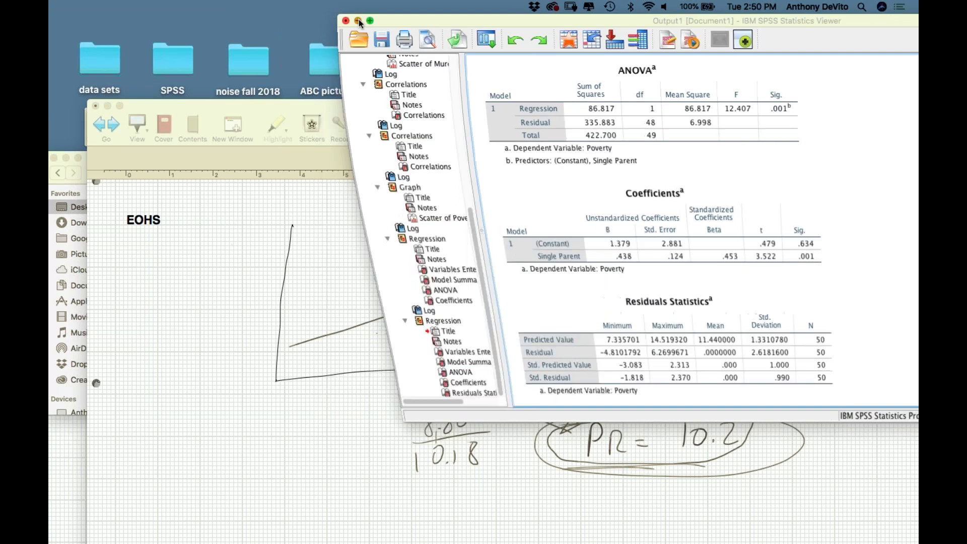
click(107, 108)
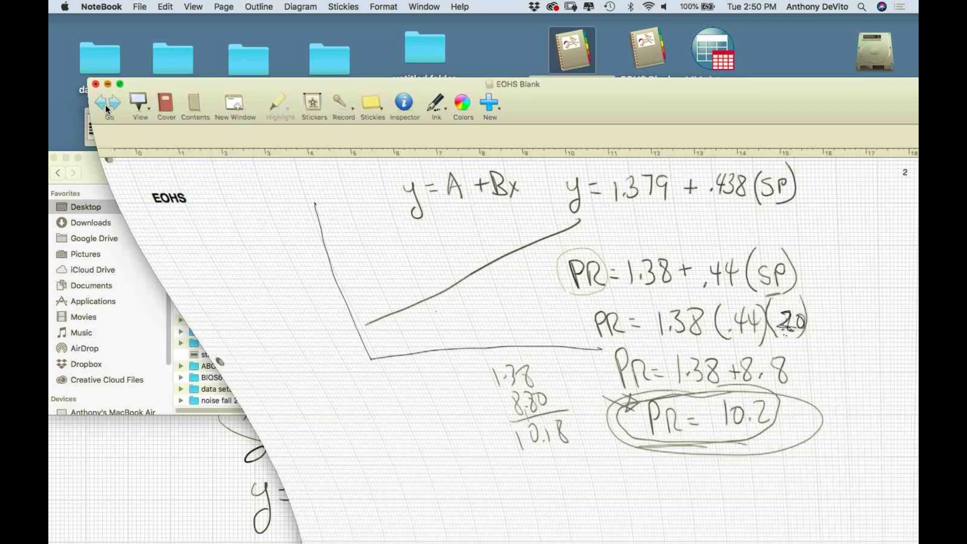
click(180, 95)
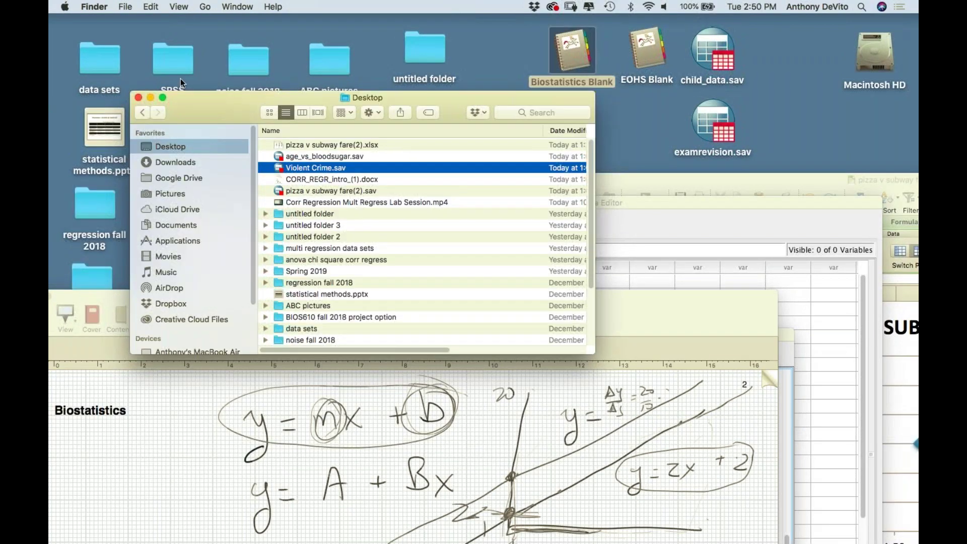
click(141, 78)
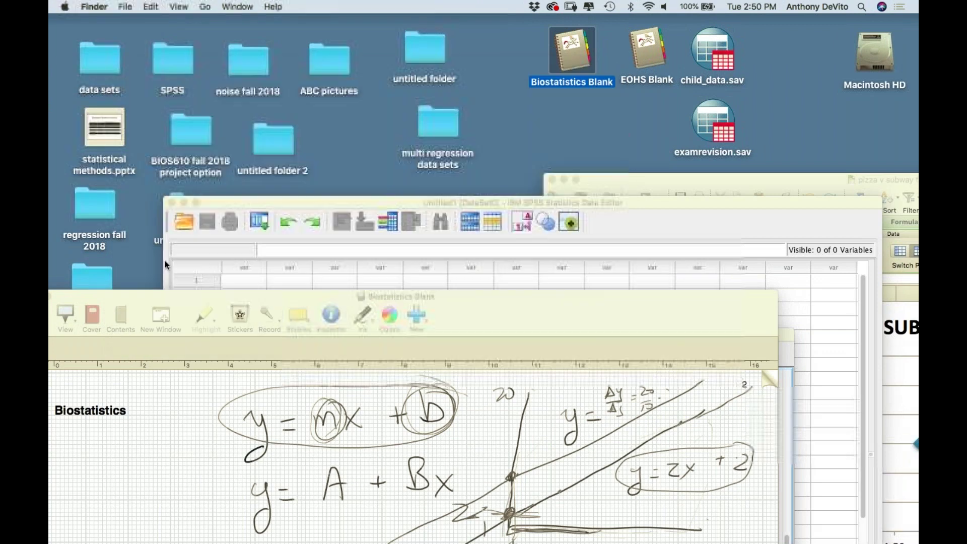
- Bring the Biostatistics Blank notebook forward, reposition its window and minimize it
click(154, 292)
drag(154, 292, 262, 272)
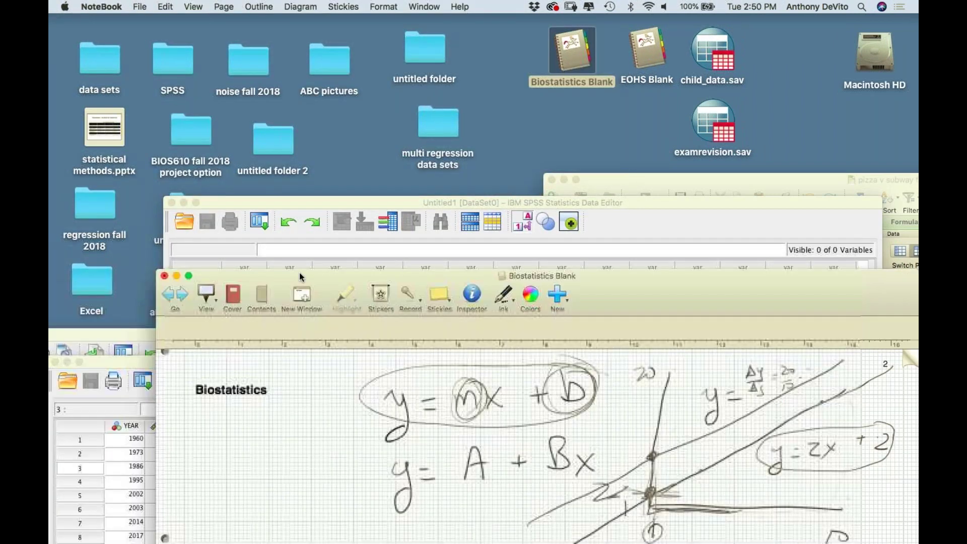
click(176, 276)
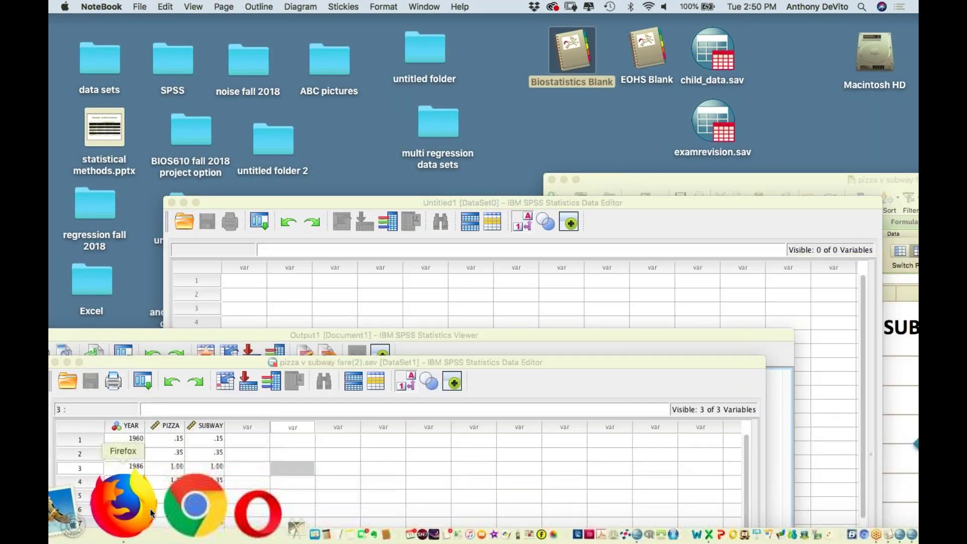
- Switch to Firefox and open the biostatistics course's Exam 3 or Project Option page, moving the browser window fully into view
click(151, 509)
drag(438, 387, 437, 17)
scroll(187, 192, up, 1)
click(187, 136)
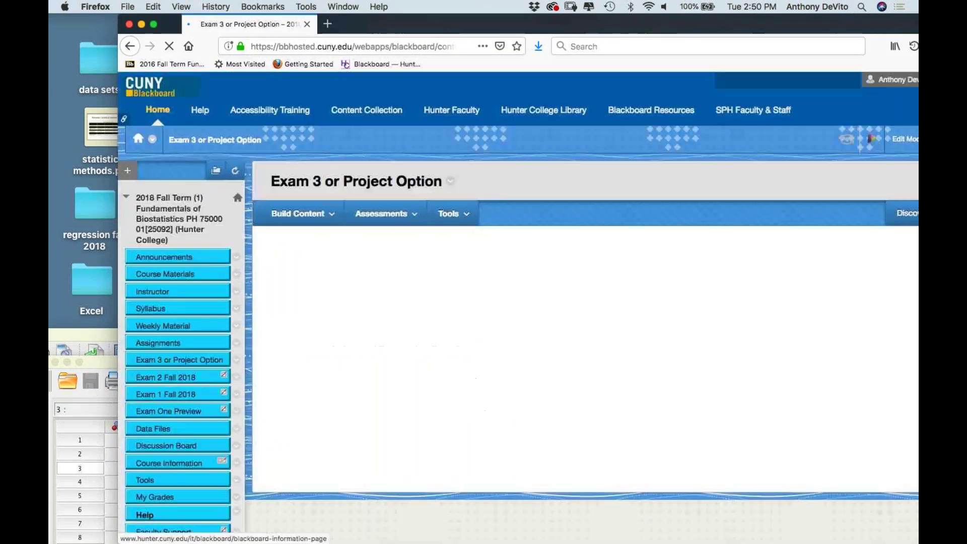
drag(464, 22, 383, 21)
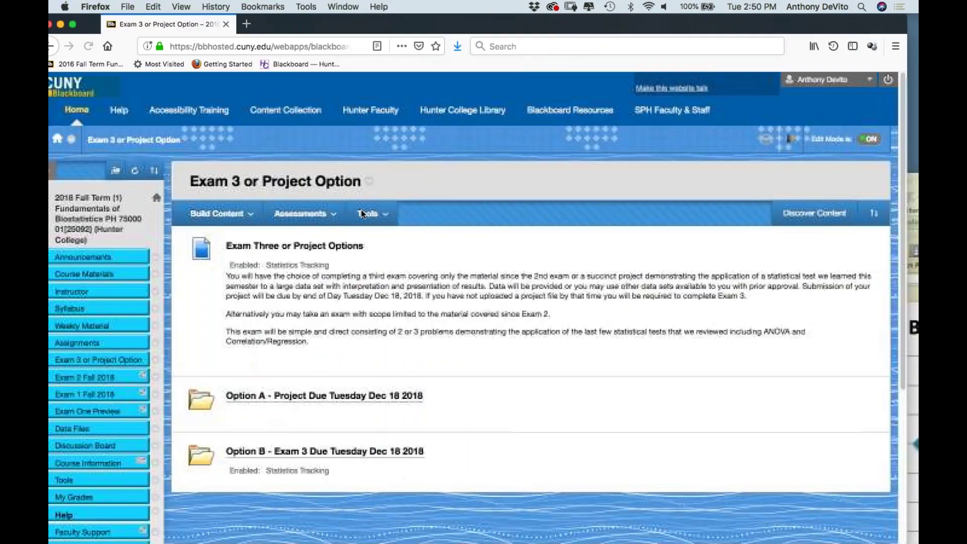
- Open the Option A project folder and open its attached PH750 Final project option Biostatistics Fall 2018.docx in Microsoft Word
scroll(341, 379, down, 3)
click(352, 311)
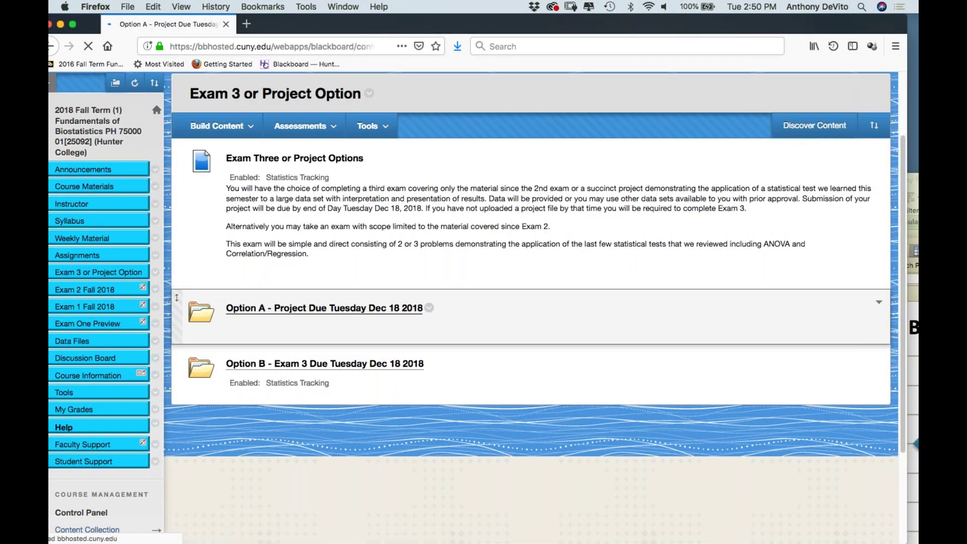
scroll(529, 302, down, 3)
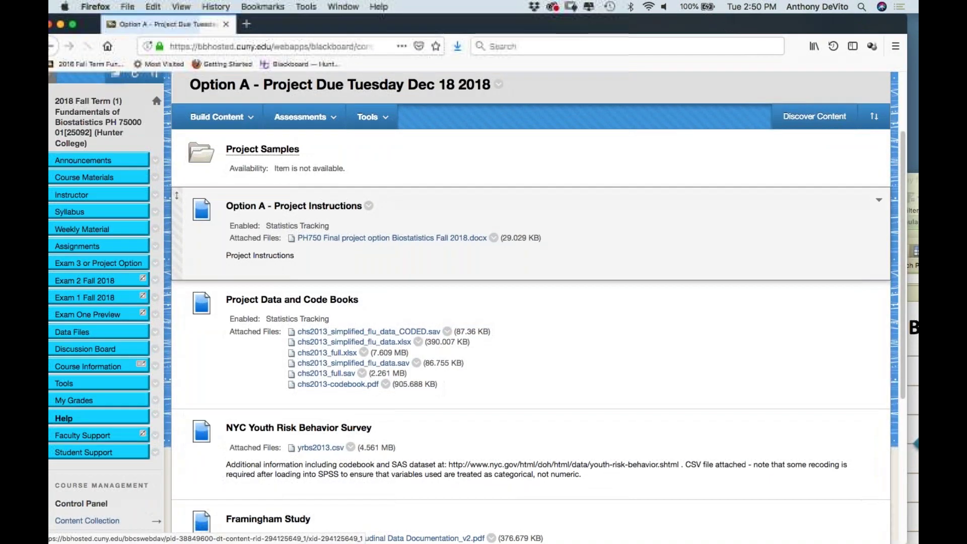
click(403, 238)
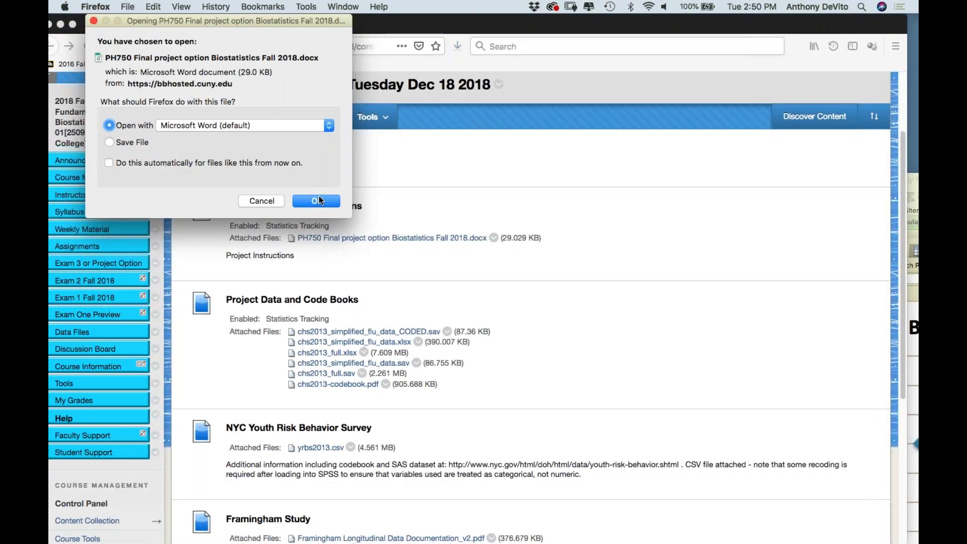
click(319, 196)
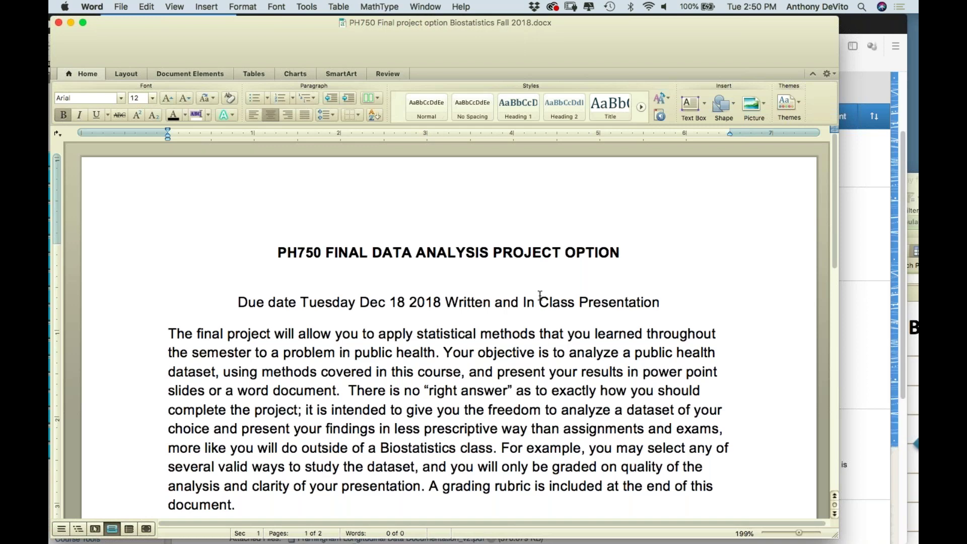
- Read through the project instructions from the introduction to the Descriptive Statistics, Methods and Results sections
scroll(542, 303, down, 10)
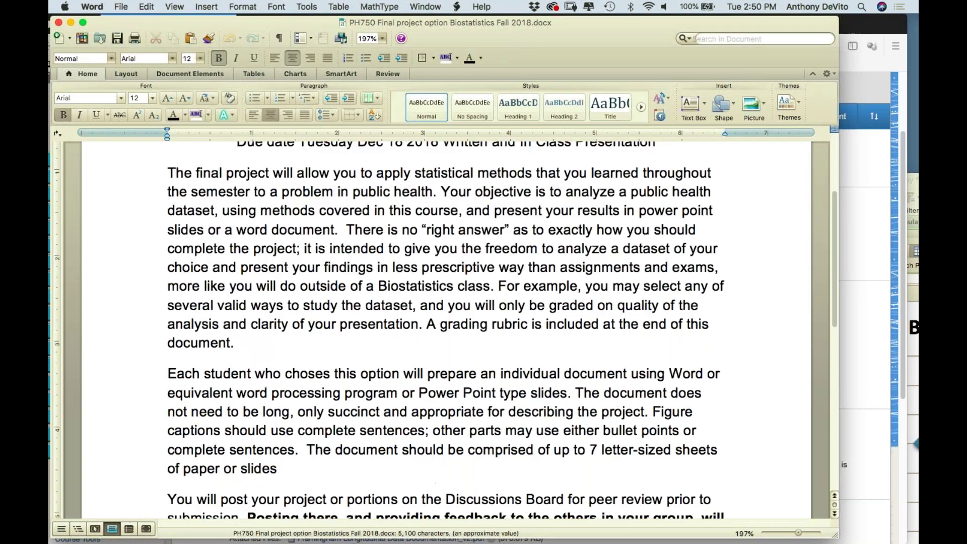
click(542, 304)
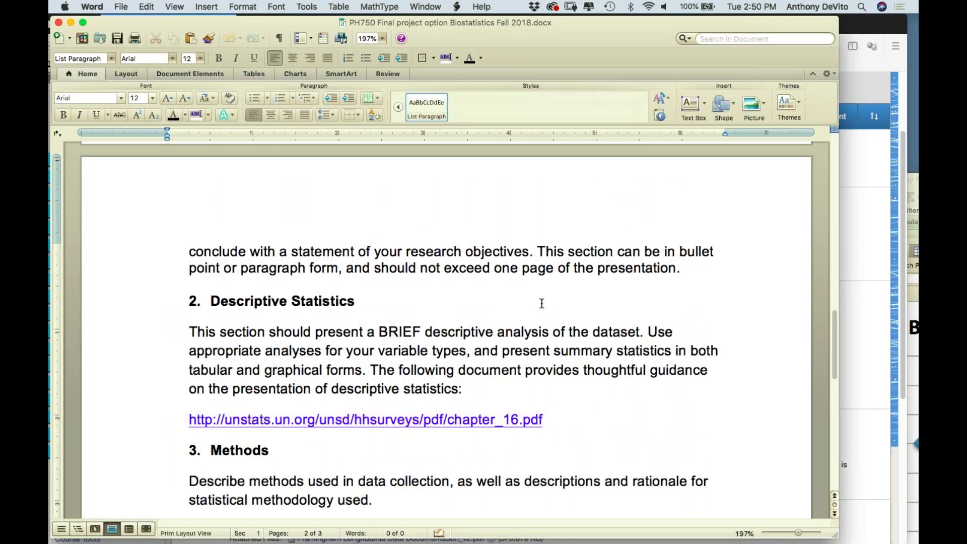
scroll(542, 303, down, 2)
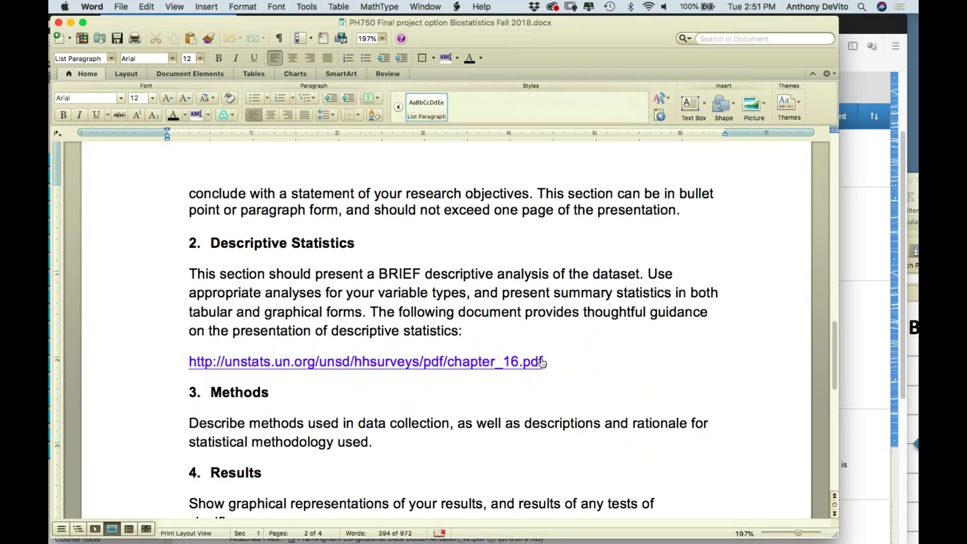
- Switch to Safari, search Google for "poster session" and show the image results
mouse_move(90, 509)
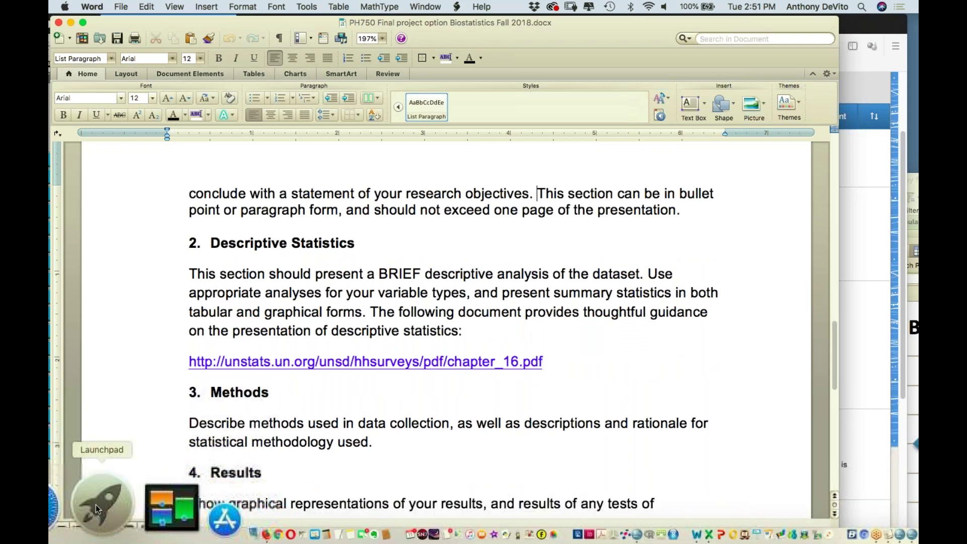
click(84, 510)
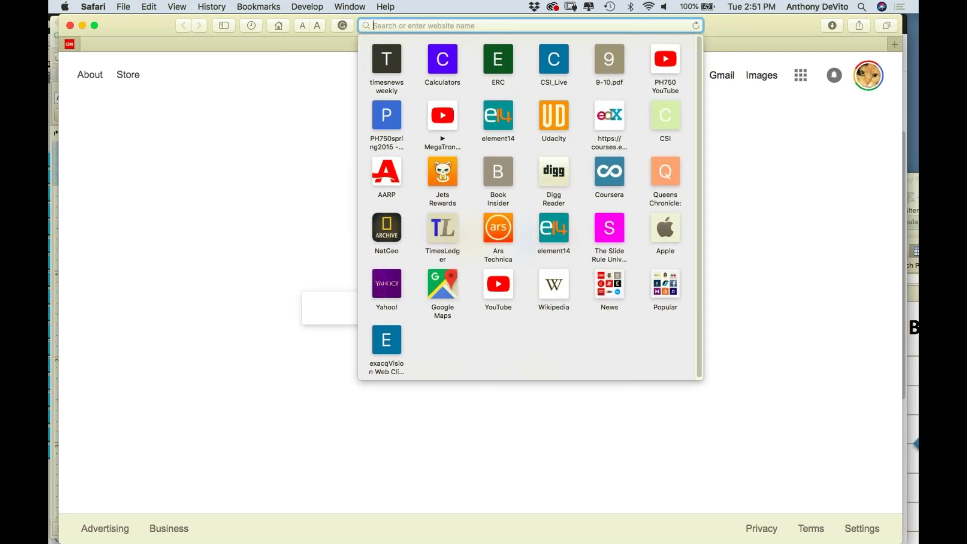
text(poster)
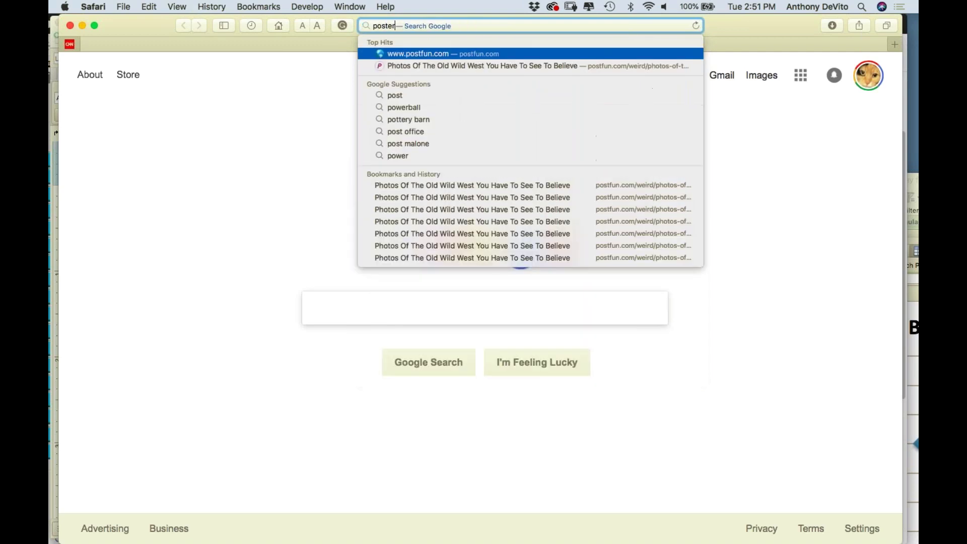
text( session)
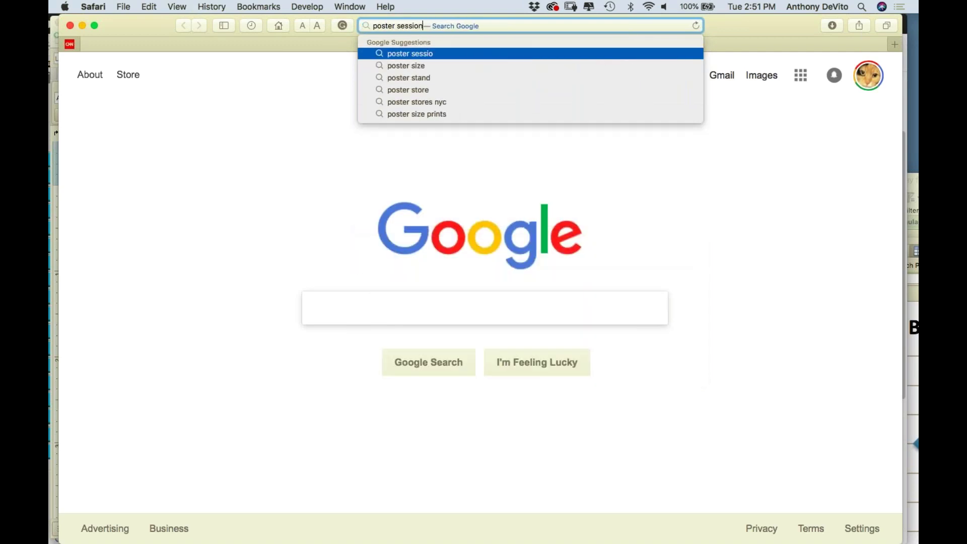
key(Return)
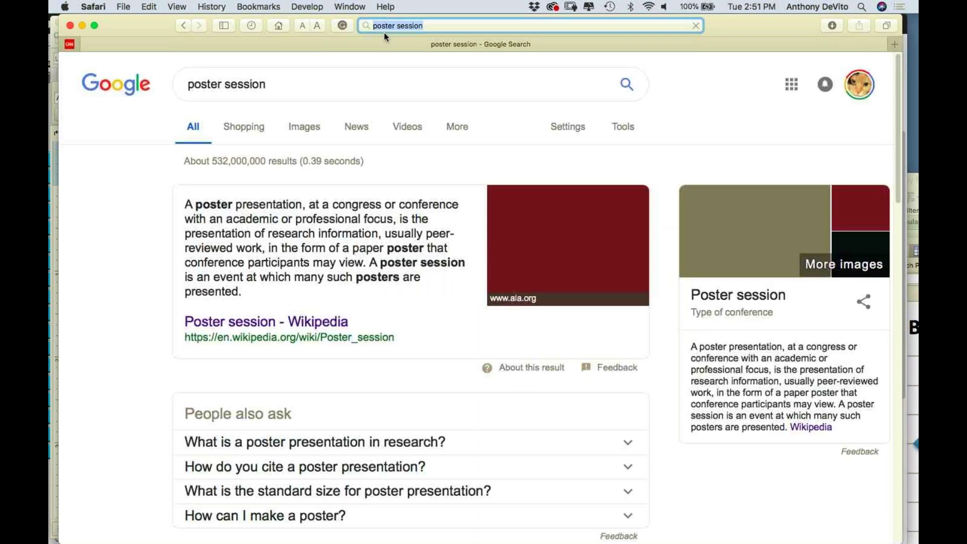
click(304, 127)
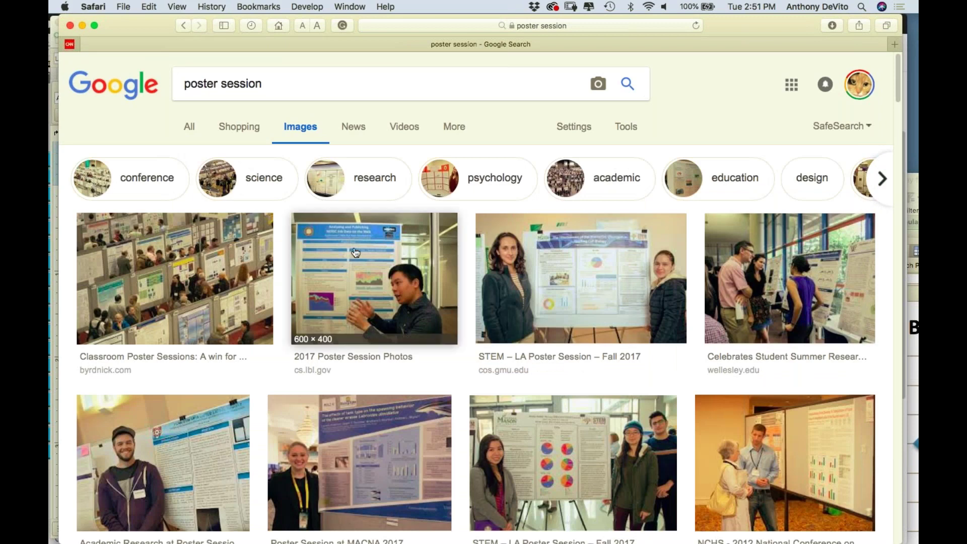
- Preview the STEM – LA Poster Session – Fall 2017 image, then enlarge and examine the Classroom Poster Sessions conference photo
click(567, 274)
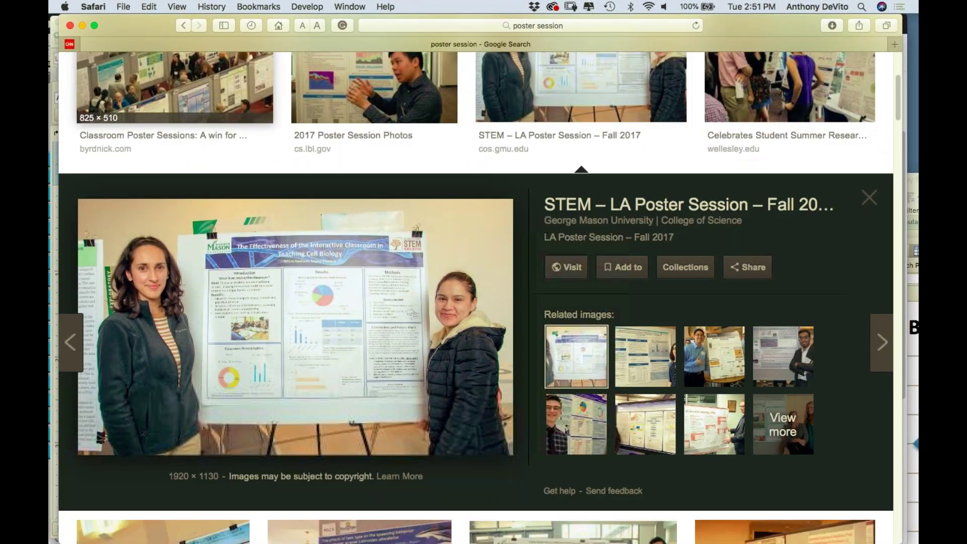
scroll(175, 81, up, 2)
click(174, 111)
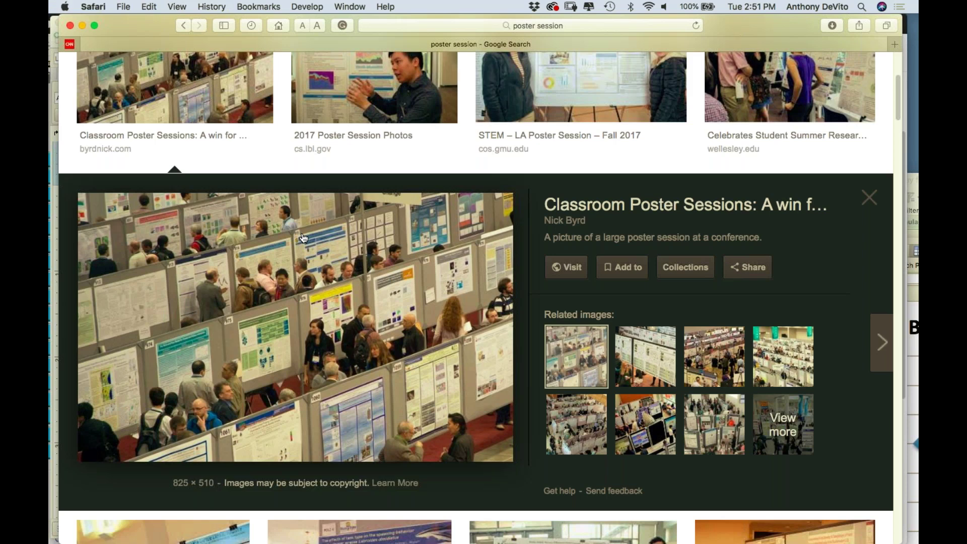
scroll(304, 238, up, 2)
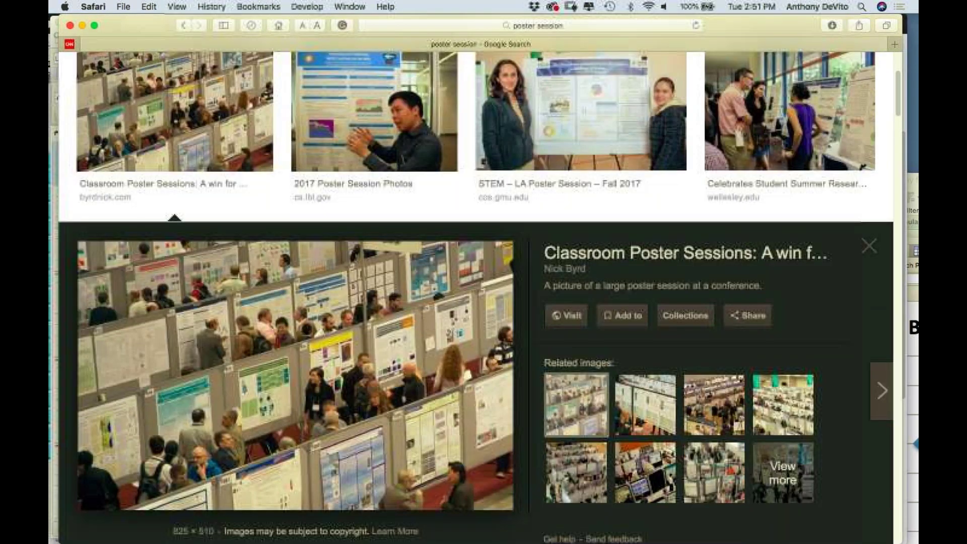
scroll(302, 335, down, 3)
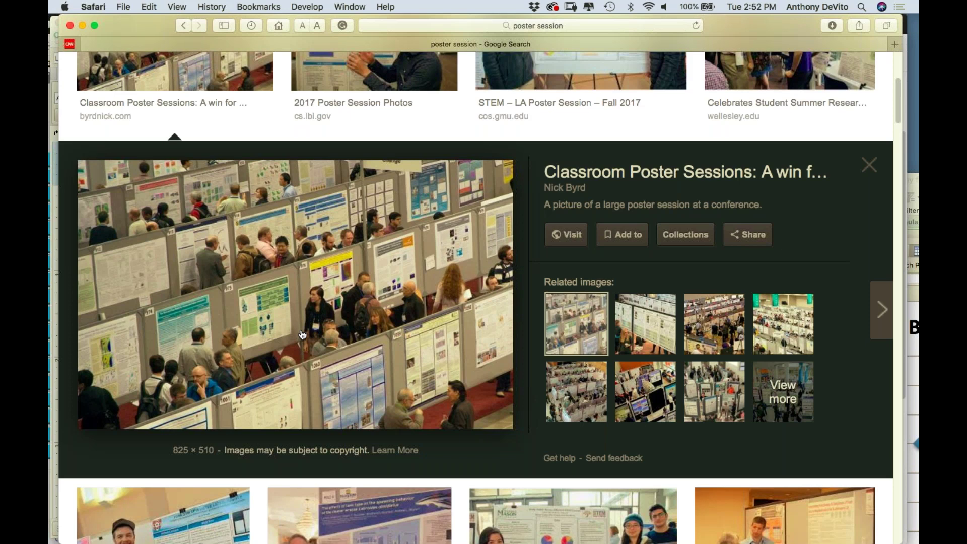
scroll(303, 335, down, 2)
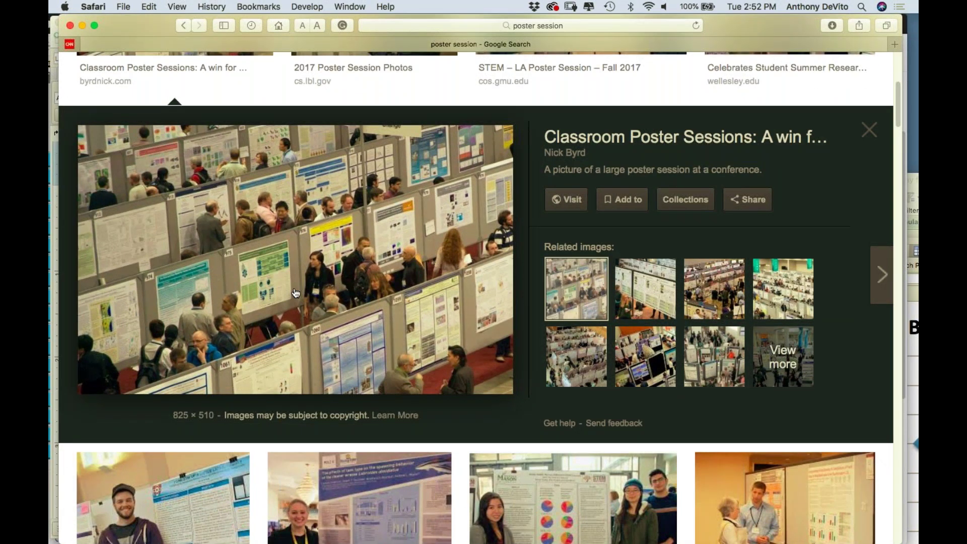
scroll(296, 293, up, 1)
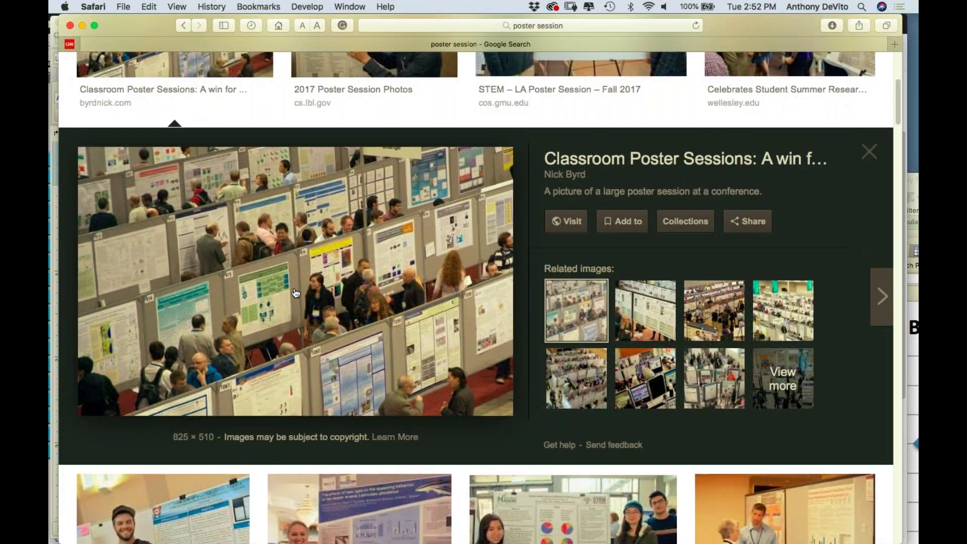
scroll(295, 293, down, 2)
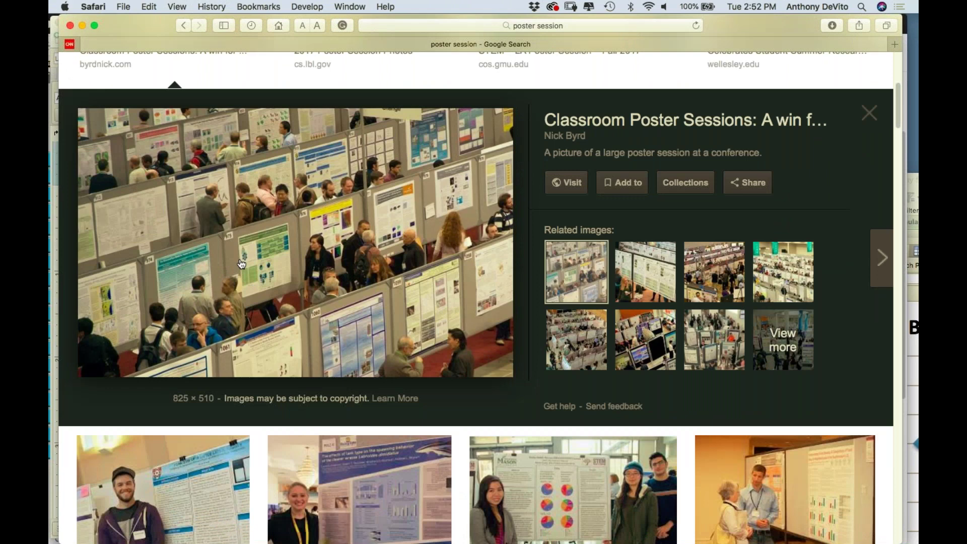
scroll(242, 264, down, 2)
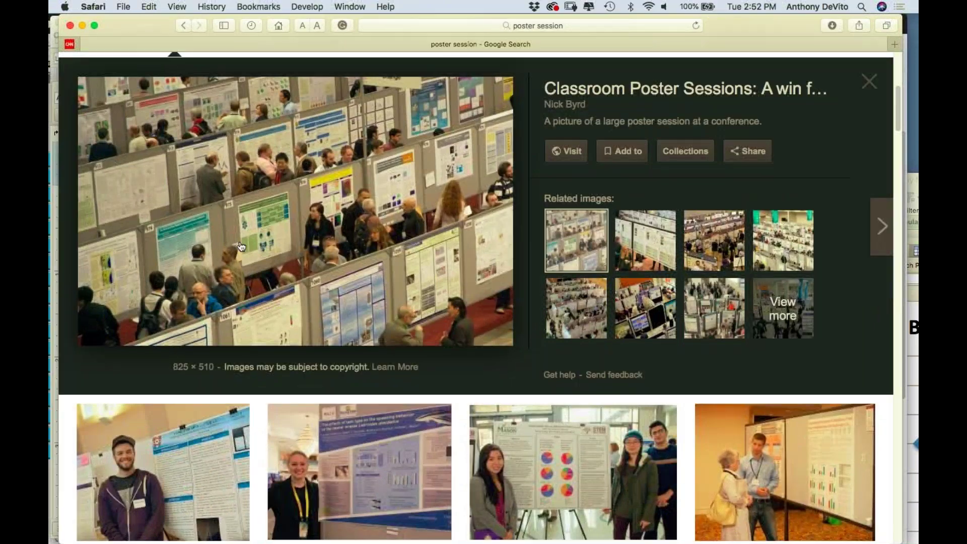
- Browse the poster photos below the enlarged preview, comparing the layouts of individual presenters' posters
scroll(426, 309, down, 5)
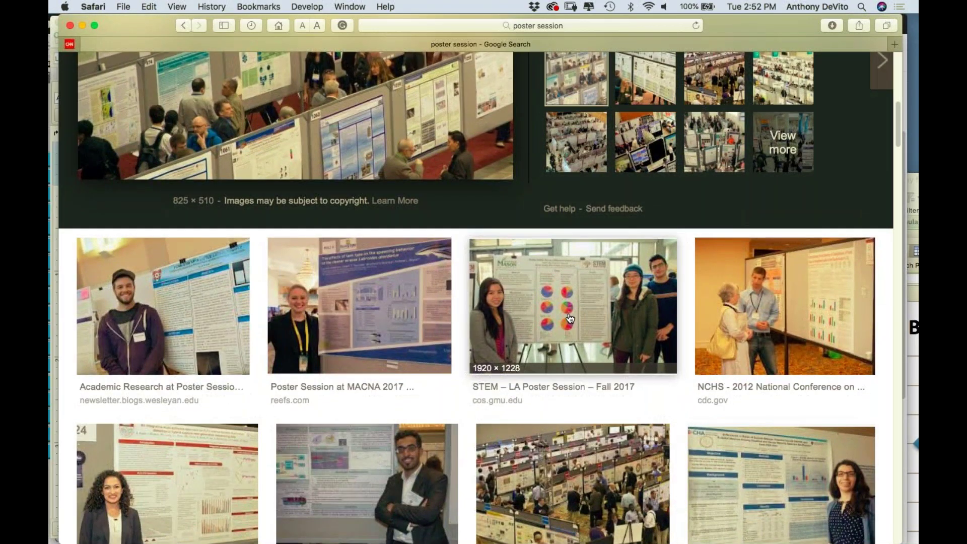
scroll(525, 333, down, 3)
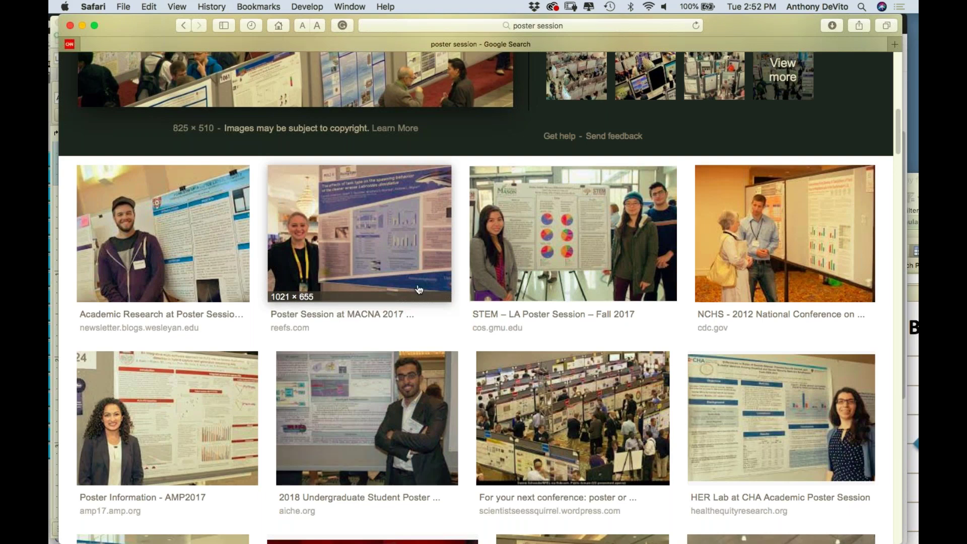
scroll(418, 288, up, 2)
scroll(418, 288, up, 2)
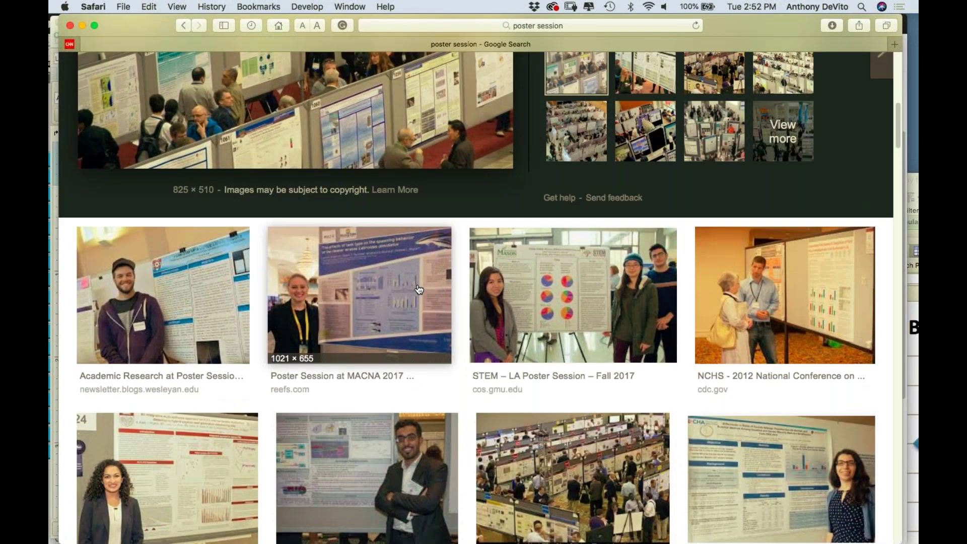
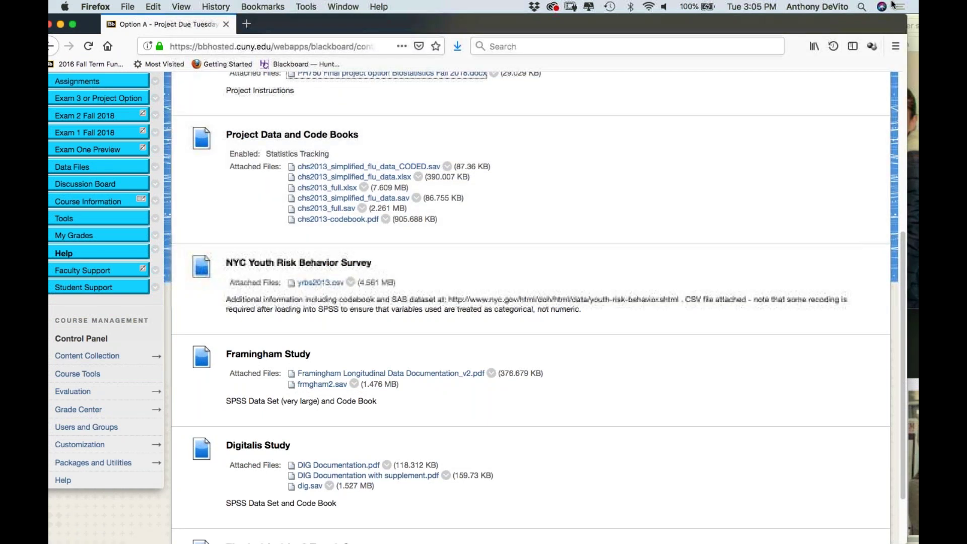
- Search the computer for chs2013 and open the chs2013_full.sav data file
click(861, 7)
text(chs)
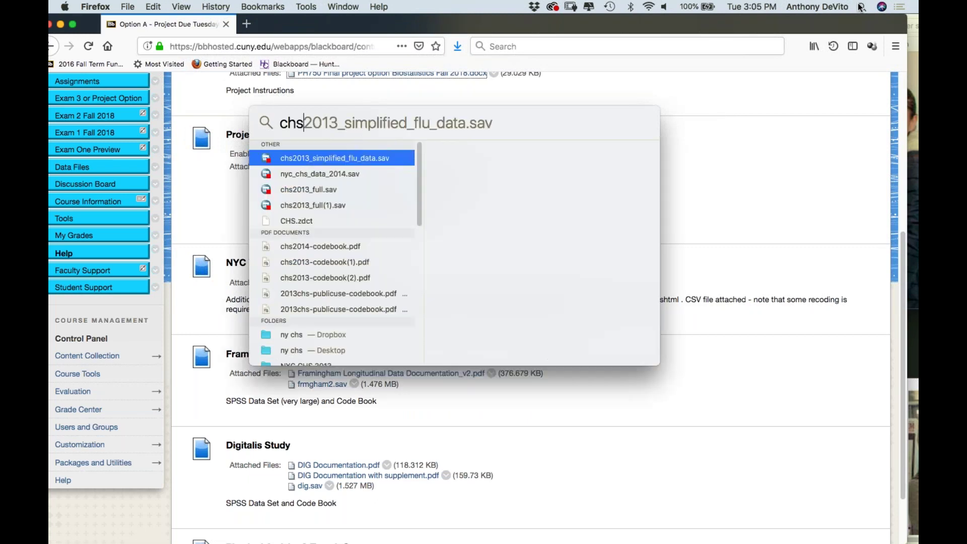
text(2013)
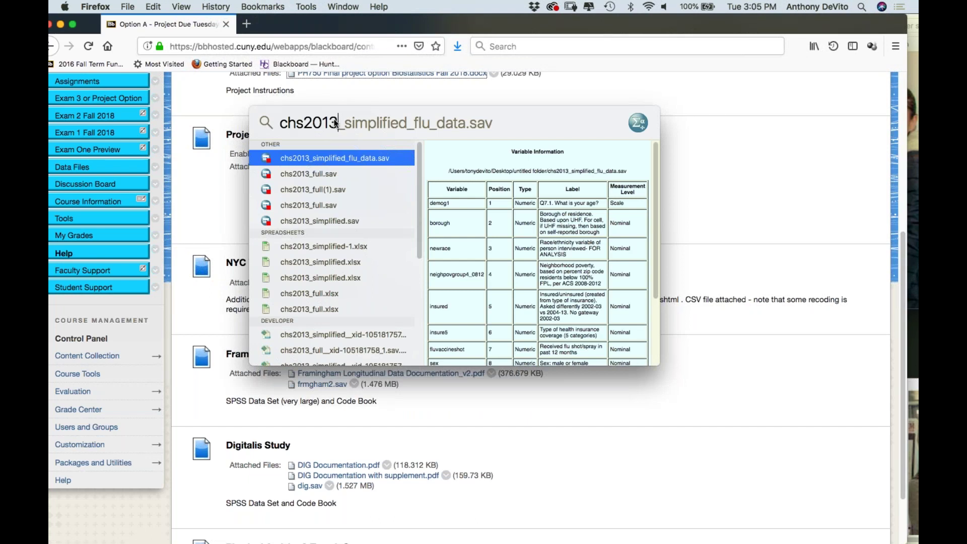
click(303, 172)
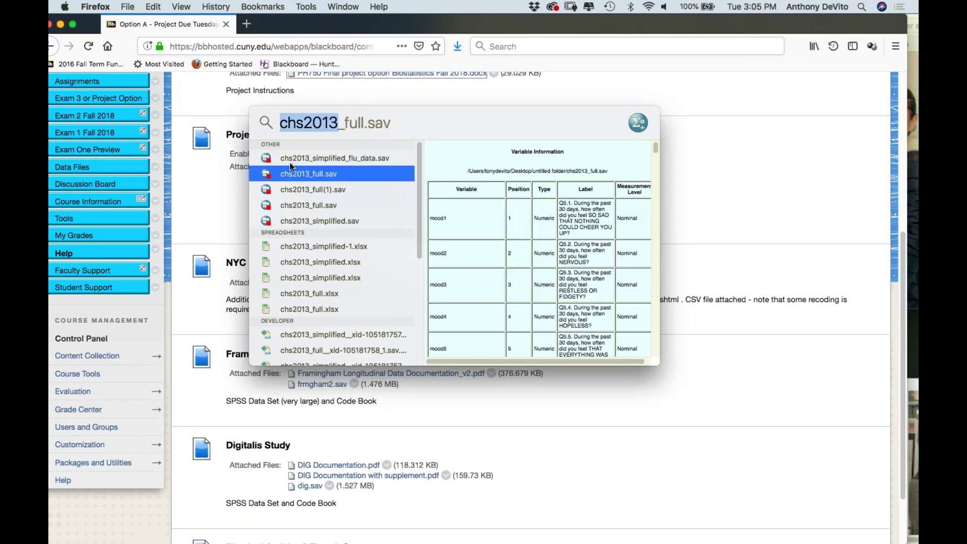
double_click(264, 175)
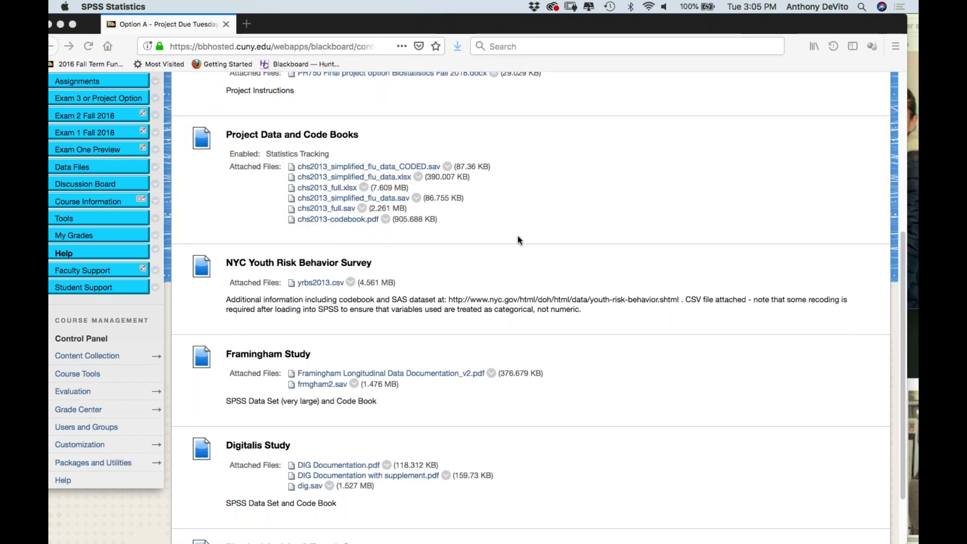
- Move the browser window aside and switch to SPSS Statistics
click(421, 27)
drag(421, 27, 437, 20)
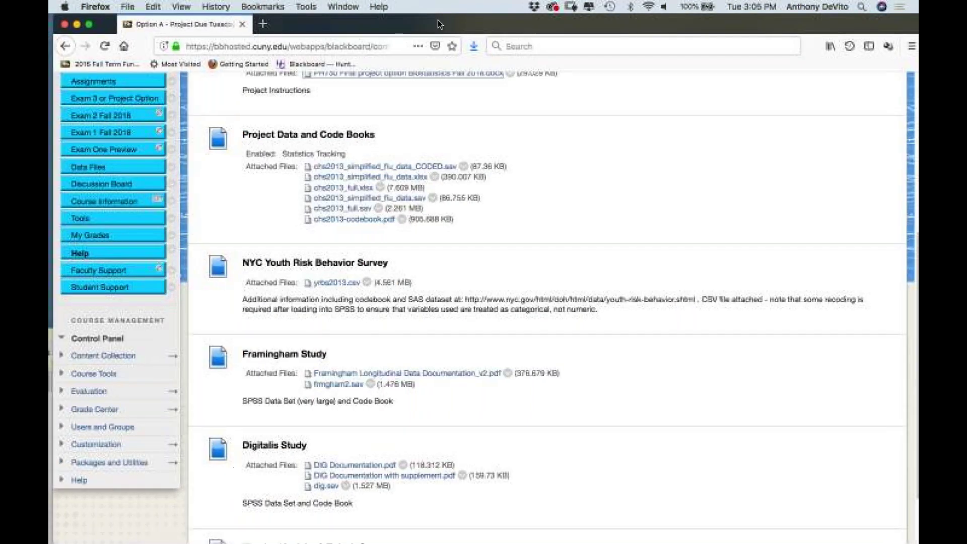
click(867, 5)
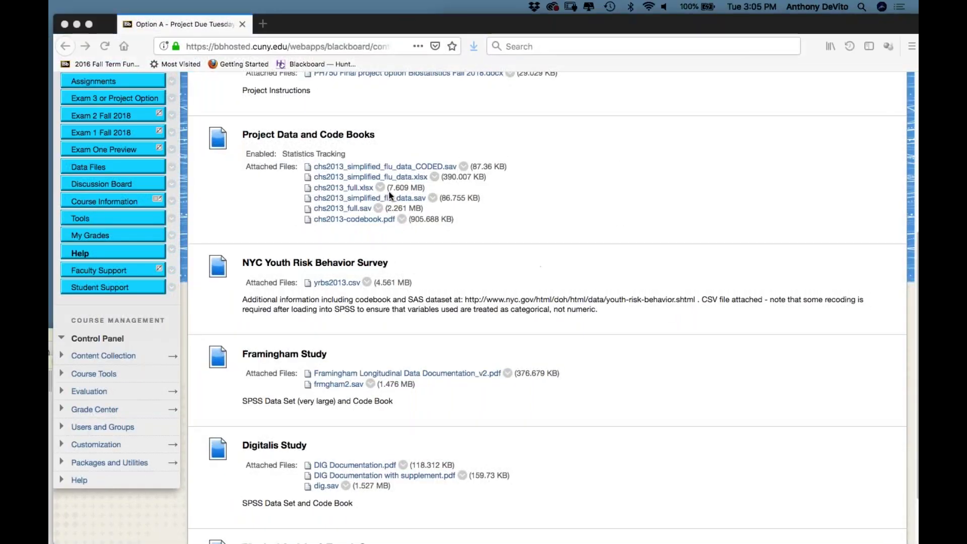
mouse_move(652, 532)
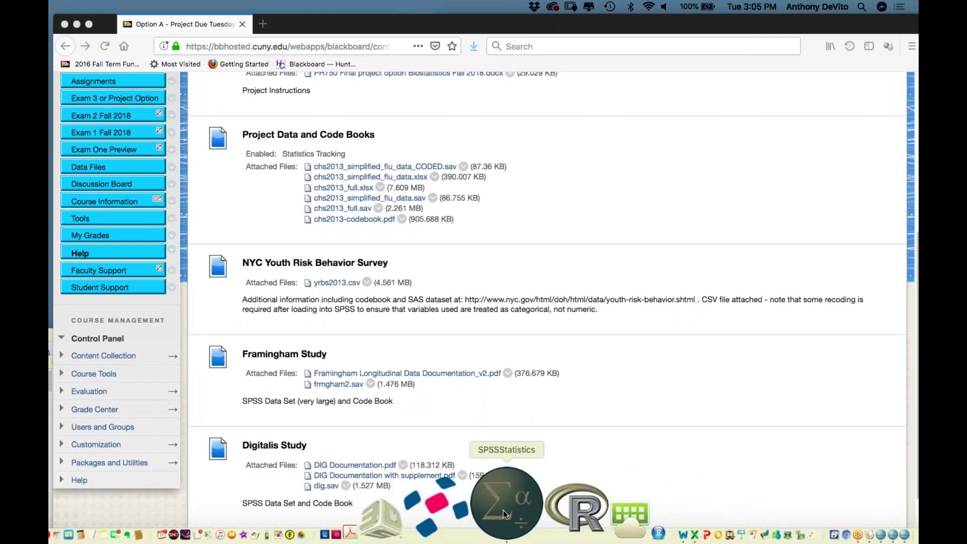
click(503, 513)
- Move the empty Untitled1 dataset window out of the way and bring the chs2013_full.sav data window to the front
drag(425, 198, 395, 58)
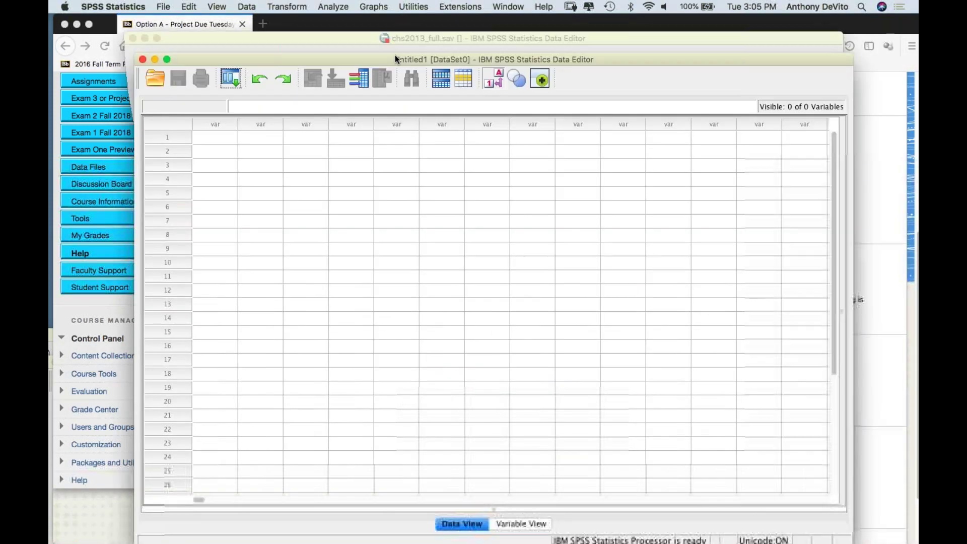
scroll(384, 259, down, 5)
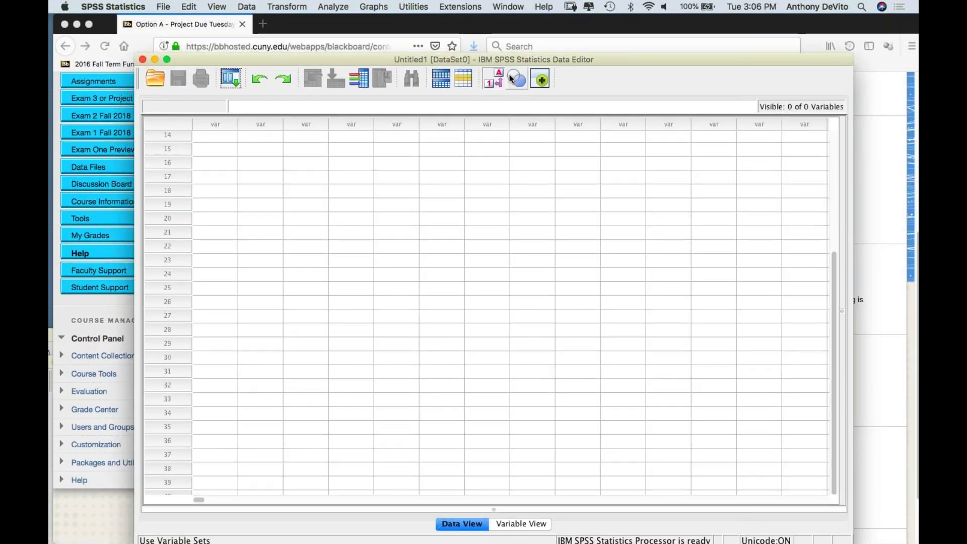
click(506, 6)
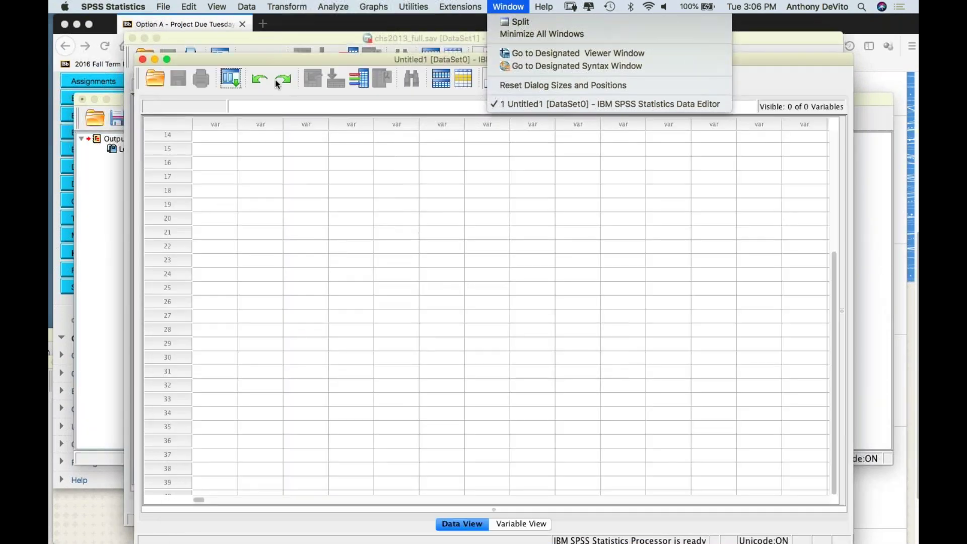
click(271, 62)
drag(268, 61, 231, 51)
scroll(320, 314, up, 2)
scroll(320, 319, up, 5)
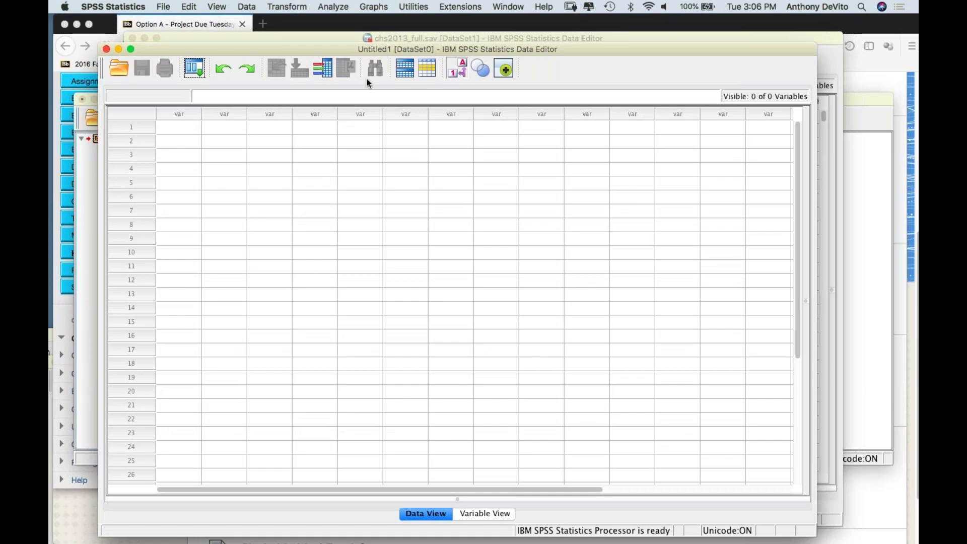
click(337, 40)
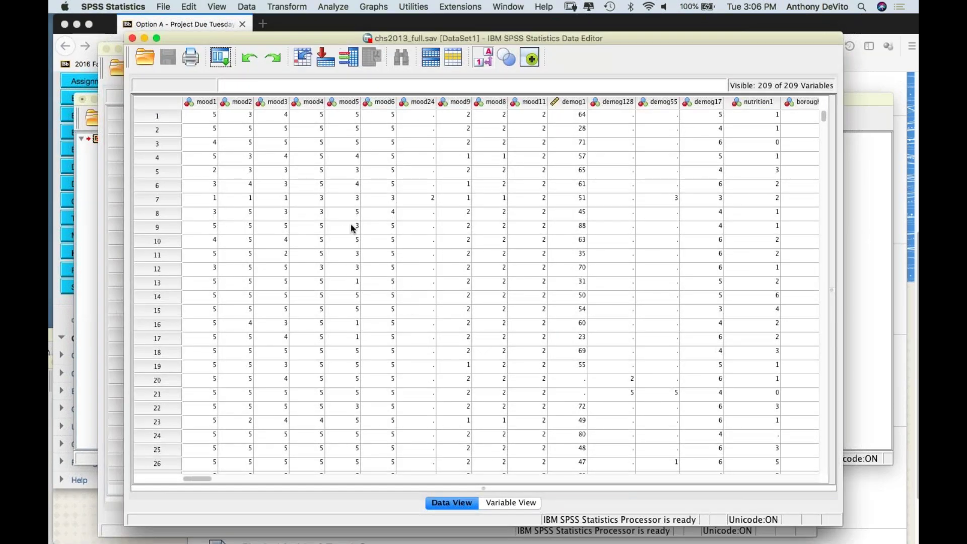
- Examine the first cases and look across the mood, demographic and borough variable columns in the dataset
scroll(352, 225, down, 1)
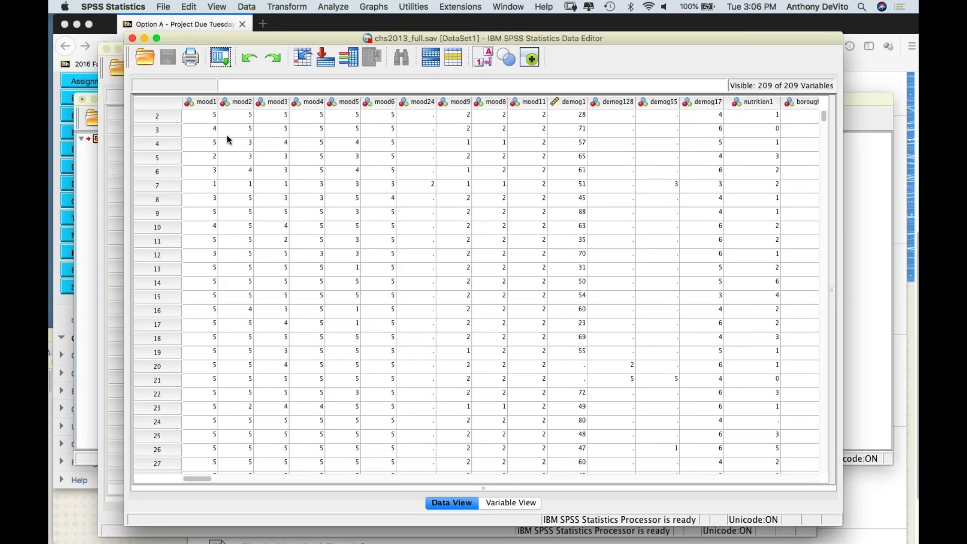
scroll(345, 147, up, 1)
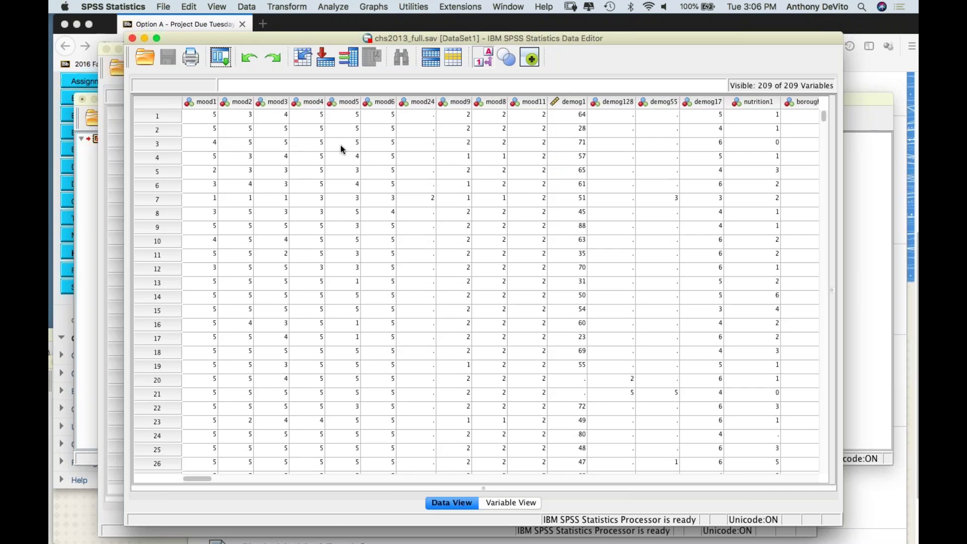
scroll(341, 149, right, 3)
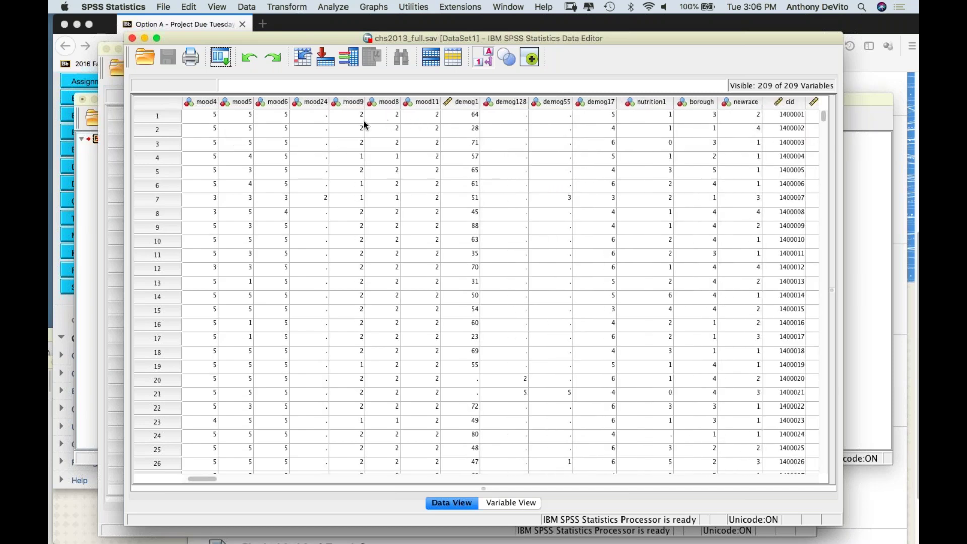
scroll(365, 126, right, 1)
scroll(365, 125, left, 1)
scroll(366, 126, left, 3)
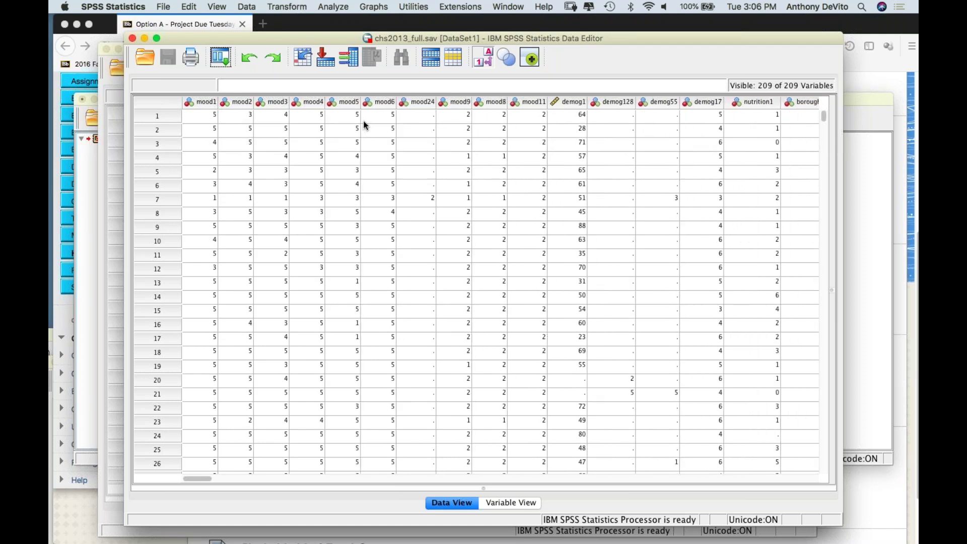
- Select the demog1 column and look down through the case rows, returning to the first case
click(570, 103)
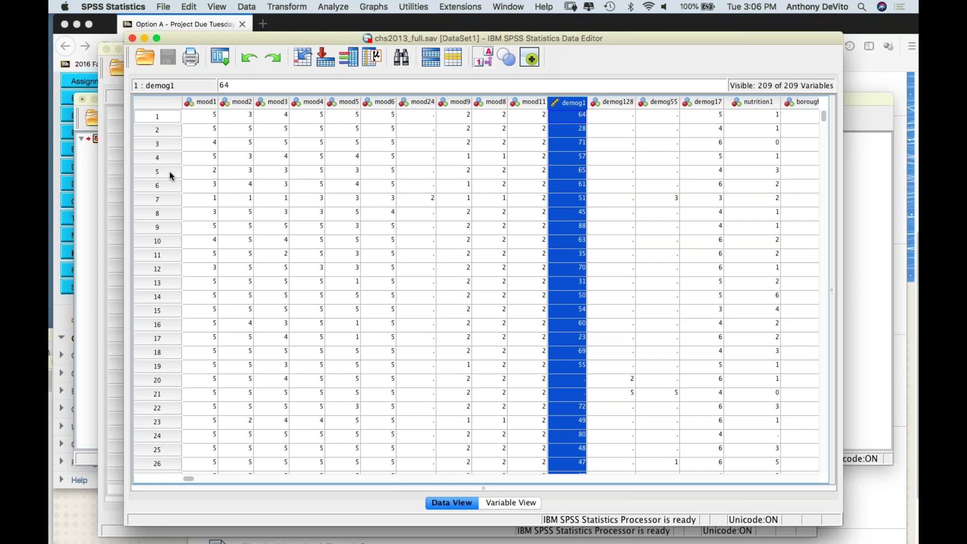
scroll(162, 281, down, 20)
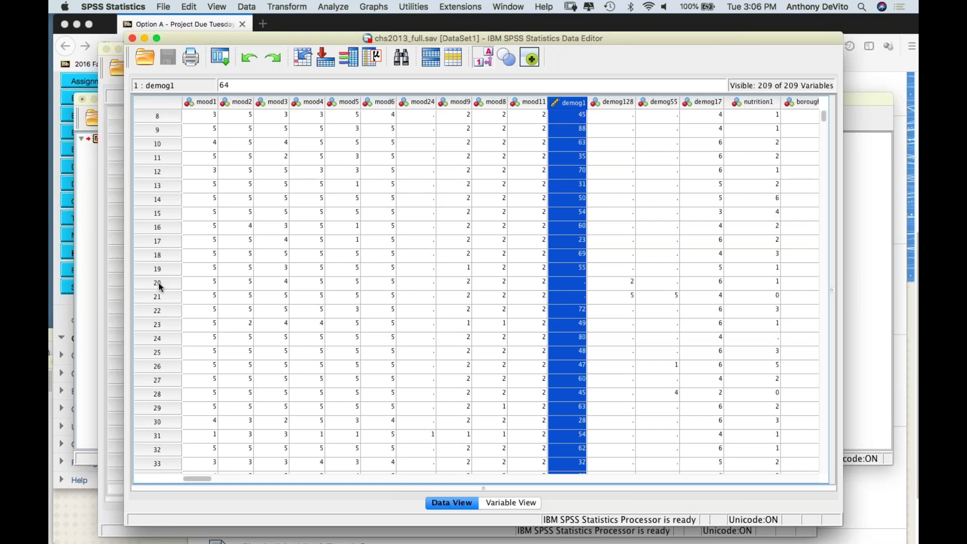
scroll(271, 201, down, 15)
click(271, 201)
scroll(271, 201, down, 20)
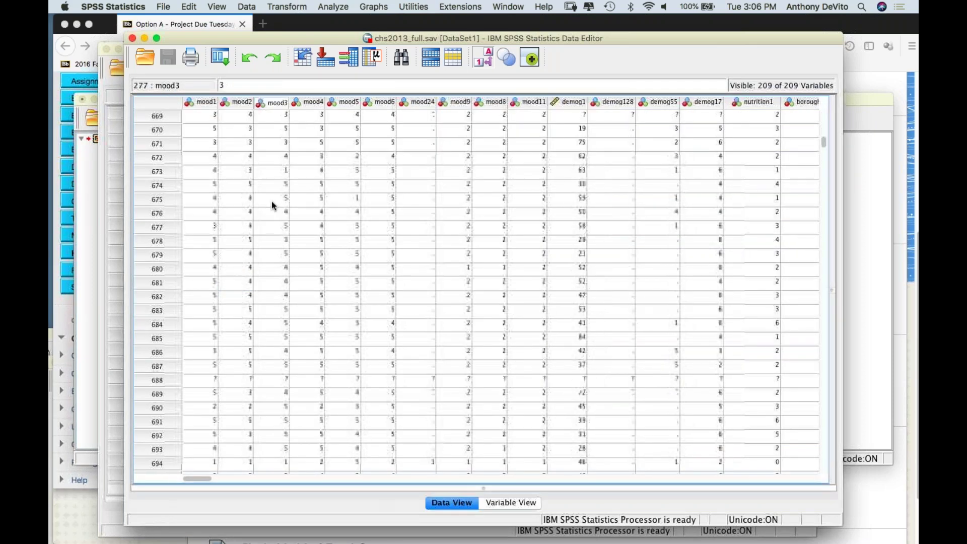
scroll(271, 201, down, 16)
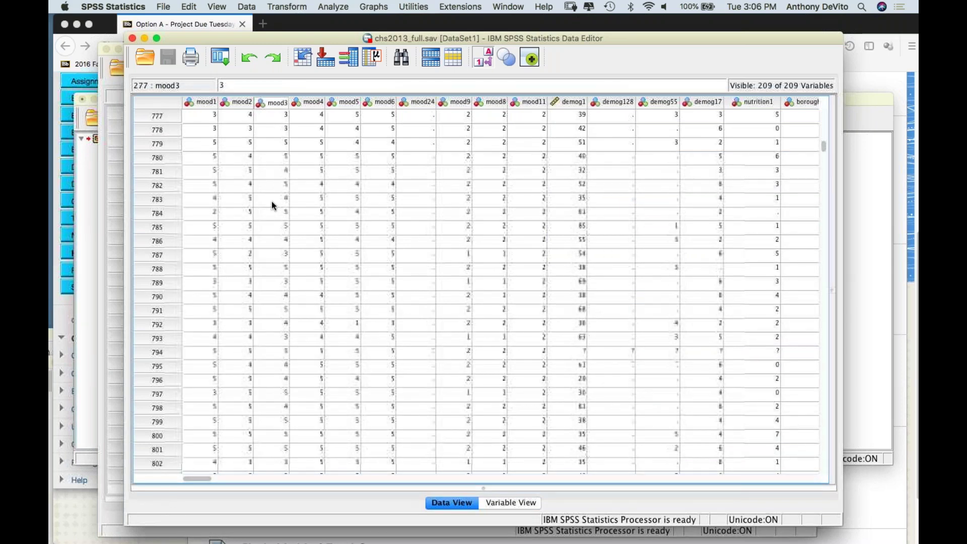
scroll(272, 199, down, 20)
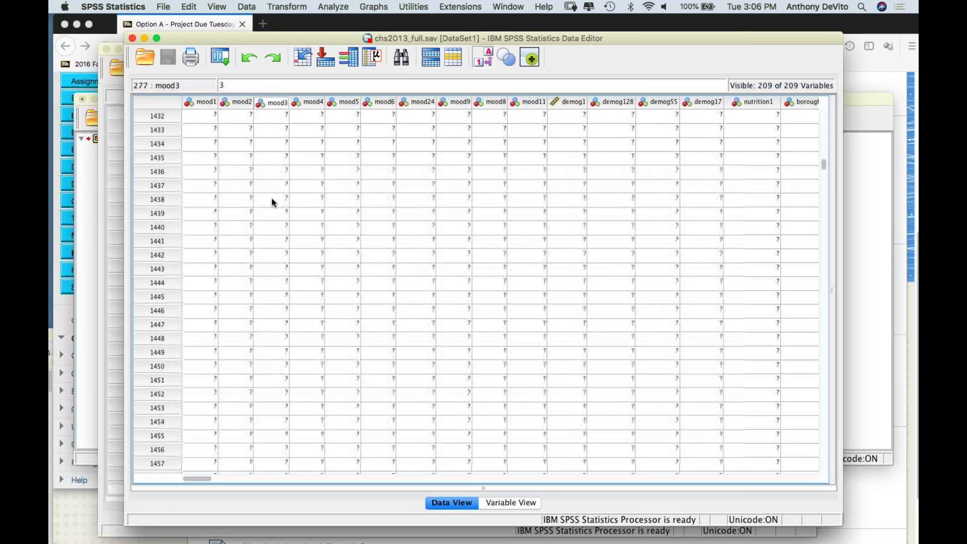
scroll(272, 199, down, 20)
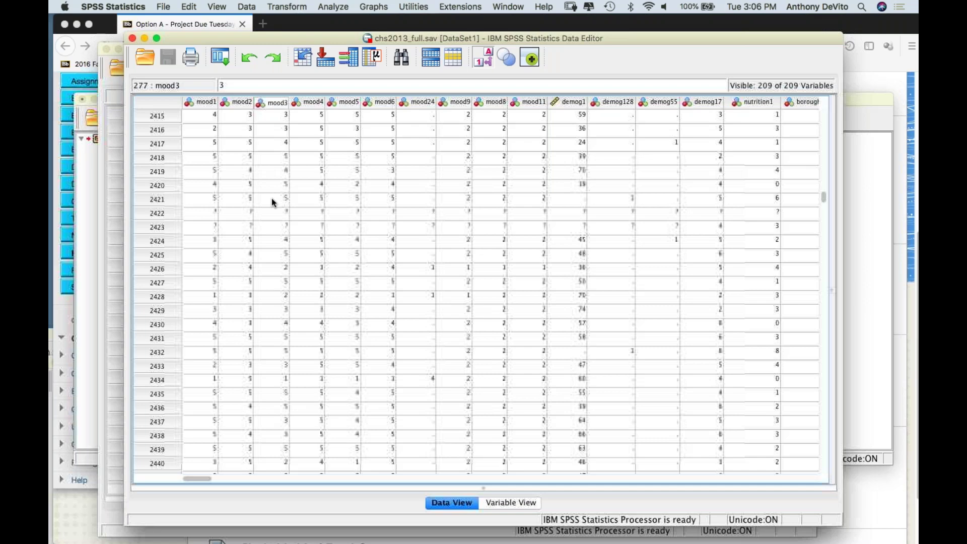
scroll(271, 201, up, 20)
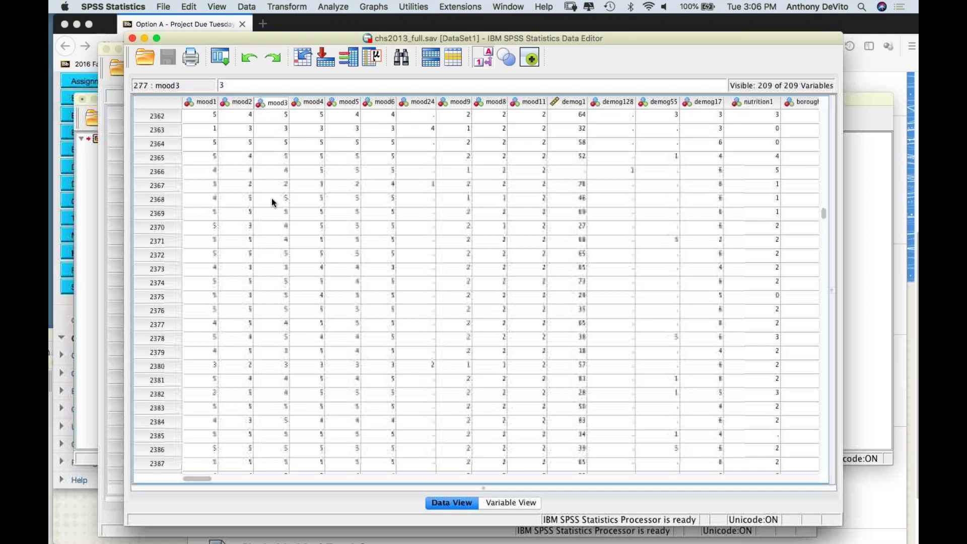
scroll(271, 201, up, 20)
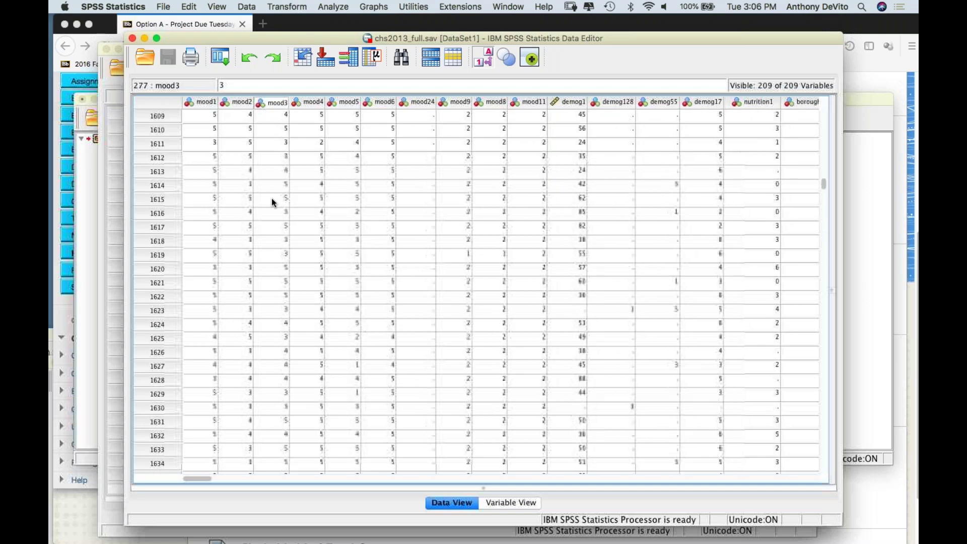
scroll(271, 202, up, 20)
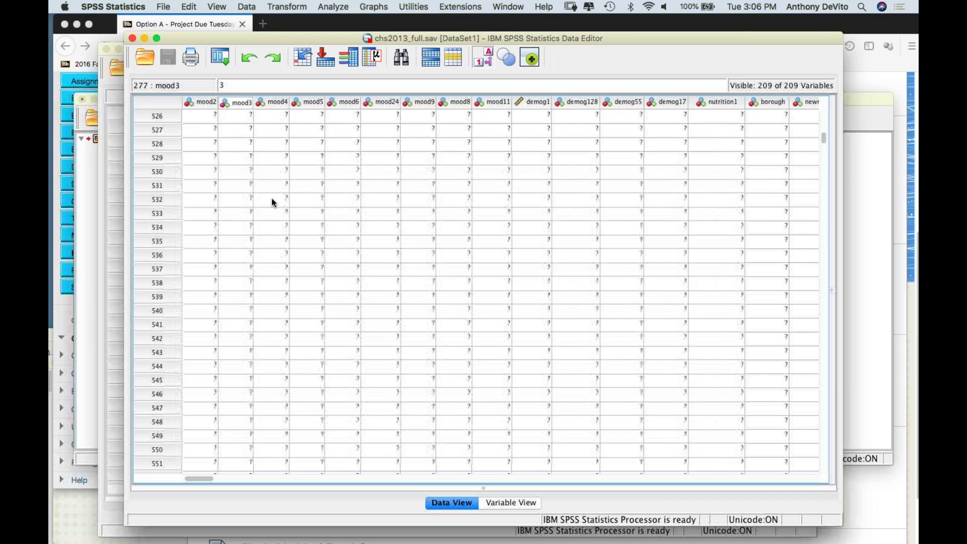
scroll(271, 198, up, 10)
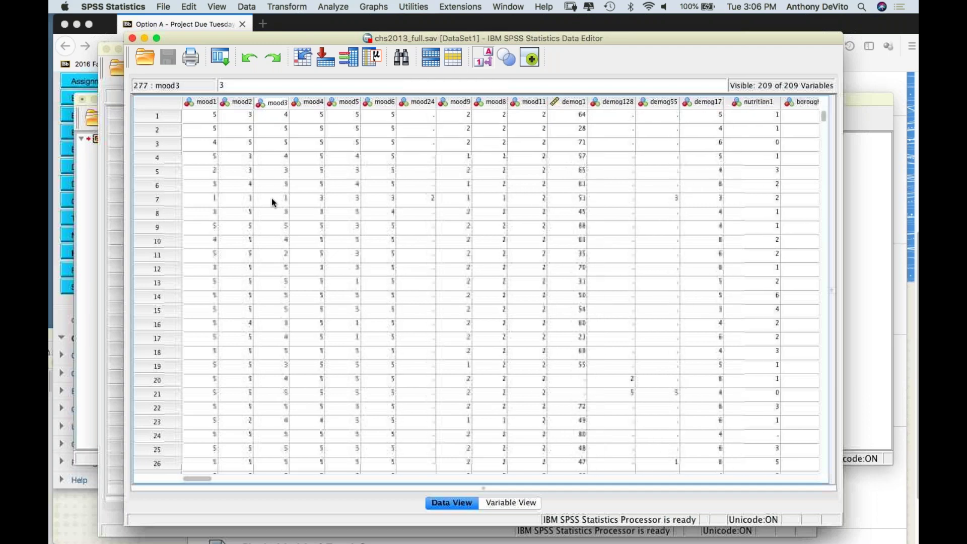
- Show the variable definitions of the dataset and widen the Label column so the full question descriptions can be read
click(505, 503)
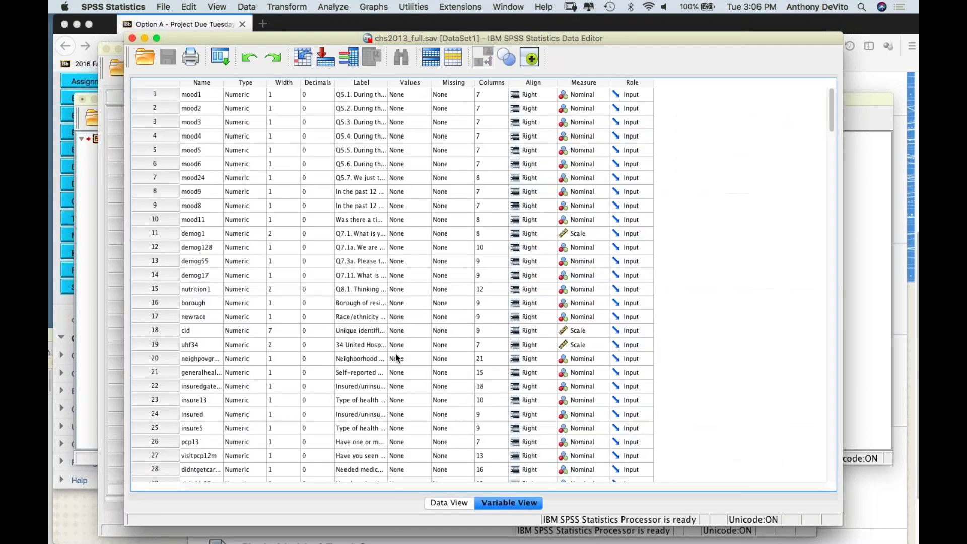
scroll(238, 302, down, 20)
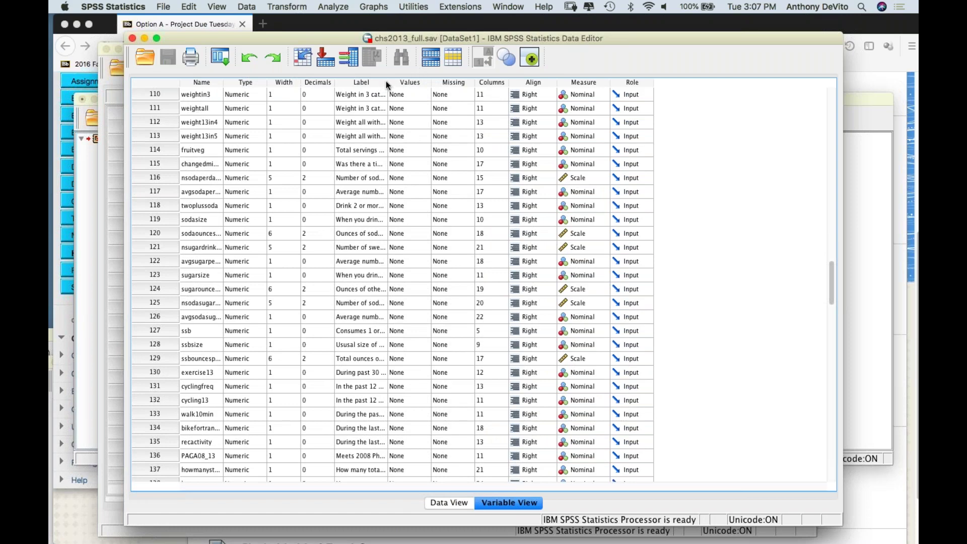
drag(387, 82, 580, 89)
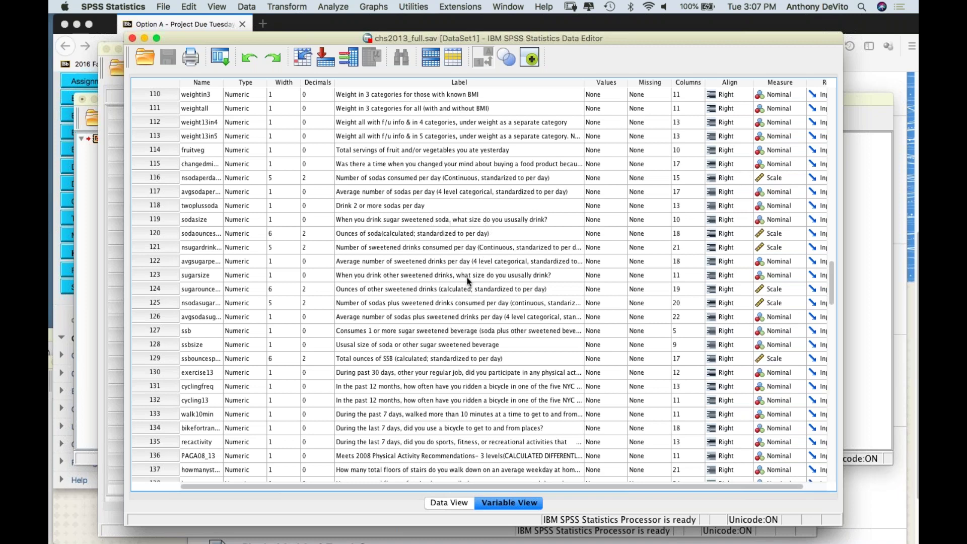
- Read through the variable names and labels down to the end of the variable list
scroll(468, 281, down, 5)
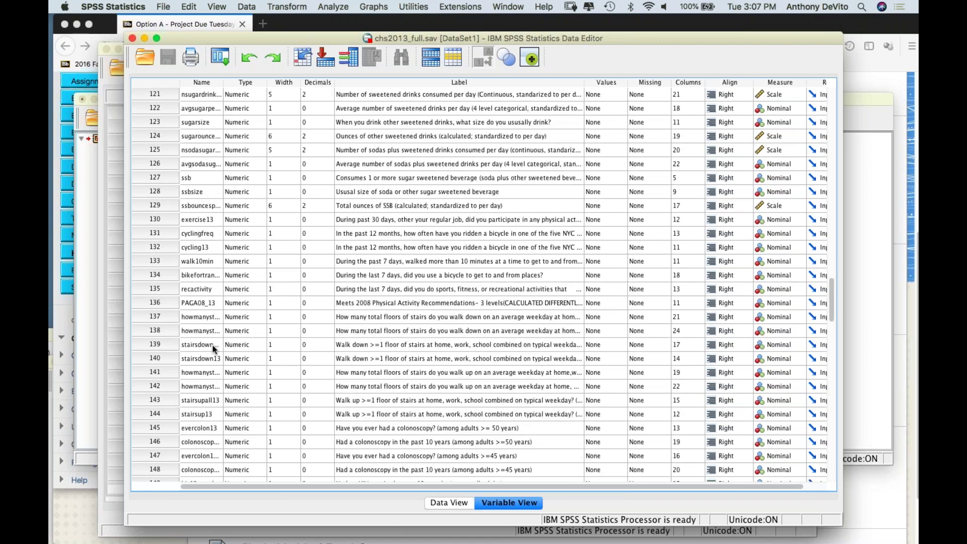
scroll(213, 348, down, 15)
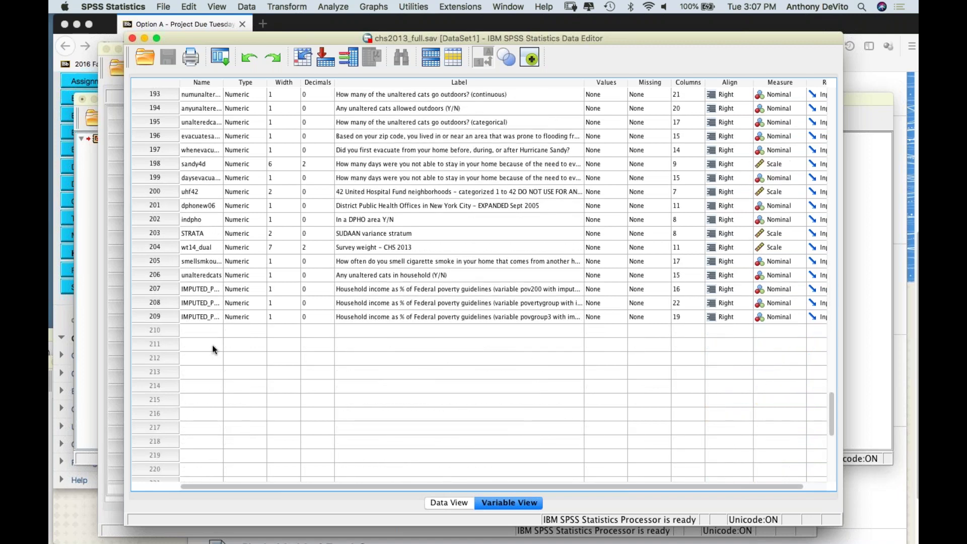
scroll(213, 349, down, 1)
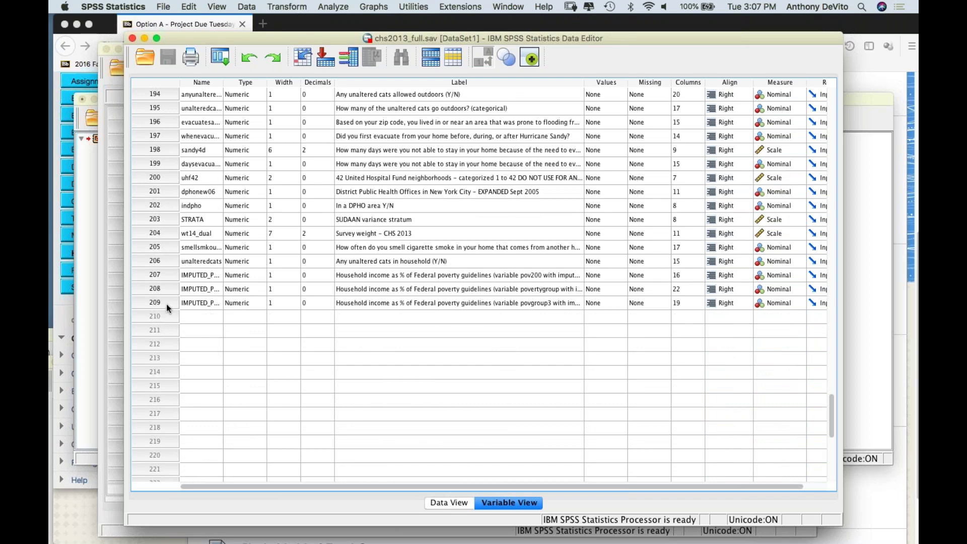
scroll(166, 304, up, 5)
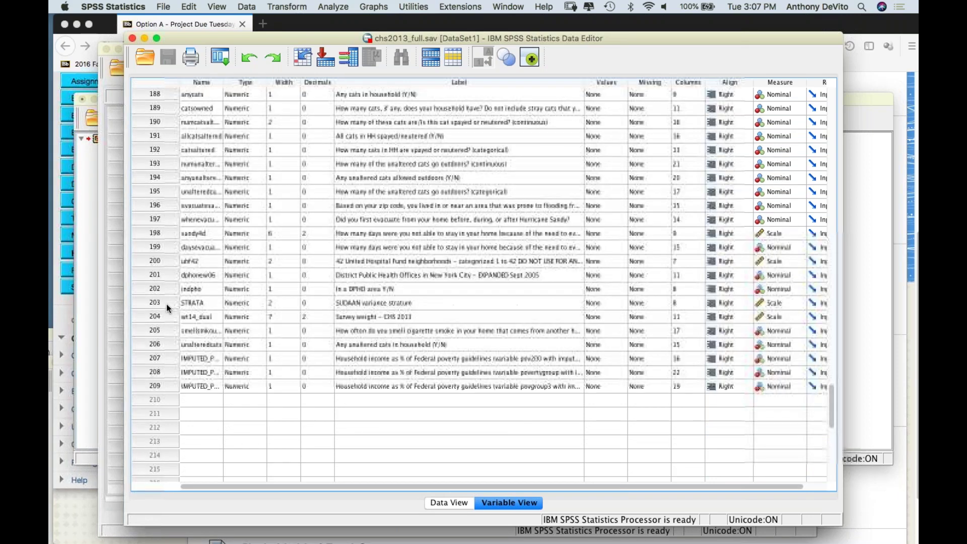
scroll(167, 304, up, 2)
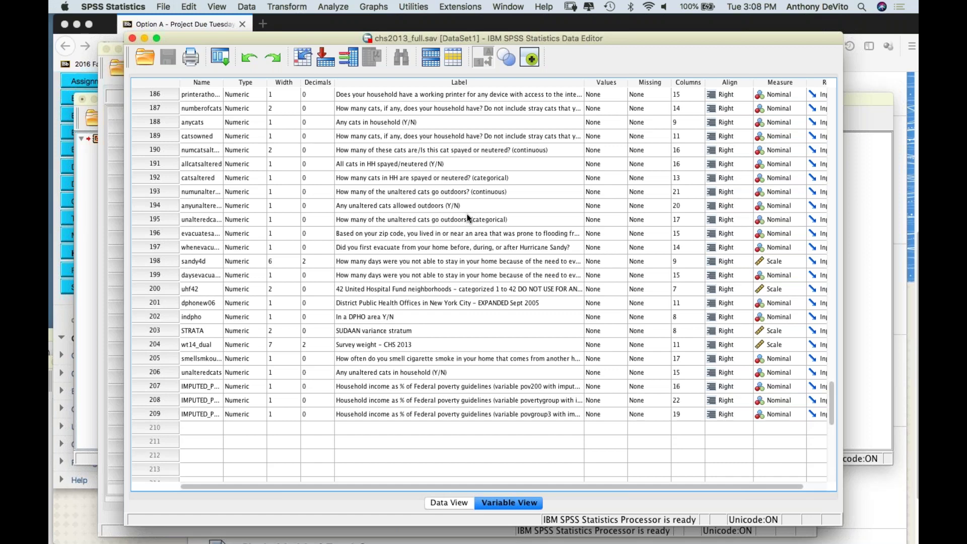
- Go back through the variable list from its end and select the label of the insure13 variable
scroll(469, 218, up, 5)
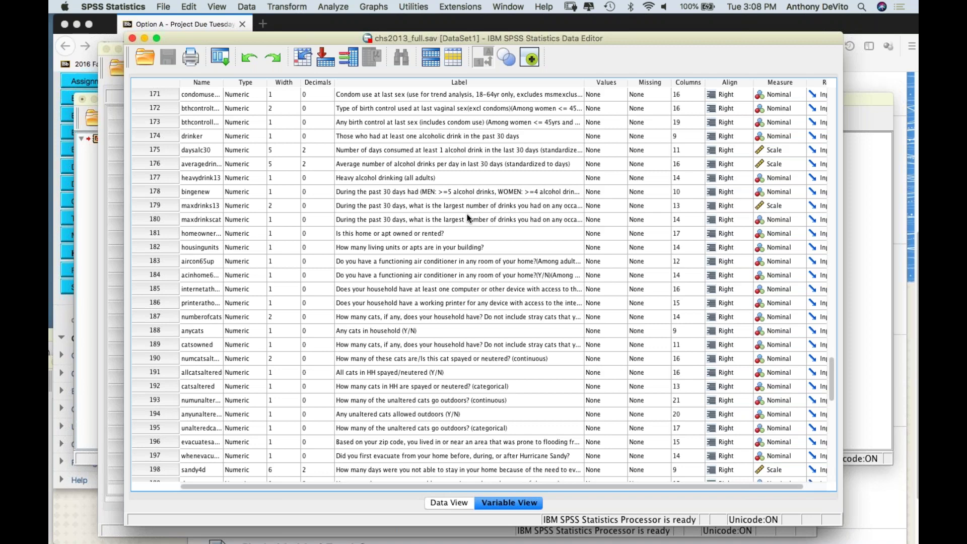
scroll(468, 218, up, 20)
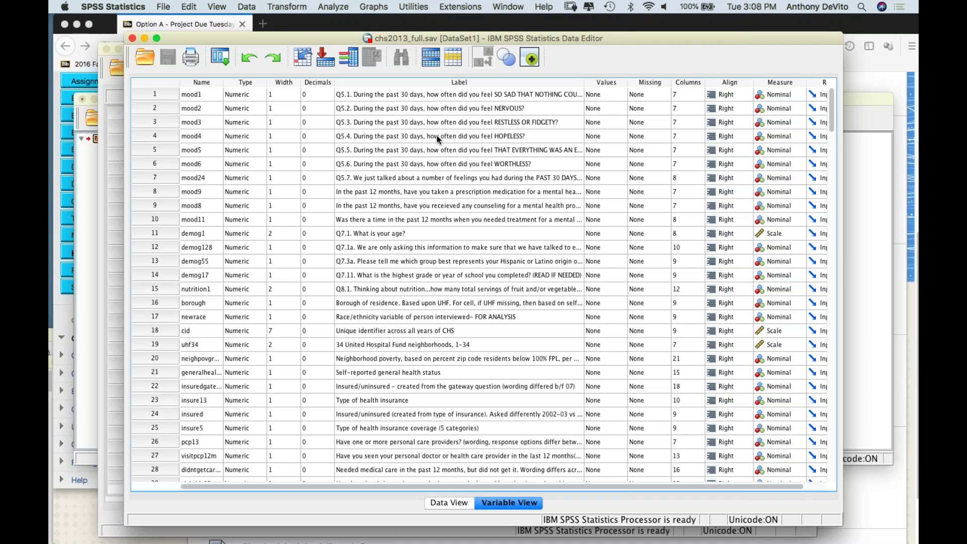
scroll(428, 243, down, 5)
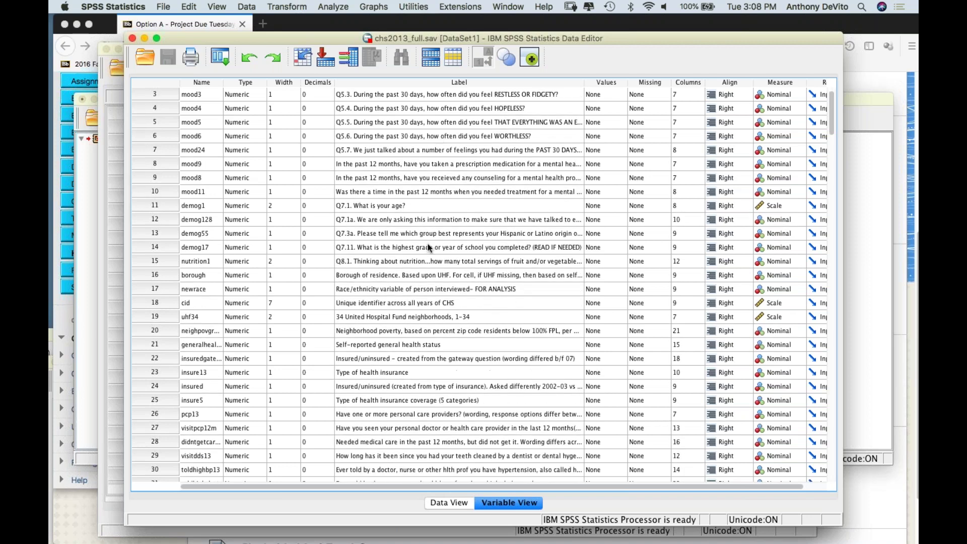
scroll(428, 243, down, 1)
click(407, 192)
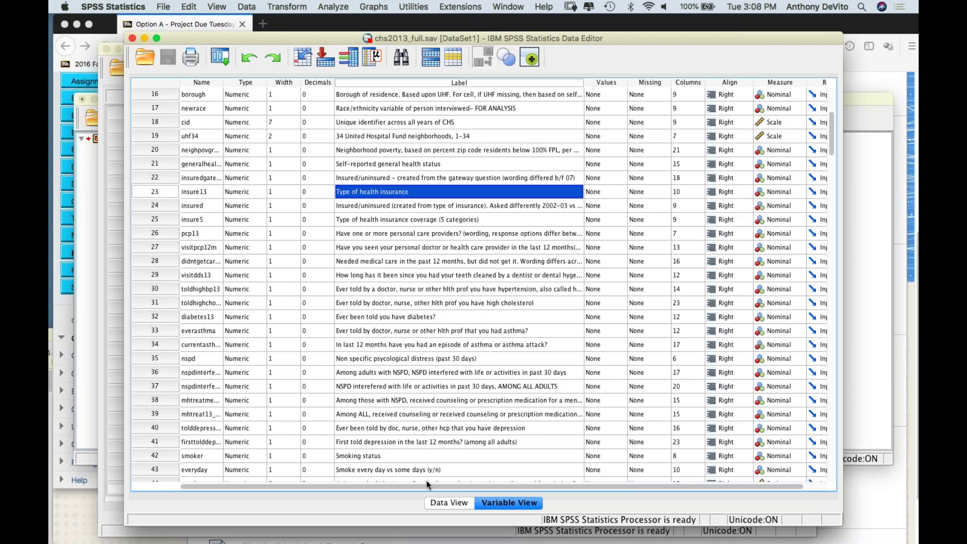
- Show the case data, find the health insurance variables among the columns and select the whole insure13 column
click(443, 503)
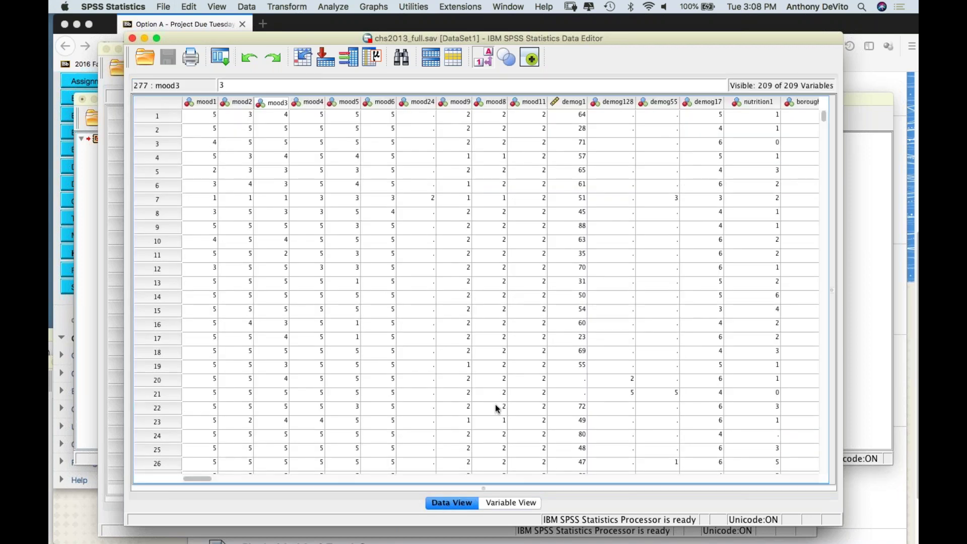
scroll(496, 409, right, 1)
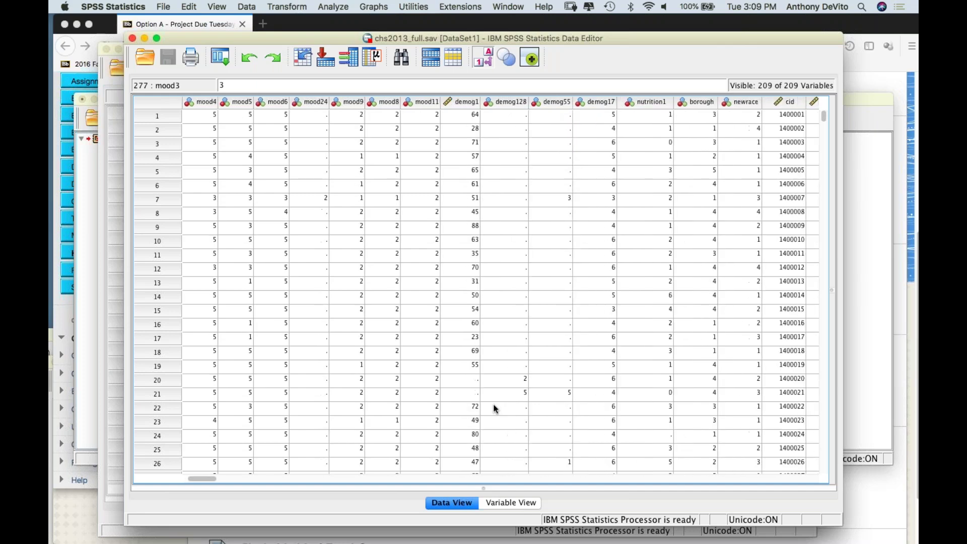
scroll(495, 409, right, 4)
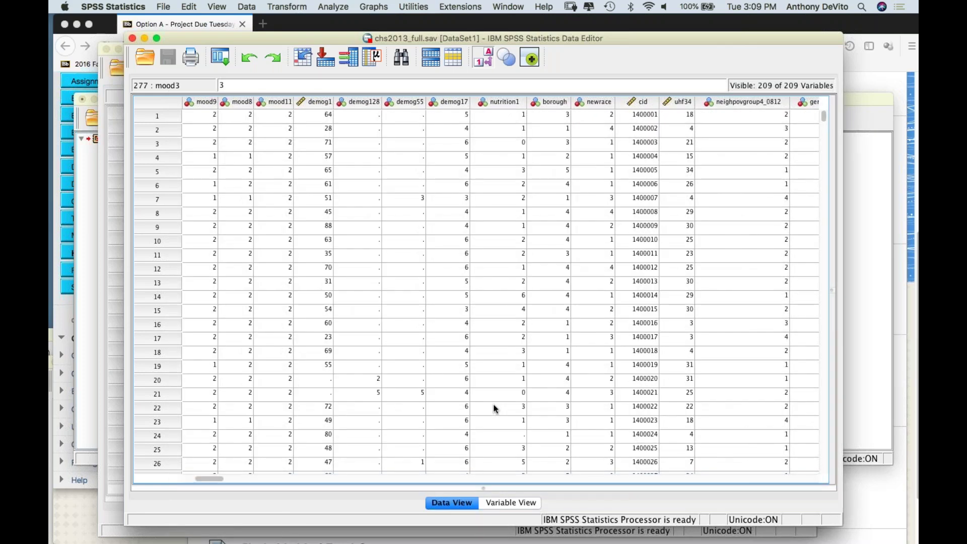
scroll(495, 409, right, 1)
scroll(496, 409, right, 2)
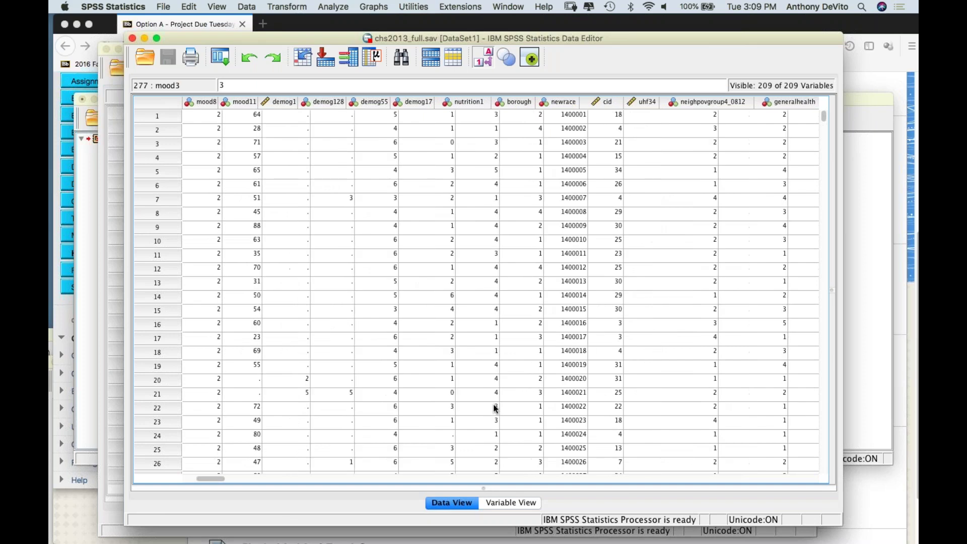
scroll(496, 409, right, 6)
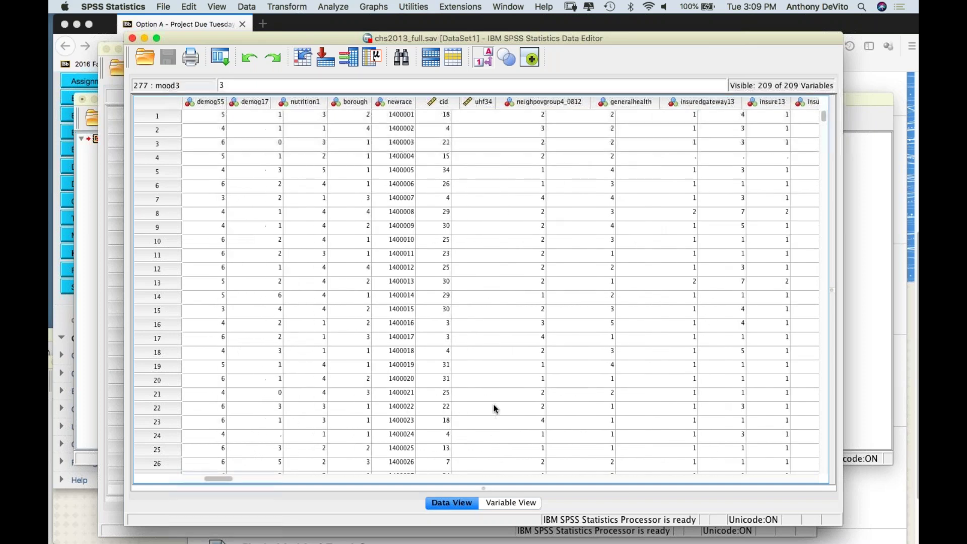
scroll(495, 409, down, 1)
scroll(587, 104, up, 1)
click(587, 104)
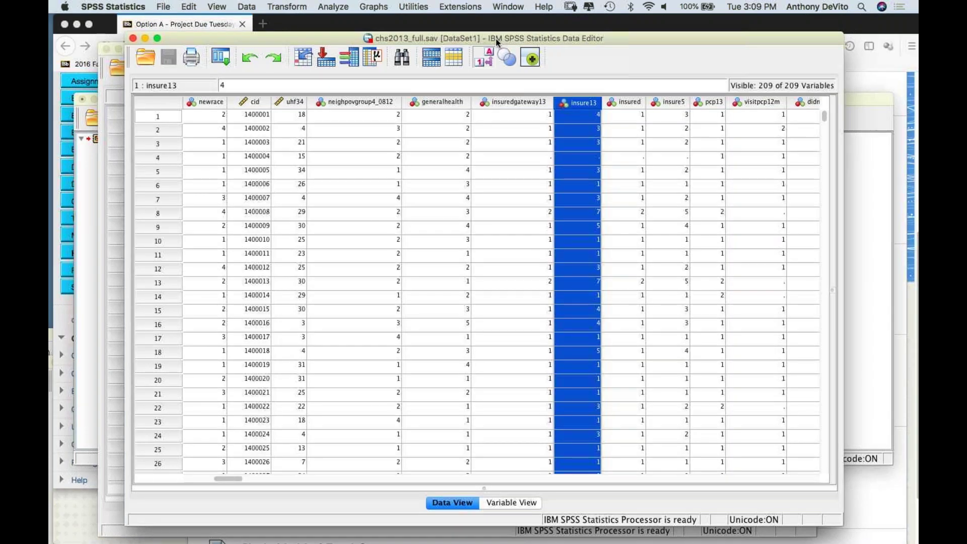
- Switch to the Blackboard project page in Firefox and open chs2013-codebook.pdf in a separate browser window
drag(484, 40, 633, 27)
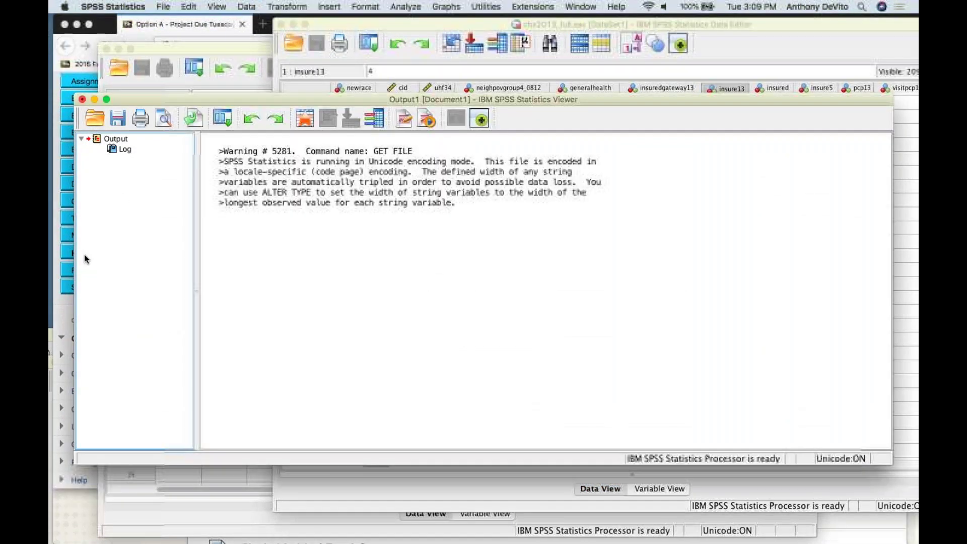
key(ctrl+Up)
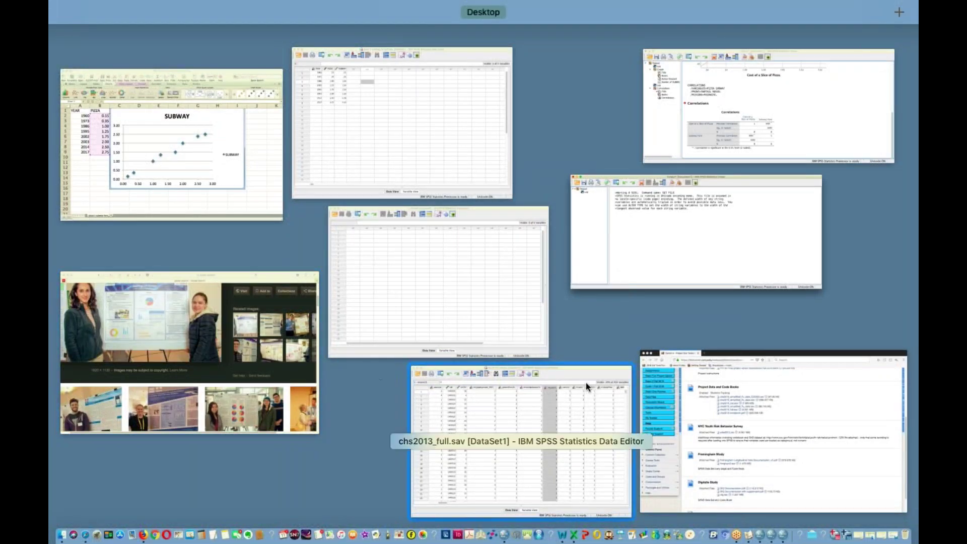
click(771, 385)
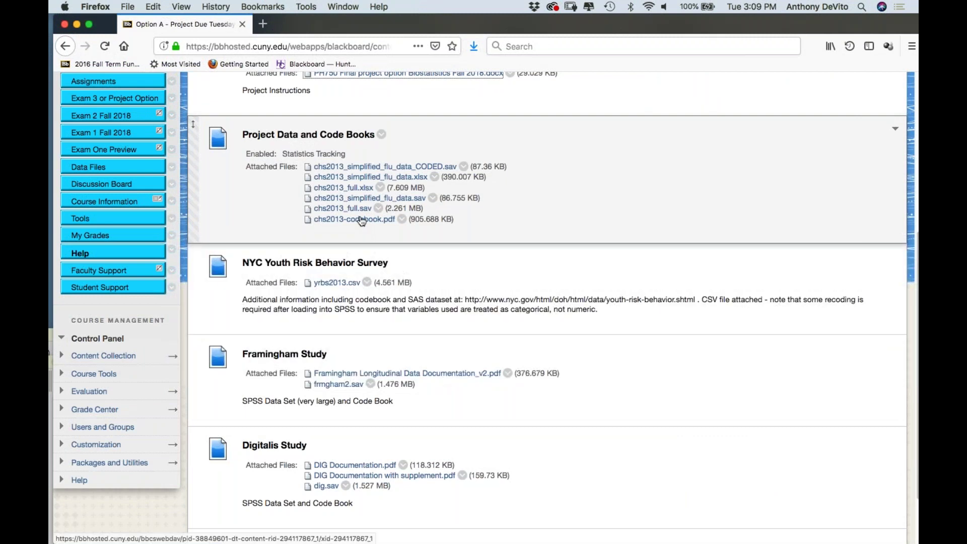
click(362, 219)
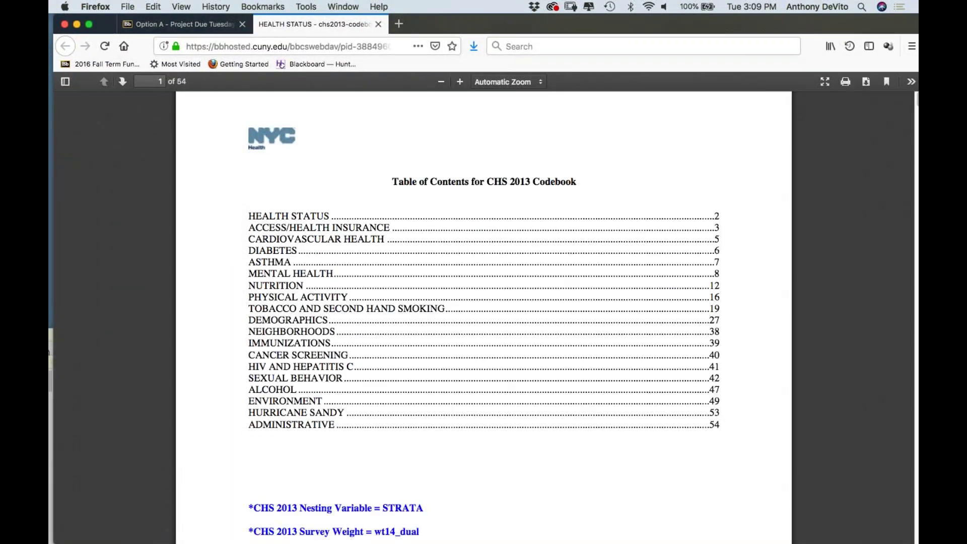
click(210, 27)
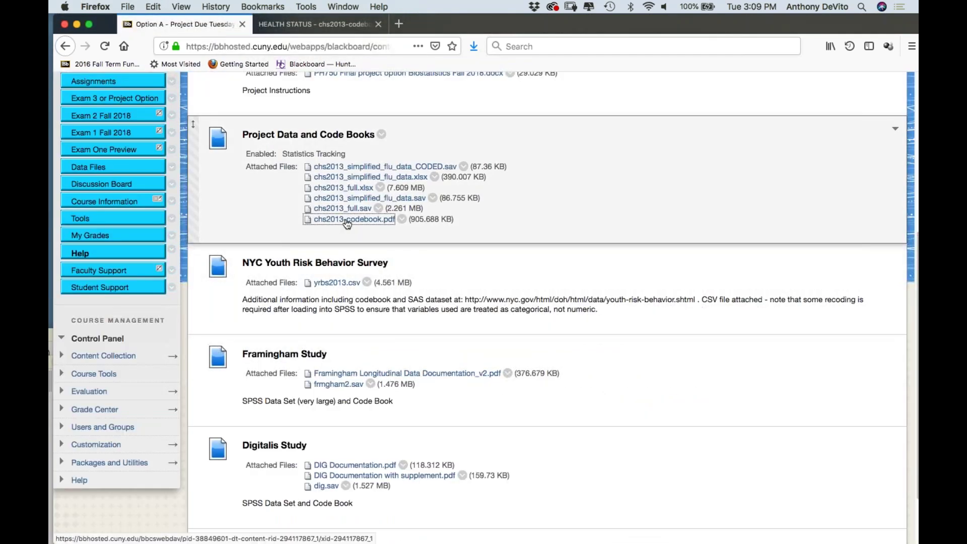
right_click(346, 220)
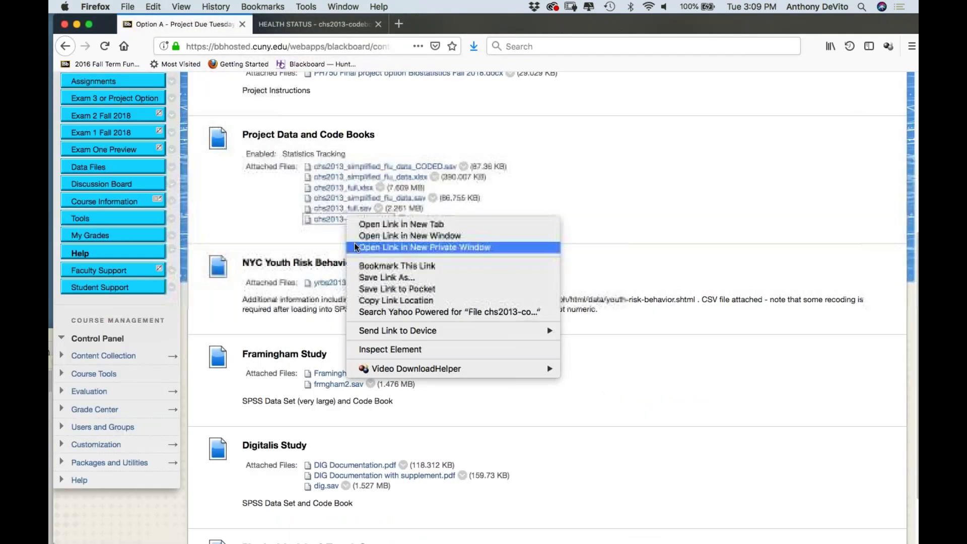
click(384, 238)
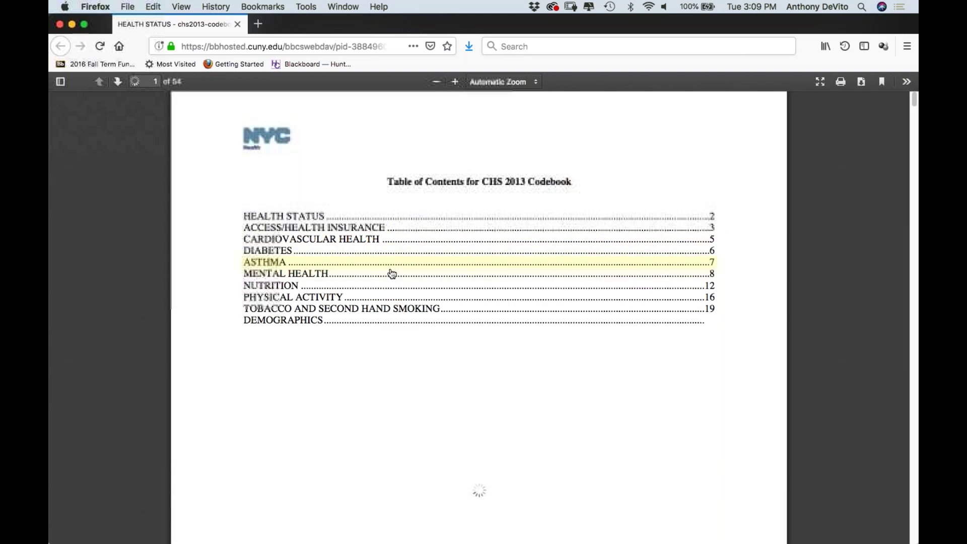
- Look through the codebook from its table of contents to the mental health and nutrition variable tables
scroll(391, 272, down, 10)
scroll(479, 318, down, 20)
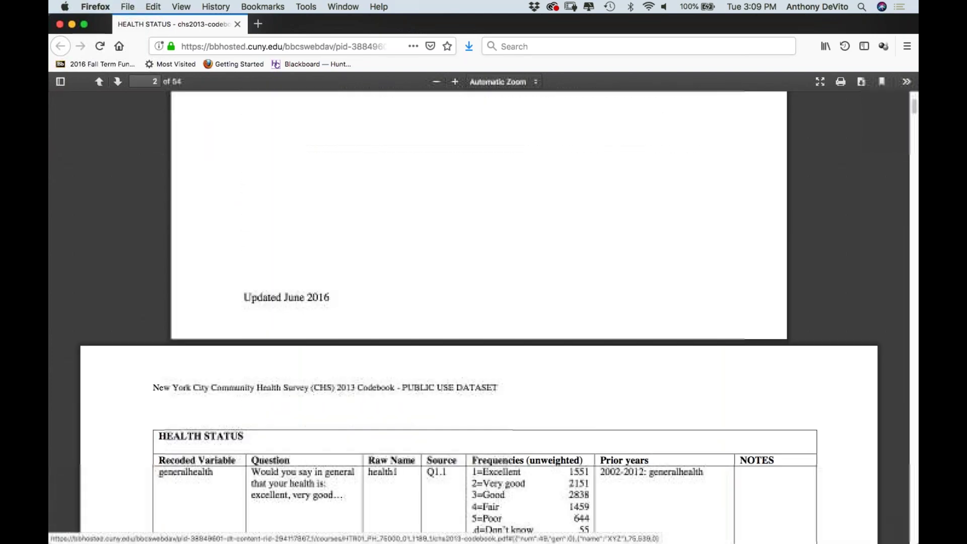
scroll(479, 317, down, 20)
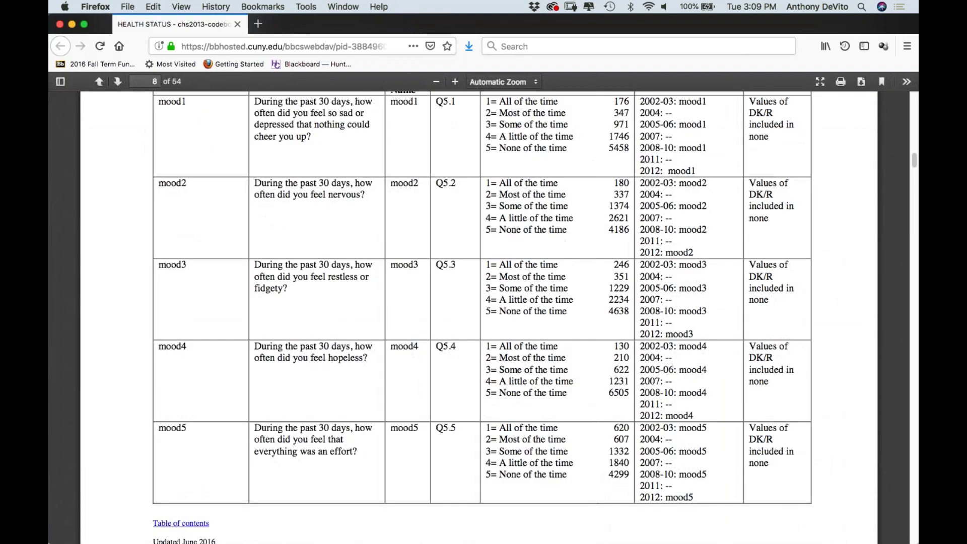
scroll(326, 209, up, 3)
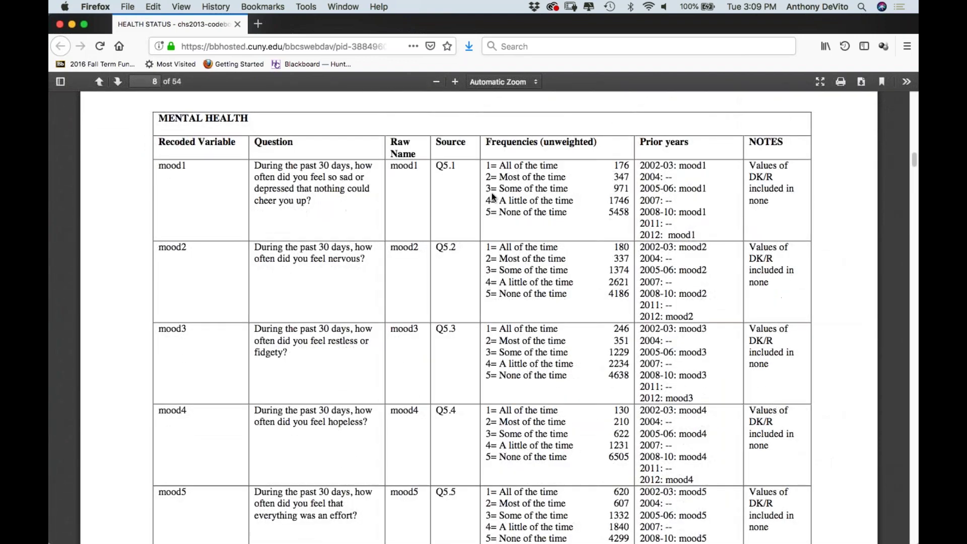
scroll(384, 376, down, 20)
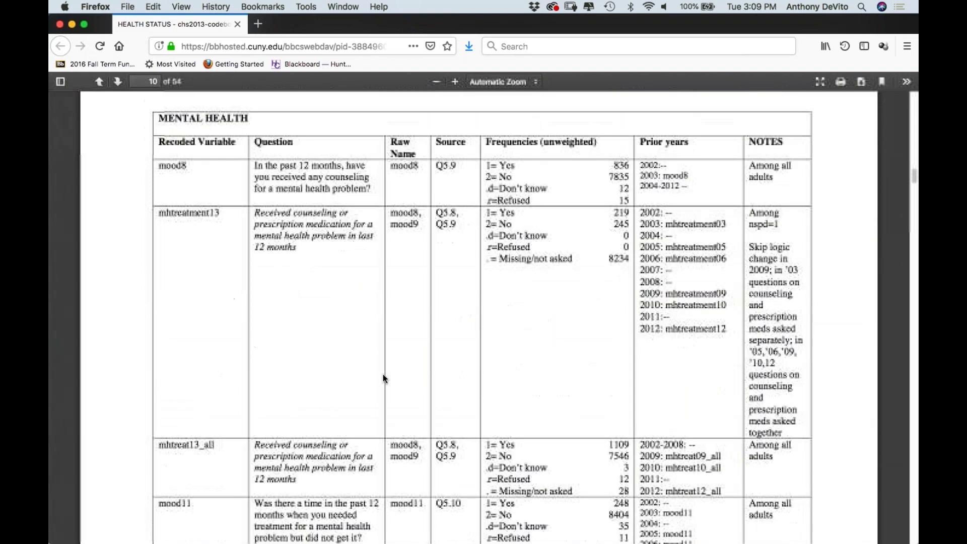
scroll(383, 377, up, 10)
scroll(383, 377, down, 15)
scroll(383, 377, down, 15)
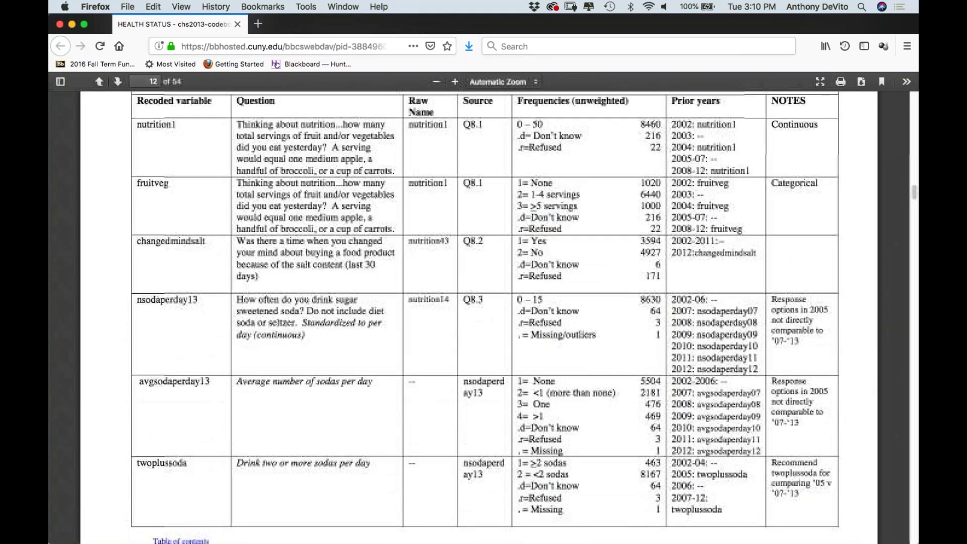
scroll(383, 376, down, 15)
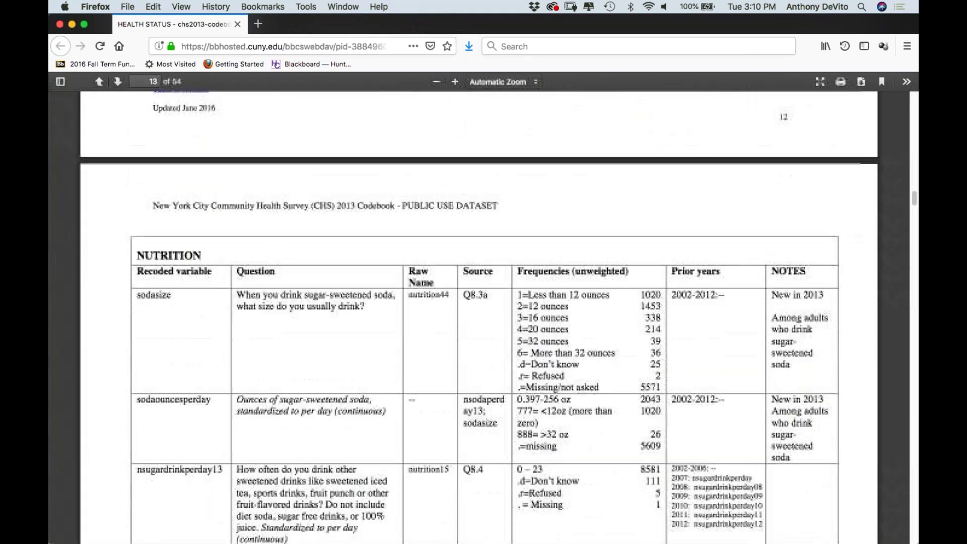
scroll(383, 376, down, 15)
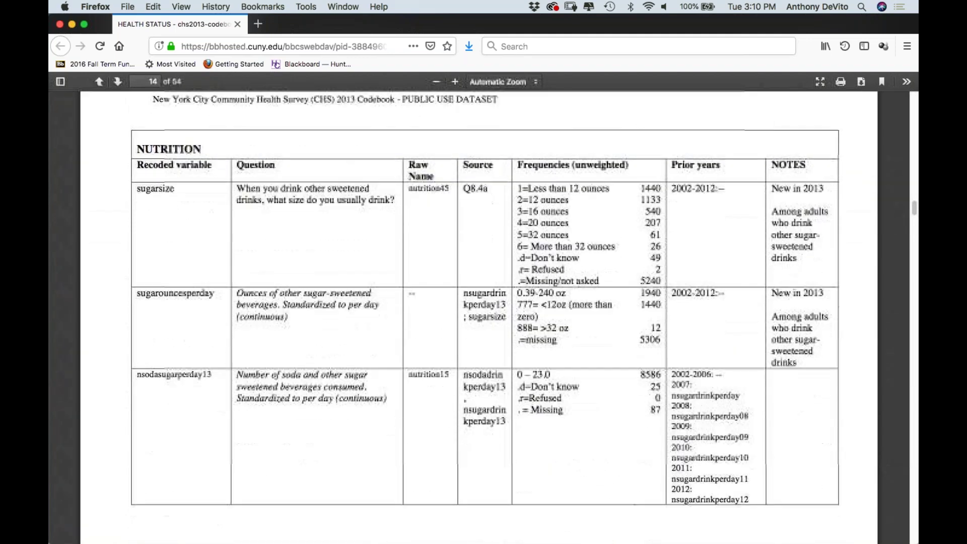
scroll(383, 377, down, 8)
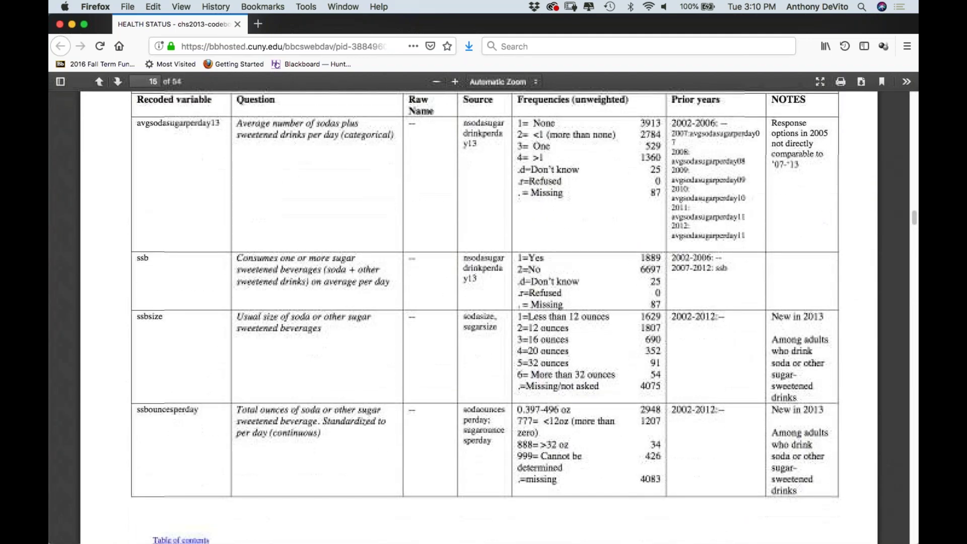
scroll(383, 377, up, 5)
- Search the codebook for "insure13" and examine its entry in the Access/Health Insurance table
key(ctrl+f)
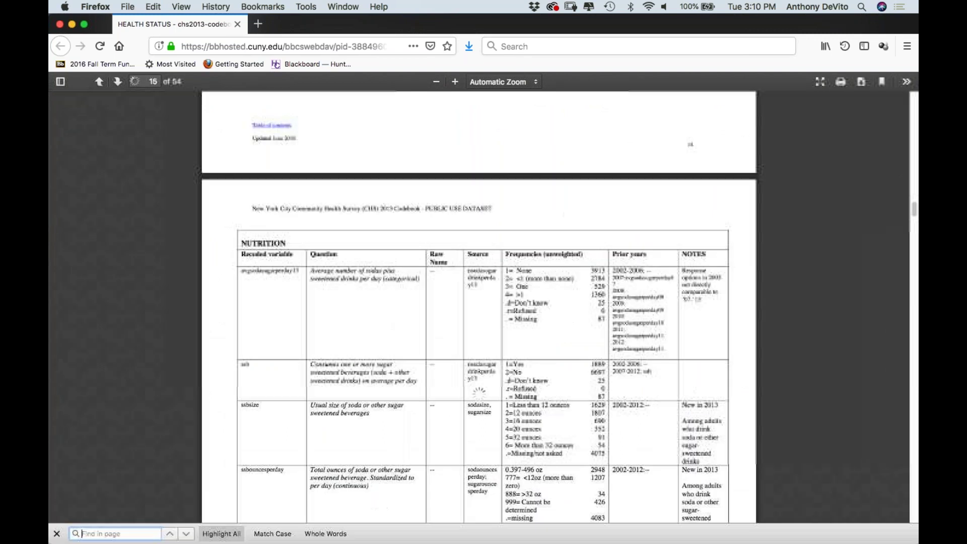
text(insur)
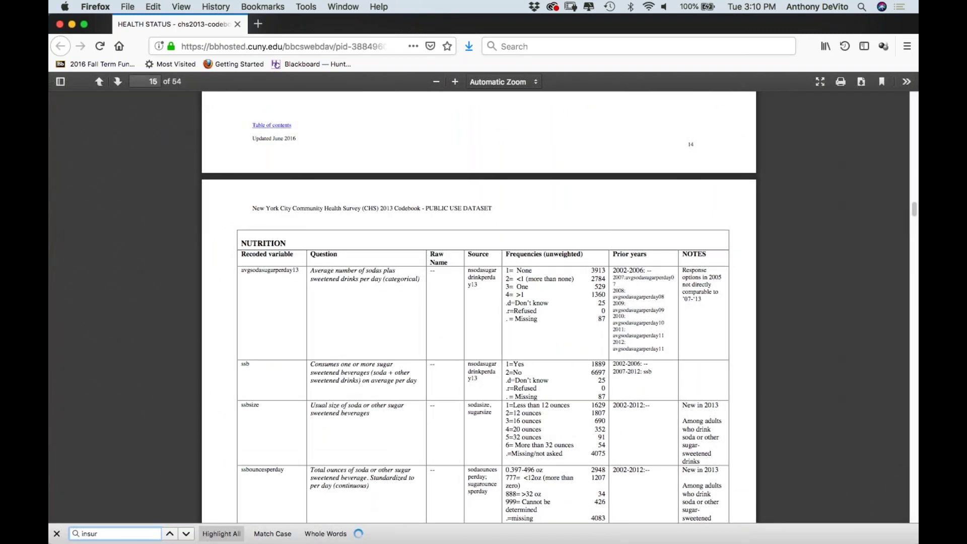
text(e13)
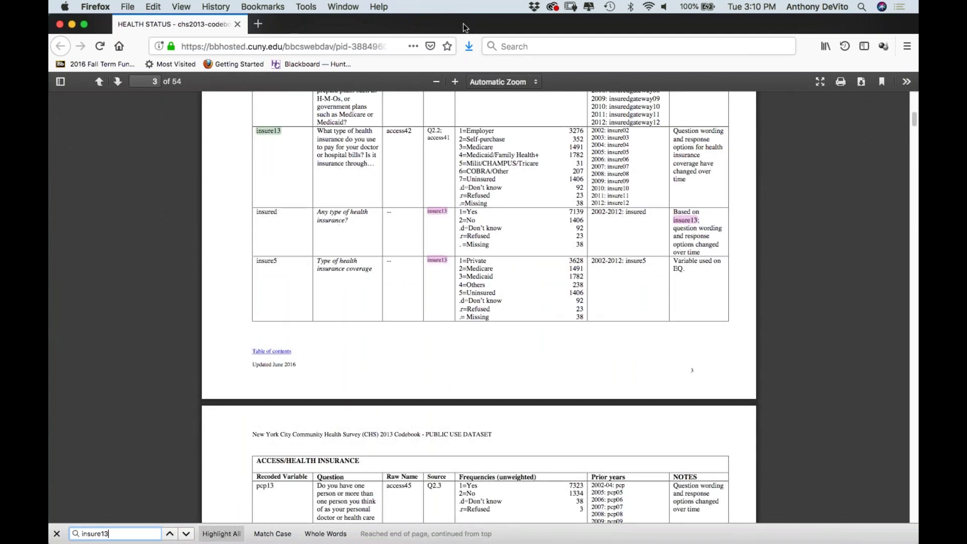
drag(458, 23, 416, 12)
scroll(330, 202, up, 2)
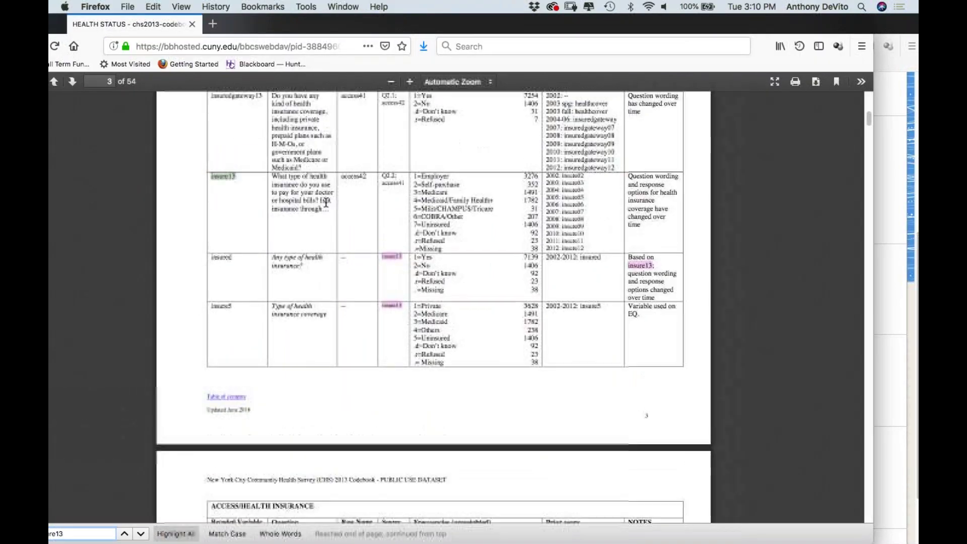
scroll(494, 212, up, 2)
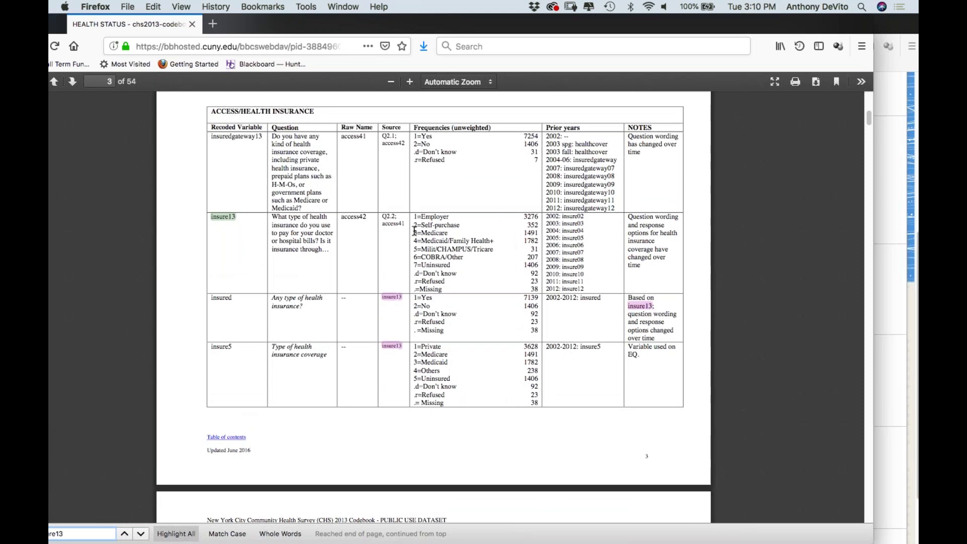
scroll(358, 192, up, 3)
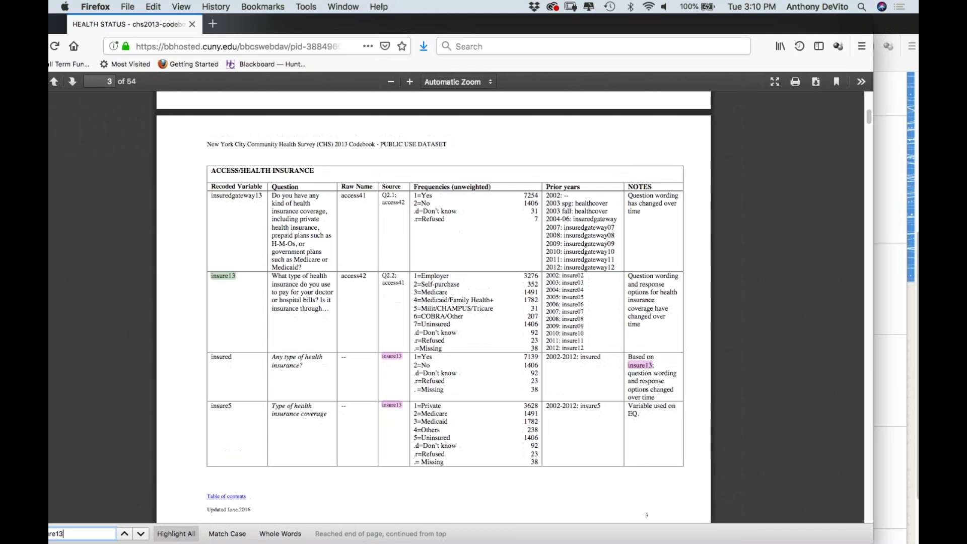
scroll(457, 247, down, 2)
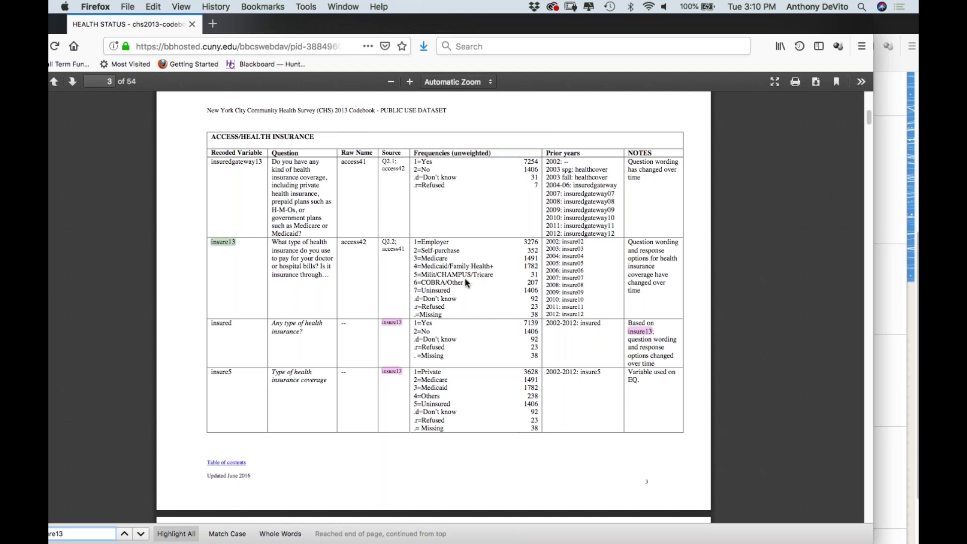
- In the insure13 entry, highlight the Don't know and Refused codes, and after them the response codes 1=Employer through 7=Uninsured
drag(414, 298, 457, 319)
click(416, 302)
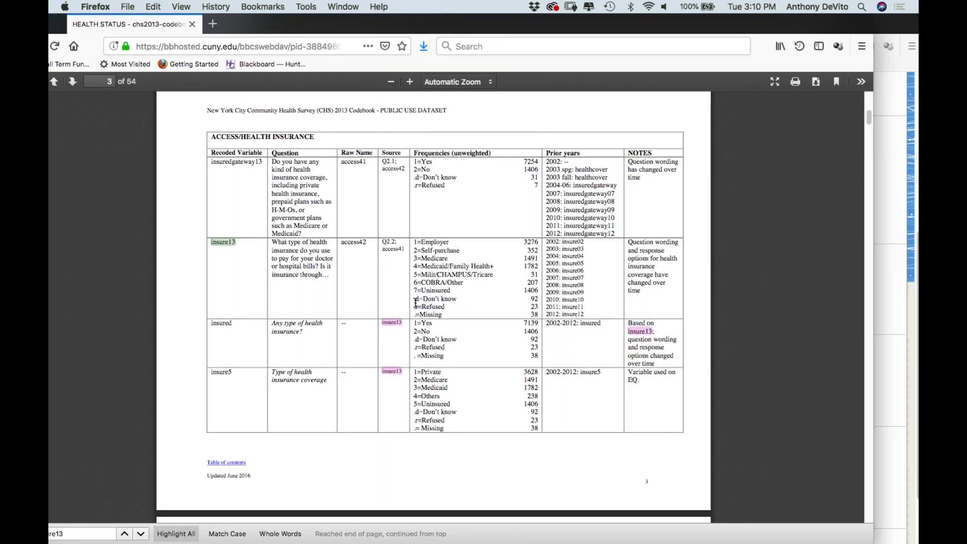
drag(414, 298, 462, 321)
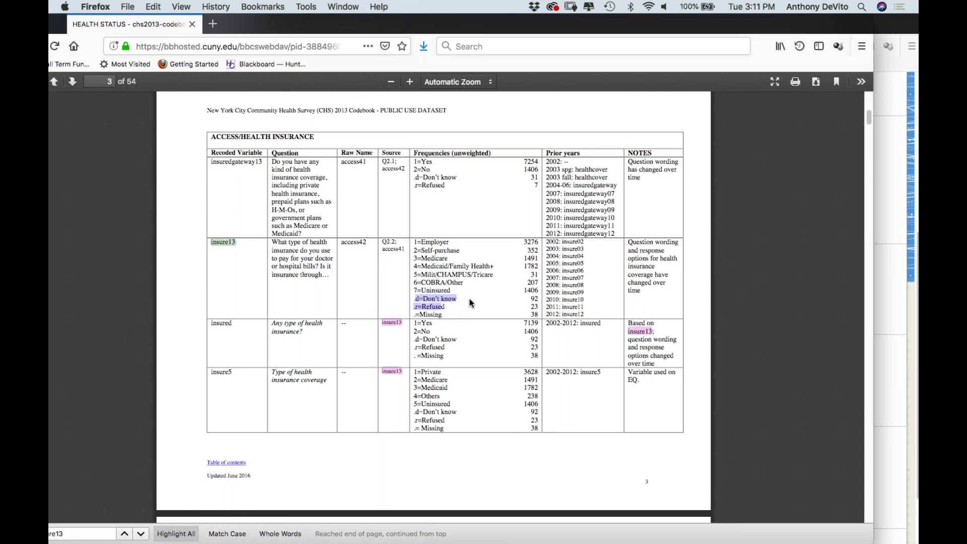
click(469, 301)
drag(413, 241, 452, 296)
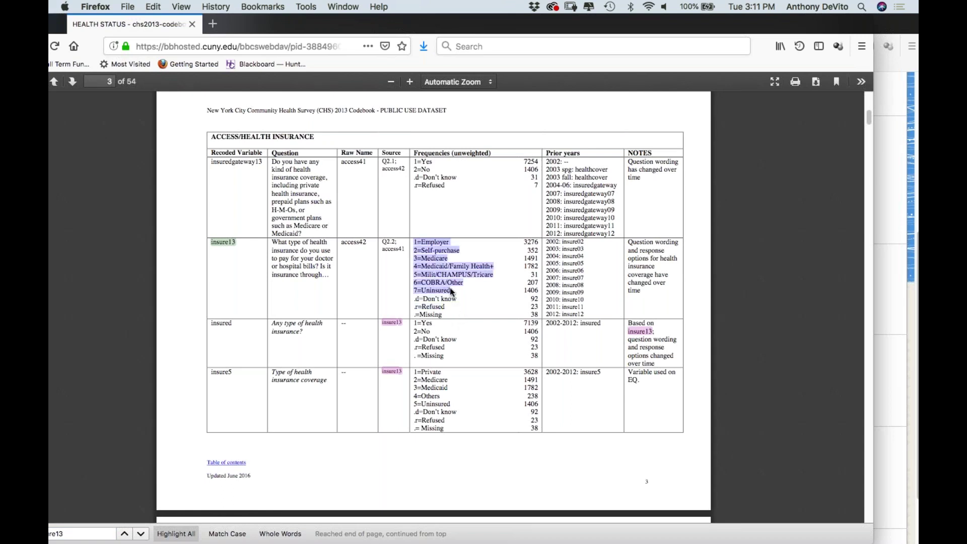
- Switch to chs2013_full.sav in SPSS, show its variable definitions and open the label of insure13 for editing
drag(401, 25, 418, 2)
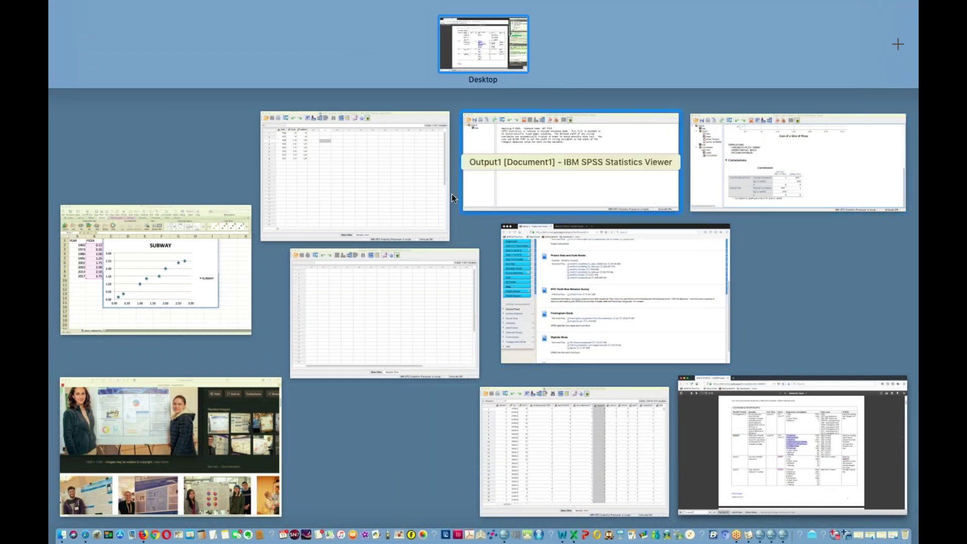
click(538, 425)
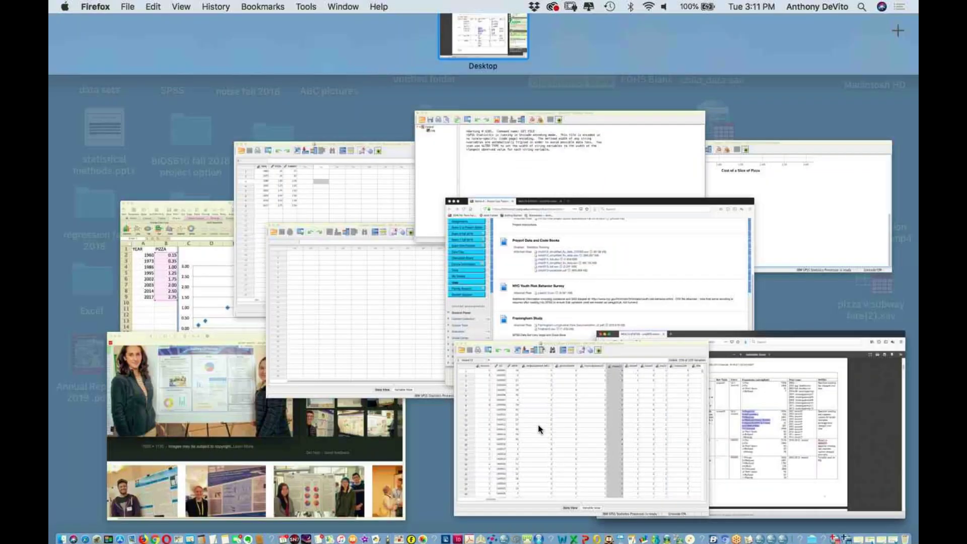
drag(441, 20, 260, 15)
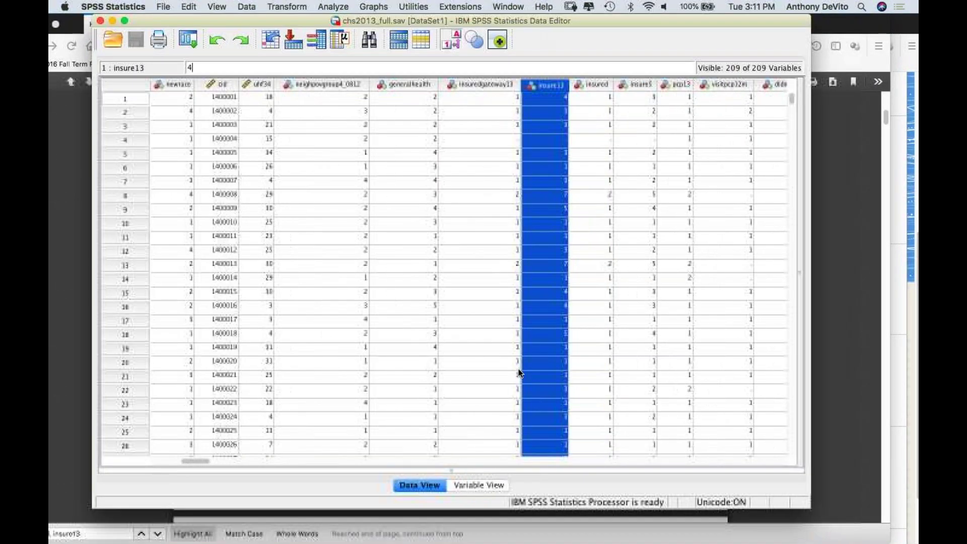
click(466, 485)
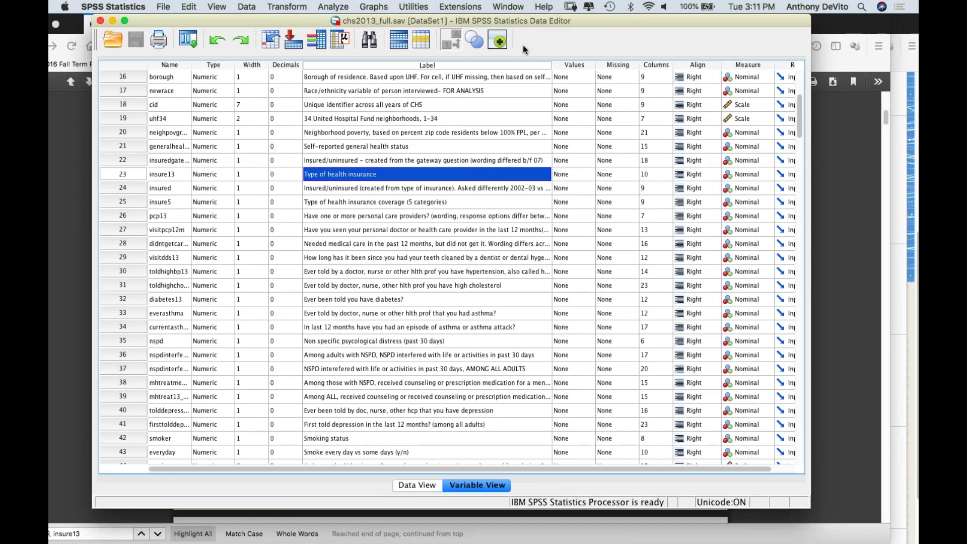
drag(528, 20, 463, 17)
double_click(323, 171)
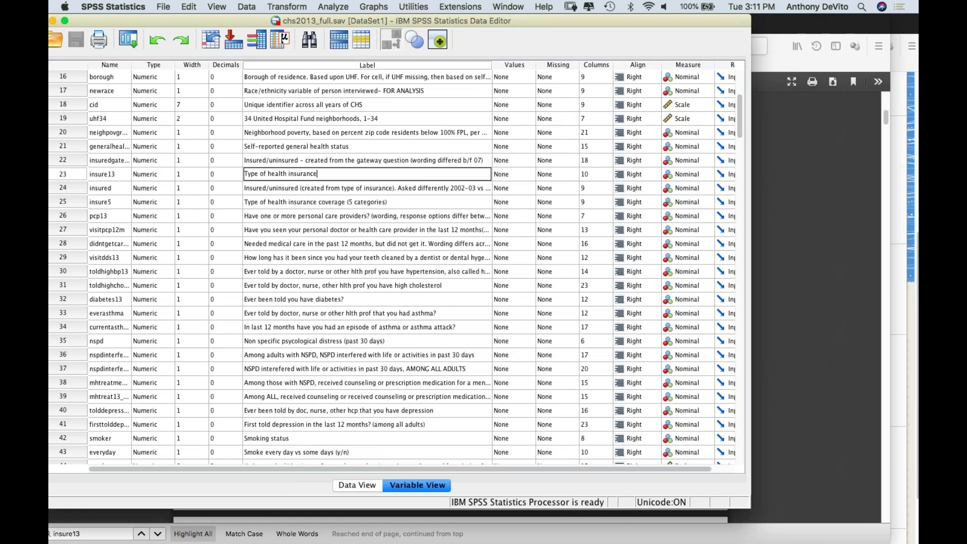
click(524, 176)
click(525, 177)
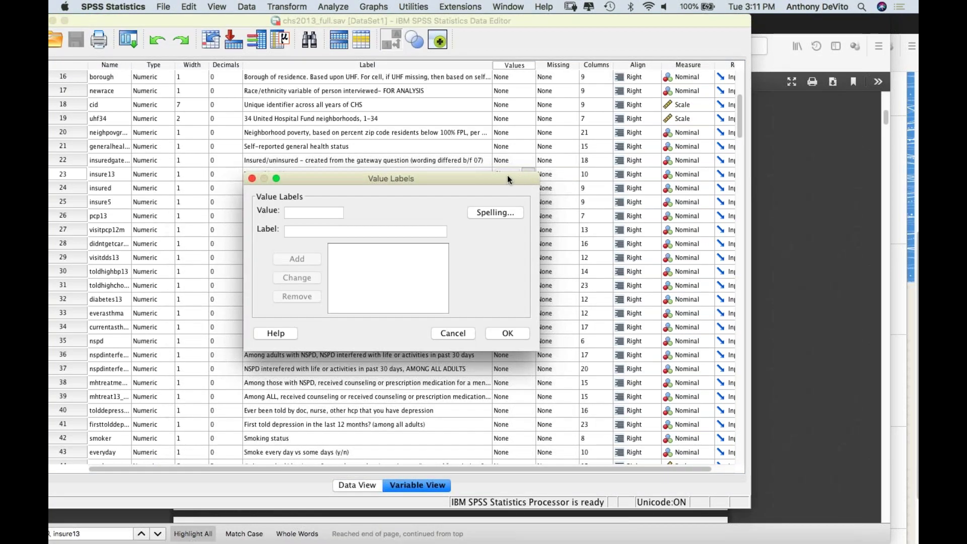
drag(512, 175, 600, 209)
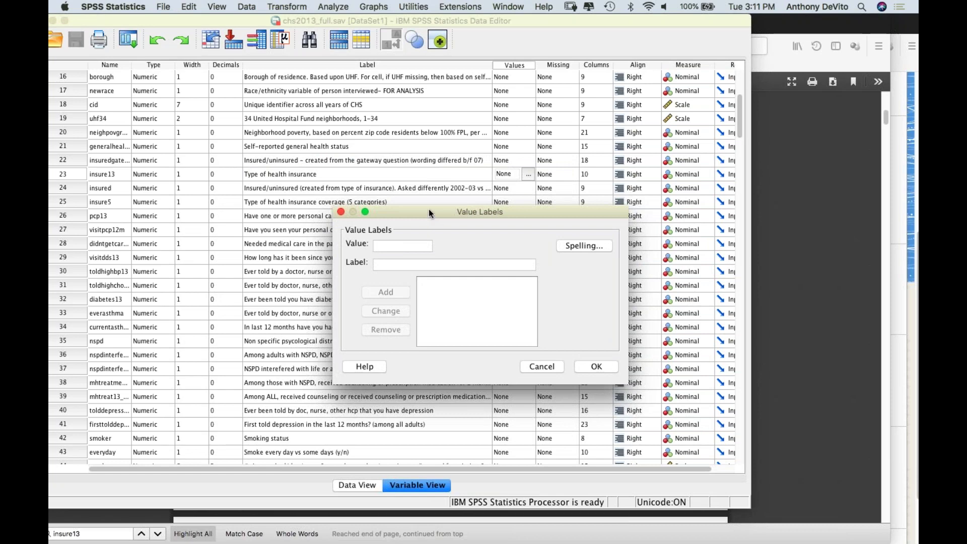
drag(429, 211, 423, 203)
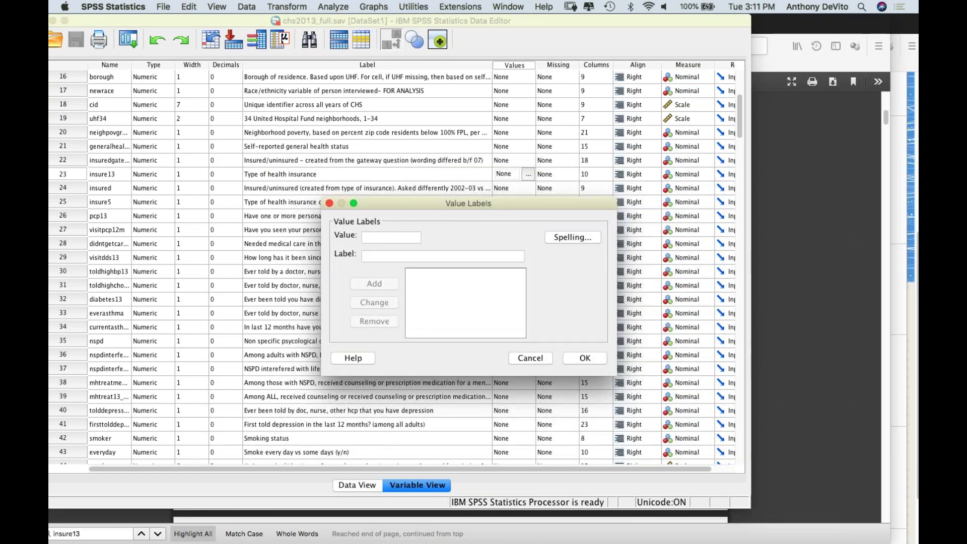
click(539, 358)
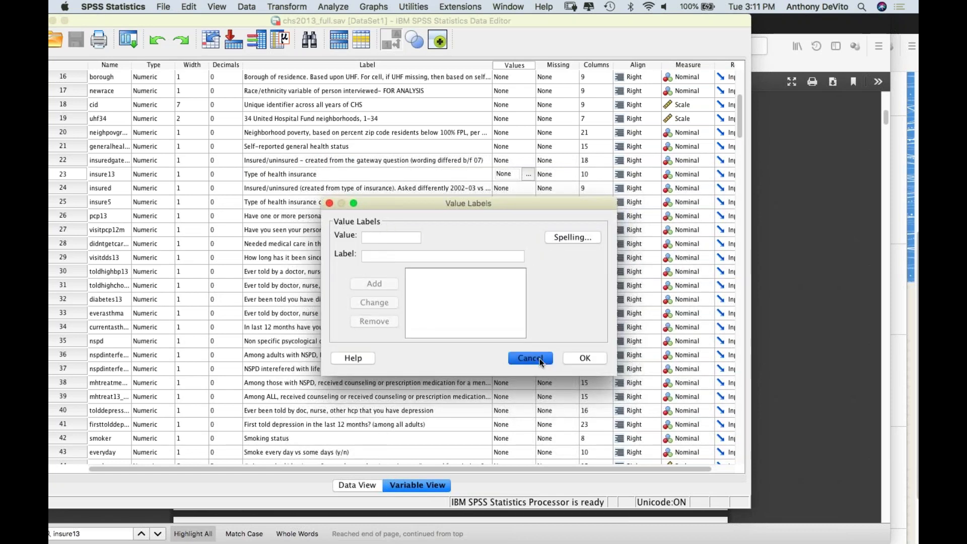
- Open the value labels of insure13 and add the label "Employer HI" for value 1
click(528, 175)
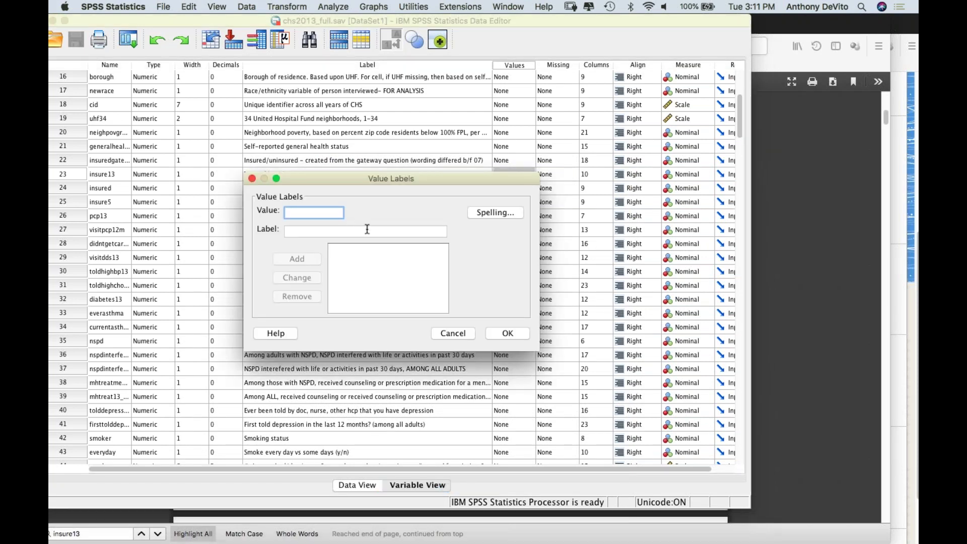
text(1)
text(Emp)
text(lo)
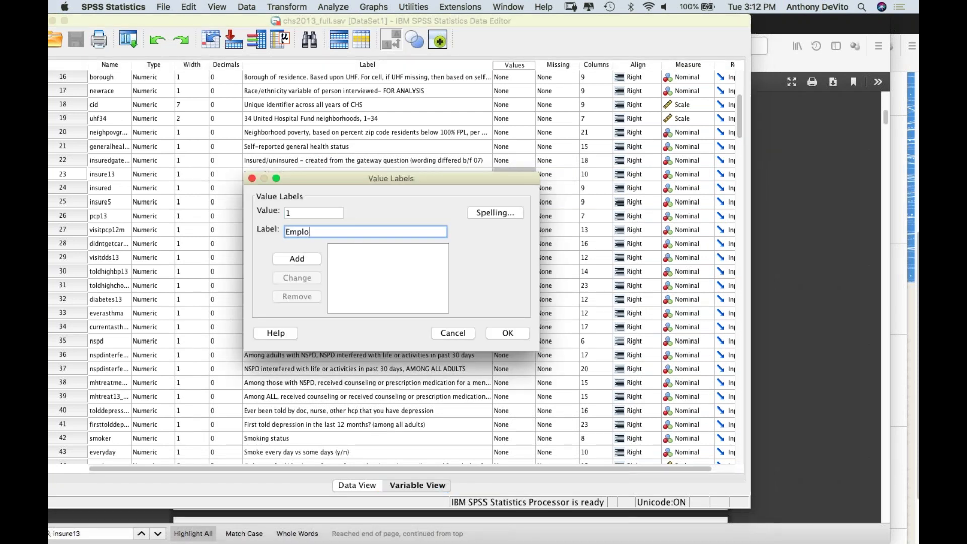
text(yer HI)
click(313, 258)
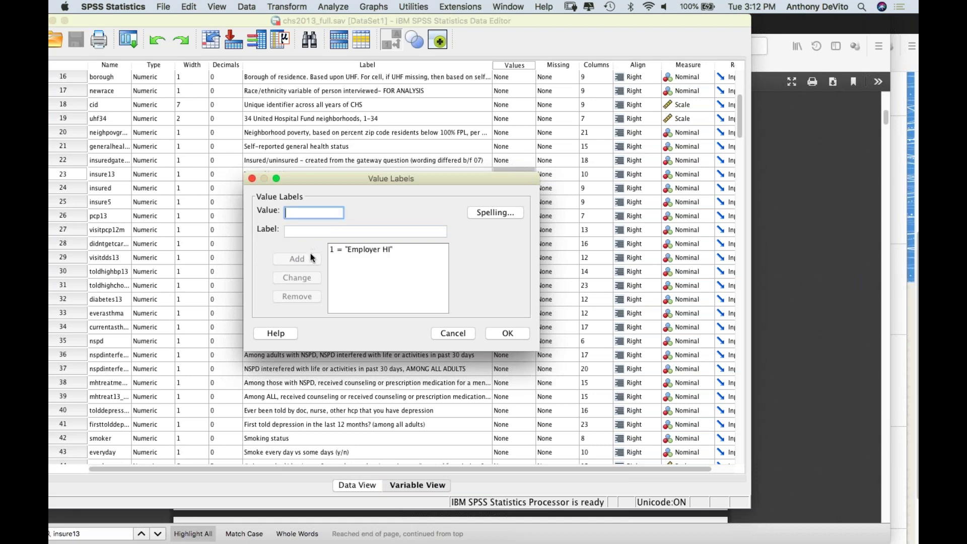
- Add the label "Medicare" for value 2 of insure13
text(2)
click(323, 231)
text(Ma)
key(BackSpace)
text(edicare)
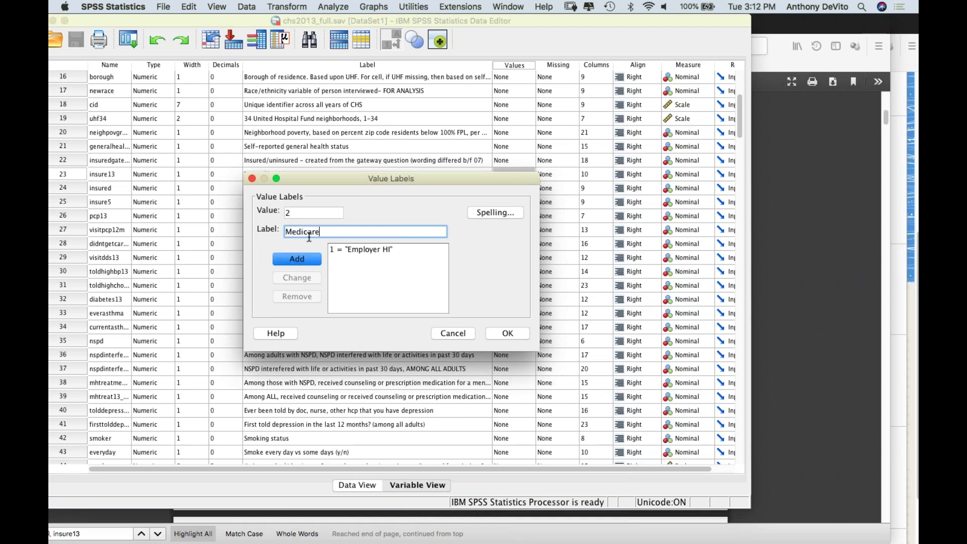
click(297, 258)
- Add the label "Self Purchase" for value 3, keeping the existing label of value 2, and apply the value labels to insure13
text(2)
click(308, 231)
text(Self)
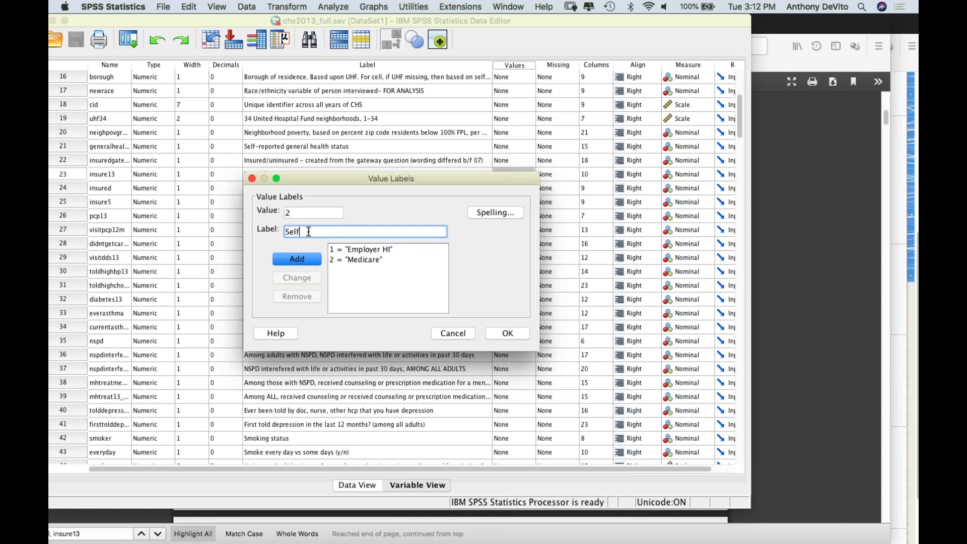
text( Purchase)
click(301, 267)
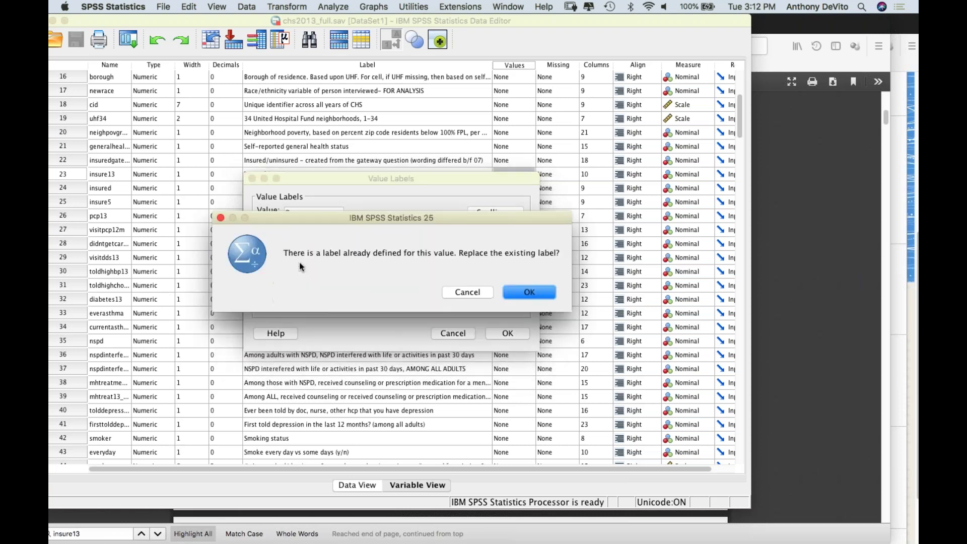
click(474, 291)
click(293, 216)
text(3)
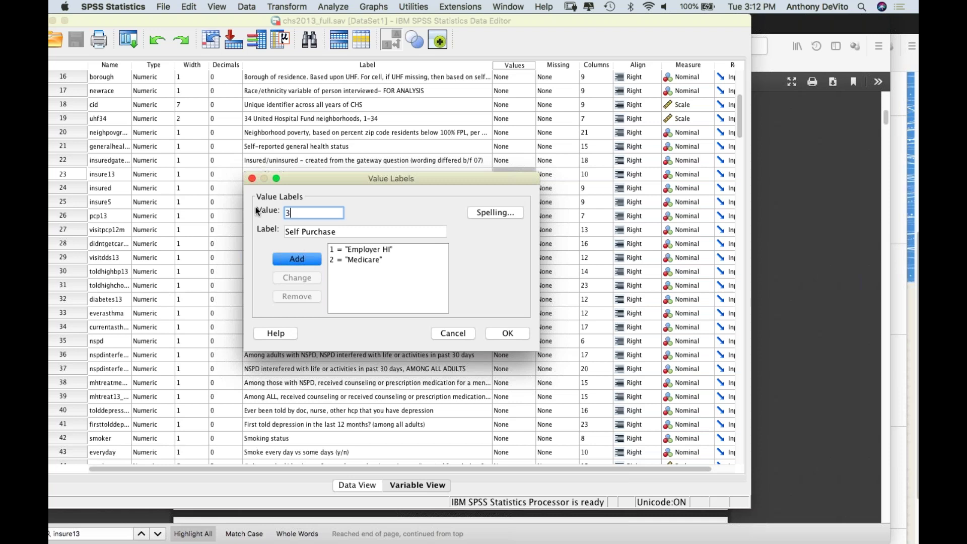
click(294, 258)
click(503, 332)
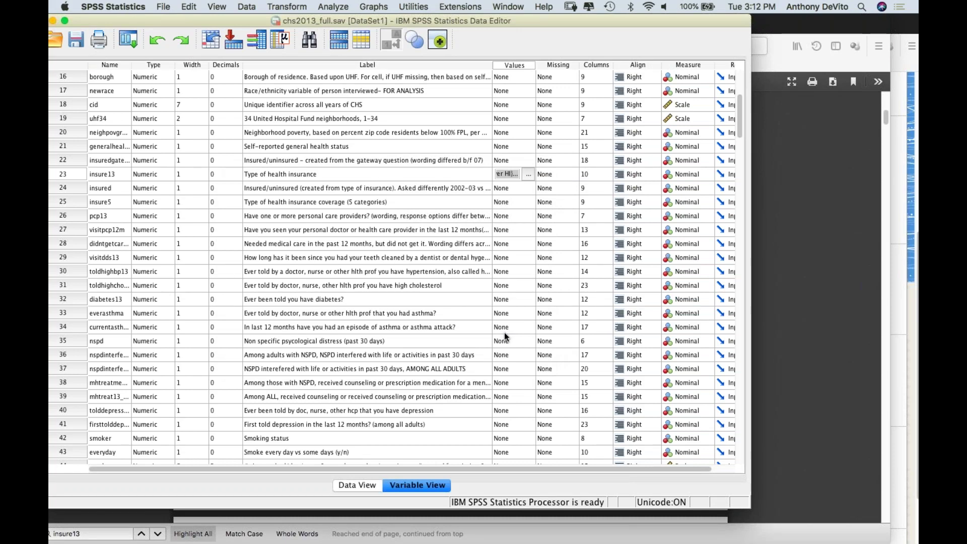
- Look down the variable list, switch to the codebook in Firefox and look through its cardiovascular, diabetes, asthma and mental health tables
drag(350, 22, 449, 19)
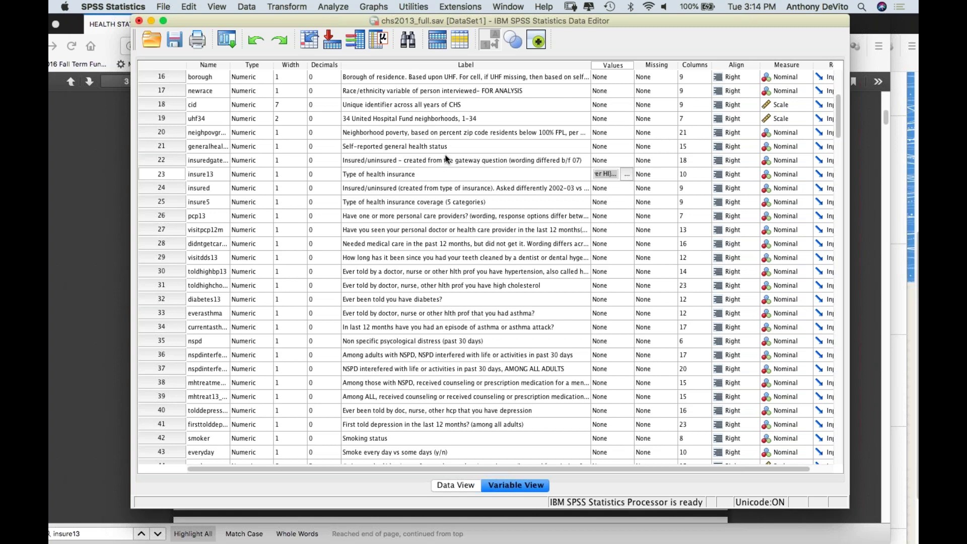
scroll(446, 160, down, 3)
scroll(143, 150, down, 2)
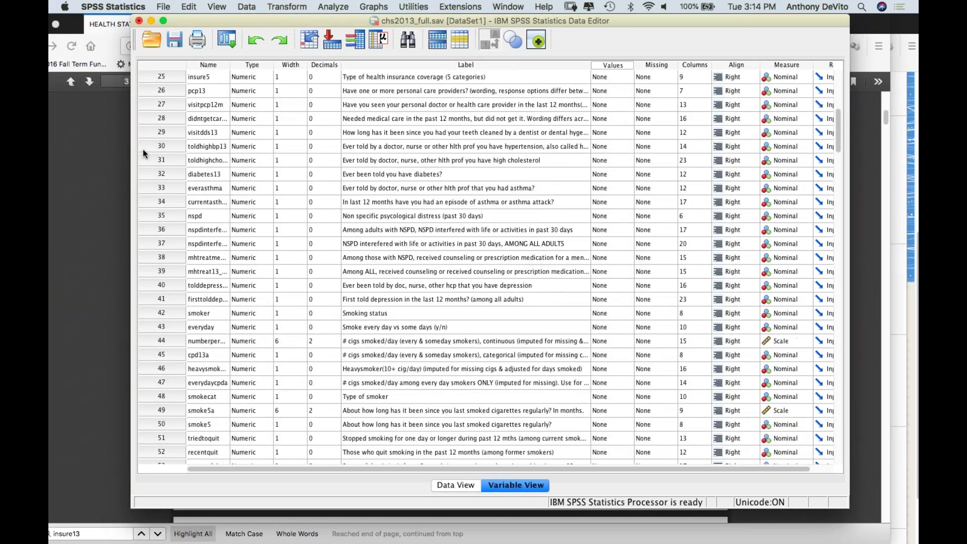
key(super+Tab)
scroll(285, 246, down, 5)
scroll(286, 246, down, 10)
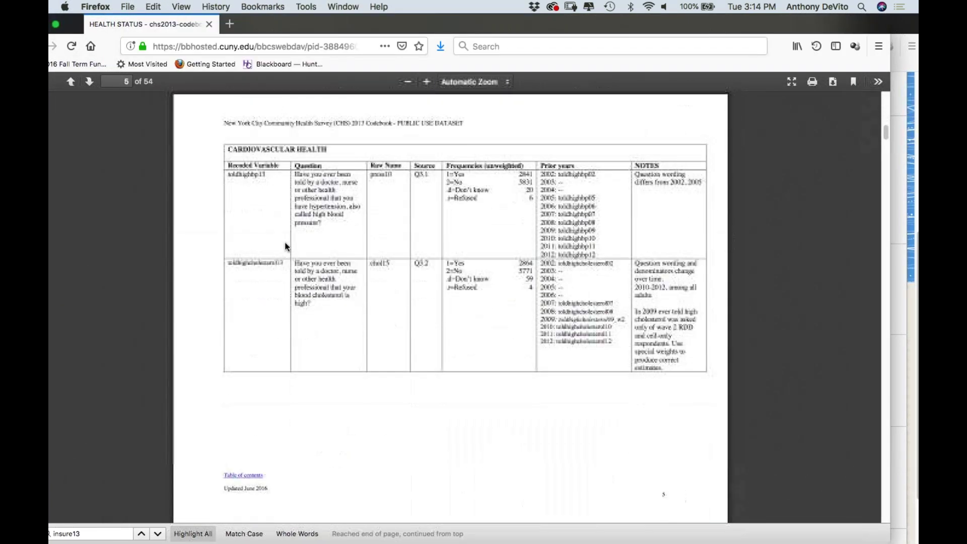
scroll(286, 246, down, 10)
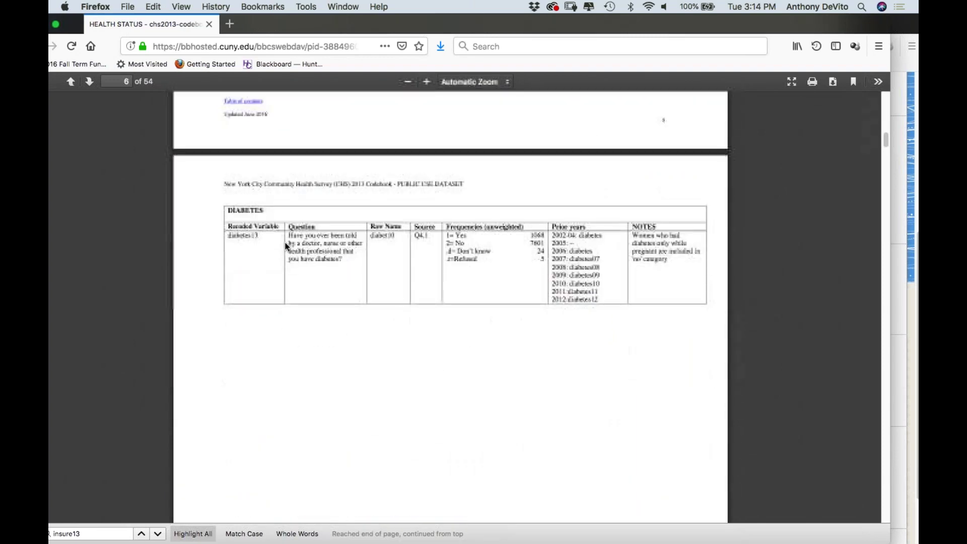
scroll(285, 246, down, 3)
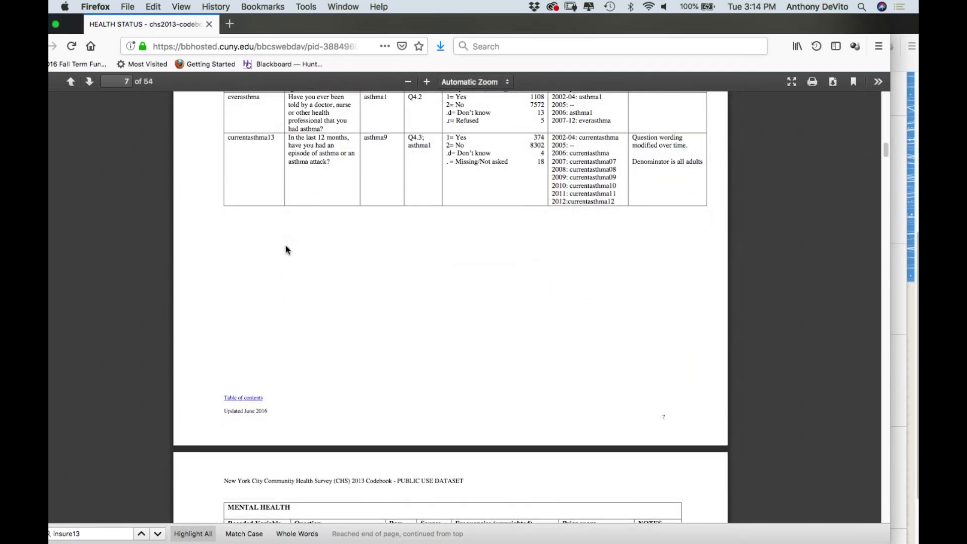
scroll(335, 341, down, 7)
scroll(335, 342, down, 5)
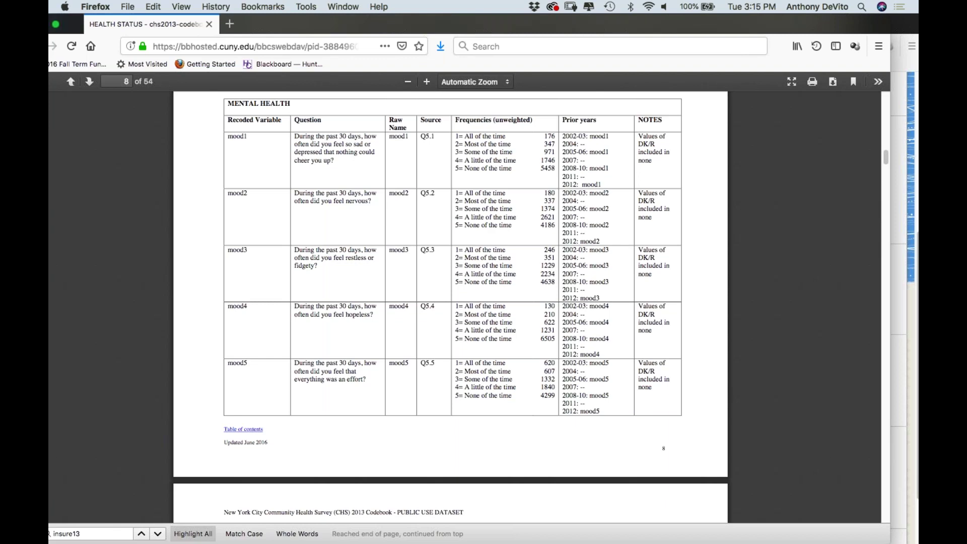
scroll(451, 302, down, 5)
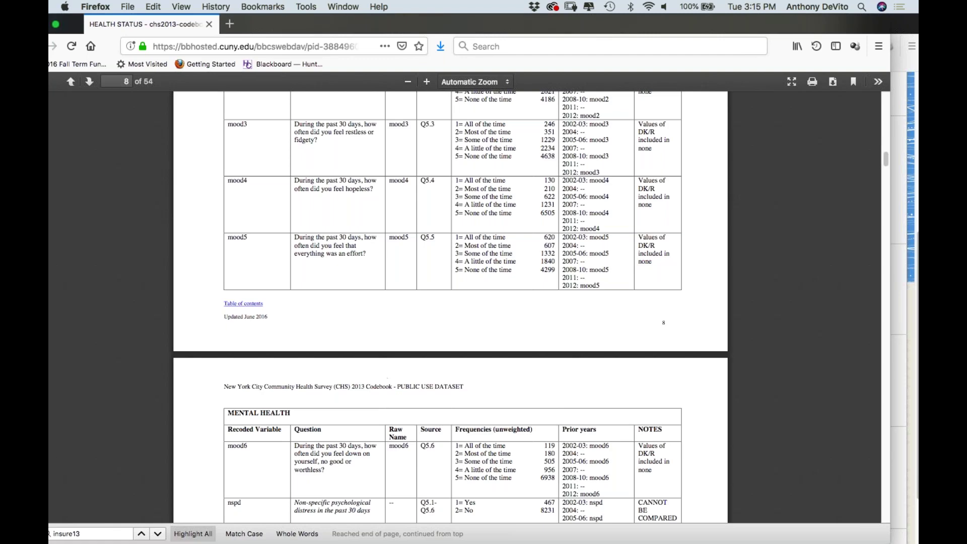
scroll(451, 307, down, 10)
scroll(451, 307, down, 9)
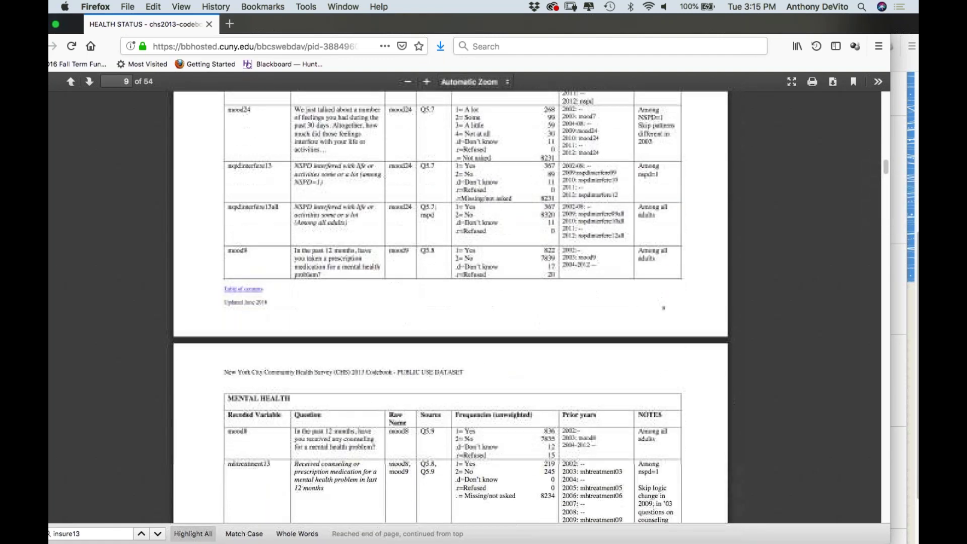
scroll(450, 307, down, 10)
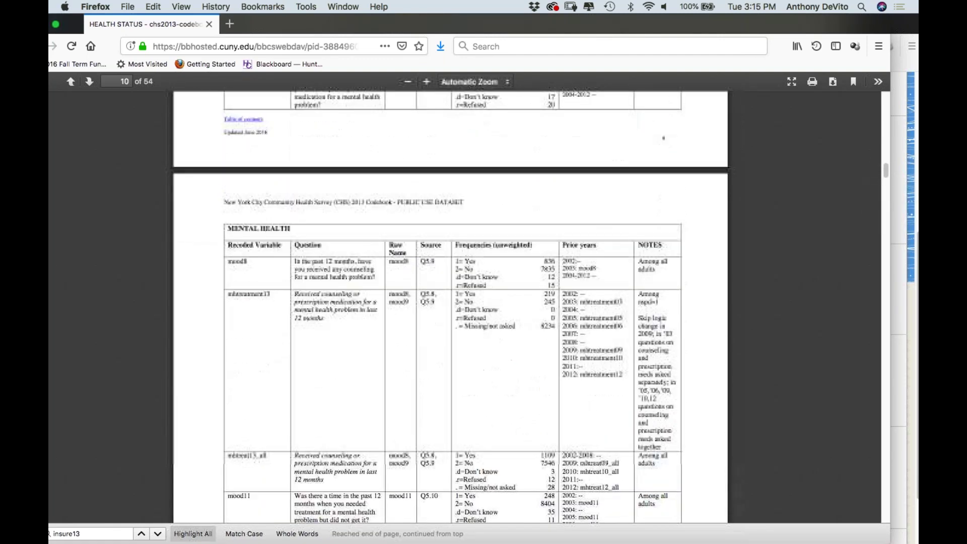
- Search the codebook for "sugar" and examine the enlarged soda variable entries in the nutrition tables
key(super+f)
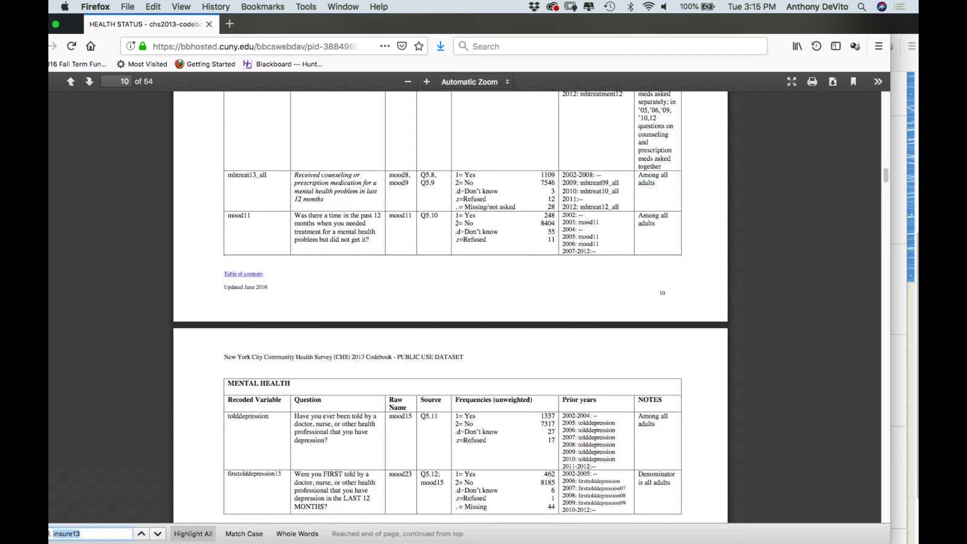
text(sugar)
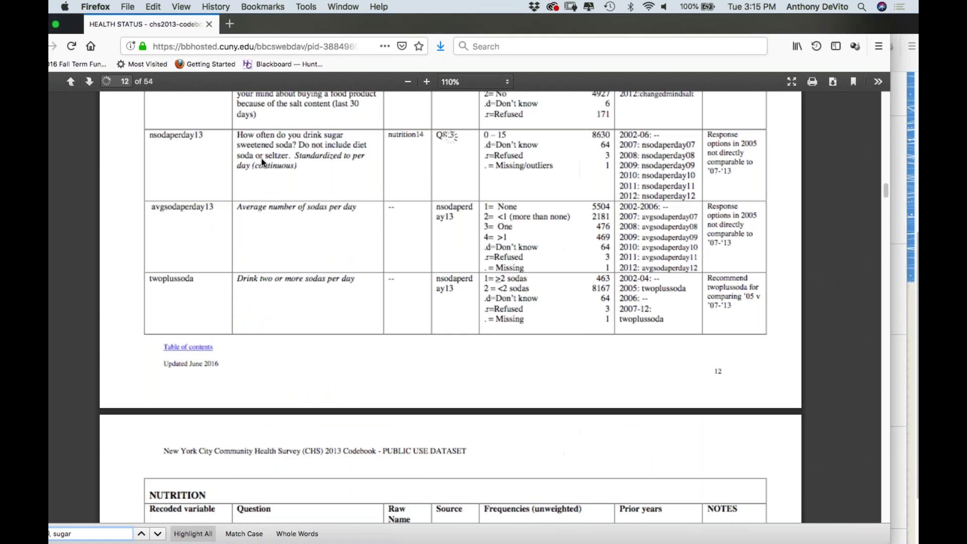
scroll(261, 160, up, 5)
scroll(250, 277, down, 3)
scroll(249, 277, right, 4)
scroll(250, 277, left, 2)
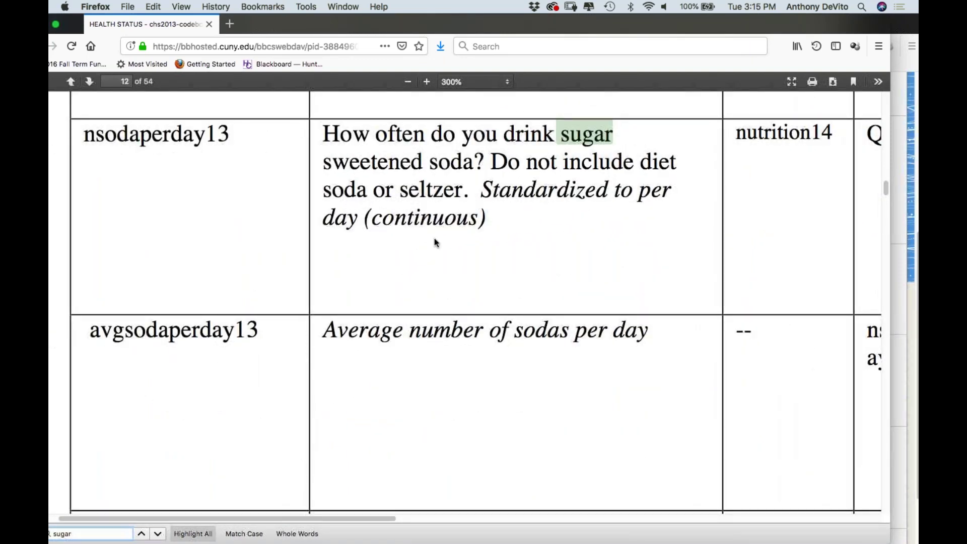
scroll(436, 243, down, 5)
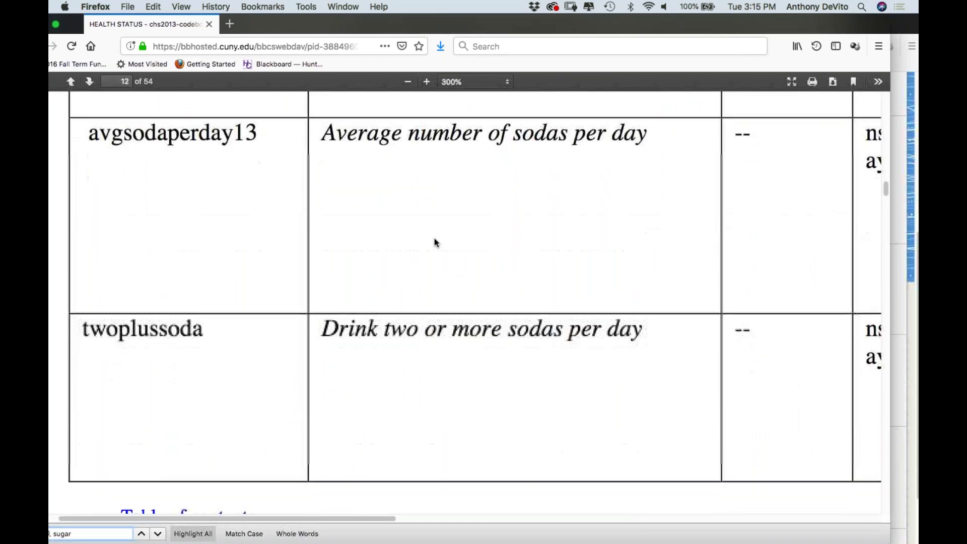
scroll(436, 243, down, 8)
scroll(434, 242, down, 10)
- Search the codebook for "fruit" and examine the nutrition1 and fruitveg entries on fruit and vegetable servings
key(super+f)
text(fruit)
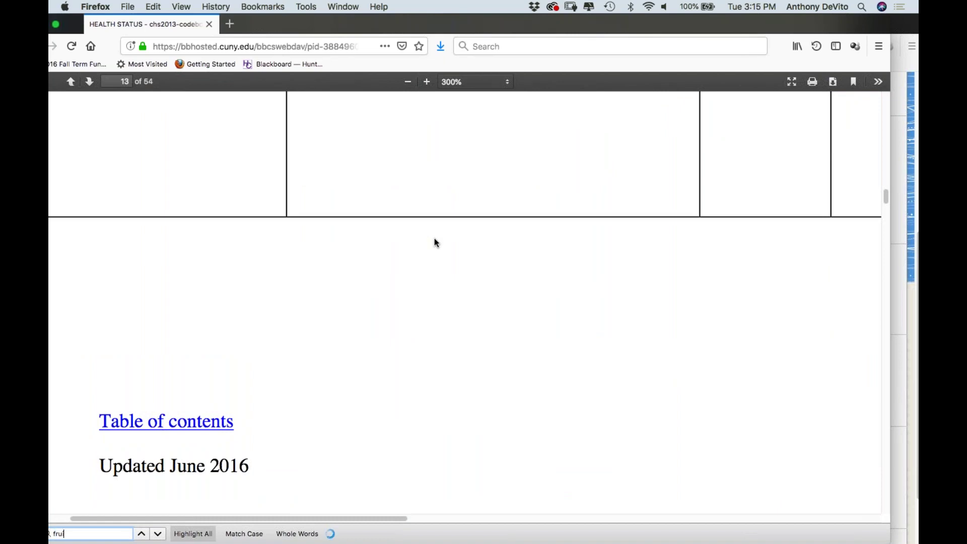
key(Return)
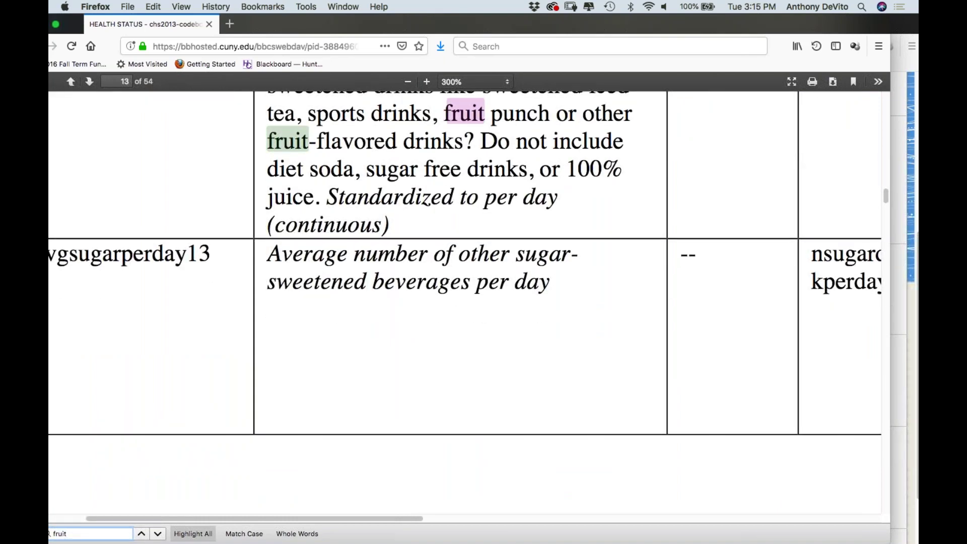
scroll(465, 297, up, 2)
scroll(466, 297, left, 3)
key(super+g)
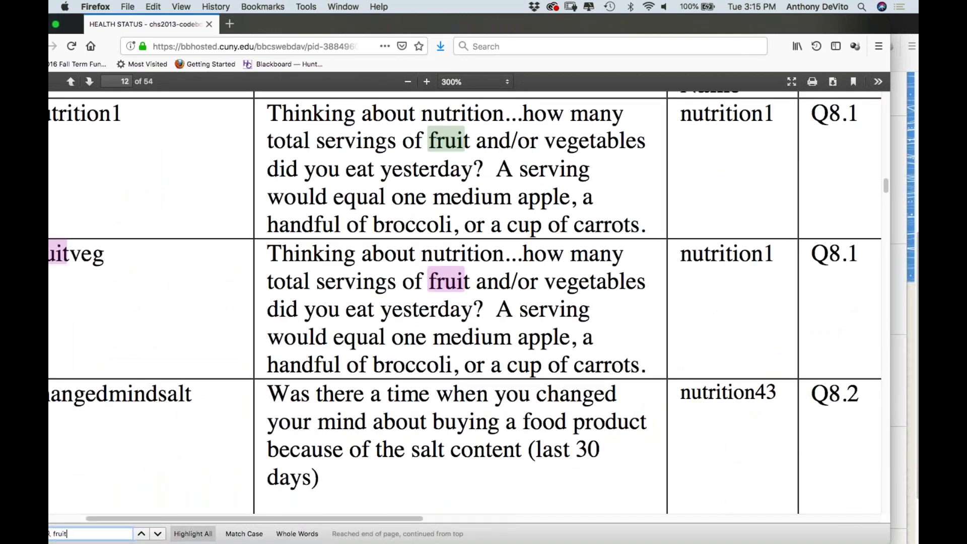
scroll(466, 301, left, 2)
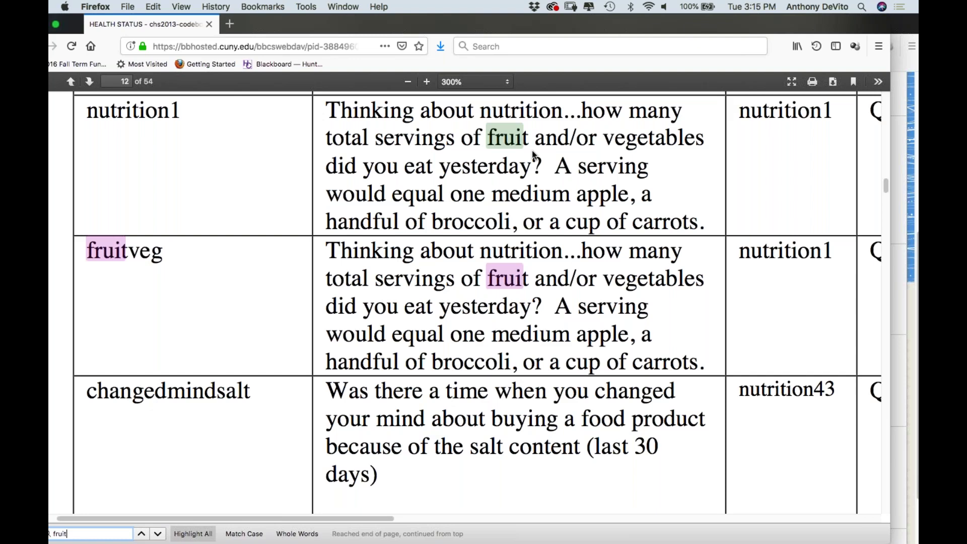
scroll(532, 150, down, 2)
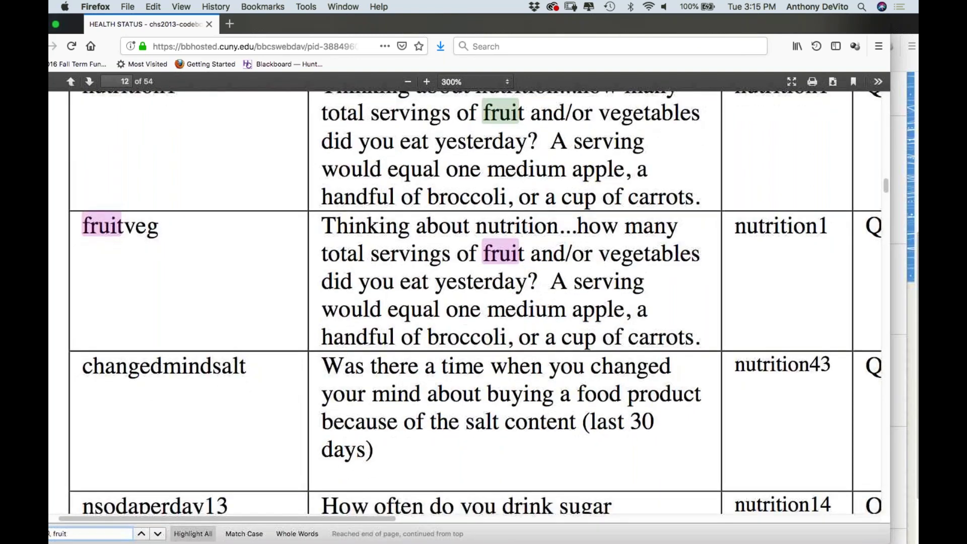
- Step through the remaining "fruit" matches in the codebook and look over the nutrition entries on the following pages
scroll(475, 302, down, 1)
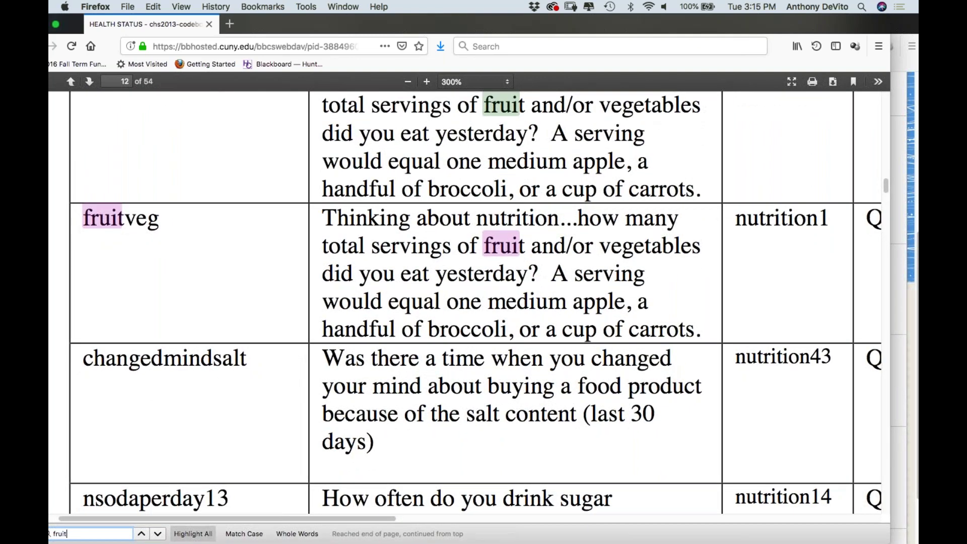
scroll(475, 303, down, 10)
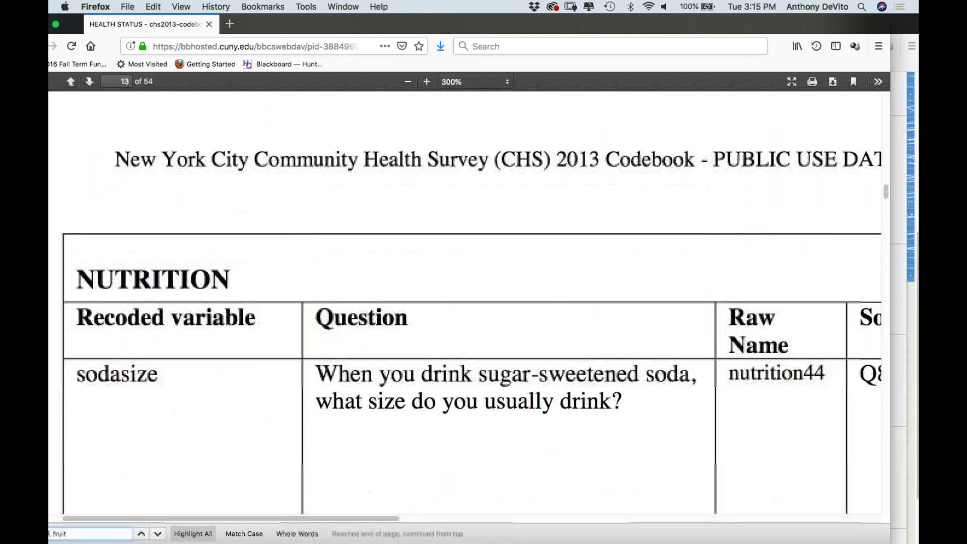
scroll(475, 303, down, 1)
key(Return)
key(Return)
key(Return)
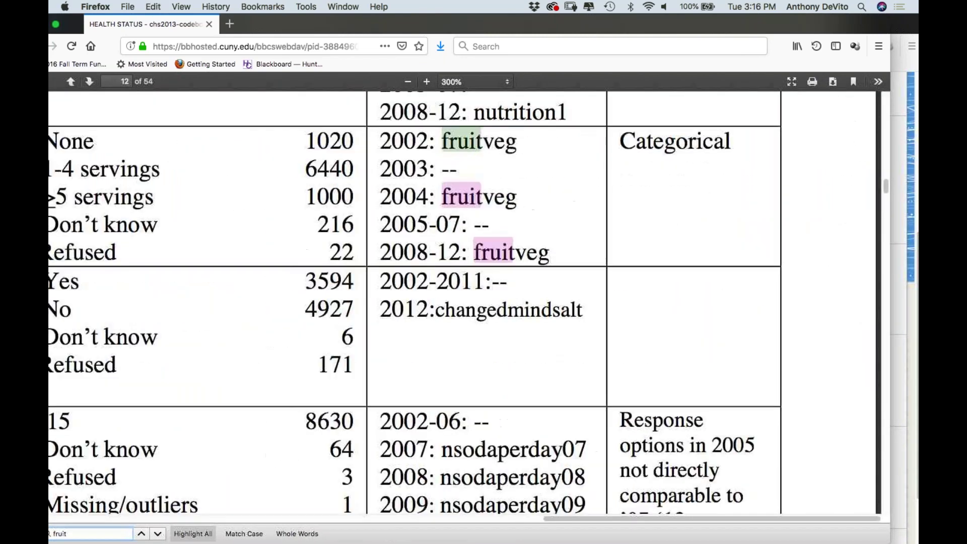
key(Return)
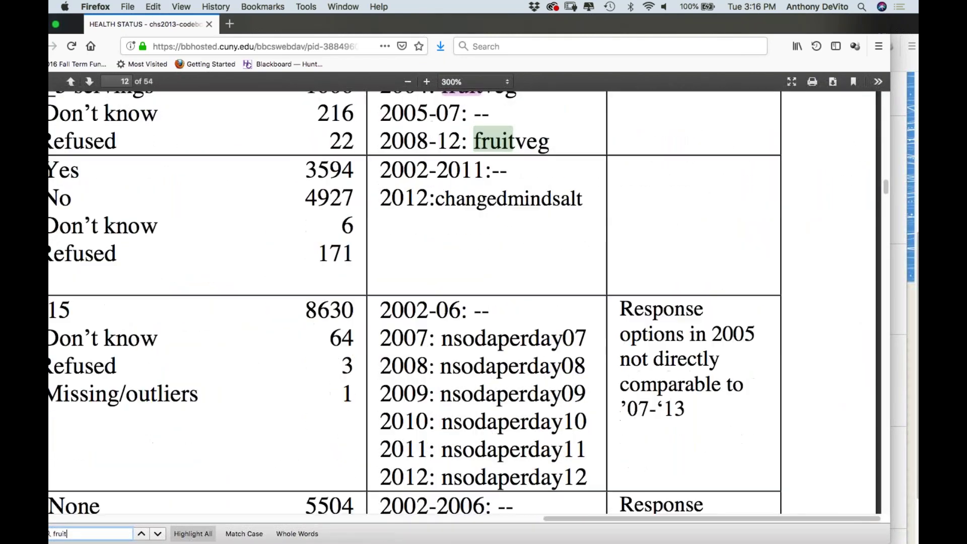
scroll(732, 349, left, 10)
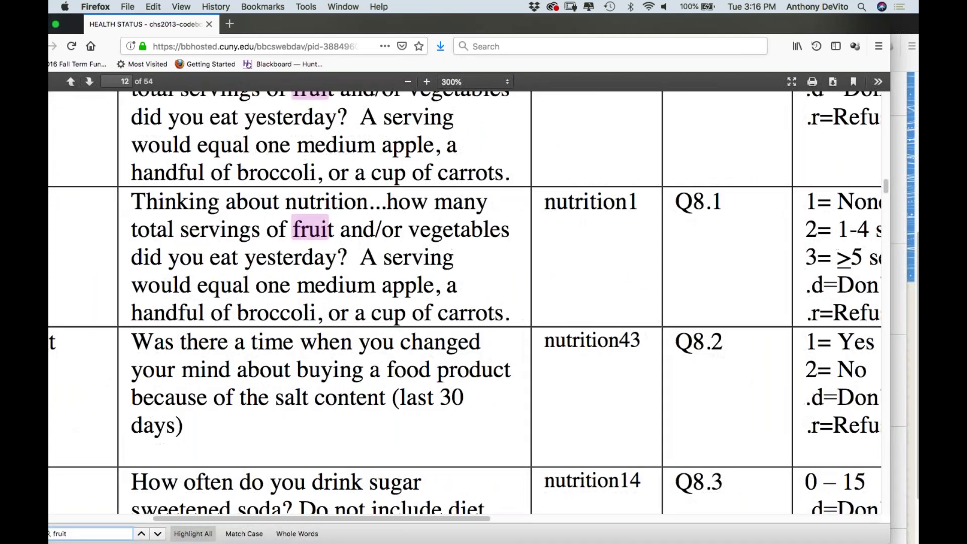
key(Return)
scroll(578, 262, down, 15)
scroll(577, 262, left, 2)
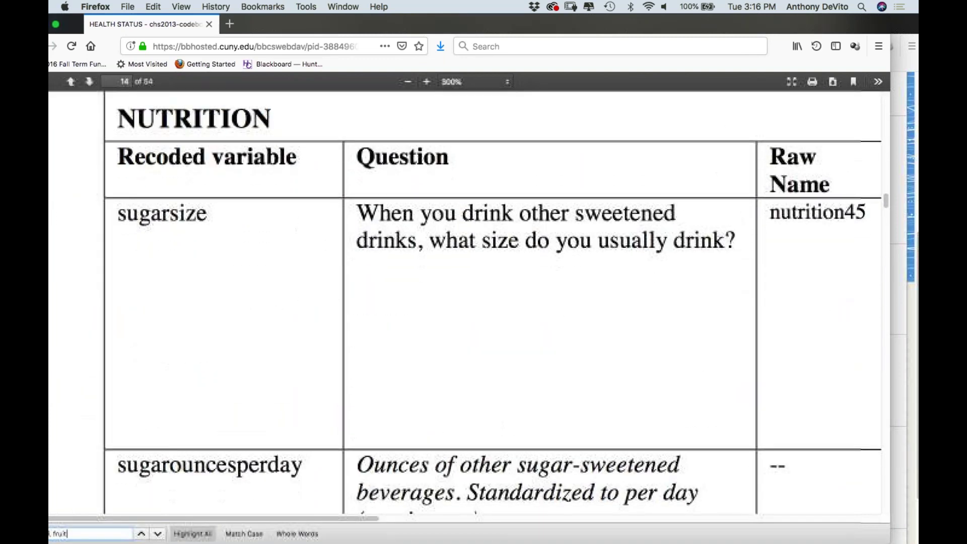
- Search the codebook for "exerxise" and examine the physical activity entries exercise13, cyclingfreq and cycling13
key(super+f)
text(exerxise)
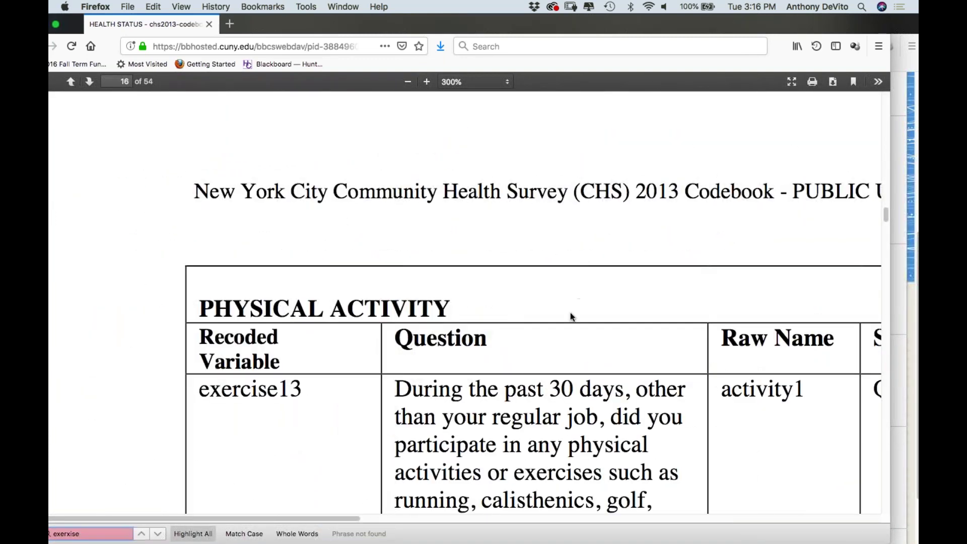
scroll(537, 357, down, 8)
scroll(537, 356, right, 2)
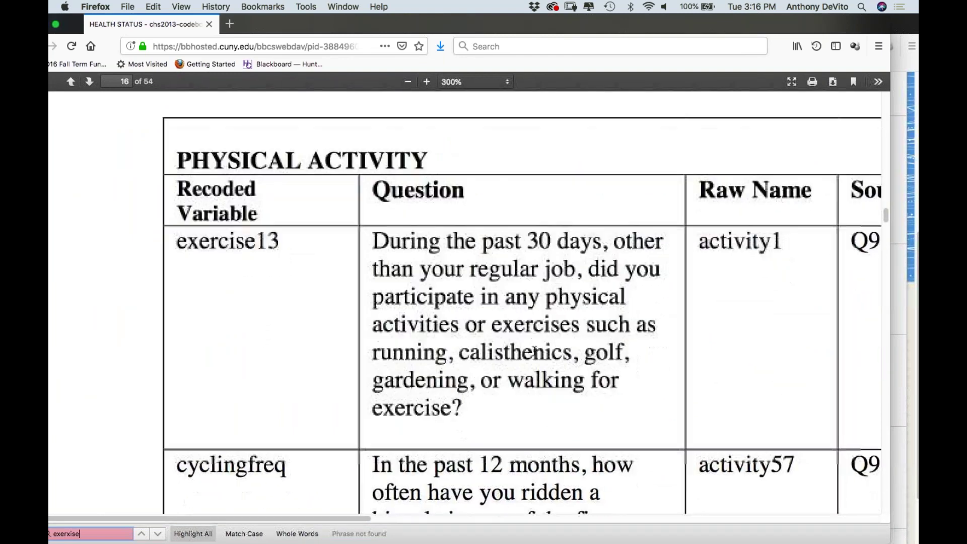
scroll(535, 351, down, 3)
scroll(535, 351, right, 1)
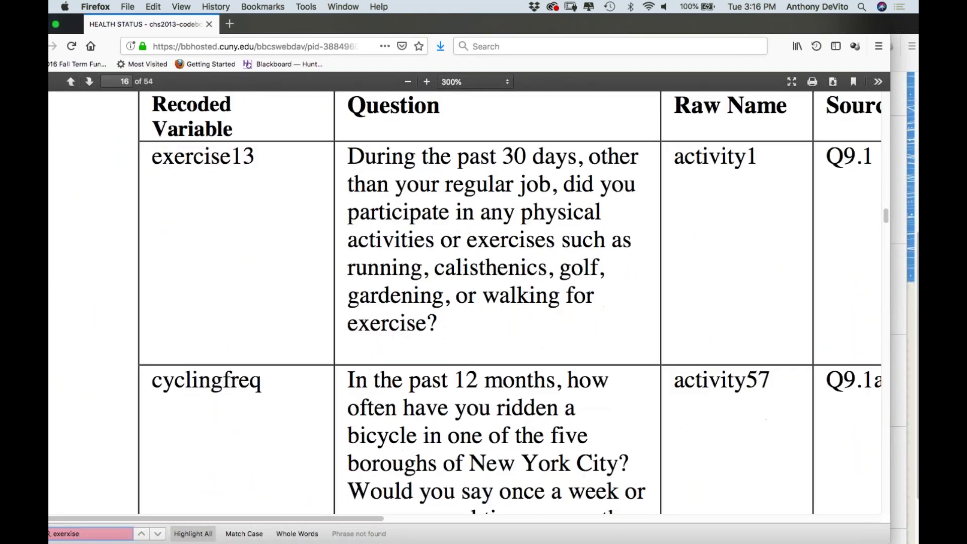
scroll(491, 253, down, 6)
scroll(492, 254, right, 1)
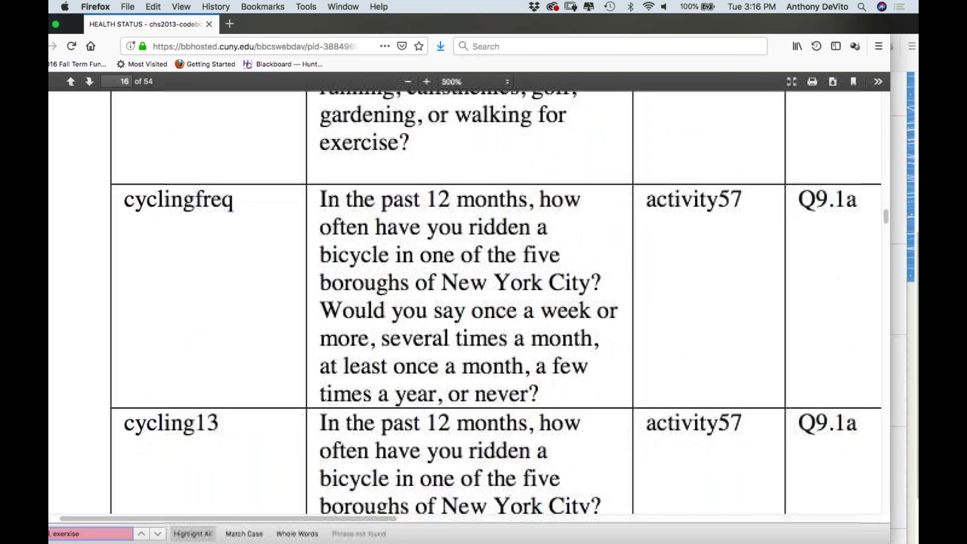
scroll(495, 314, down, 10)
scroll(495, 313, left, 1)
scroll(495, 314, down, 10)
scroll(495, 313, left, 1)
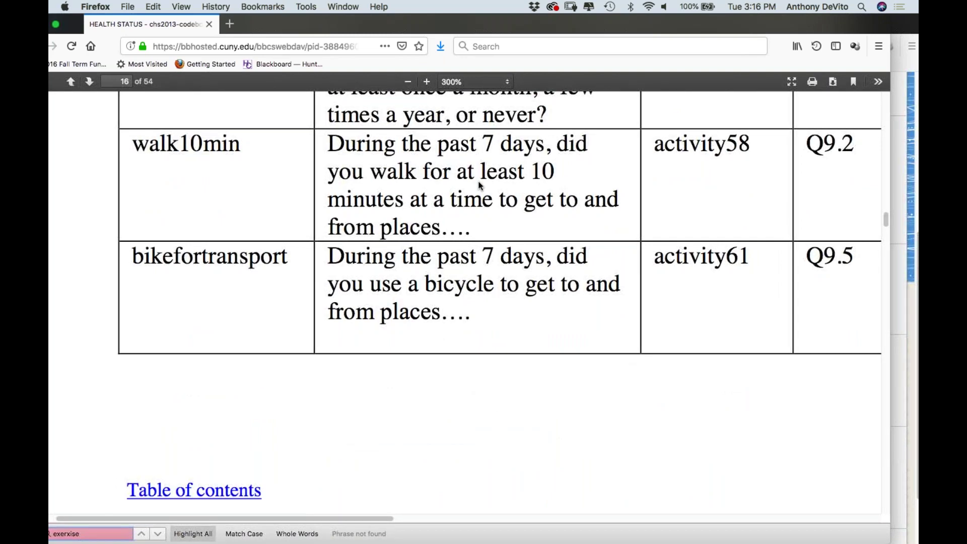
- Examine the questions and response codes of walk10min and bikefortransport in the physical activity table
scroll(484, 222, right, 10)
scroll(484, 222, up, 2)
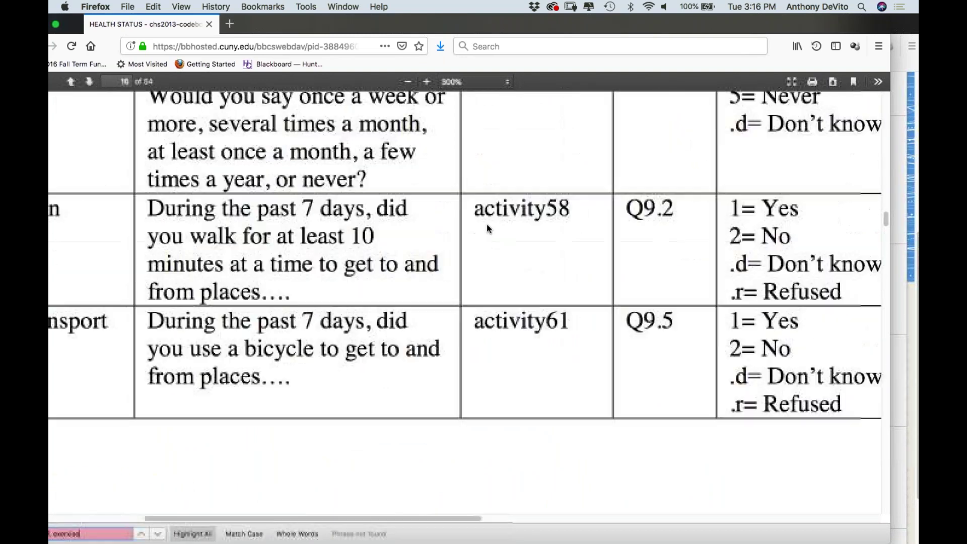
scroll(495, 217, right, 4)
scroll(494, 217, down, 1)
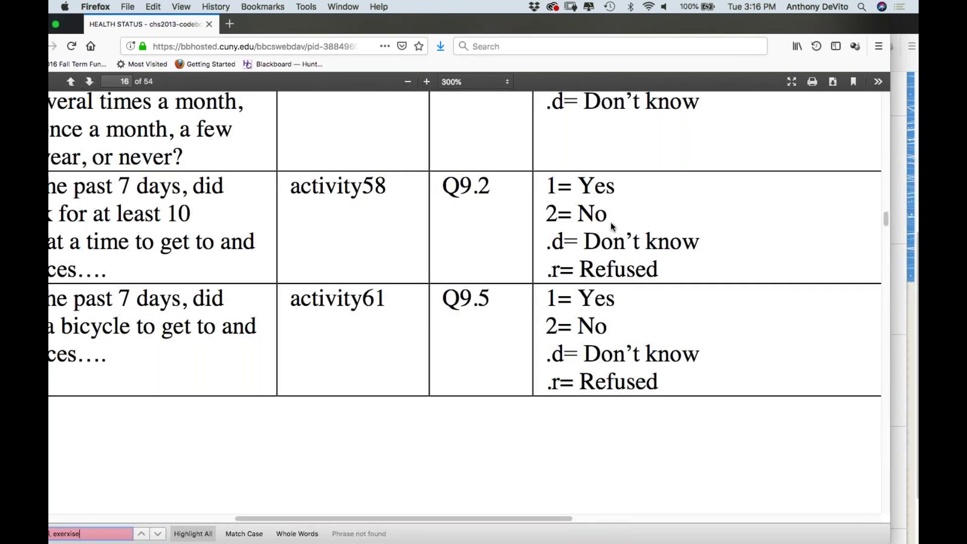
scroll(612, 224, left, 10)
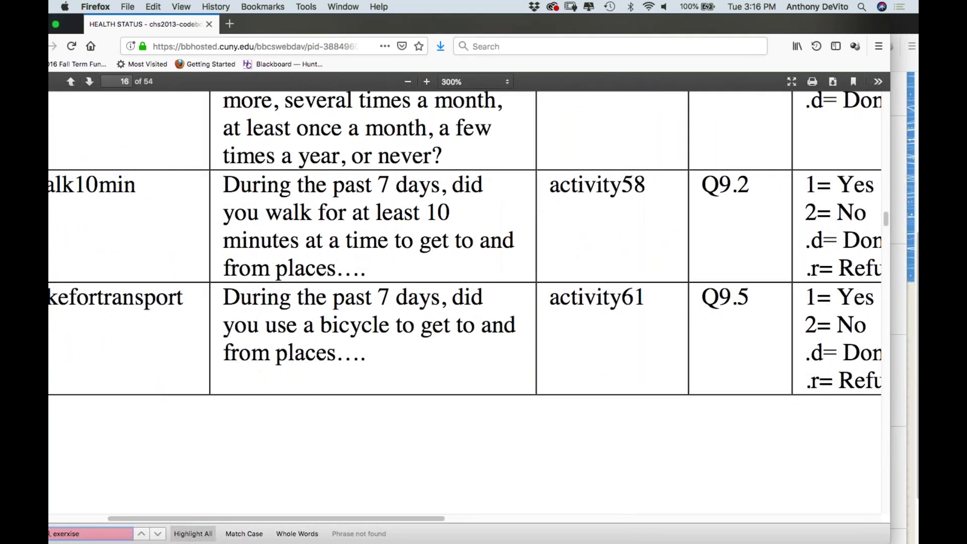
drag(386, 204, 402, 243)
click(410, 263)
scroll(365, 214, left, 4)
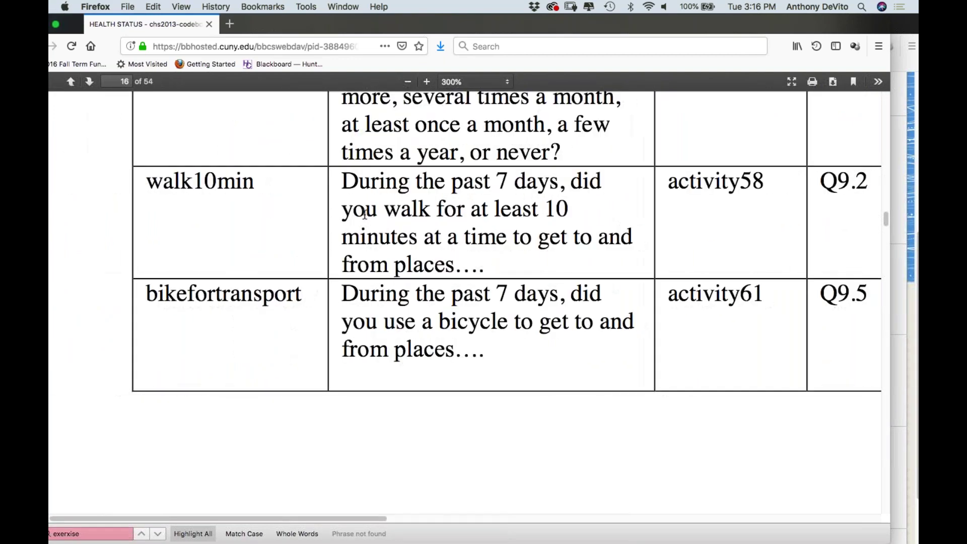
scroll(365, 214, right, 5)
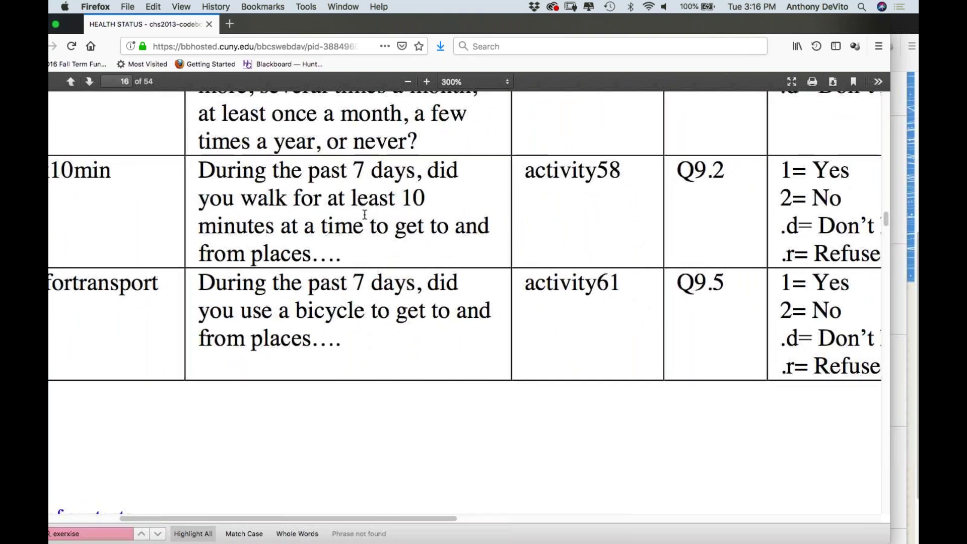
scroll(365, 214, right, 7)
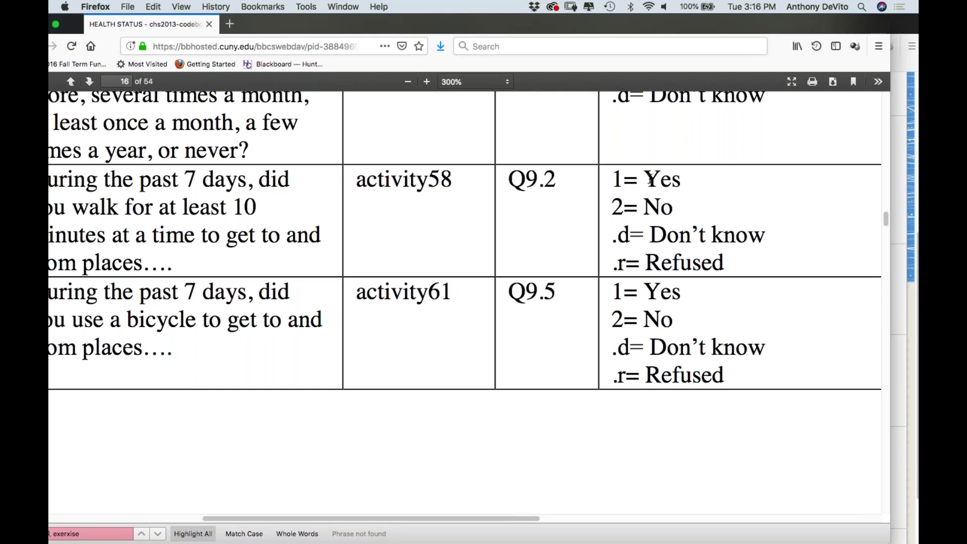
scroll(650, 179, left, 5)
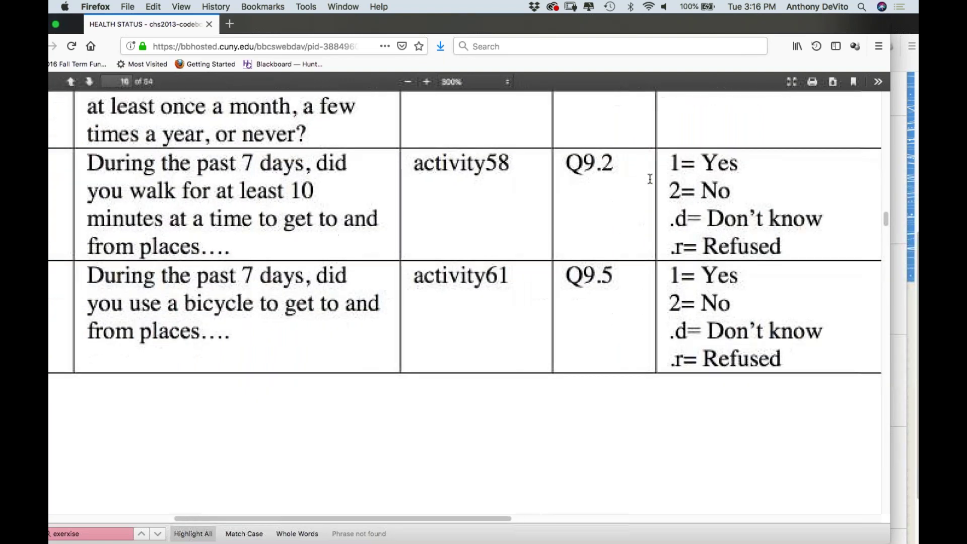
scroll(337, 165, left, 8)
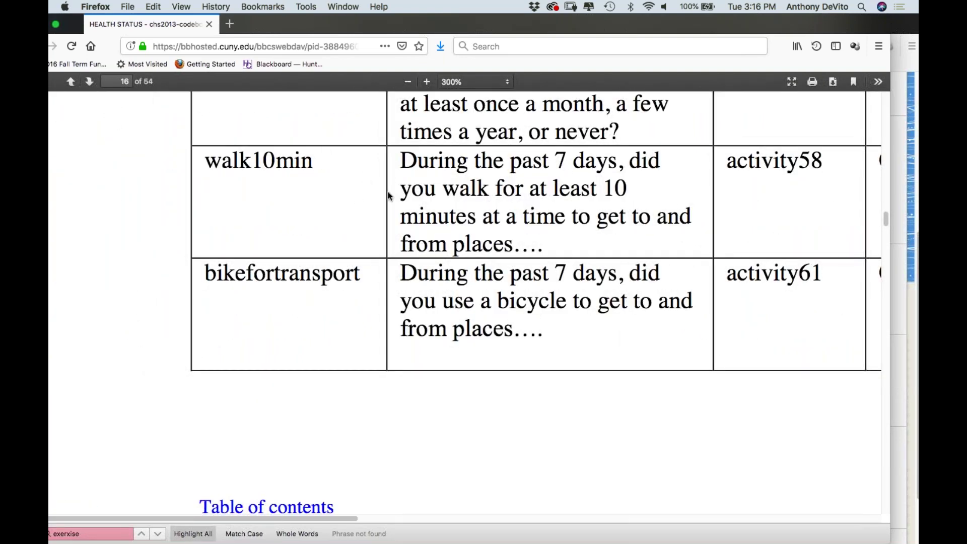
scroll(388, 196, right, 1)
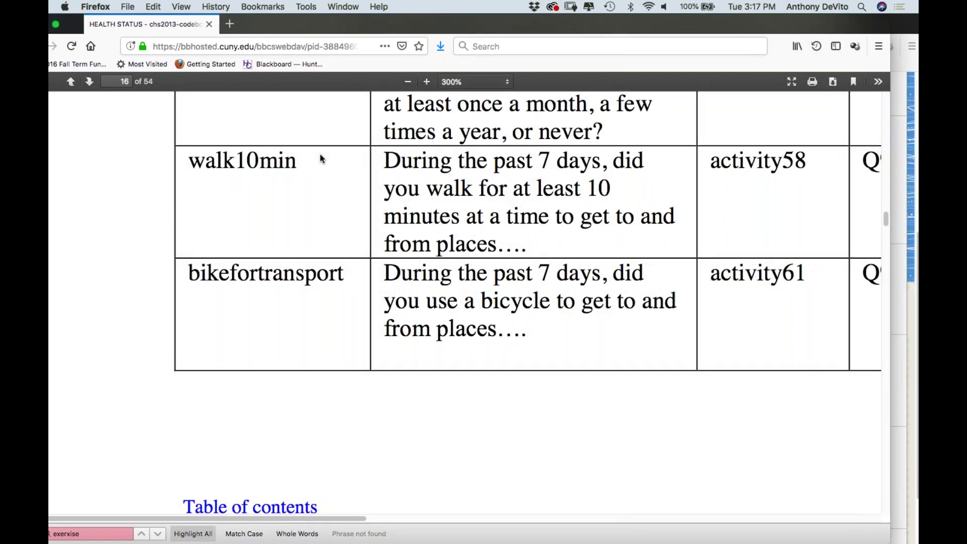
- Go back to the mental health tables in the codebook and examine the mood1 to mood6 questions and their response codes
scroll(319, 154, up, 15)
scroll(320, 154, up, 20)
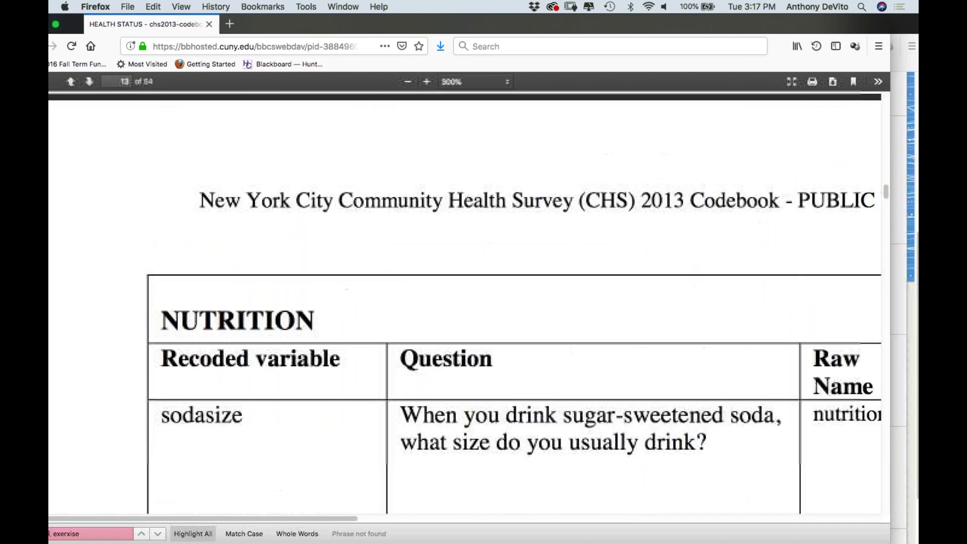
scroll(465, 302, up, 10)
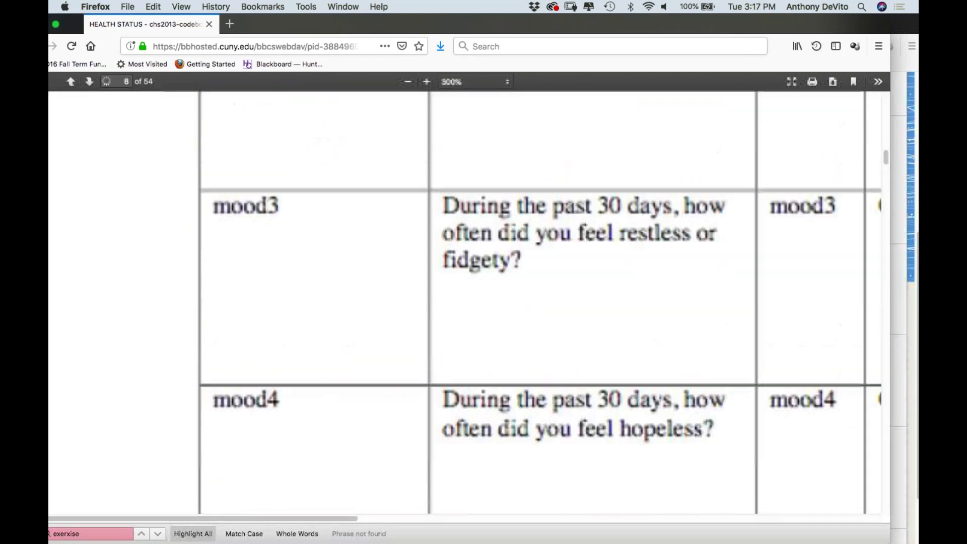
scroll(407, 169, right, 5)
scroll(407, 170, up, 1)
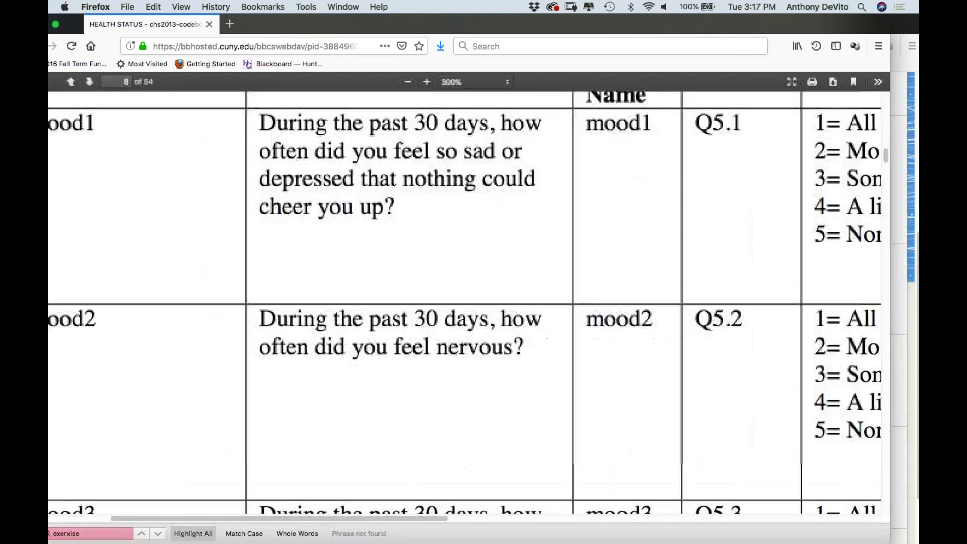
scroll(387, 249, down, 3)
scroll(387, 250, left, 1)
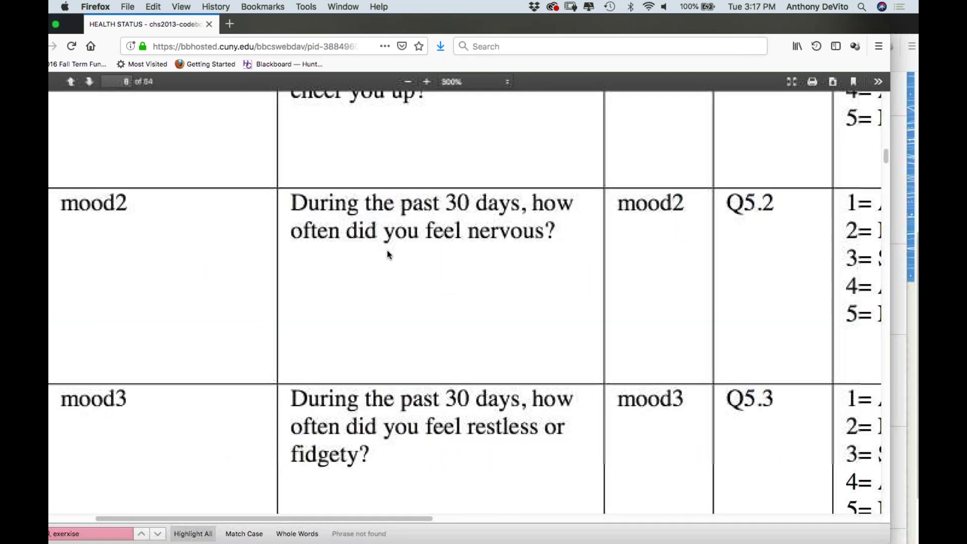
scroll(387, 250, down, 2)
scroll(387, 250, down, 10)
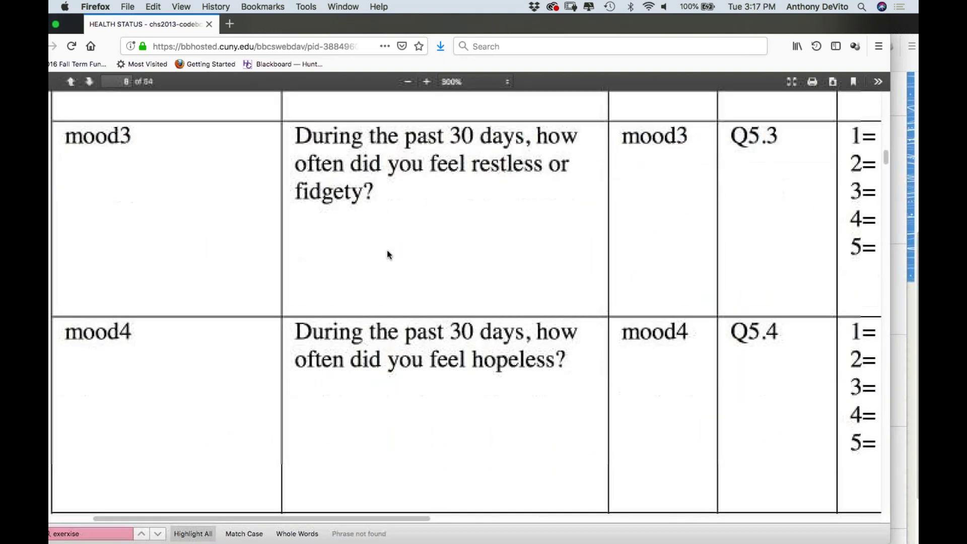
scroll(387, 249, right, 10)
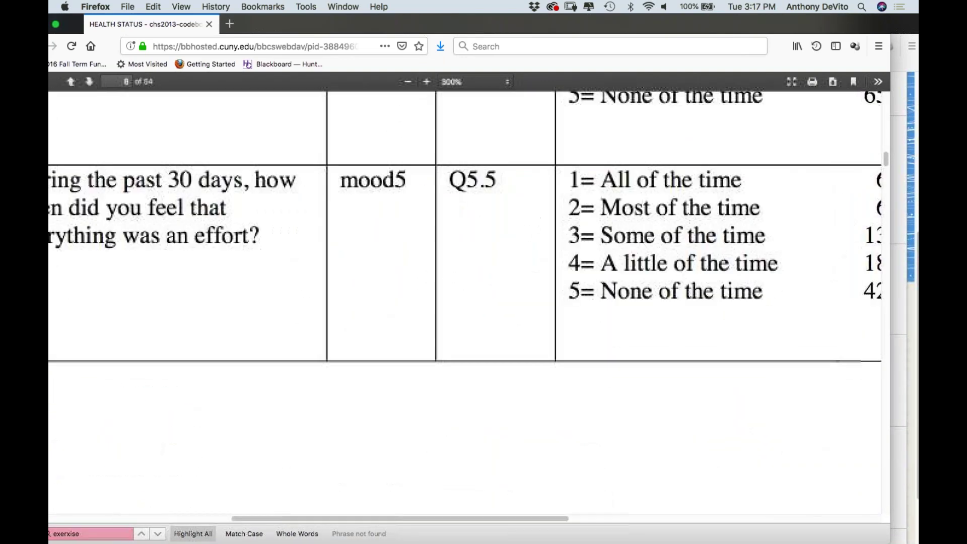
scroll(387, 250, down, 8)
scroll(387, 250, down, 15)
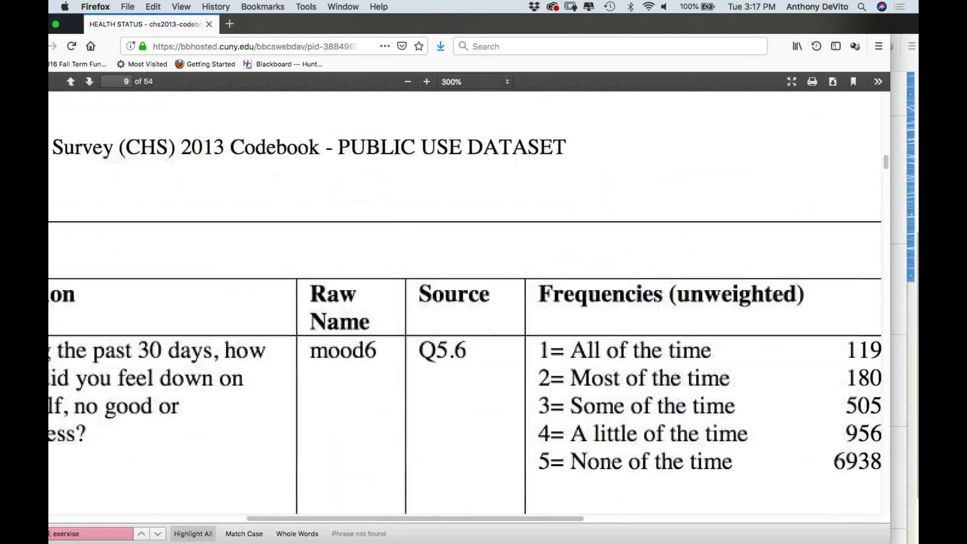
- Examine the nspd and mood24 entries on psychological distress, including their source questions and response codes
scroll(387, 250, left, 3)
scroll(387, 250, left, 8)
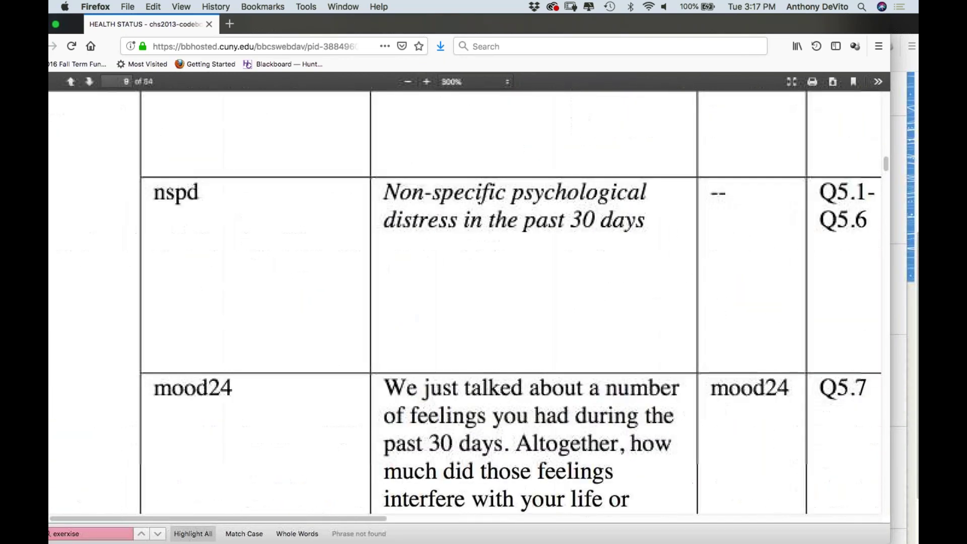
scroll(387, 249, right, 10)
scroll(387, 250, down, 2)
scroll(387, 249, down, 10)
scroll(386, 250, left, 2)
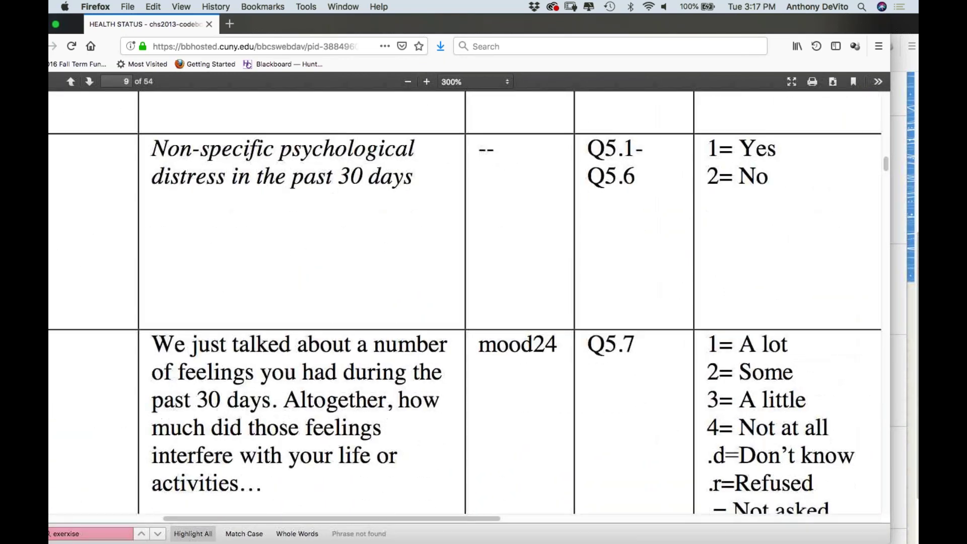
scroll(465, 303, down, 3)
scroll(465, 302, left, 1)
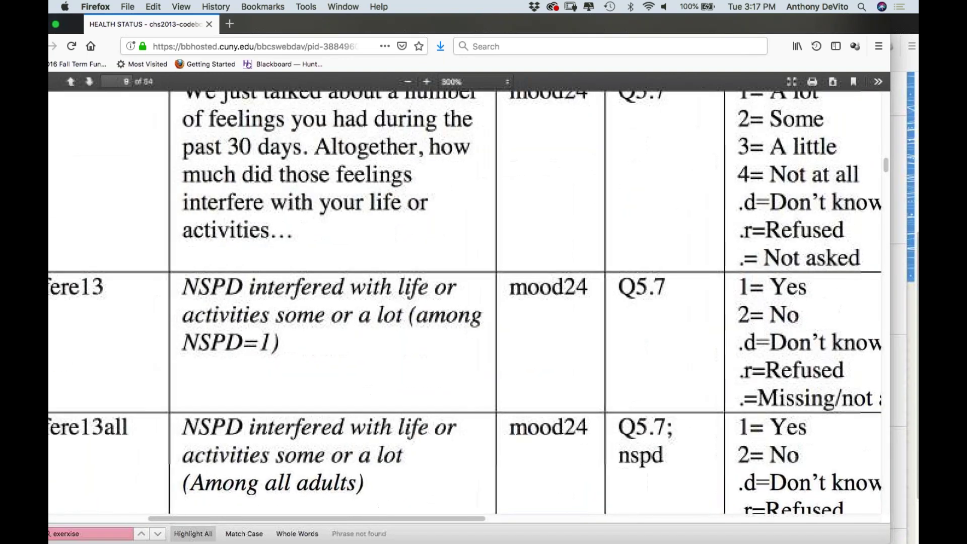
scroll(466, 303, left, 2)
scroll(465, 302, right, 3)
- Examine the nspdinterfere13all and mood9 entries, including the question on prescription medication for a mental health problem
scroll(465, 302, down, 5)
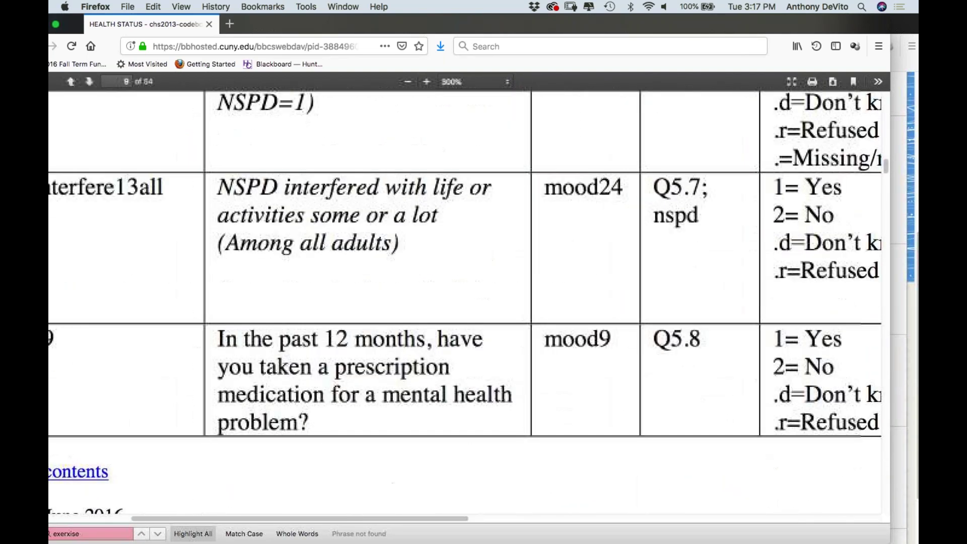
scroll(466, 302, left, 2)
scroll(465, 302, up, 1)
scroll(466, 302, right, 15)
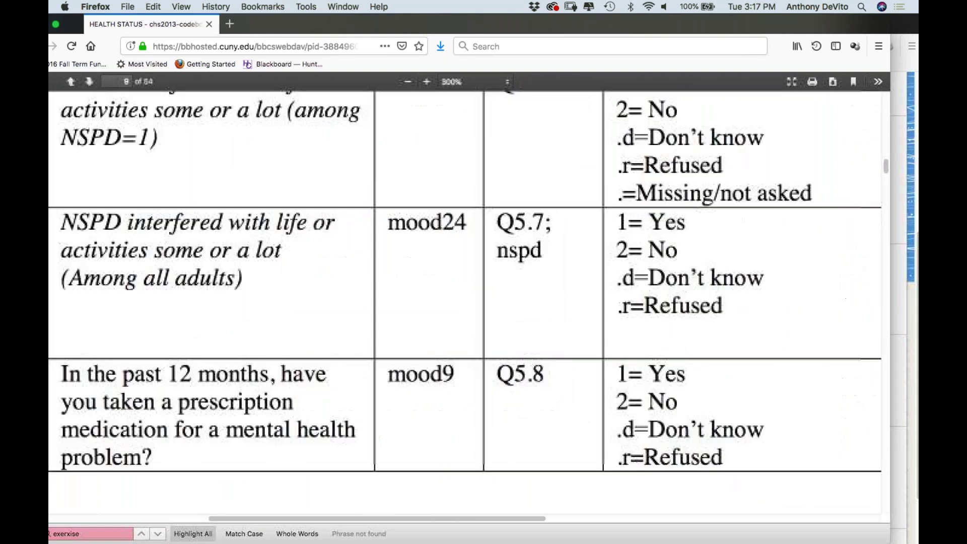
scroll(465, 302, left, 10)
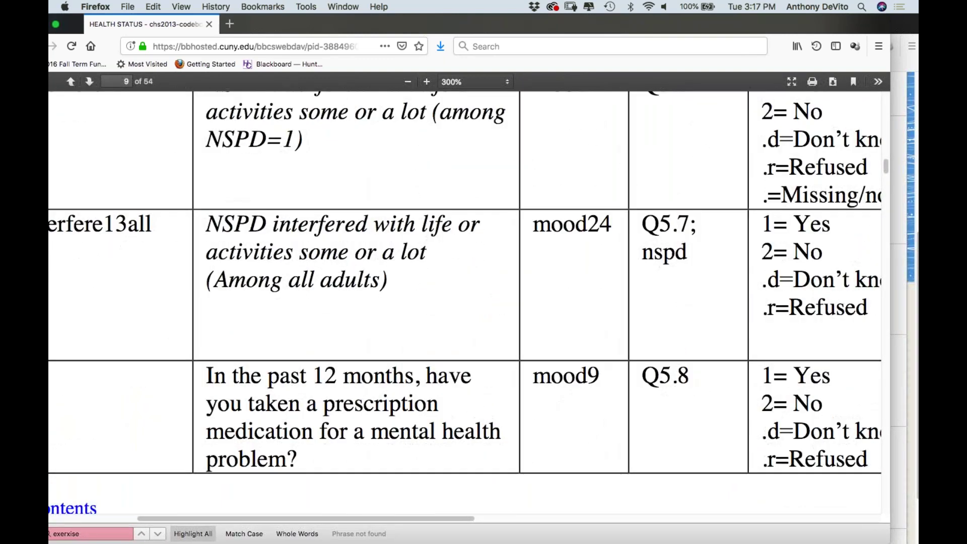
scroll(466, 302, up, 1)
scroll(465, 303, left, 3)
scroll(465, 303, down, 1)
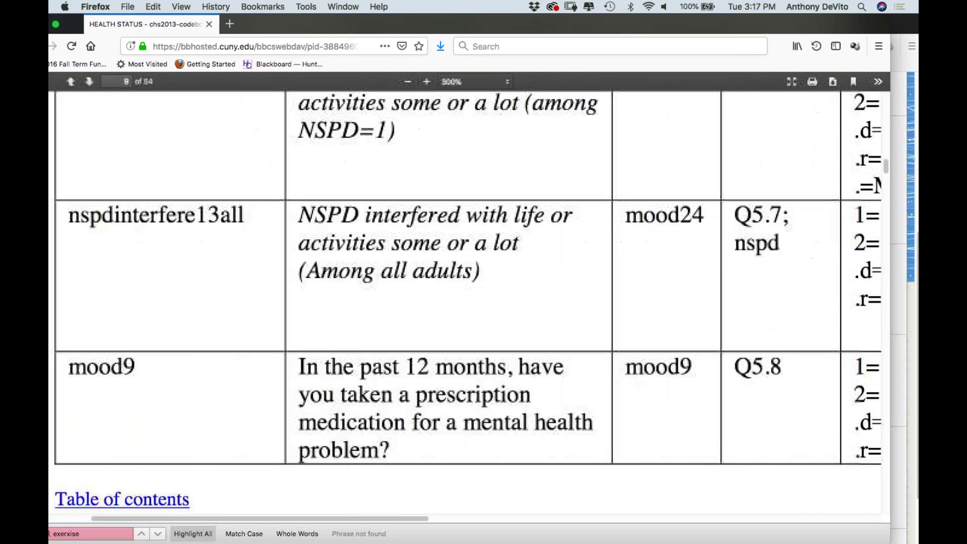
scroll(406, 225, down, 5)
scroll(406, 226, right, 1)
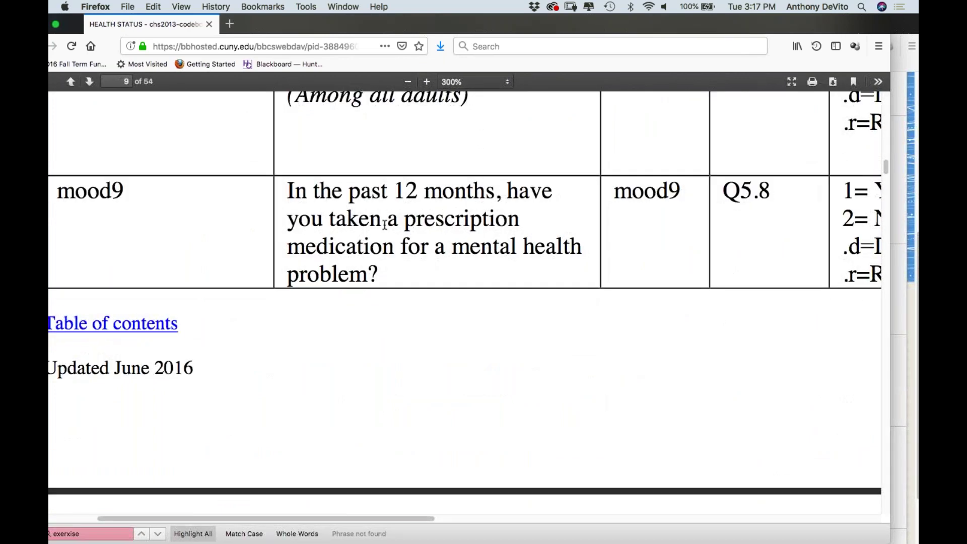
- Examine the source question and response codes of the mood9 entry in the codebook
scroll(432, 242, right, 6)
scroll(431, 242, down, 1)
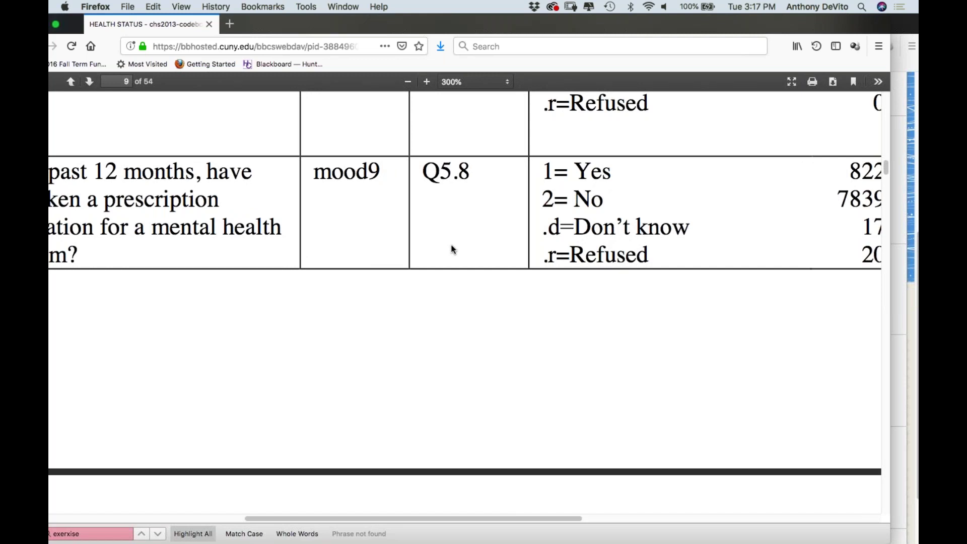
scroll(453, 248, left, 2)
scroll(452, 249, down, 1)
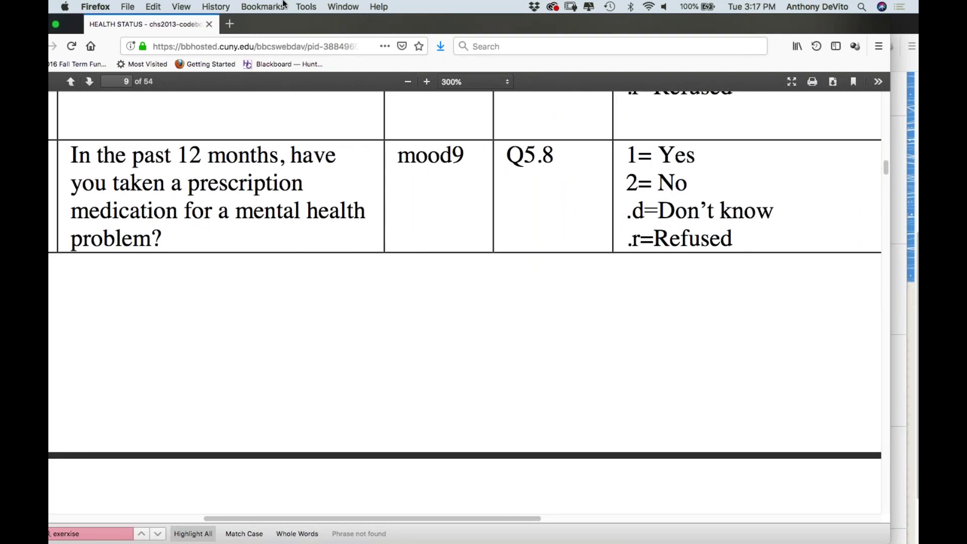
- Switch to the SPSS variable list of chs2013_full.sav and look through the variables, including mood1 to mood11
drag(299, 20, 506, 368)
click(259, 19)
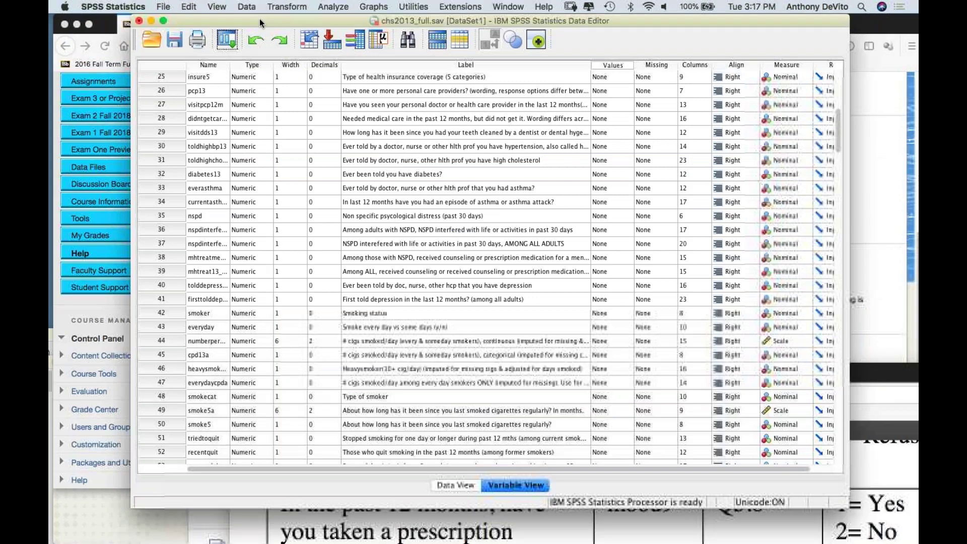
scroll(355, 191, down, 3)
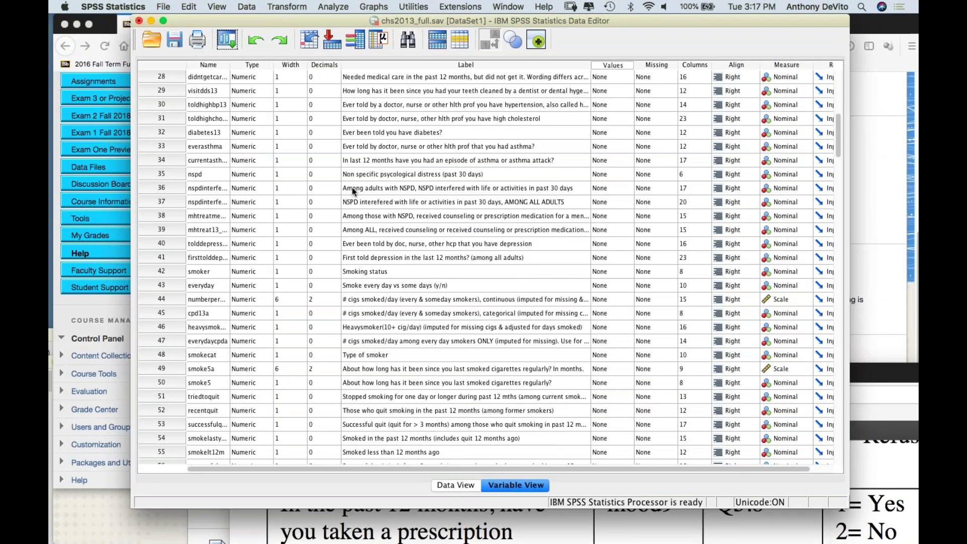
scroll(355, 191, up, 9)
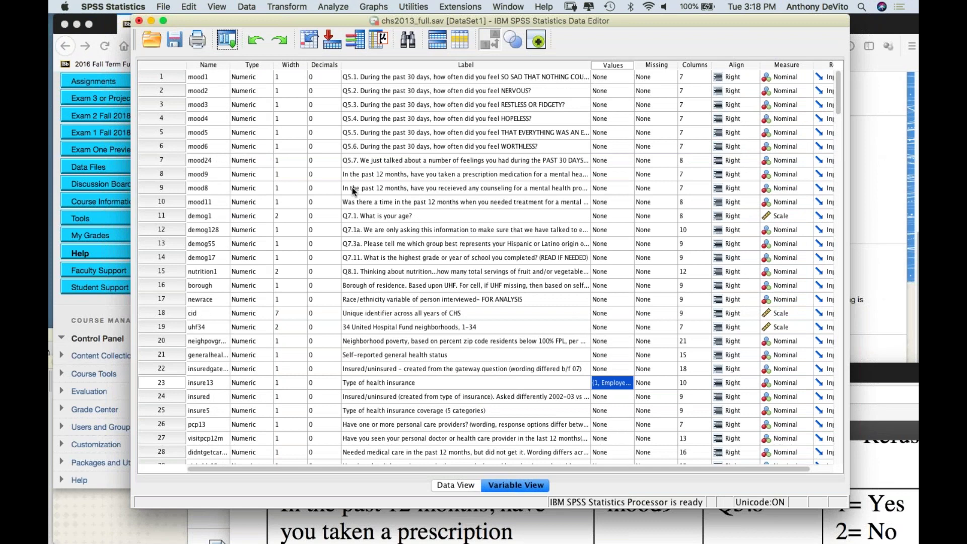
scroll(354, 191, down, 1)
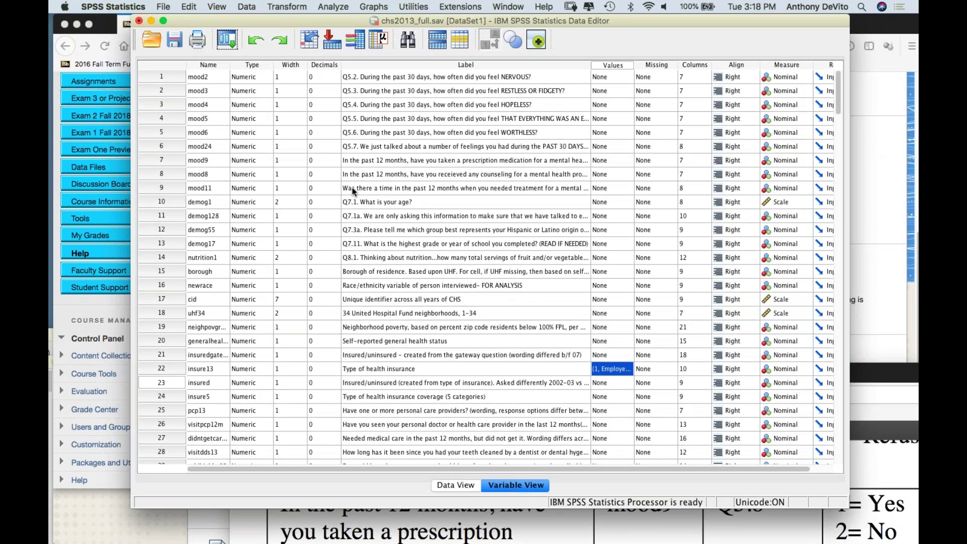
scroll(352, 191, down, 2)
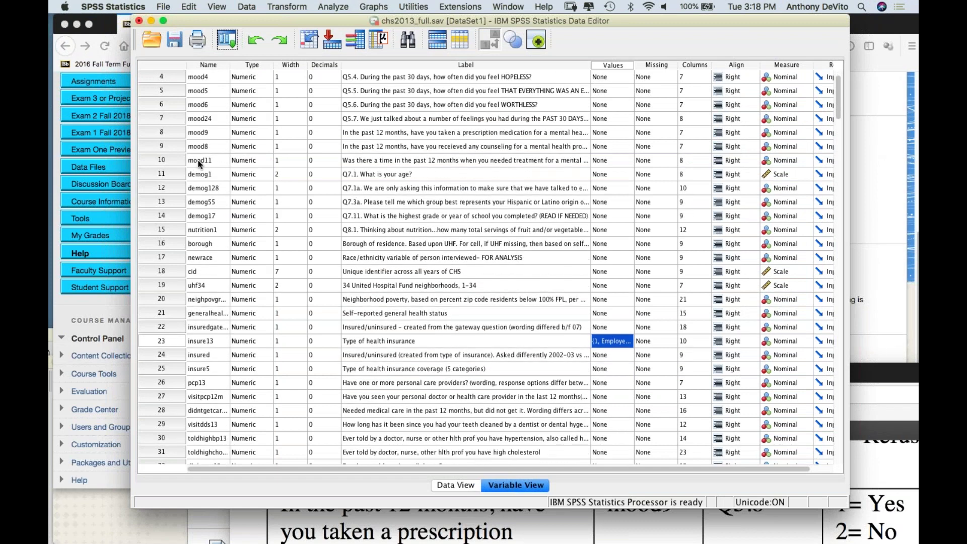
click(199, 162)
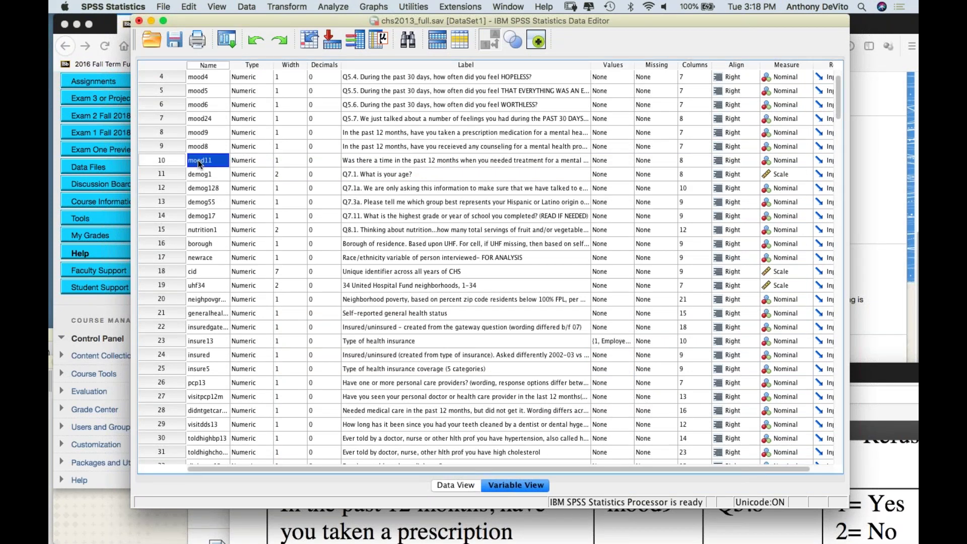
- Examine the insured and insure5 health insurance variables and their labels
scroll(198, 161, down, 1)
scroll(199, 161, down, 10)
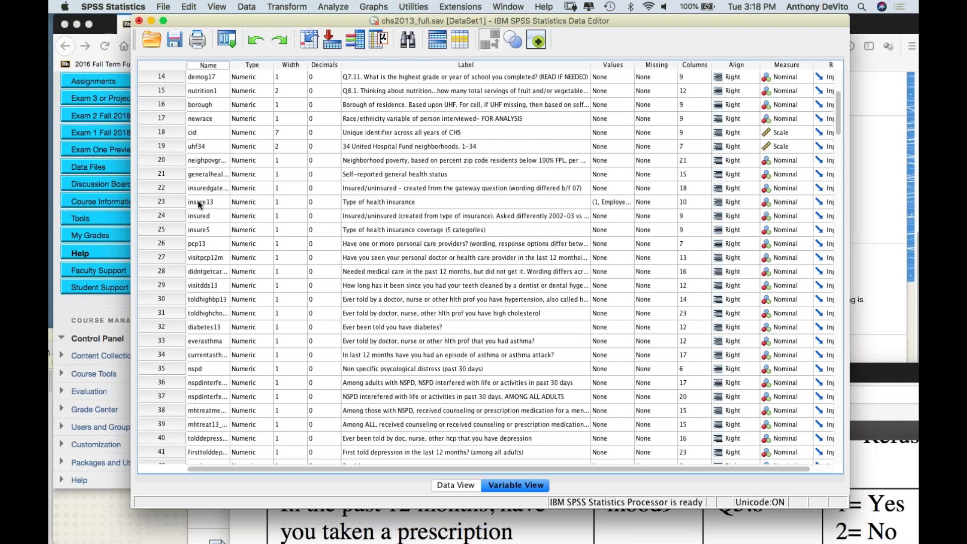
click(218, 217)
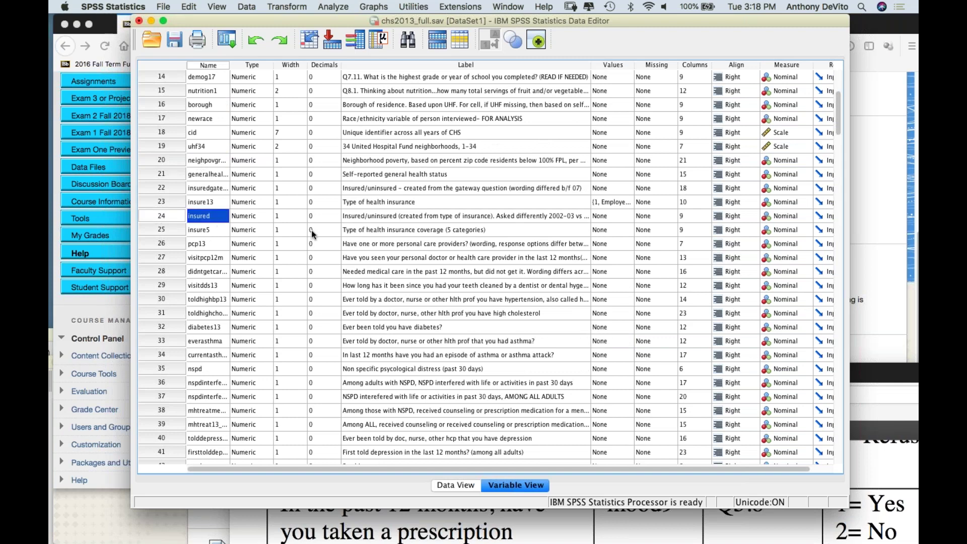
click(386, 231)
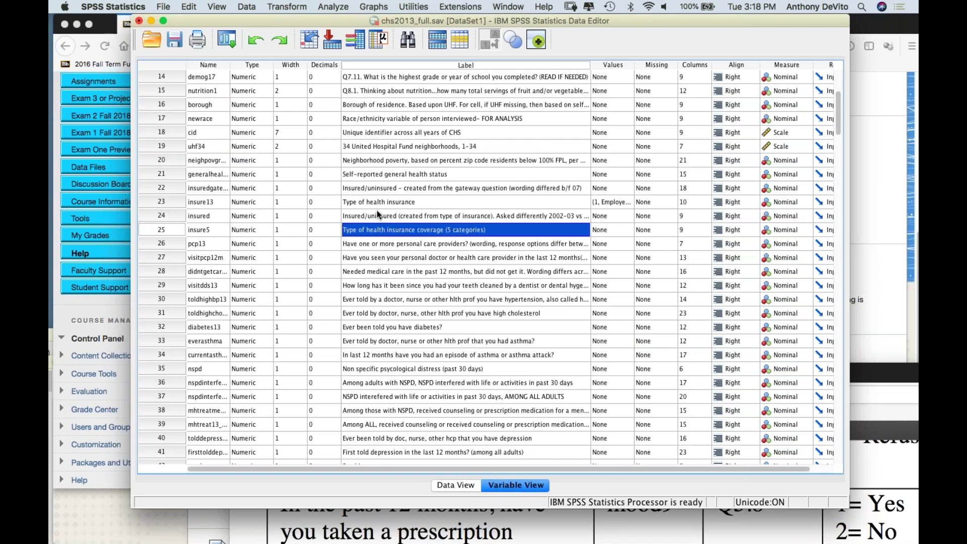
click(383, 216)
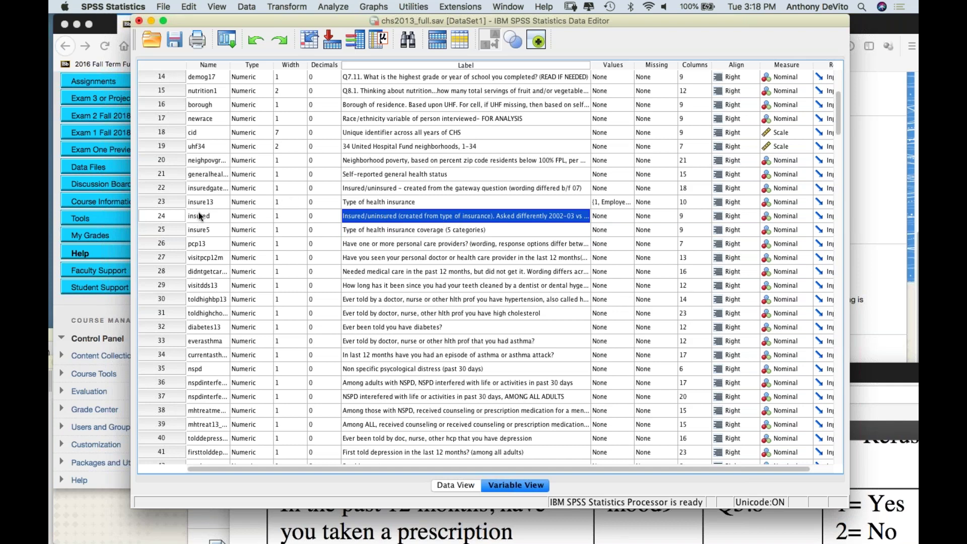
- Delete the first 21 variables, from mood1 through the self-reported general health status variable
click(162, 174)
scroll(169, 183, up, 5)
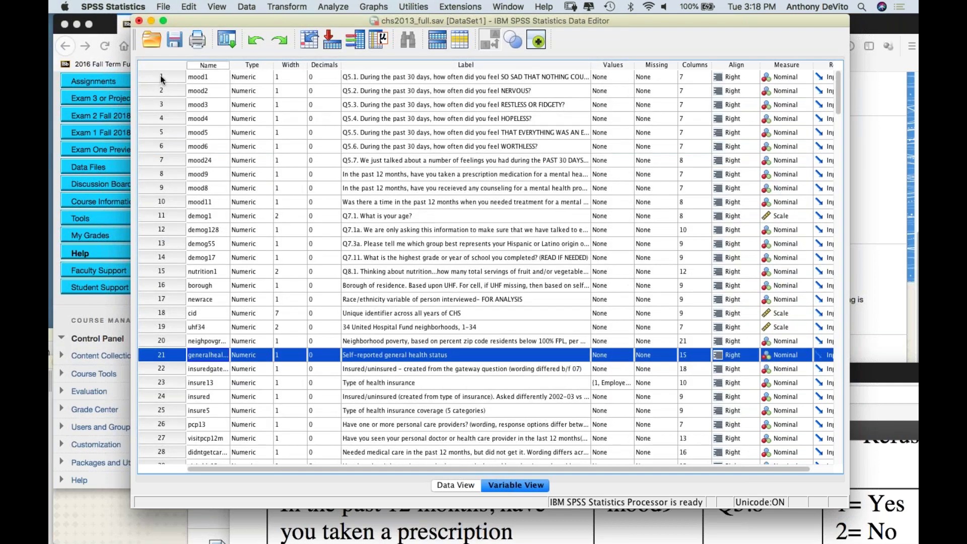
shift+click(161, 75)
click(190, 7)
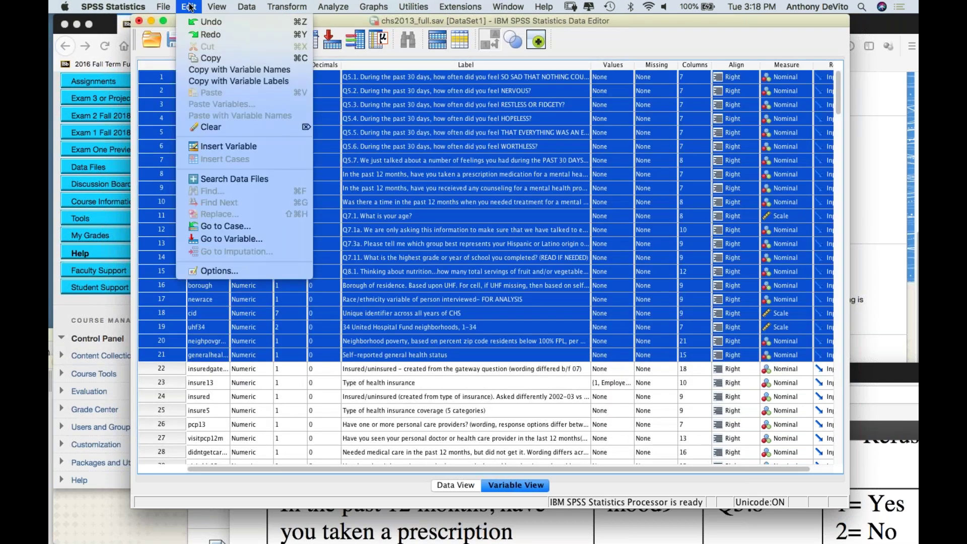
click(208, 127)
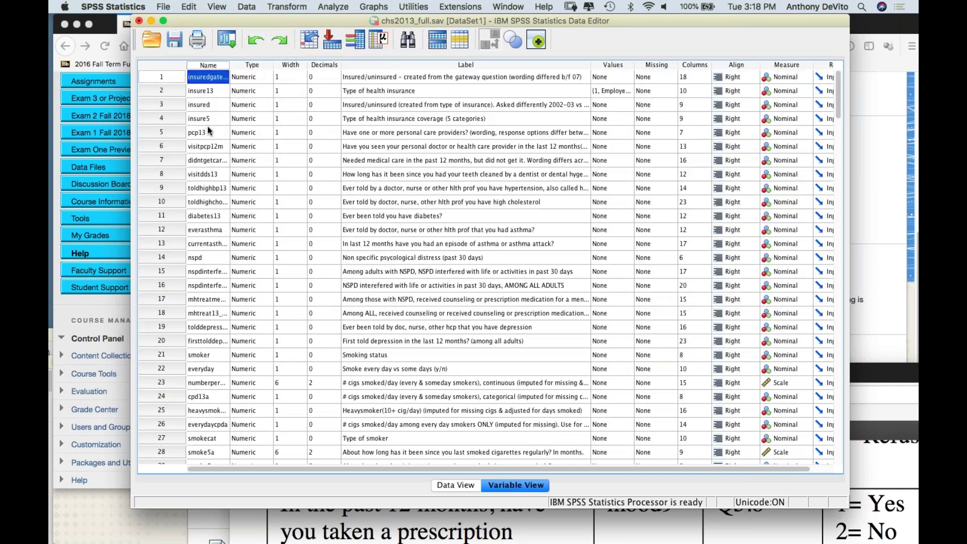
- Delete the variables from pcp13 through the one on first being told of depression, just before smoker
click(167, 131)
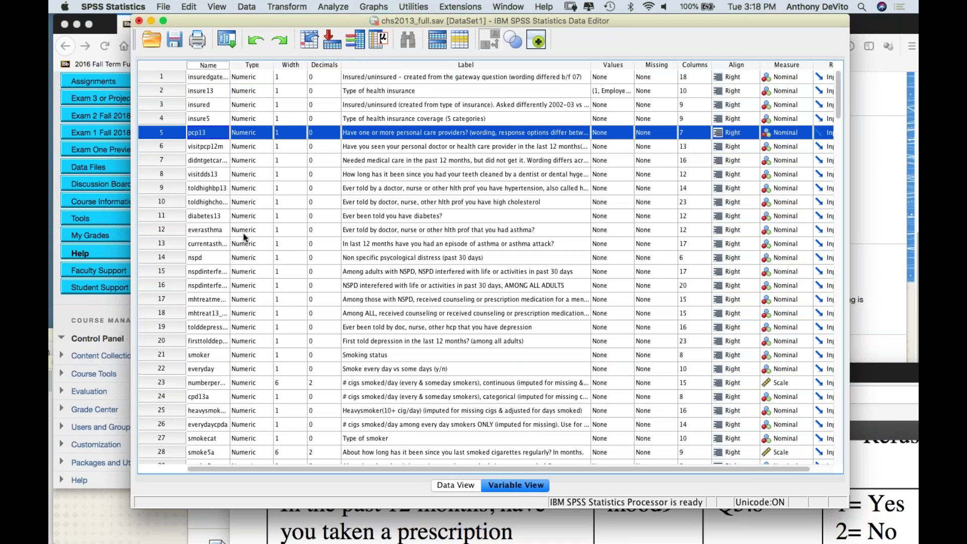
scroll(244, 236, down, 5)
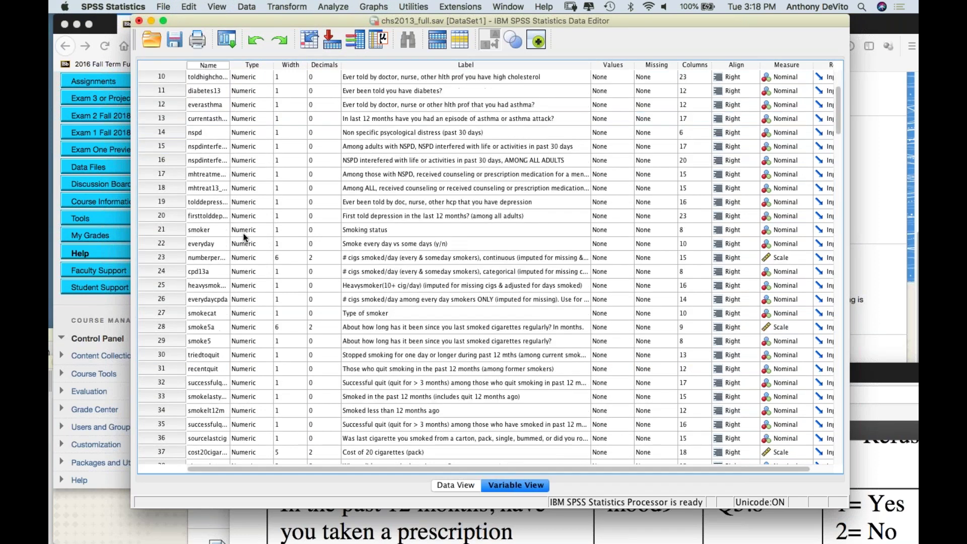
scroll(243, 234, down, 2)
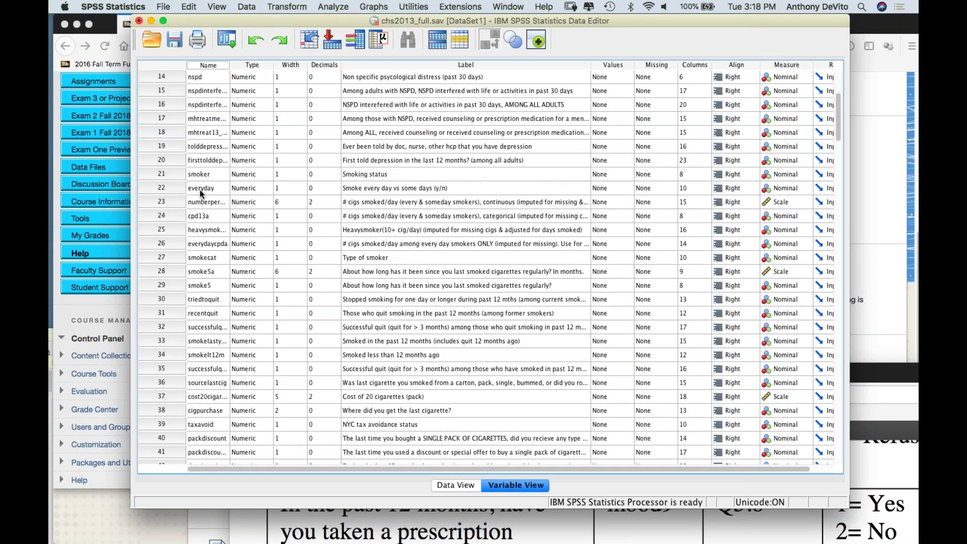
shift+click(155, 158)
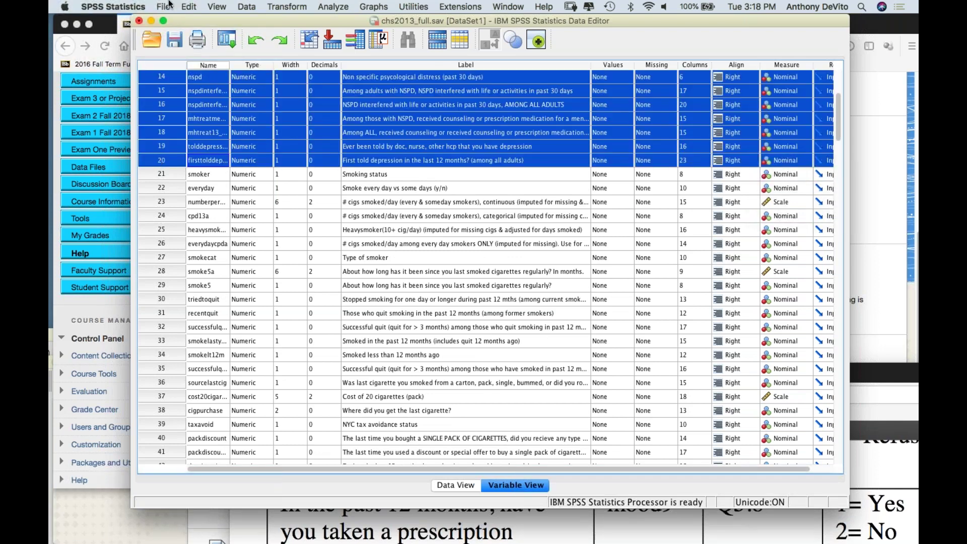
click(188, 7)
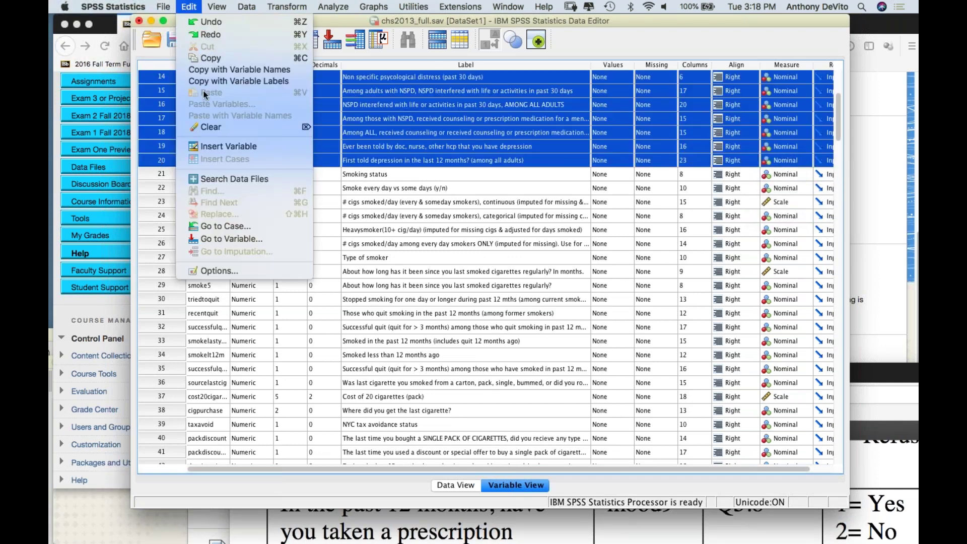
click(204, 126)
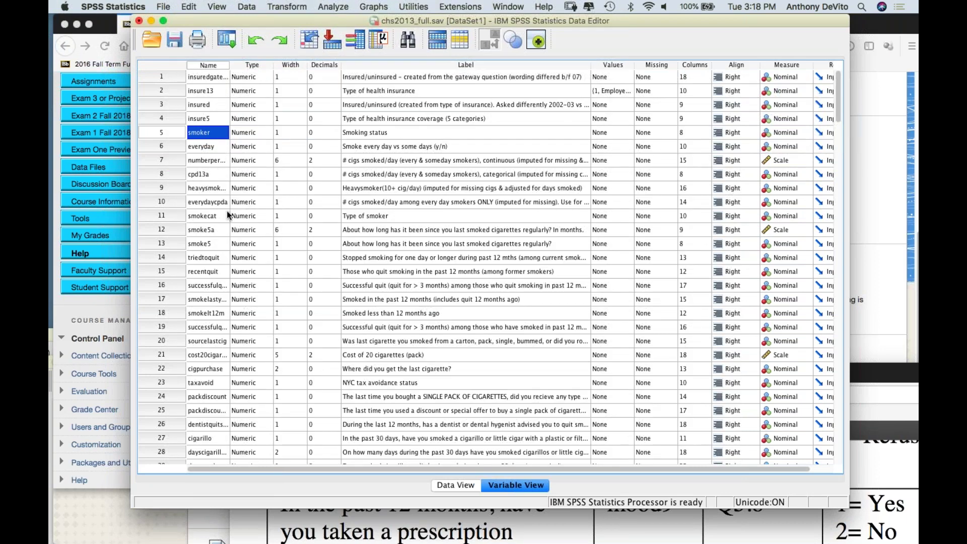
- Delete all variables from triedtoquit through the last imputed poverty variable at the end of the list
scroll(198, 243, down, 8)
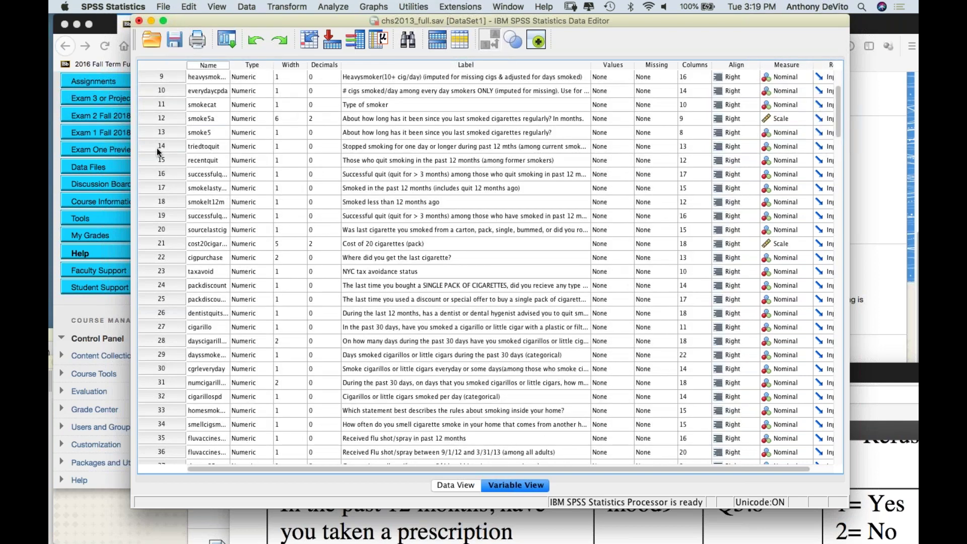
click(157, 146)
scroll(182, 424, down, 20)
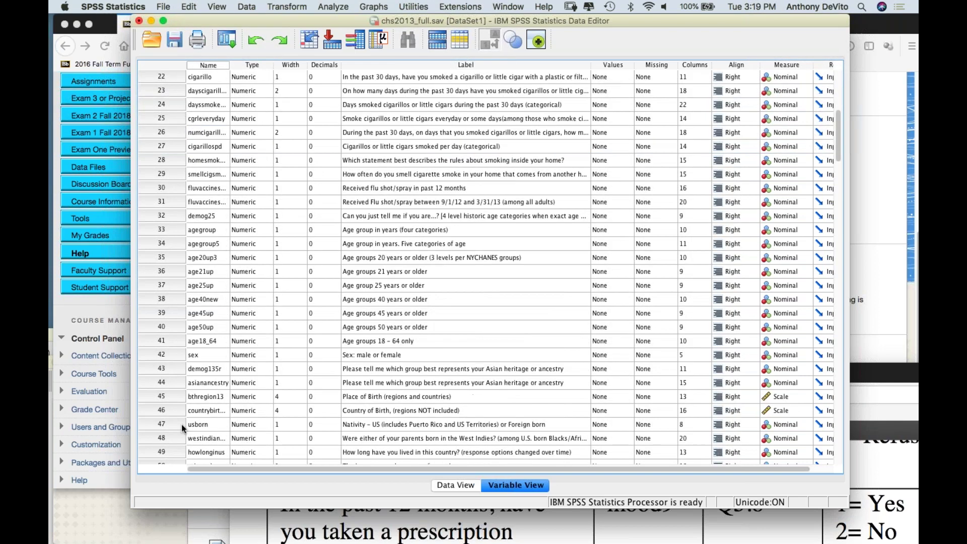
scroll(181, 424, up, 5)
scroll(182, 424, down, 1)
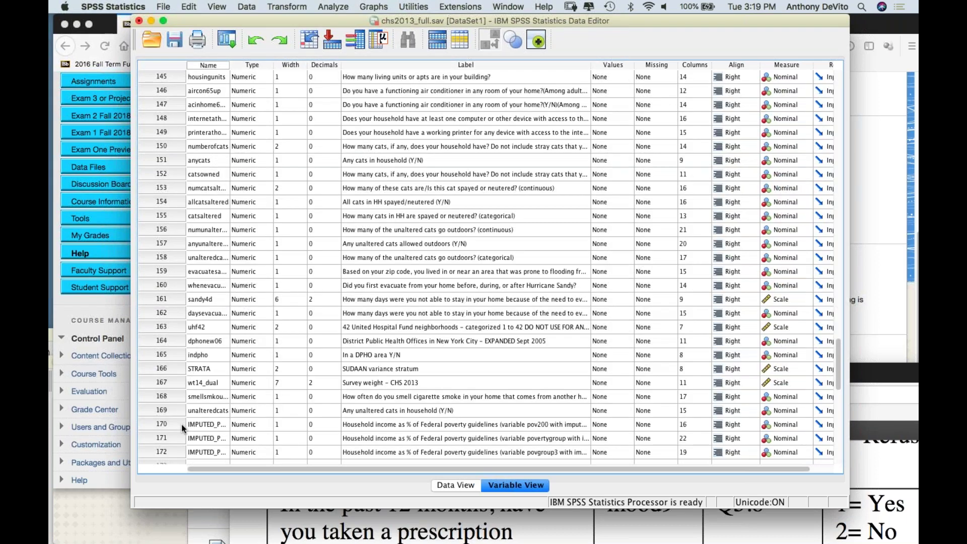
shift+click(154, 366)
click(189, 7)
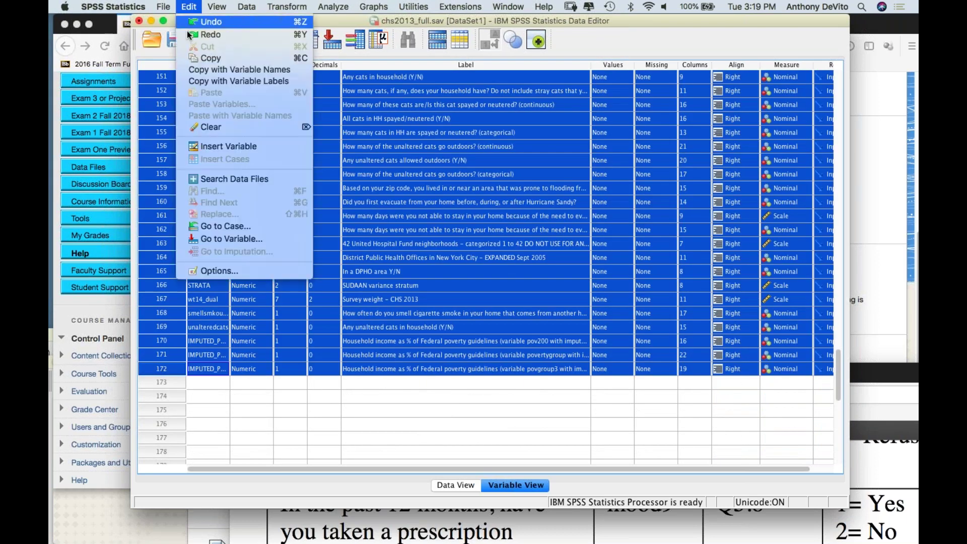
click(192, 128)
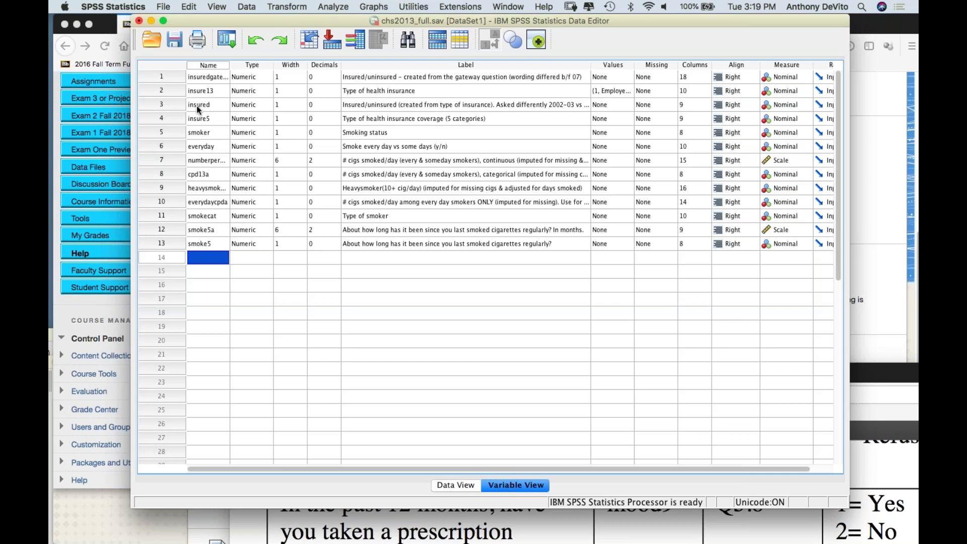
- Check the remaining variables' data values, and delete the insuredgateway13 and insure13 variables
click(162, 77)
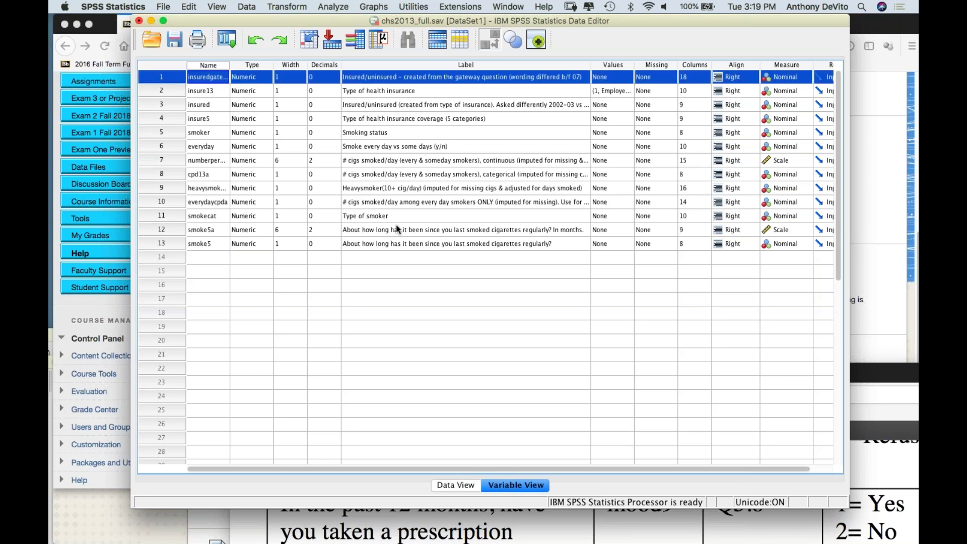
click(450, 485)
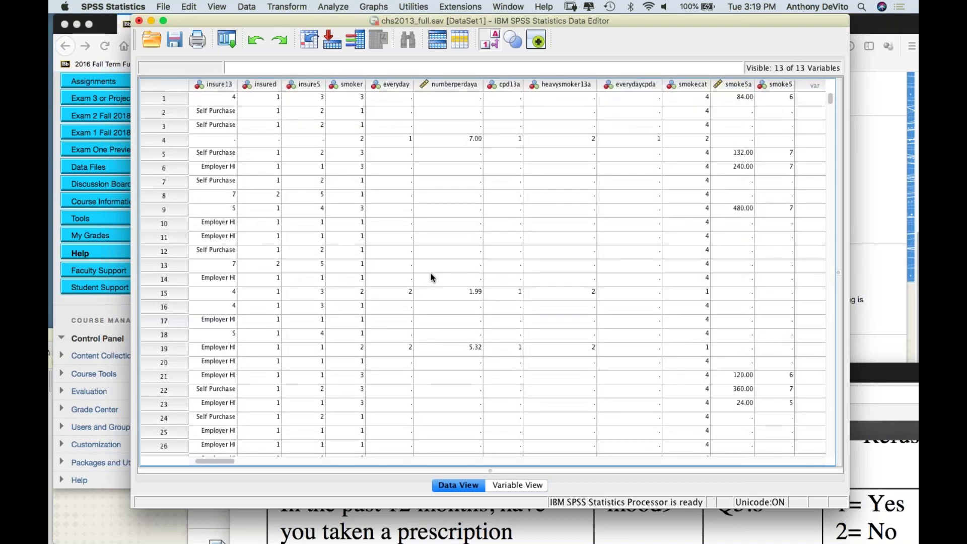
scroll(431, 273, left, 2)
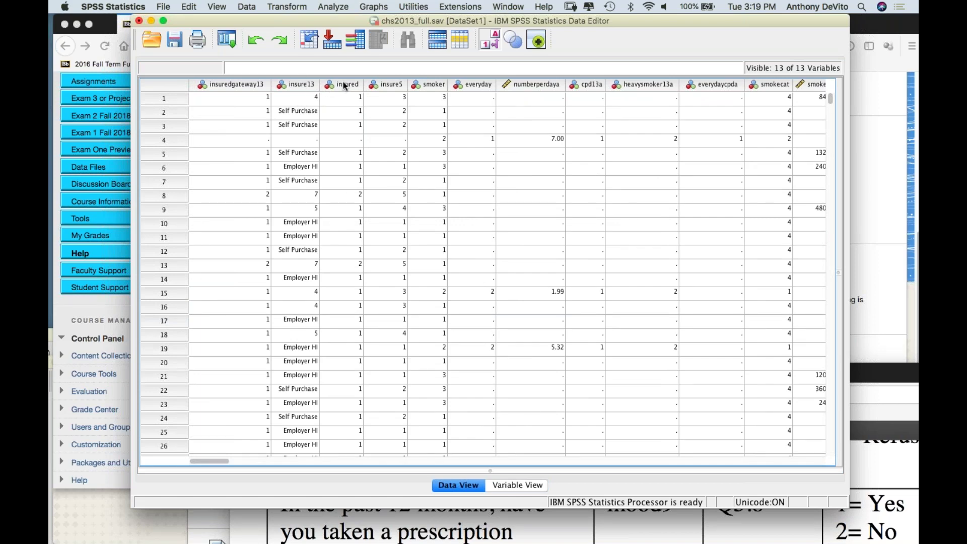
click(503, 484)
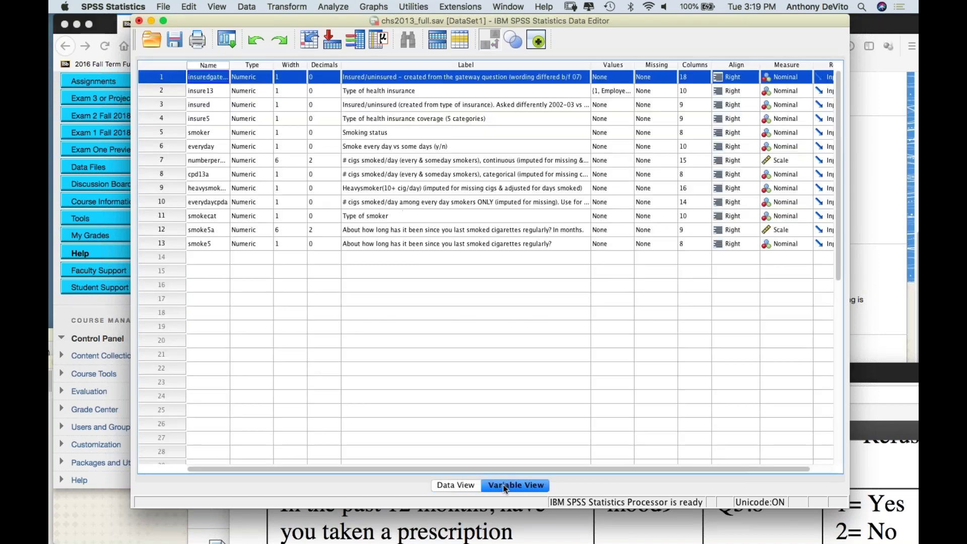
shift+click(163, 89)
click(189, 7)
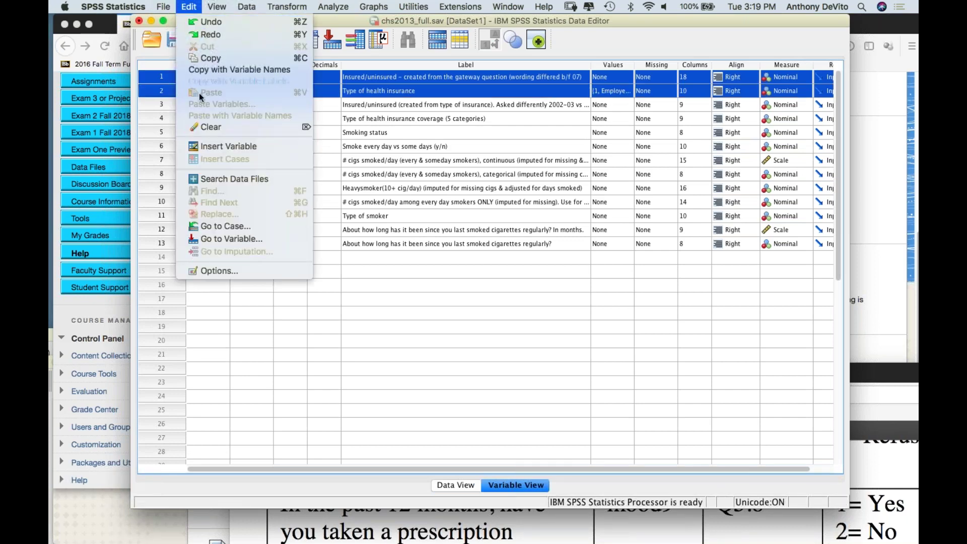
click(205, 126)
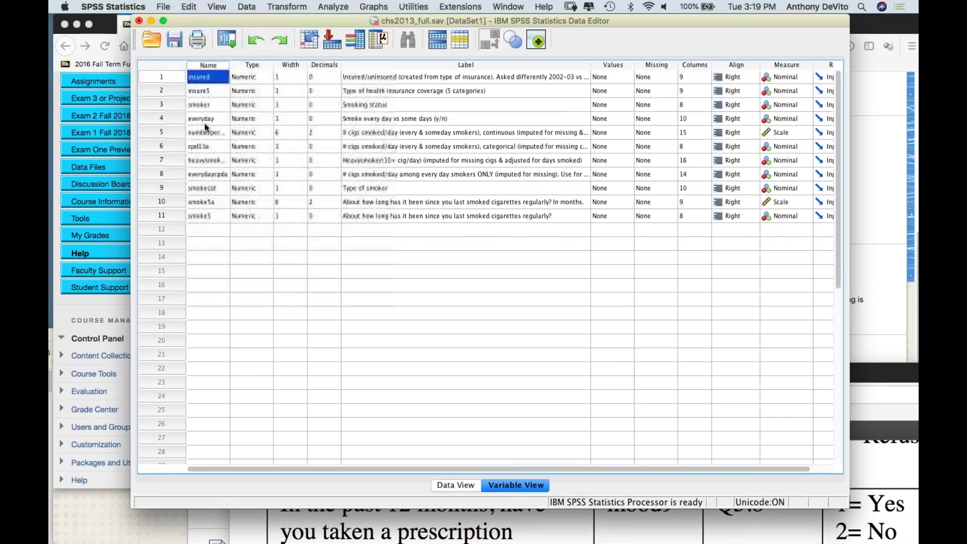
- Delete the insure5 variable and display the data values of the remaining variables
click(158, 90)
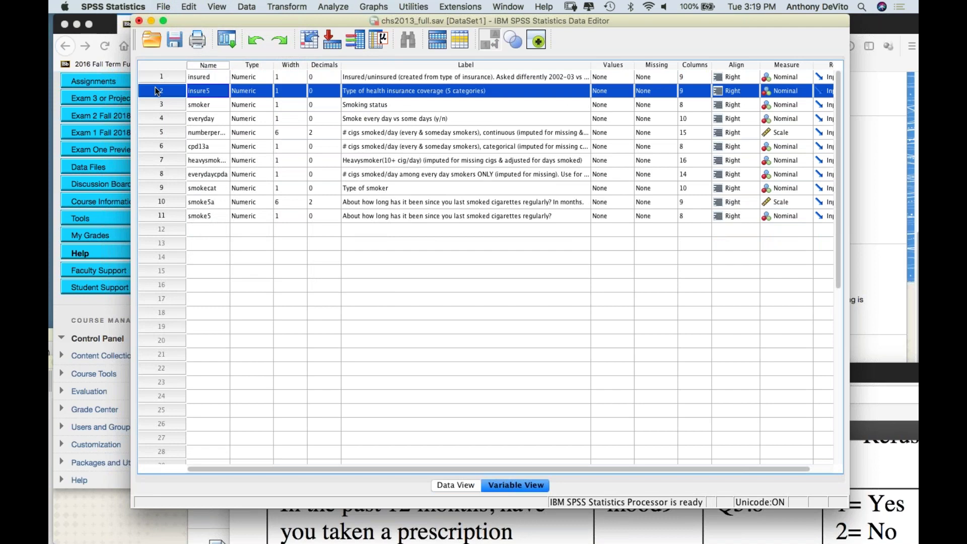
click(196, 6)
click(205, 126)
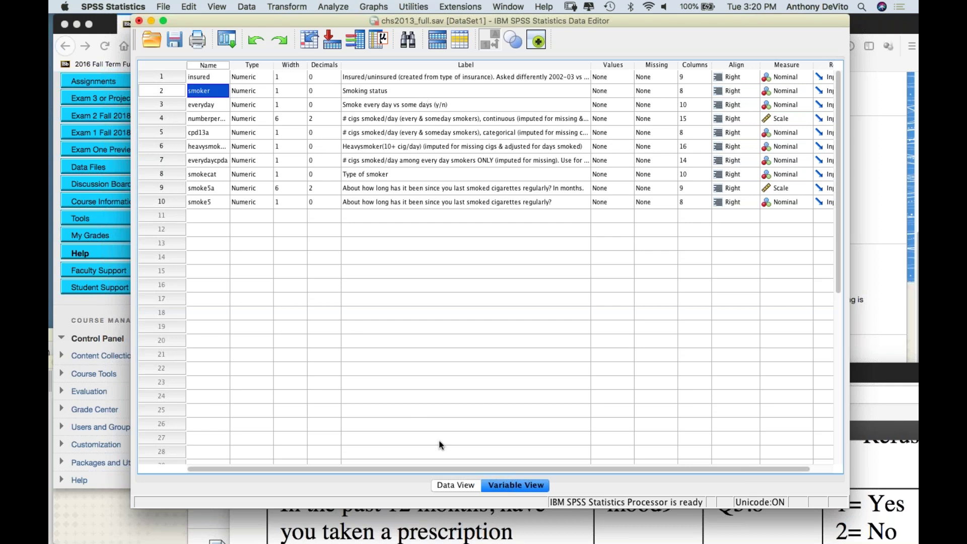
click(453, 484)
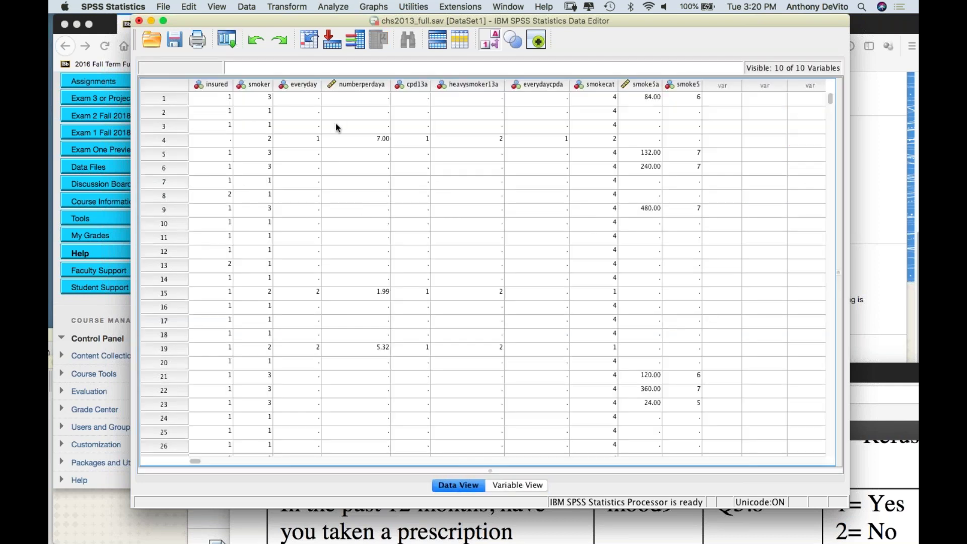
- Delete the variables from everyday through smoke5, keeping only insured and smoker
scroll(259, 140, down, 3)
scroll(259, 140, up, 3)
click(520, 486)
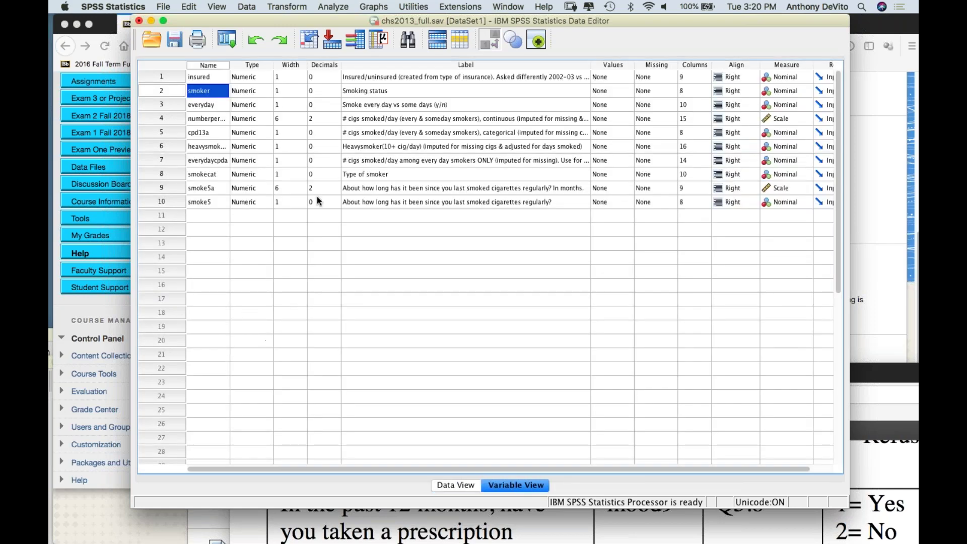
click(165, 103)
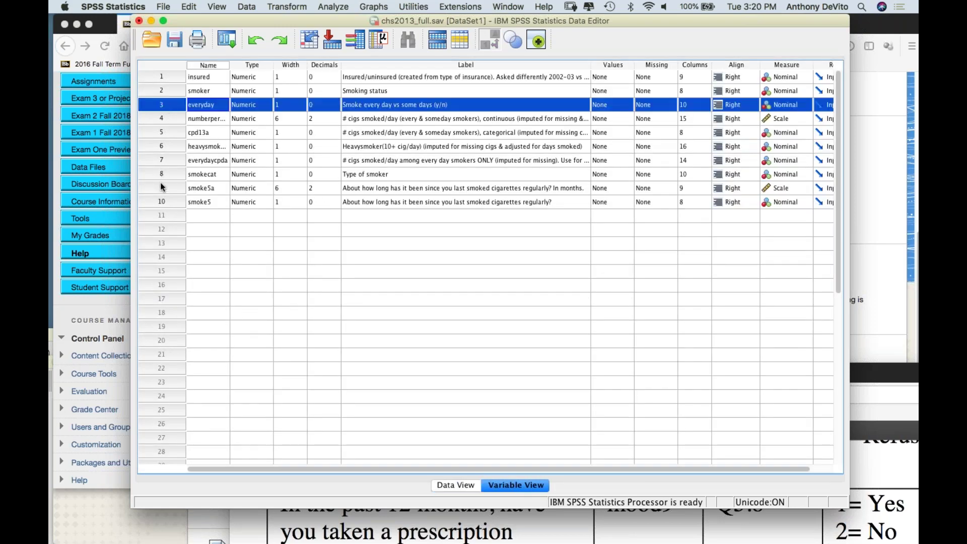
shift+click(168, 200)
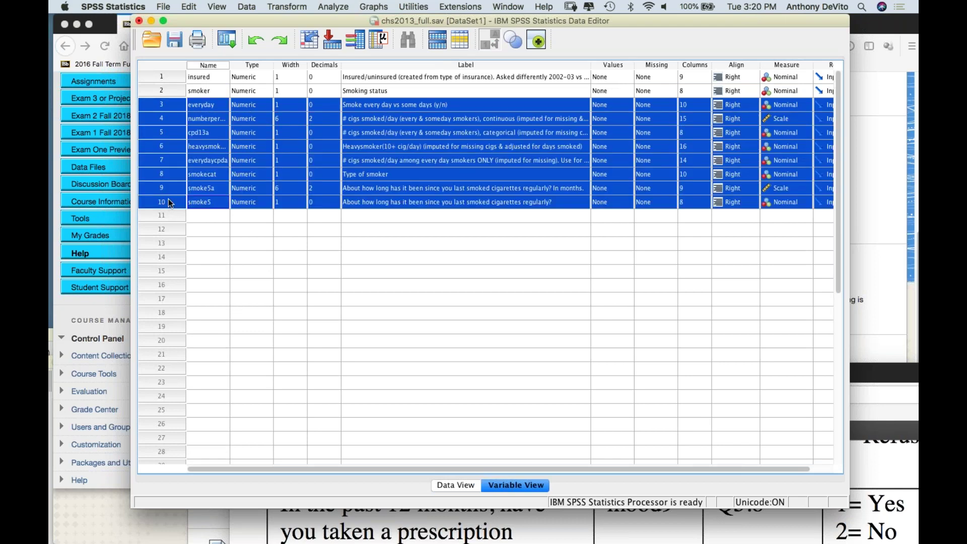
click(187, 6)
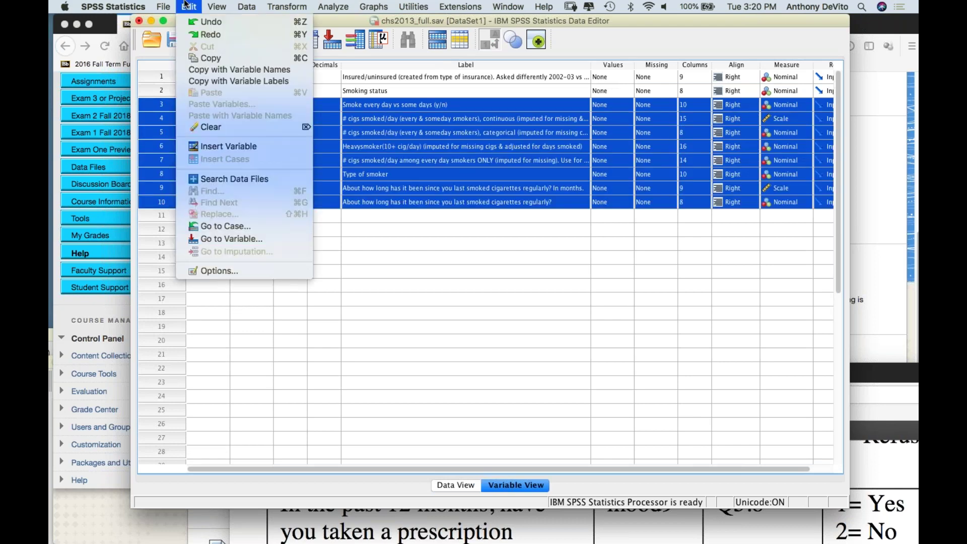
click(199, 127)
click(320, 216)
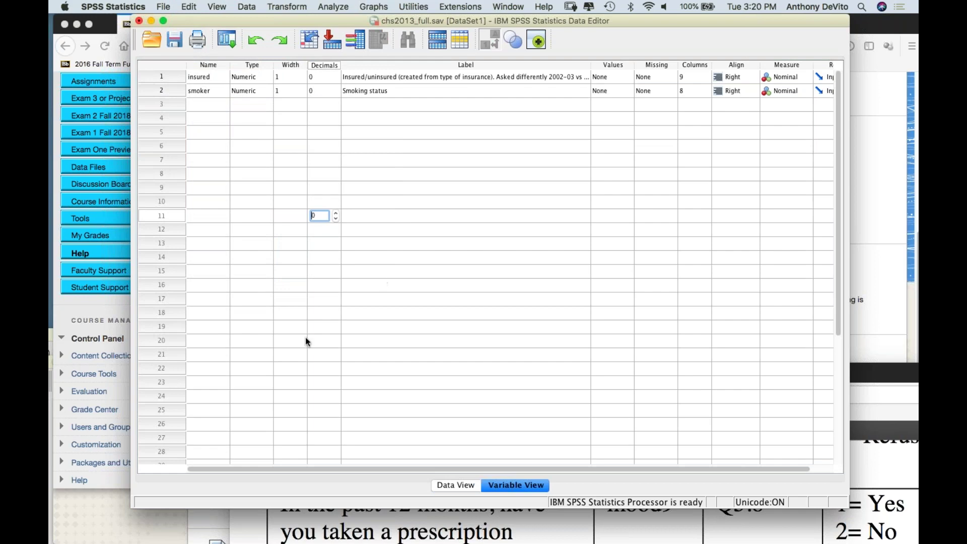
- Switch to the CHS 2013 codebook in Firefox and search it from the first page for "insured"
click(354, 524)
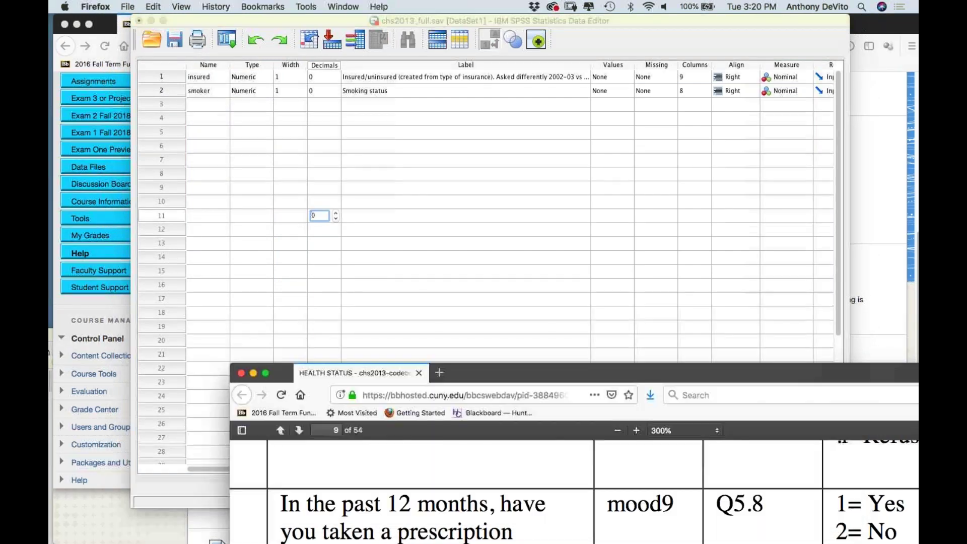
drag(497, 374, 389, 57)
scroll(387, 298, down, 10)
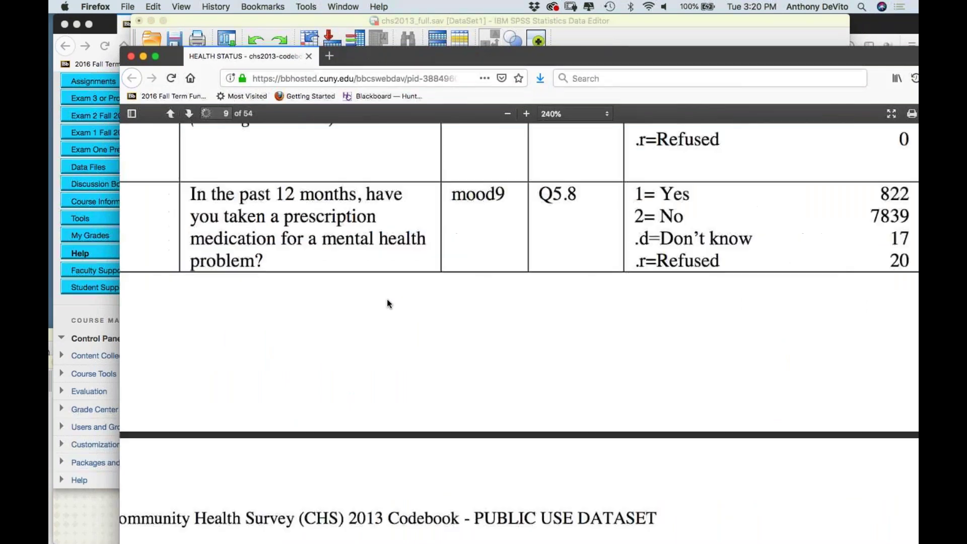
scroll(388, 303, up, 5)
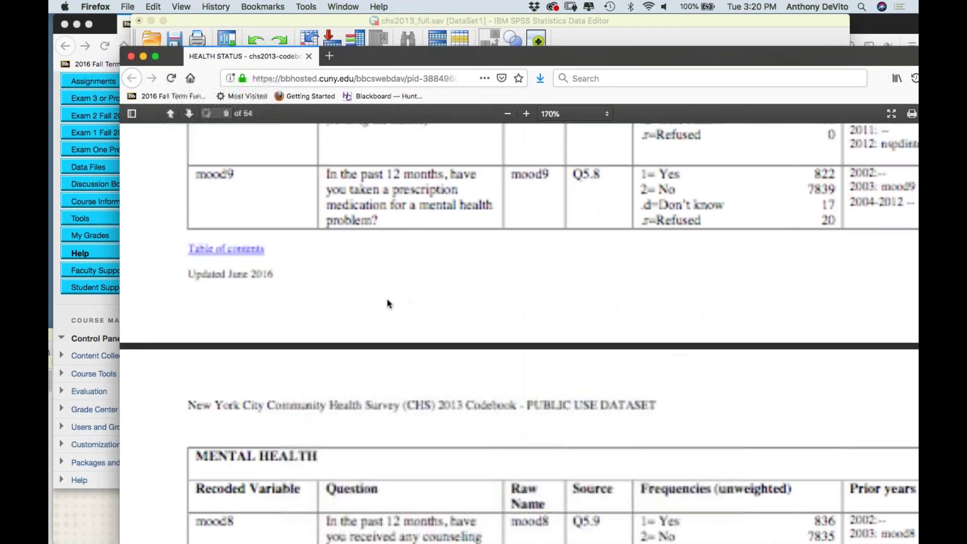
scroll(388, 303, up, 6)
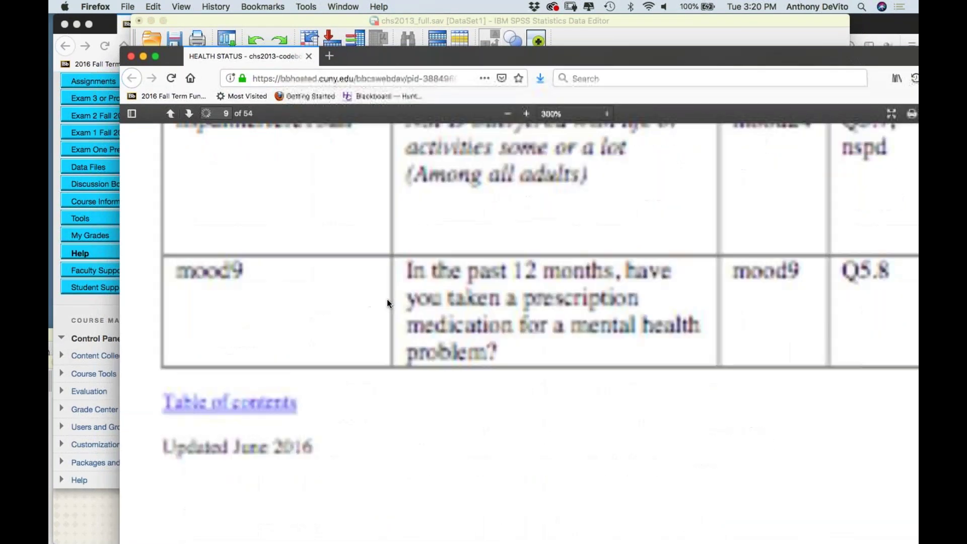
scroll(387, 298, up, 10)
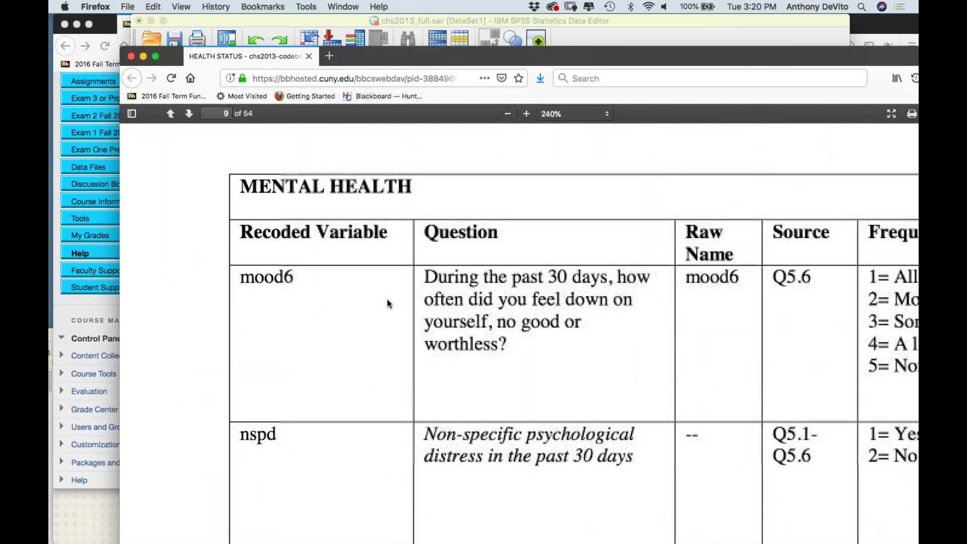
drag(464, 58, 409, 136)
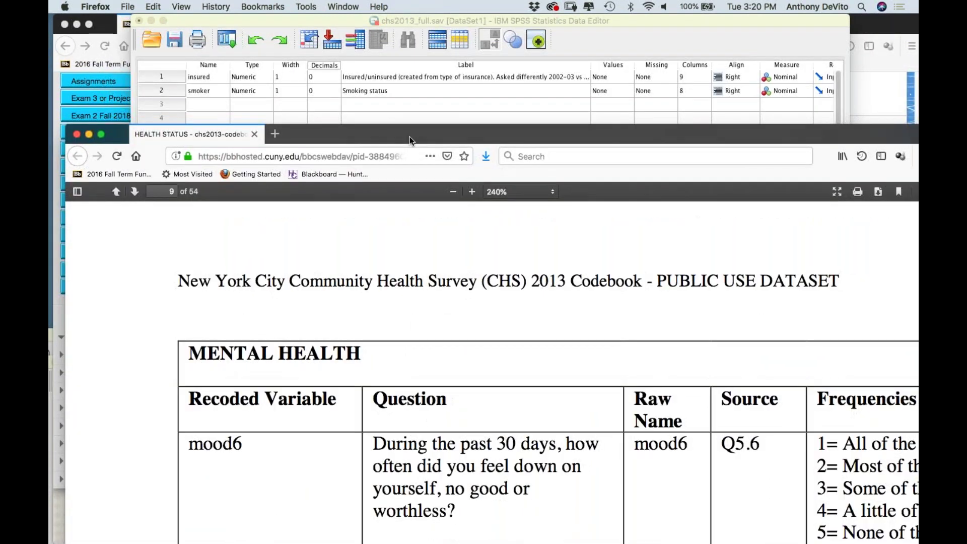
key(Home)
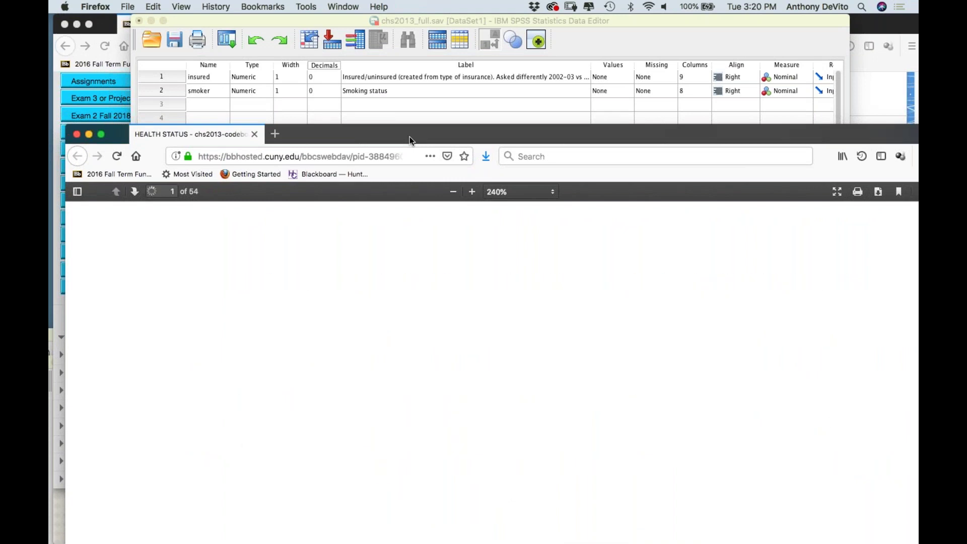
text(insure)
key(Escape)
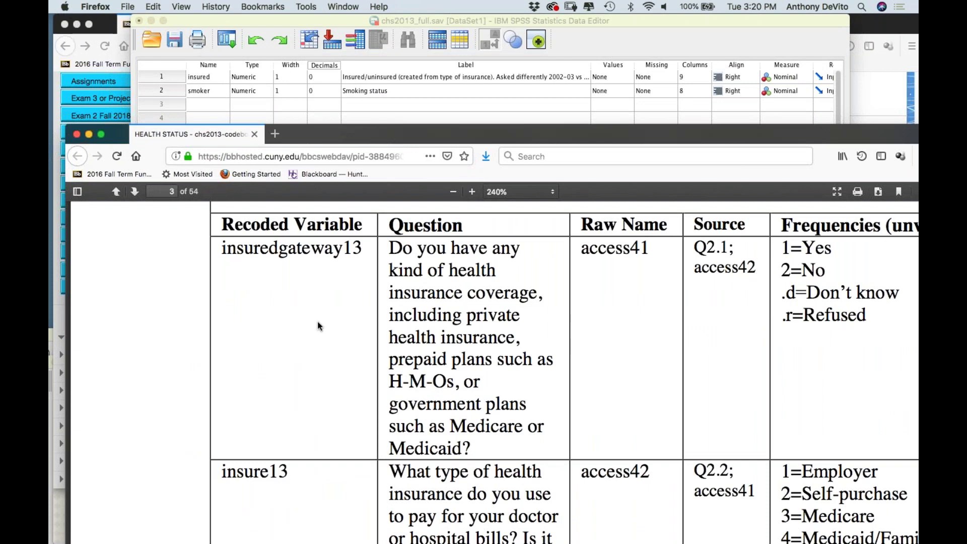
key(super+g)
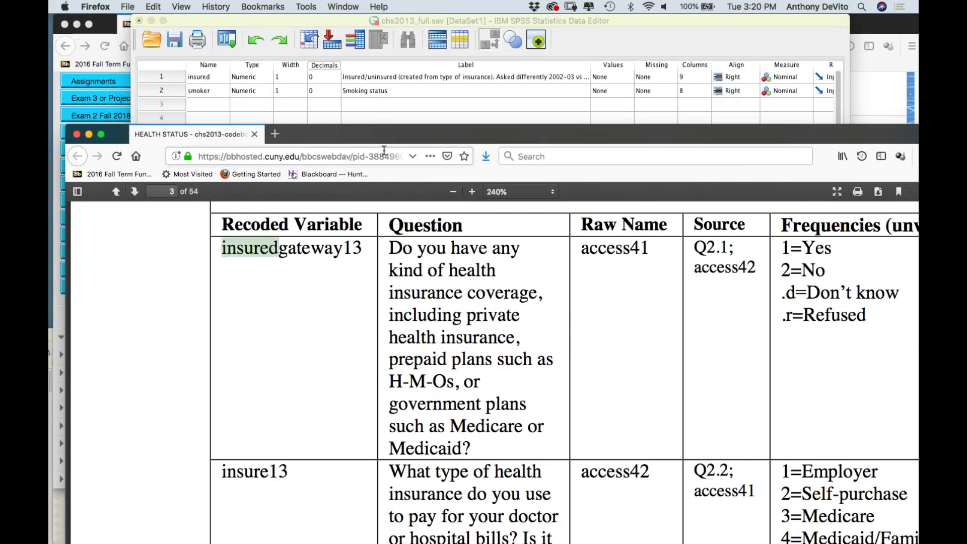
drag(390, 131, 378, 21)
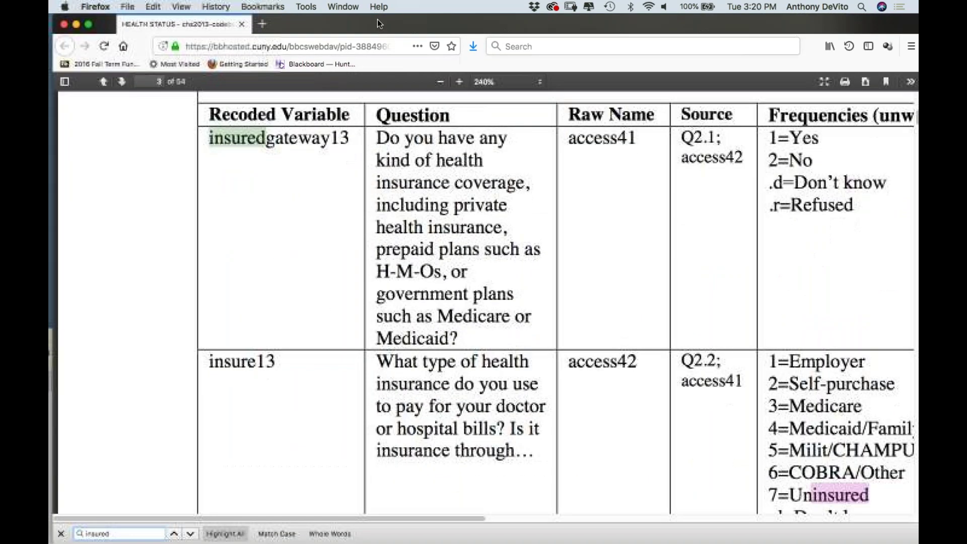
- Go through the "insured" matches to the insured variable's codebook entry and examine its response codes
key(super+g)
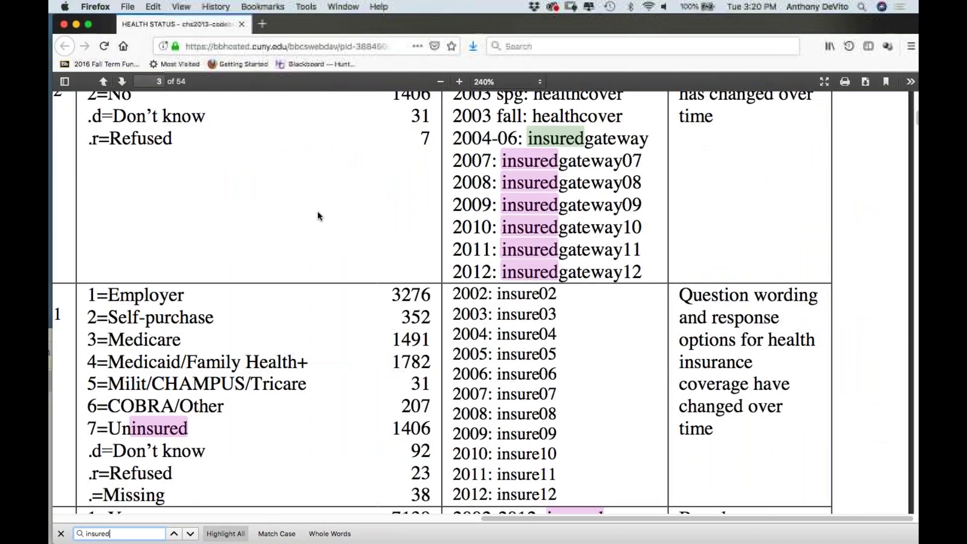
key(super+g)
key(super+g)
key(super+g)
key(super+g)
key(super+g)
key(super+g)
key(super+g)
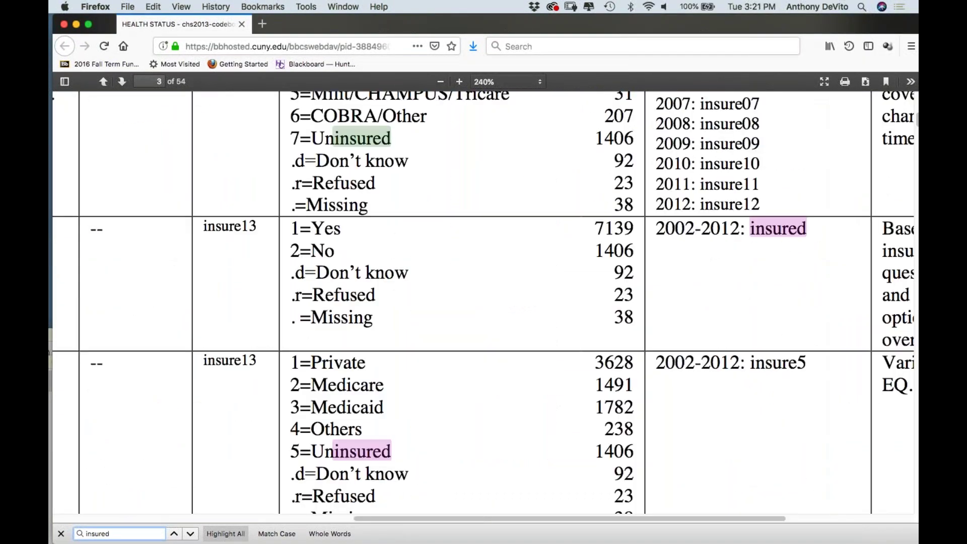
scroll(266, 241, left, 10)
scroll(266, 241, down, 2)
scroll(266, 240, right, 1)
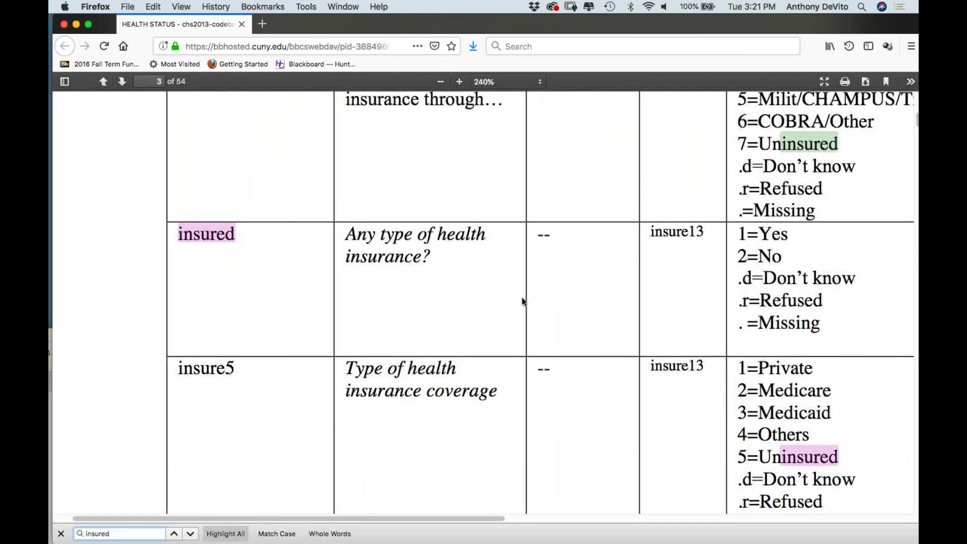
scroll(522, 301, right, 5)
scroll(522, 301, down, 2)
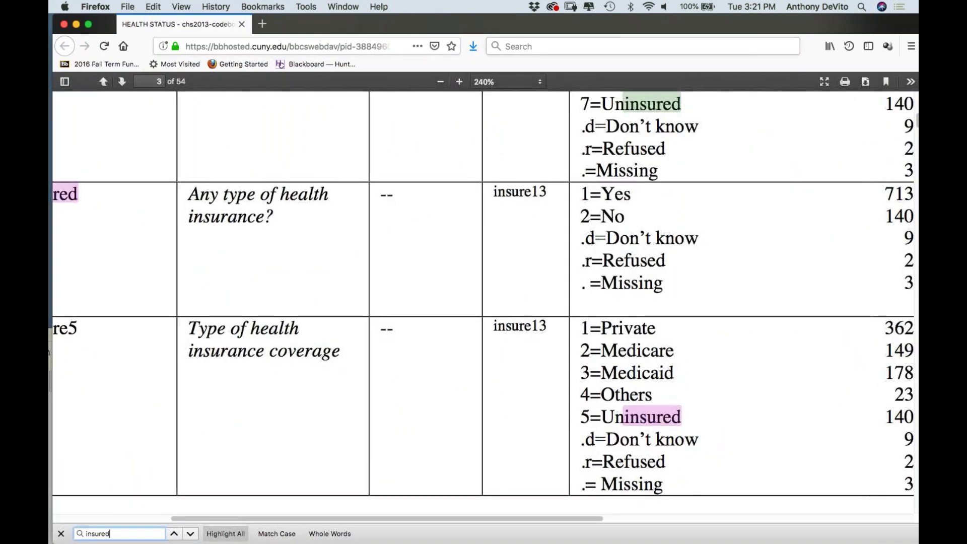
- Switch back to SPSS and shorten the insured variable's label to "InInsured/uninsured", removing the note about how it was created
drag(501, 29, 488, 331)
click(428, 209)
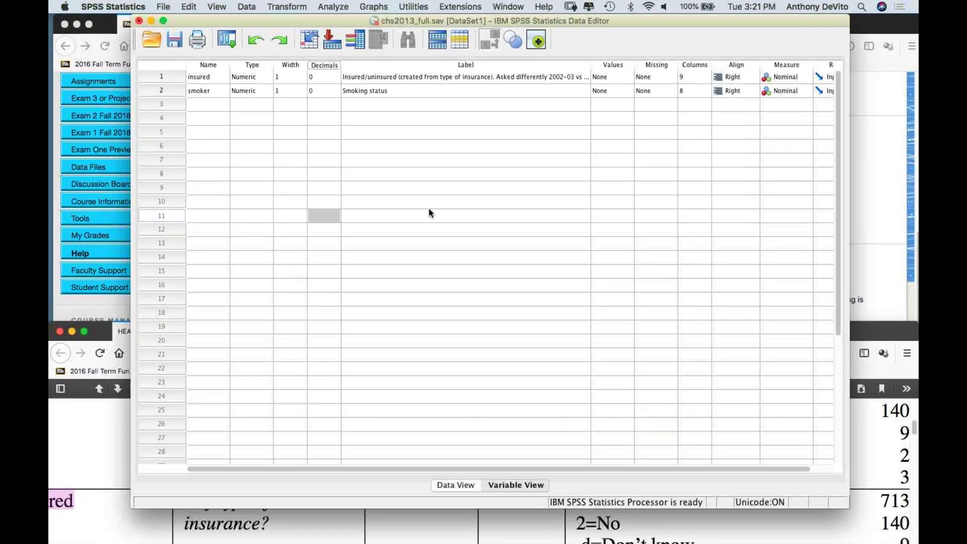
drag(491, 28, 438, 64)
click(435, 107)
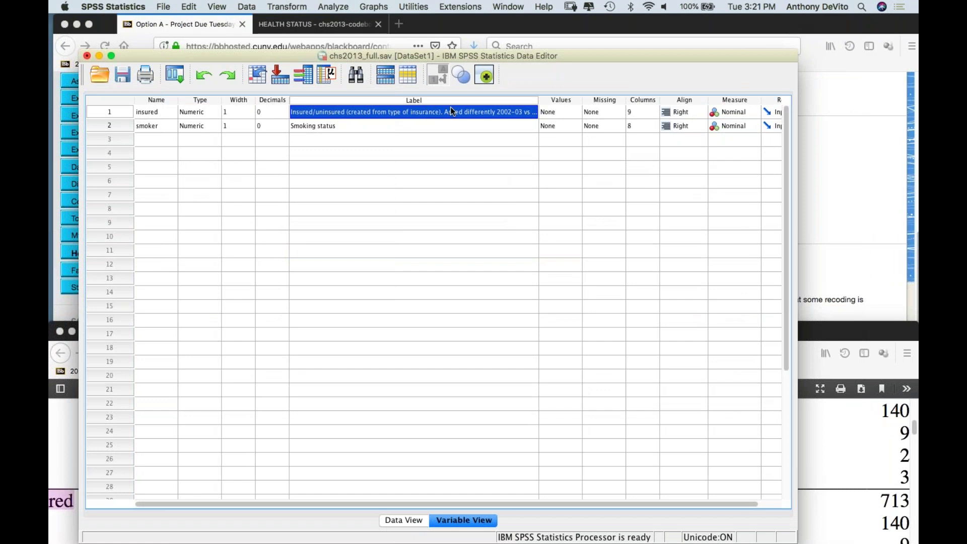
double_click(356, 110)
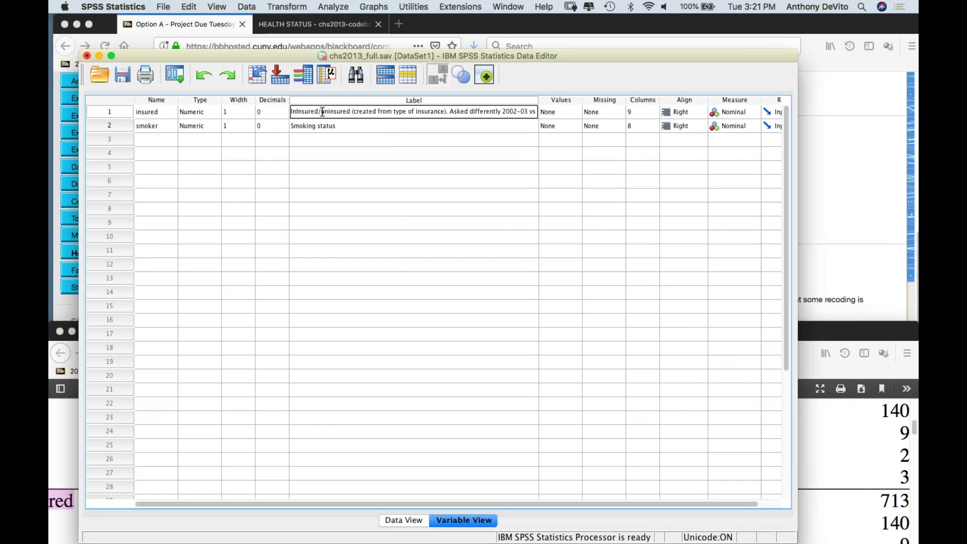
drag(354, 112, 555, 165)
key(BackSpace)
key(BackSpace)
key(BackSpace)
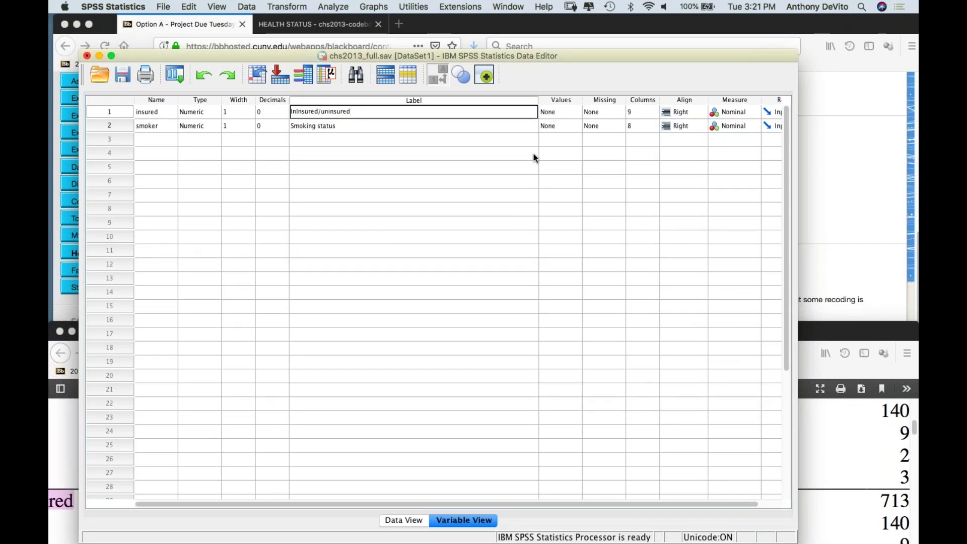
- Define value labels for the insured variable: 1 = "Yes" and 2 = "No"
click(570, 111)
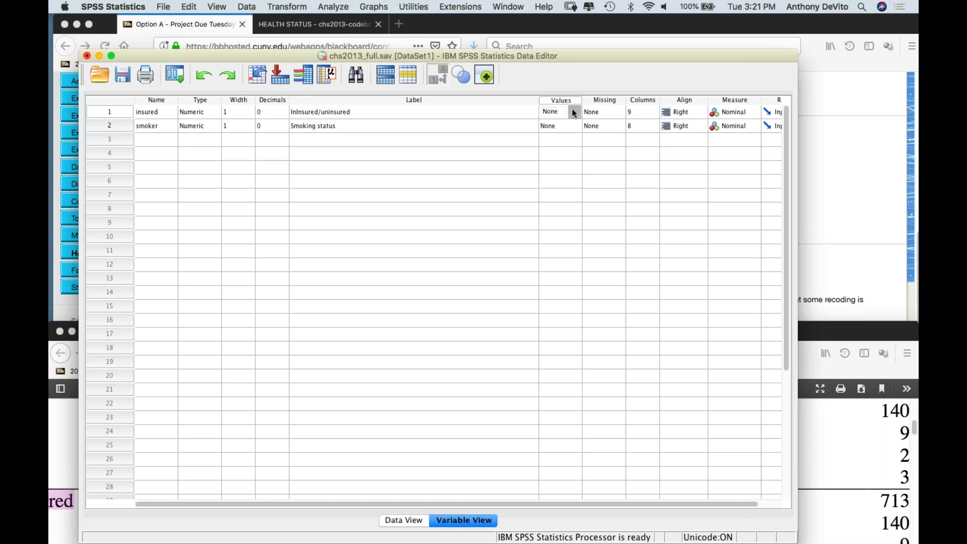
click(576, 112)
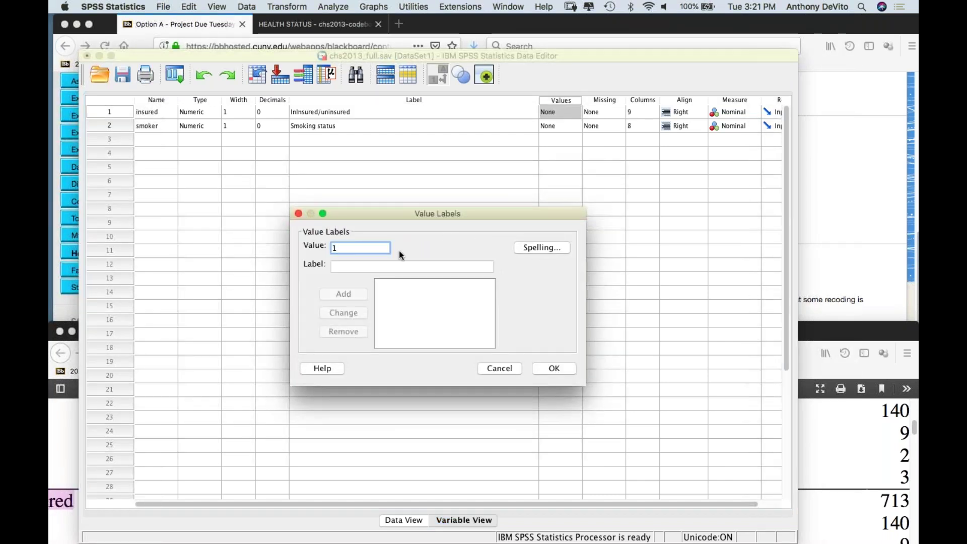
text(1)
click(401, 268)
text(Yes)
click(350, 291)
text(2)
click(354, 266)
text(No)
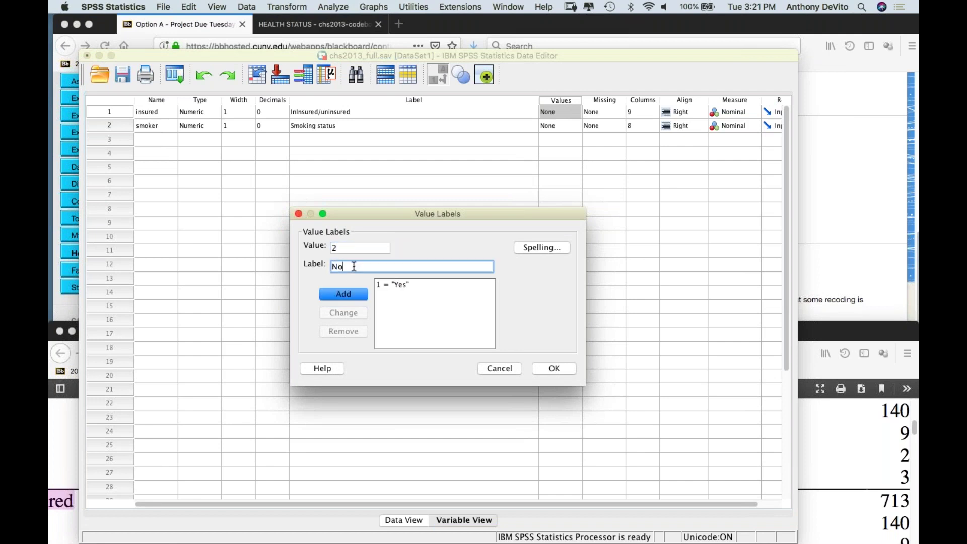
click(344, 293)
click(555, 369)
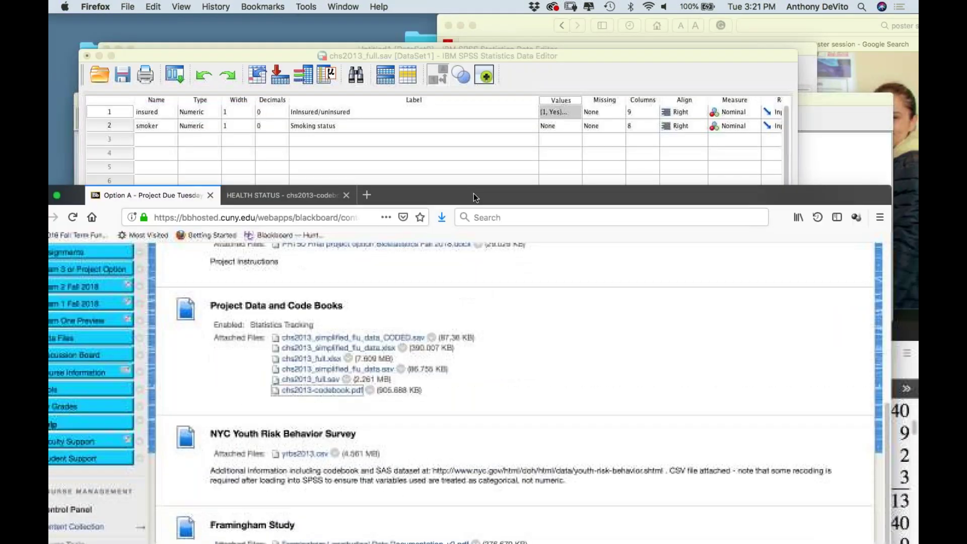
- Close the poster session window in Safari and bring the codebook window in Firefox into full view
click(455, 152)
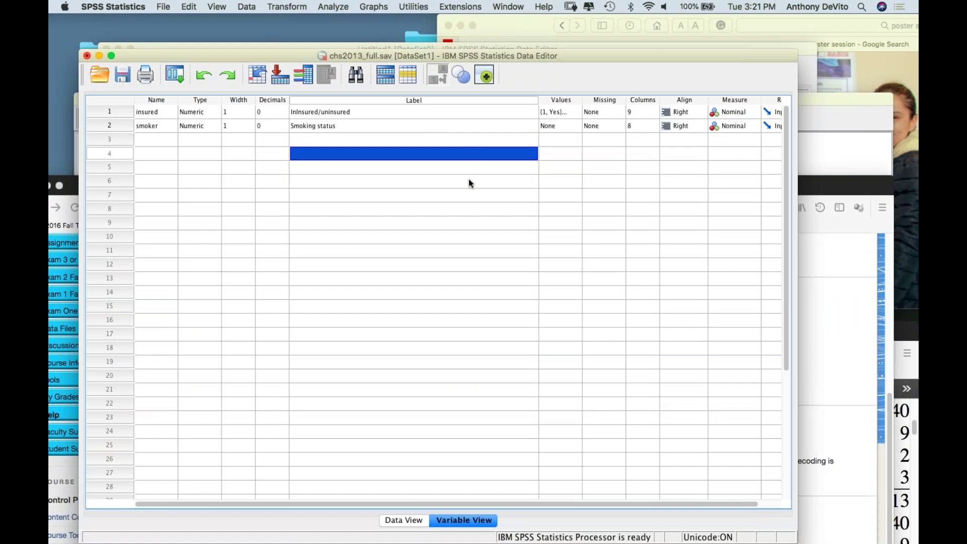
click(513, 37)
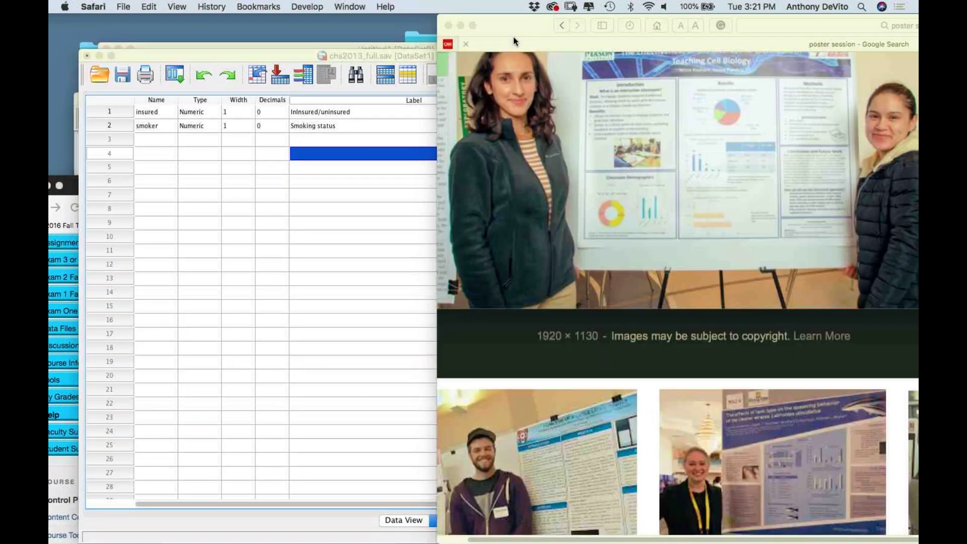
click(449, 26)
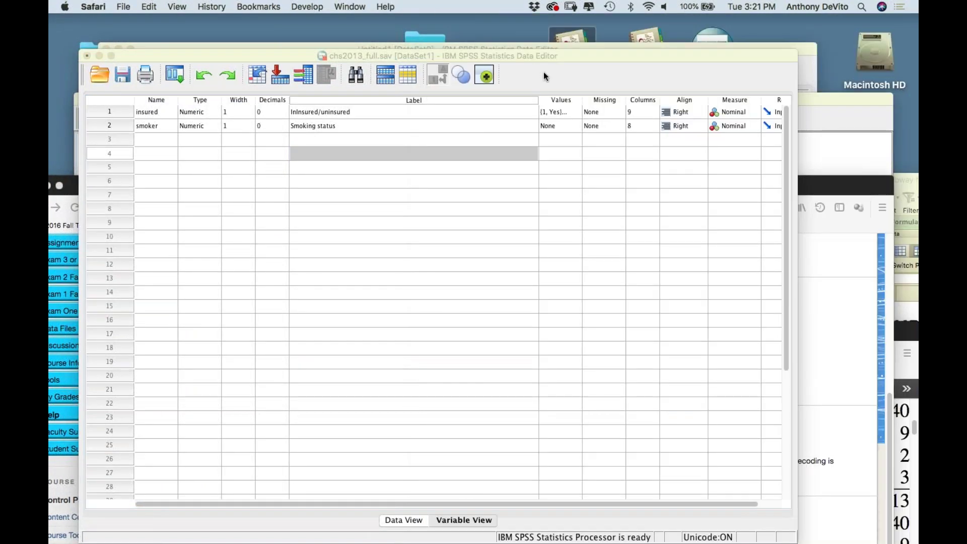
key(ctrl+Up)
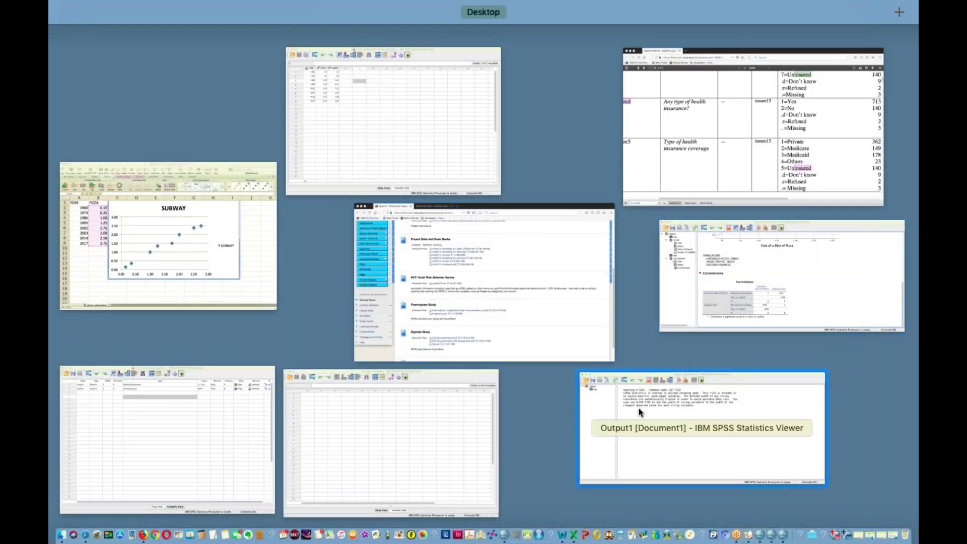
click(624, 178)
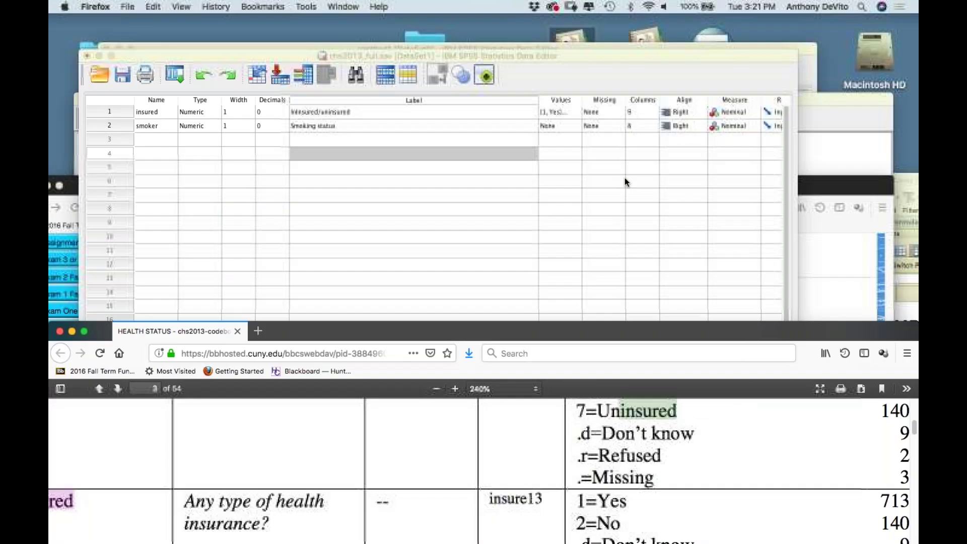
drag(473, 331, 509, 56)
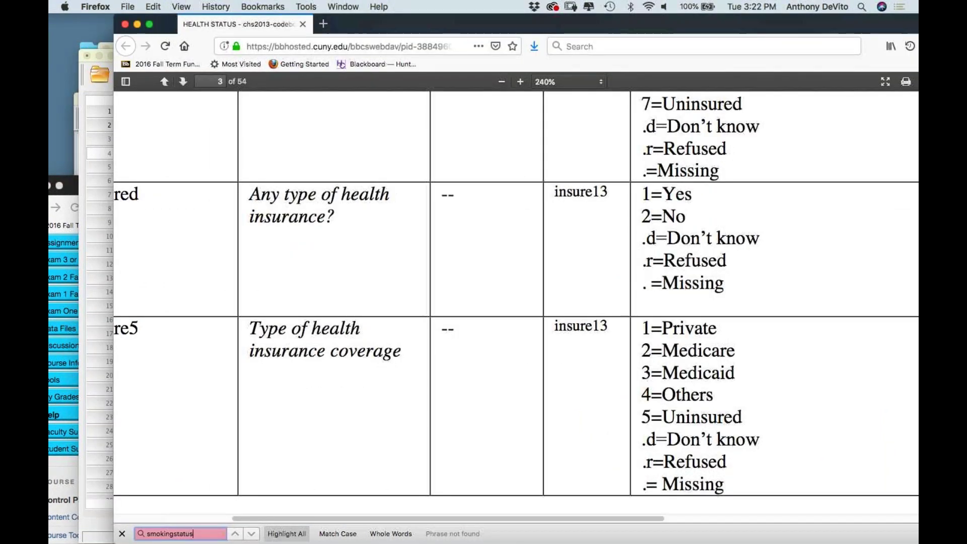
- Search the codebook for "smoking status" to locate the smoker variable's entry
key(BackSpace)
key(BackSpace)
key(BackSpace)
key(BackSpace)
key(BackSpace)
key(BackSpace)
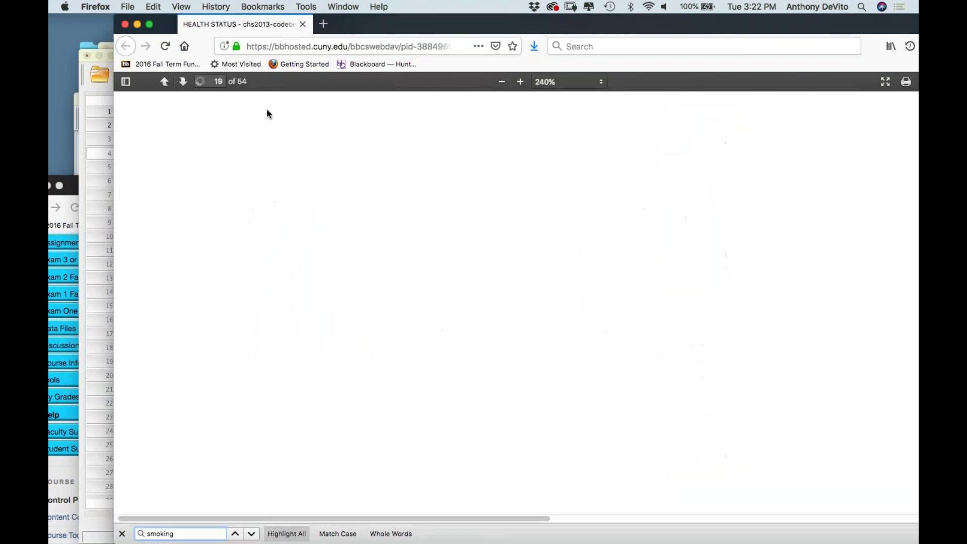
text(statu)
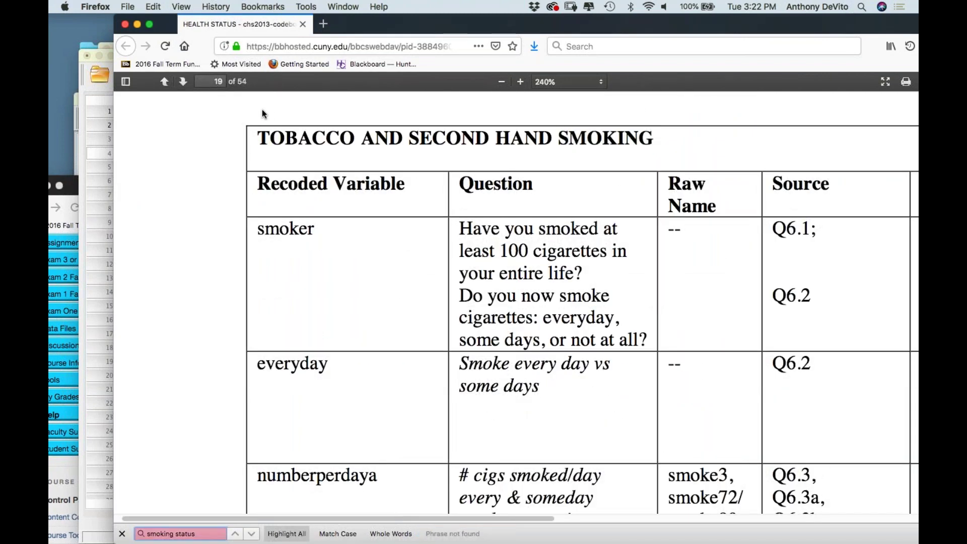
- Shorten the codebook search to "smoking" and examine the response codes listed for the smoker variable
text(s)
key(BackSpace)
key(BackSpace)
key(BackSpace)
key(BackSpace)
key(BackSpace)
key(BackSpace)
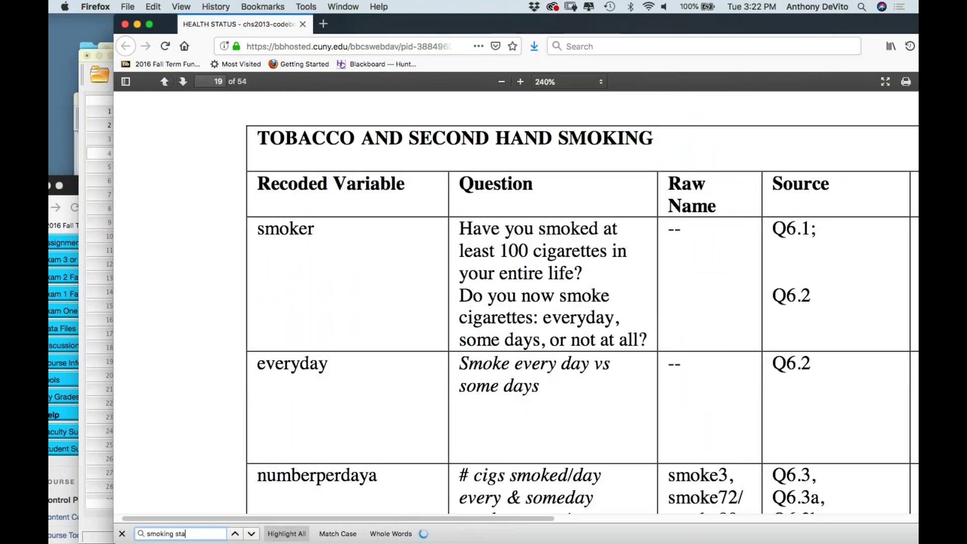
key(BackSpace)
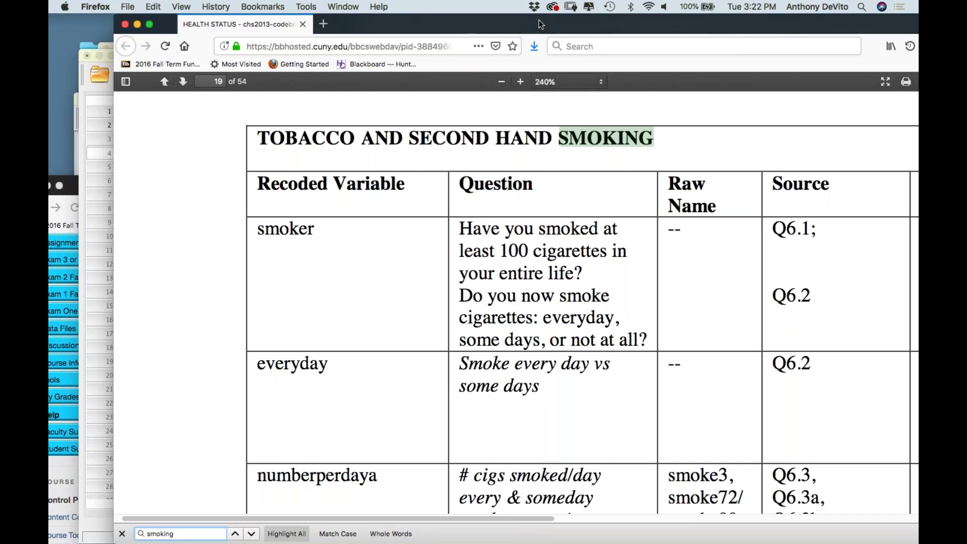
drag(538, 16, 243, 7)
scroll(473, 249, right, 2)
scroll(474, 249, right, 3)
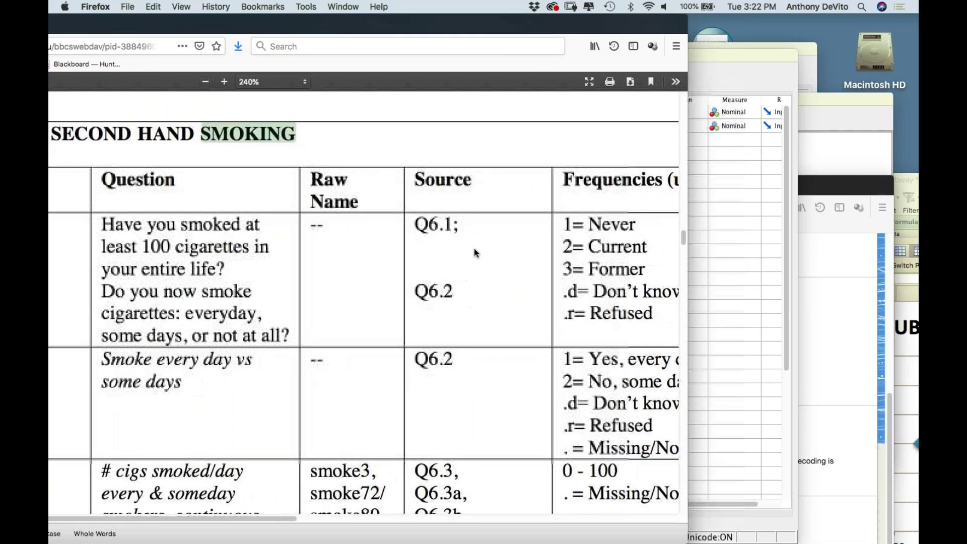
- Move the codebook aside, switch back to SPSS and add the value label 1 = "Current" for the smoker variable
drag(371, 26, 805, 313)
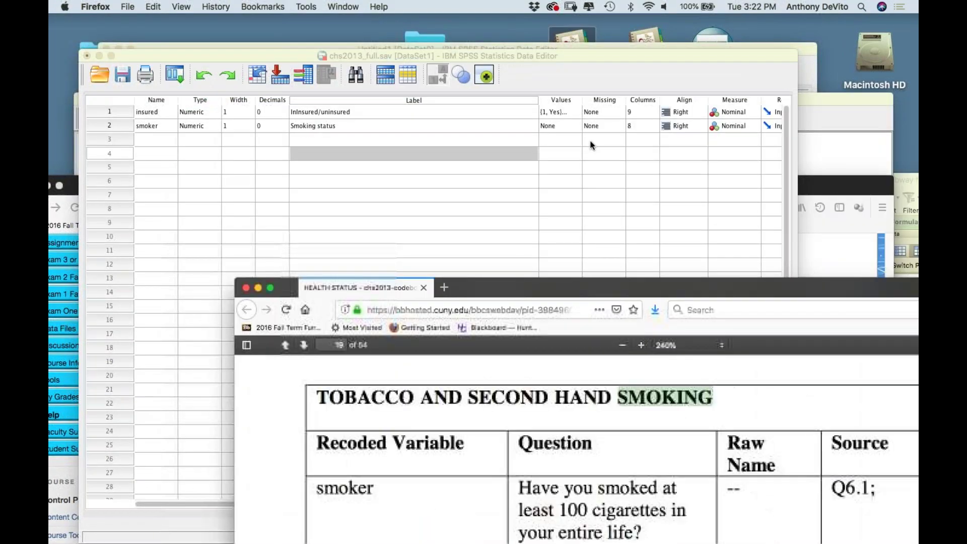
click(431, 167)
click(561, 127)
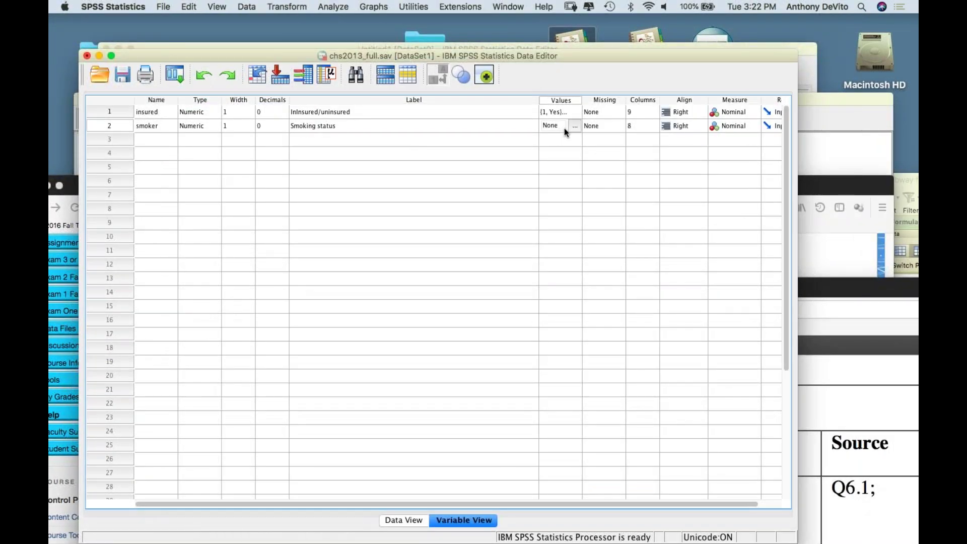
click(573, 126)
text(1)
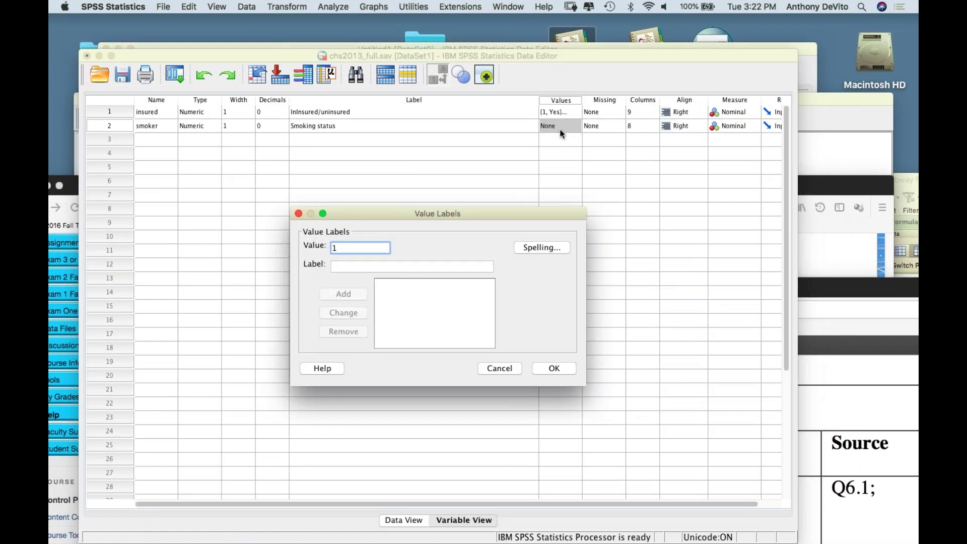
key(Tab)
text(Current)
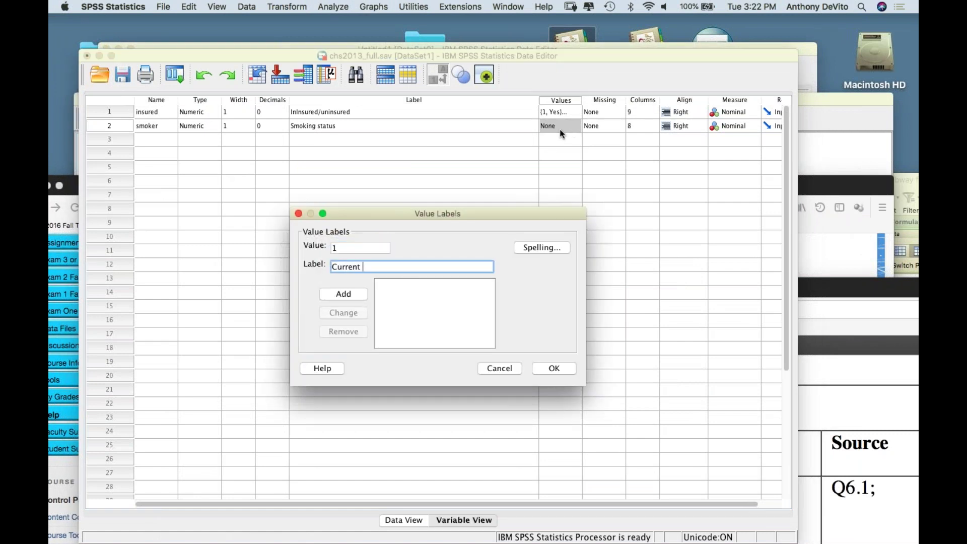
key(Return)
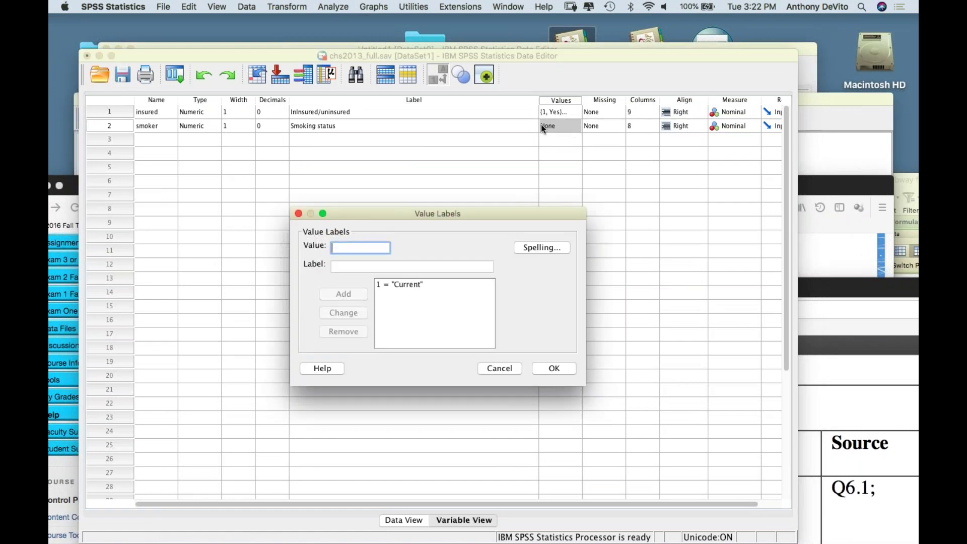
- Add the smoker value labels 2 = "Never Smoked" and 3 = "Former Smoker" and apply them
text(2)
key(Tab)
text(Nev)
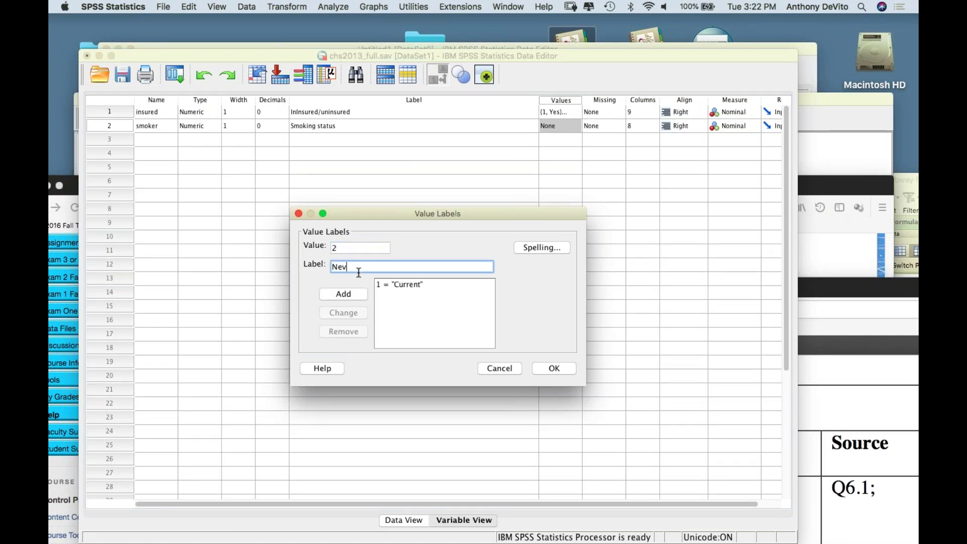
text(er Smoked)
click(352, 294)
text(3)
click(361, 267)
text(Former)
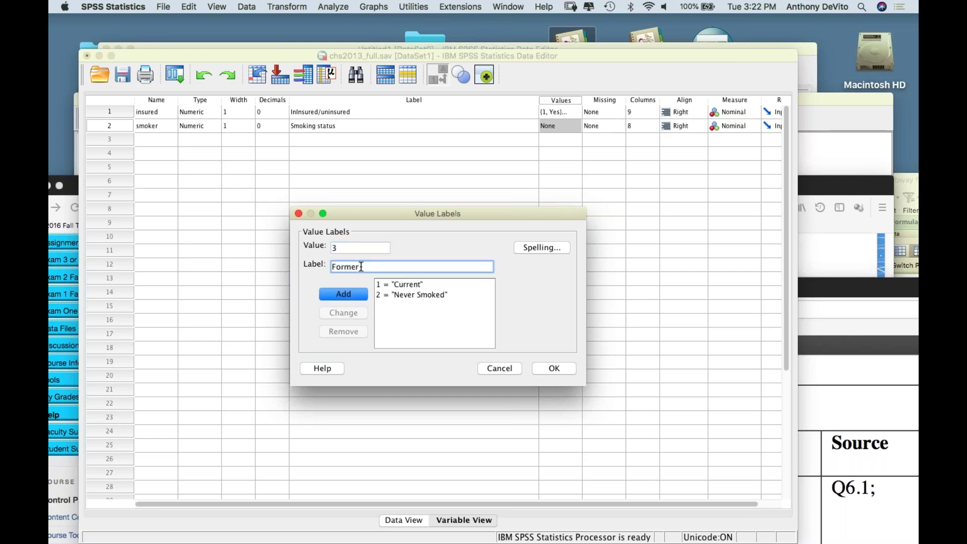
text( Smoker)
click(354, 290)
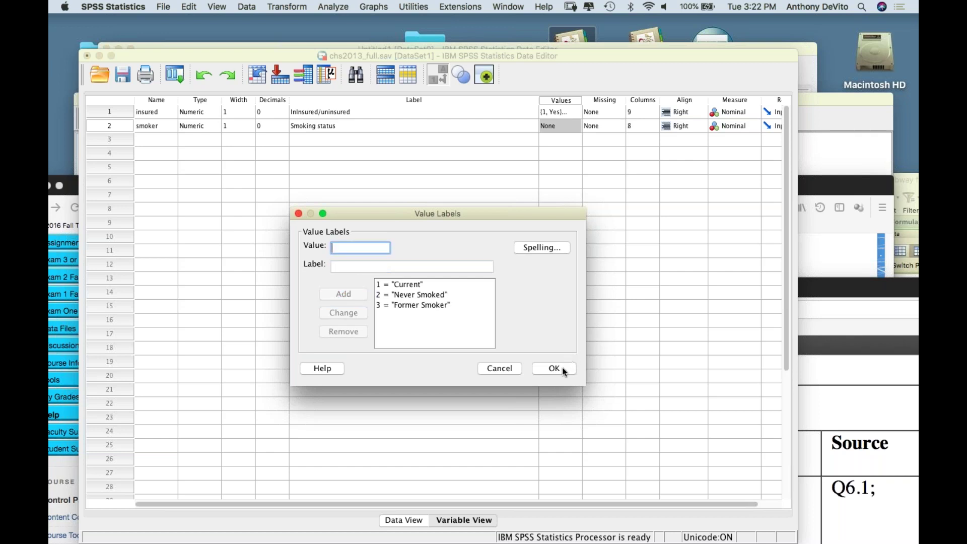
click(554, 369)
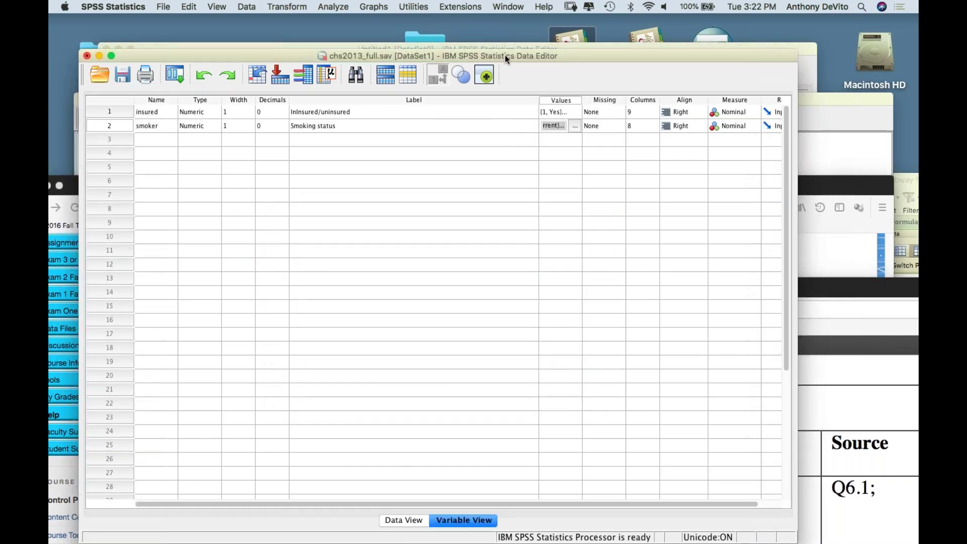
- Show the labelled data cases and widen the smoker and insured columns to fit their value labels
drag(504, 55, 463, 20)
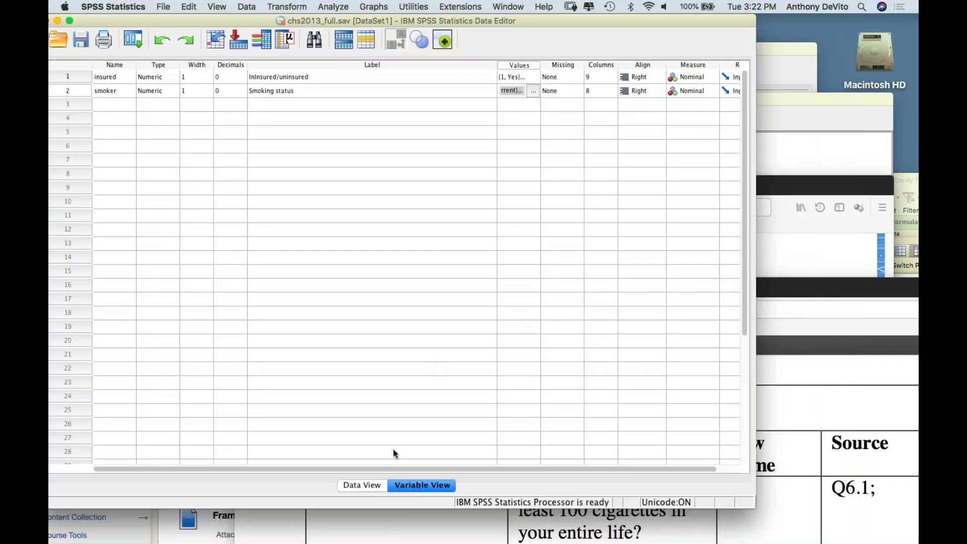
click(363, 485)
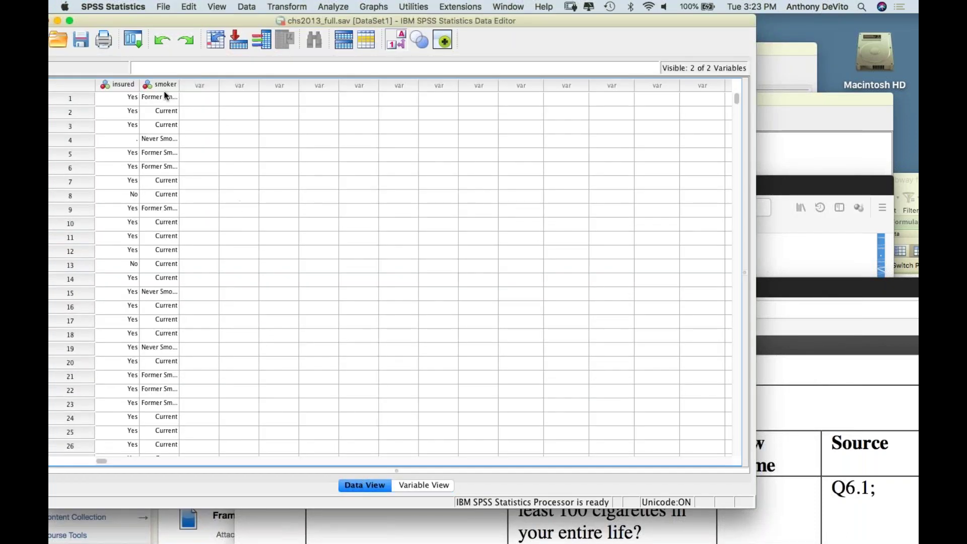
drag(178, 85, 222, 84)
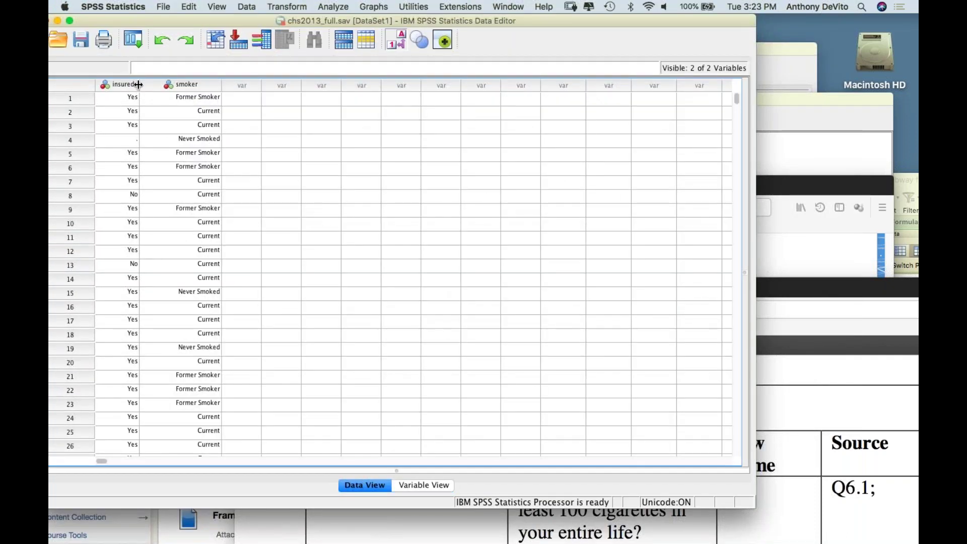
drag(138, 84, 161, 84)
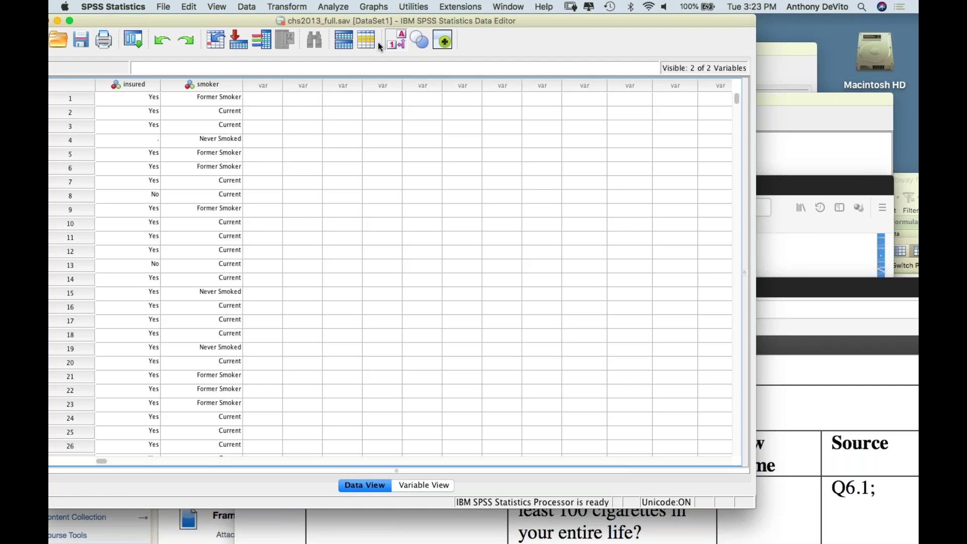
- Set up a Crosstabs analysis with smoking status as the row variable and insured as the column variable
drag(149, 85, 186, 84)
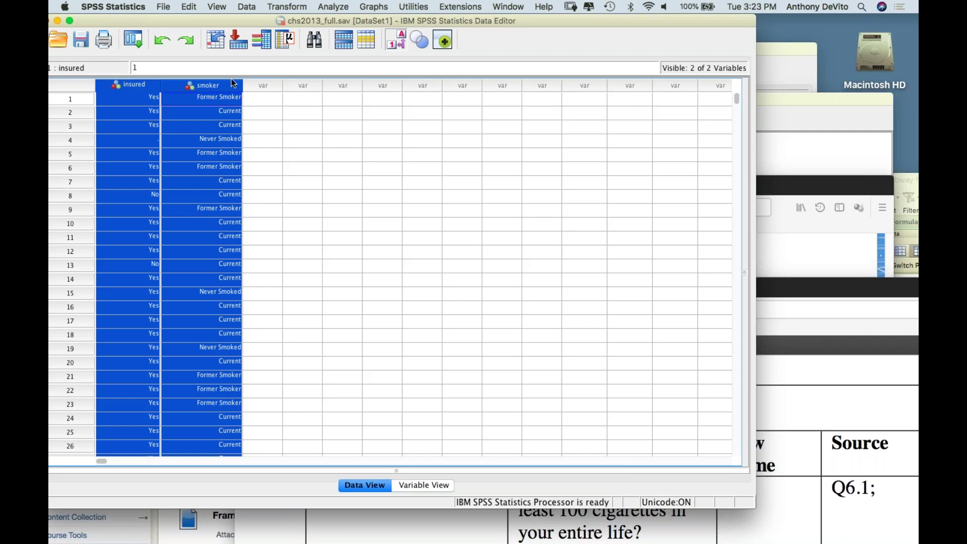
click(332, 6)
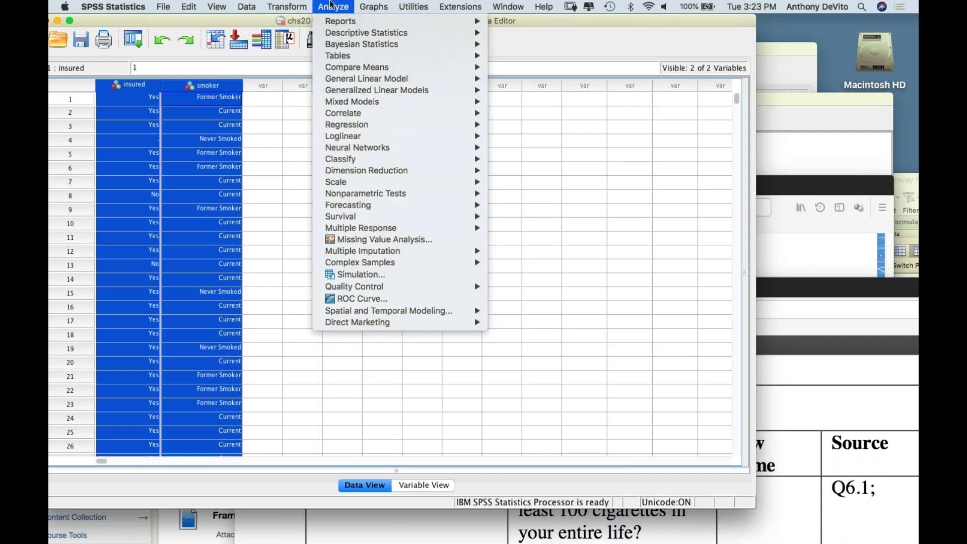
mouse_move(404, 33)
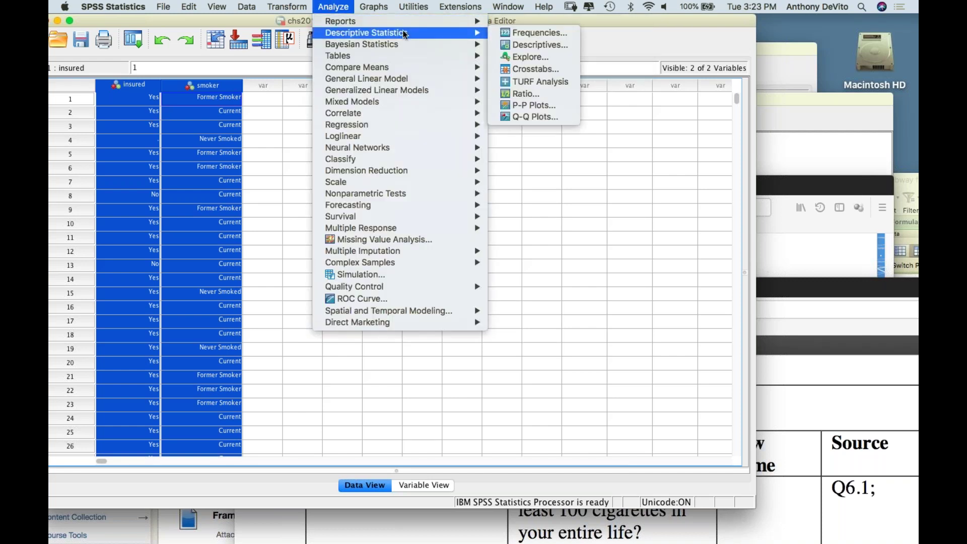
click(522, 72)
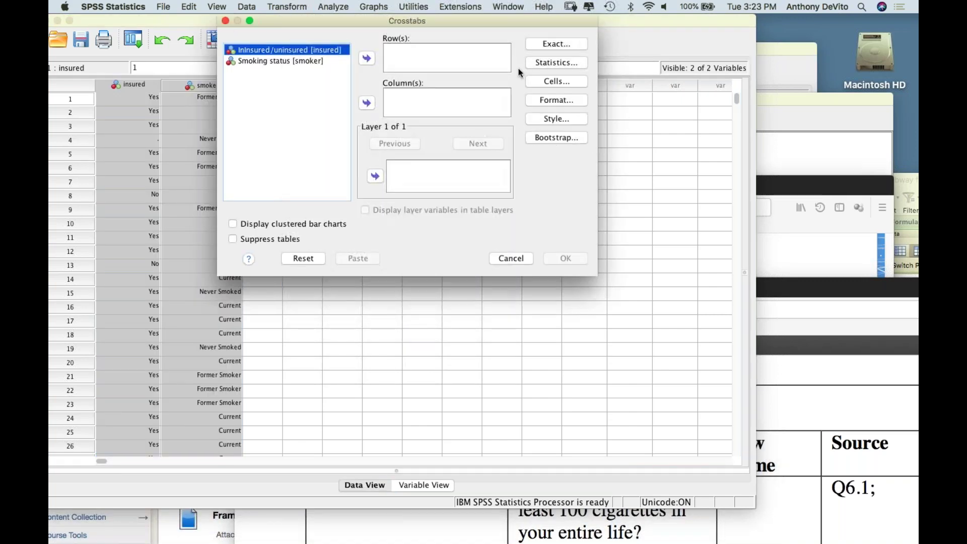
click(287, 61)
click(368, 59)
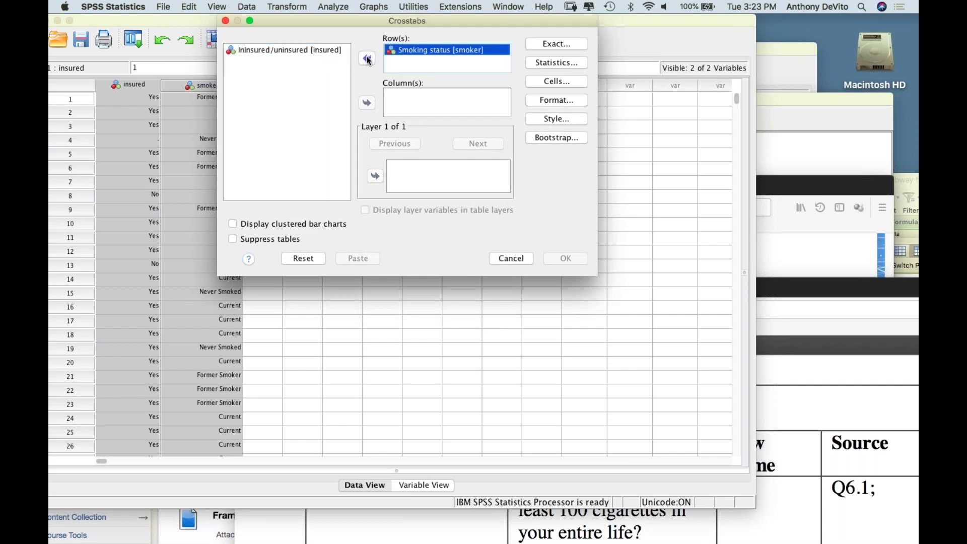
click(290, 49)
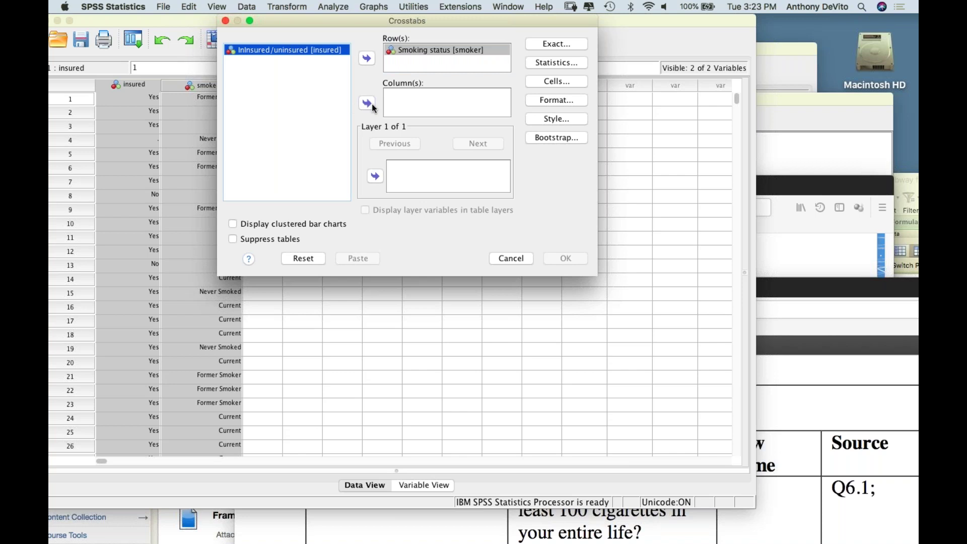
click(367, 104)
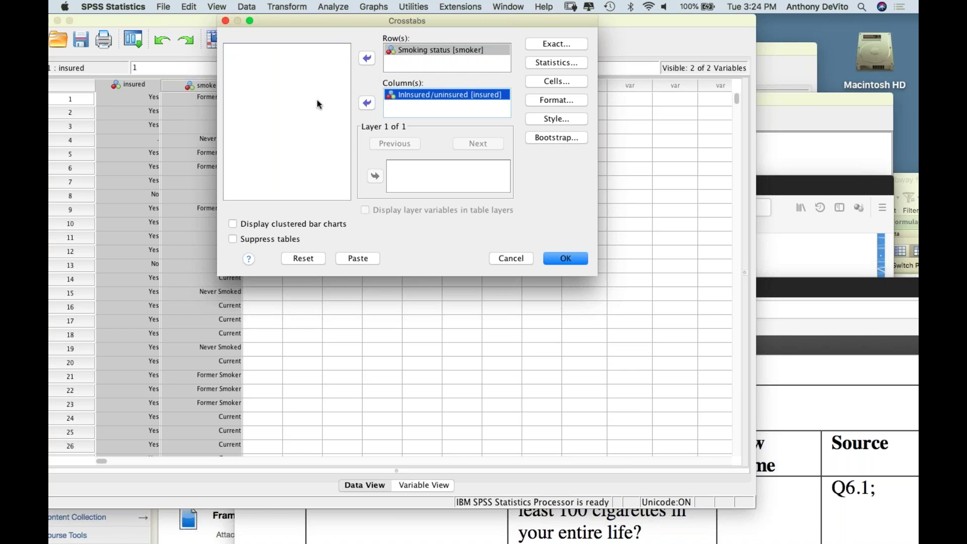
- Include row percentages in the crosstab cells and run the analysis
click(462, 50)
click(559, 81)
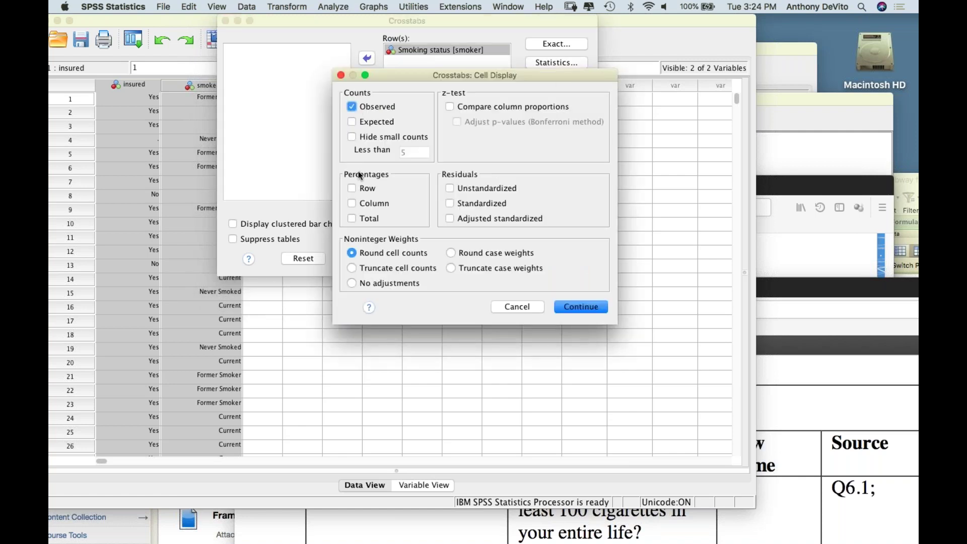
click(352, 189)
click(576, 309)
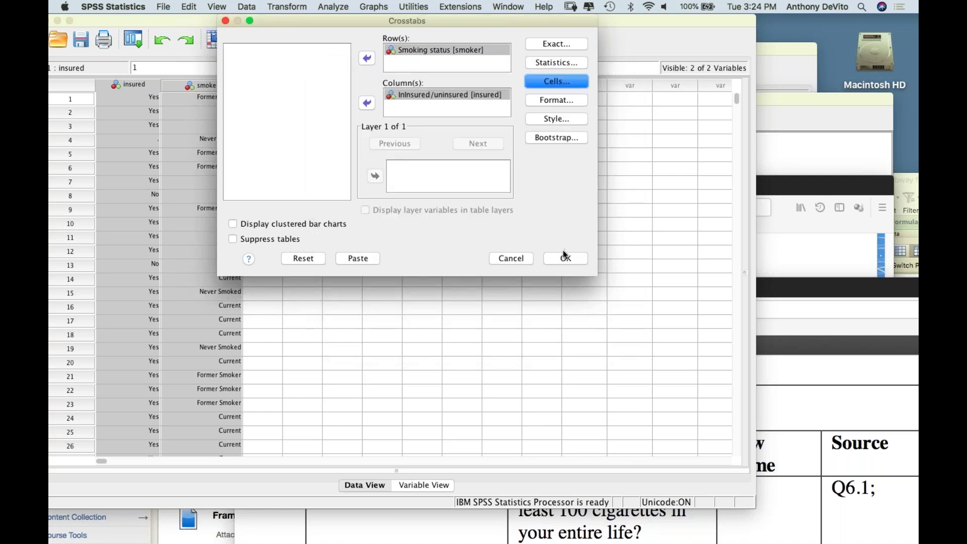
click(561, 257)
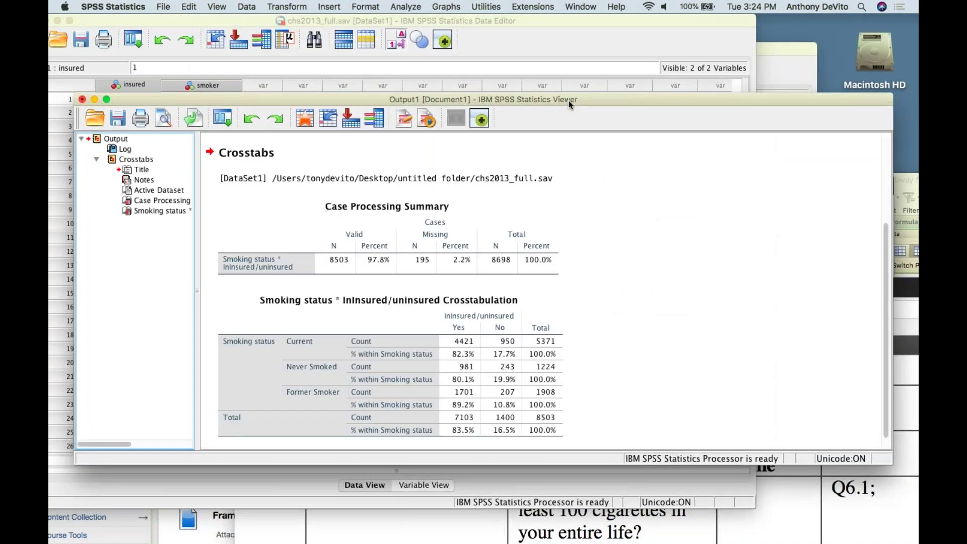
- Bring the output window into full view and examine the crosstabulation of smoking status by insurance
drag(568, 101, 532, 22)
click(421, 267)
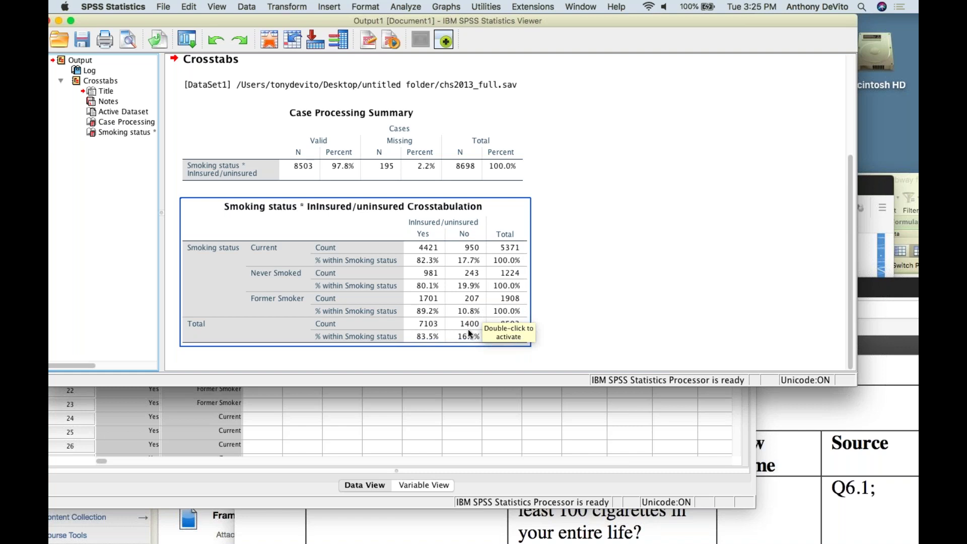
click(556, 336)
click(475, 343)
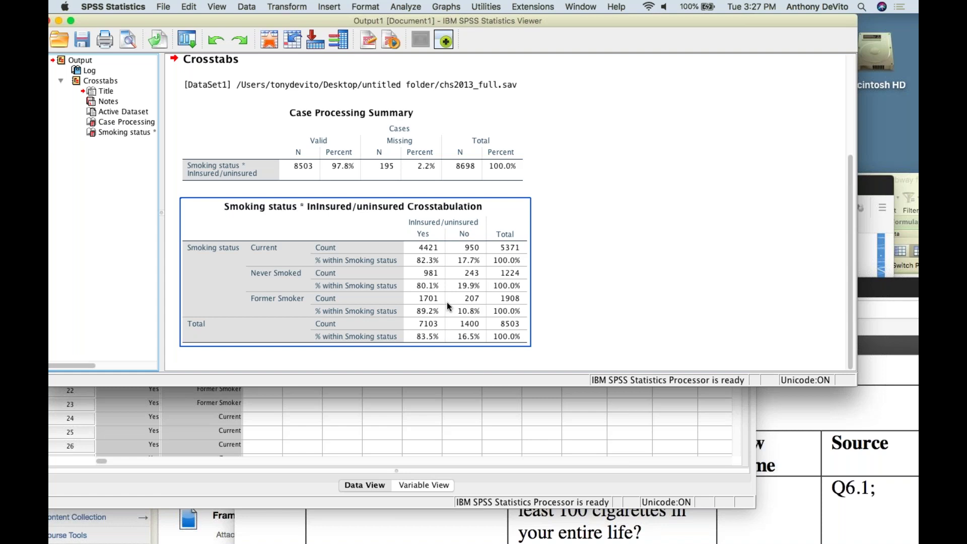
- Rerun the crosstab of smoking status by insurance with Chi-square and Risk statistics, and bring the Chi-Square Tests table into view
click(402, 6)
mouse_move(411, 34)
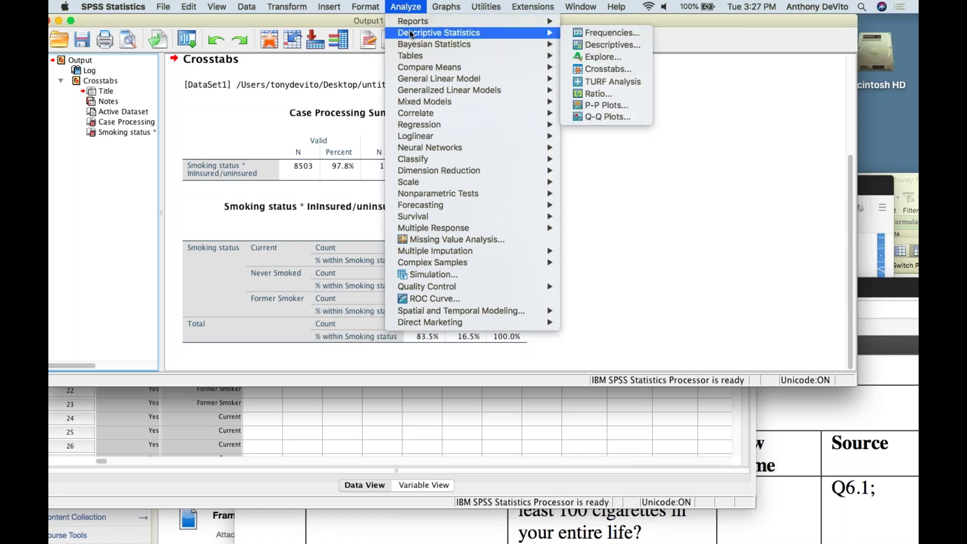
click(601, 68)
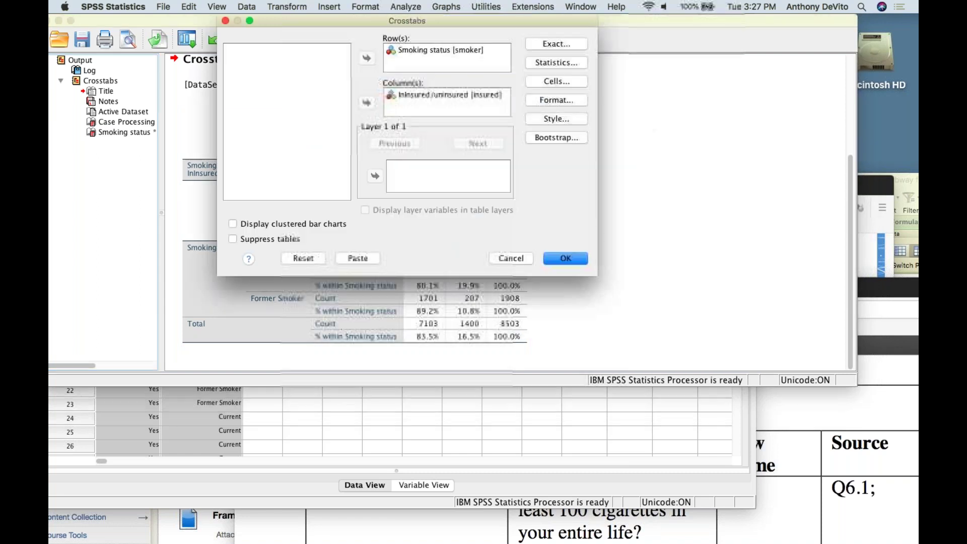
click(555, 60)
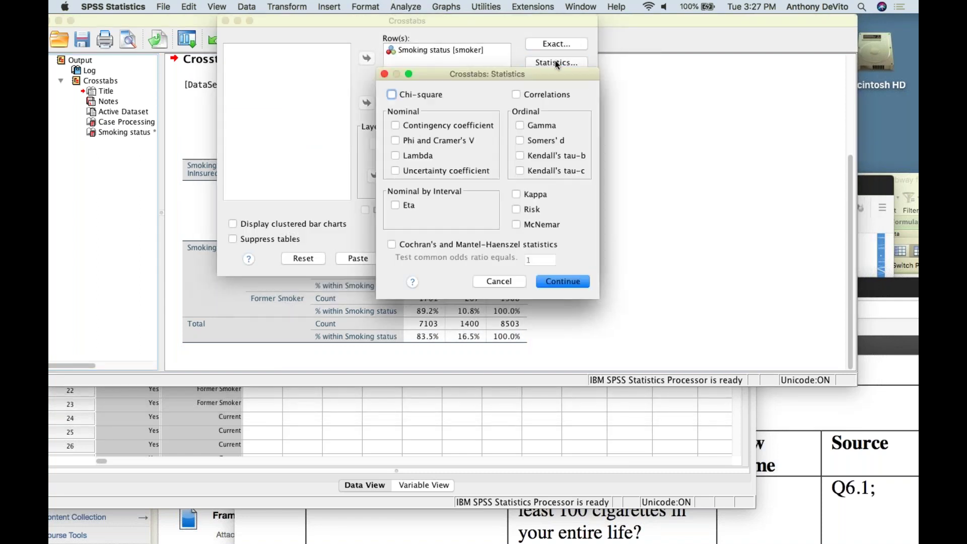
click(392, 94)
click(517, 210)
click(564, 283)
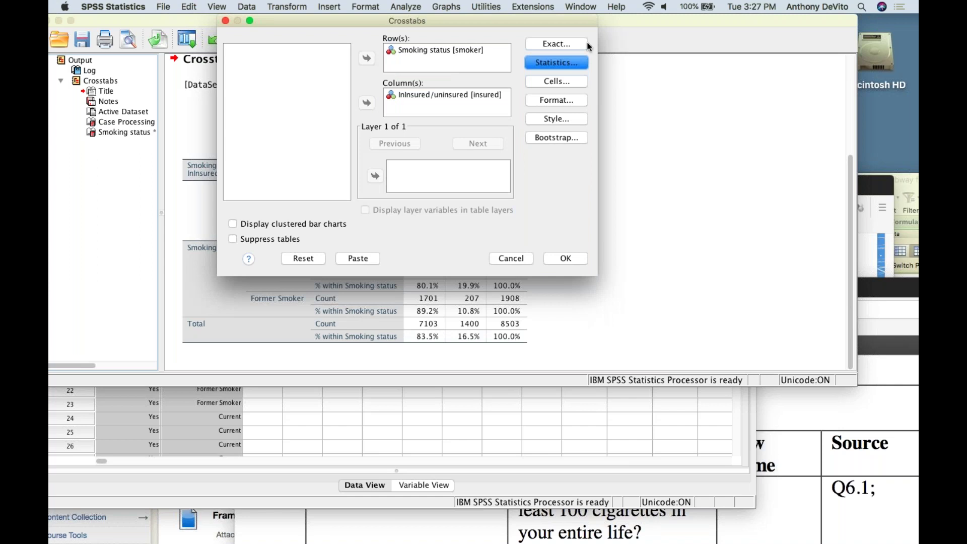
click(568, 259)
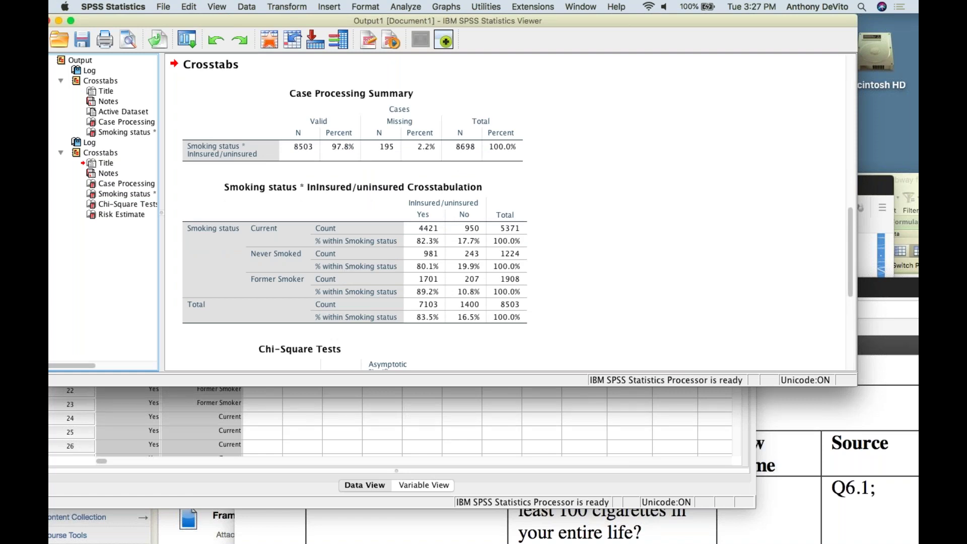
scroll(345, 212, down, 5)
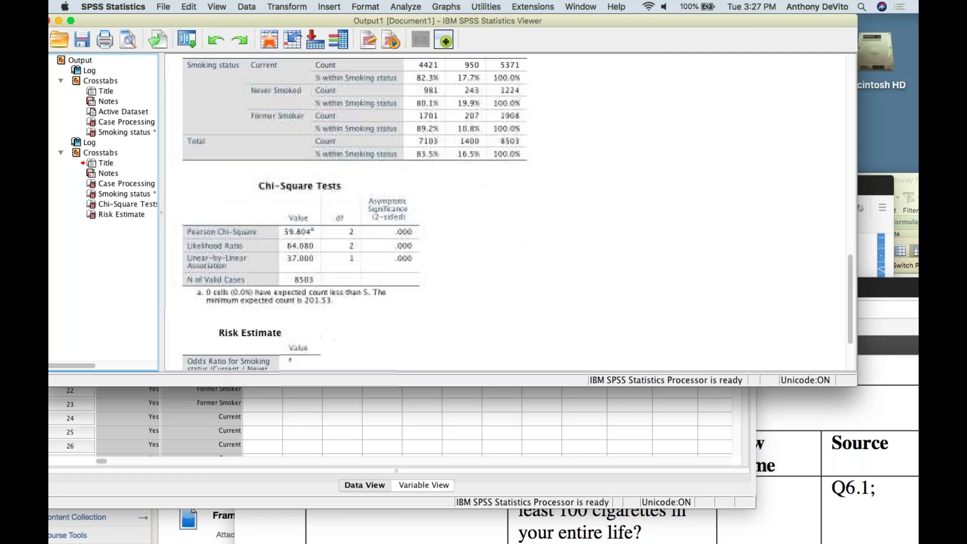
click(345, 212)
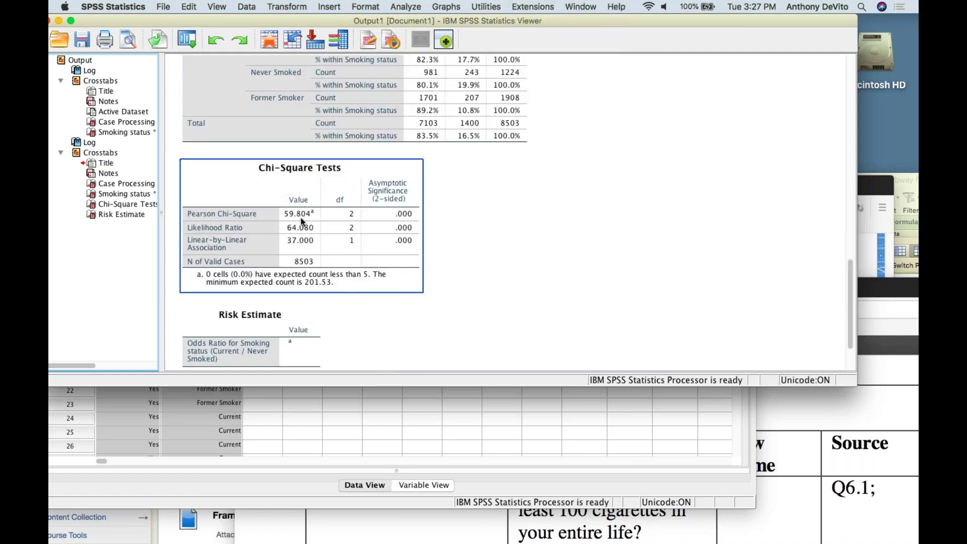
- Compare the smoking status by insurance crosstabulation with the Chi-Square Tests table in the output
scroll(374, 217, up, 5)
click(373, 216)
scroll(374, 216, down, 1)
scroll(374, 216, down, 1)
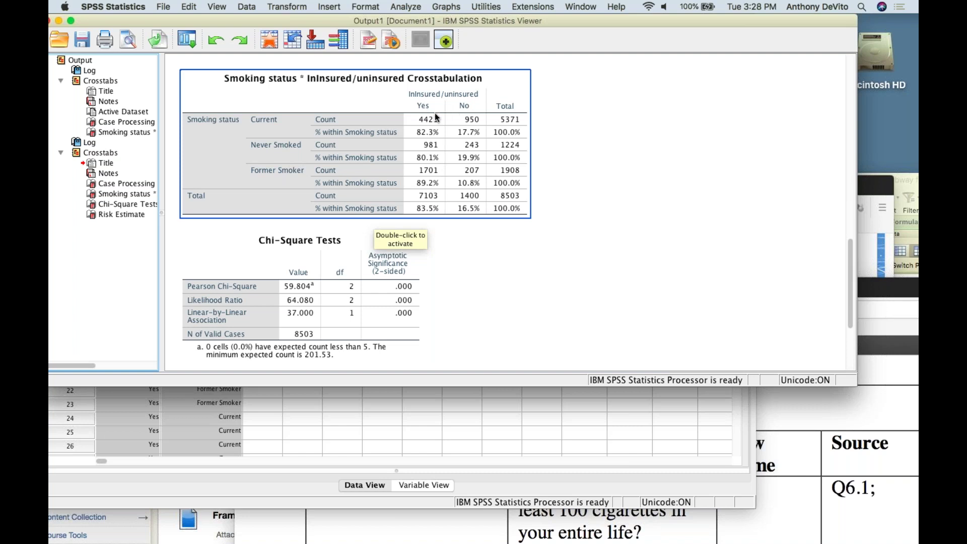
click(341, 274)
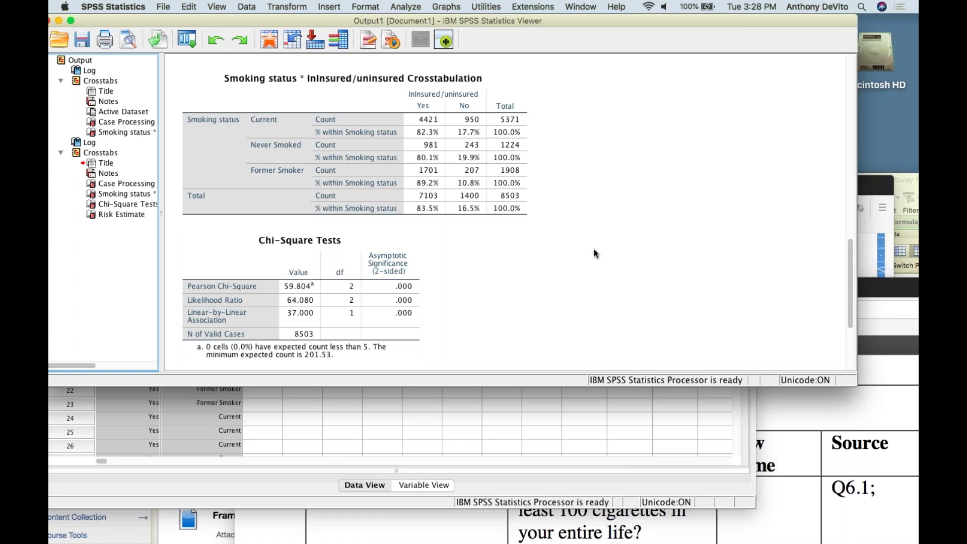
- Read the Risk Estimate table and its footnote, and check the smoking status categories in the crosstabulation
scroll(561, 266, down, 3)
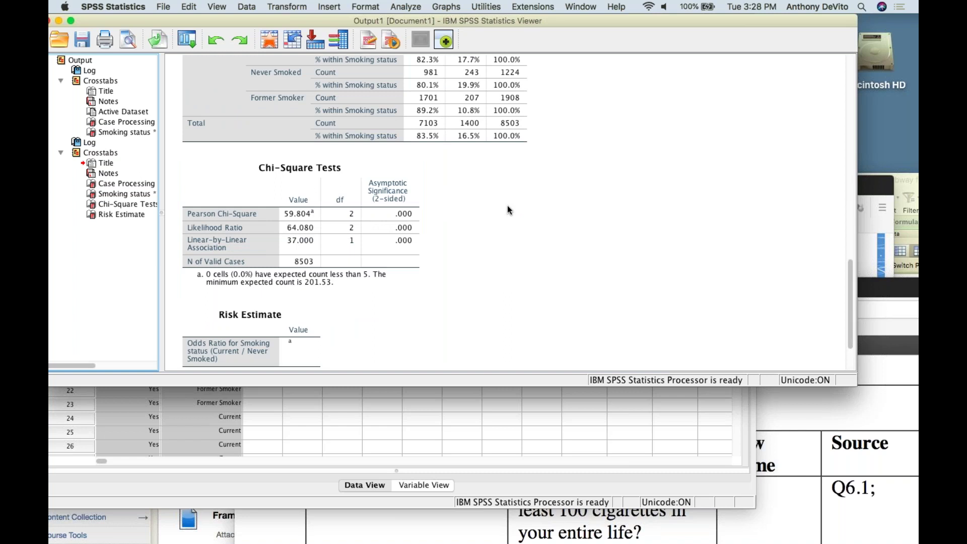
scroll(508, 210, down, 2)
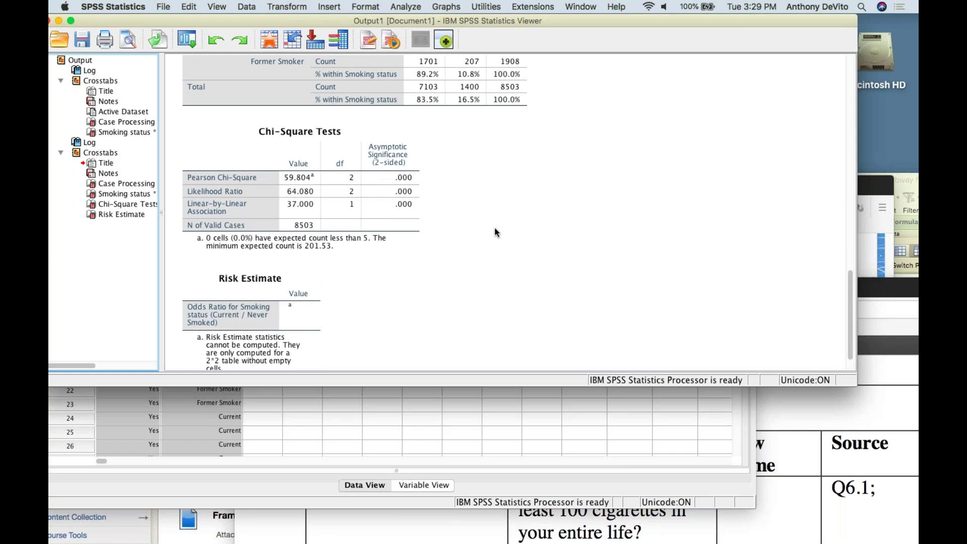
scroll(495, 204, down, 2)
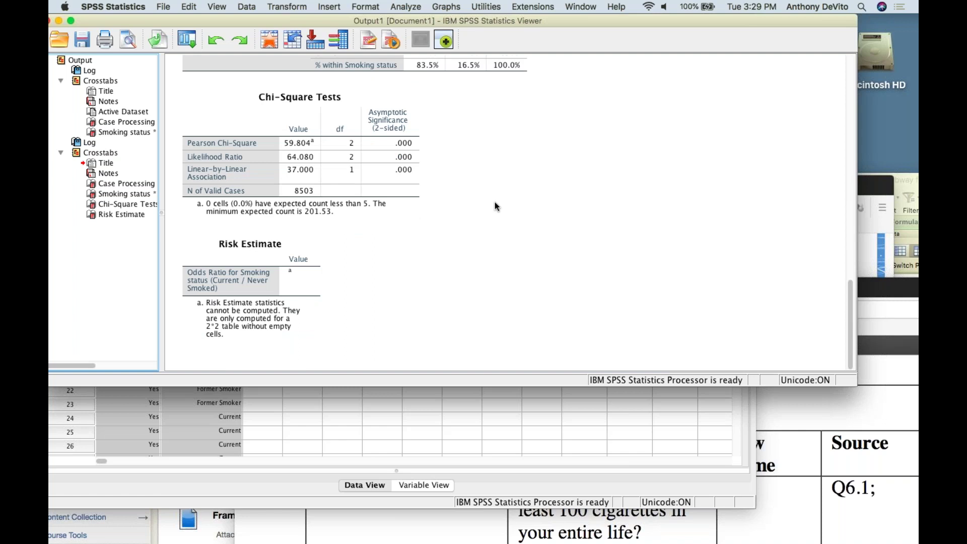
click(264, 315)
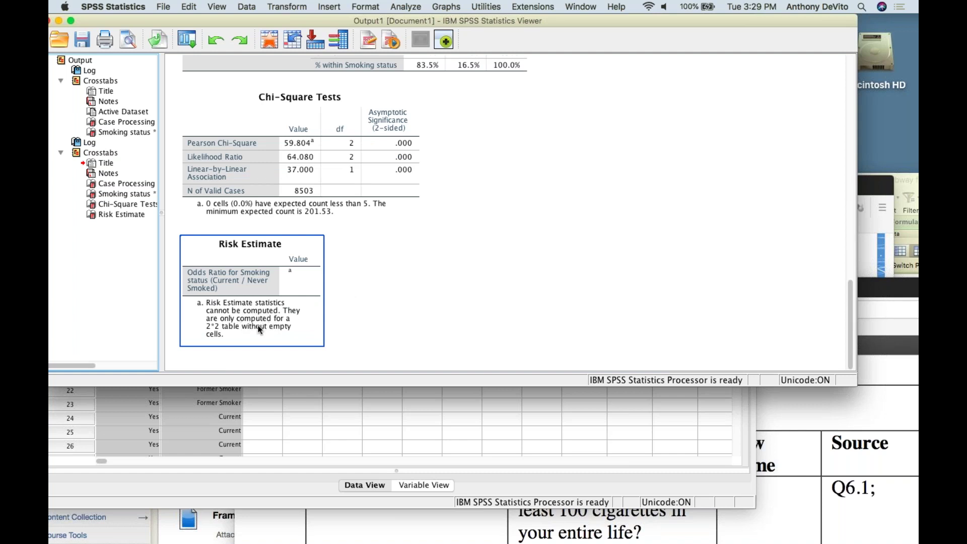
click(408, 326)
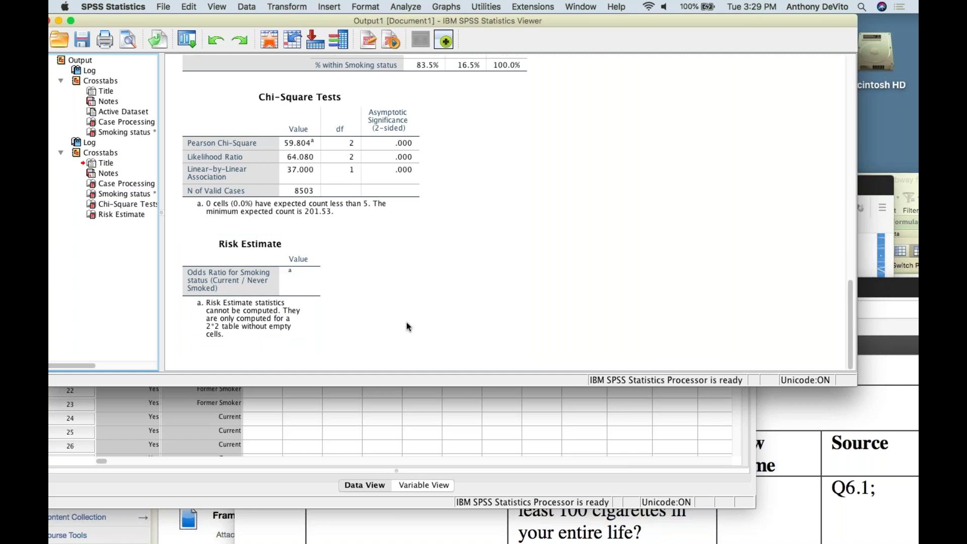
scroll(407, 324, up, 5)
click(347, 240)
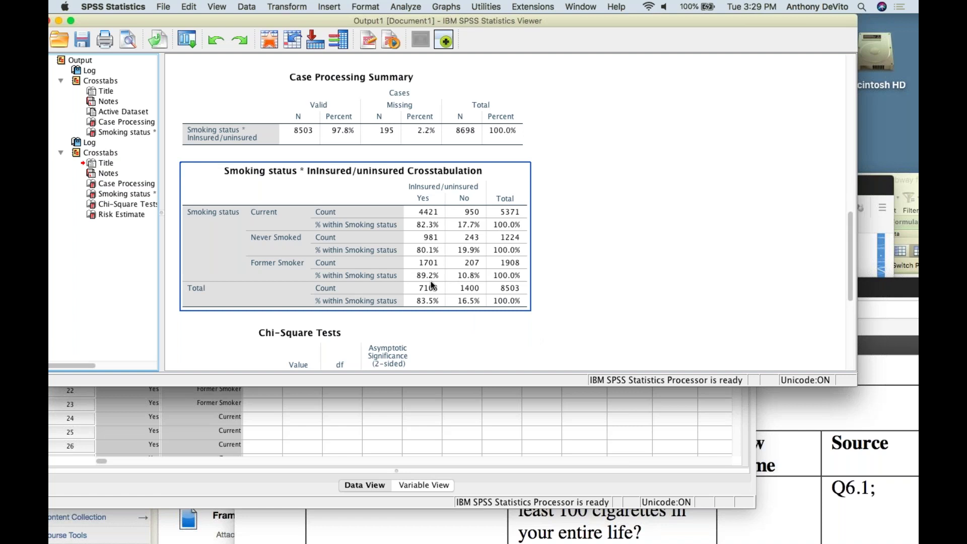
- Set up a Recode into Different Variables in the chs2013_full.sav dataset with smoker as the input variable
click(383, 446)
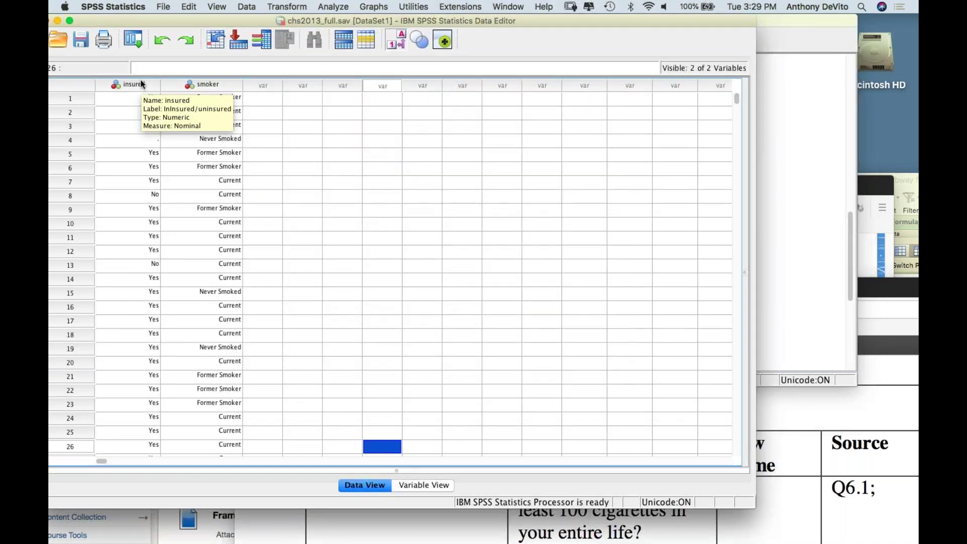
click(141, 84)
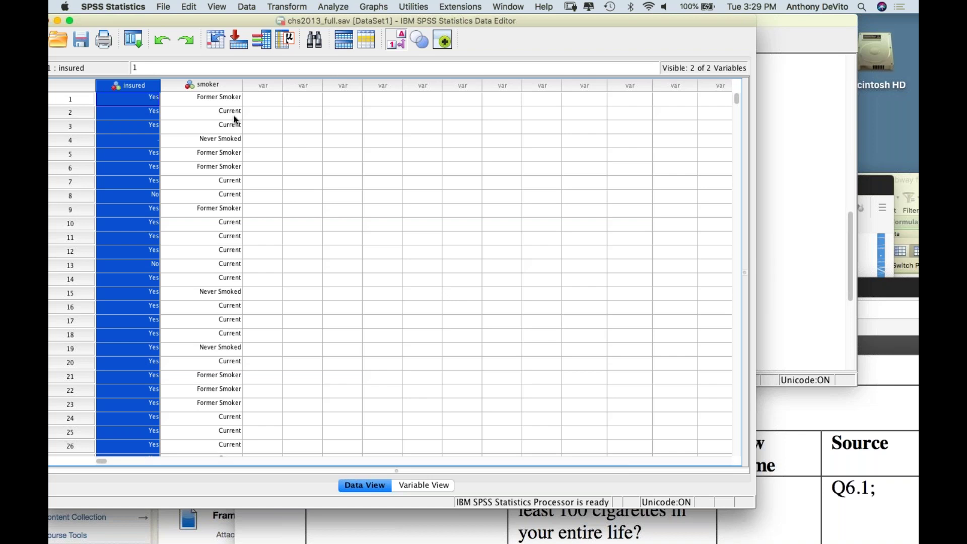
click(201, 83)
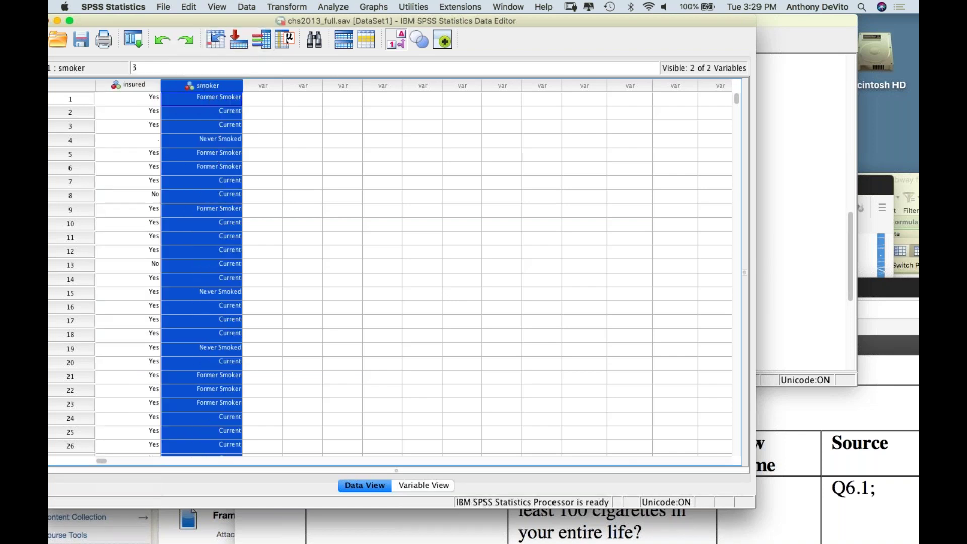
click(286, 6)
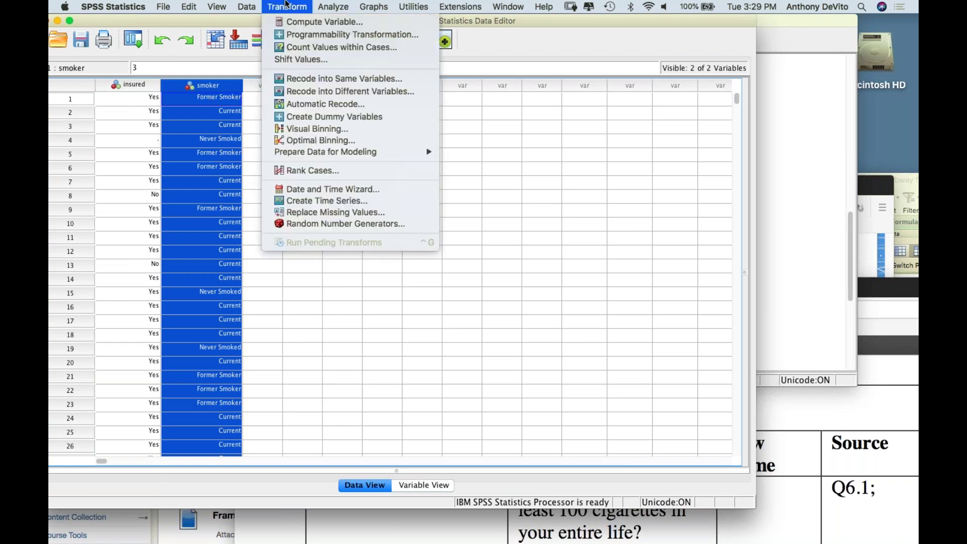
click(297, 92)
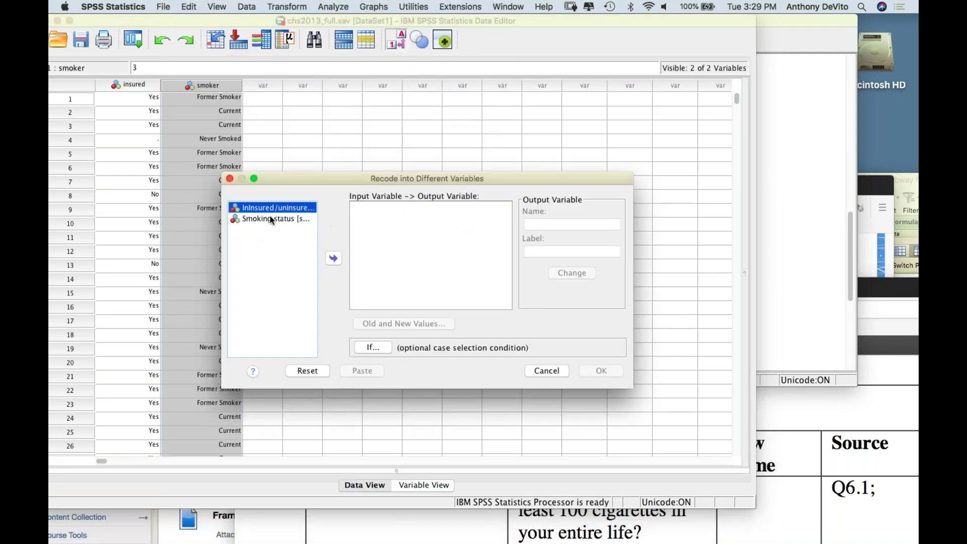
click(272, 220)
click(334, 258)
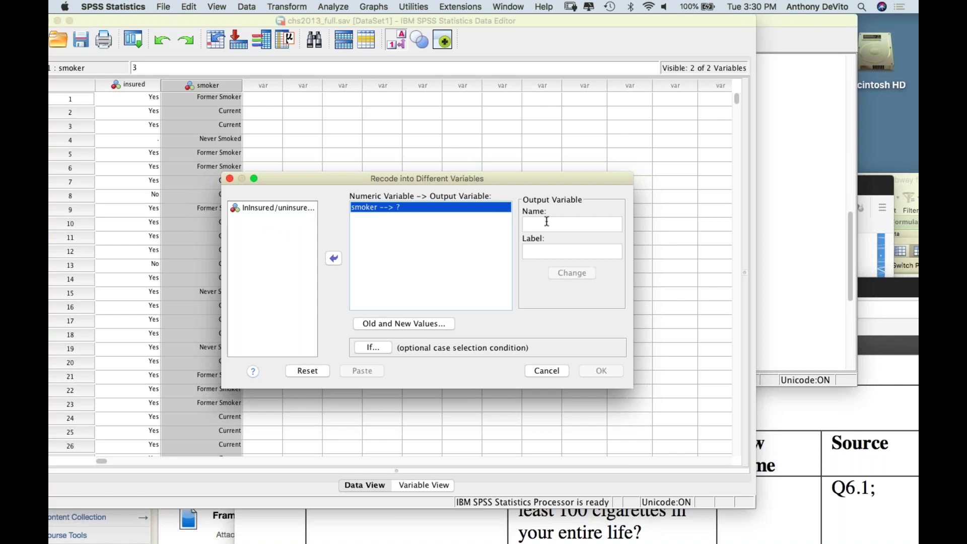
- Name the recode's output variable smoker2 and give it the label "smoker current or never"
click(546, 222)
text(smoker2)
click(545, 250)
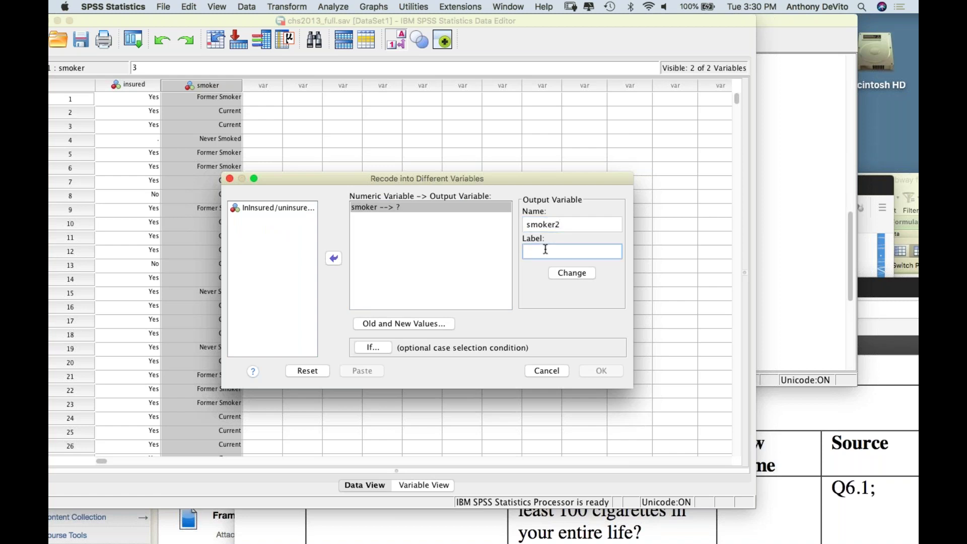
text(smo)
text(ker)
text(yes)
text(/no)
key(BackSpace)
key(BackSpace)
key(BackSpace)
key(BackSpace)
key(BackSpace)
key(BackSpace)
text(ye)
text(s or never)
key(BackSpace)
key(BackSpace)
key(BackSpace)
key(BackSpace)
key(BackSpace)
key(BackSpace)
key(BackSpace)
key(BackSpace)
key(BackSpace)
key(BackSpace)
key(BackSpace)
key(BackSpace)
text(current or never)
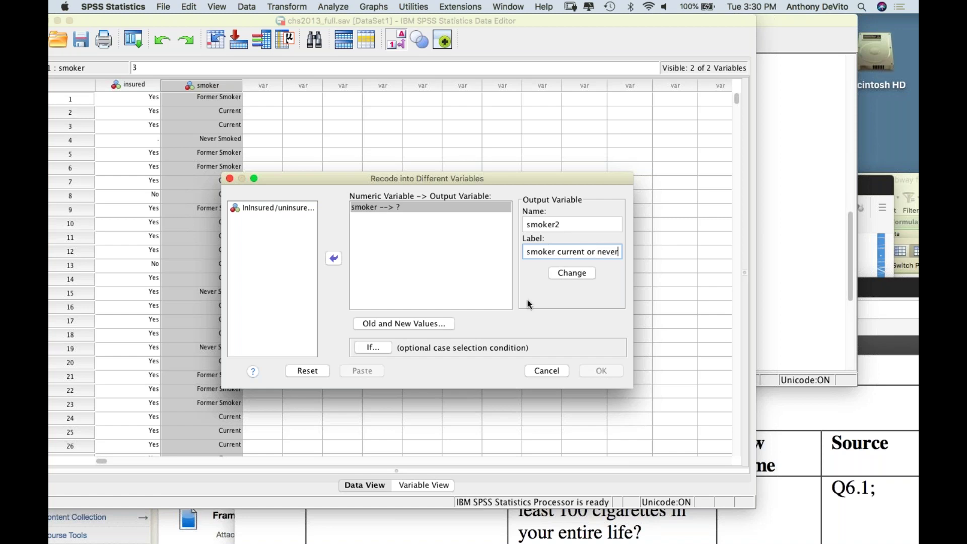
click(465, 258)
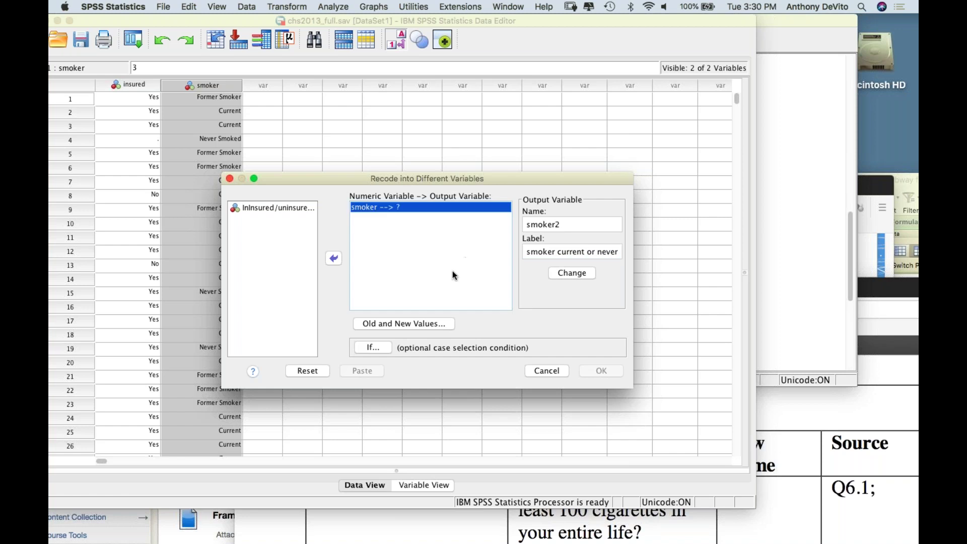
- Add a recode rule mapping the old value 1 to the new value 1
click(403, 324)
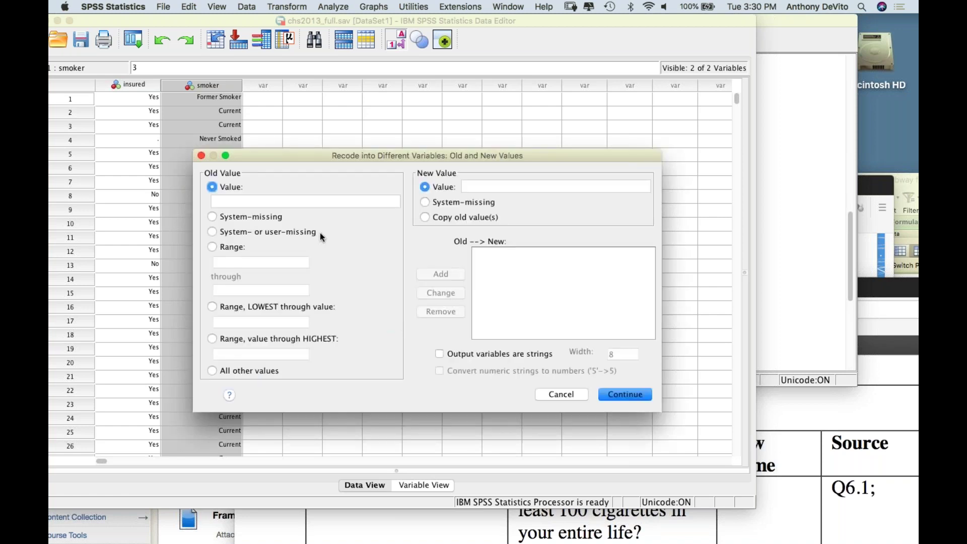
click(246, 201)
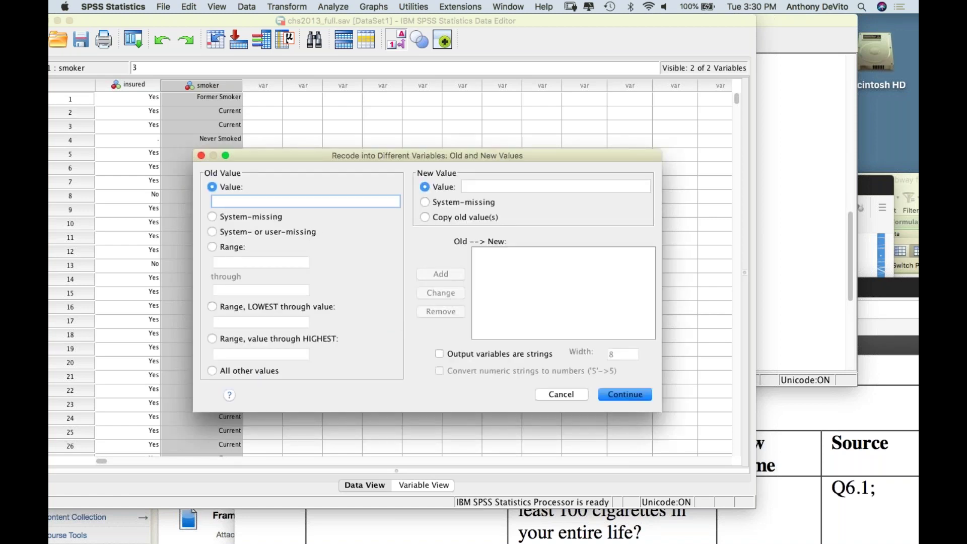
text(1)
click(490, 186)
text(1)
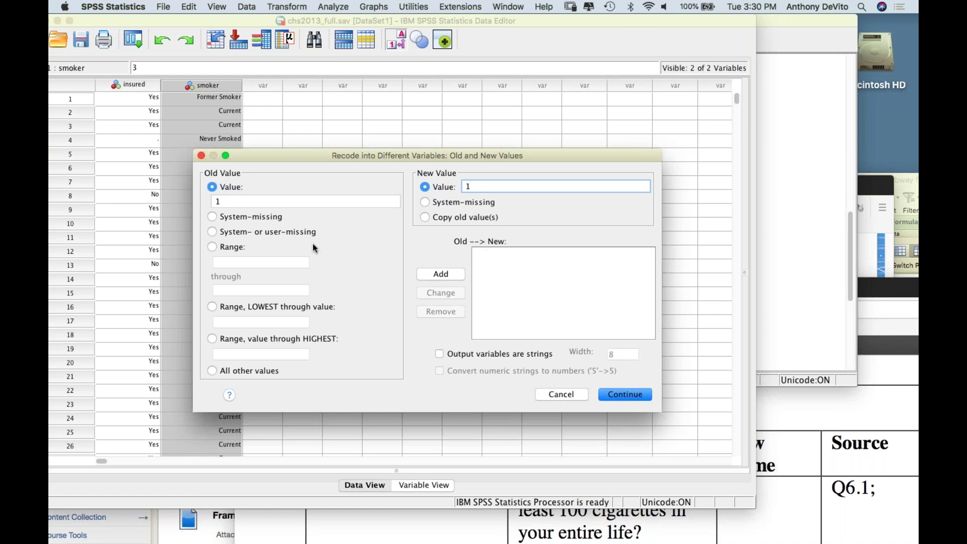
click(441, 275)
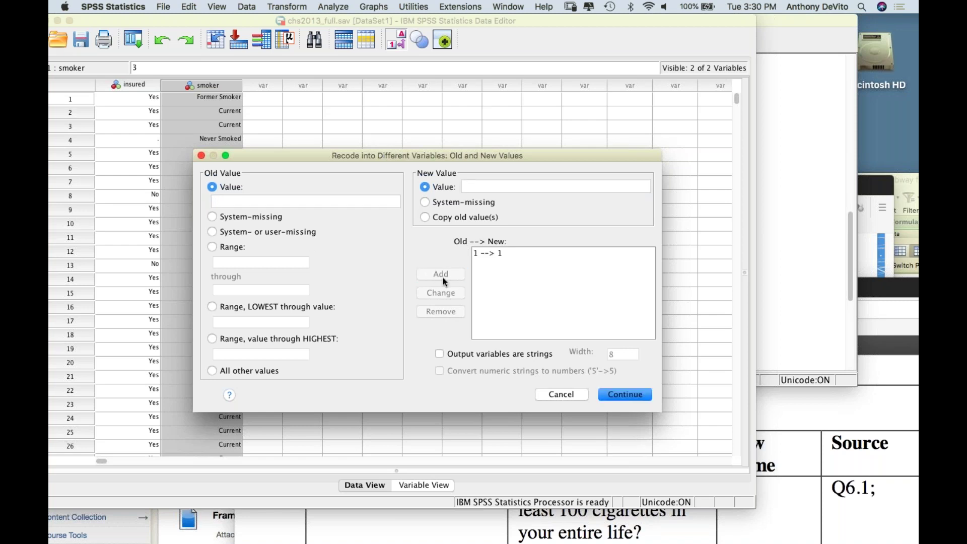
- Add a second recode rule mapping the old value 2 to the new value 2
click(302, 201)
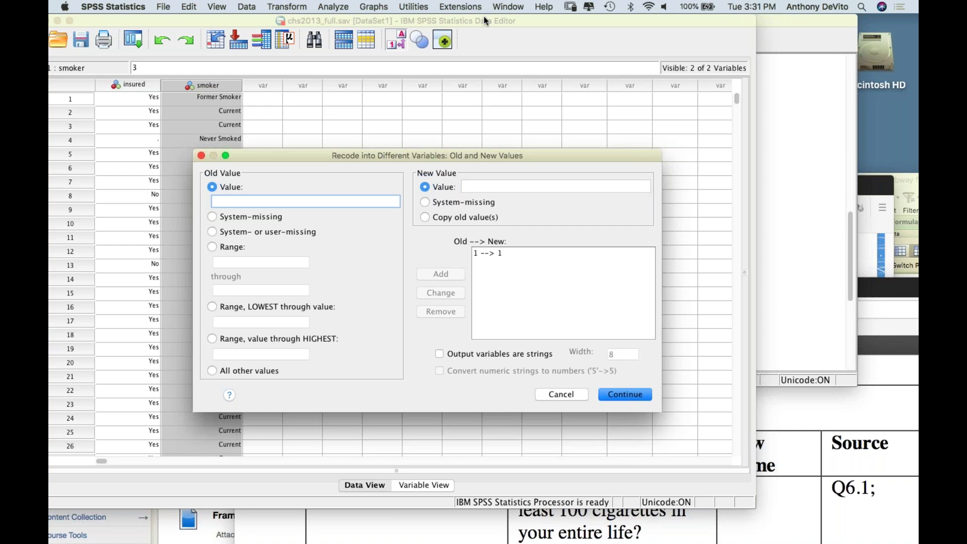
text(2)
click(489, 186)
text(2)
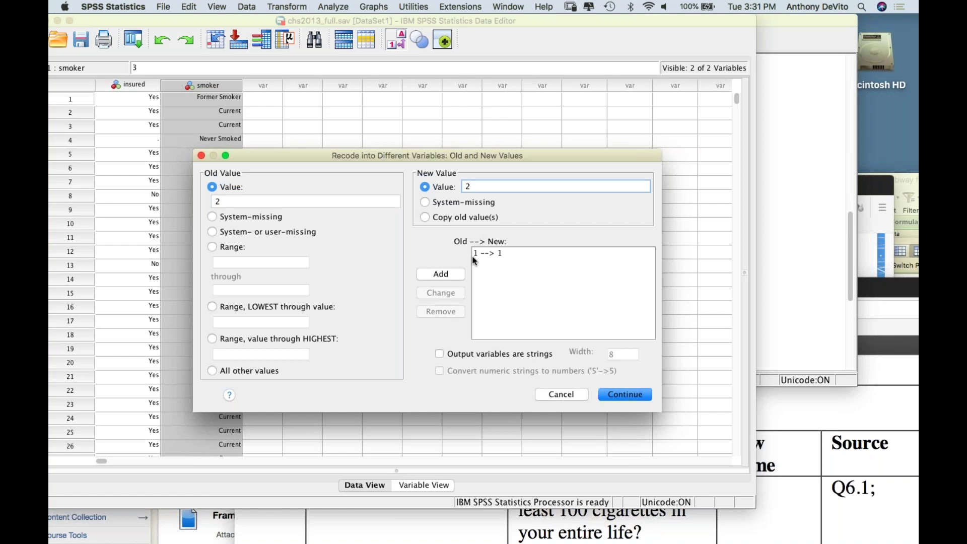
click(452, 275)
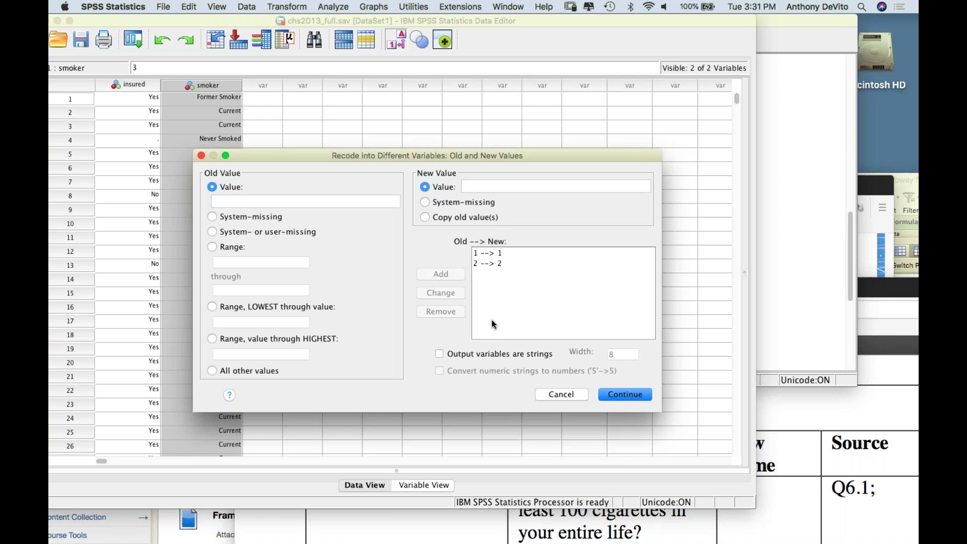
- Accept the recode rules, apply smoker2 as the output variable for smoker, and run the recode
click(637, 394)
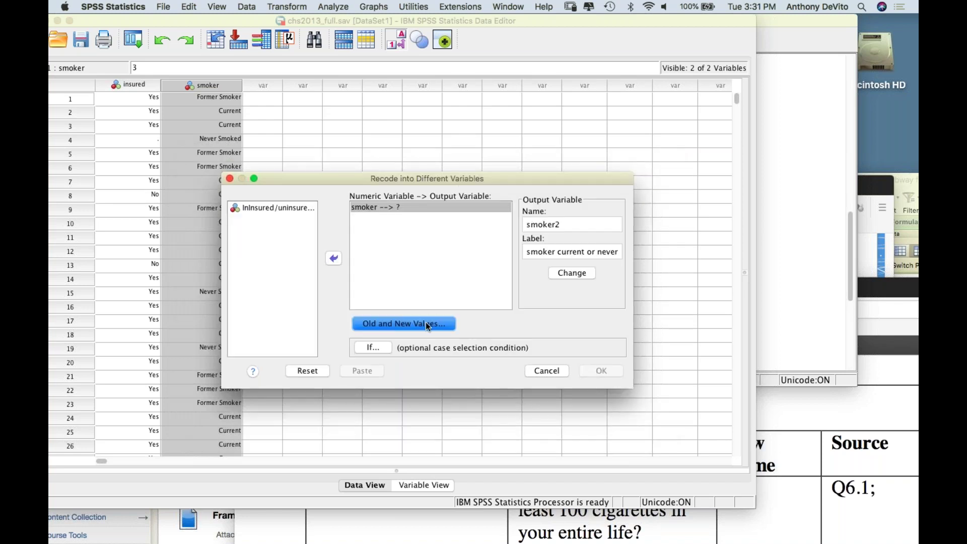
click(572, 273)
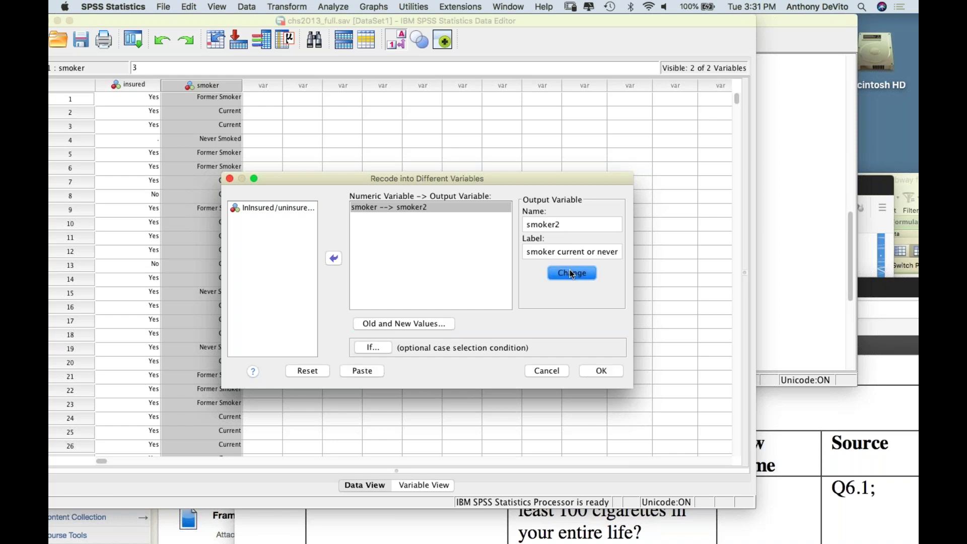
click(602, 373)
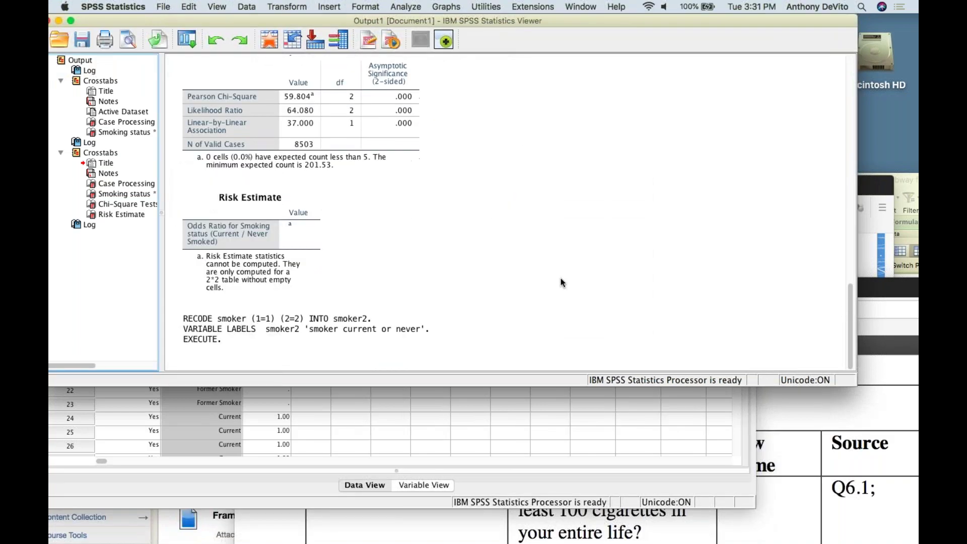
- Open the value labels of the new smoker2 variable and label value 1 as "smoker"
scroll(563, 283, up, 10)
click(550, 432)
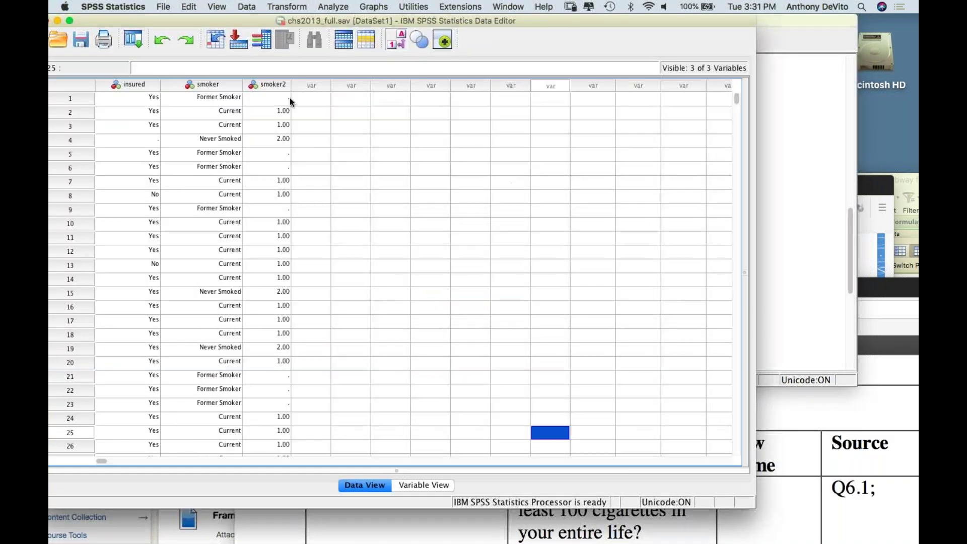
click(281, 85)
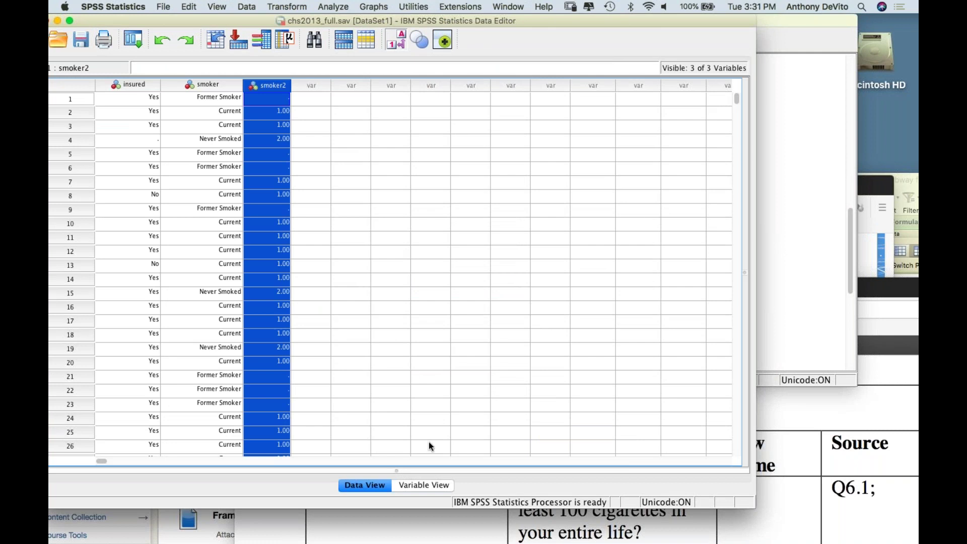
click(425, 485)
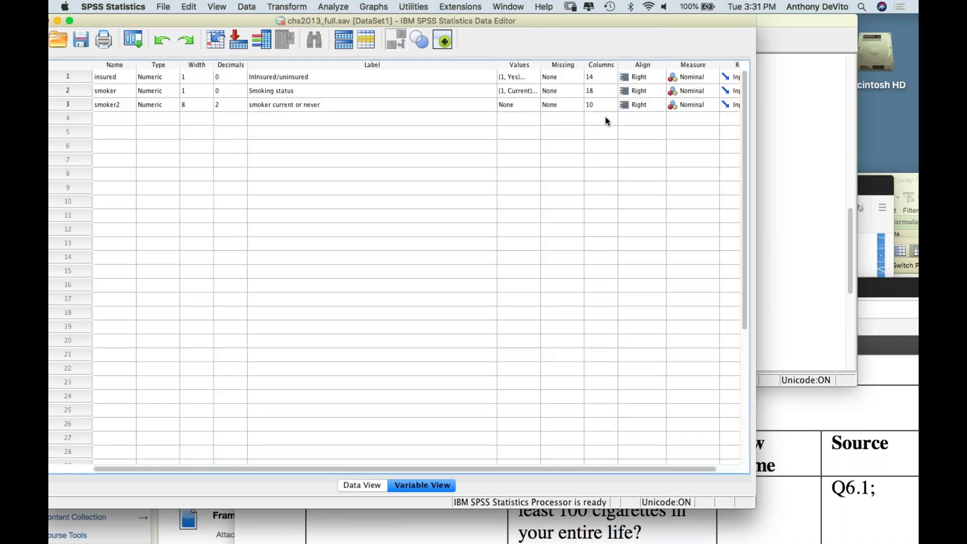
click(528, 104)
click(528, 104)
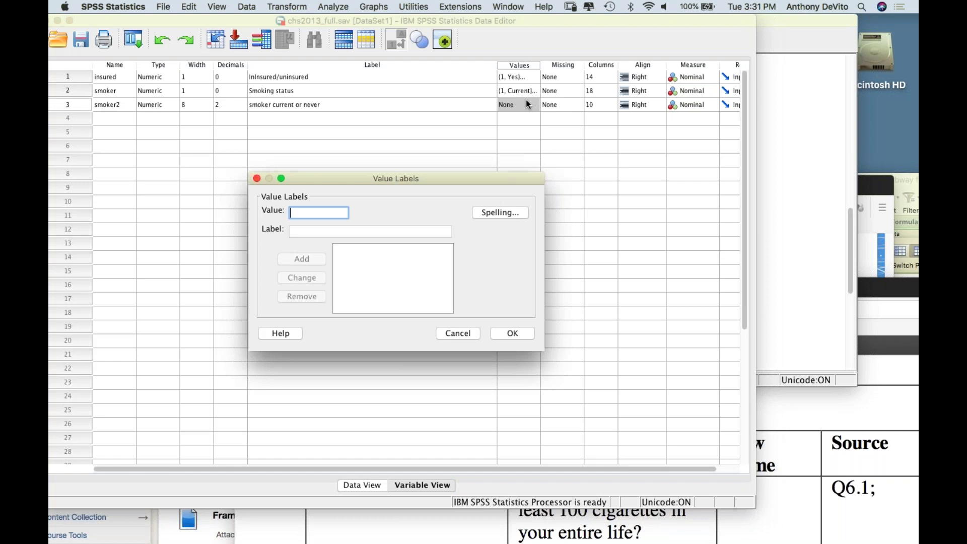
text(1)
click(363, 231)
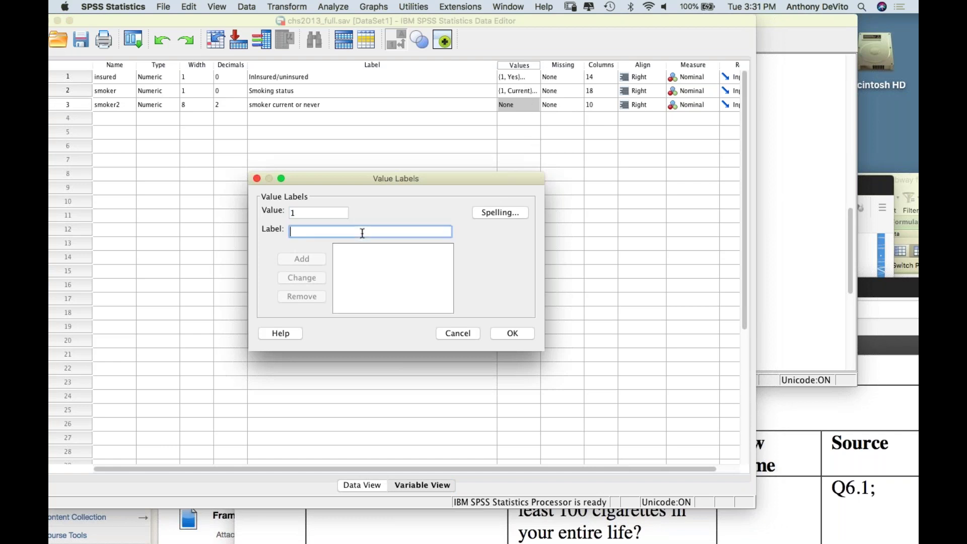
text(smoker)
click(307, 258)
- Label value 2 of smoker2 as "non smoker" and save the value labels
text(2)
click(317, 231)
text(non so)
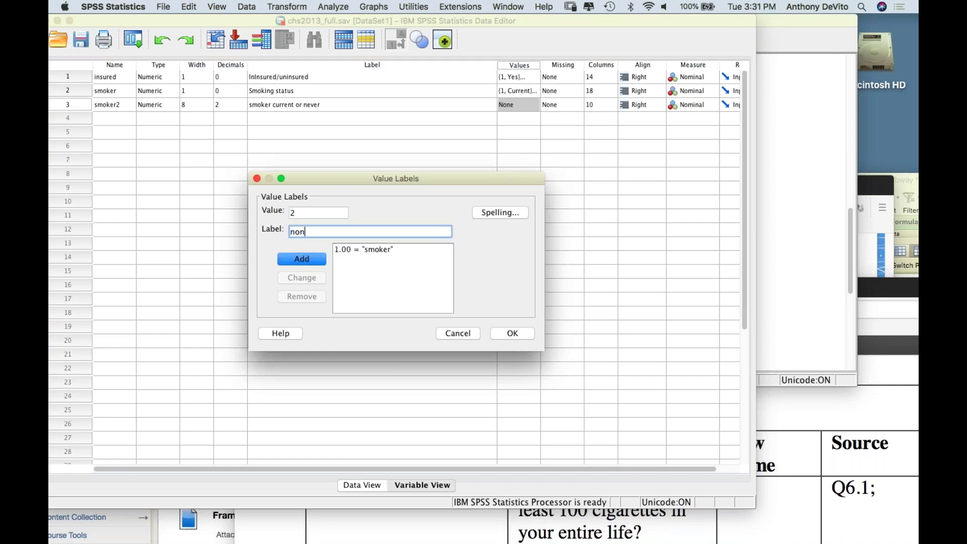
key(BackSpace)
key(BackSpace)
text(smoker)
click(310, 259)
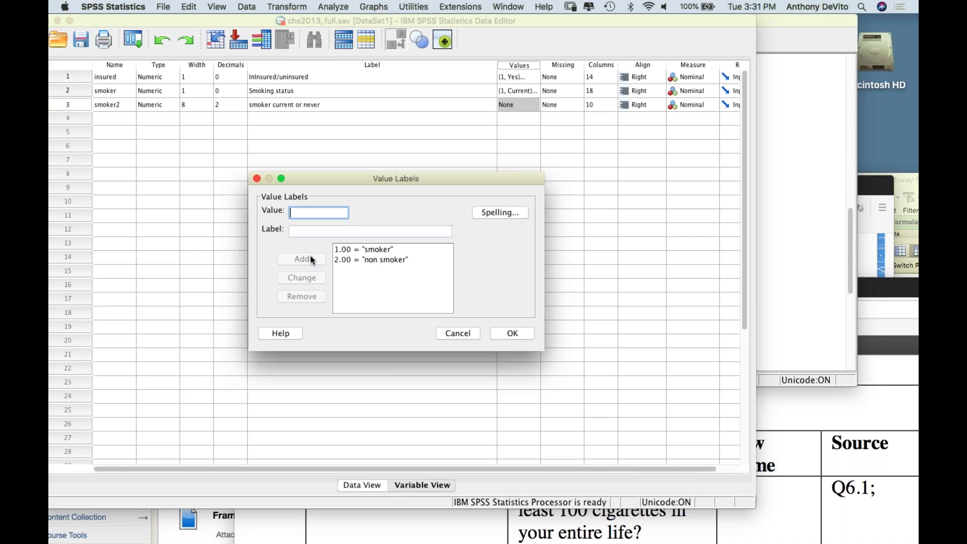
click(513, 332)
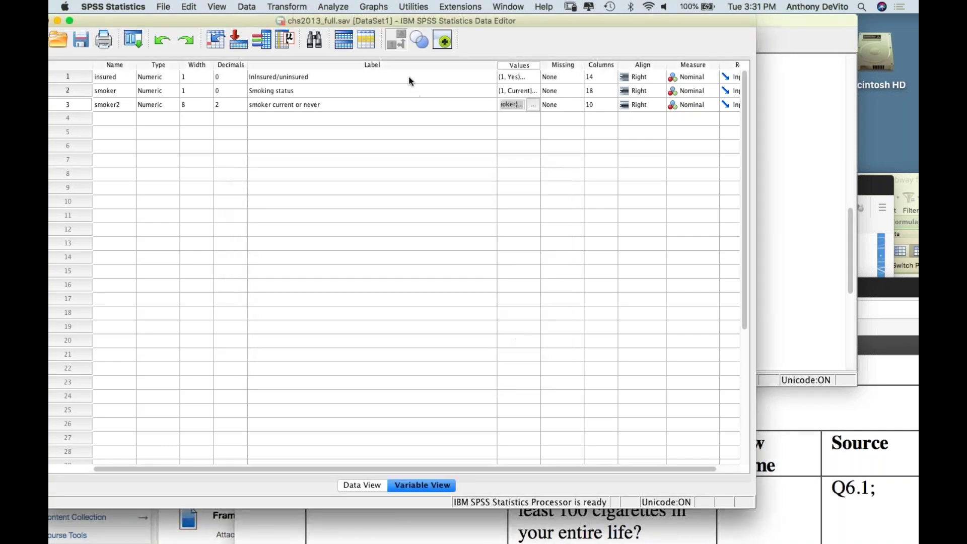
- Open the Crosstabs setup and replace smoker with smoker2 as the row variable, keeping insured as the column variable
click(332, 3)
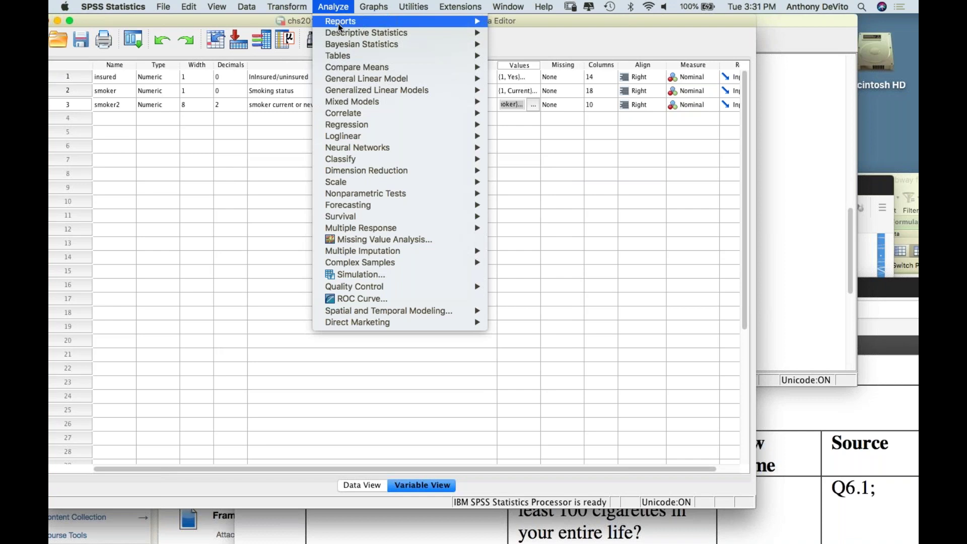
mouse_move(453, 33)
click(519, 69)
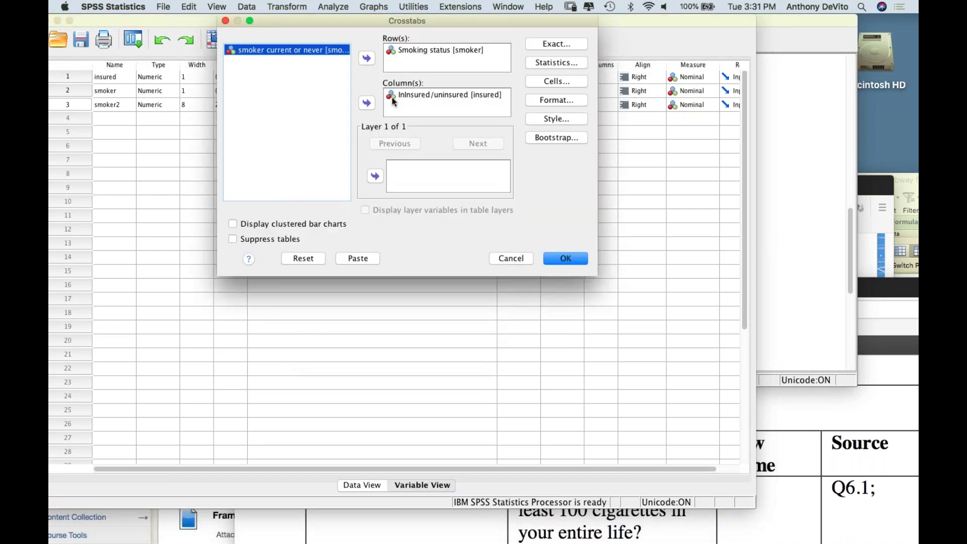
drag(414, 55, 409, 53)
click(407, 52)
click(367, 58)
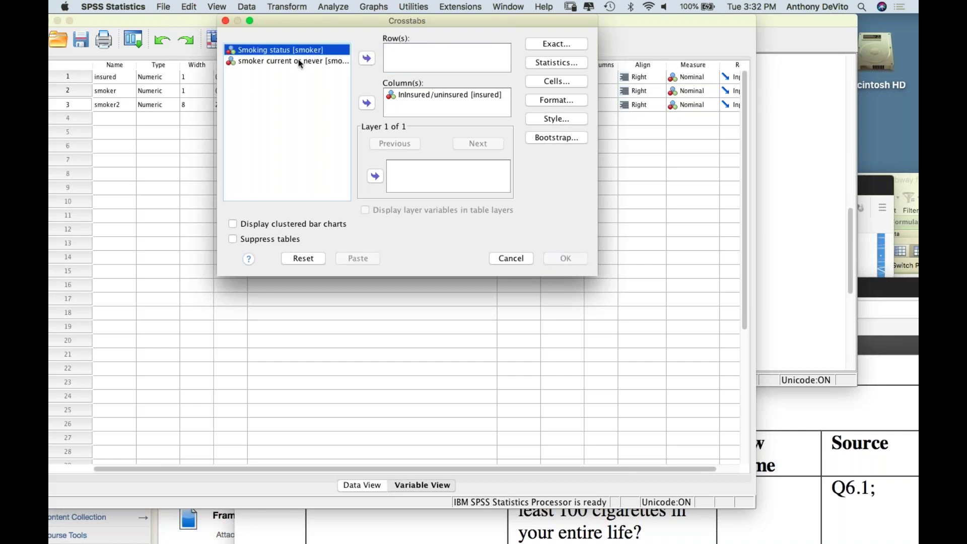
click(298, 60)
click(366, 59)
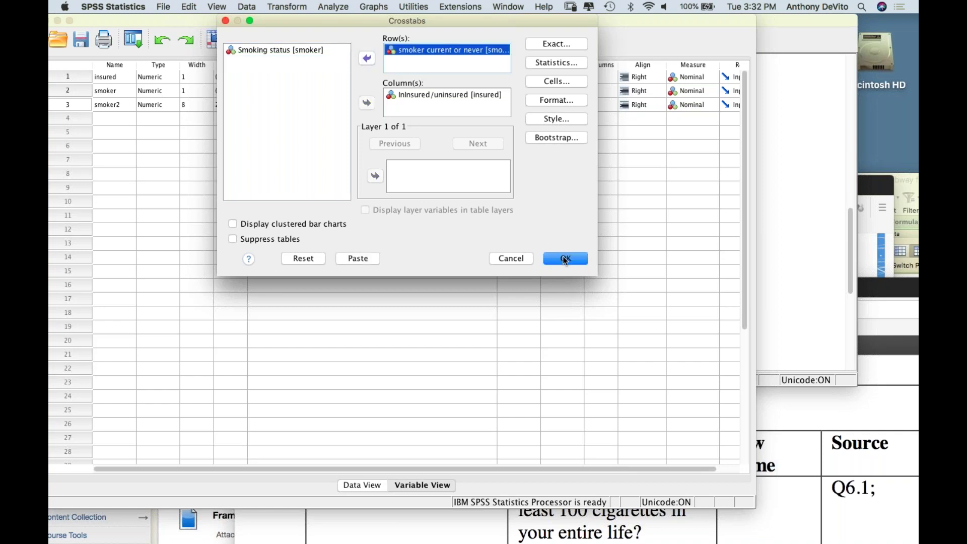
- Check the Crosstabs statistics options and run the crosstab of smoker2 by insured
click(555, 63)
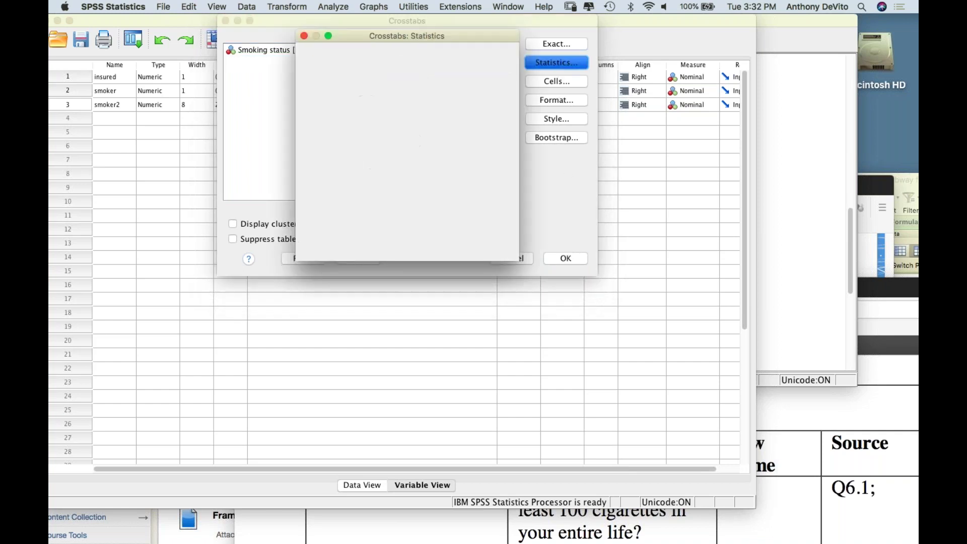
click(564, 280)
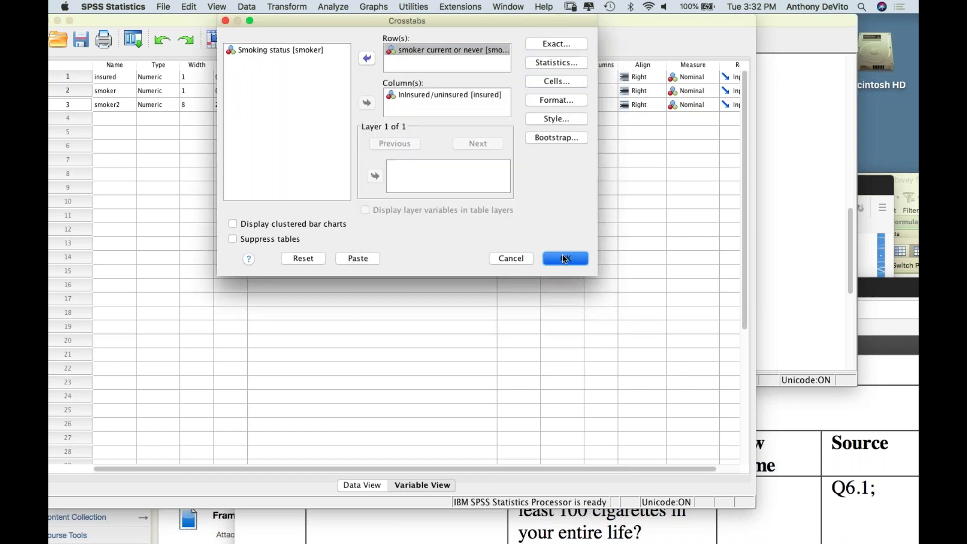
click(564, 259)
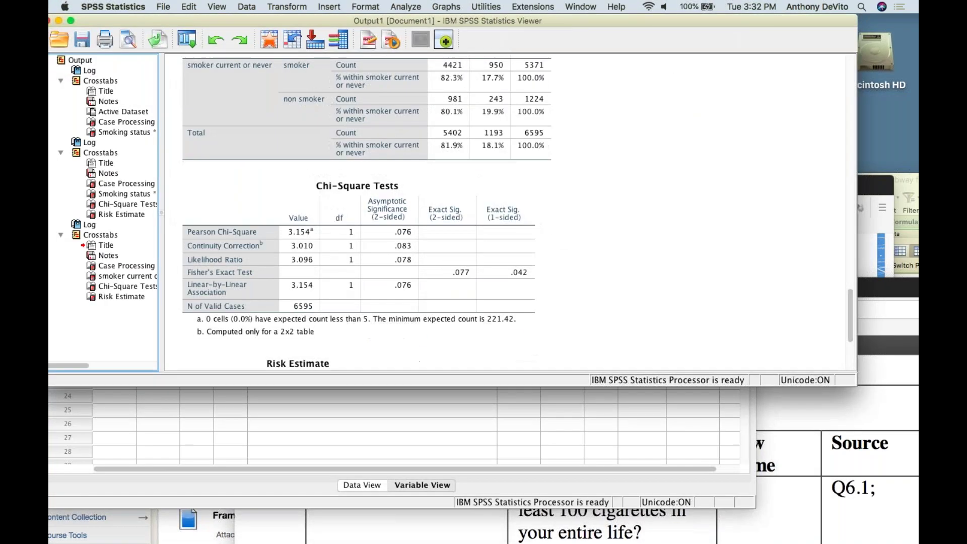
- Examine the smoker2 by insured crosstabulation, the Chi-Square Tests and the Risk Estimate table in the output
scroll(447, 119, up, 3)
click(446, 119)
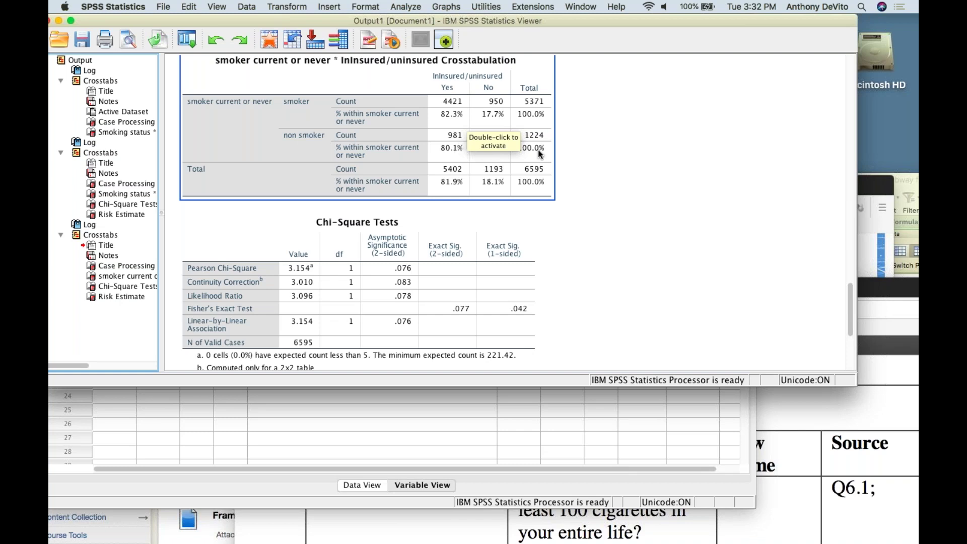
scroll(549, 151, down, 2)
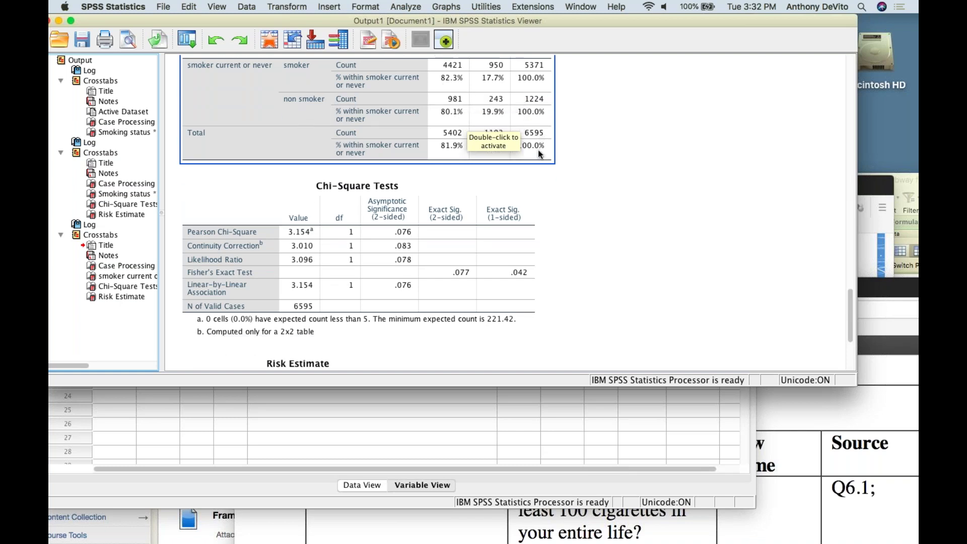
click(527, 189)
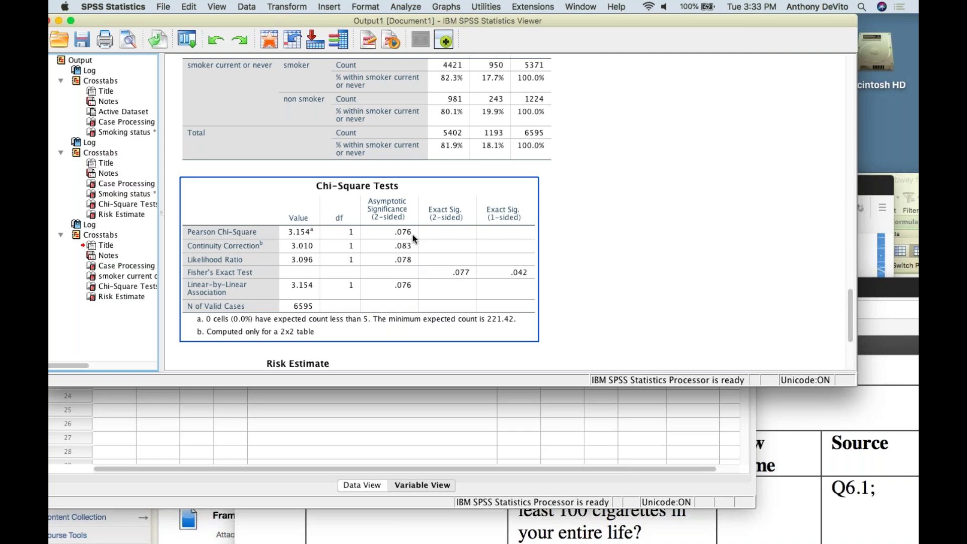
scroll(412, 252, down, 5)
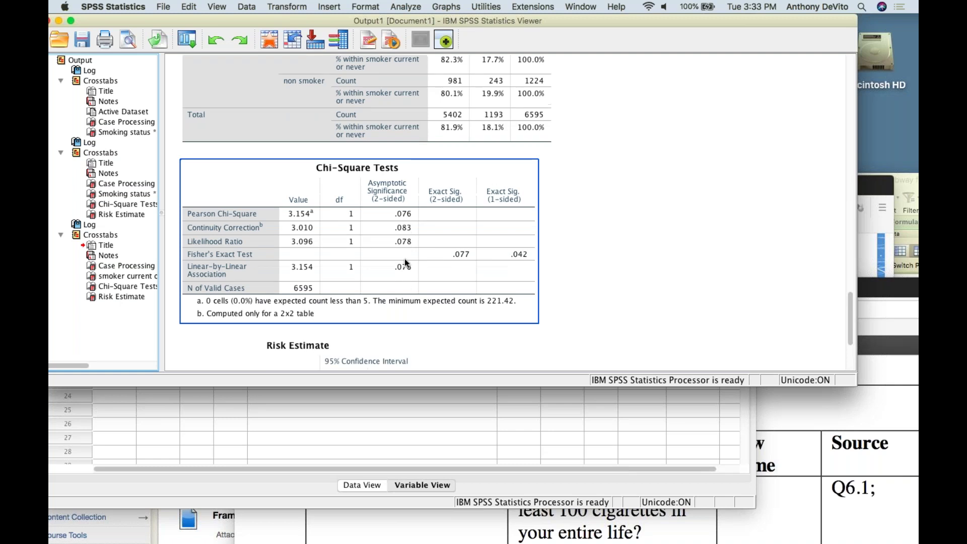
click(405, 263)
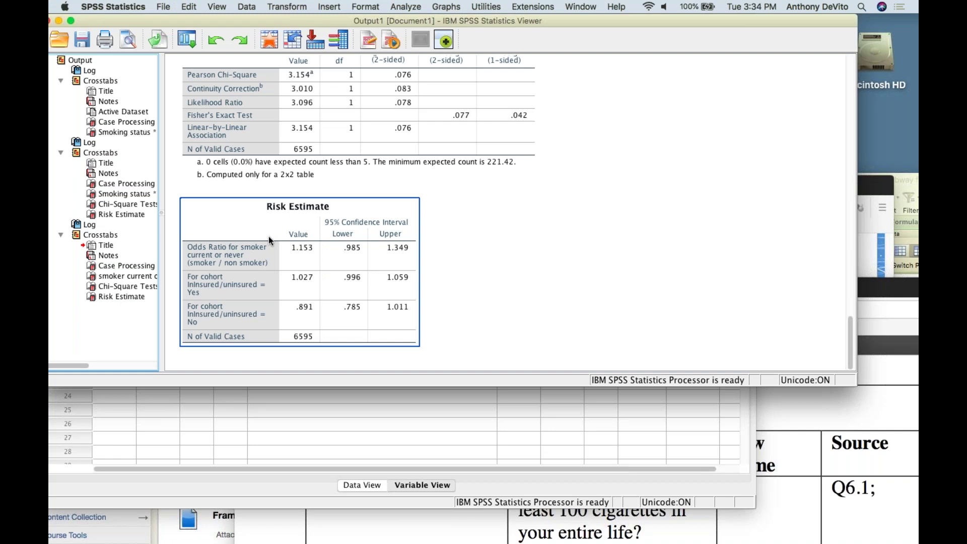
click(172, 217)
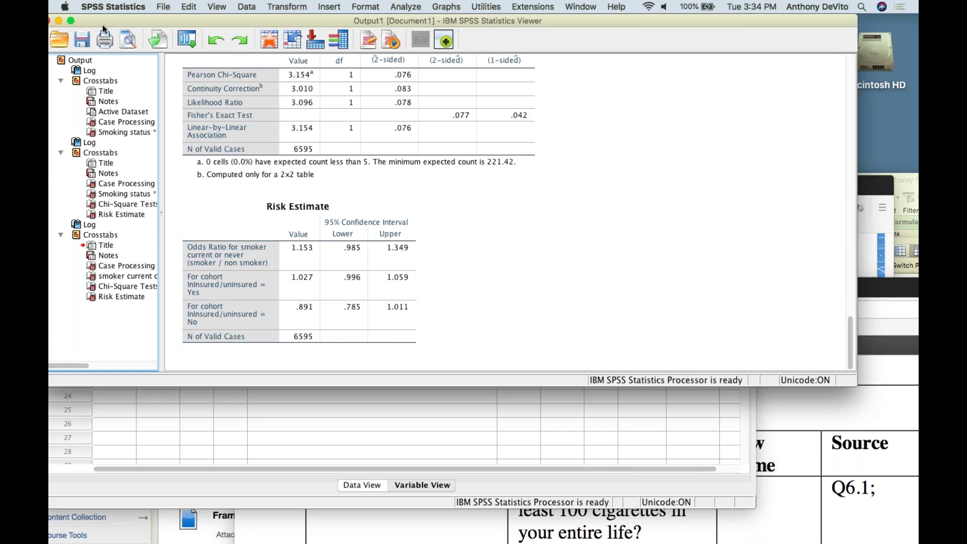
- Move the SPSS windows aside and bring the Firefox window with the Blackboard project files to the front
drag(106, 26, 469, 215)
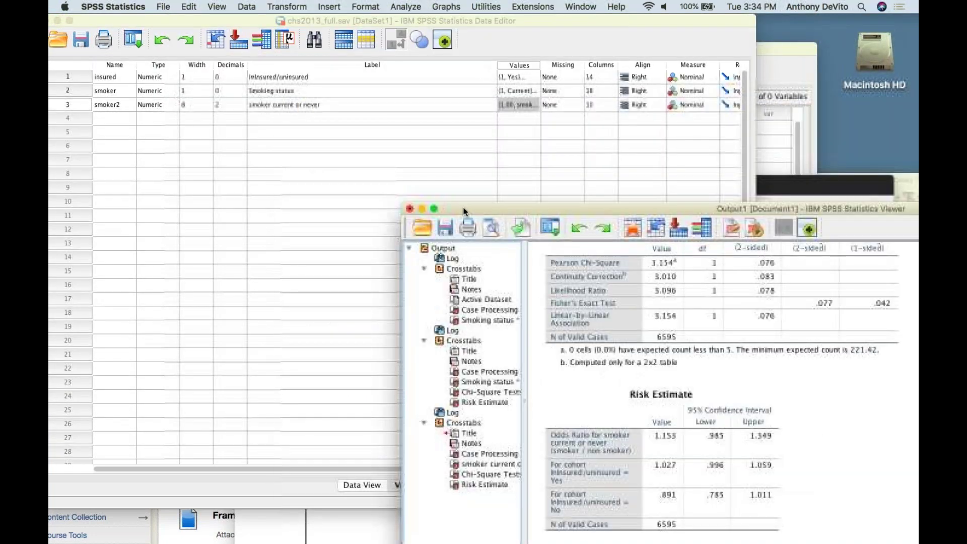
click(265, 164)
drag(141, 21, 323, 309)
drag(292, 47, 471, 296)
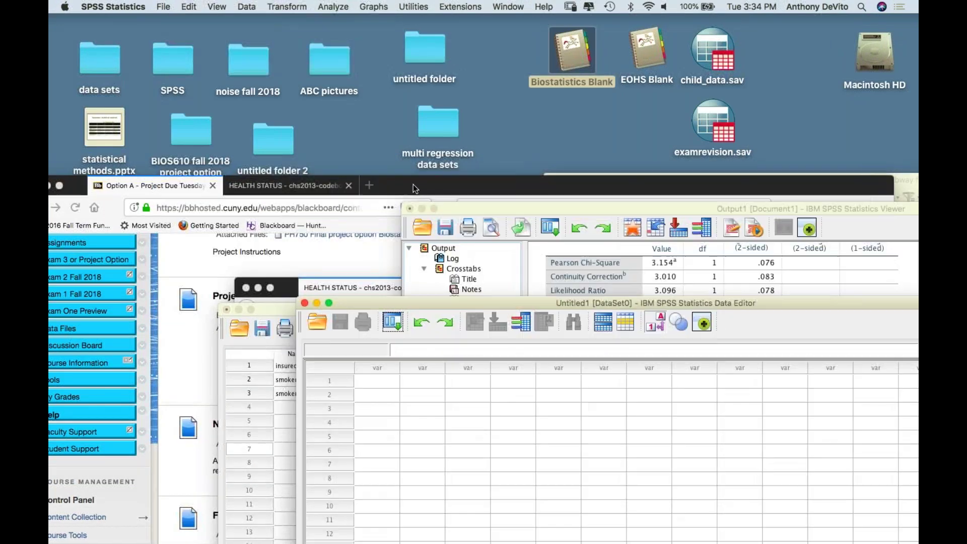
click(413, 183)
drag(413, 184, 419, 37)
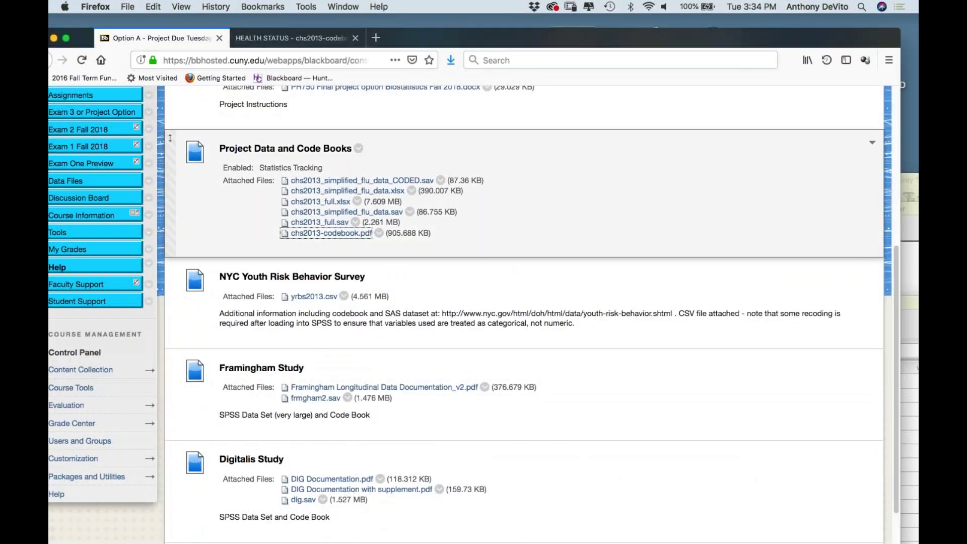
- Download chs2013_simplified_flu_data_CODED.sav from the Project Data and Code Books section
click(350, 183)
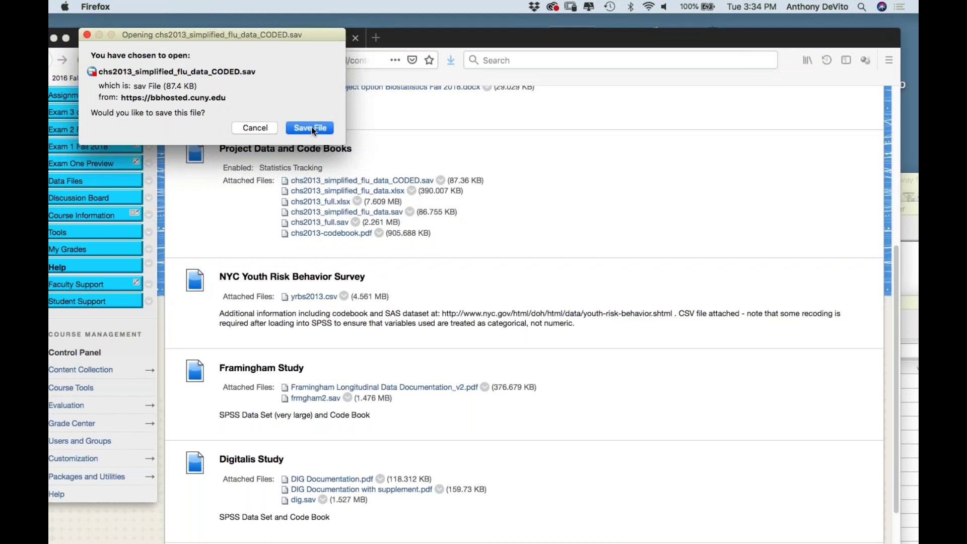
click(309, 128)
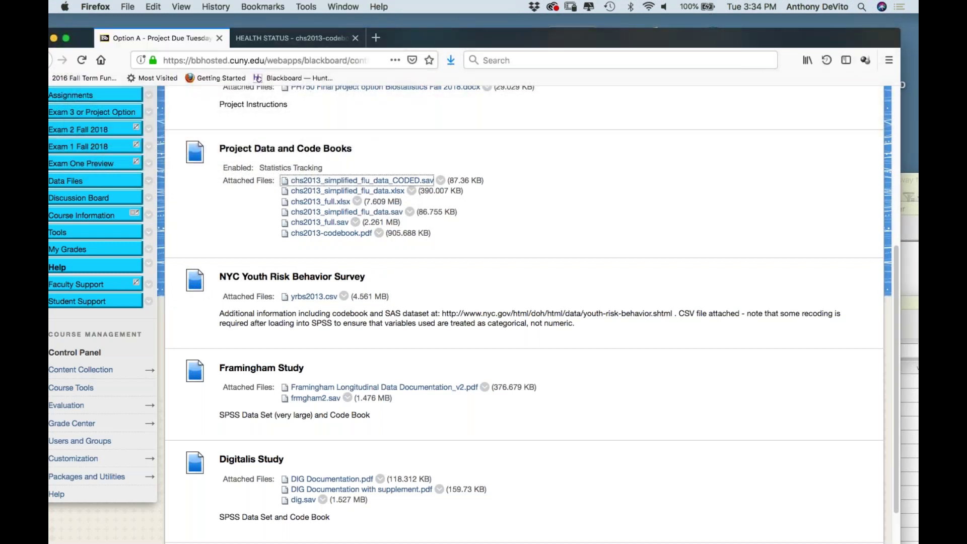
right_click(363, 185)
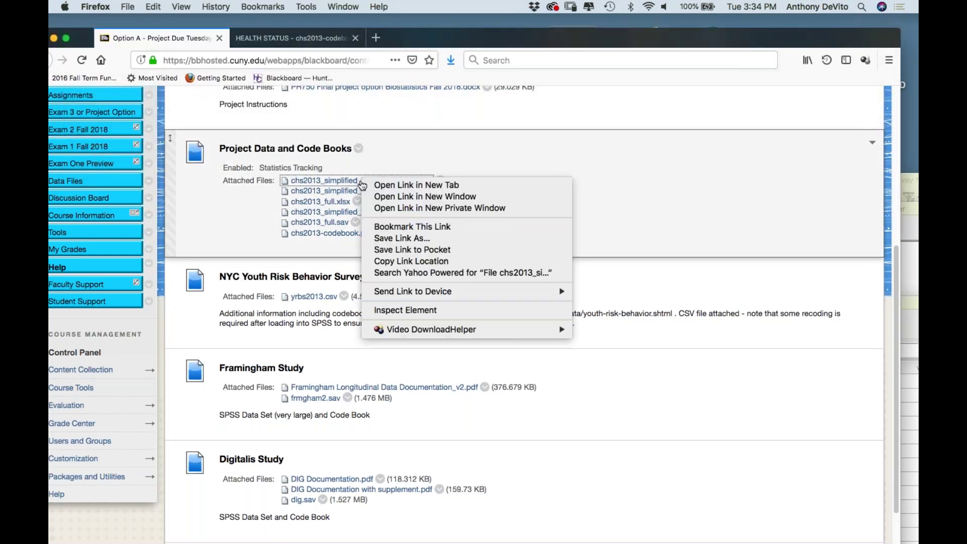
key(Escape)
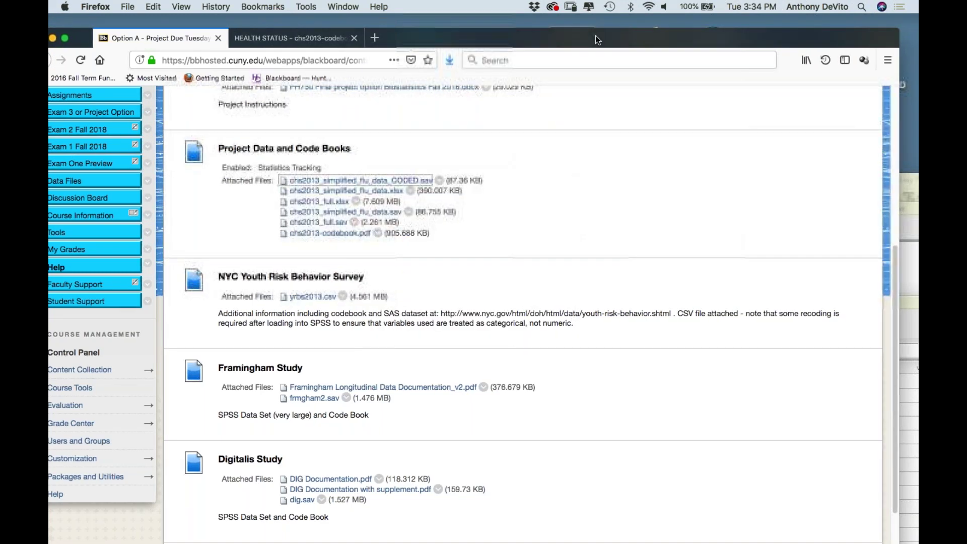
- Bring the browser's download list into reach and open the downloaded chs2013_simplified_flu_data_CODED.sav in SPSS
drag(612, 41, 610, 33)
double_click(613, 28)
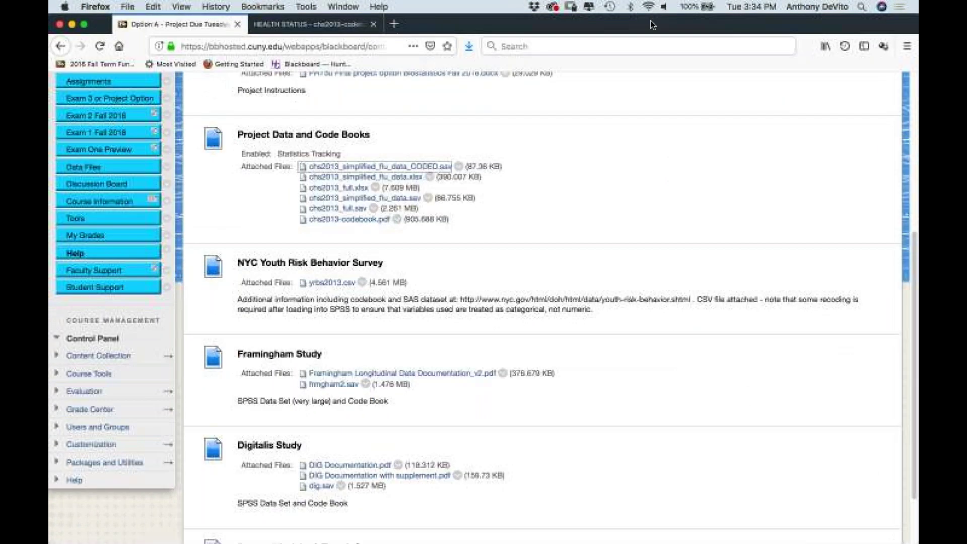
drag(502, 24, 267, 47)
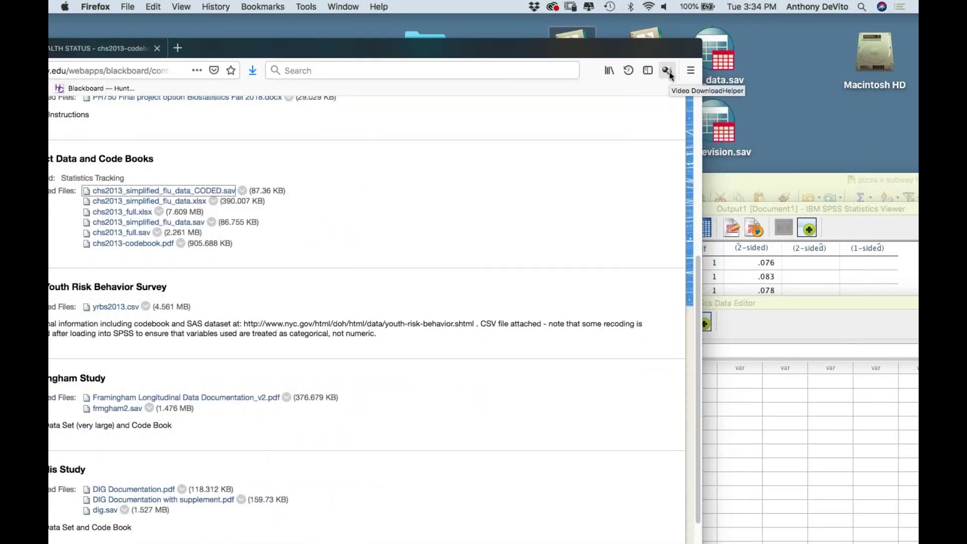
drag(595, 49, 731, 46)
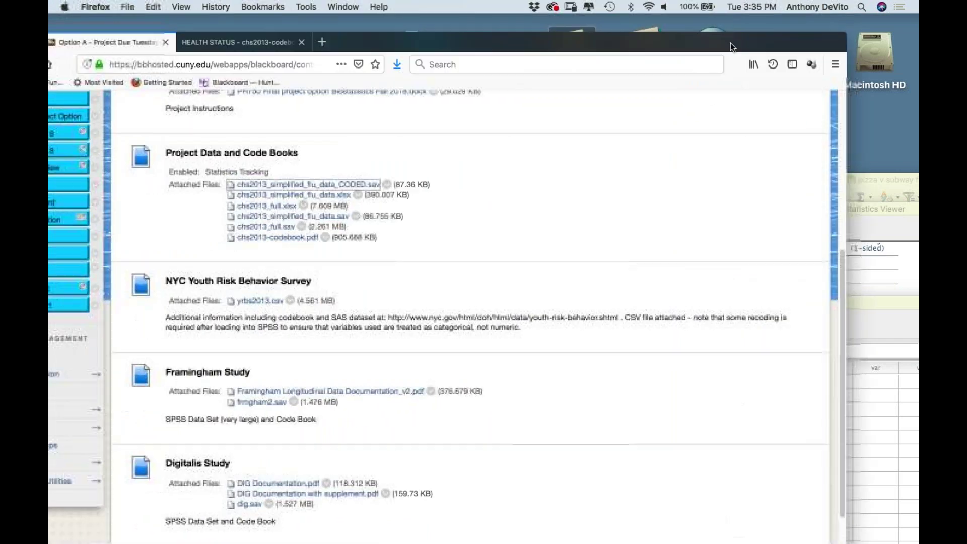
click(397, 65)
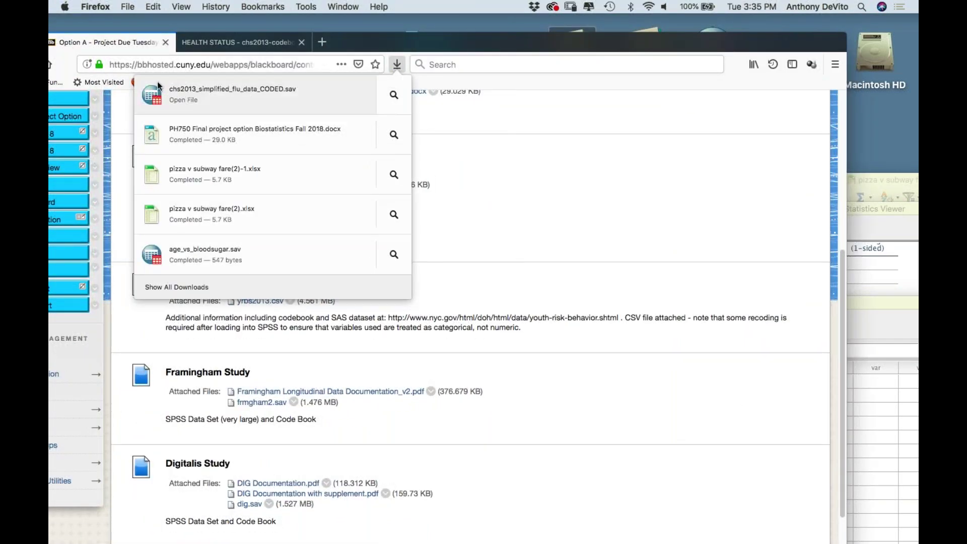
click(160, 99)
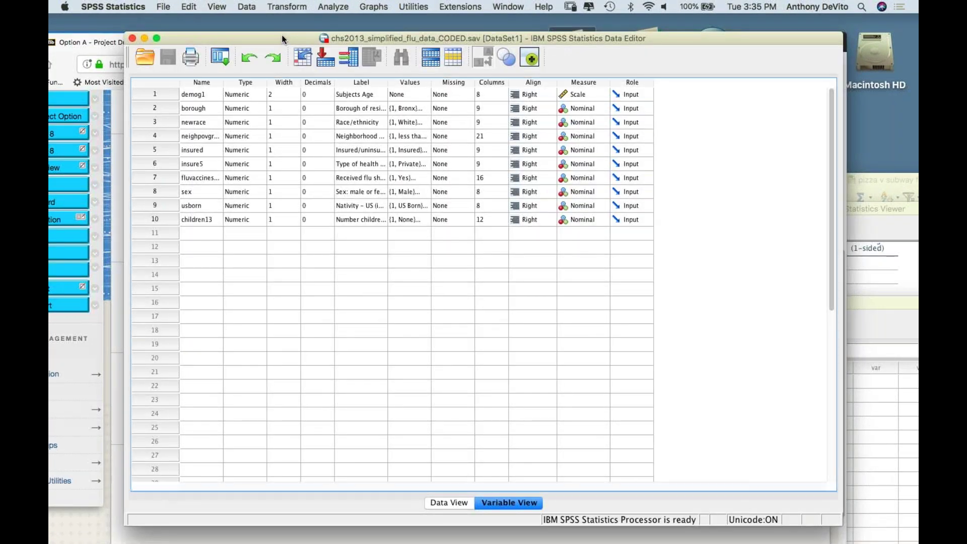
- Position the new dataset's window and browse its case records in the data view
drag(278, 36, 208, 19)
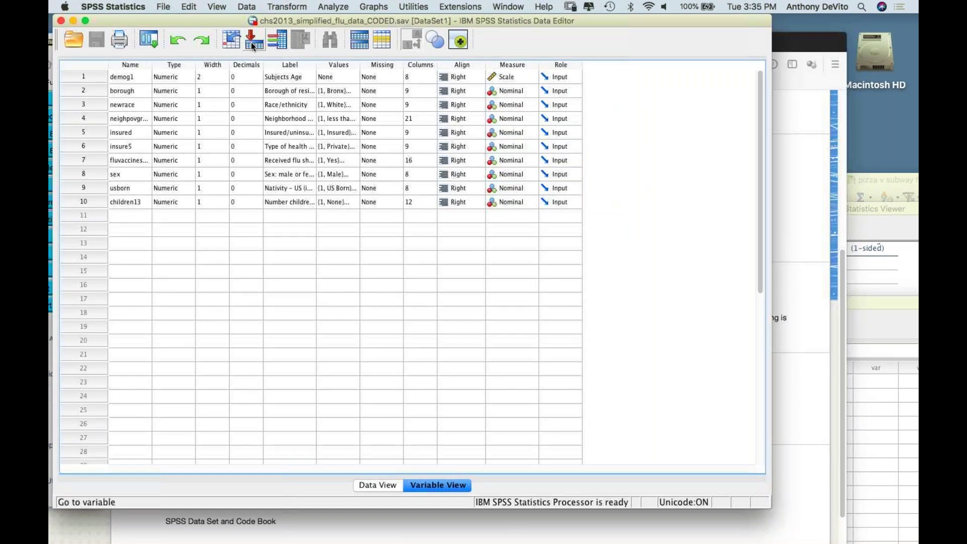
drag(238, 21, 270, 4)
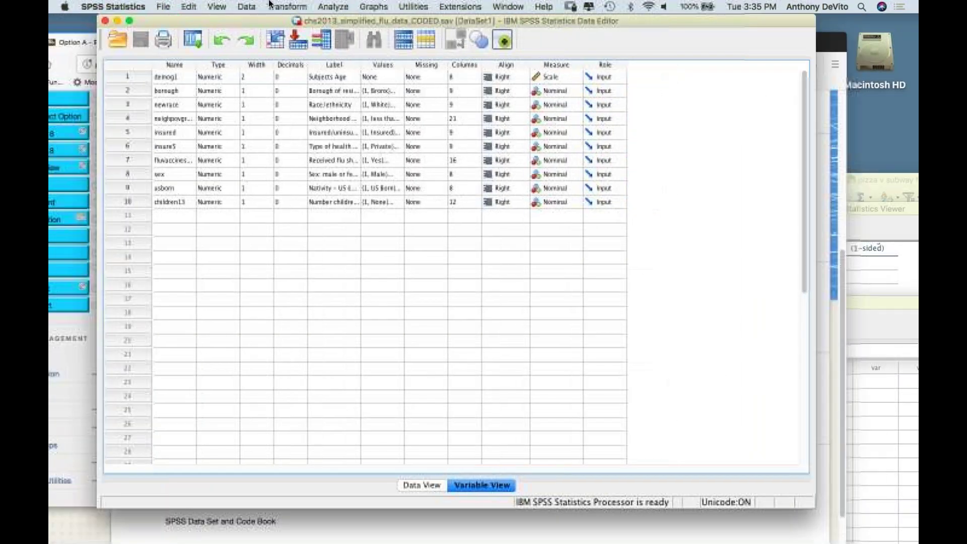
click(423, 486)
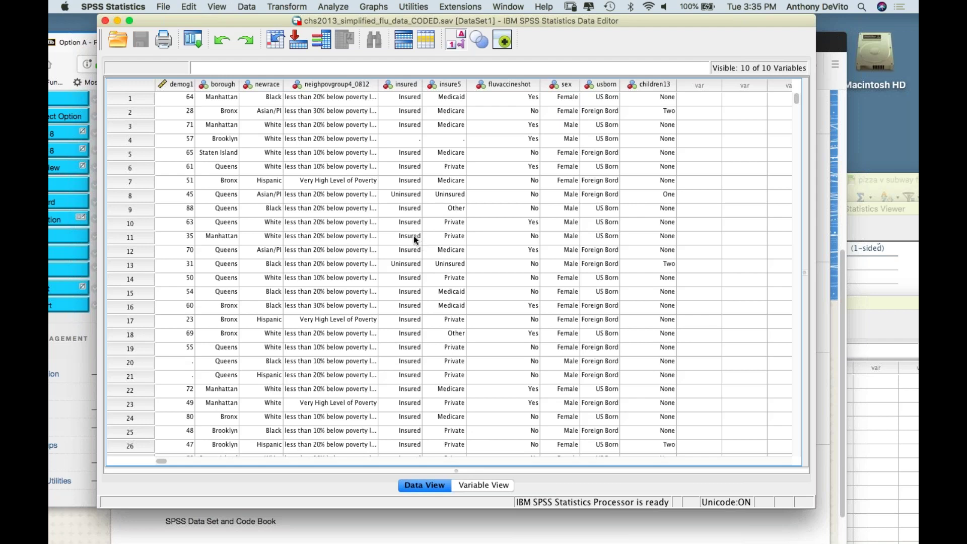
scroll(373, 152, down, 5)
scroll(352, 110, up, 5)
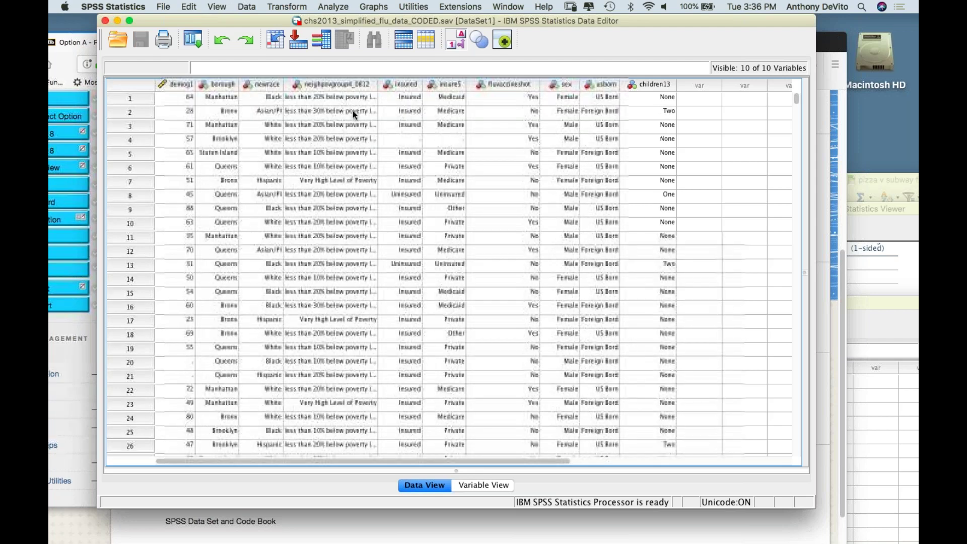
drag(259, 17, 282, 2)
scroll(316, 259, down, 5)
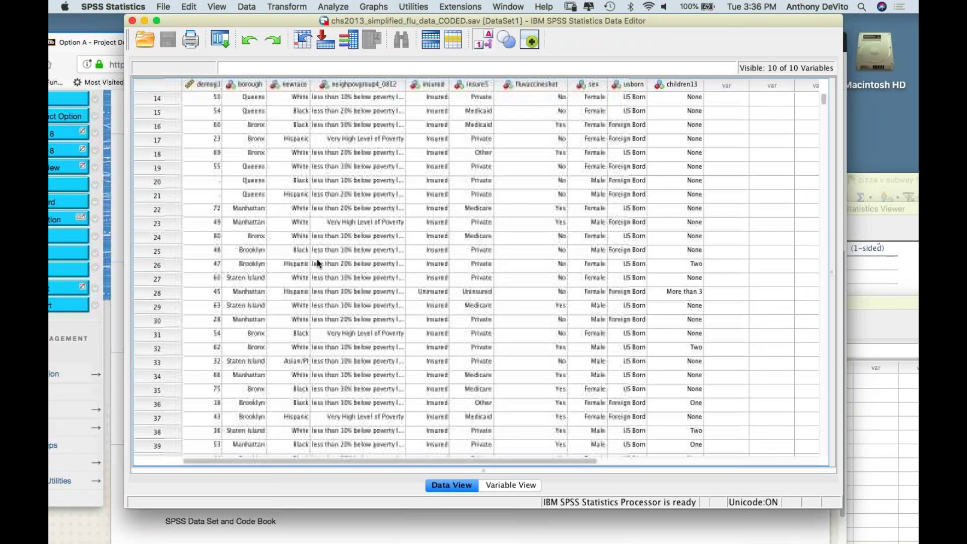
- Widen the Label column in the variable view to show the full labels, and inspect the value labels of borough
click(506, 485)
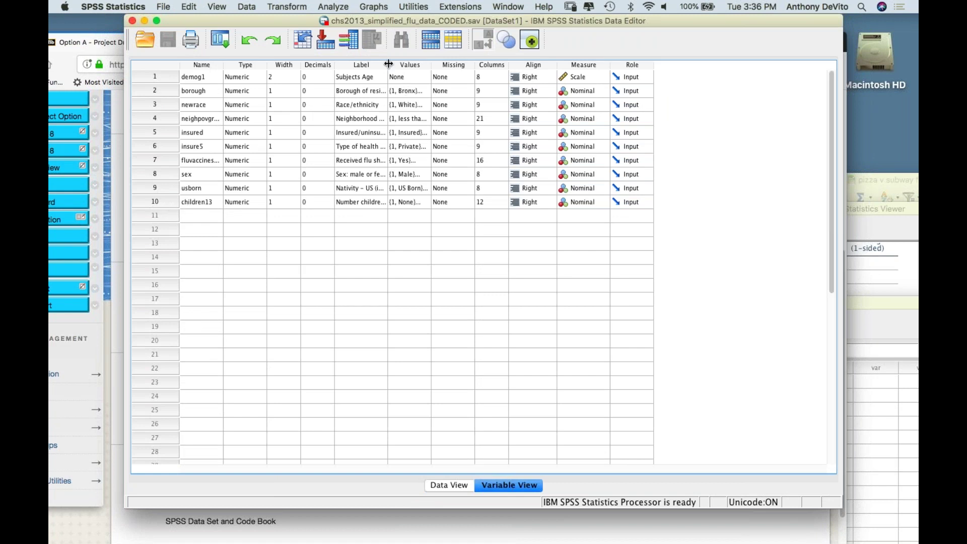
drag(387, 64, 501, 65)
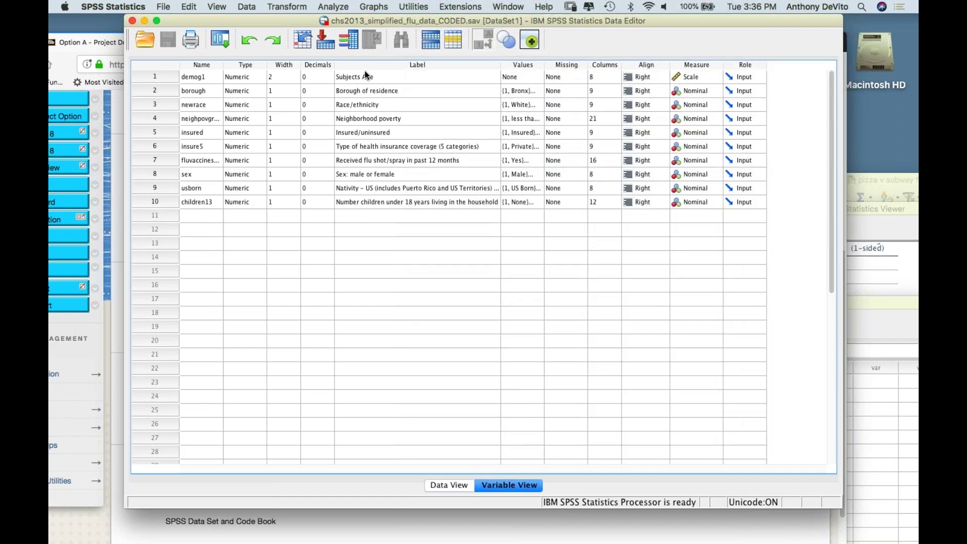
click(410, 88)
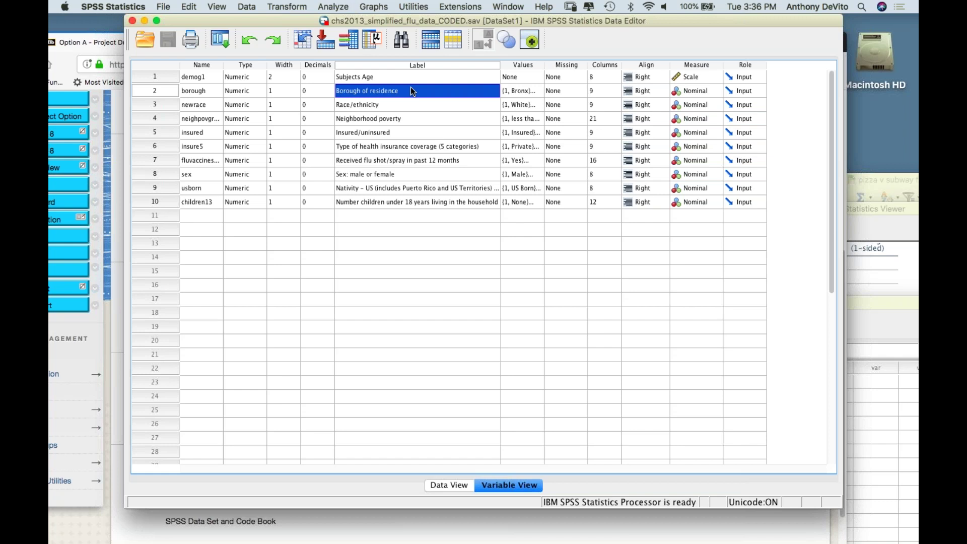
click(540, 92)
click(537, 91)
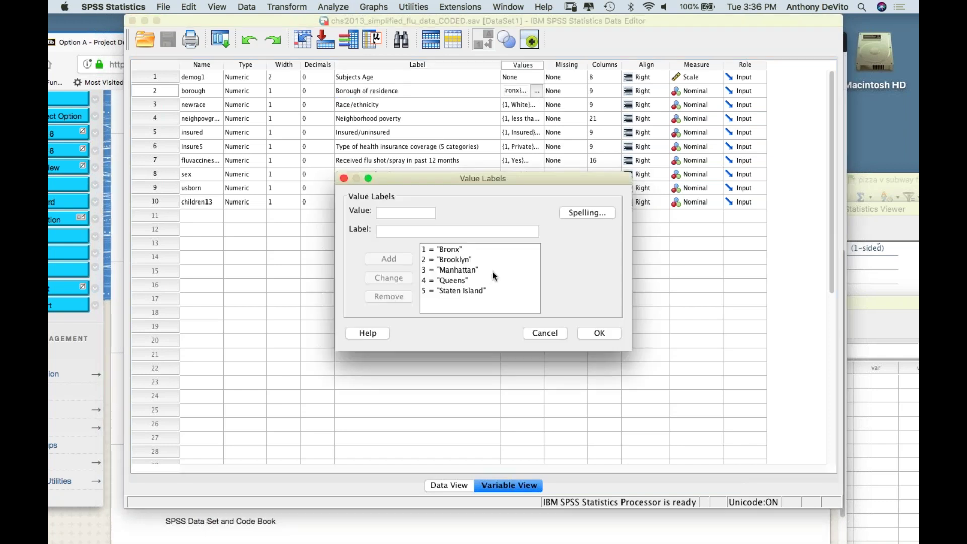
click(545, 330)
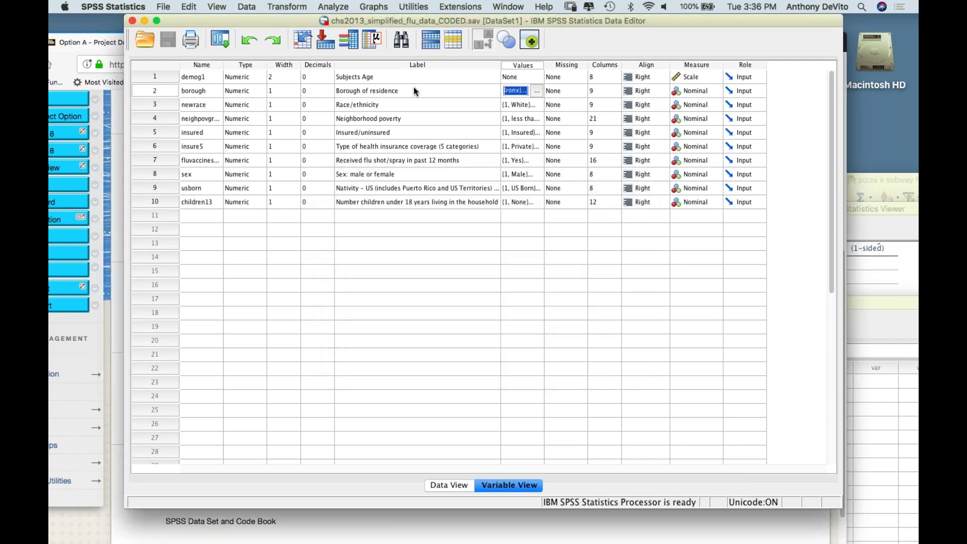
- Review the variable labels, including race/ethnicity, neighborhood poverty, insurance status and type, flu shot, nativity and number of children
click(395, 135)
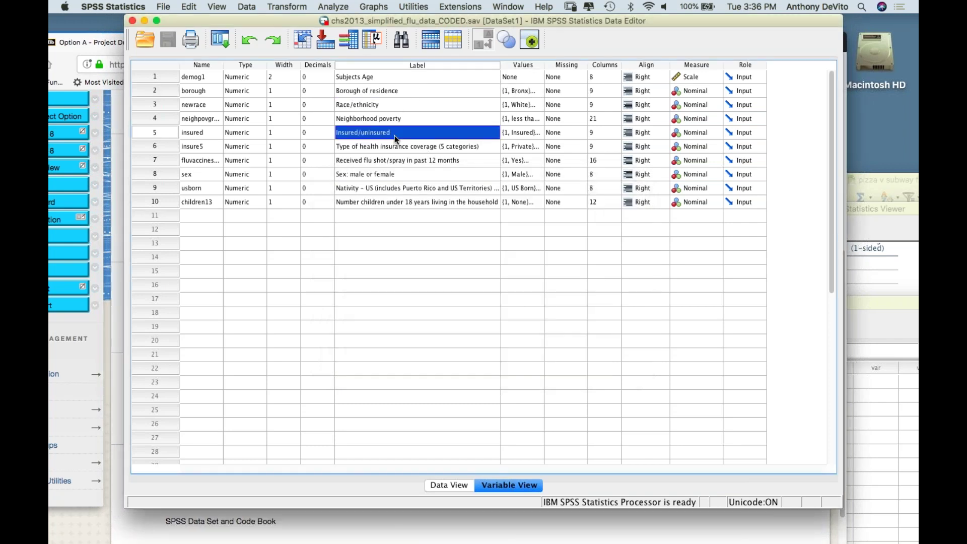
click(392, 105)
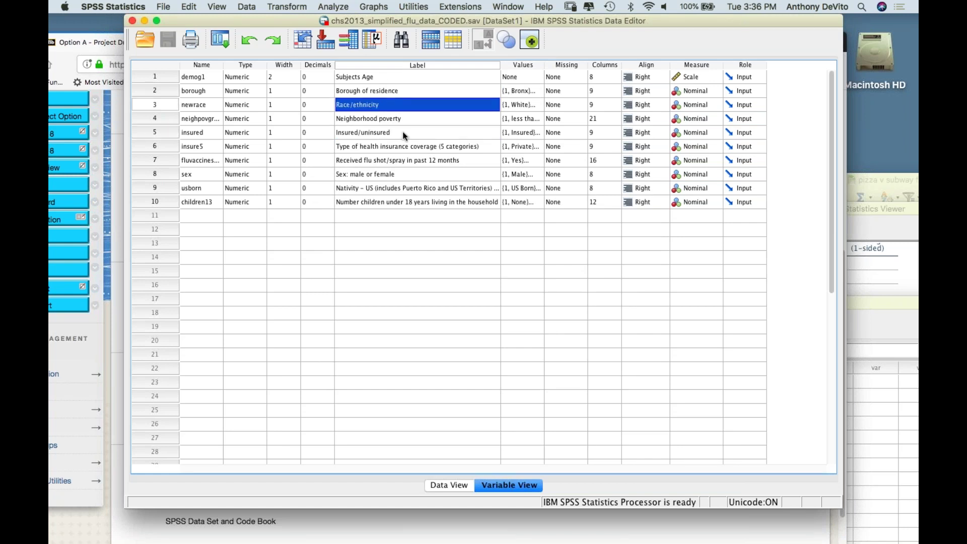
click(405, 122)
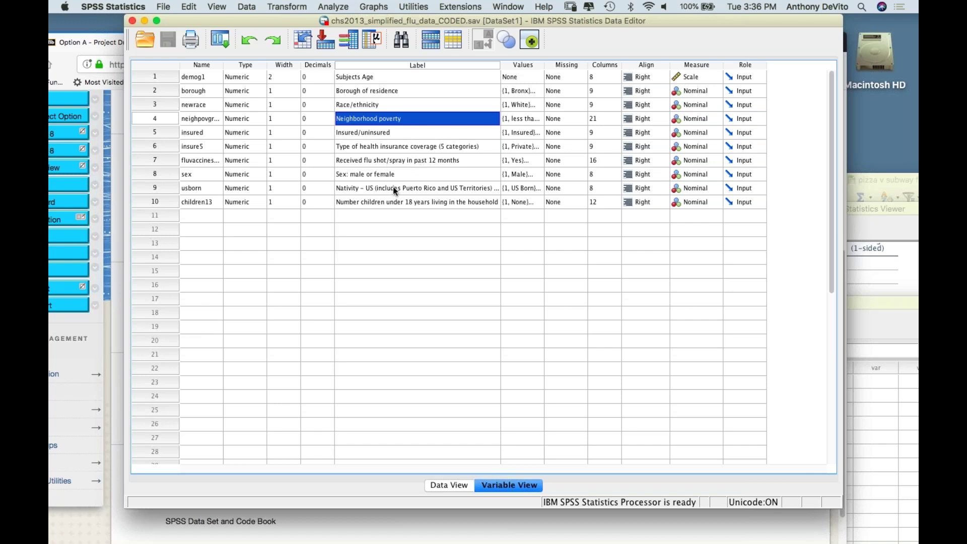
click(399, 163)
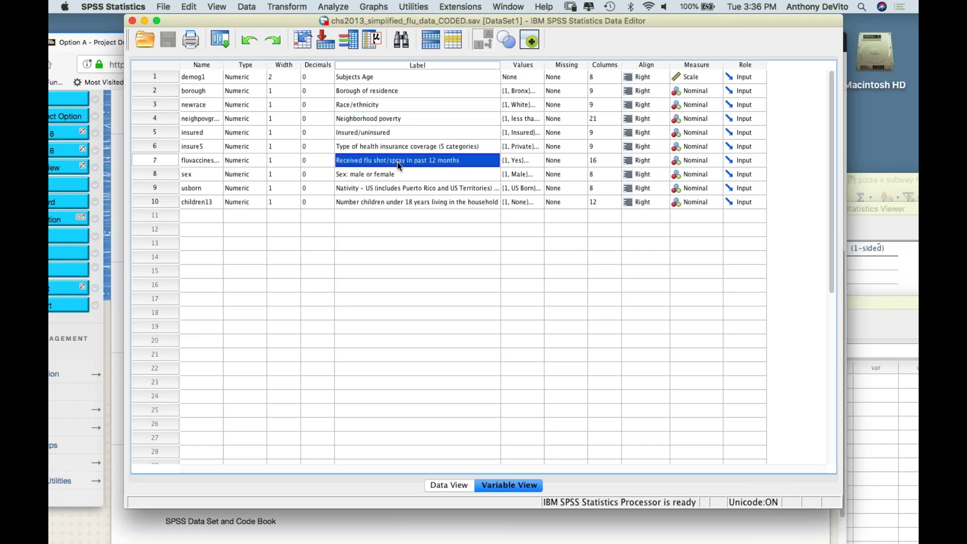
click(393, 146)
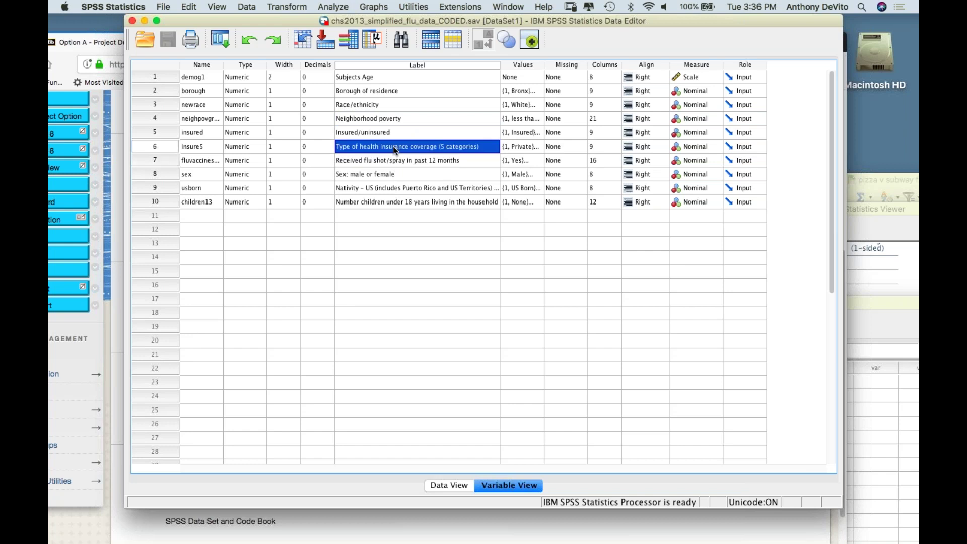
click(391, 188)
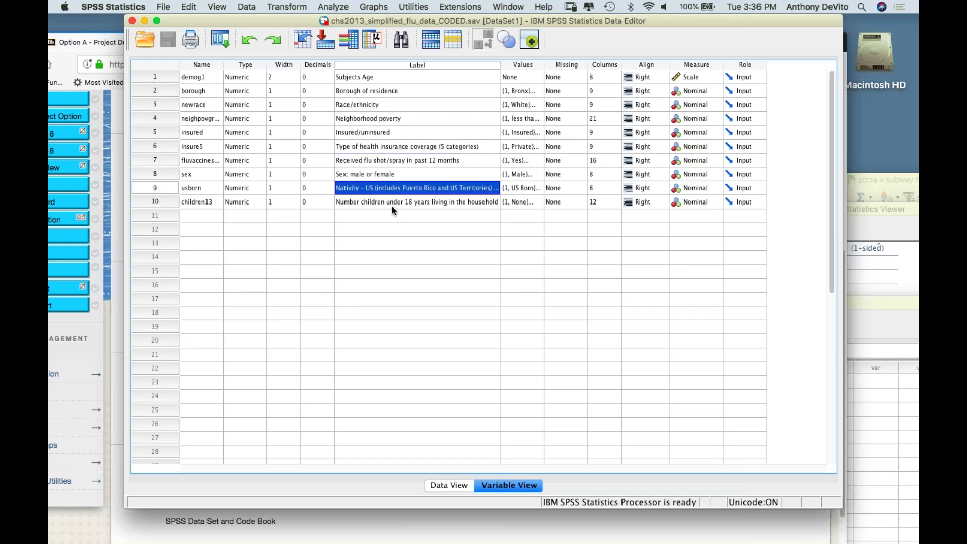
click(392, 204)
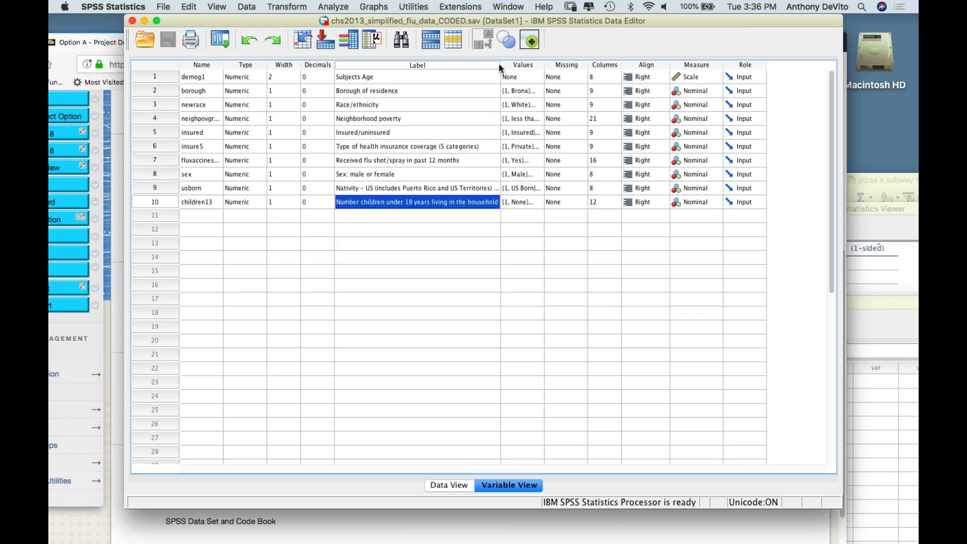
click(448, 244)
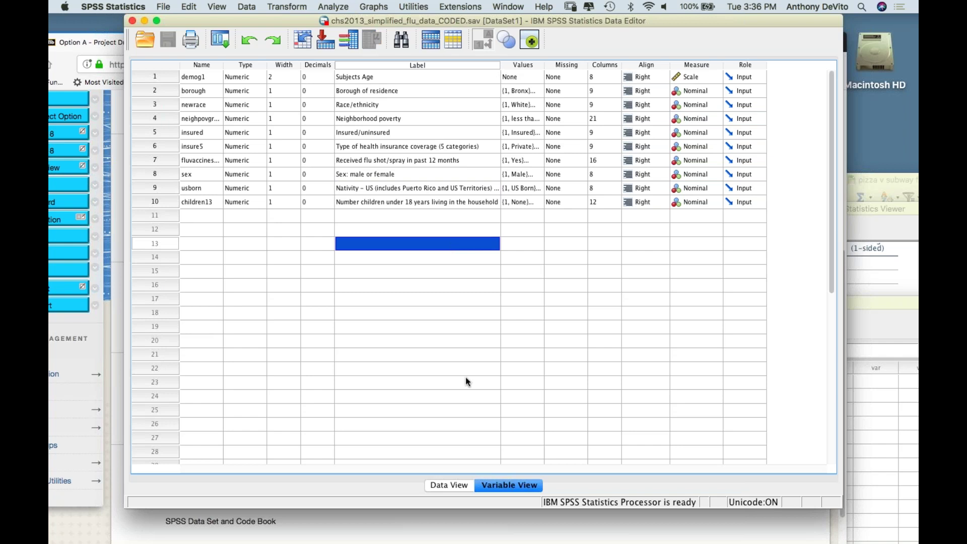
- Show the case records in the data view and move the dataset window aside to uncover the Project Data and Code Books page
click(444, 484)
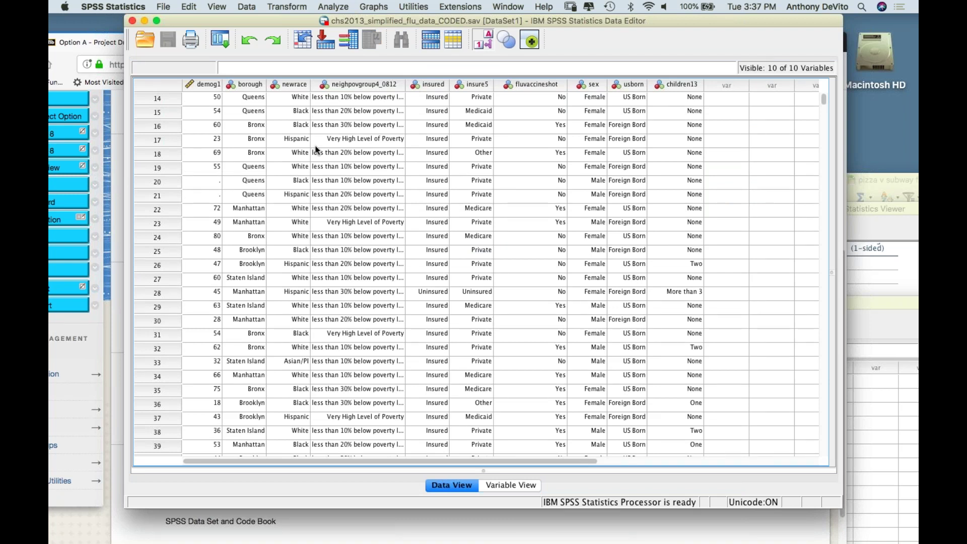
drag(271, 17, 455, 25)
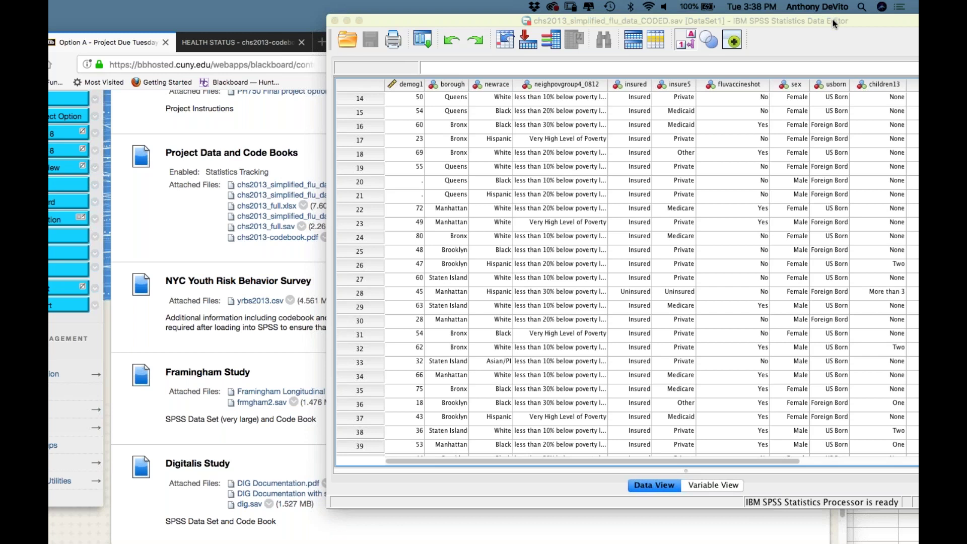
click(496, 23)
drag(497, 23, 570, 15)
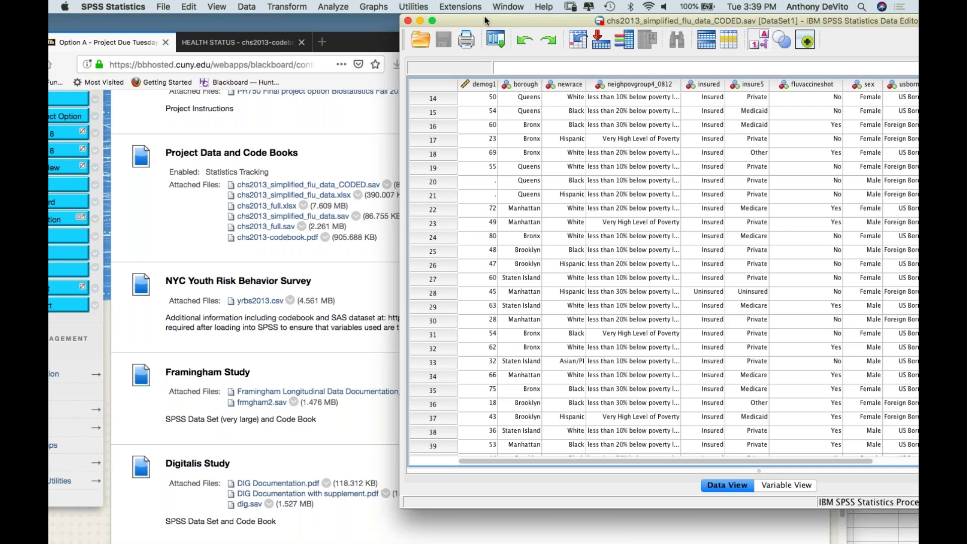
drag(485, 20, 326, 7)
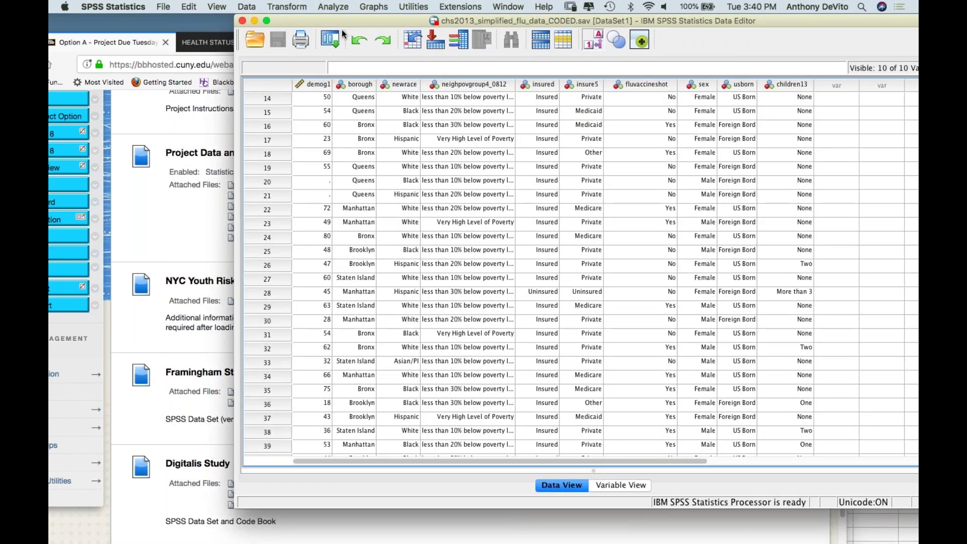
click(507, 7)
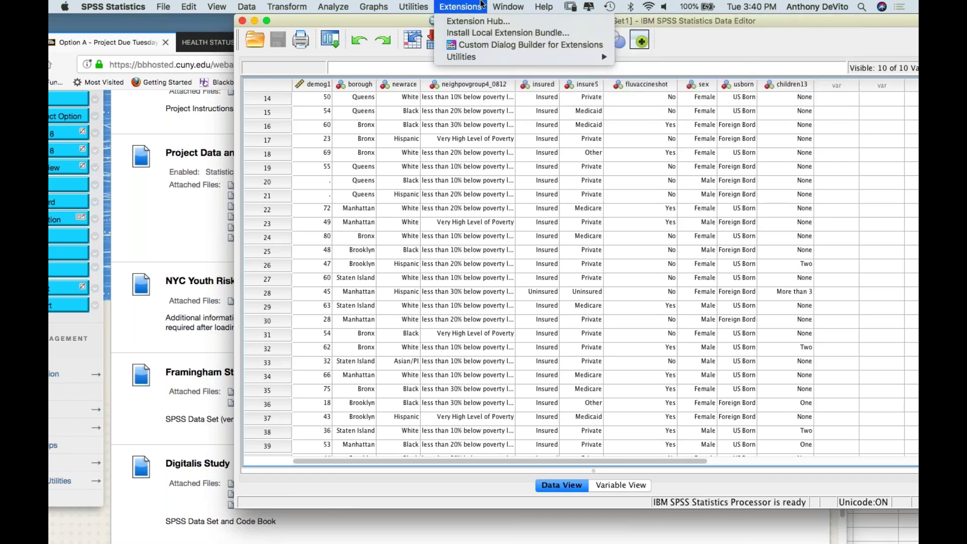
click(409, 6)
click(409, 6)
click(409, 6)
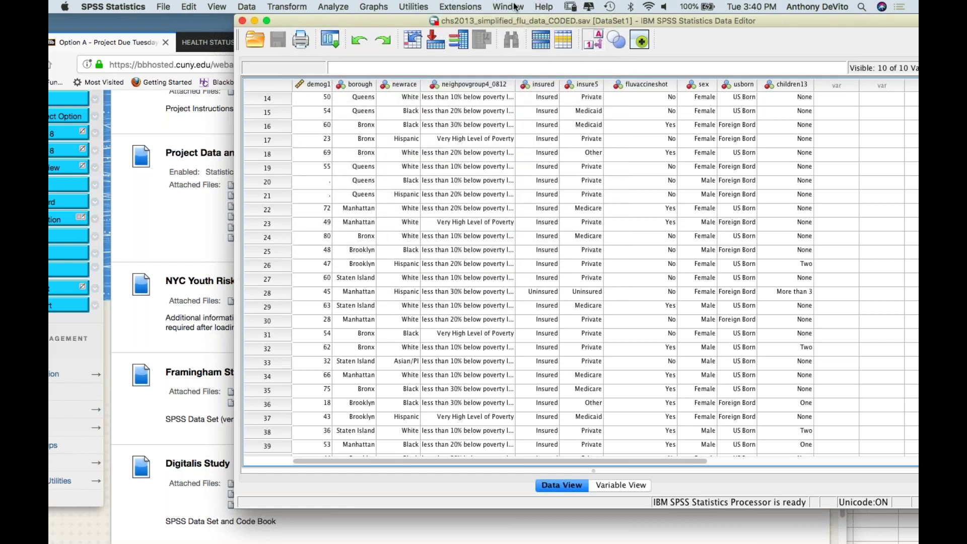
click(508, 7)
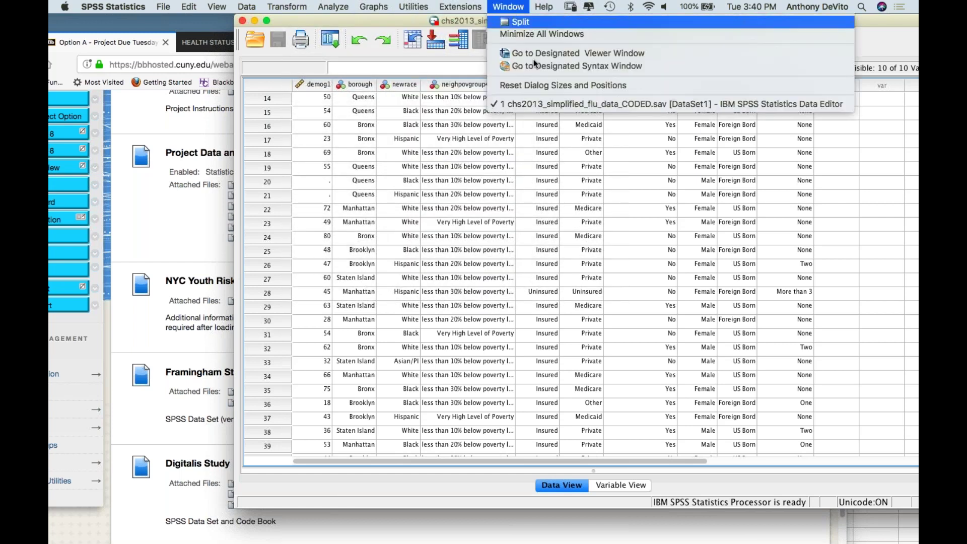
click(554, 105)
- Return to the variable view, bring the whole dataset window back into sight and widen the Label column
click(621, 485)
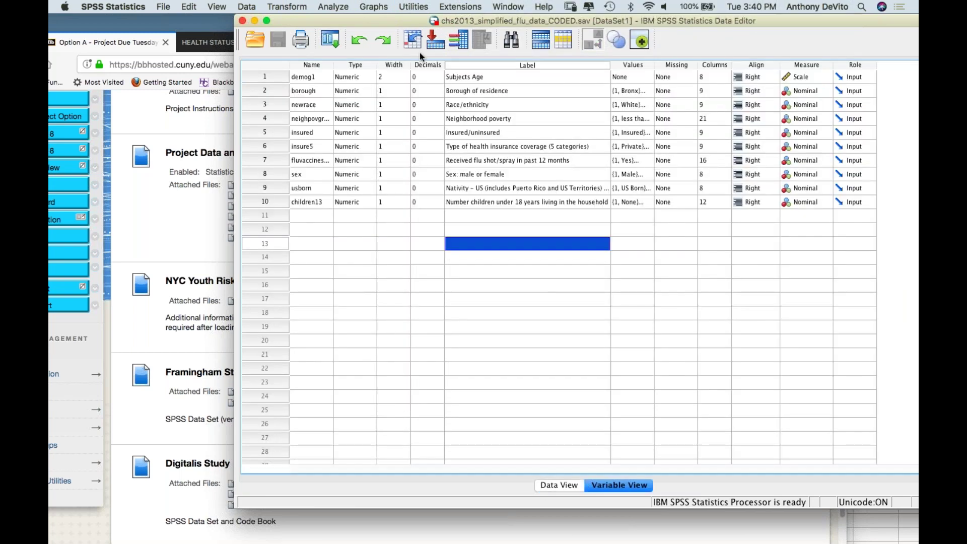
drag(407, 23, 268, 20)
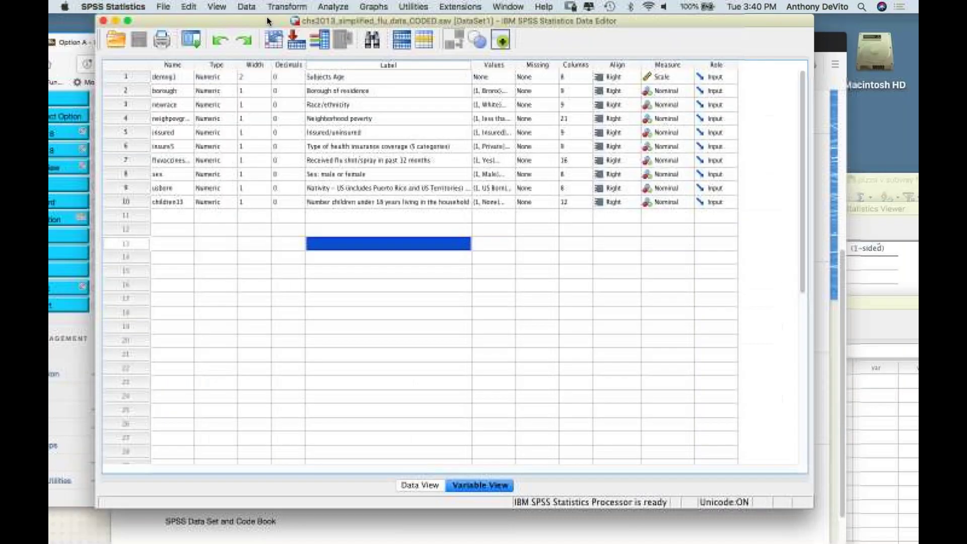
drag(471, 64, 492, 65)
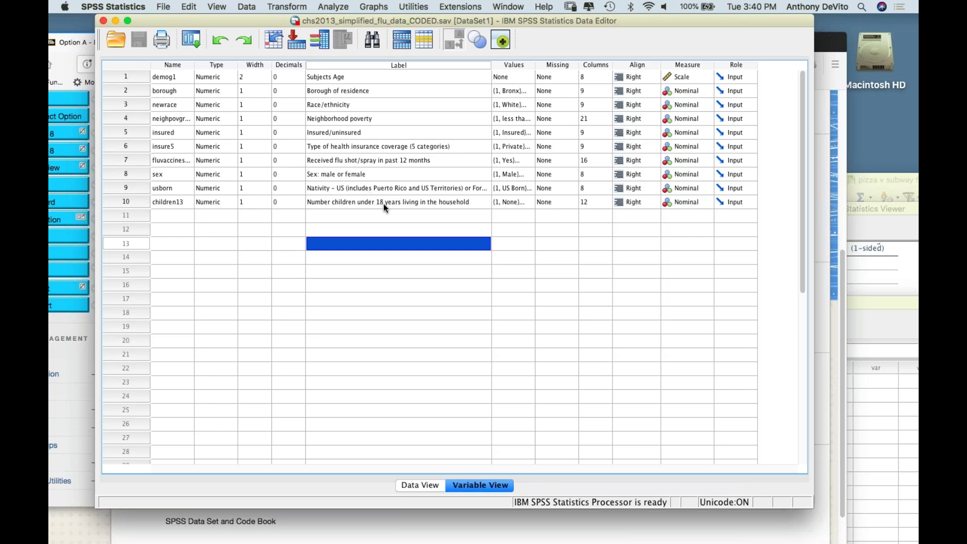
click(455, 199)
click(435, 233)
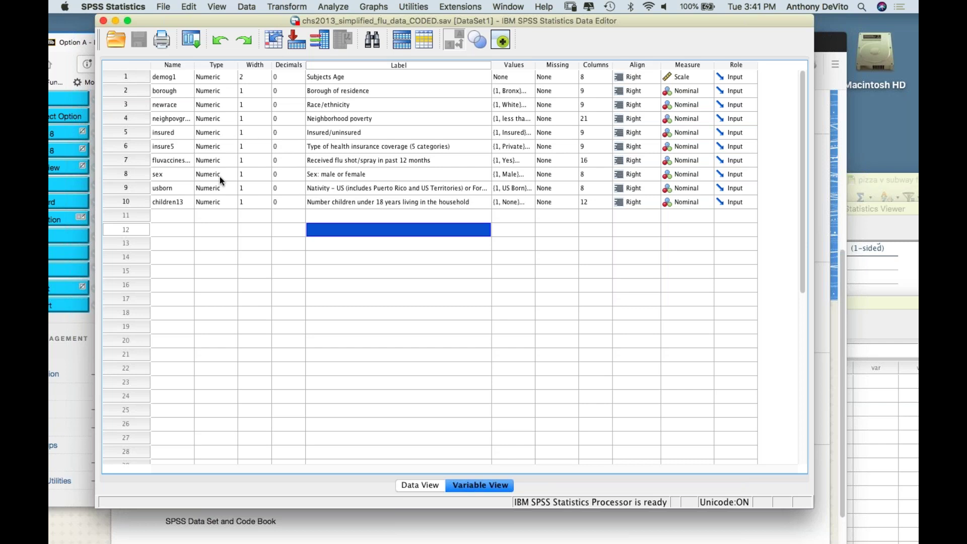
- Point out the flu vaccine and insured variables, and inspect the value labels of insured
click(126, 160)
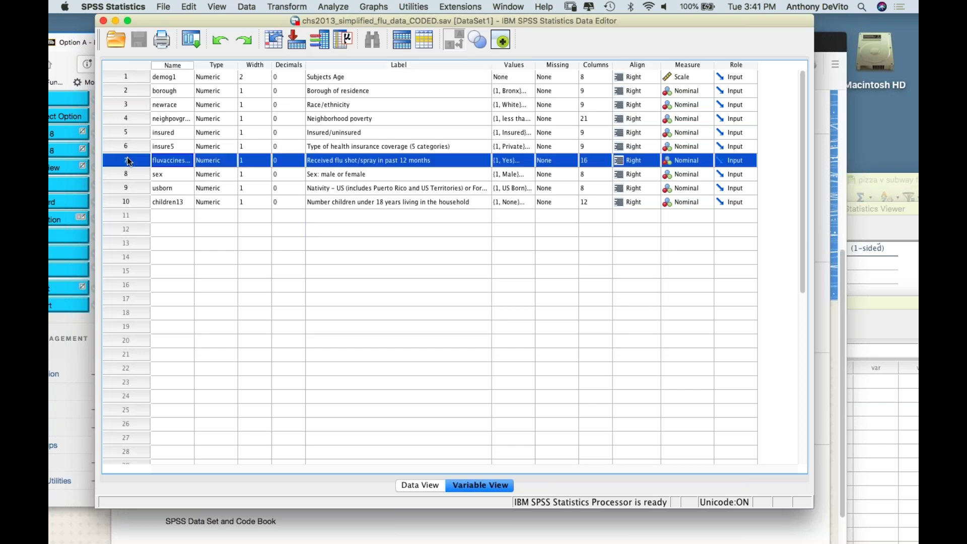
click(138, 130)
click(526, 130)
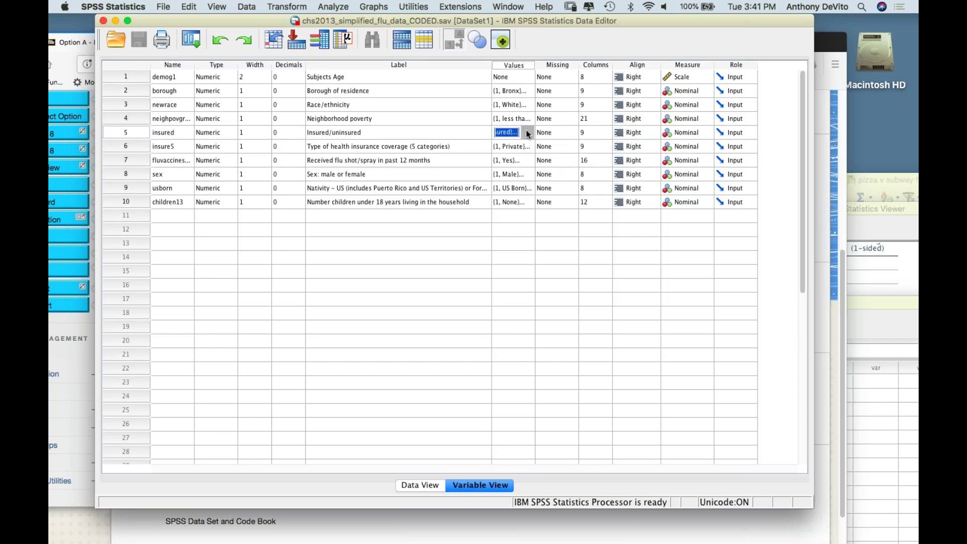
click(526, 132)
click(513, 330)
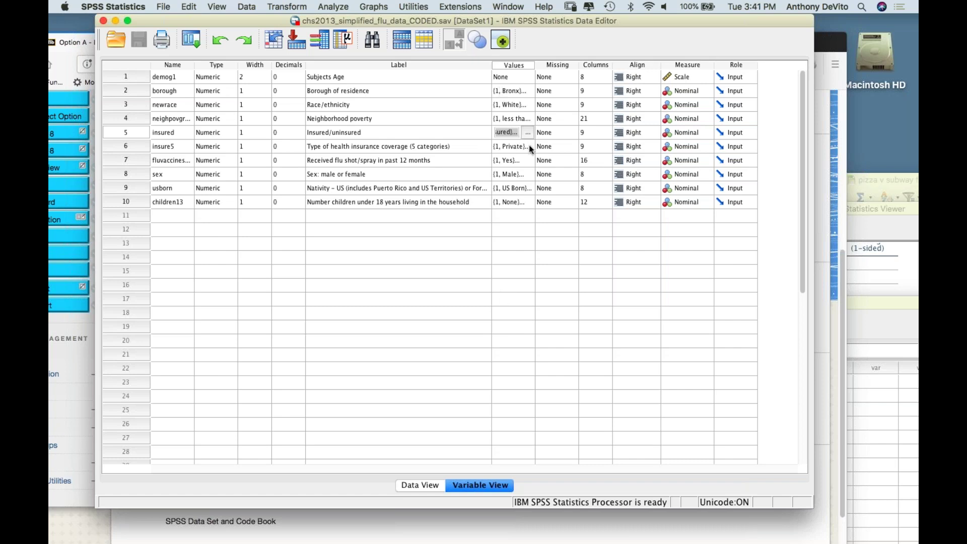
click(525, 217)
click(527, 216)
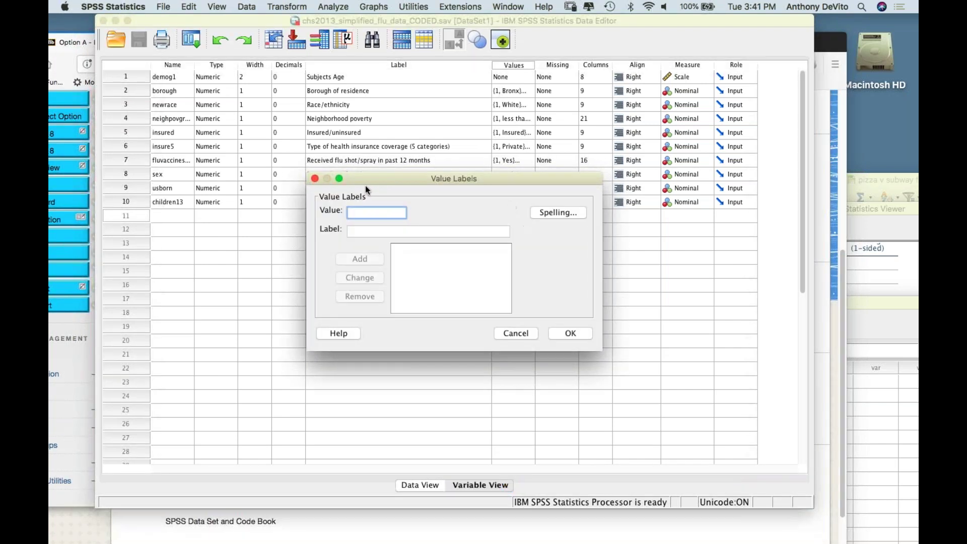
click(314, 179)
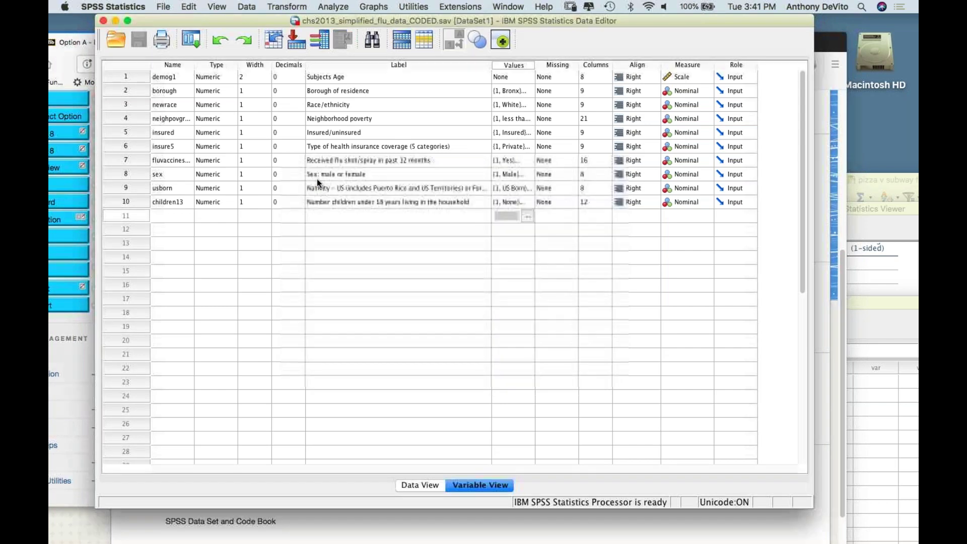
- Run Crosstabs with Insured/uninsured as the row variable and Received flu shot/spray in past 12 months as the column variable
click(333, 6)
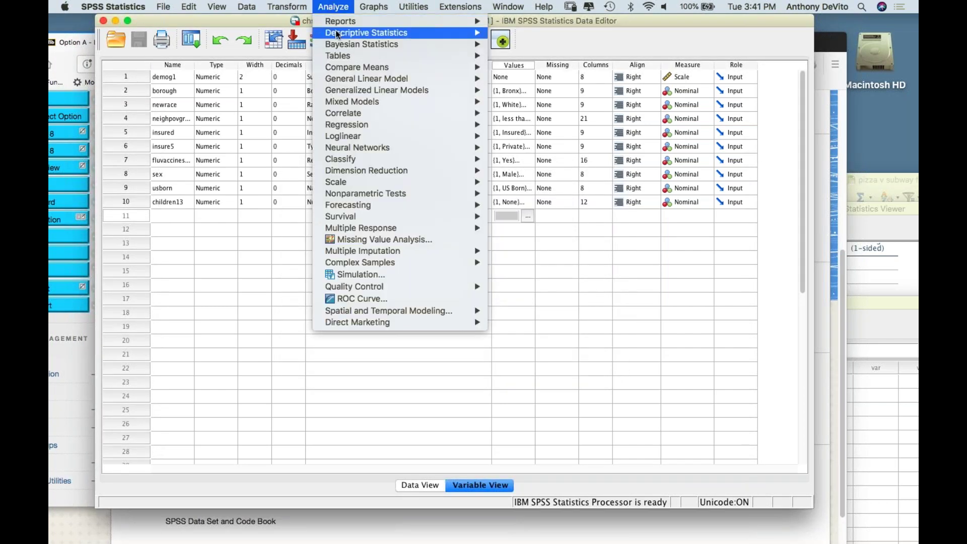
mouse_move(453, 33)
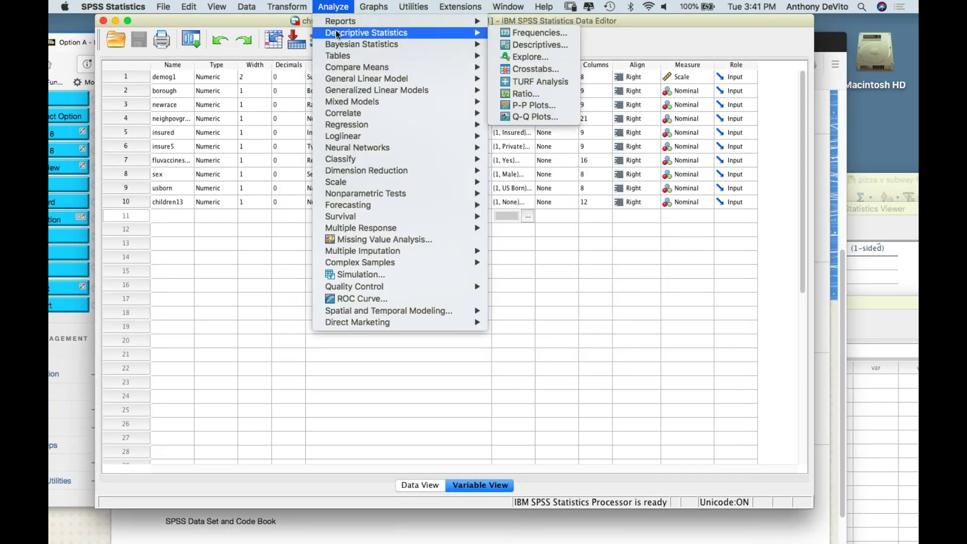
click(518, 74)
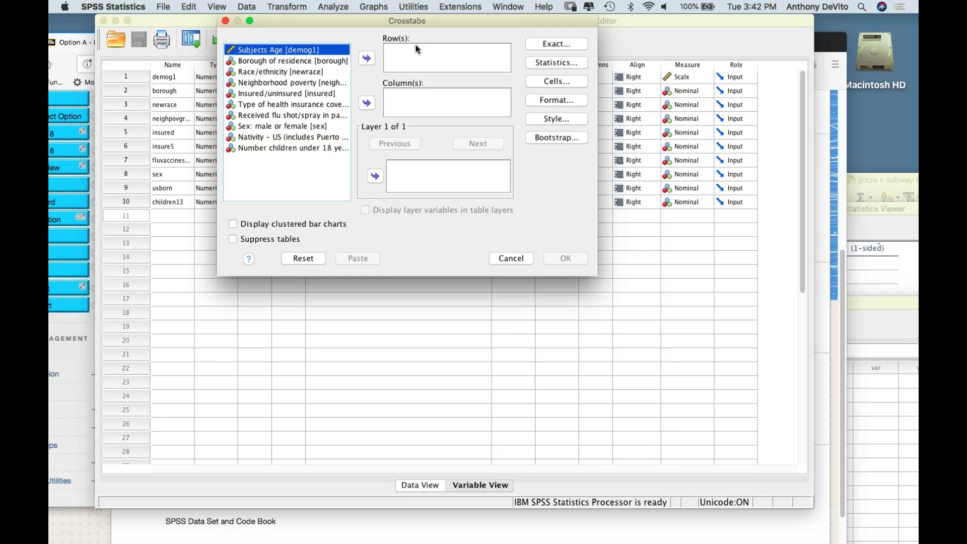
click(242, 93)
click(366, 59)
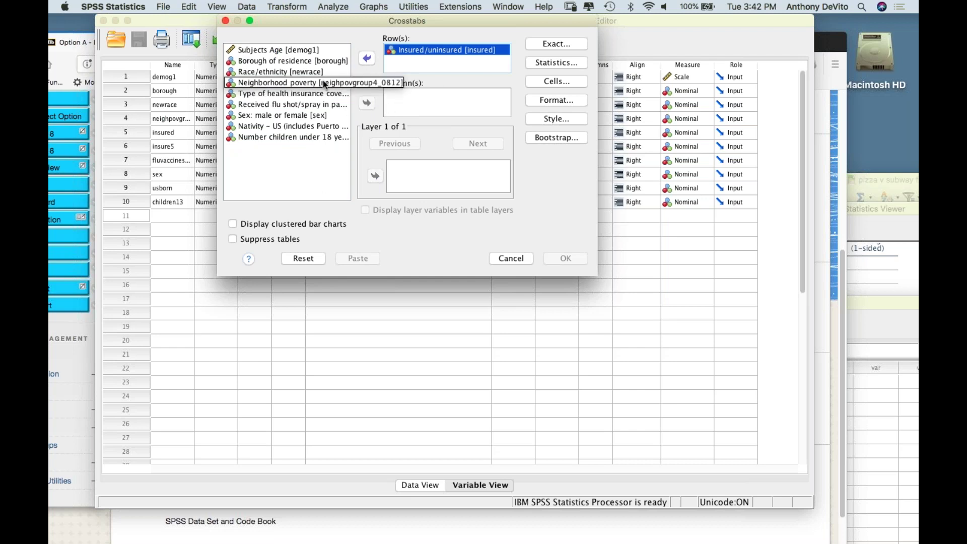
click(282, 104)
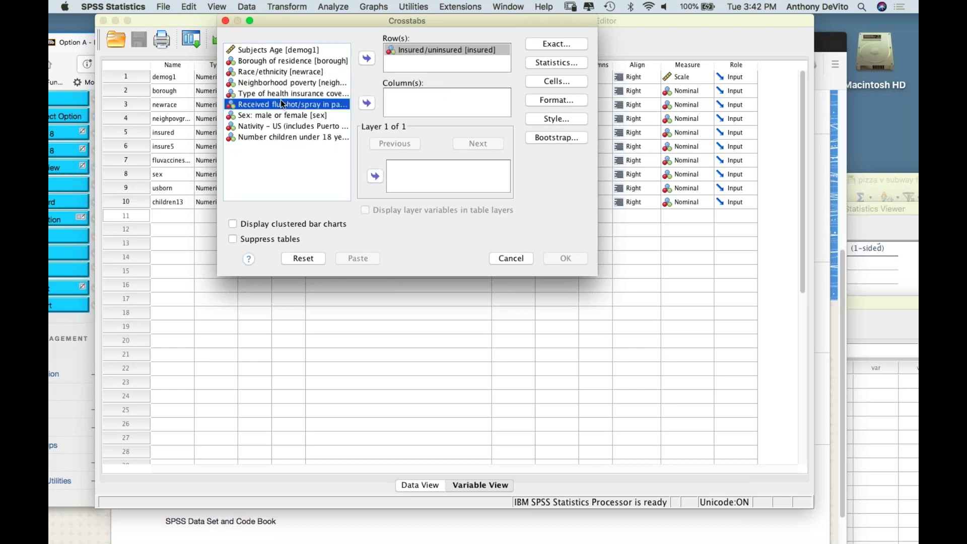
click(367, 102)
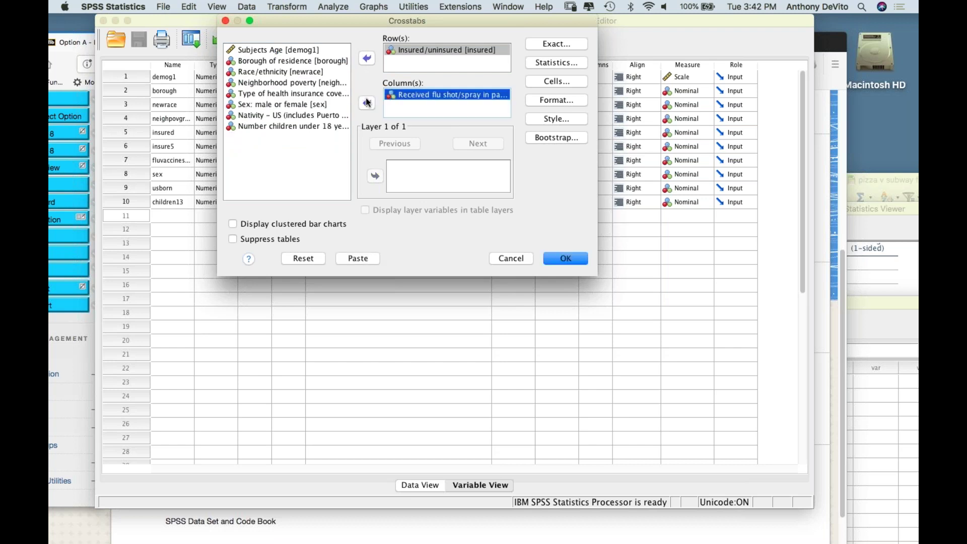
click(567, 256)
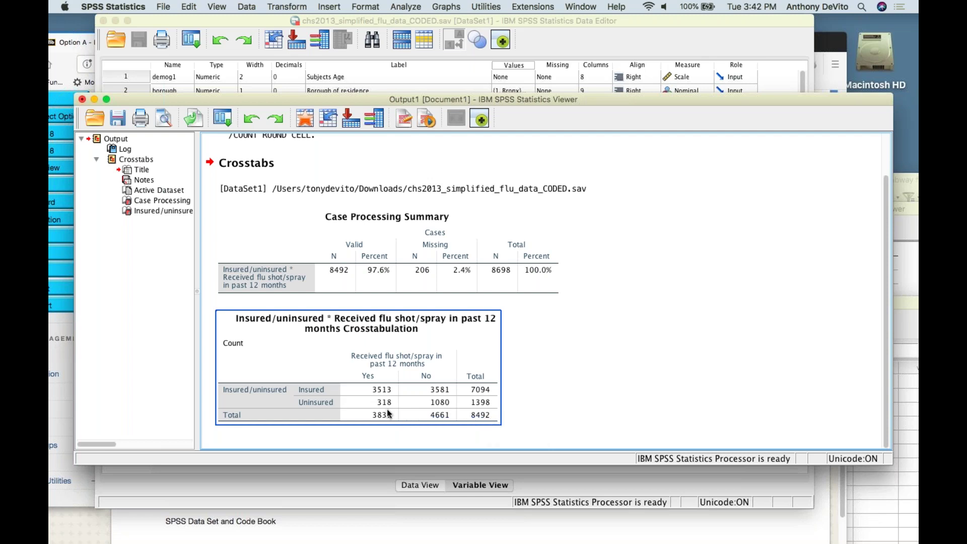
- Rerun the Crosstabs of Insured/uninsured by Received flu shot/spray with row percentages added to the cells, and select the new crosstabulation
click(405, 7)
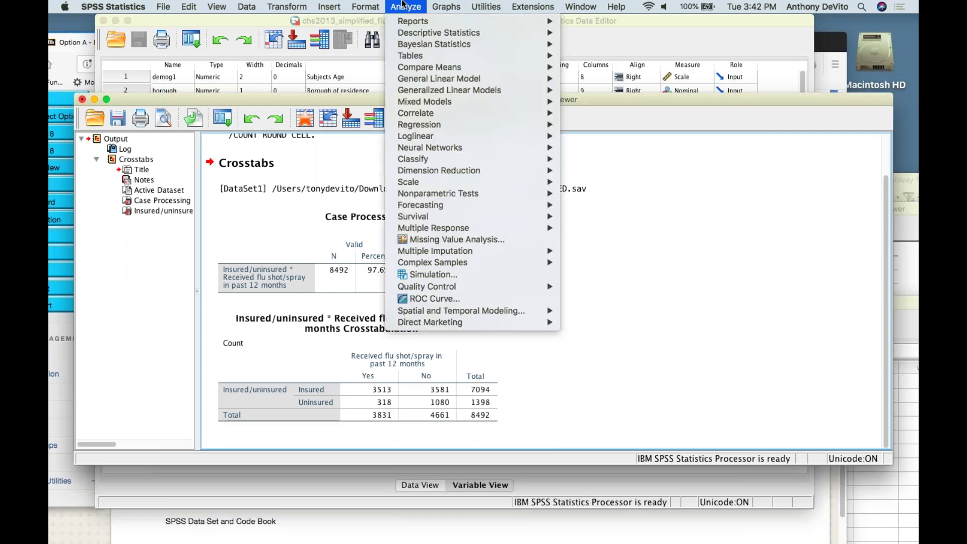
mouse_move(418, 31)
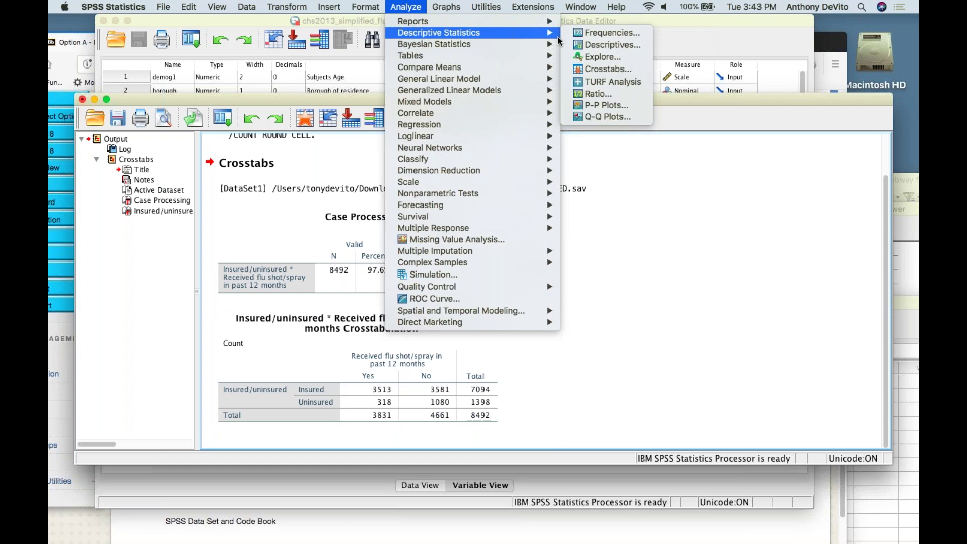
click(593, 68)
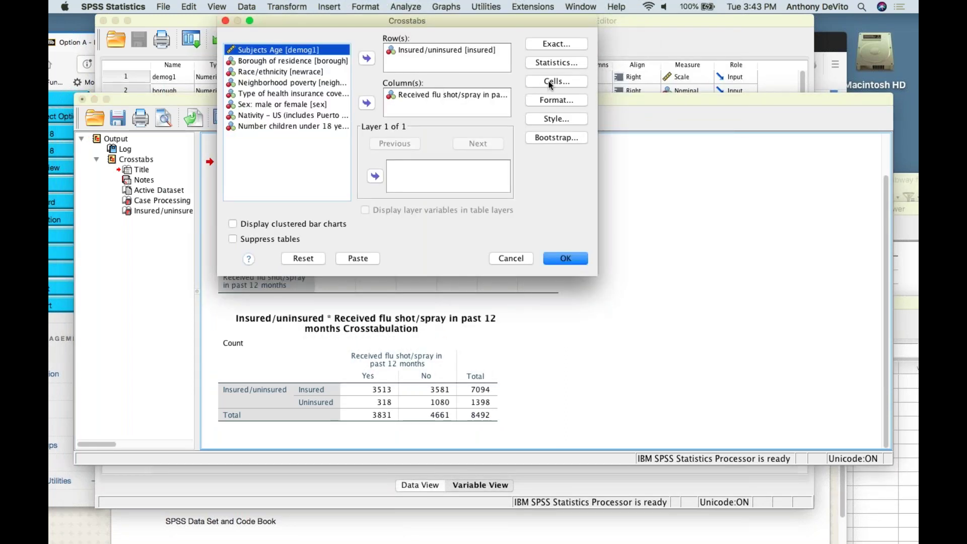
click(550, 82)
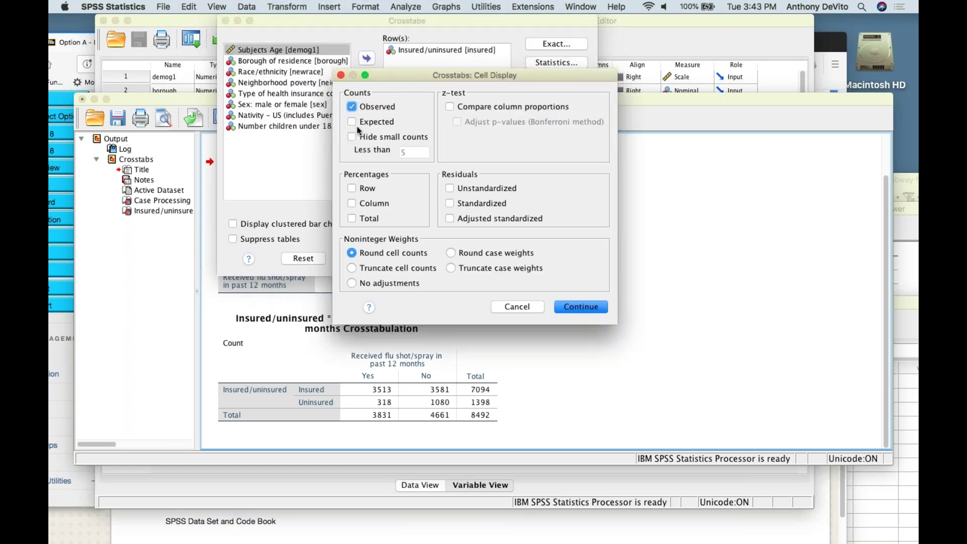
click(352, 188)
click(574, 307)
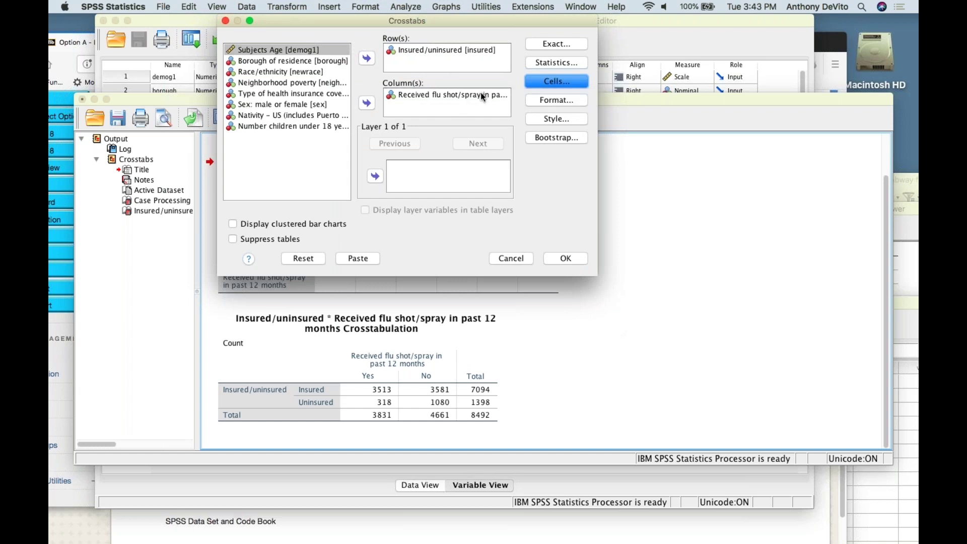
click(566, 259)
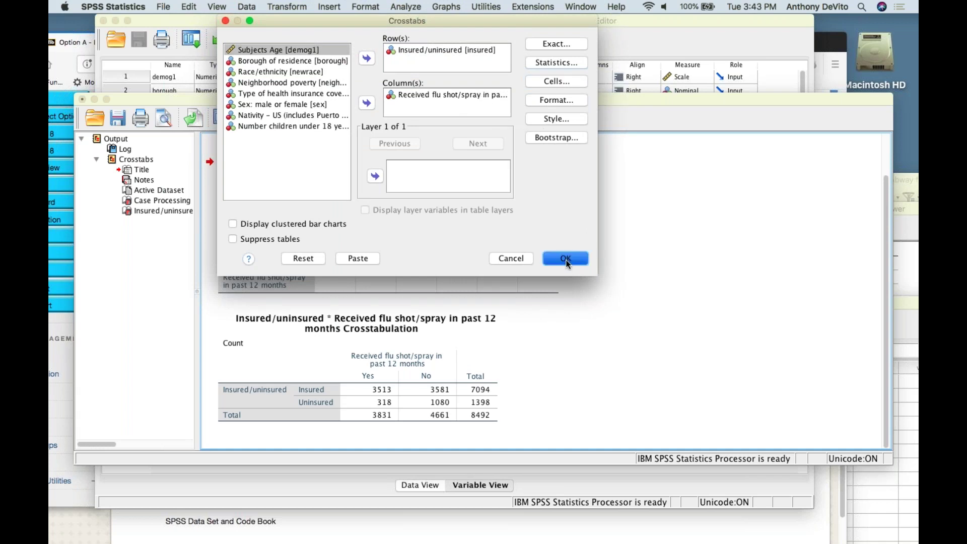
click(566, 259)
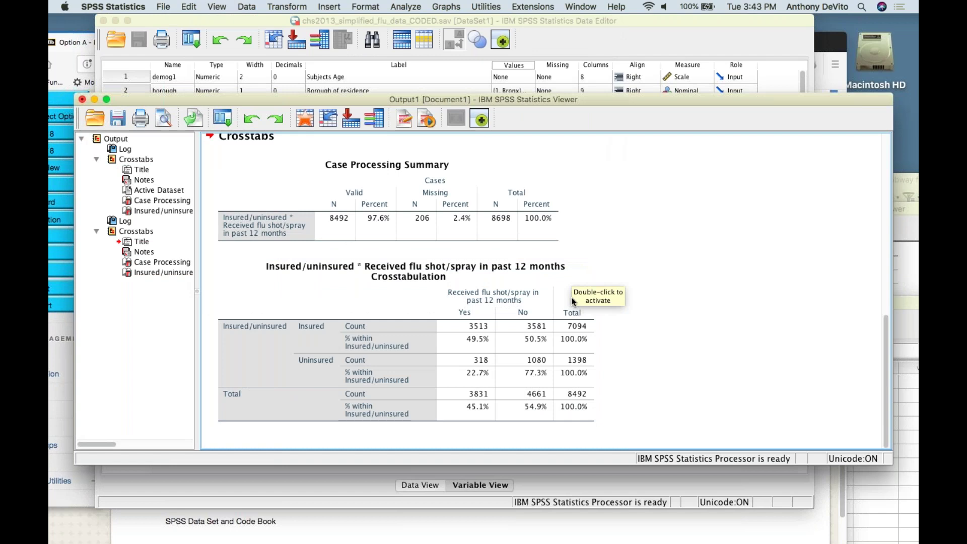
click(571, 297)
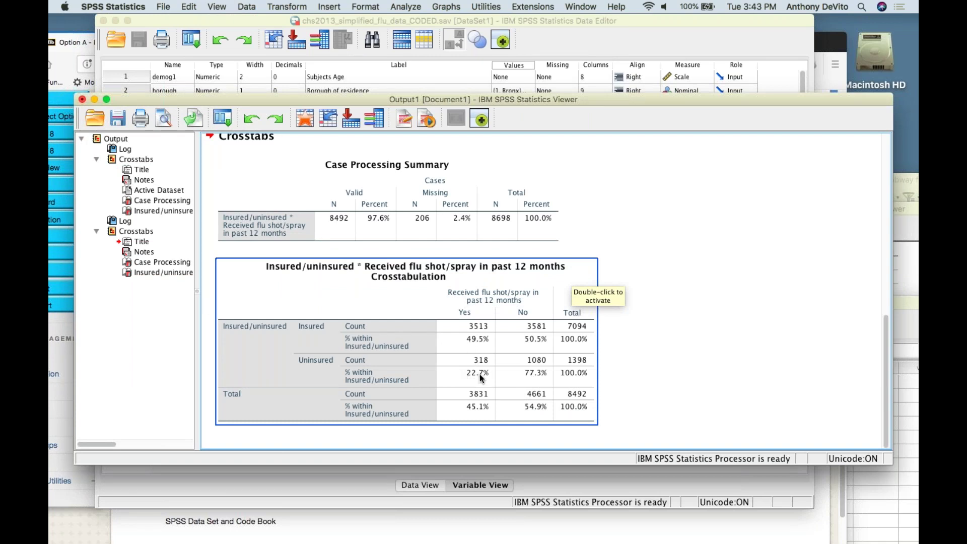
- Rerun the insured by flu shot Crosstabs with the Chi-square and Risk statistics added, keeping observed counts and row percentages
click(405, 7)
mouse_move(503, 33)
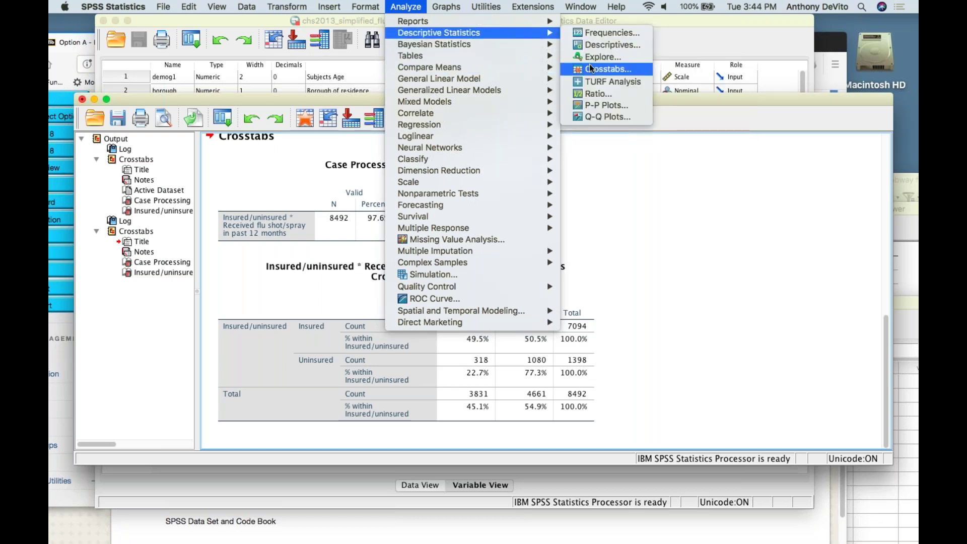
click(589, 65)
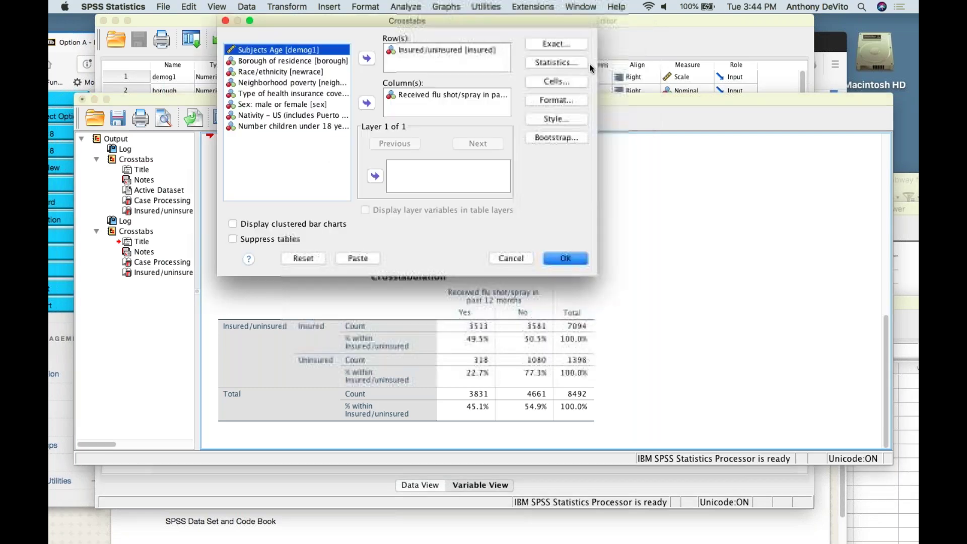
click(557, 81)
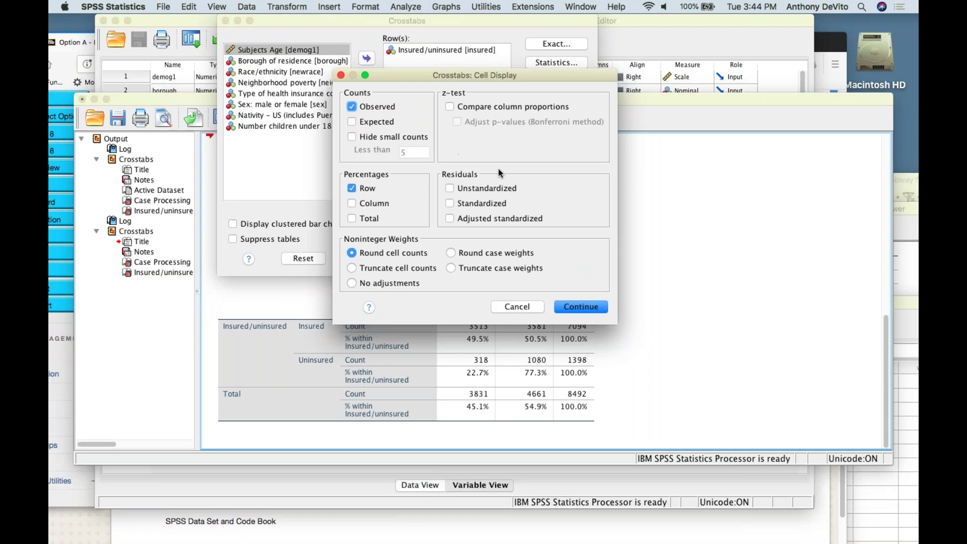
click(531, 307)
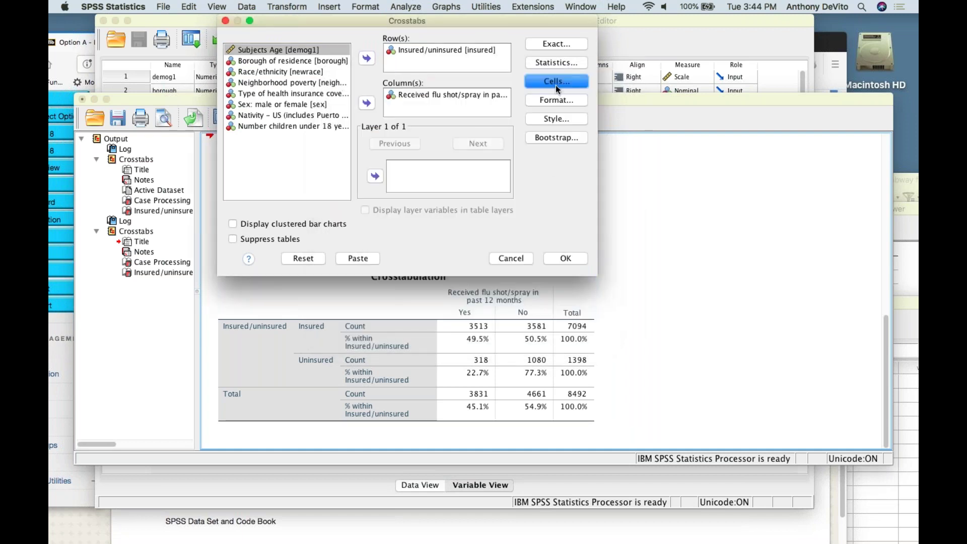
click(556, 61)
click(392, 95)
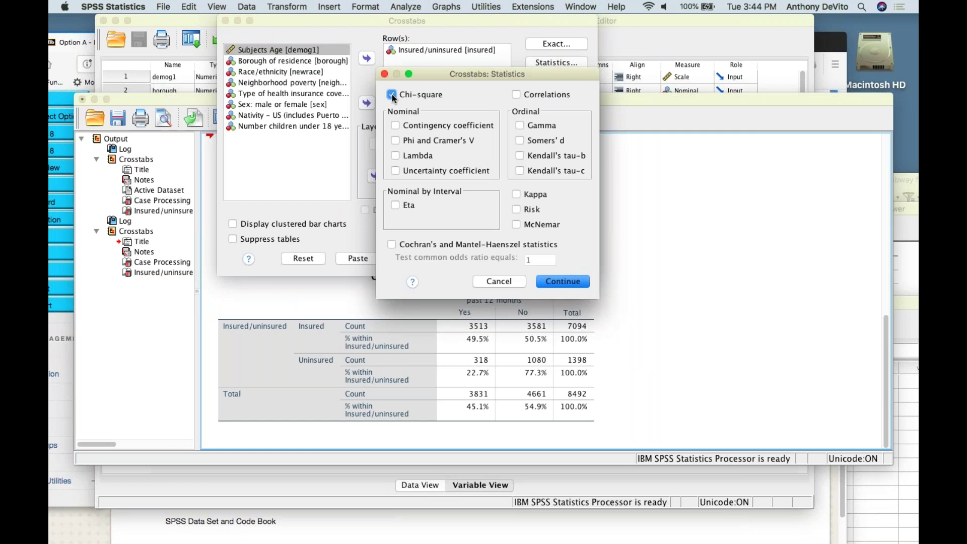
click(517, 209)
click(564, 281)
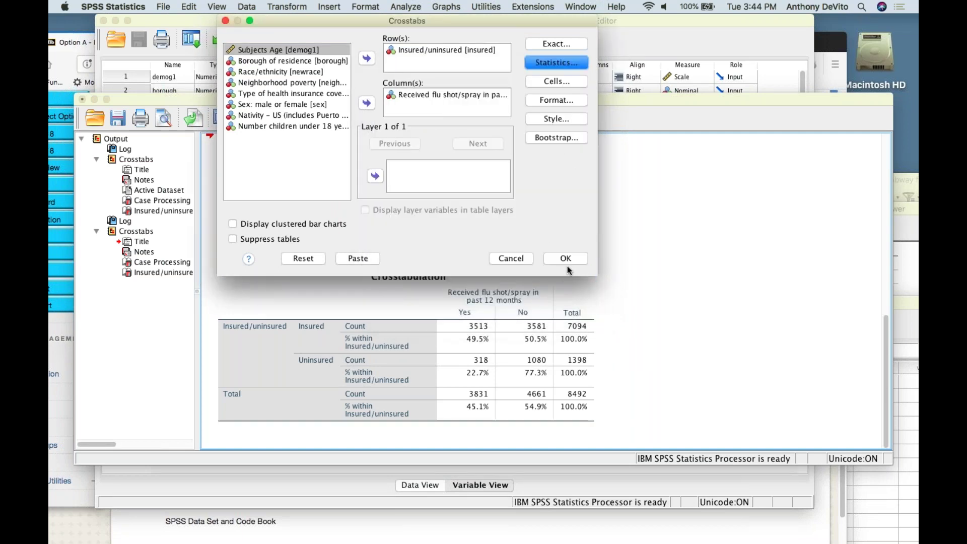
click(565, 259)
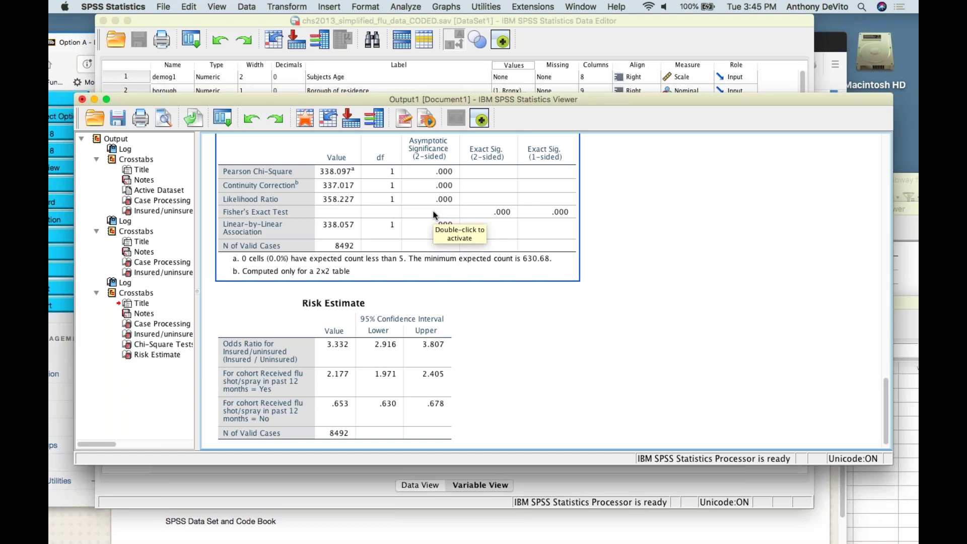
- Examine the Risk Estimate table's odds ratio and 95% confidence interval alongside the chi-square tests
scroll(449, 258, down, 1)
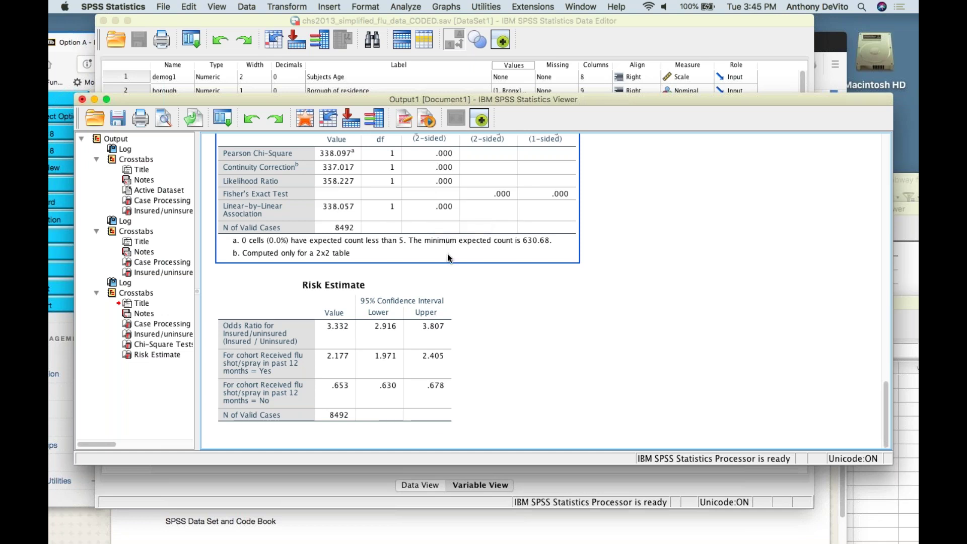
click(431, 297)
scroll(431, 297, up, 1)
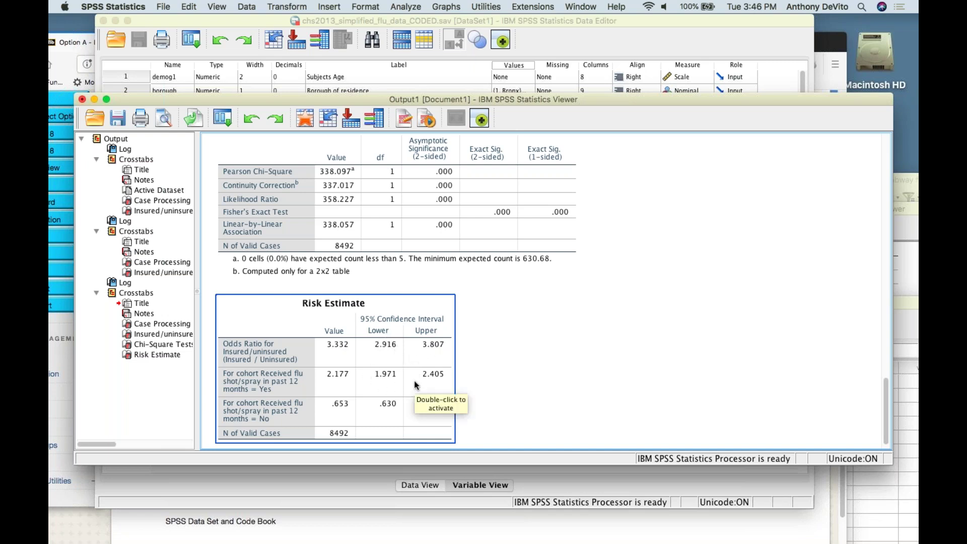
click(497, 348)
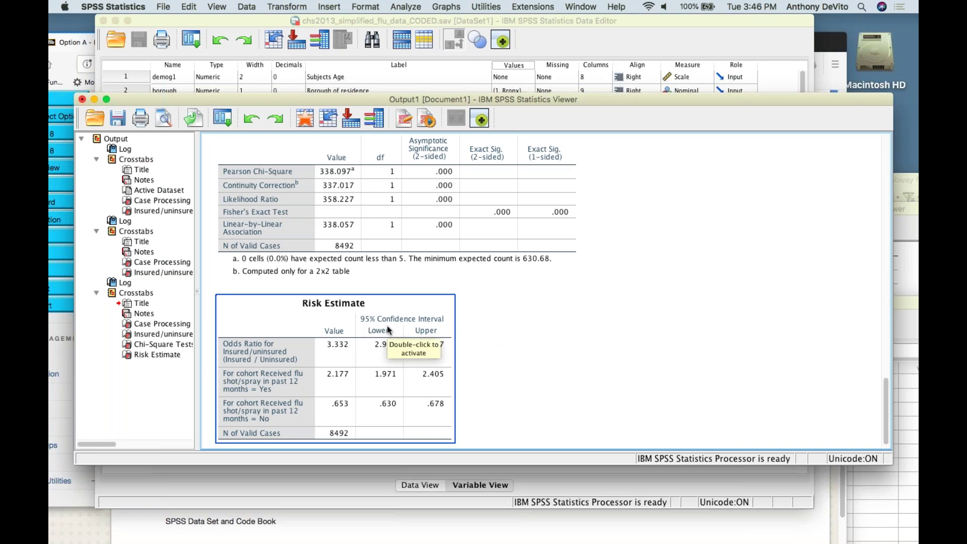
click(498, 345)
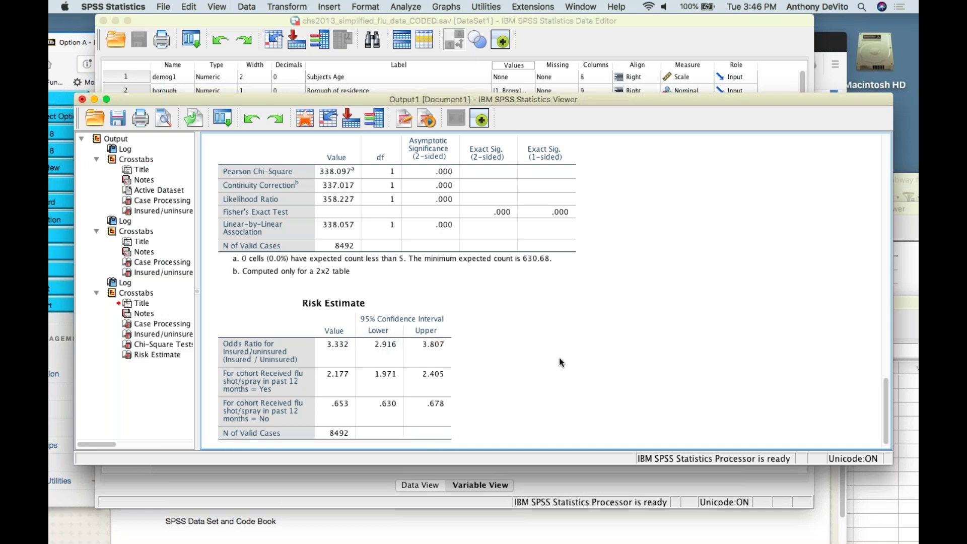